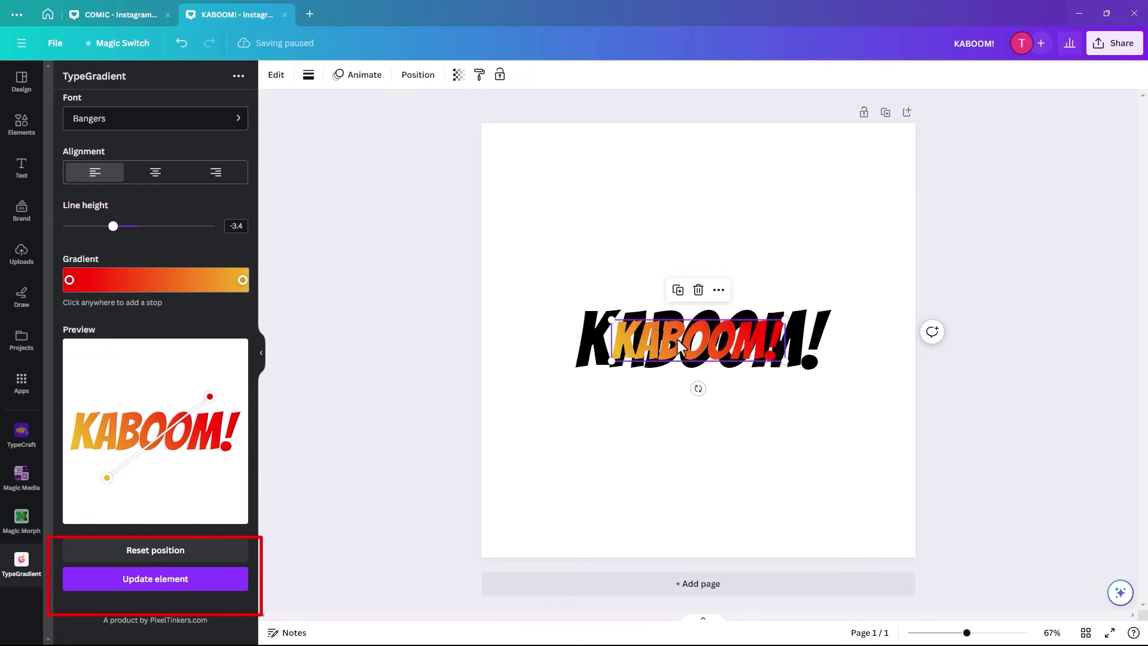
Enlarge the gradient KABOOM! text to match the black KABOOM! text's width, then place it directly above the black text
{"action": "left_click_drag", "start_coordinate": [638, 345], "coordinate": [581, 316]}
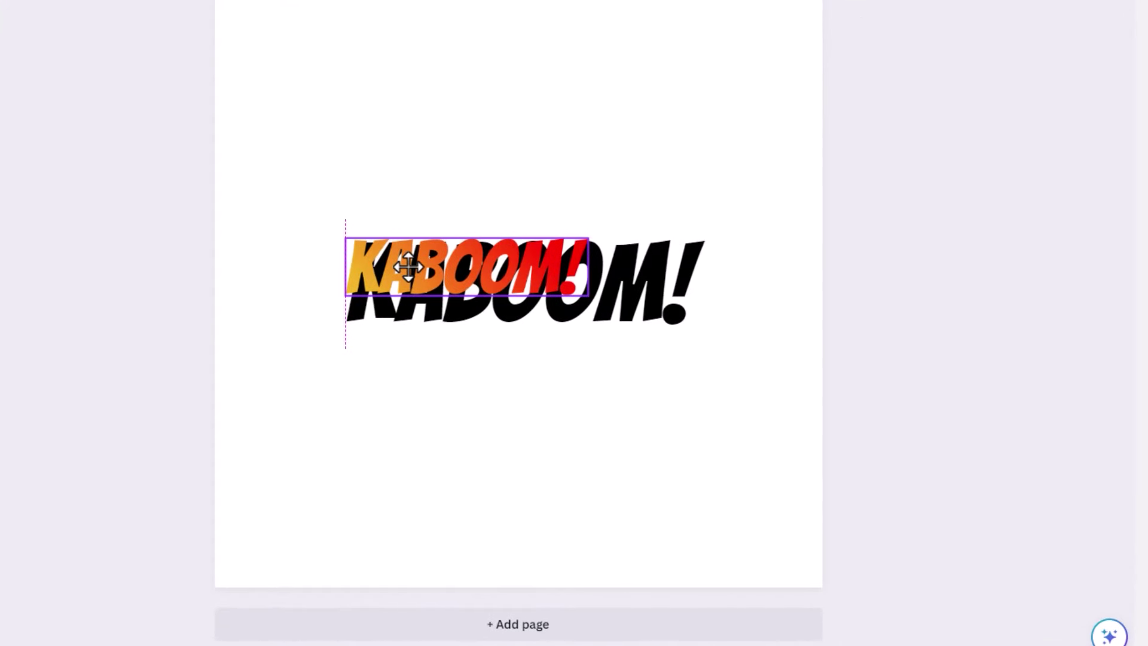
{"action": "left_click_drag", "start_coordinate": [407, 266], "coordinate": [407, 267]}
{"action": "left_click_drag", "start_coordinate": [587, 295], "coordinate": [703, 329]}
{"action": "left_click", "coordinate": [631, 386]}
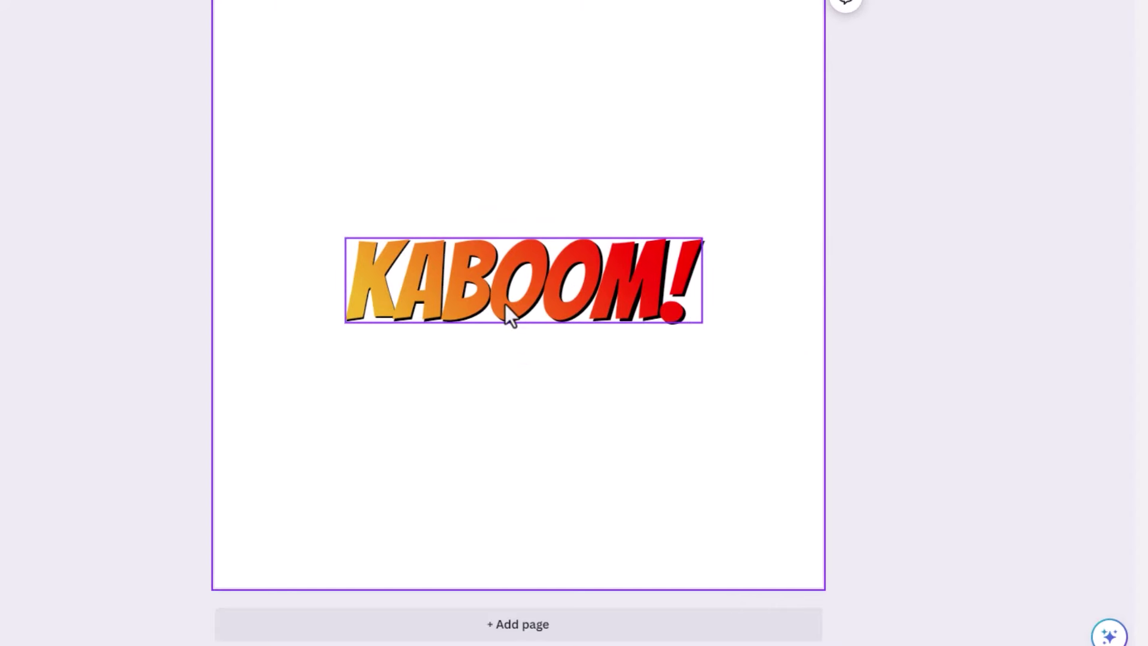
{"action": "left_click_drag", "start_coordinate": [505, 303], "coordinate": [505, 199]}
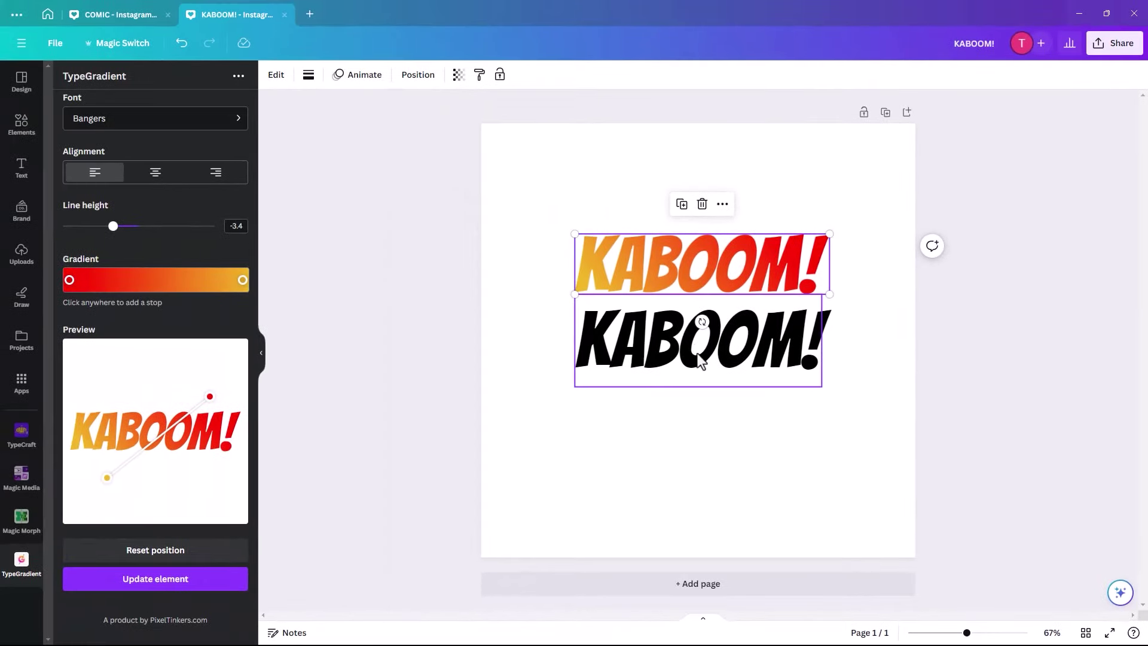
Add a second page and move the black KABOOM! text onto it, centred on the page
{"action": "left_click", "coordinate": [517, 302]}
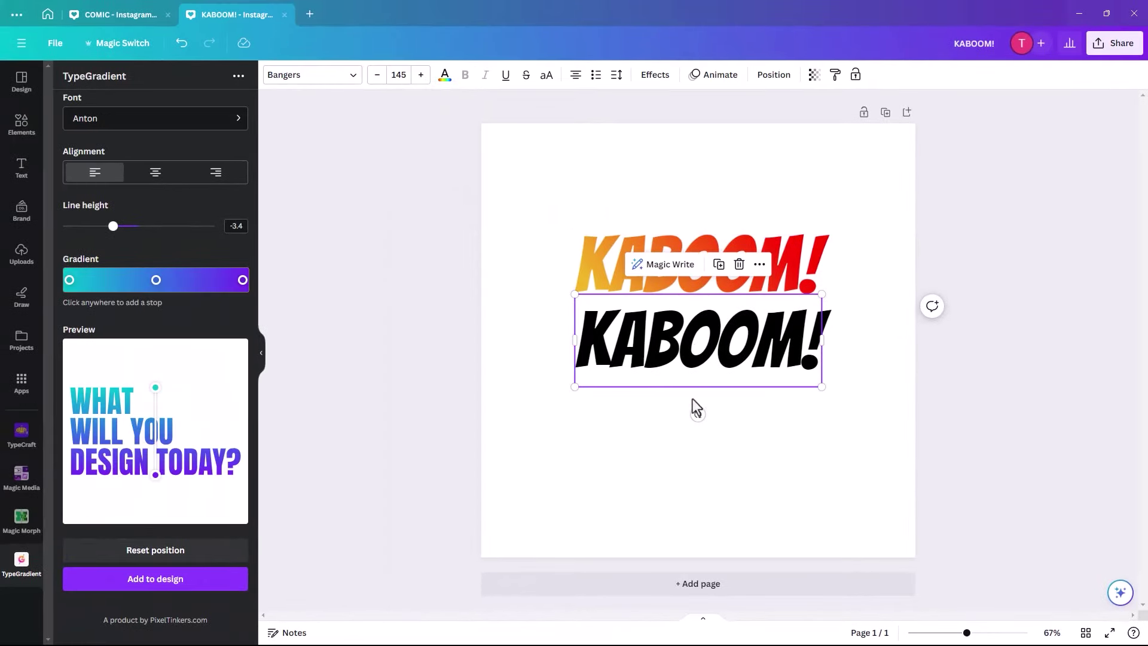
{"action": "left_click", "coordinate": [688, 592]}
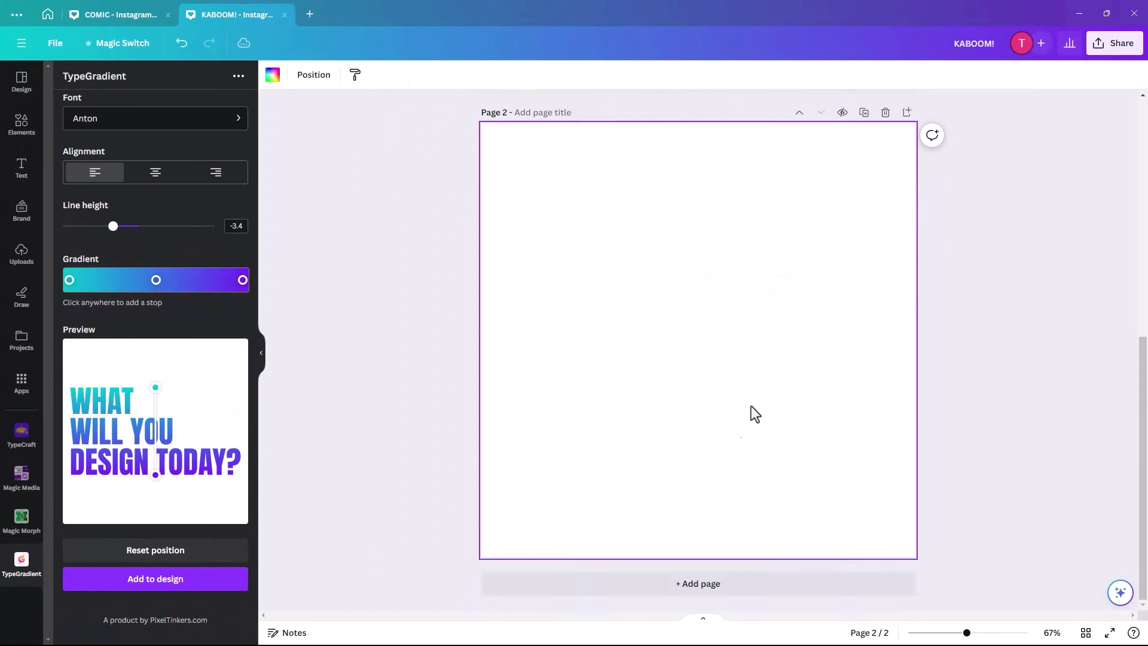
{"action": "scroll", "coordinate": [688, 311], "scroll_direction": "up", "scroll_amount": 5}
{"action": "left_click_drag", "start_coordinate": [655, 279], "coordinate": [664, 588]}
{"action": "scroll", "coordinate": [789, 359], "scroll_direction": "down", "scroll_amount": 5}
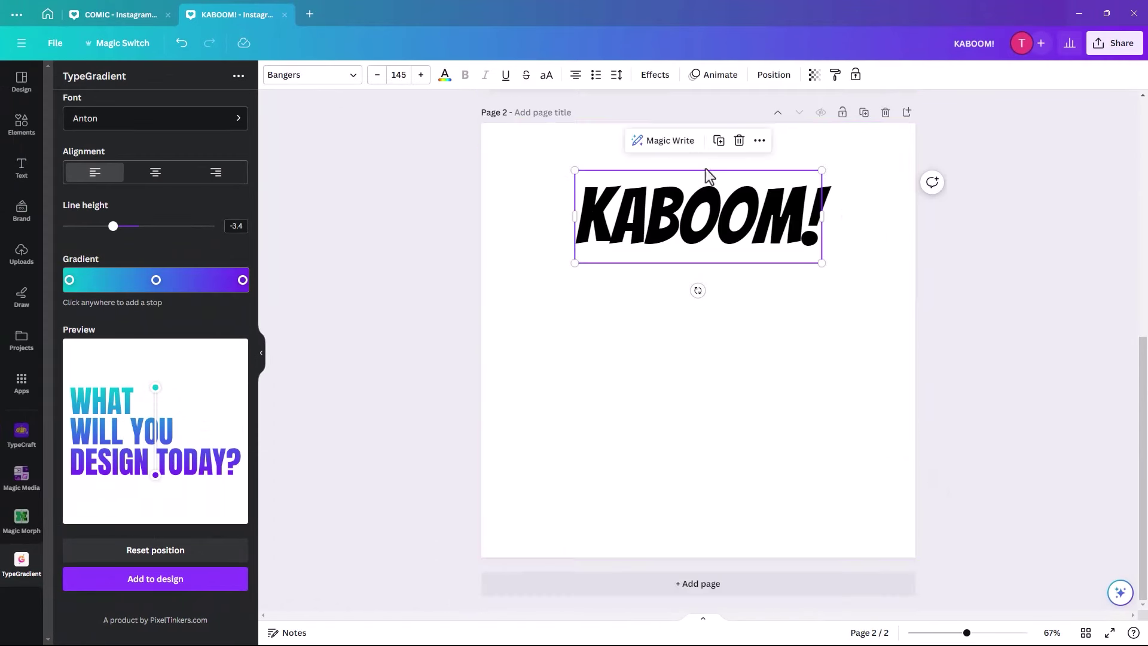
{"action": "mouse_move", "coordinate": [653, 226]}
{"action": "left_mouse_down"}
{"action": "mouse_move", "coordinate": [661, 334]}
{"action": "mouse_move", "coordinate": [645, 345]}
{"action": "mouse_move", "coordinate": [649, 320]}
{"action": "mouse_move", "coordinate": [650, 342]}
{"action": "left_mouse_up"}
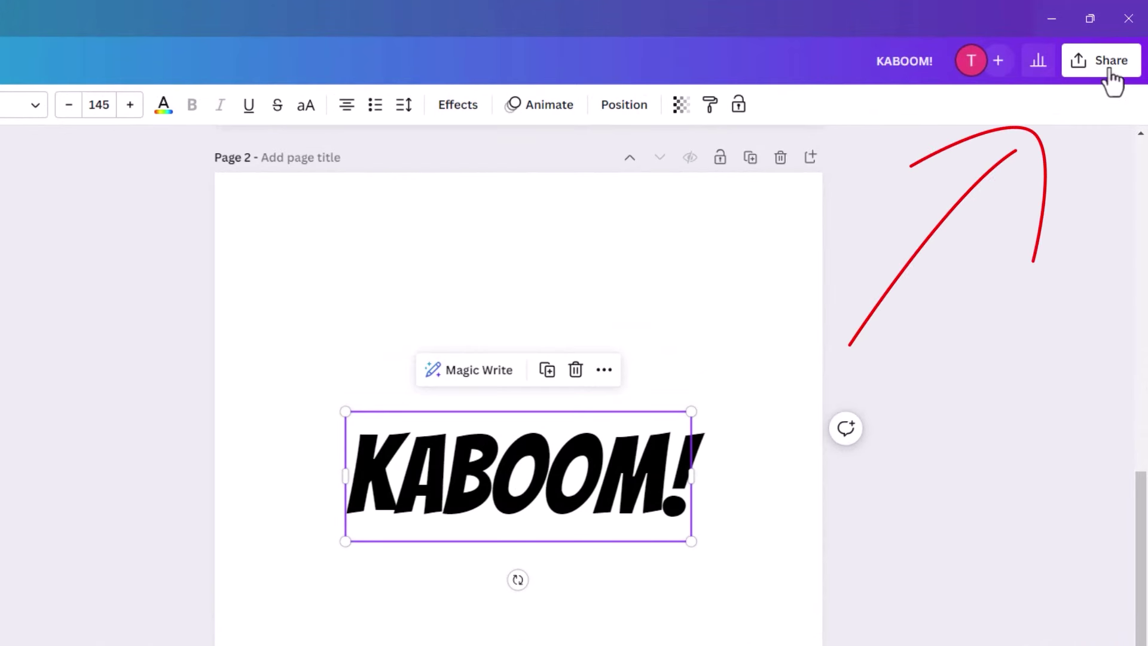
Download only page 2 as a PNG with a transparent background, saving it as KABOOM! in the Downloads folder
{"action": "left_click", "coordinate": [1107, 67]}
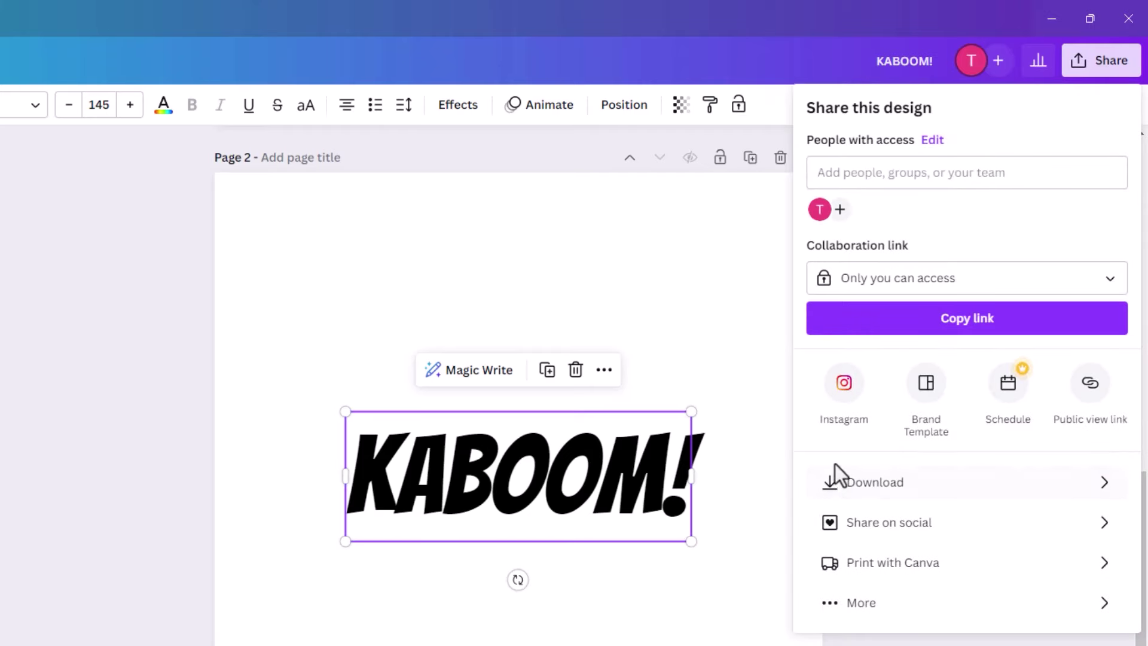
{"action": "left_click", "coordinate": [873, 485]}
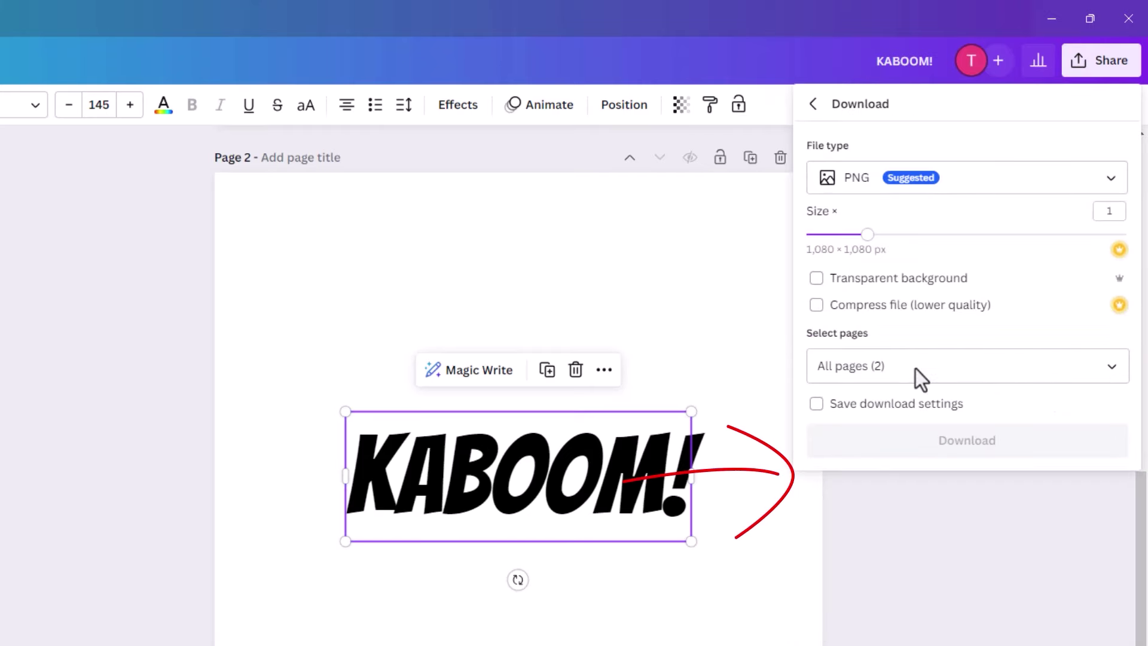
{"action": "left_click", "coordinate": [816, 277]}
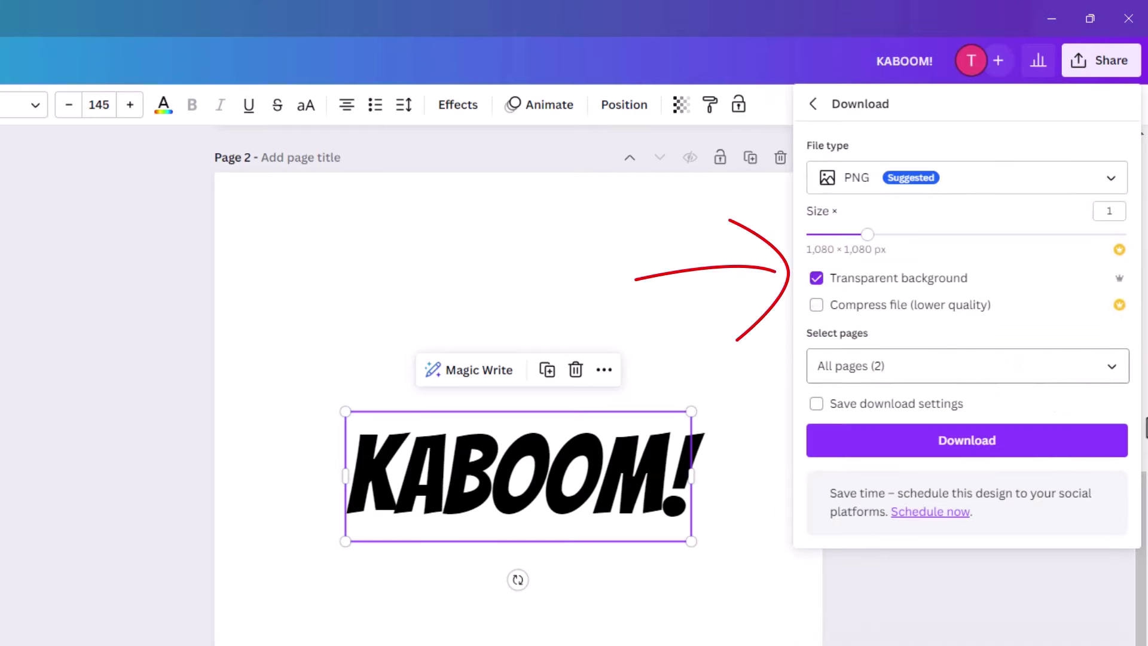
{"action": "left_click", "coordinate": [1110, 374]}
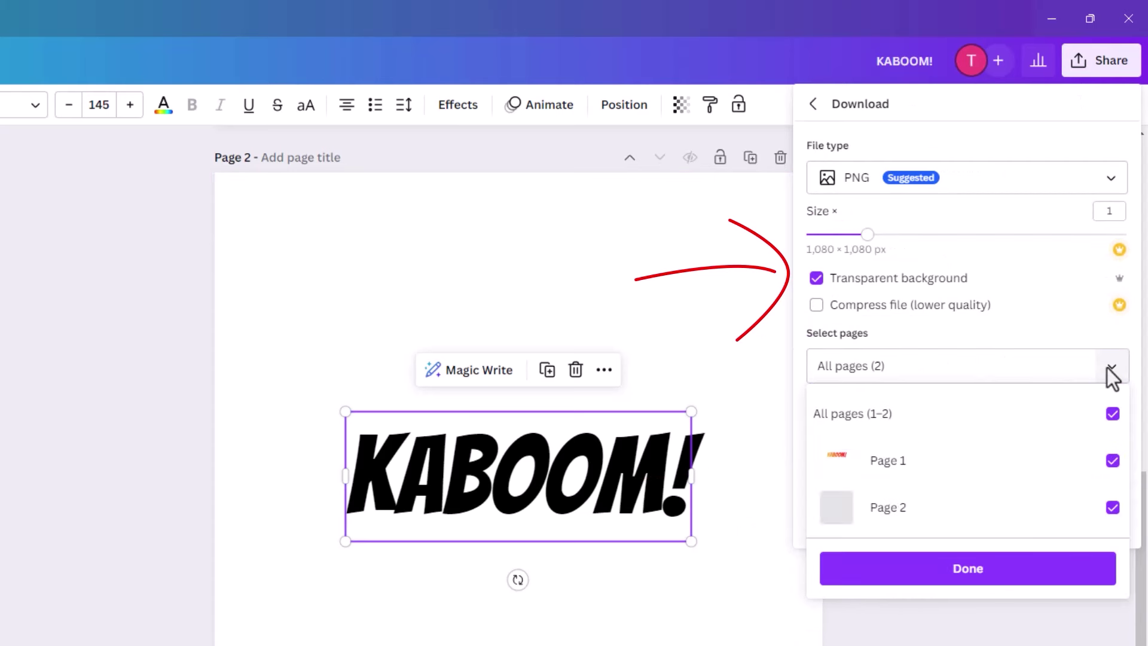
{"action": "left_click", "coordinate": [1111, 417]}
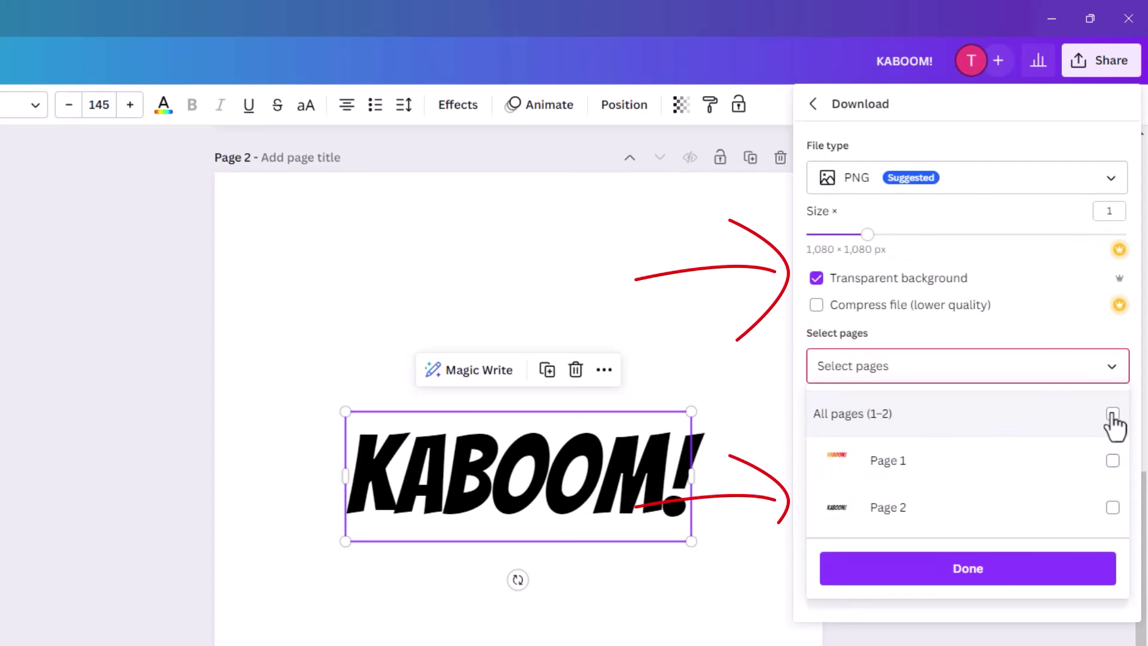
{"action": "left_click", "coordinate": [1110, 508]}
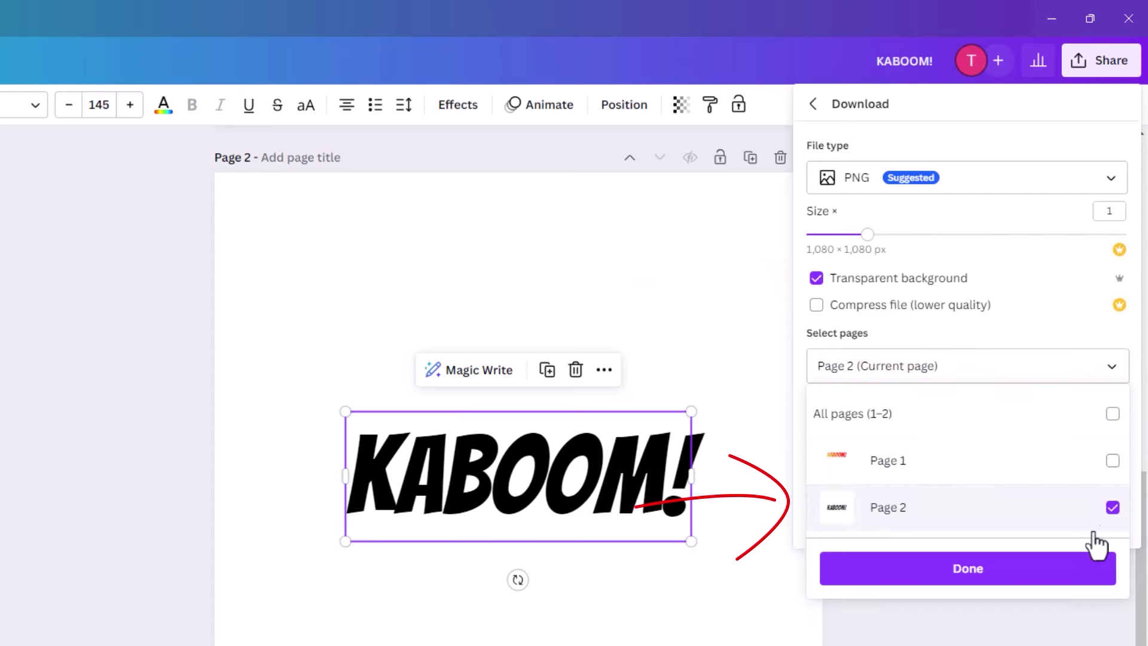
{"action": "left_click", "coordinate": [974, 573]}
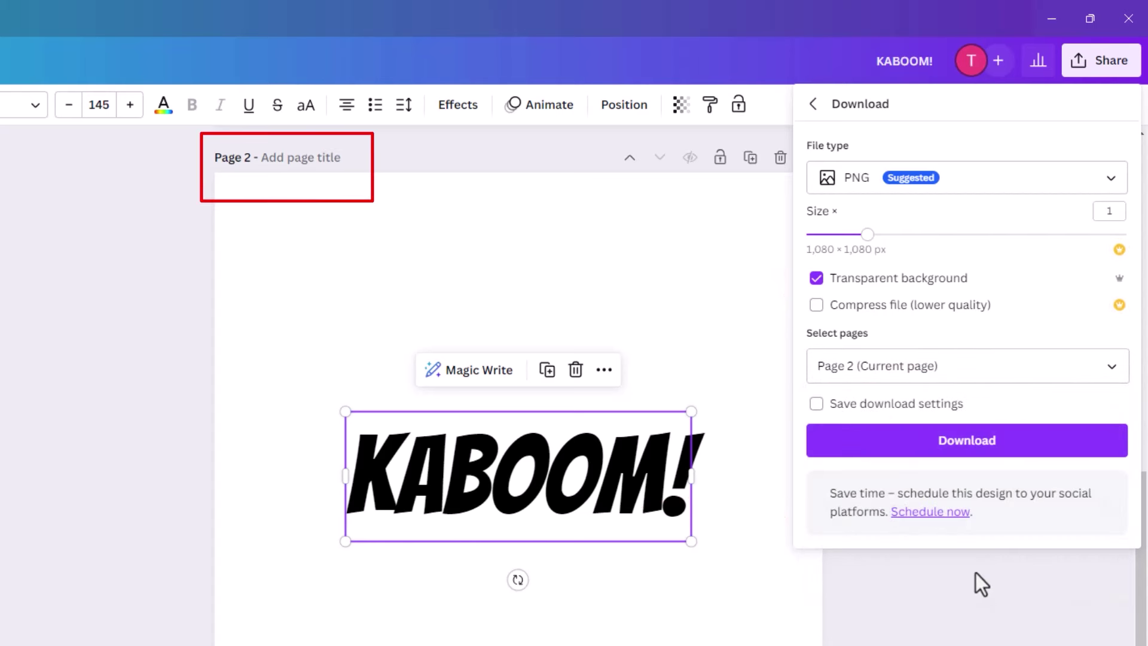
{"action": "left_click", "coordinate": [954, 447]}
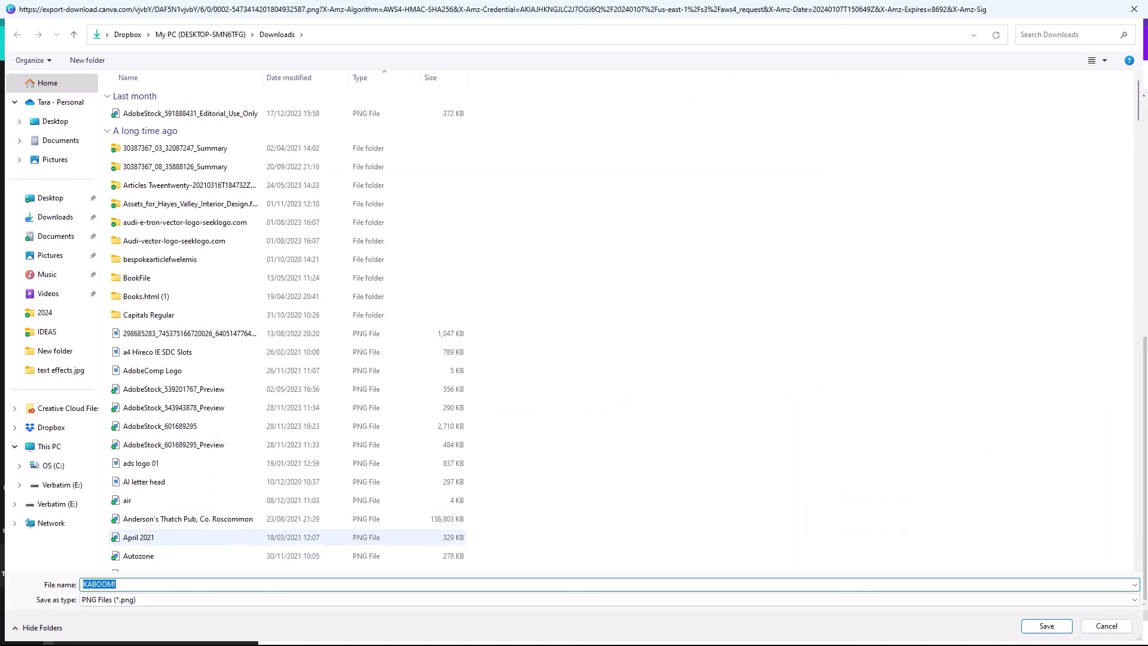
{"action": "left_click", "coordinate": [1046, 626]}
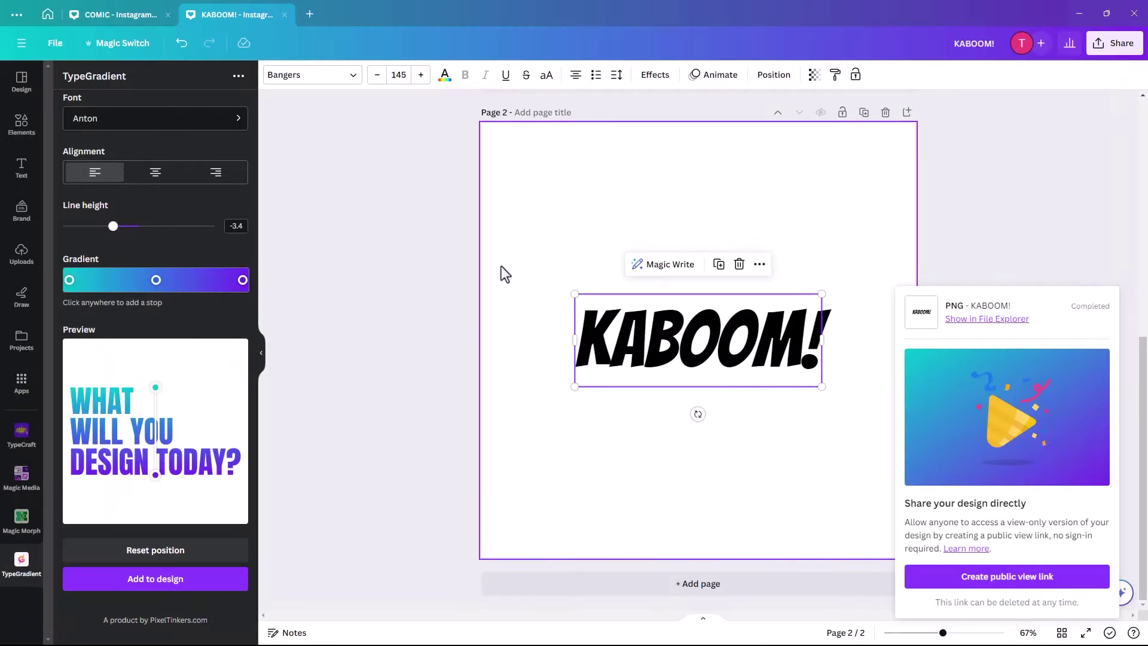
Move the gradient KABOOM! text to the middle of page 1 and upload the KABOOM! PNG from the Downloads folder
{"action": "scroll", "coordinate": [500, 269], "scroll_direction": "up", "scroll_amount": 5}
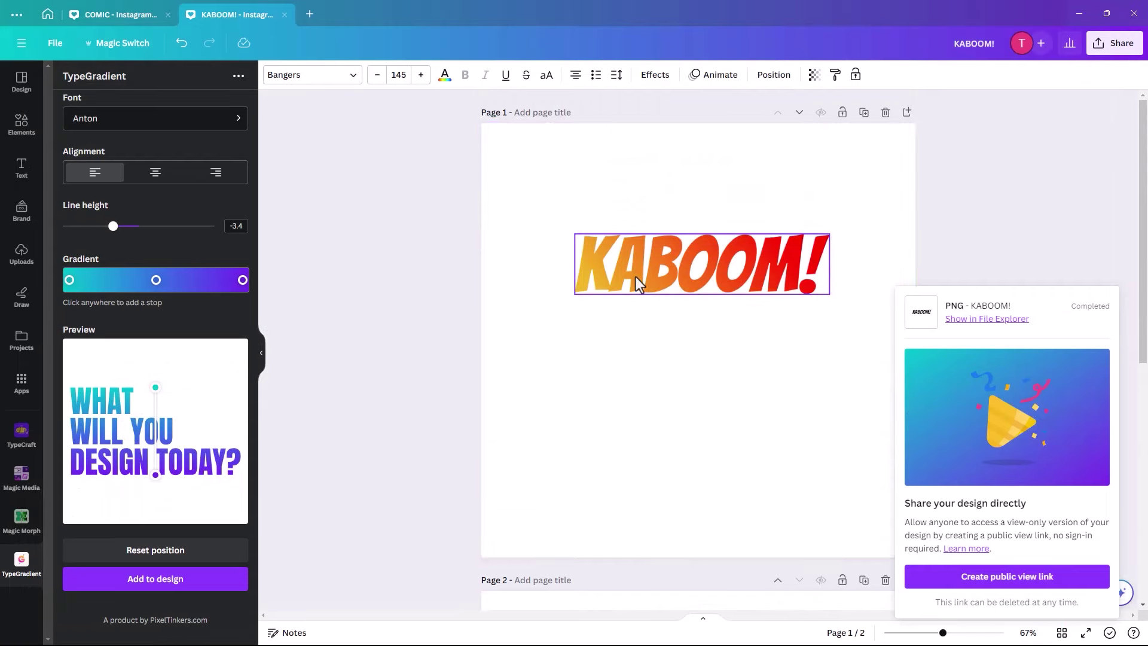
{"action": "left_click_drag", "start_coordinate": [635, 279], "coordinate": [624, 338]}
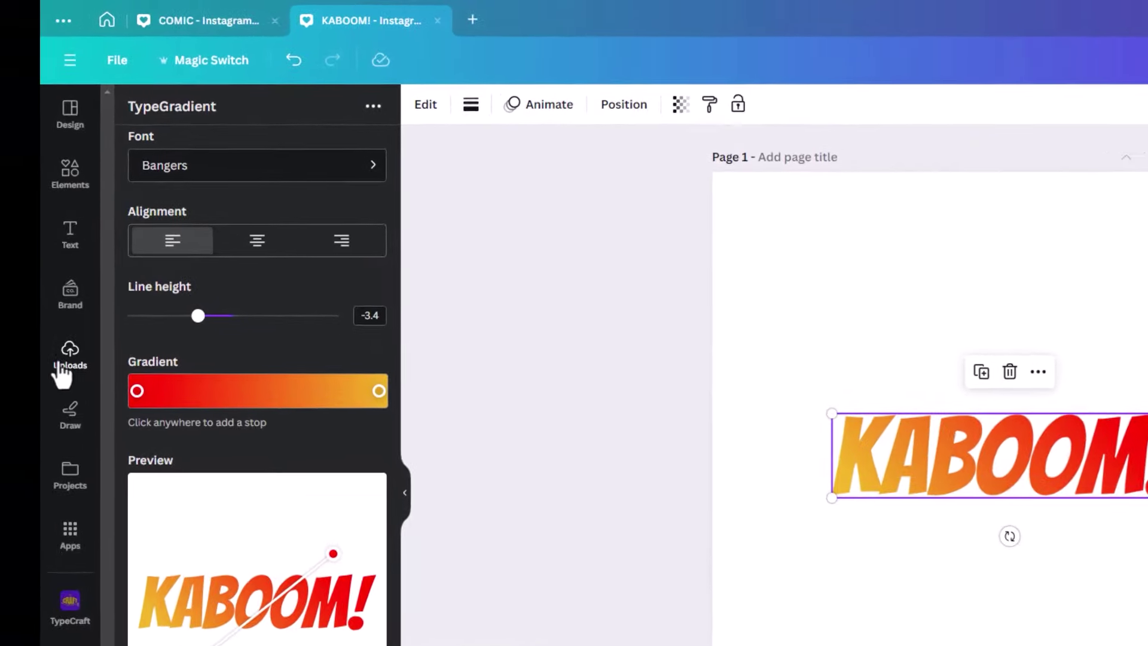
{"action": "left_click", "coordinate": [21, 254]}
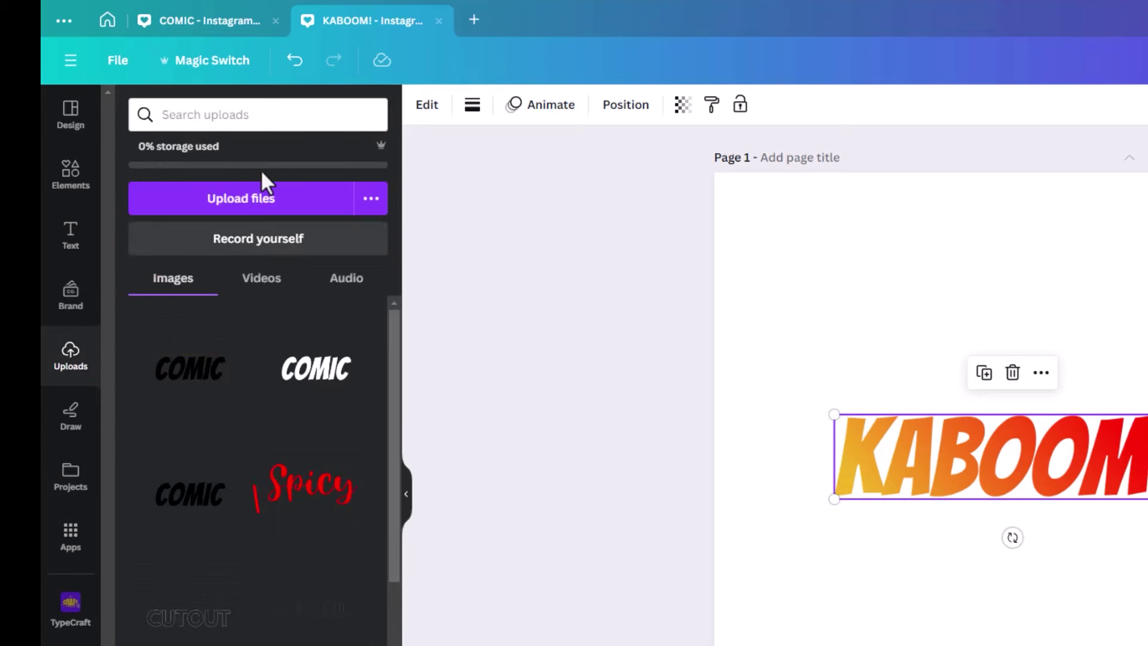
{"action": "left_click", "coordinate": [263, 198]}
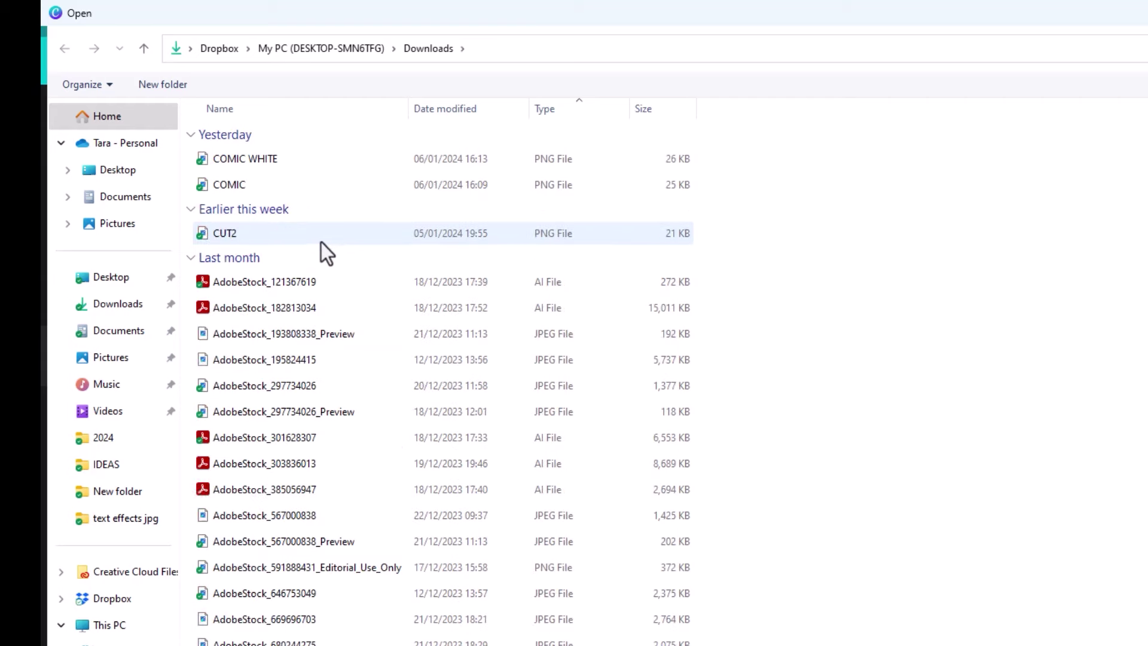
{"action": "left_click", "coordinate": [238, 163]}
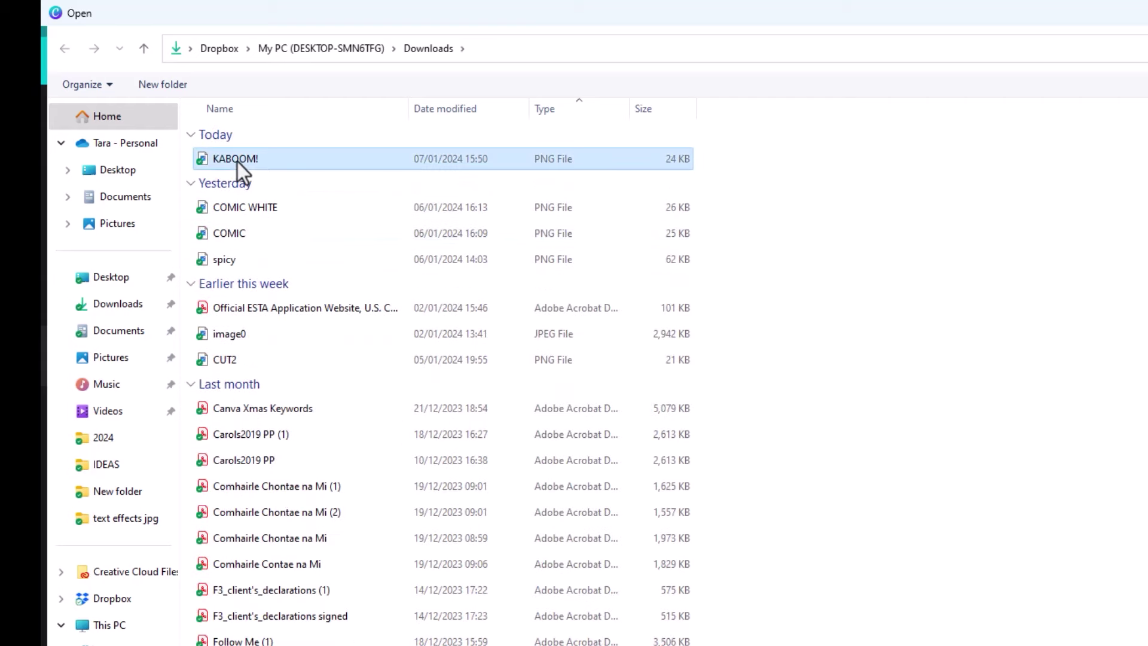
{"action": "key", "text": "Return"}
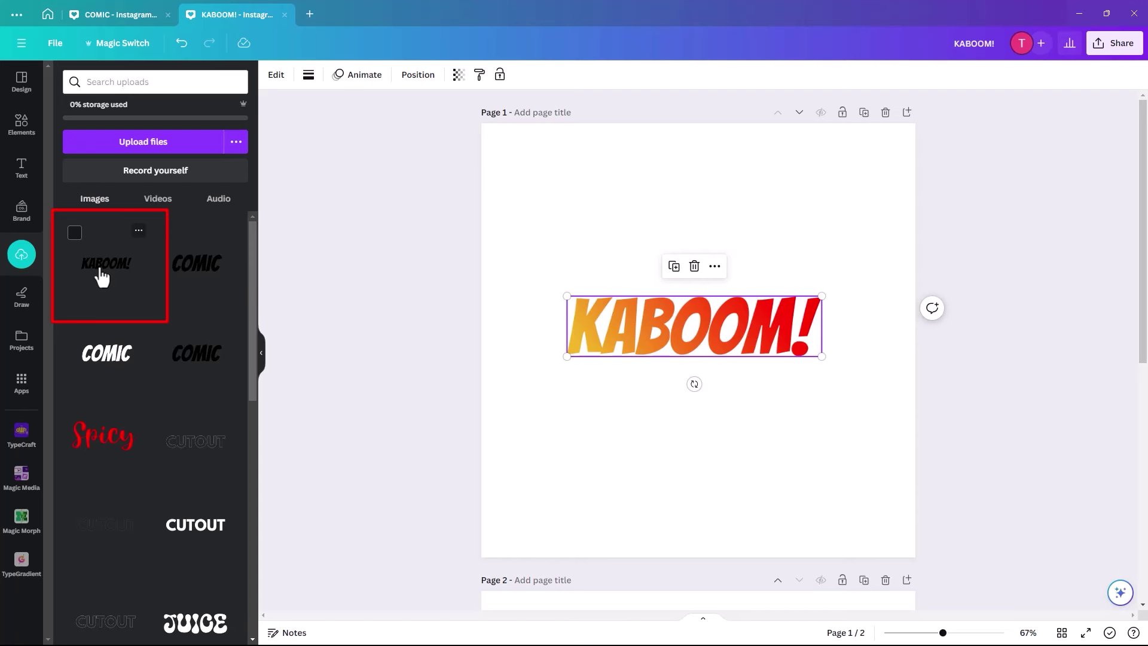
Place the uploaded black KABOOM! image on page 1 and enlarge it to fill the whole page
{"action": "left_click", "coordinate": [103, 276]}
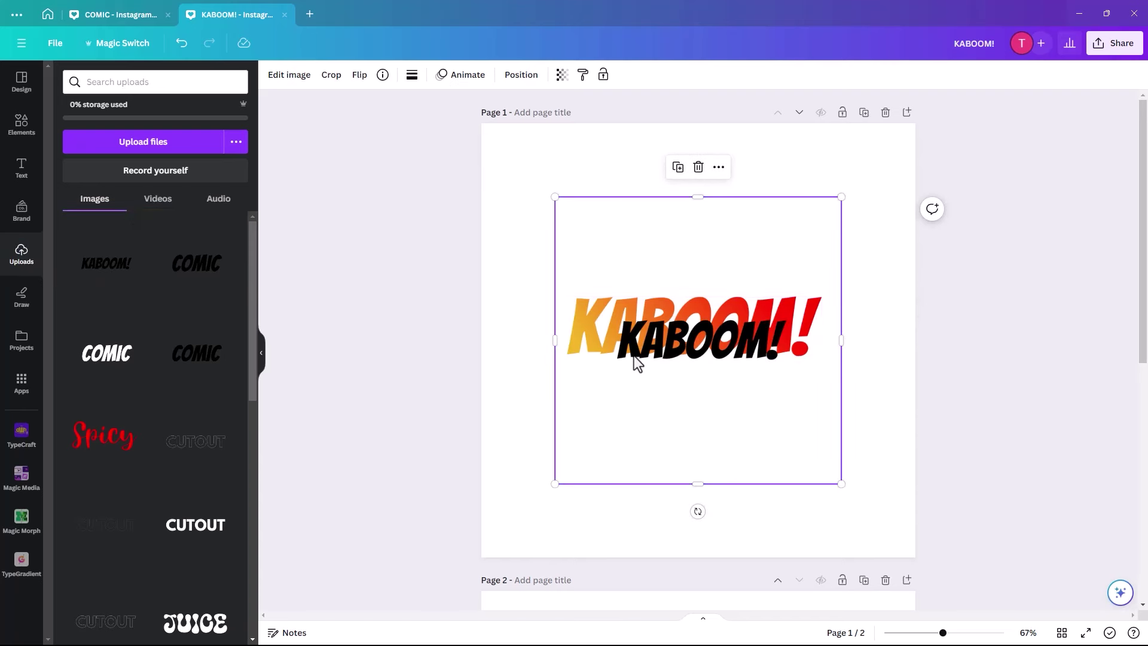
{"action": "left_click_drag", "start_coordinate": [634, 356], "coordinate": [559, 282]}
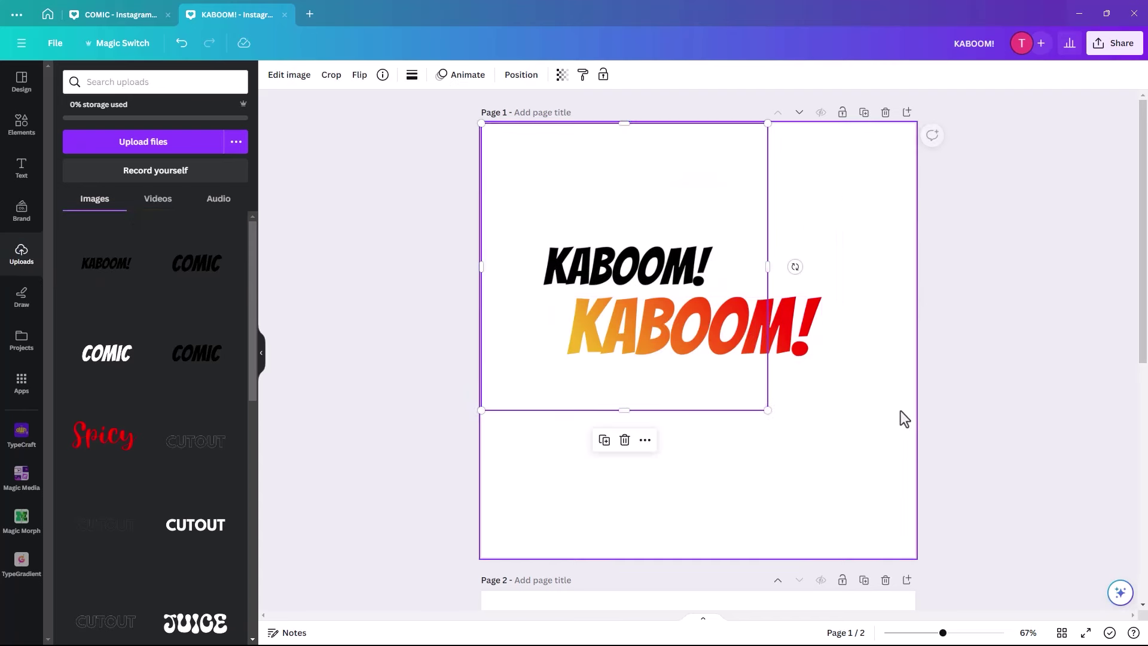
{"action": "left_click_drag", "start_coordinate": [765, 407], "coordinate": [916, 548]}
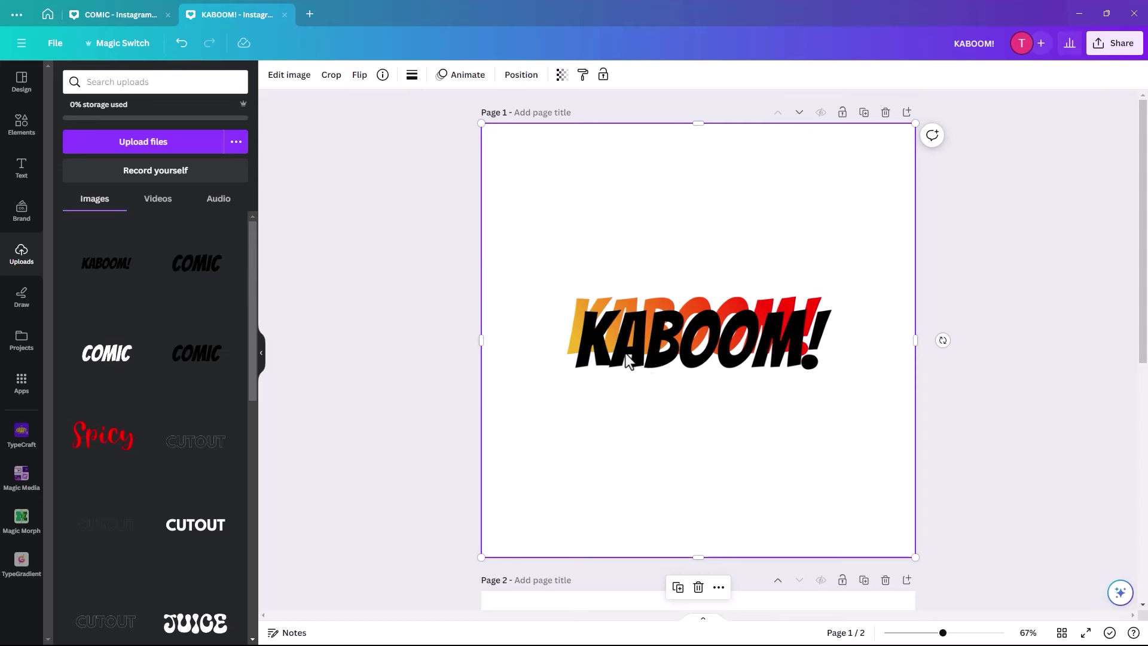
Position the black KABOOM! image over the gradient text, offset slightly to the right, and crop its empty top and bottom areas
{"action": "left_click_drag", "start_coordinate": [625, 353], "coordinate": [631, 351]}
{"action": "left_click_drag", "start_coordinate": [691, 543], "coordinate": [690, 422]}
{"action": "left_click_drag", "start_coordinate": [692, 109], "coordinate": [688, 259]}
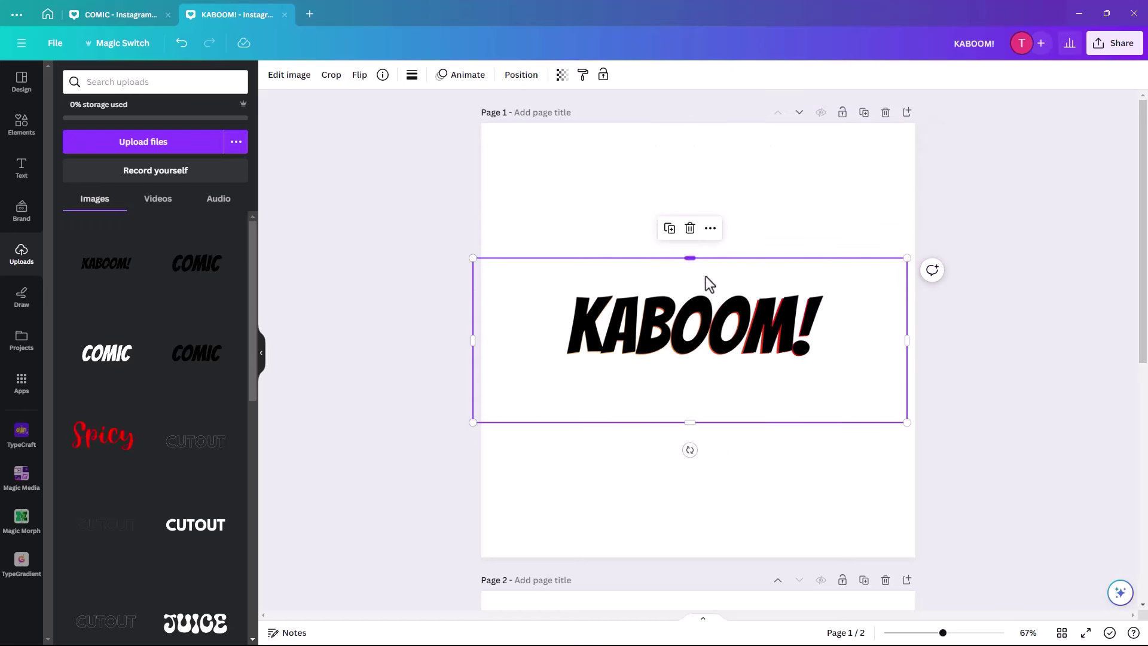
{"action": "left_click", "coordinate": [709, 503]}
{"action": "left_click", "coordinate": [679, 351]}
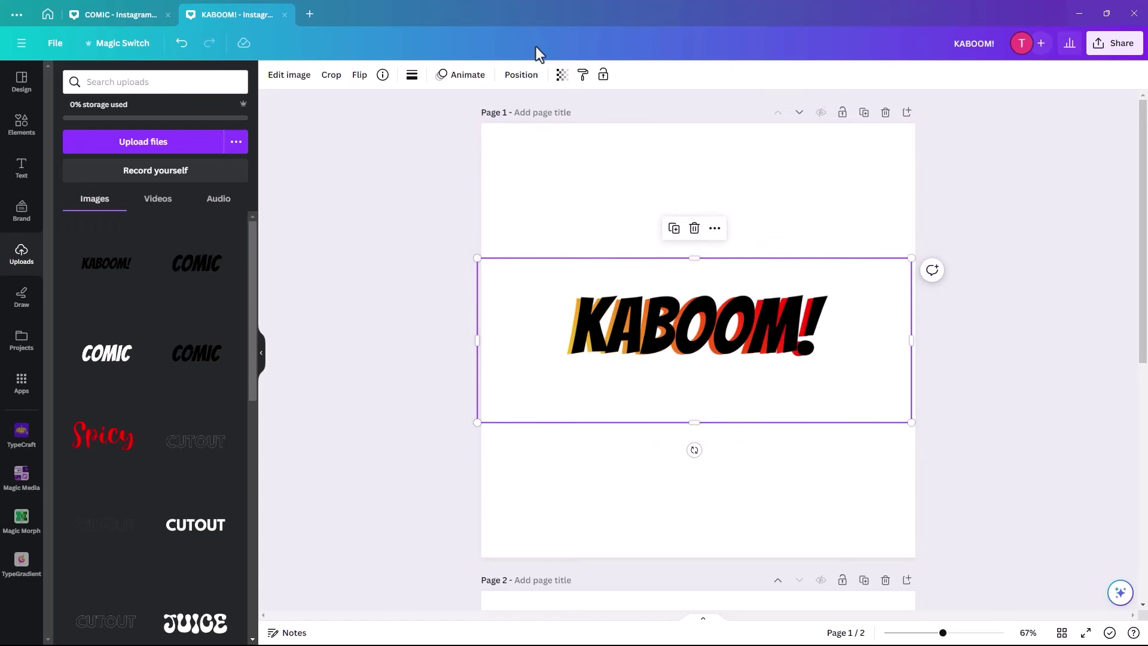
Reorder the layers so the black KABOOM! image sits behind the gradient text, and keep the black image selected
{"action": "left_click", "coordinate": [523, 75]}
{"action": "left_click", "coordinate": [198, 80]}
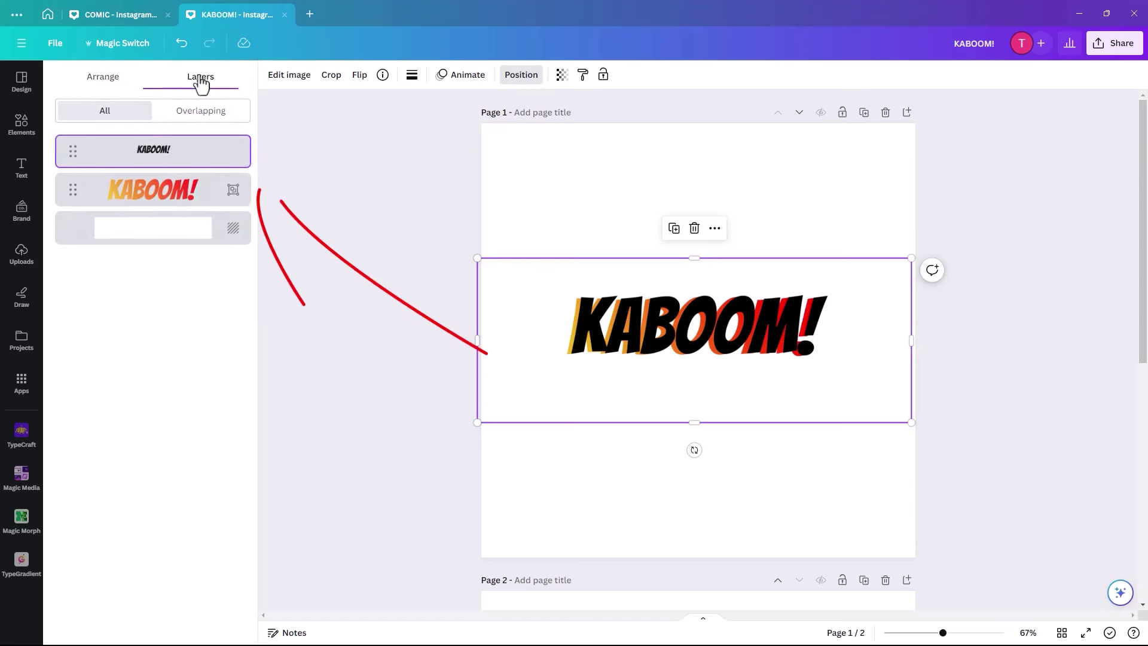
{"action": "left_click_drag", "start_coordinate": [141, 167], "coordinate": [138, 213]}
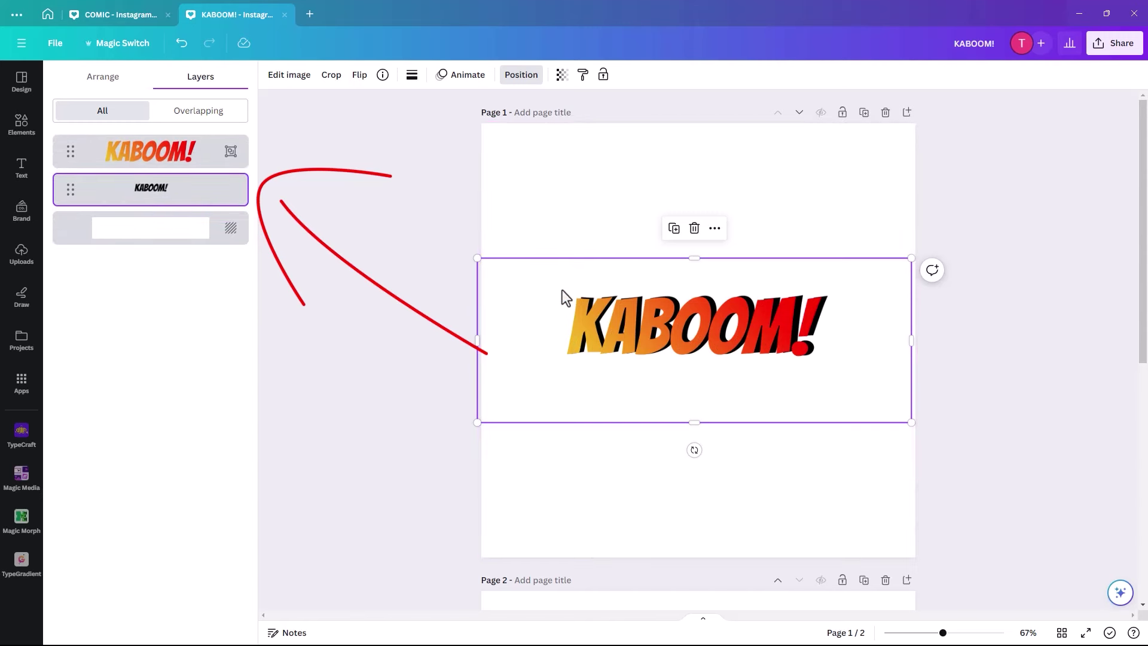
{"action": "left_click", "coordinate": [627, 190]}
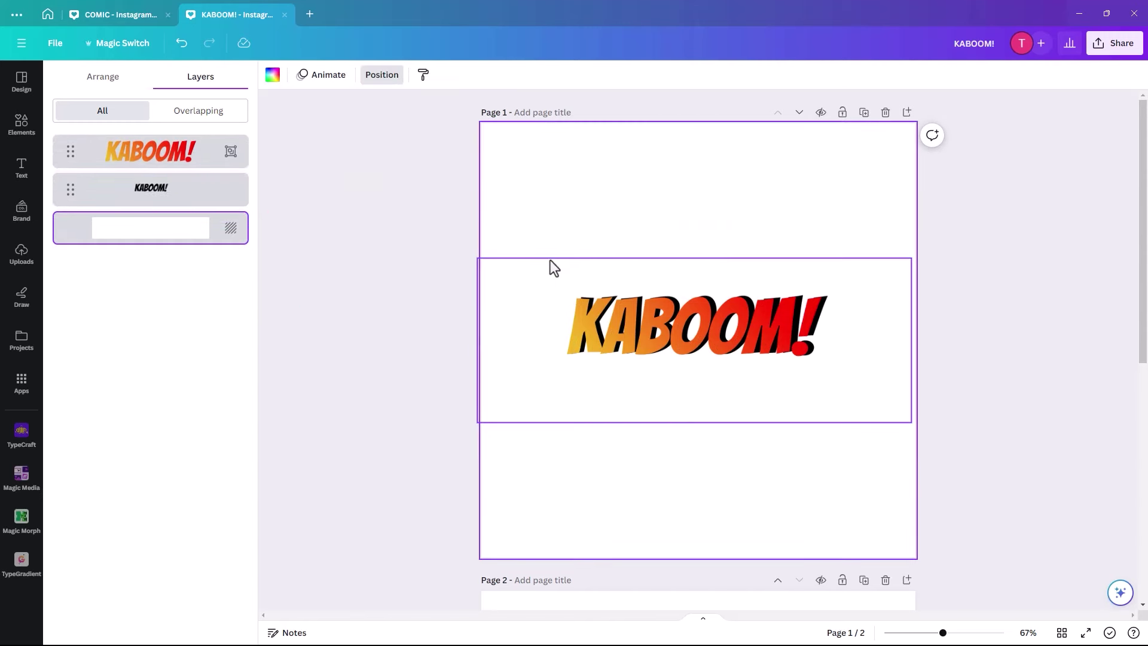
{"action": "left_click", "coordinate": [141, 192]}
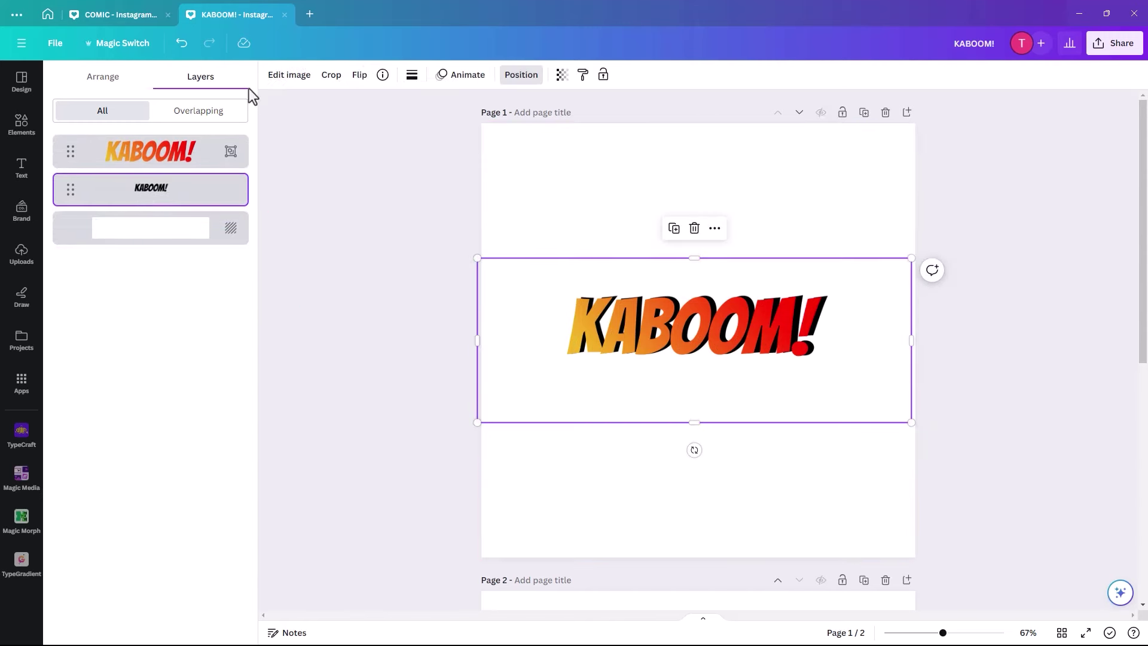
Apply the Drop shadow effect to the black KABOOM! image and open the shadow's settings
{"action": "left_click", "coordinate": [286, 78]}
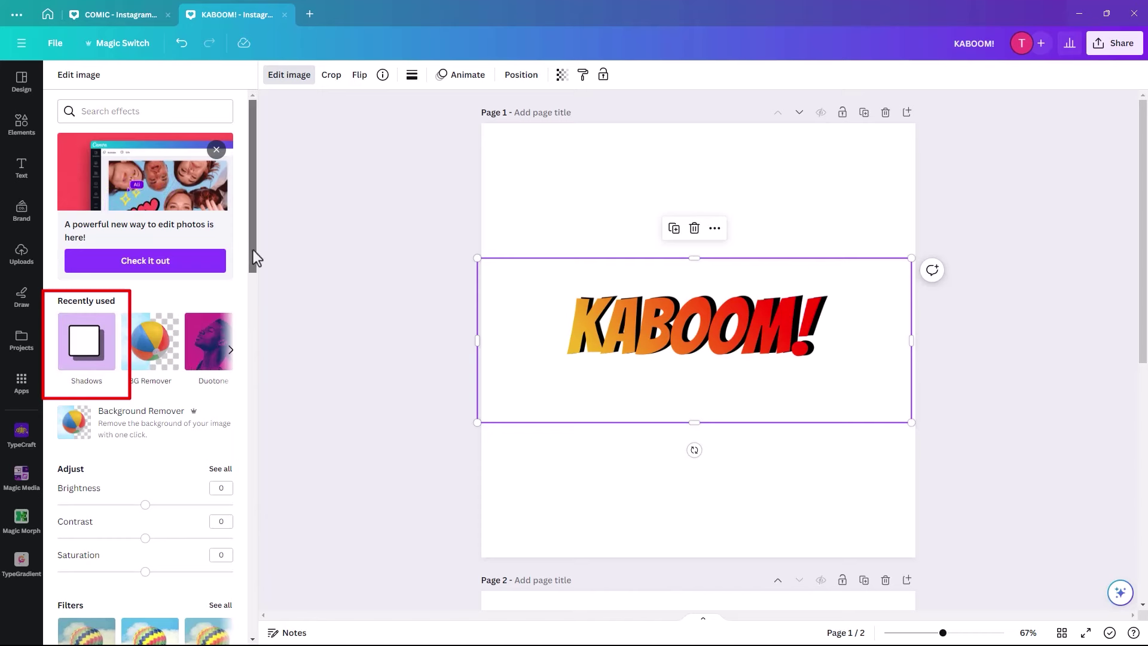
{"action": "left_click_drag", "start_coordinate": [252, 251], "coordinate": [238, 448]}
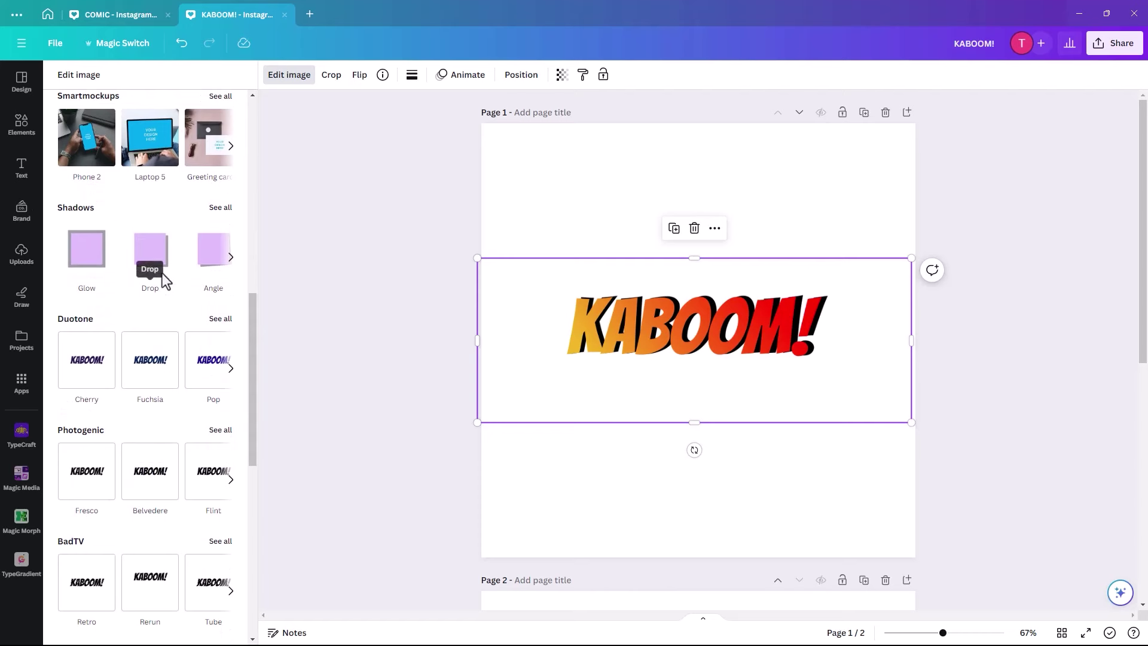
{"action": "left_click", "coordinate": [147, 260]}
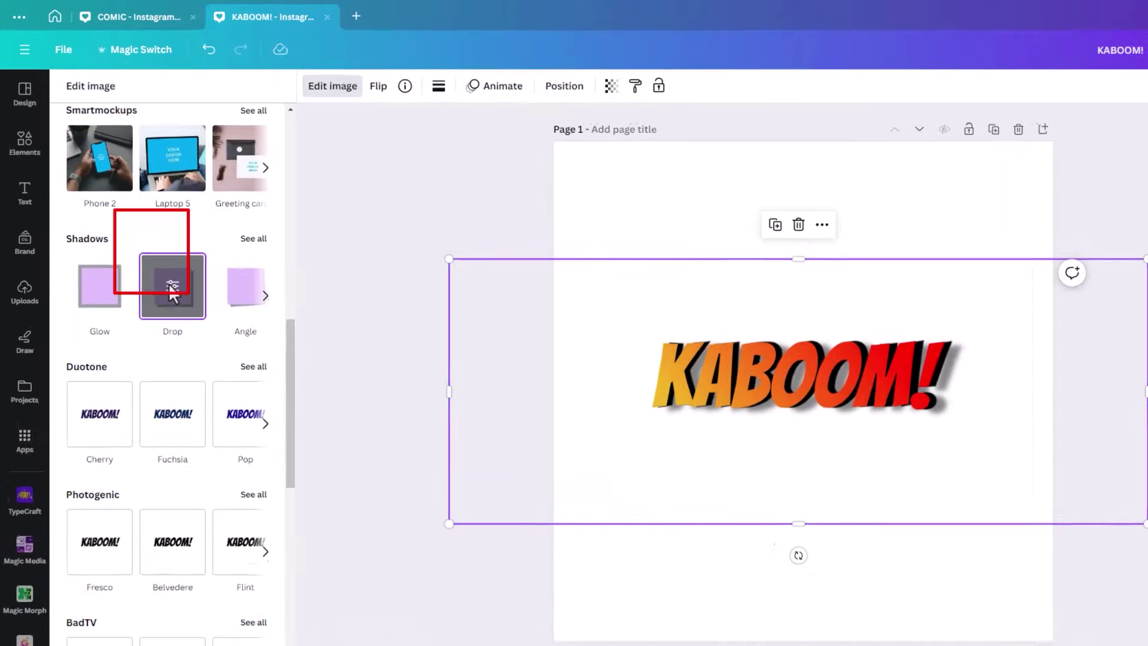
{"action": "left_click", "coordinate": [148, 249]}
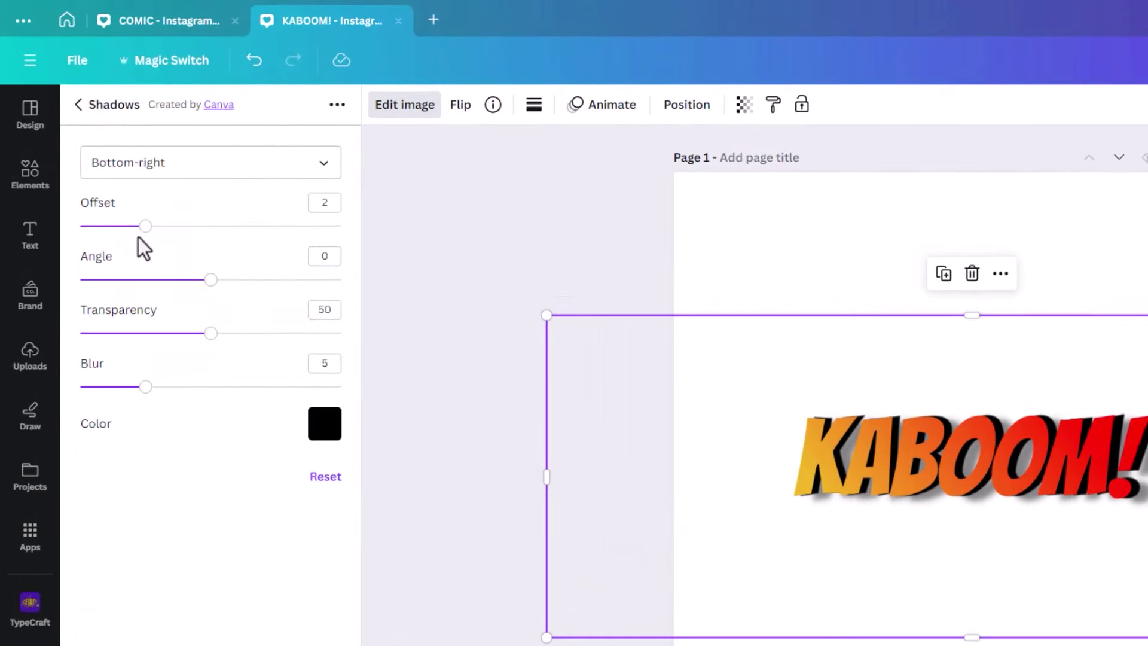
Set the drop shadow of the black KABOOM! image to offset 1, transparency 90 and blur 0, and apply it
{"action": "left_click_drag", "start_coordinate": [145, 229], "coordinate": [113, 231]}
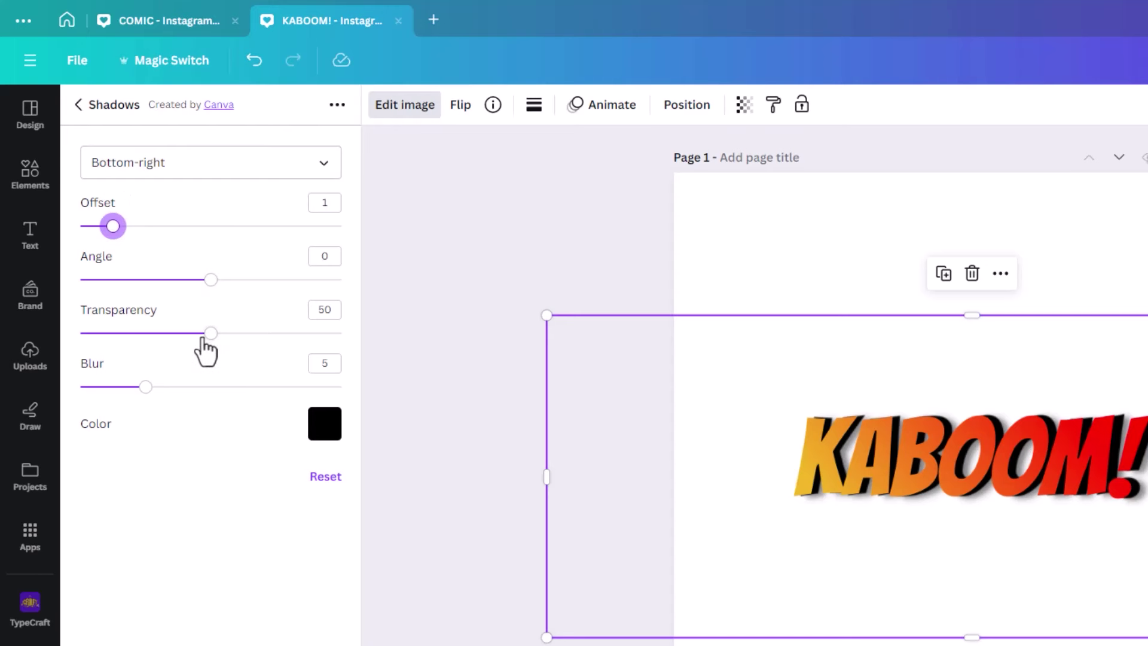
{"action": "left_click_drag", "start_coordinate": [209, 338], "coordinate": [318, 348]}
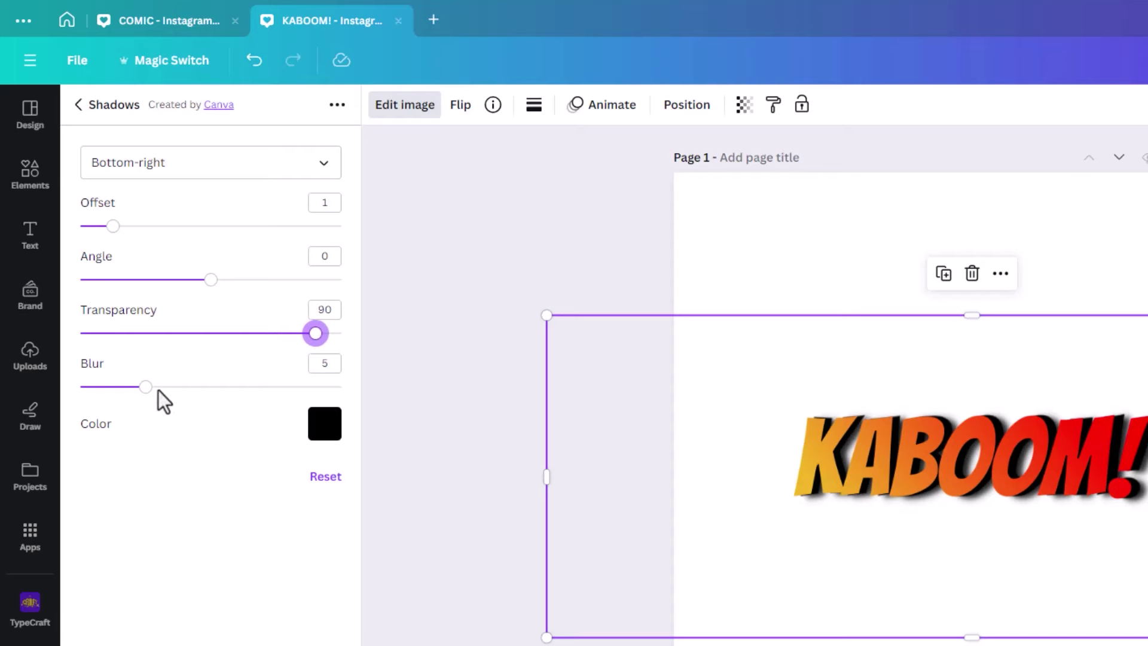
{"action": "left_click_drag", "start_coordinate": [146, 387], "coordinate": [36, 387]}
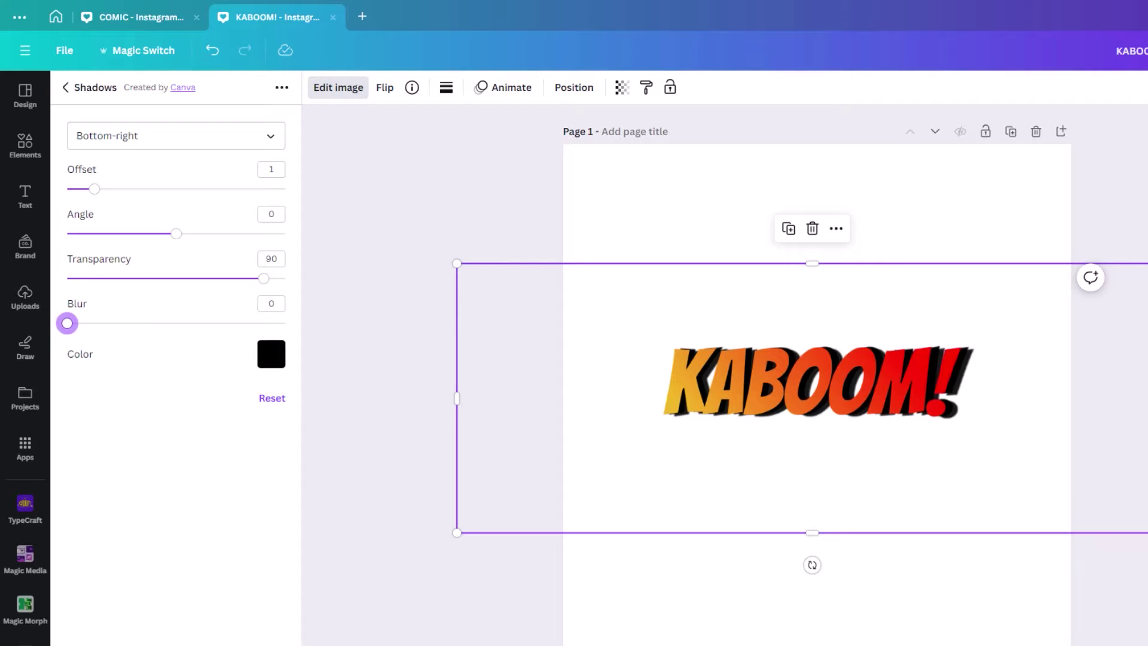
{"action": "left_click", "coordinate": [195, 623]}
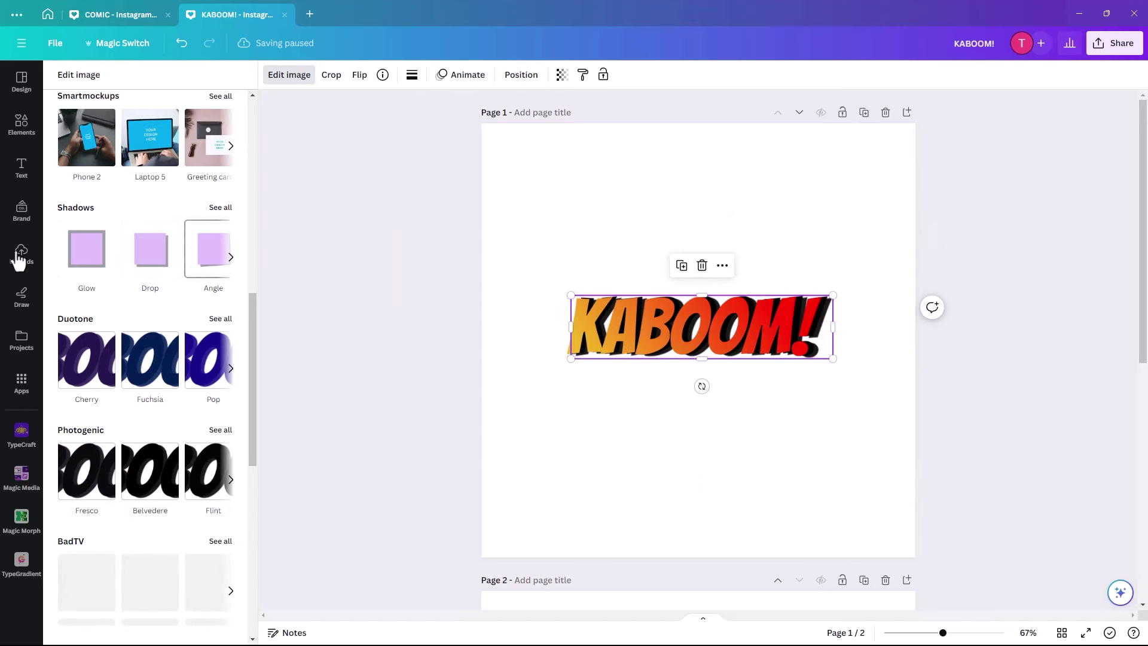
Add a second Drop shadow to the black KABOOM! image with transparency 70 and apply it
{"action": "left_click", "coordinate": [151, 260]}
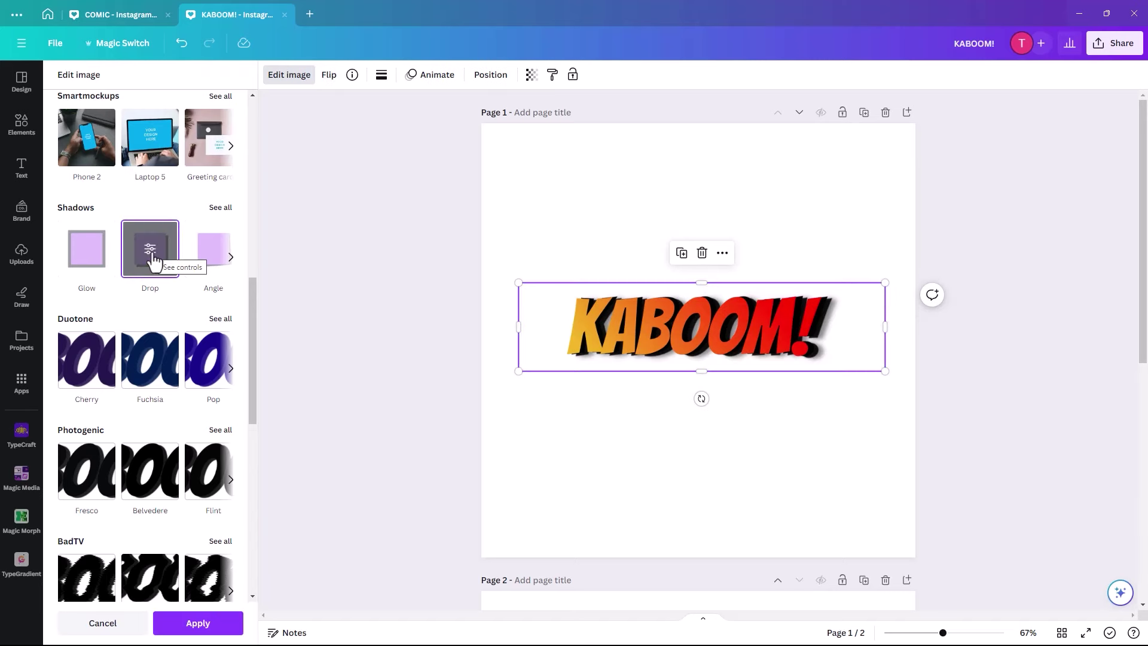
{"action": "left_click", "coordinate": [146, 246]}
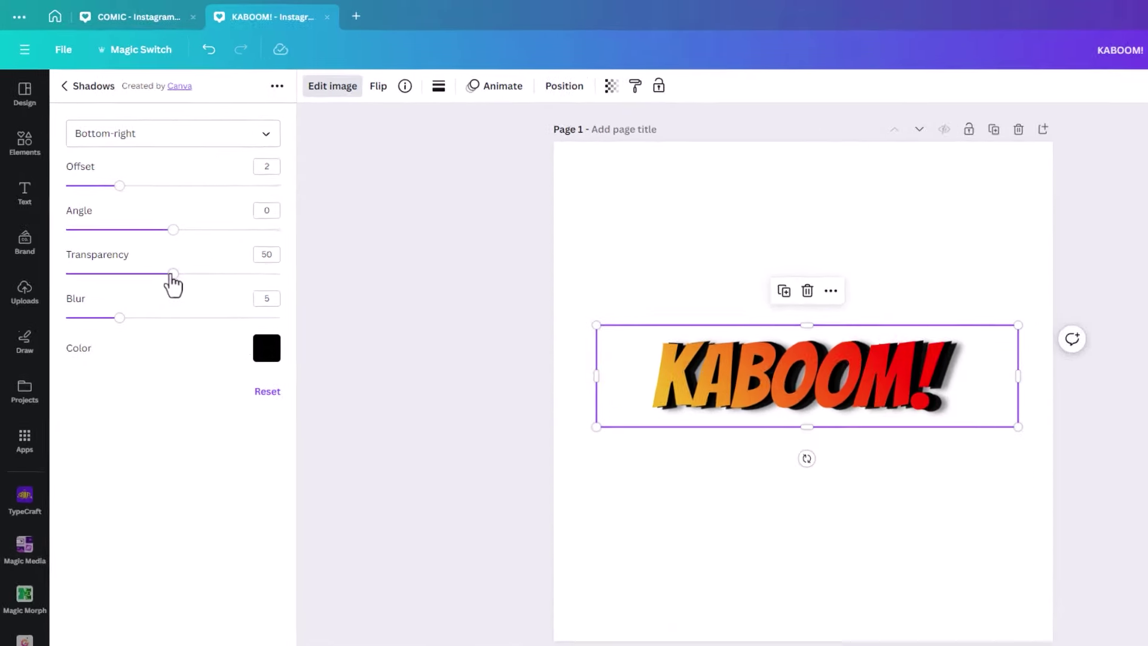
{"action": "left_click_drag", "start_coordinate": [173, 276], "coordinate": [215, 279]}
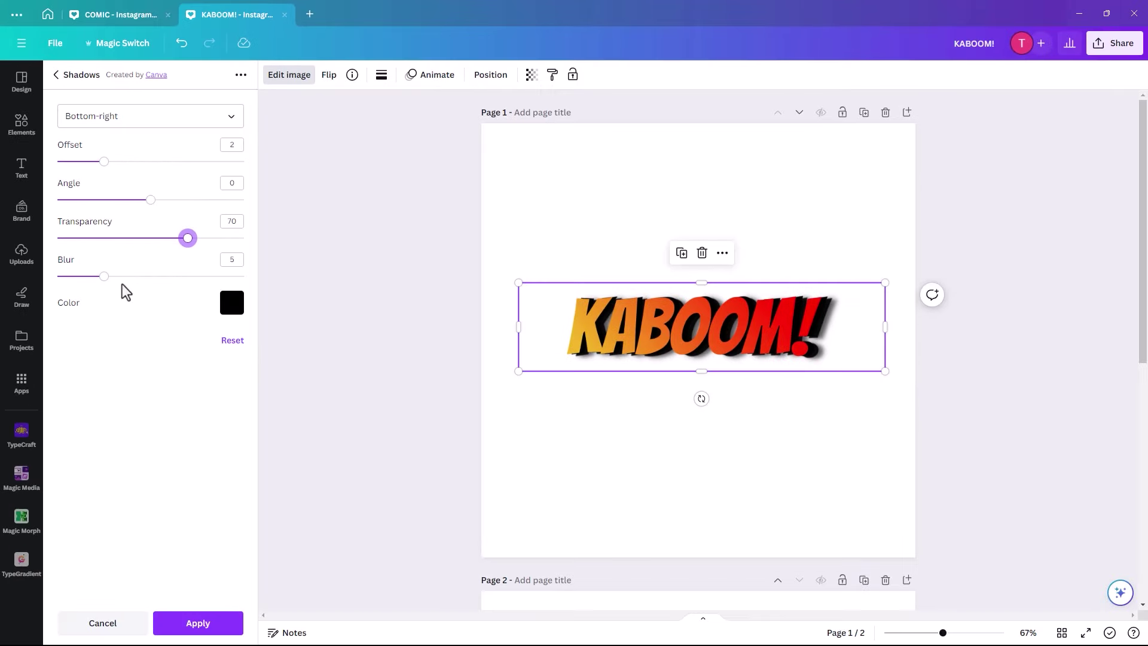
{"action": "left_click", "coordinate": [196, 623]}
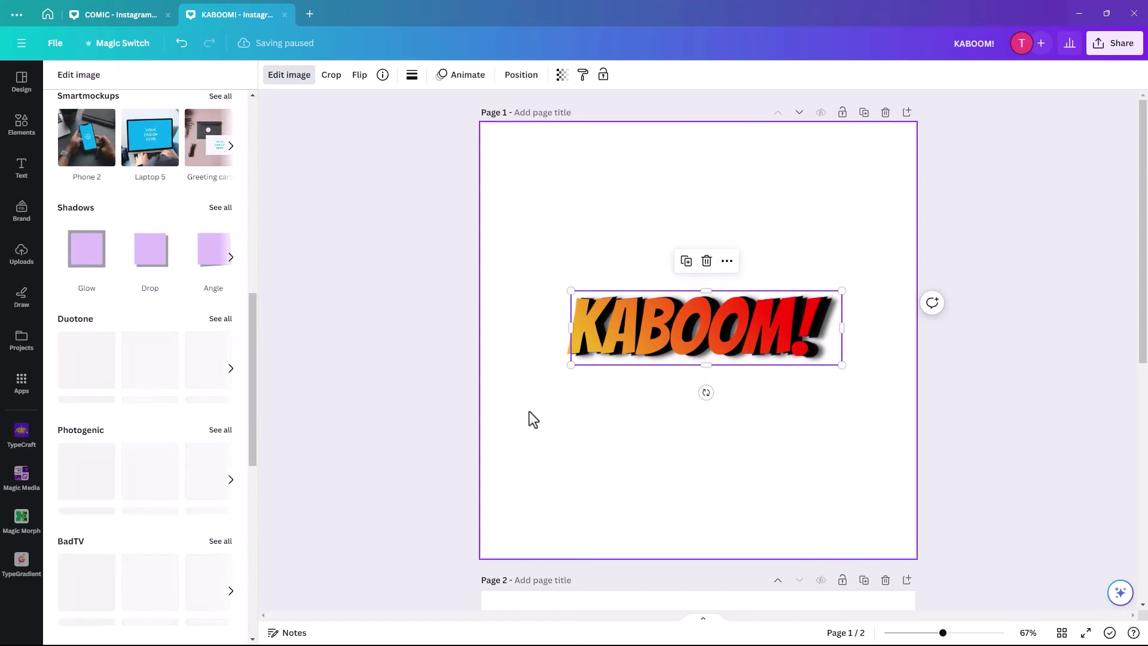
Select the gradient text and its black copy together, enlarge them to about 846 wide, and reposition them near the middle of page 1
{"action": "left_click", "coordinate": [768, 404]}
{"action": "left_click_drag", "start_coordinate": [505, 267], "coordinate": [905, 440]}
{"action": "left_click_drag", "start_coordinate": [769, 346], "coordinate": [726, 335]}
{"action": "left_click_drag", "start_coordinate": [798, 354], "coordinate": [858, 392]}
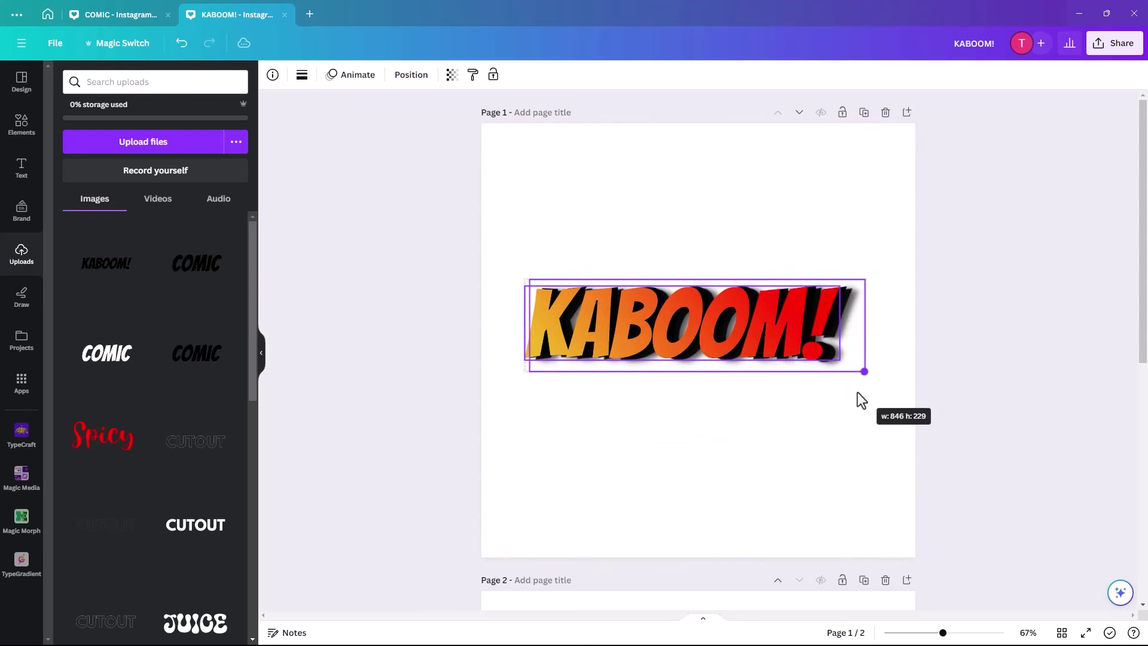
{"action": "left_click_drag", "start_coordinate": [674, 351], "coordinate": [679, 351]}
{"action": "left_click", "coordinate": [781, 442]}
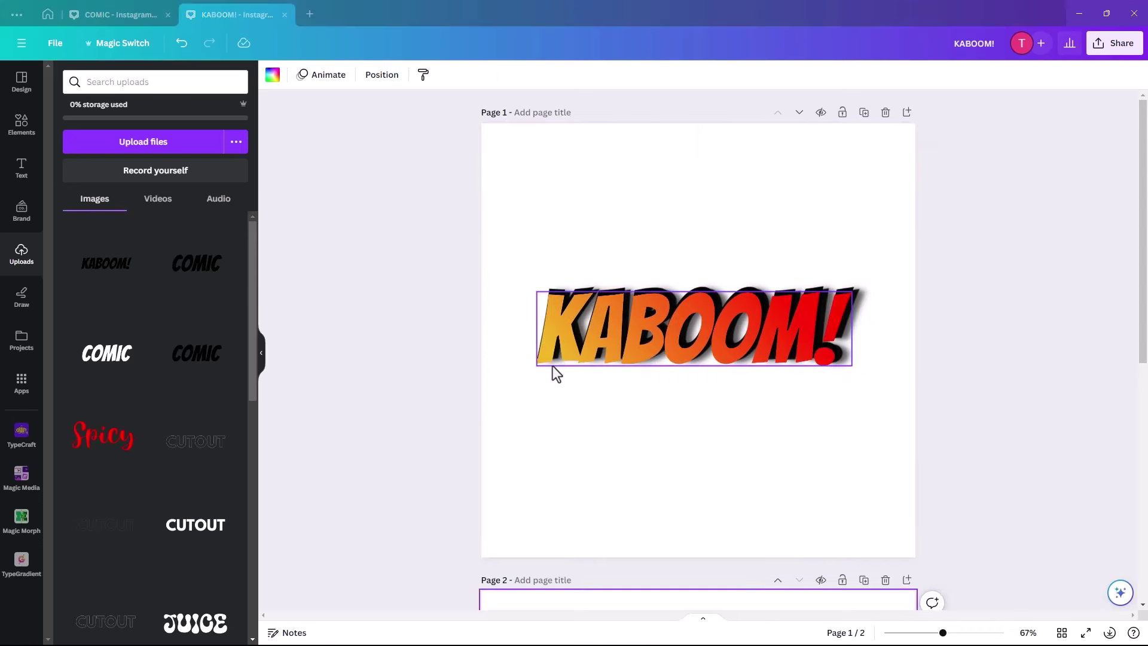
Change the colour of the KABOOM! text on page 2 from black to white
{"action": "scroll", "coordinate": [724, 473], "scroll_direction": "down", "scroll_amount": 2}
{"action": "scroll", "coordinate": [734, 476], "scroll_direction": "down", "scroll_amount": 5}
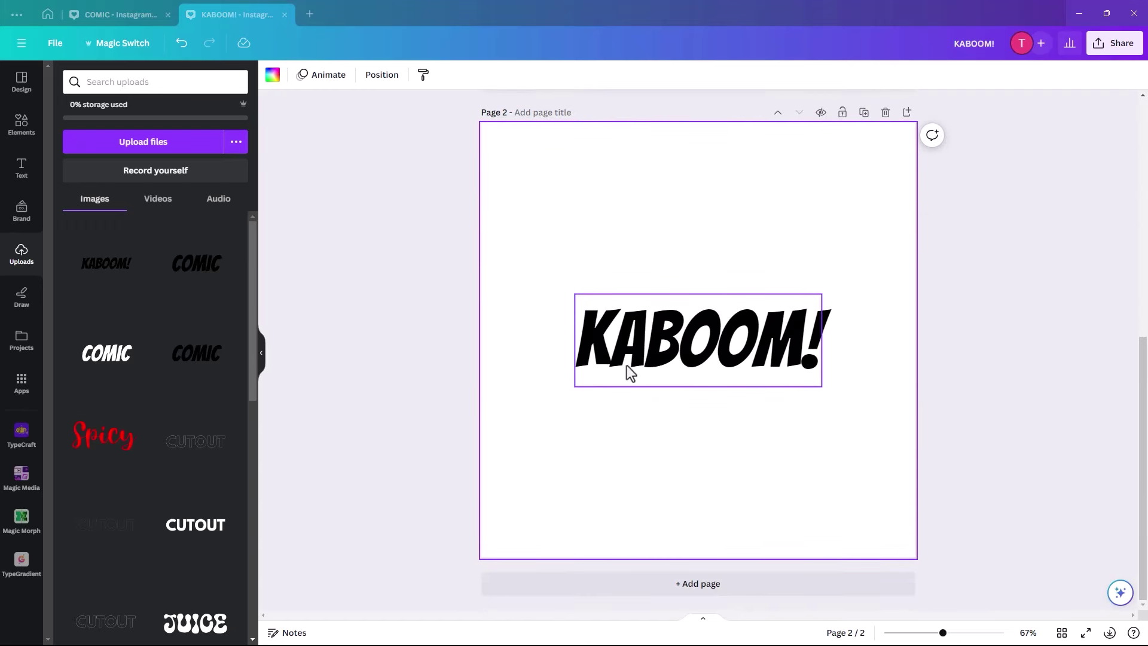
{"action": "double_click", "coordinate": [688, 371]}
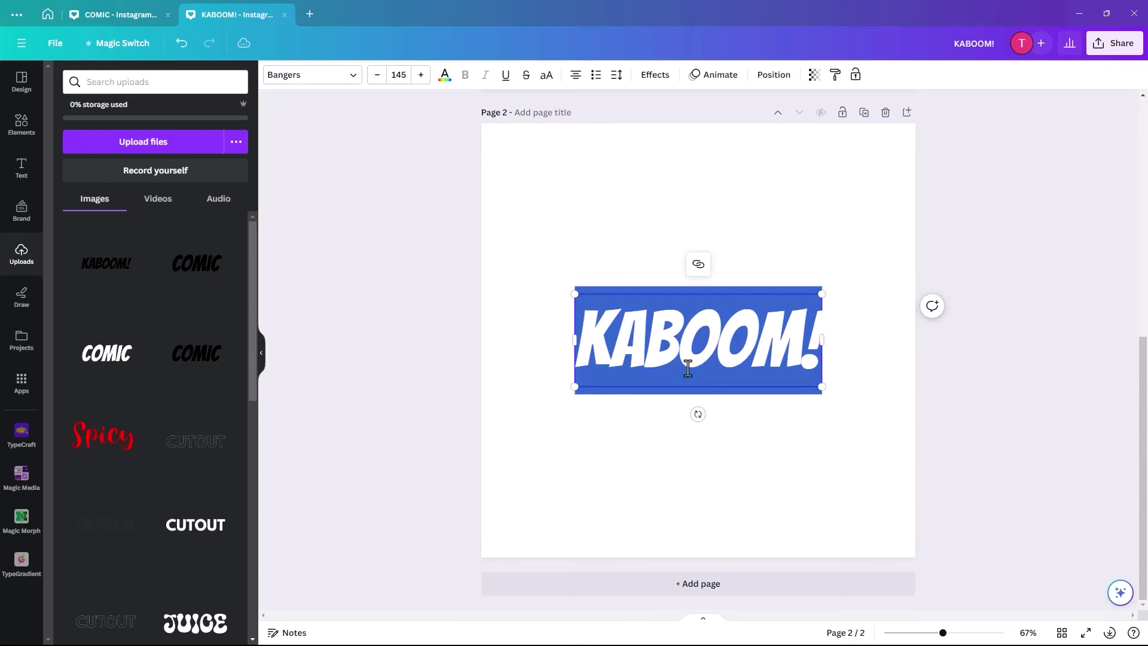
{"action": "left_click", "coordinate": [445, 75]}
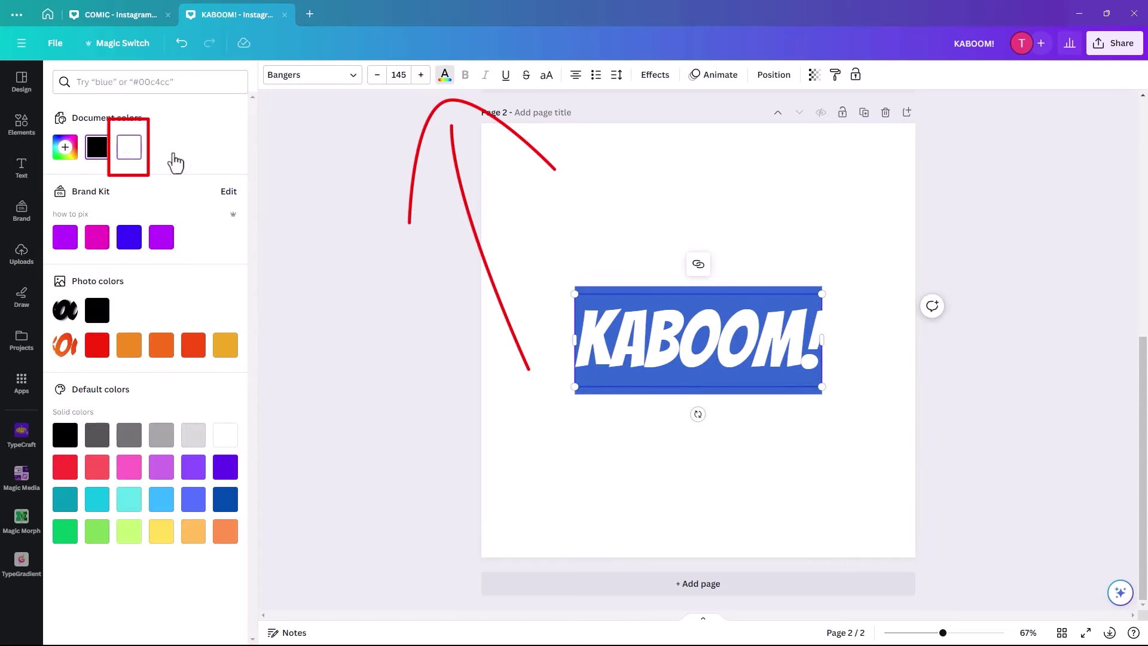
Set up a PNG download of page 2 only, with a transparent background
{"action": "left_click", "coordinate": [1116, 48]}
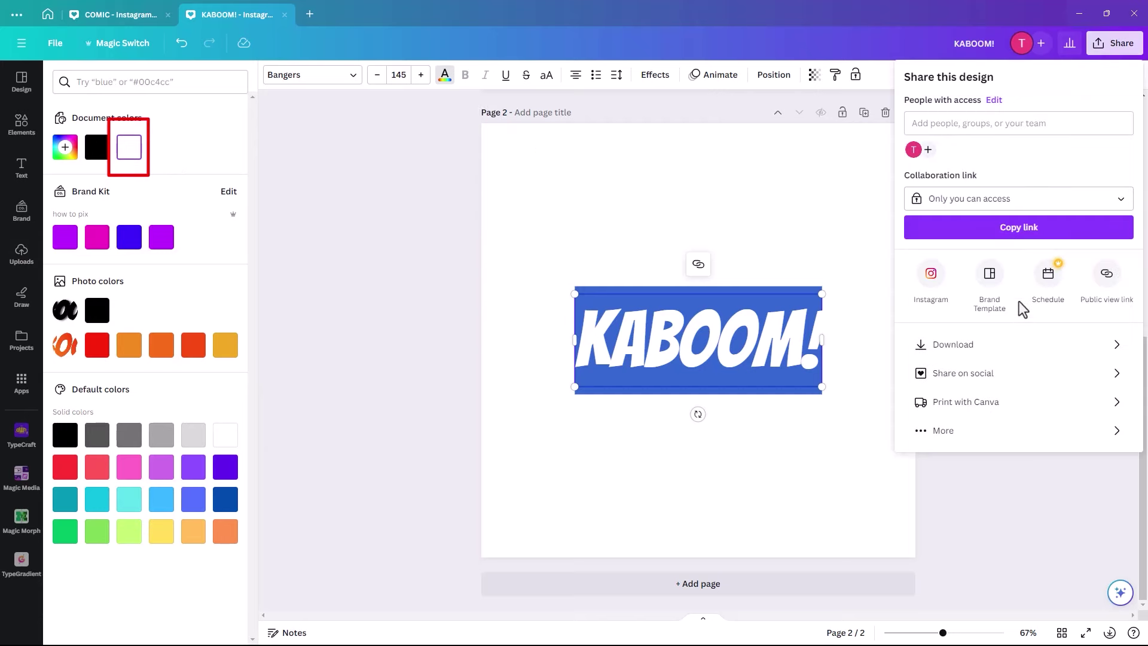
{"action": "left_click", "coordinate": [943, 349]}
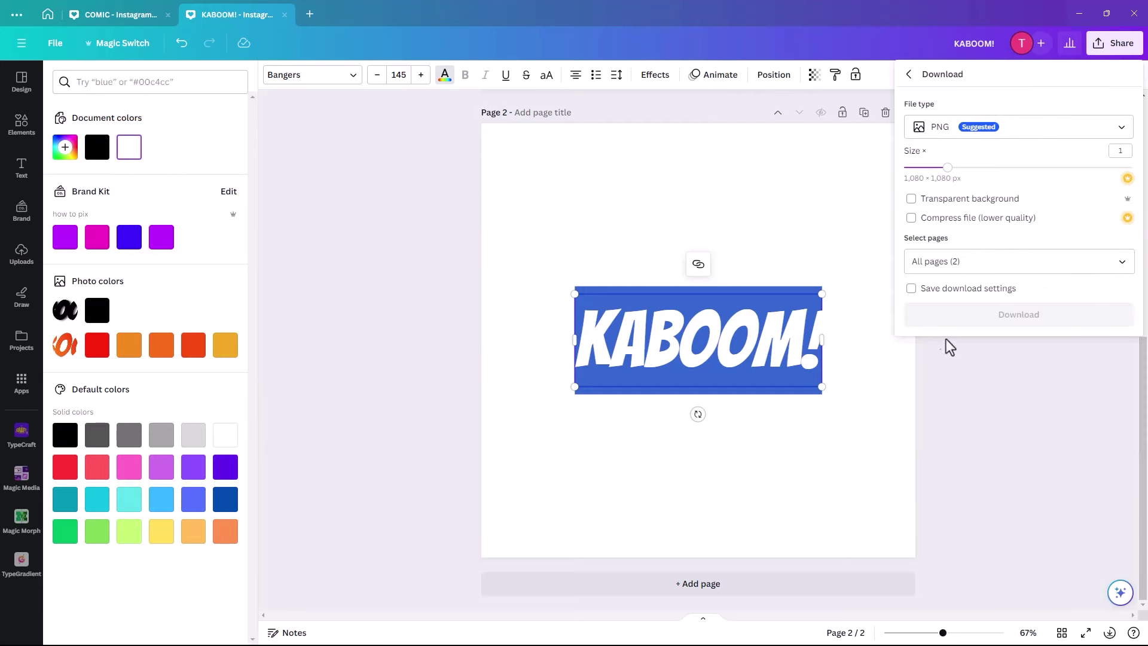
{"action": "left_click", "coordinate": [1120, 262]}
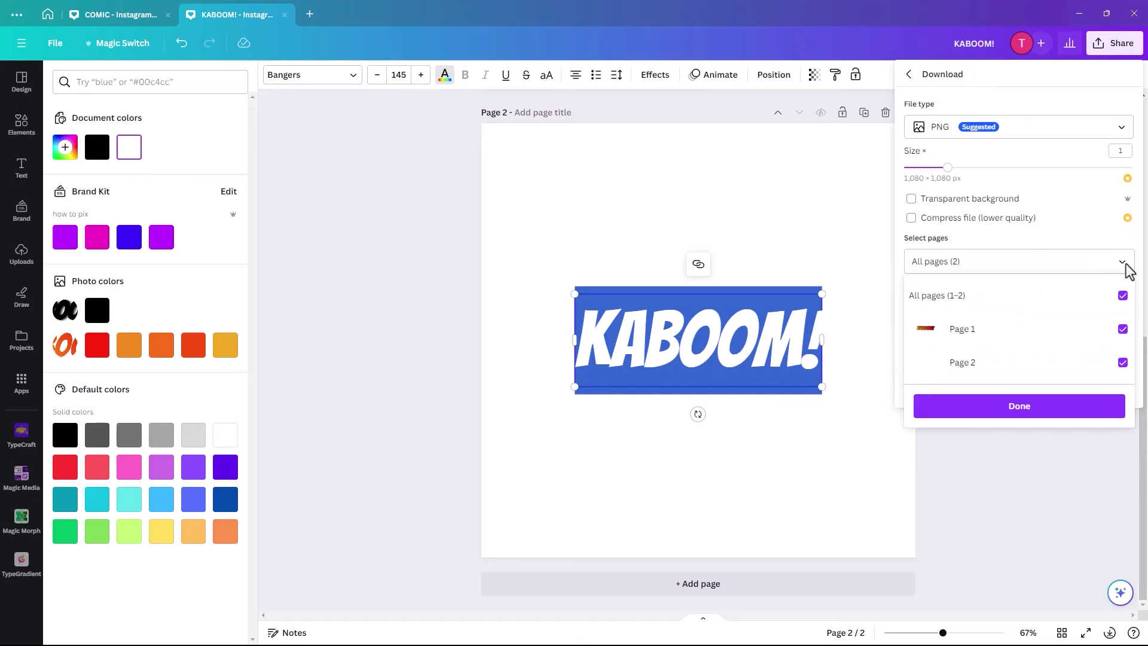
{"action": "left_click", "coordinate": [1121, 296]}
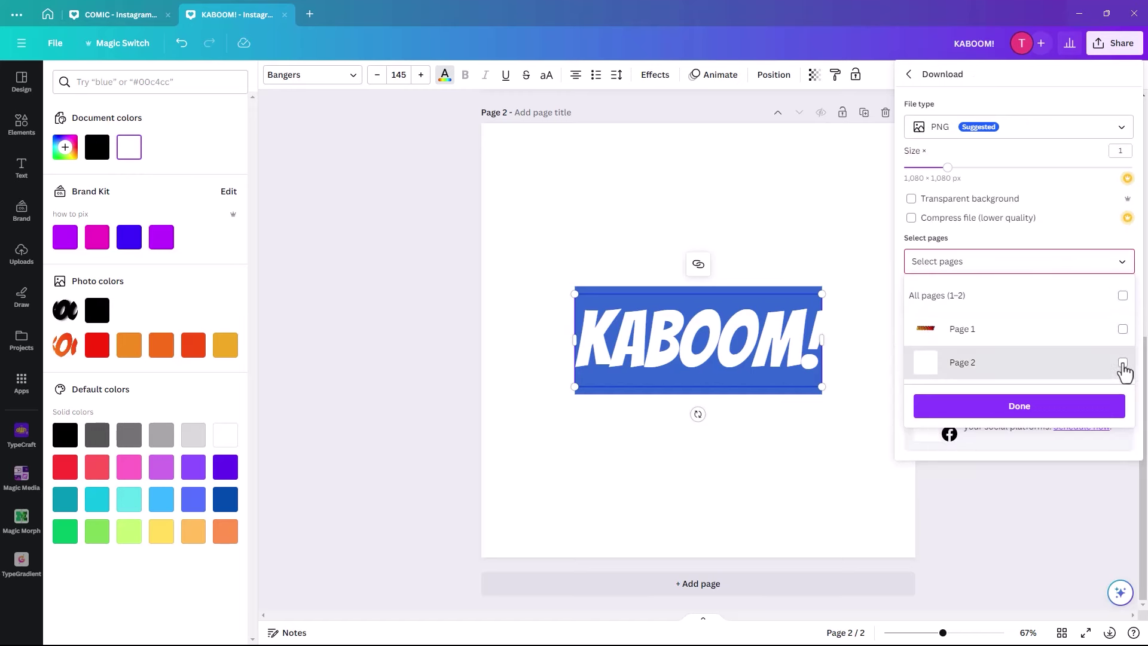
{"action": "left_click", "coordinate": [1122, 362]}
{"action": "left_click", "coordinate": [913, 205]}
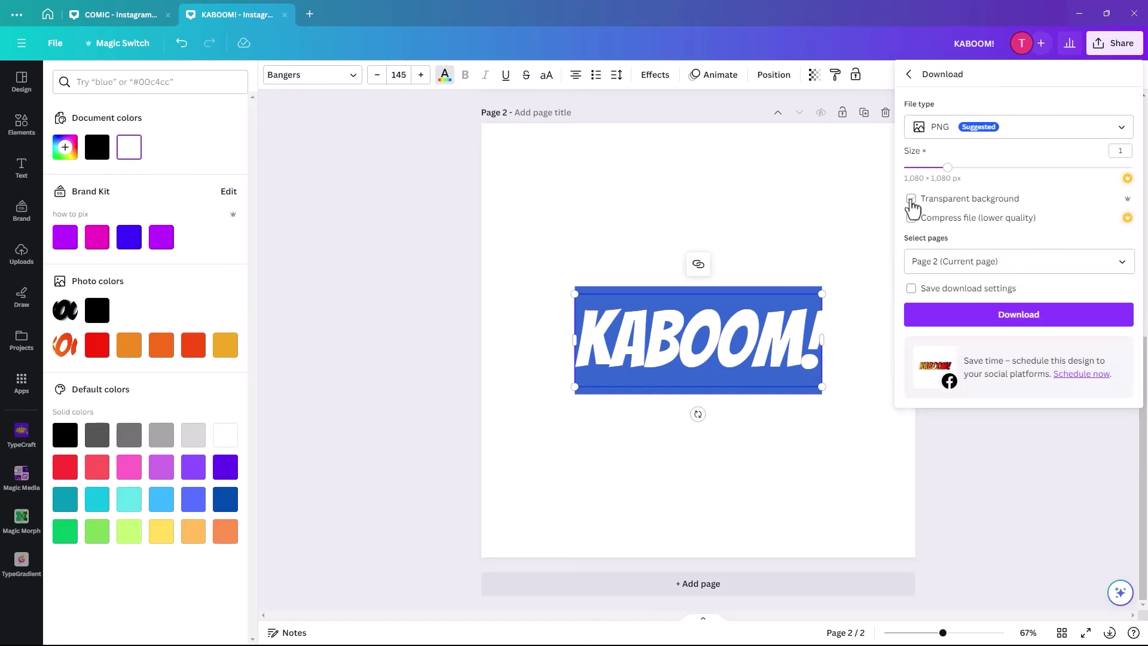
Download the page and save it in the Downloads folder as KABOOM!WHITE
{"action": "left_click", "coordinate": [1000, 315]}
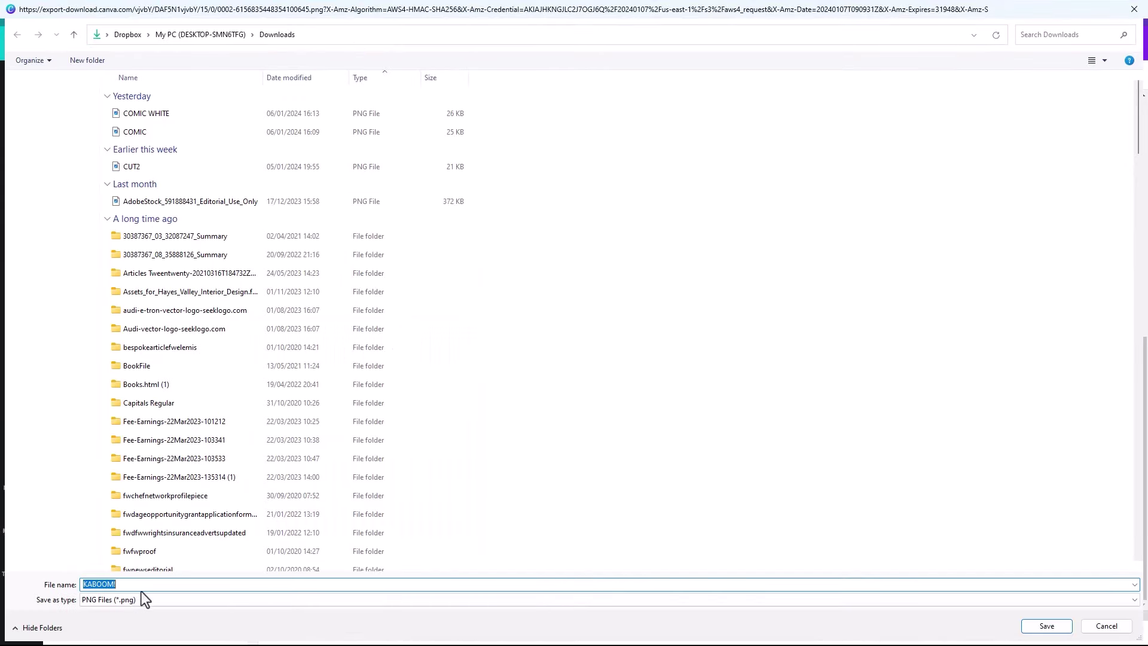
{"action": "left_click", "coordinate": [139, 588]}
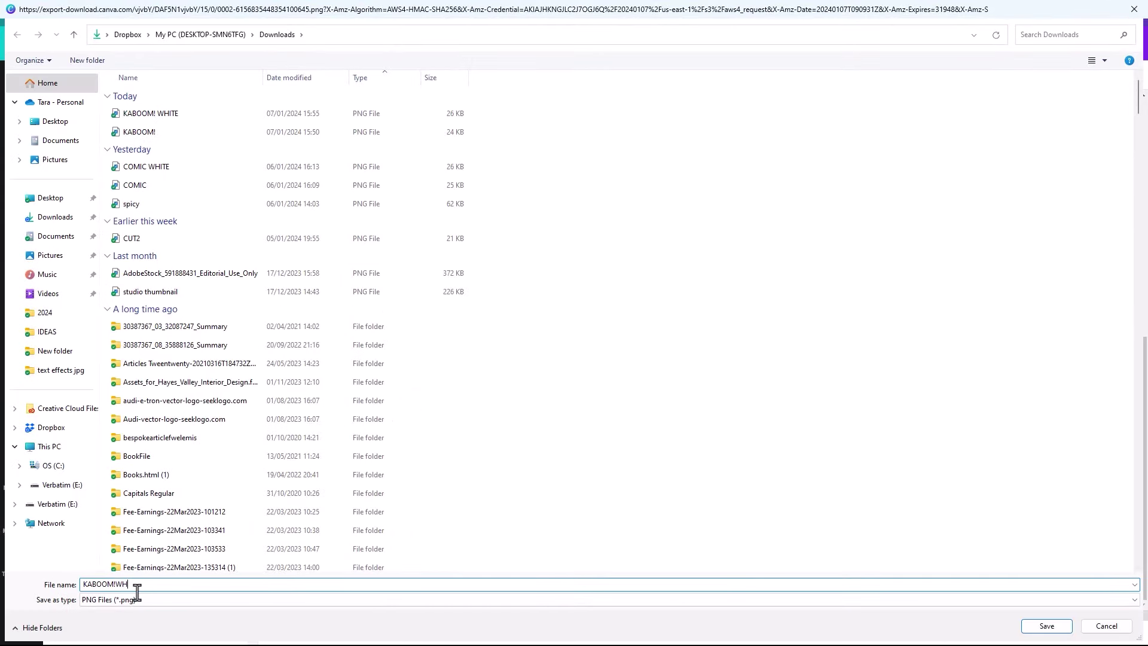
{"action": "key", "text": "Return"}
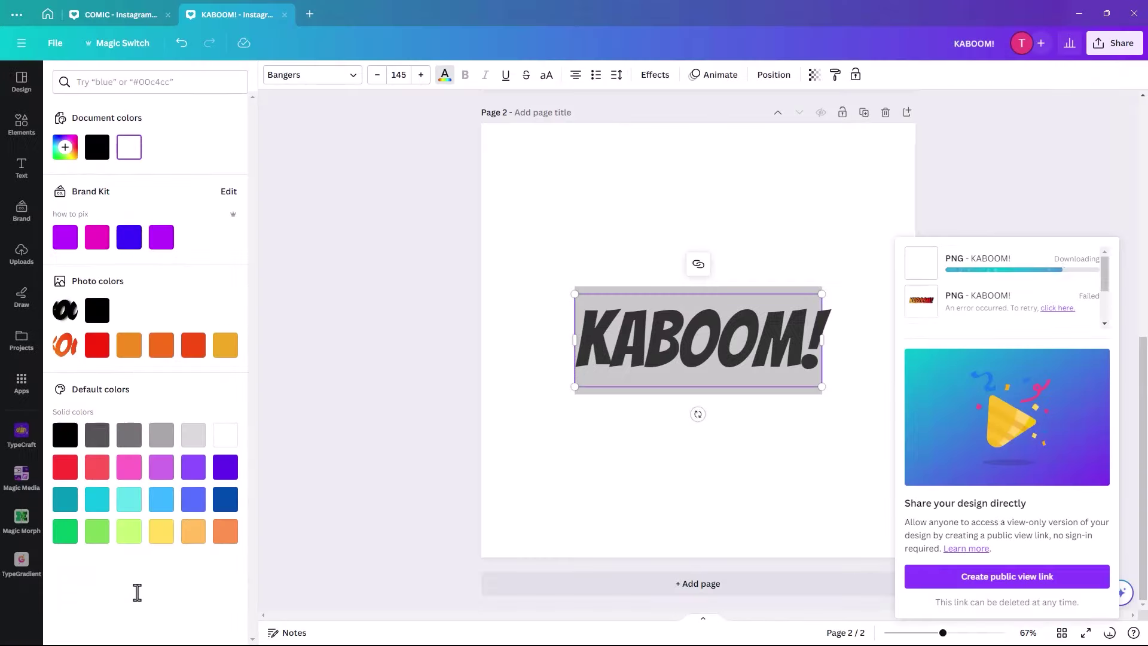
Return to page 1 and upload the KABOOM! WHITE file from the Downloads folder
{"action": "scroll", "coordinate": [500, 289], "scroll_direction": "up", "scroll_amount": 6}
{"action": "left_click", "coordinate": [483, 286]}
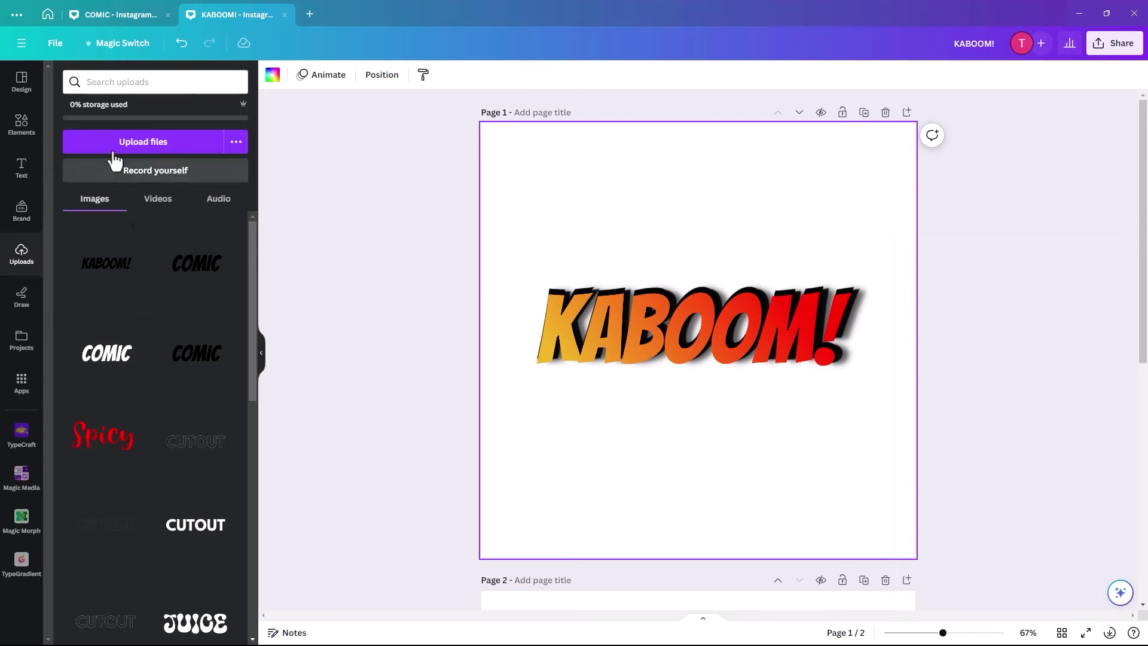
{"action": "left_click", "coordinate": [196, 156]}
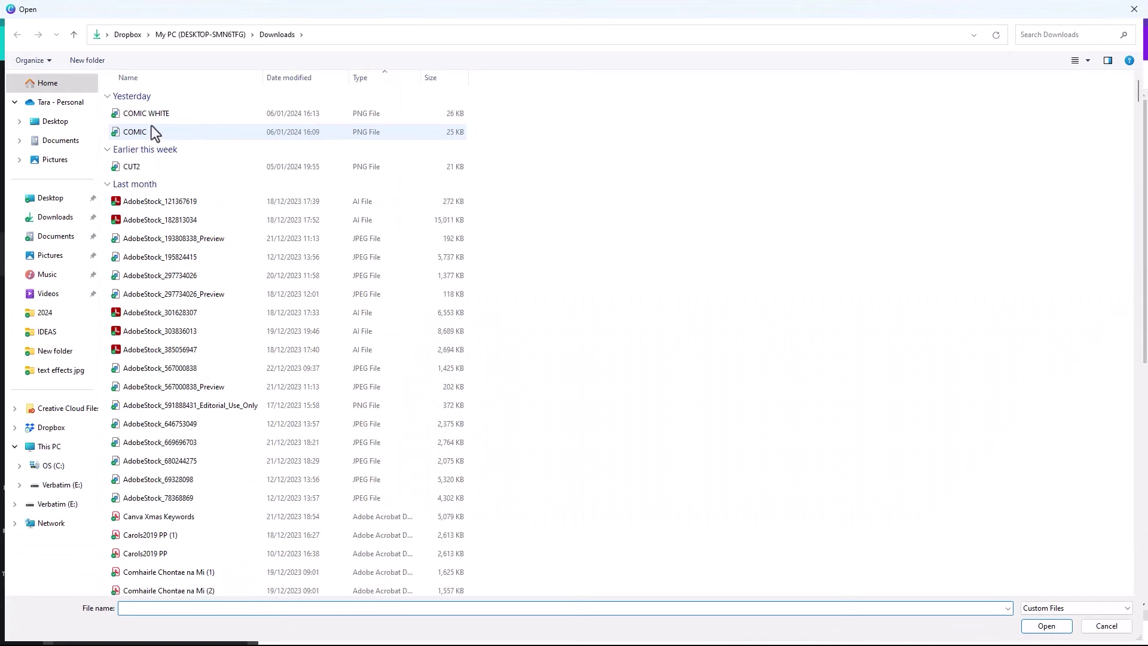
{"action": "left_click", "coordinate": [156, 116]}
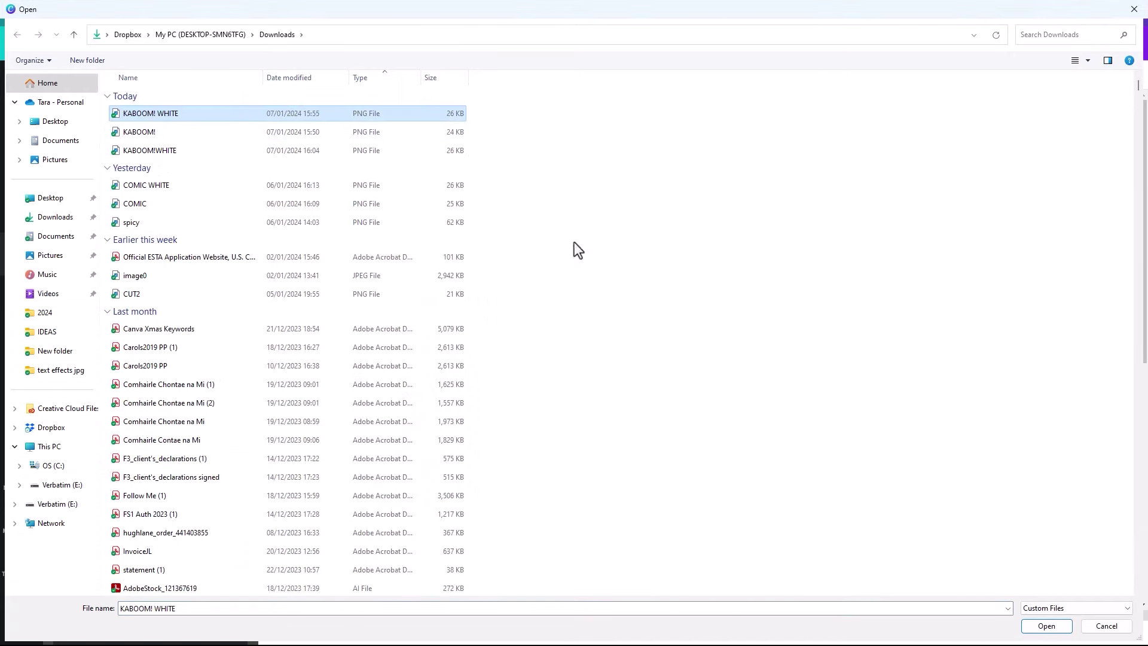
{"action": "left_click", "coordinate": [1051, 629]}
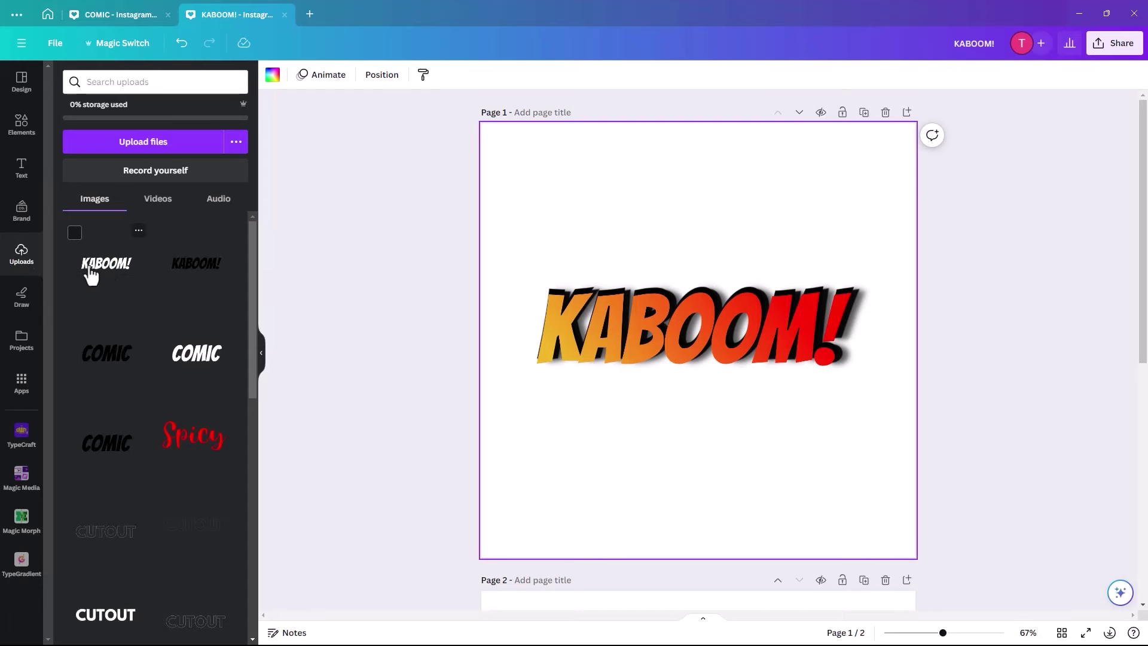
Place the uploaded white KABOOM! image on page 1 and enlarge it to fill the whole page
{"action": "left_click", "coordinate": [91, 273]}
{"action": "left_click_drag", "start_coordinate": [658, 350], "coordinate": [588, 352]}
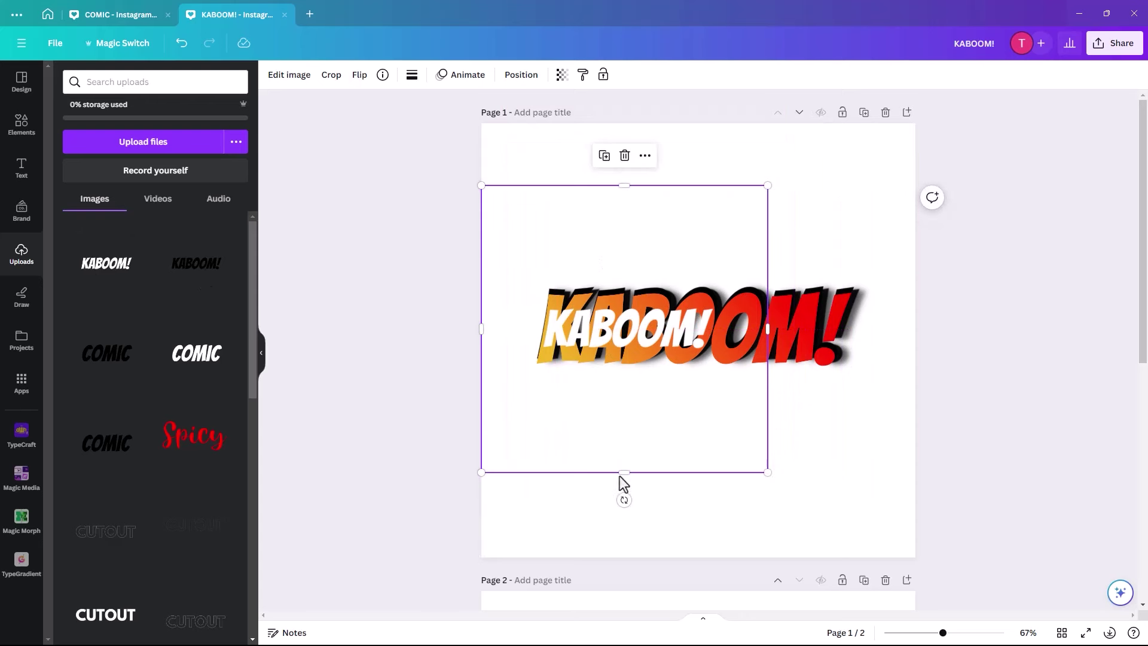
{"action": "left_click_drag", "start_coordinate": [702, 329], "coordinate": [701, 266]}
{"action": "left_click_drag", "start_coordinate": [766, 412], "coordinate": [922, 565]}
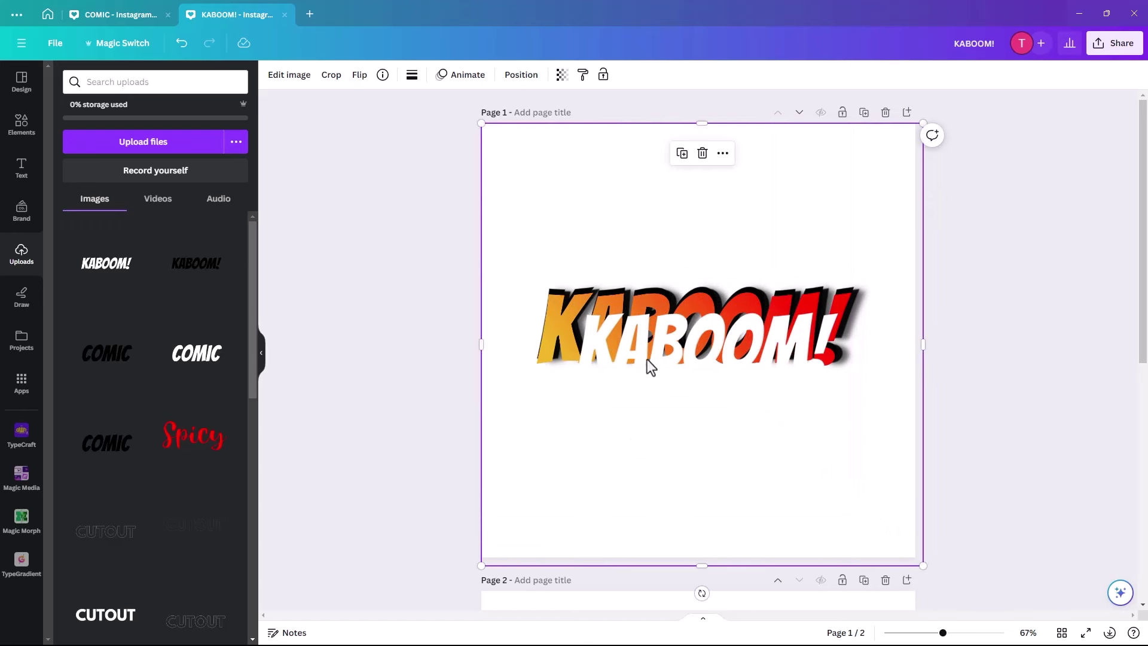
Move the white KABOOM! image over the start of the gradient text and crop its empty top and bottom areas
{"action": "left_click_drag", "start_coordinate": [647, 360], "coordinate": [609, 338]}
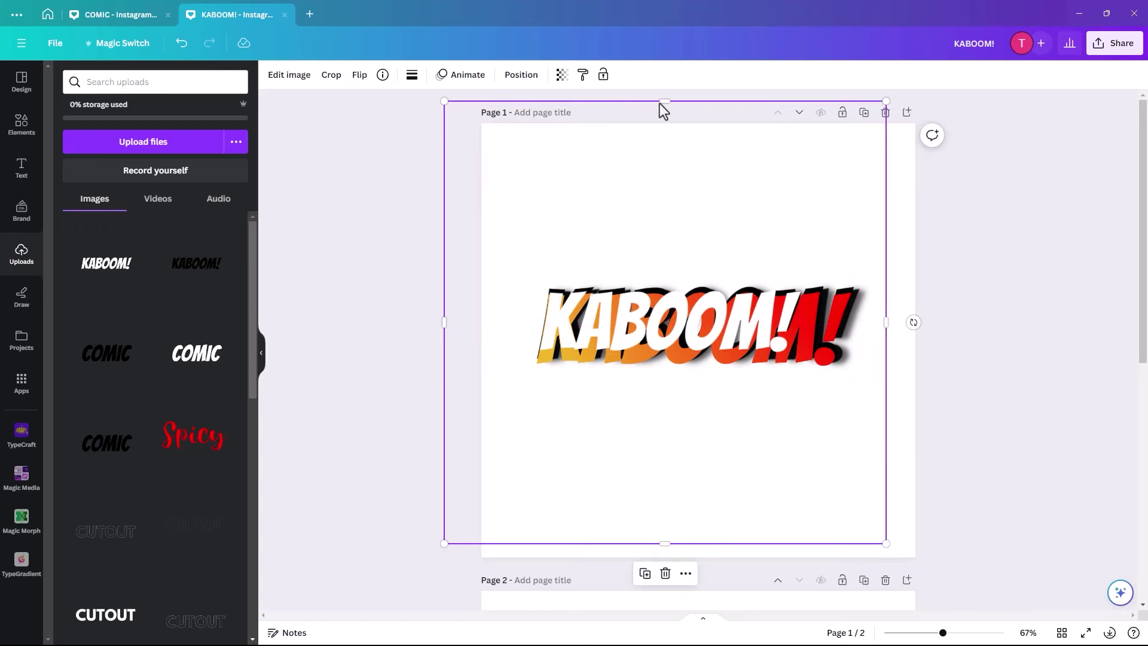
{"action": "left_click_drag", "start_coordinate": [665, 102], "coordinate": [679, 251]}
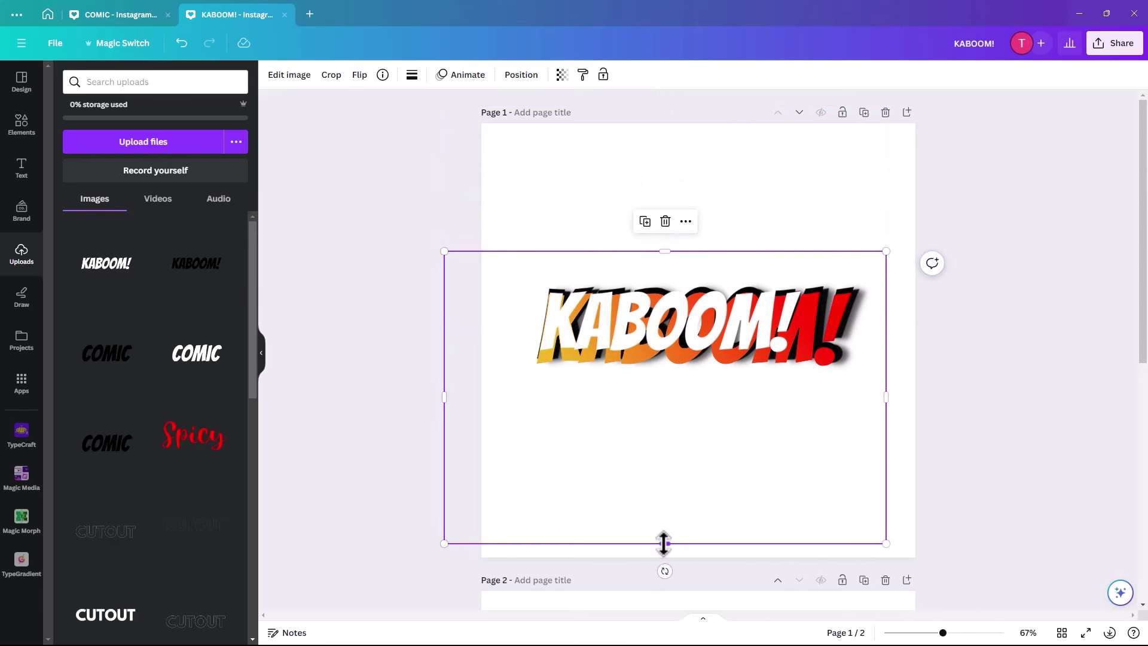
{"action": "left_click_drag", "start_coordinate": [664, 543], "coordinate": [643, 400]}
{"action": "left_click_drag", "start_coordinate": [600, 336], "coordinate": [597, 332]}
Enlarge the white KABOOM! image to match the gradient lettering, align it just off the gradient text, and deselect it
{"action": "left_click", "coordinate": [807, 384]}
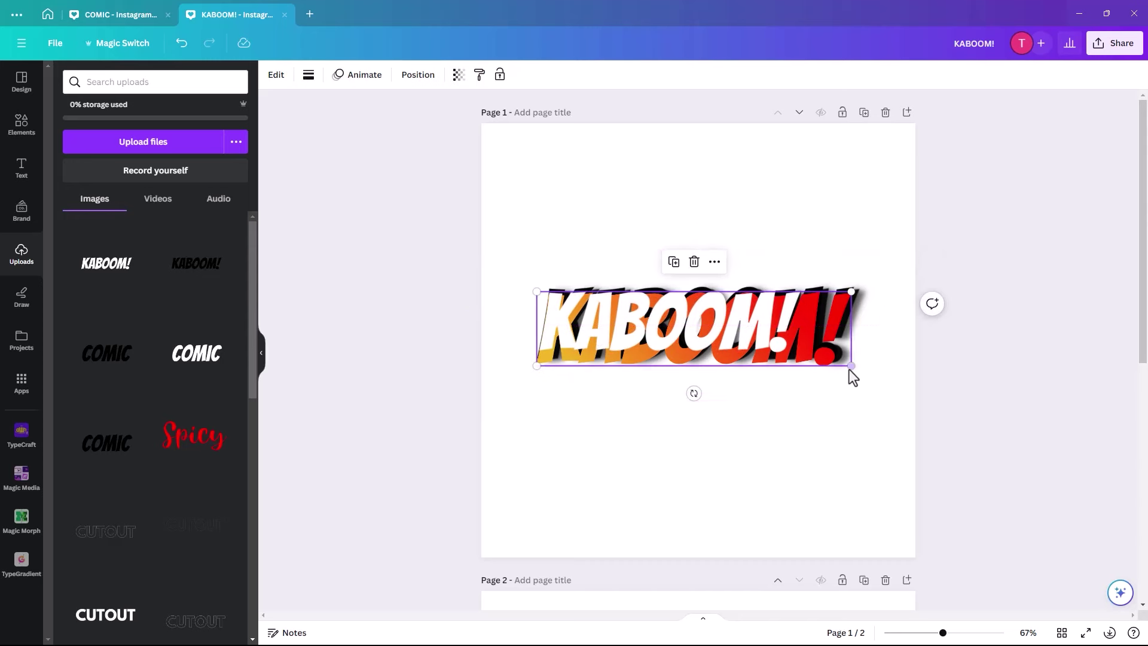
{"action": "left_click_drag", "start_coordinate": [852, 366], "coordinate": [963, 430]}
{"action": "left_click_drag", "start_coordinate": [672, 410], "coordinate": [645, 399]}
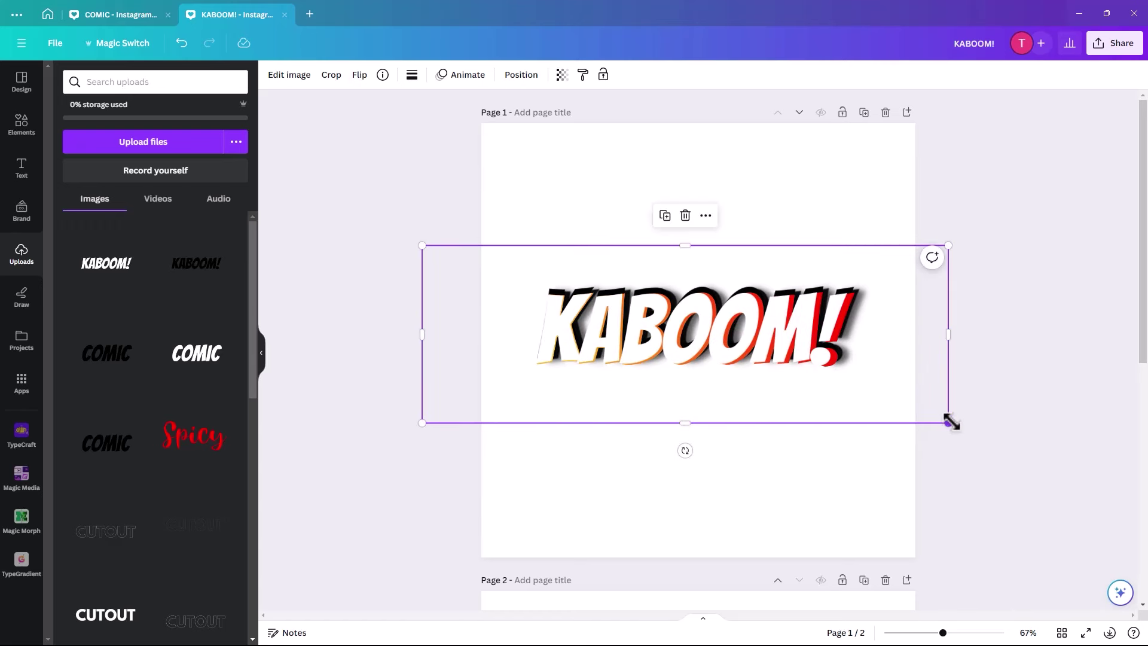
{"action": "left_click_drag", "start_coordinate": [950, 422], "coordinate": [956, 425]}
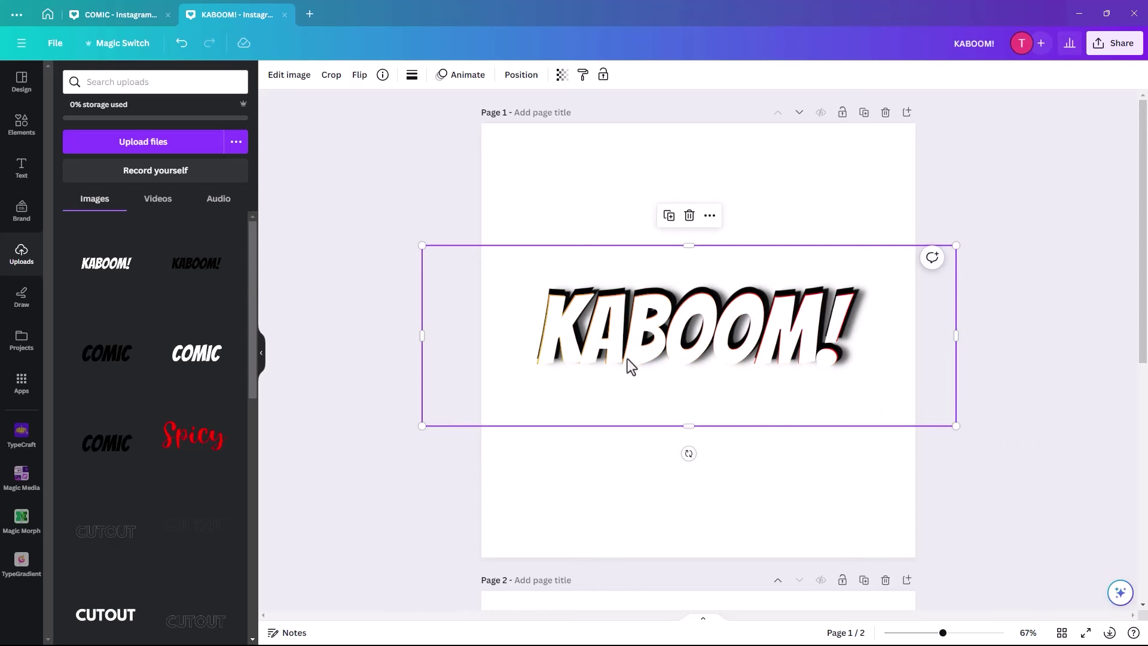
{"action": "left_click_drag", "start_coordinate": [626, 358], "coordinate": [625, 357]}
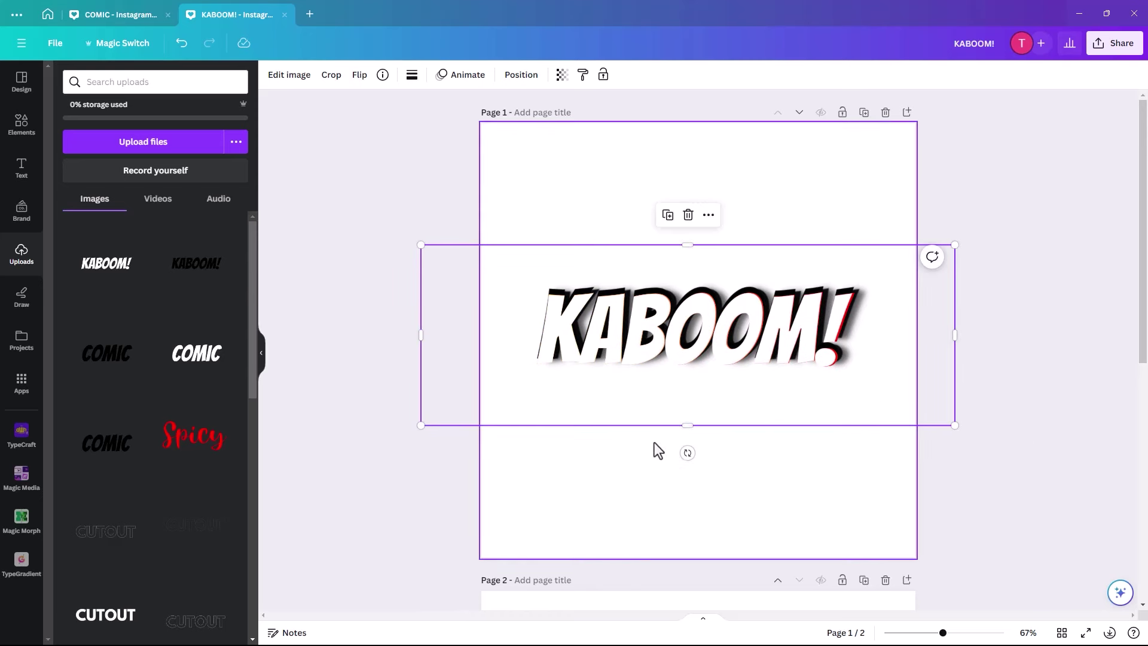
{"action": "left_click", "coordinate": [655, 446]}
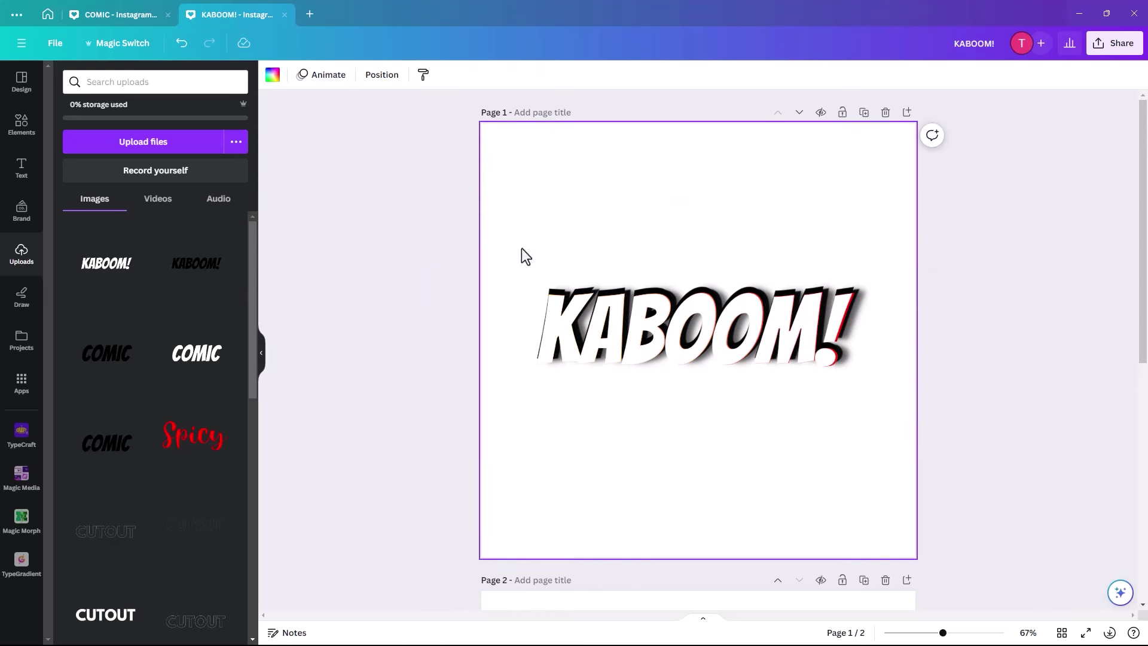
{"action": "scroll", "coordinate": [589, 320], "scroll_direction": "down", "scroll_amount": 2}
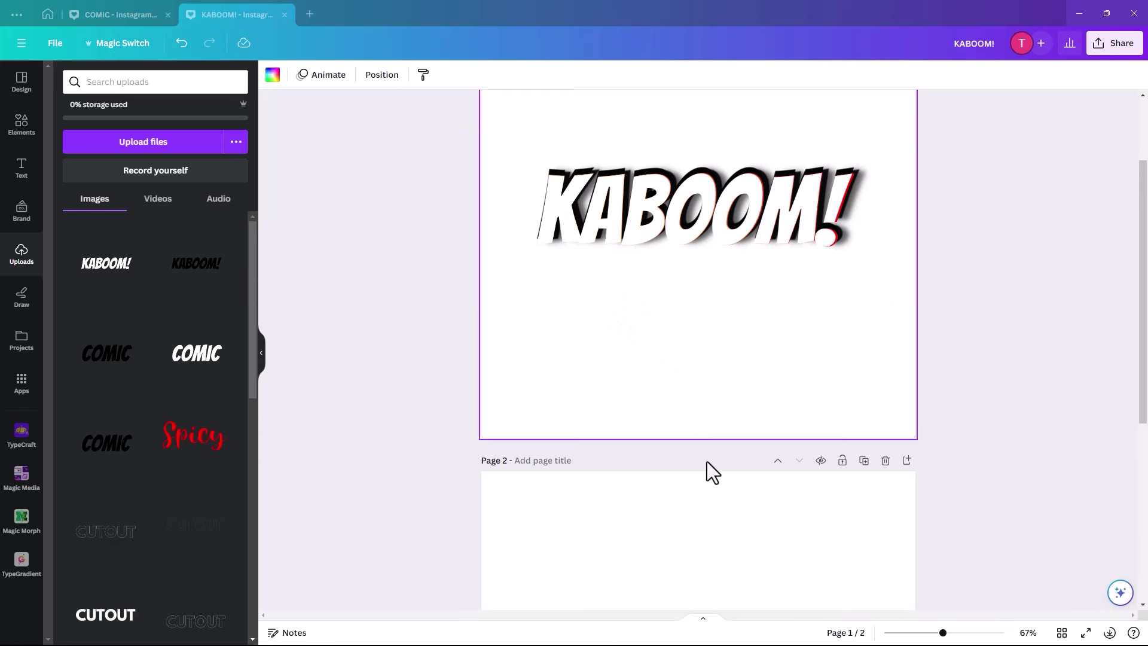
Make two copies of the white KABOOM! image and move them into the empty area below the lettering
{"action": "left_click", "coordinate": [715, 245]}
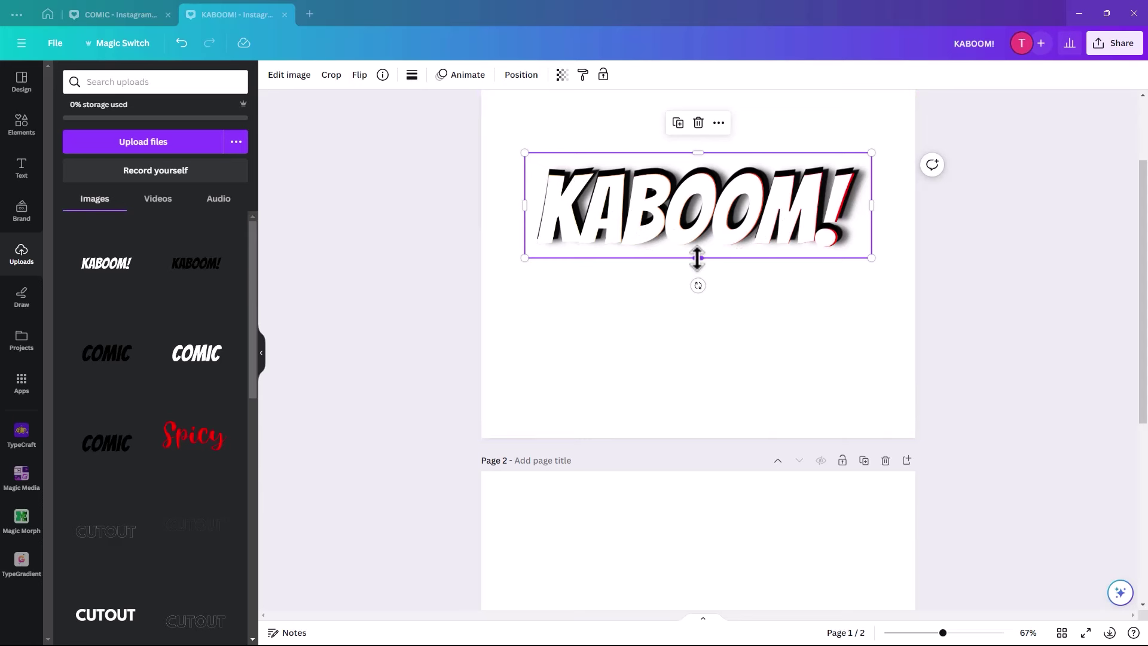
{"action": "left_click", "coordinate": [677, 123]}
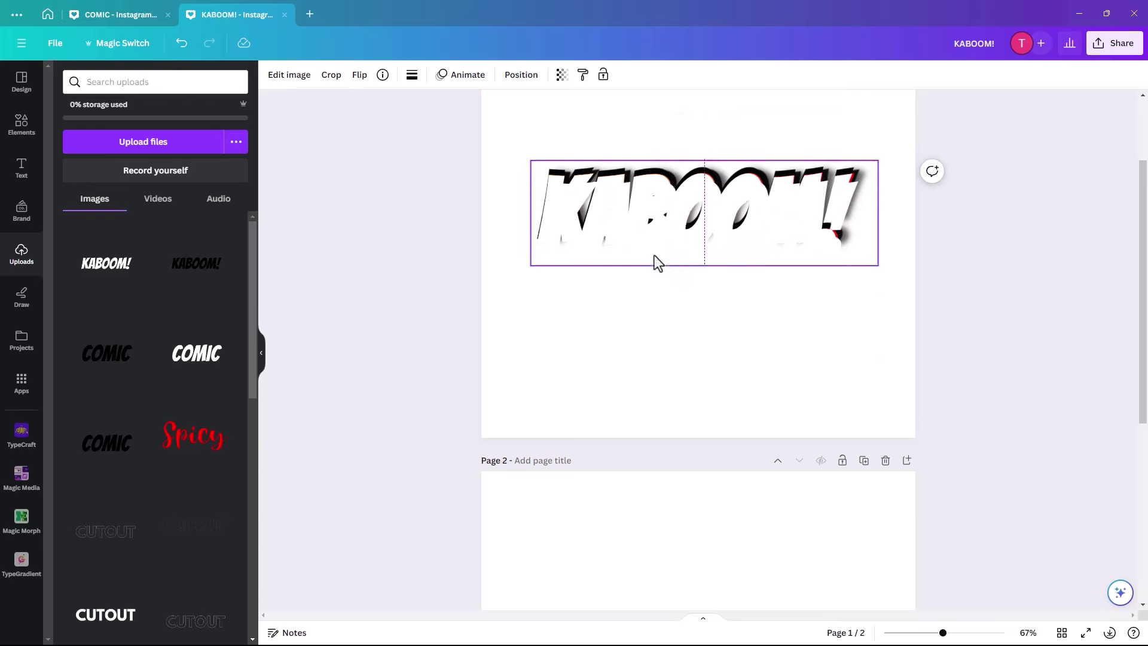
{"action": "left_click_drag", "start_coordinate": [653, 257], "coordinate": [663, 310]}
{"action": "key", "text": "ctrl+z"}
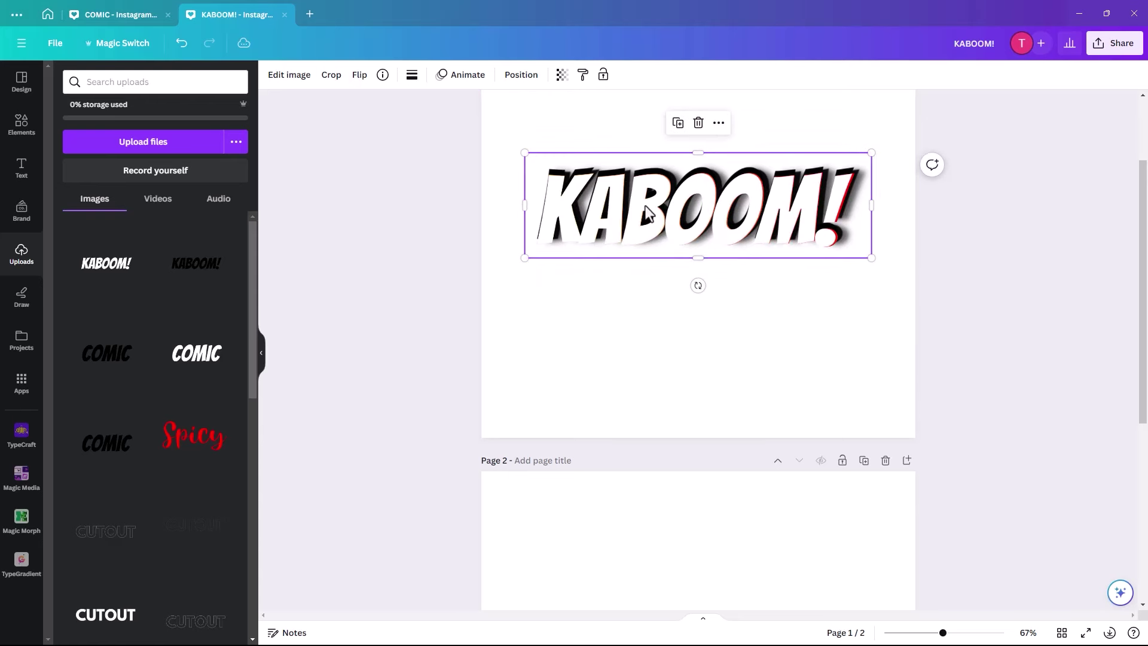
{"action": "left_click", "coordinate": [678, 123]}
{"action": "left_click_drag", "start_coordinate": [668, 235], "coordinate": [651, 342]}
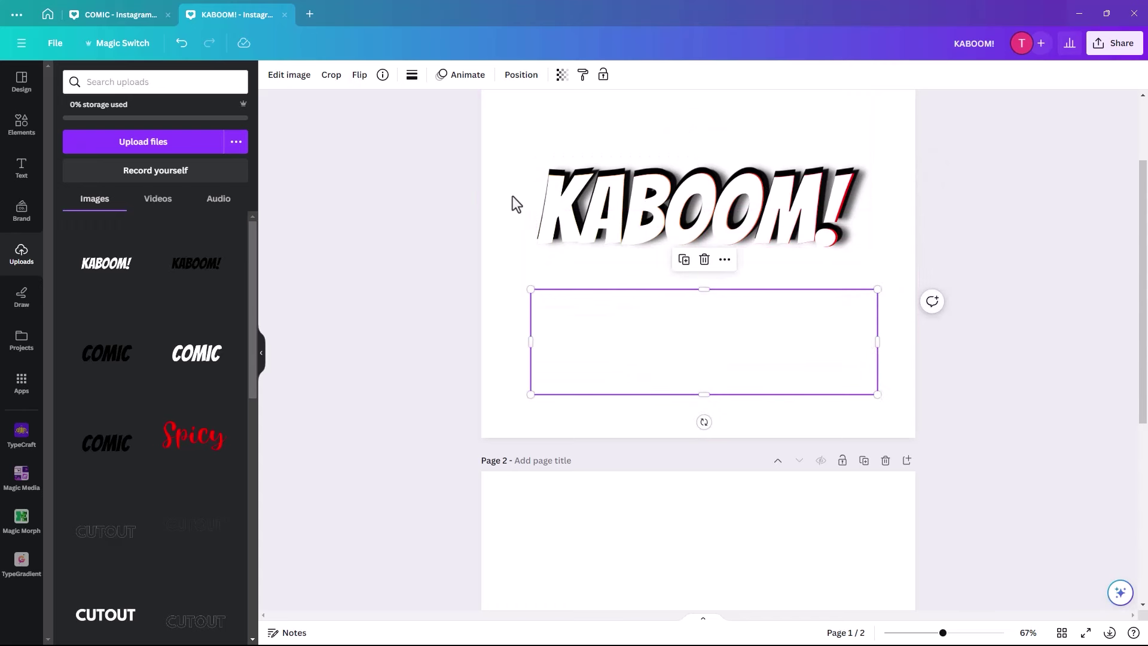
Set the page 1 background to the last purple in the Brand Kit so the white copies stand out
{"action": "left_click", "coordinate": [496, 180]}
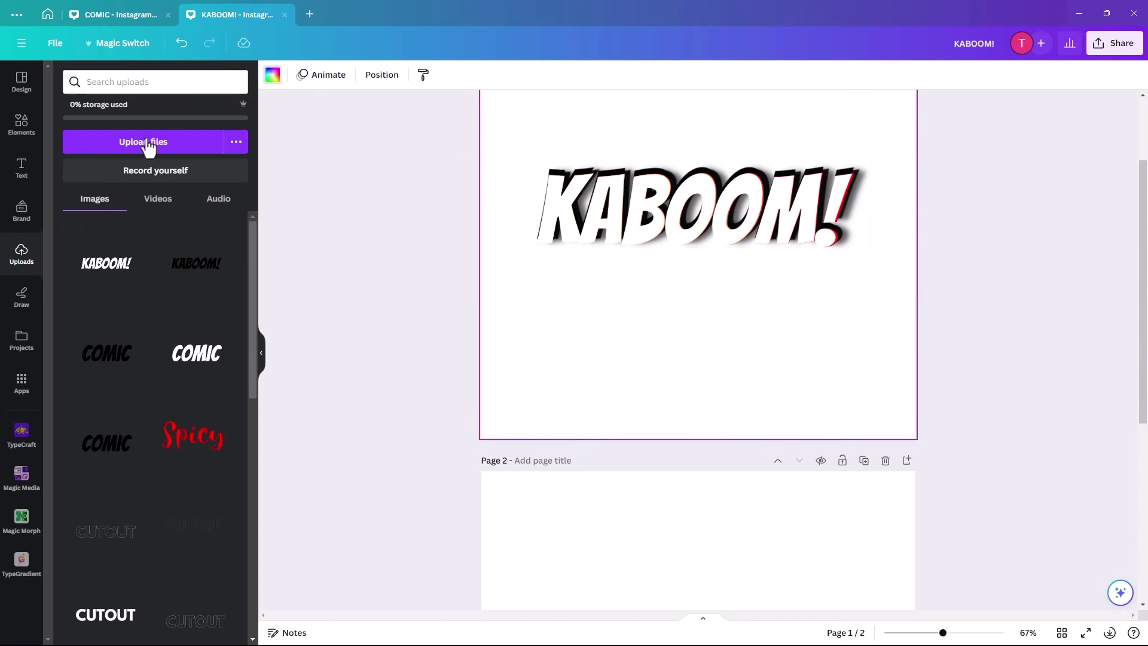
{"action": "left_click", "coordinate": [272, 75]}
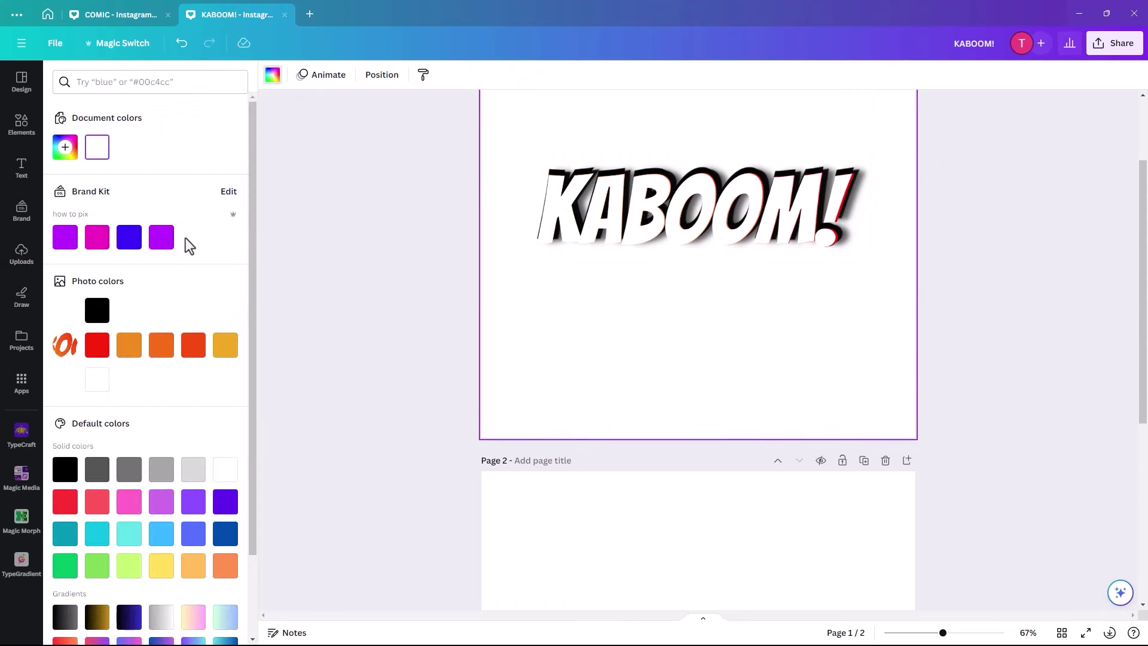
{"action": "left_click", "coordinate": [163, 238]}
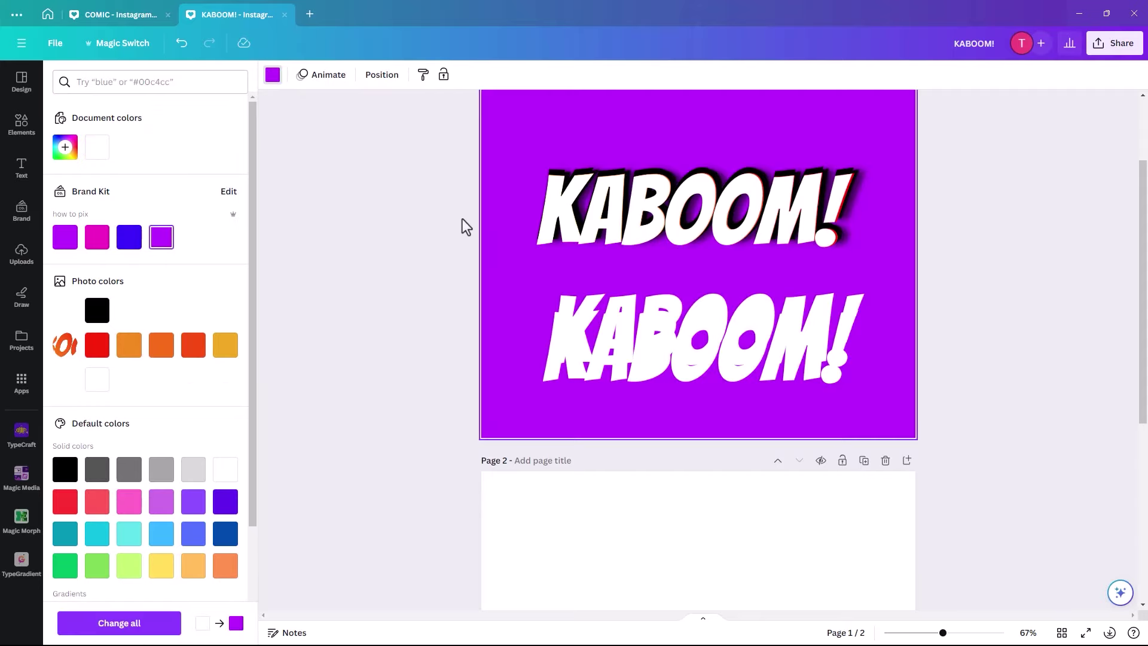
{"action": "left_click", "coordinate": [454, 251]}
Crop the white image over the gradient lettering down to a small strip at the top of the K
{"action": "left_click", "coordinate": [605, 230]}
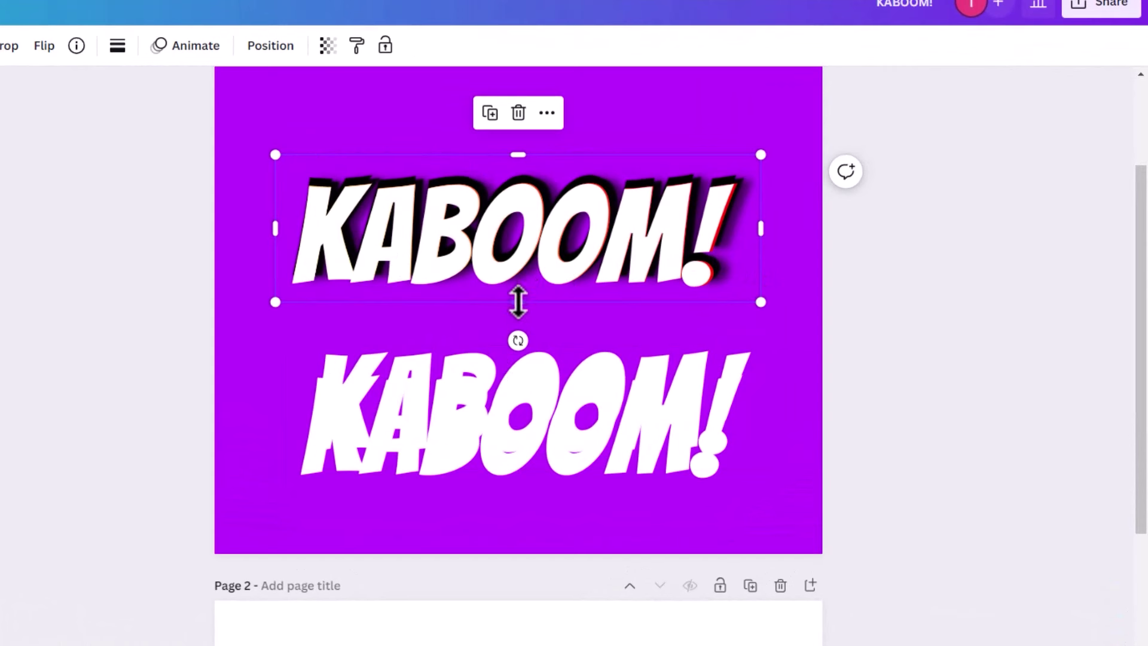
{"action": "left_click_drag", "start_coordinate": [524, 284], "coordinate": [503, 193]}
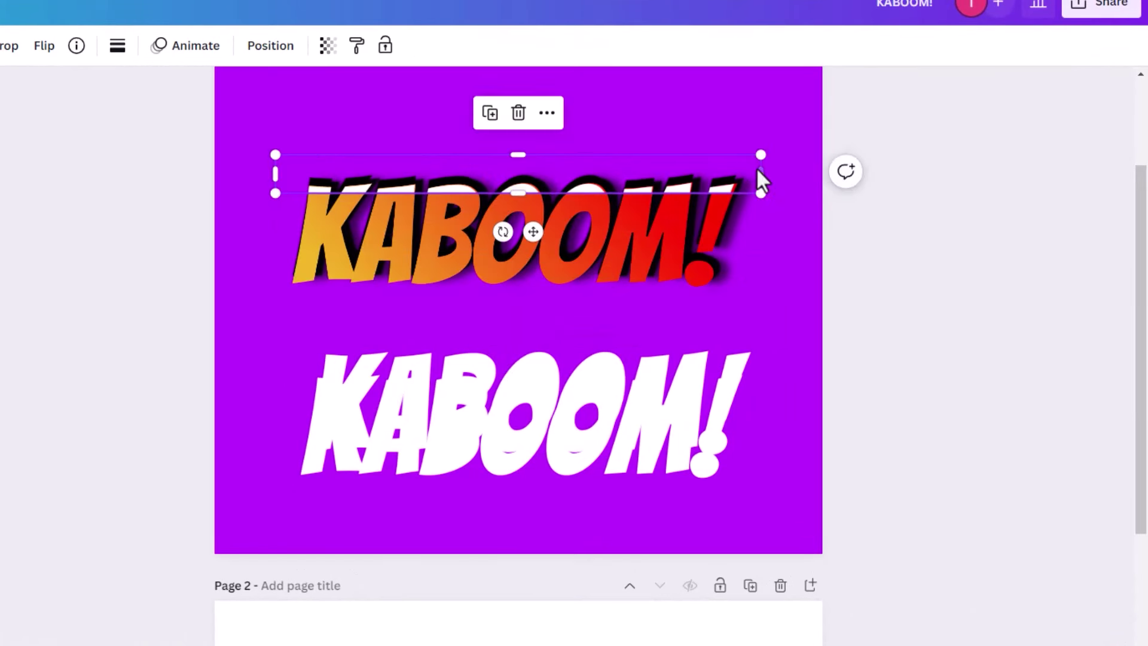
{"action": "left_click_drag", "start_coordinate": [761, 170], "coordinate": [337, 176]}
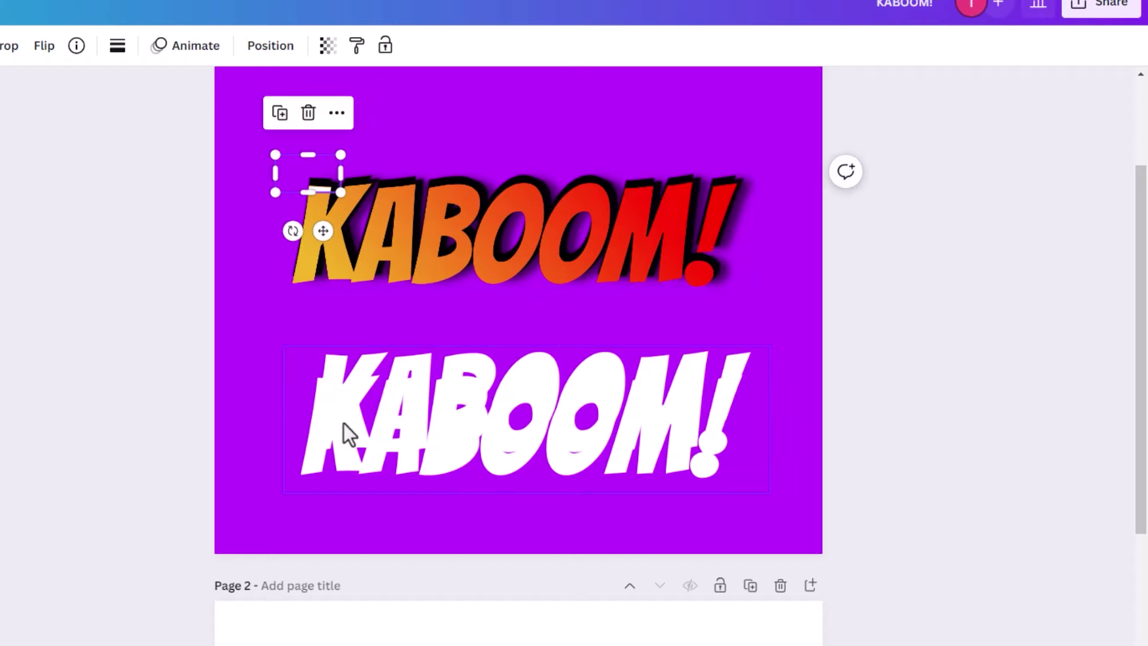
Align one spare white copy with the gradient lettering and crop it to the top of the first A
{"action": "left_click_drag", "start_coordinate": [331, 408], "coordinate": [367, 228]}
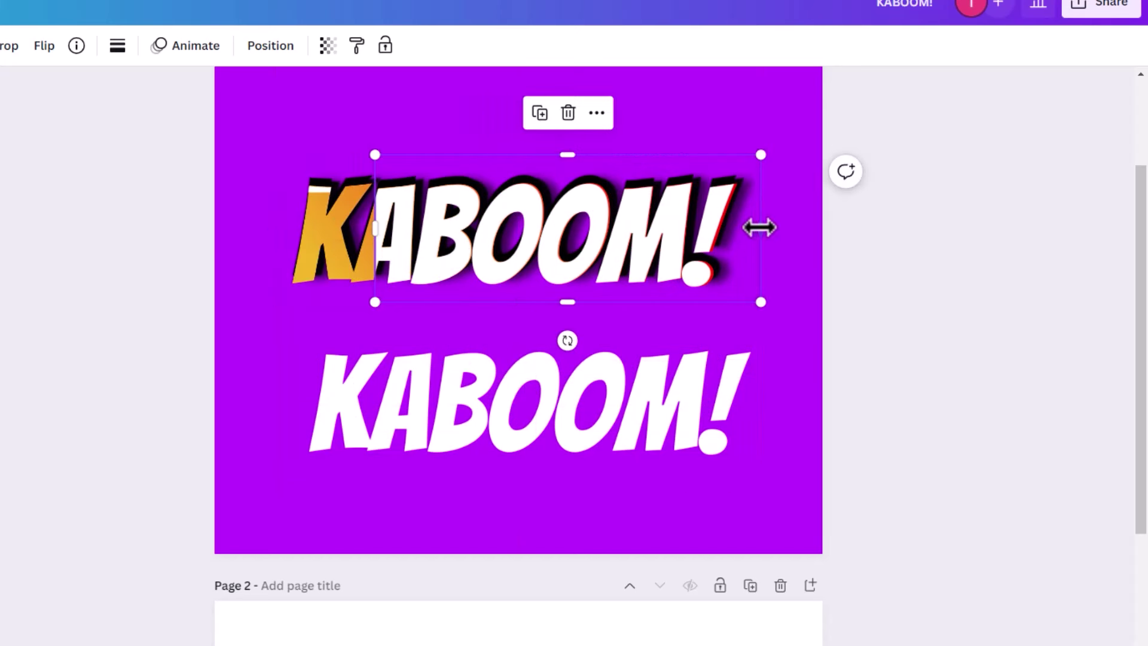
{"action": "left_click_drag", "start_coordinate": [759, 227], "coordinate": [422, 230]}
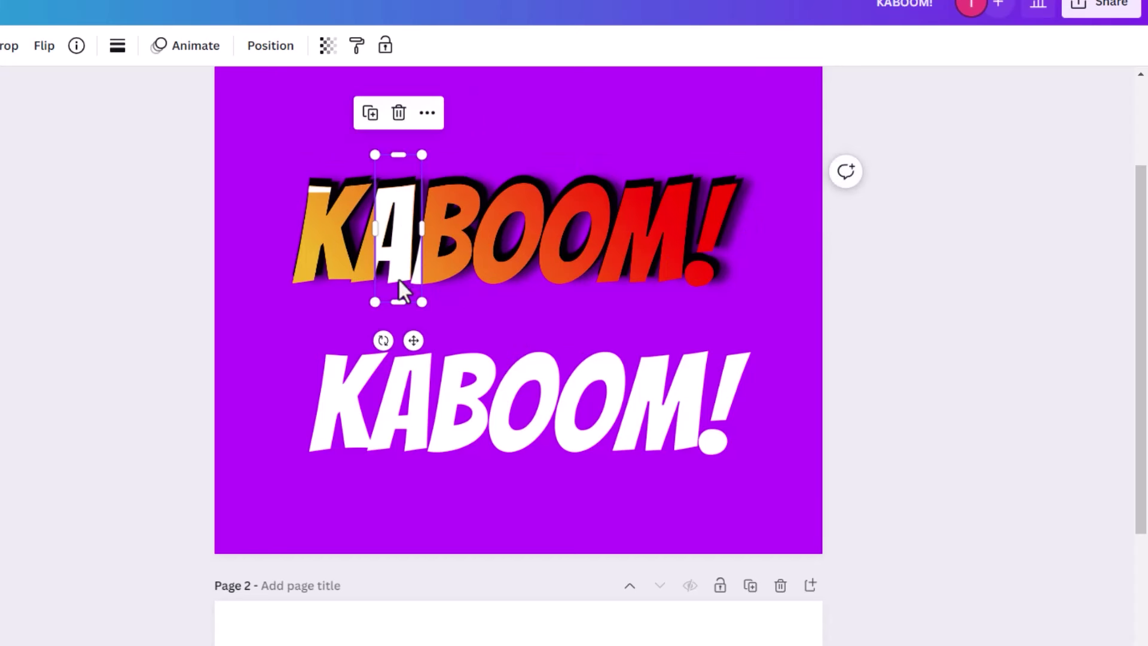
{"action": "left_click_drag", "start_coordinate": [397, 302], "coordinate": [392, 198]}
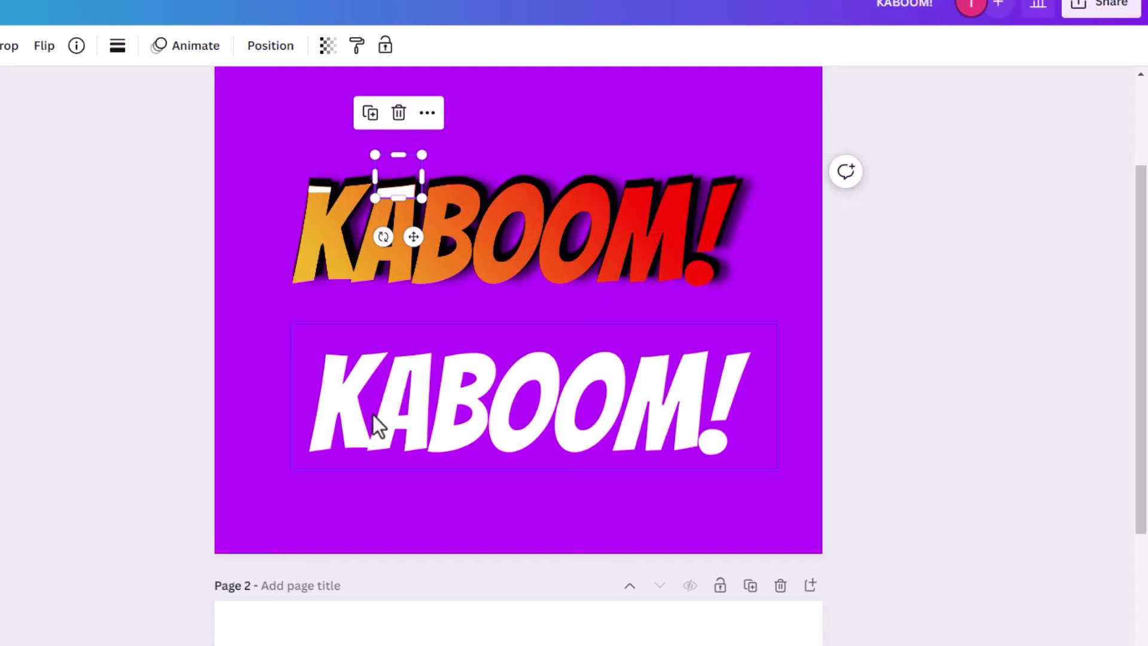
Duplicate the spare white image, crop the copy to the top of the M, and bring the remaining copy over the lettering
{"action": "left_click", "coordinate": [447, 424]}
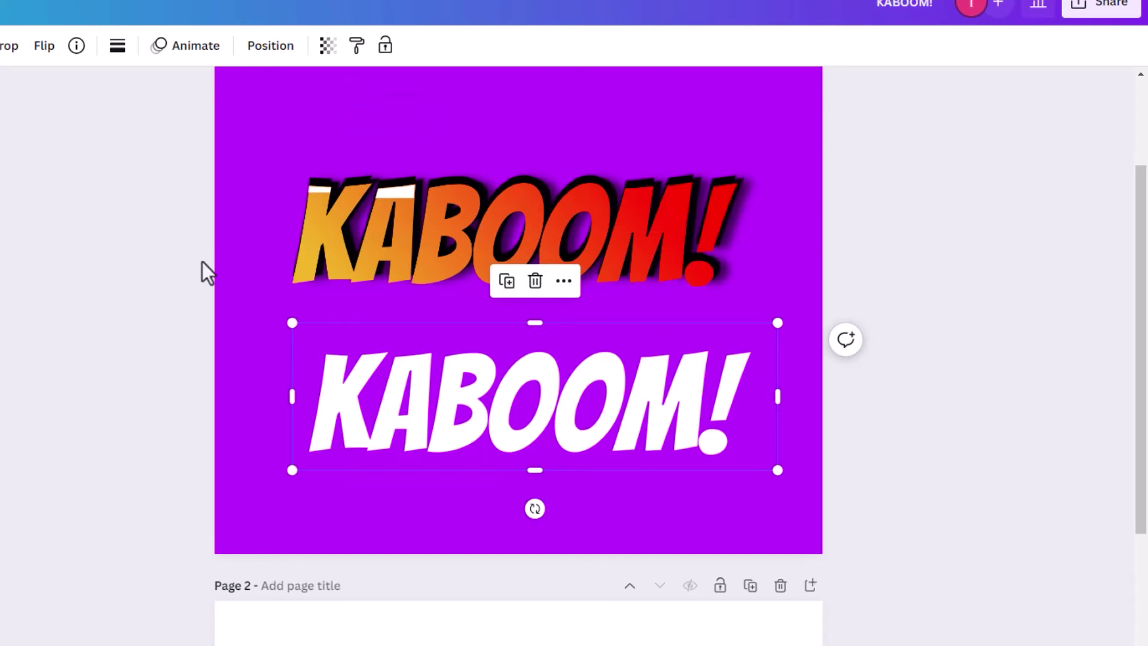
{"action": "left_click", "coordinate": [507, 287]}
{"action": "left_click_drag", "start_coordinate": [428, 430], "coordinate": [400, 251]}
{"action": "left_click_drag", "start_coordinate": [519, 302], "coordinate": [517, 192]}
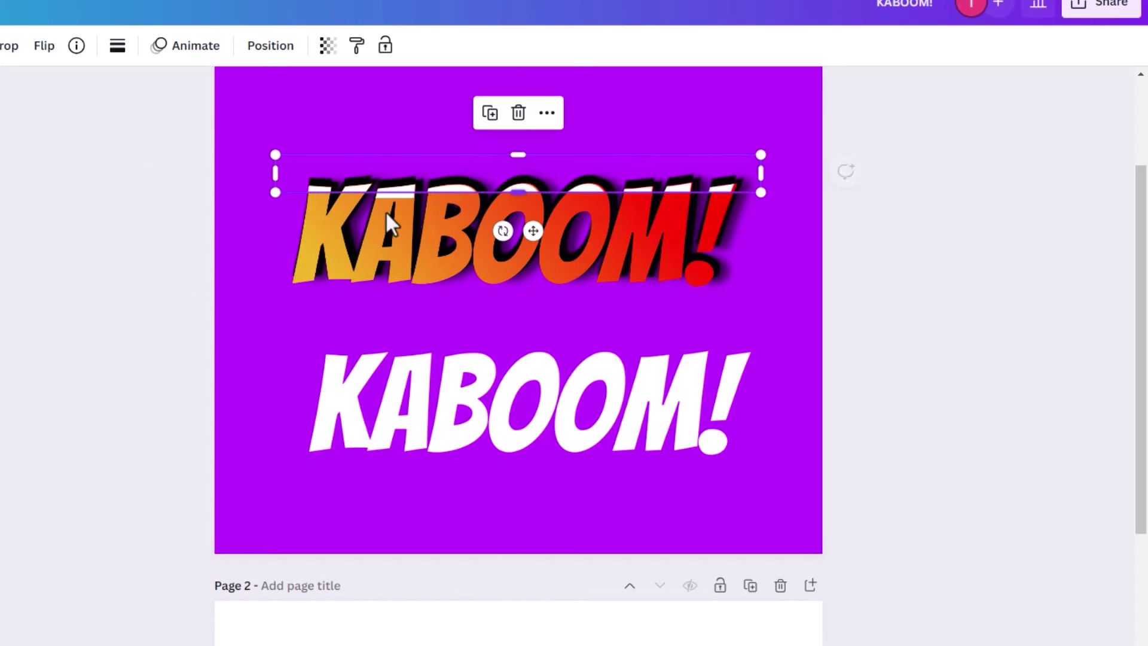
{"action": "left_click_drag", "start_coordinate": [275, 174], "coordinate": [620, 209]}
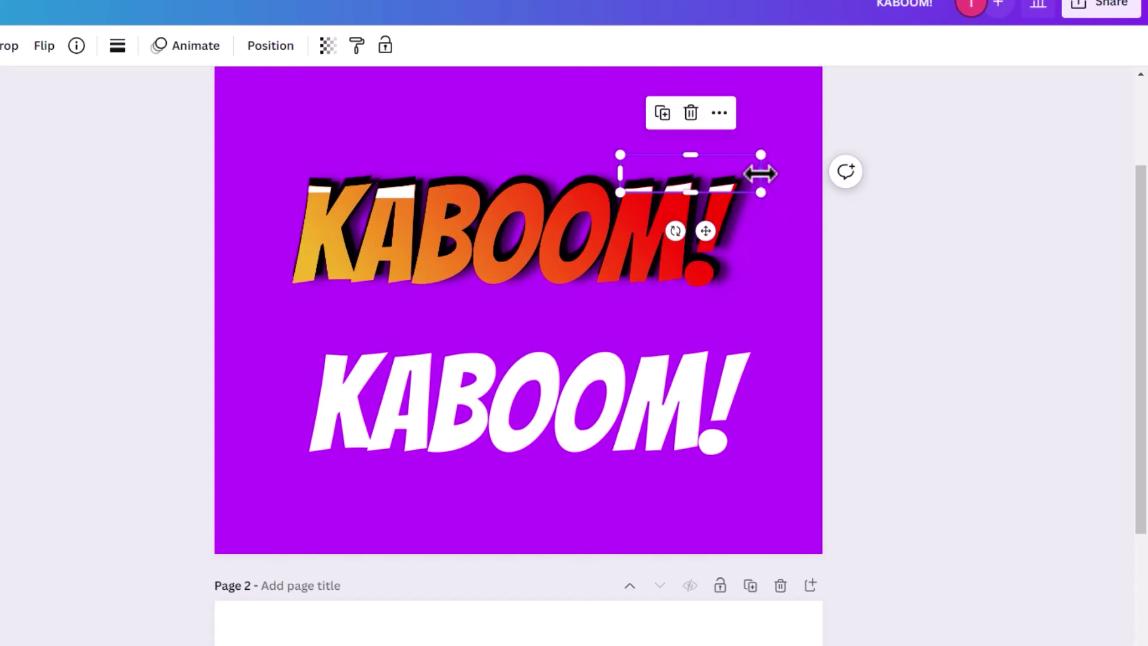
{"action": "left_click_drag", "start_coordinate": [761, 172], "coordinate": [700, 181]}
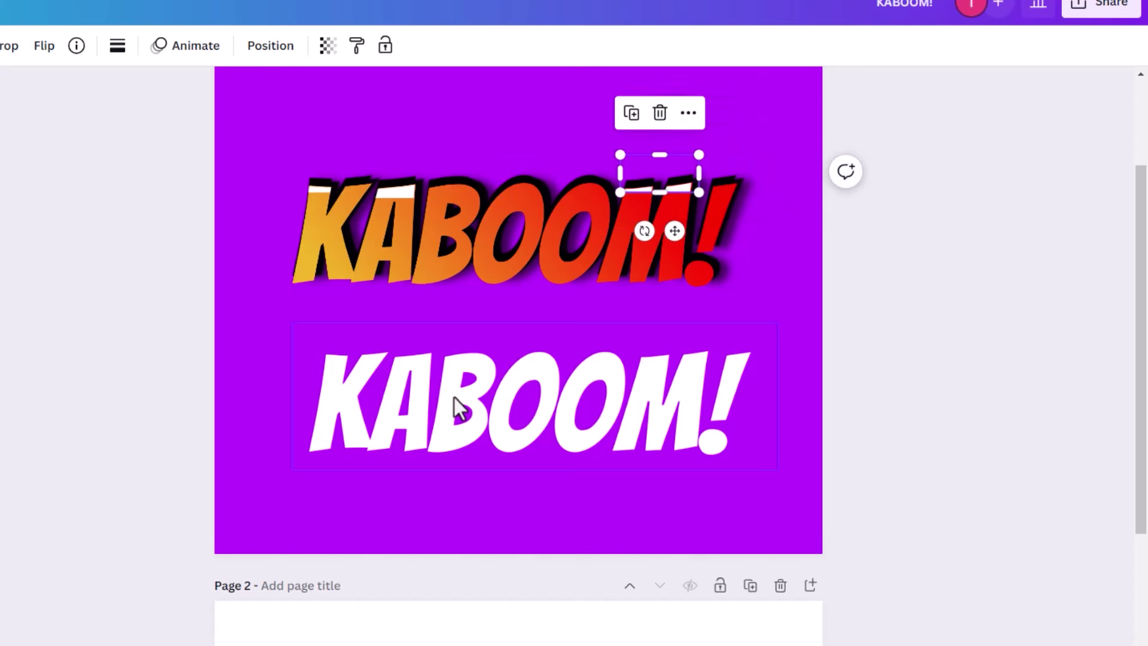
{"action": "left_click", "coordinate": [456, 410]}
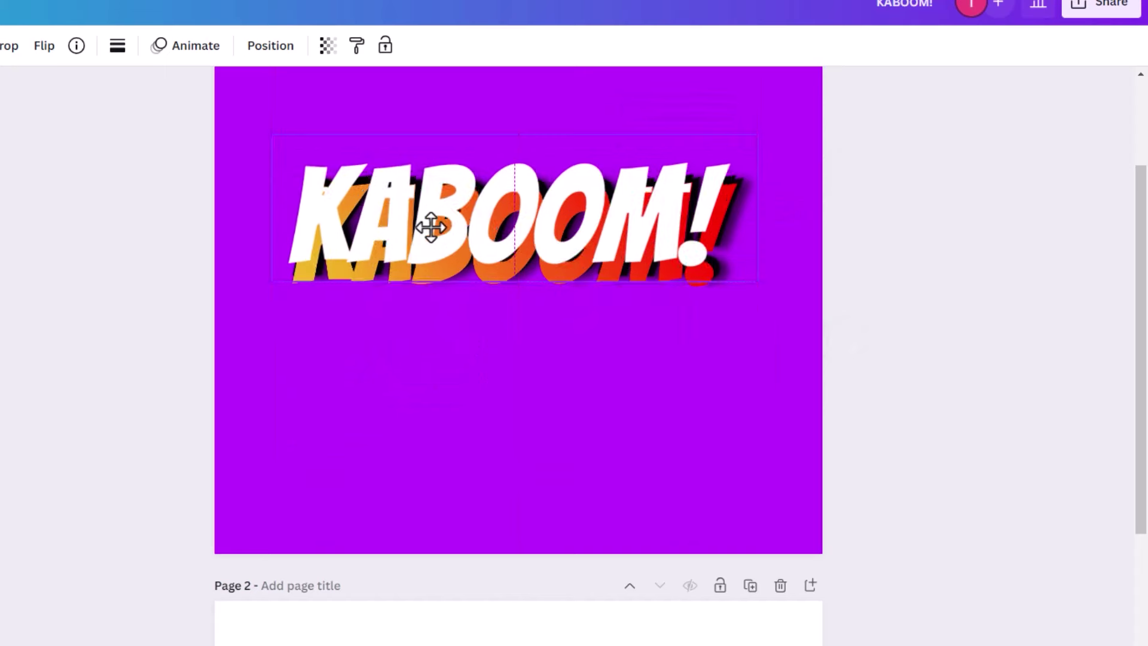
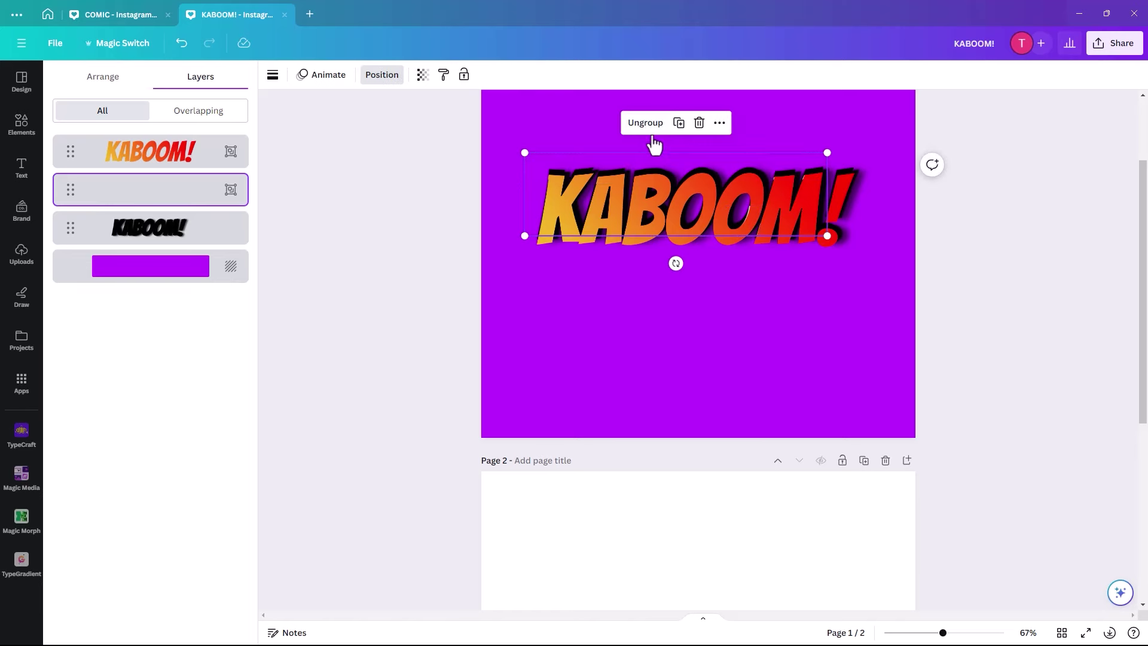
Nudge the grouped white highlight pieces slightly upward behind the gradient lettering and deselect them
{"action": "left_click", "coordinate": [612, 278]}
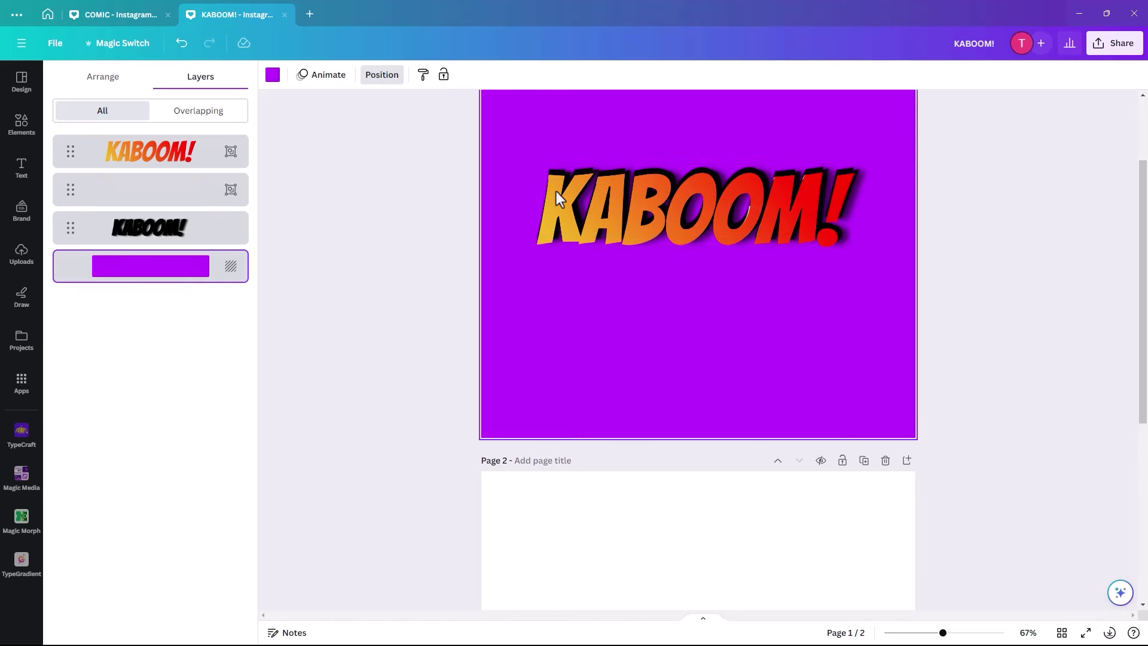
{"action": "left_click", "coordinate": [531, 169]}
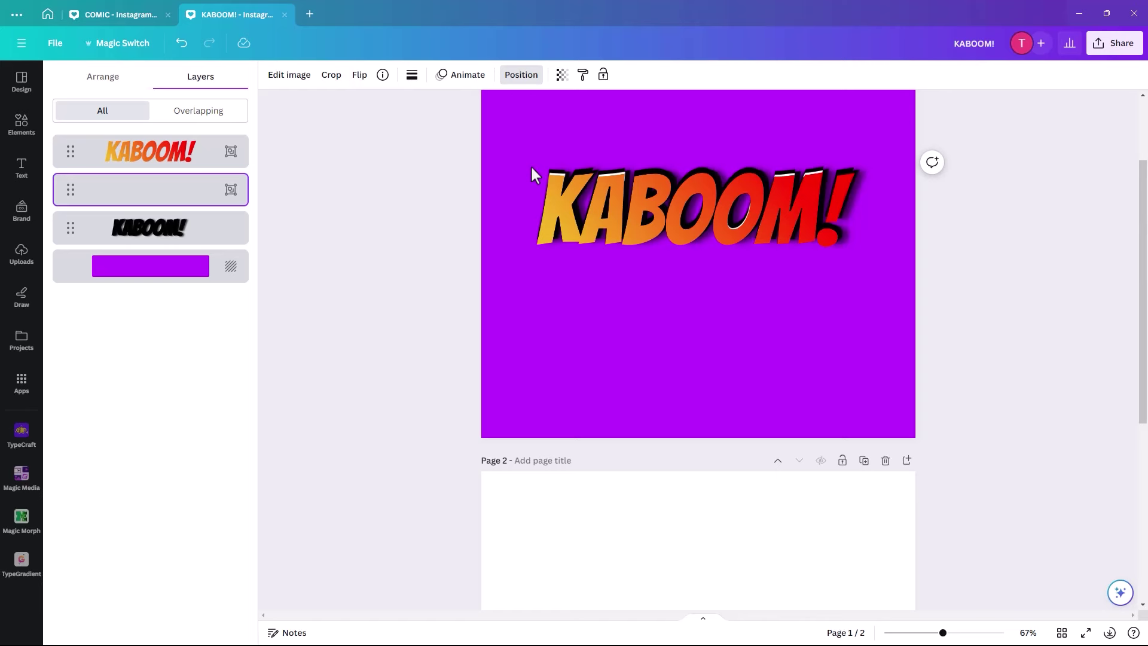
{"action": "left_click", "coordinate": [531, 169]}
{"action": "left_click", "coordinate": [526, 316]}
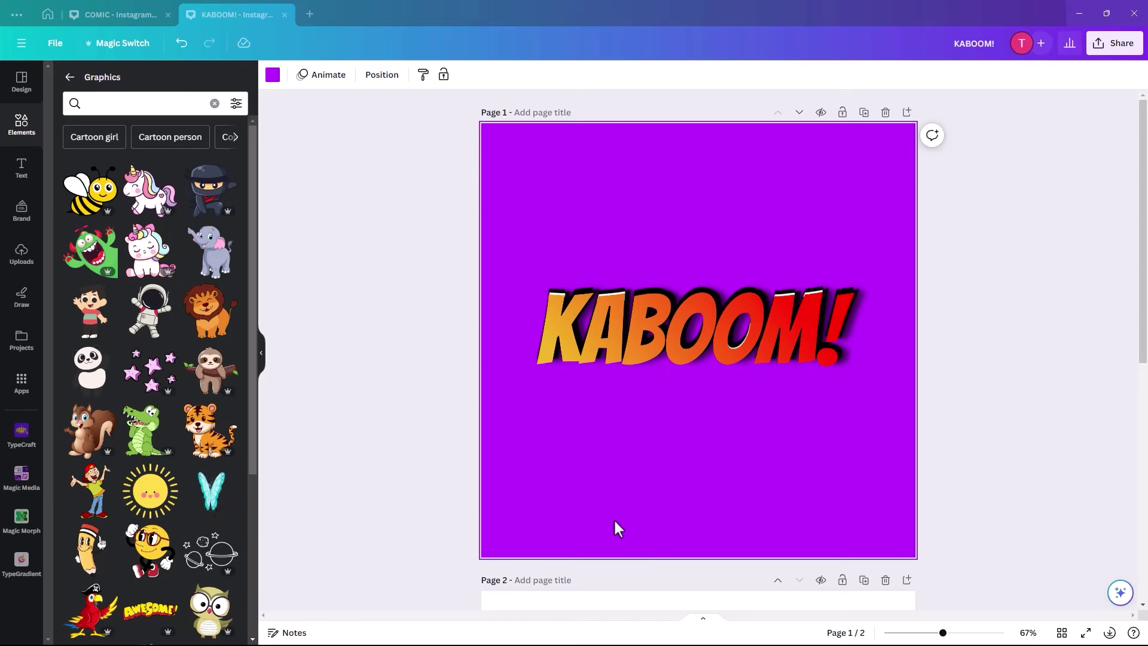
Search the graphics for "sunburst background" and add the yellow and orange swirling sunburst to page 1
{"action": "left_click", "coordinate": [107, 97]}
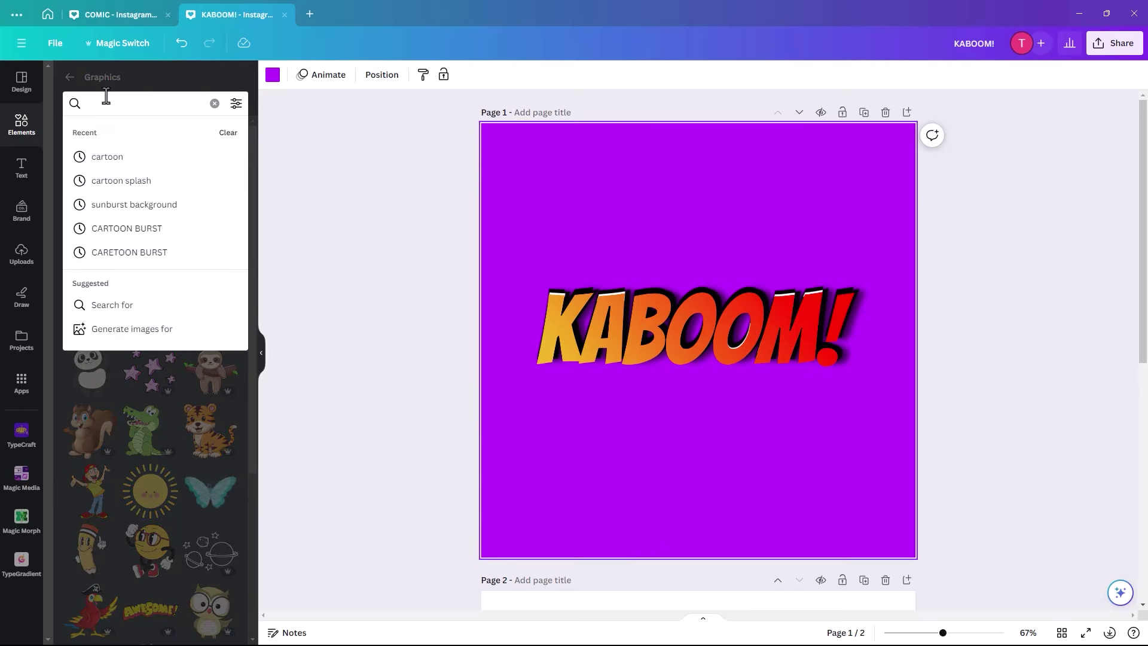
{"action": "left_click", "coordinate": [157, 206]}
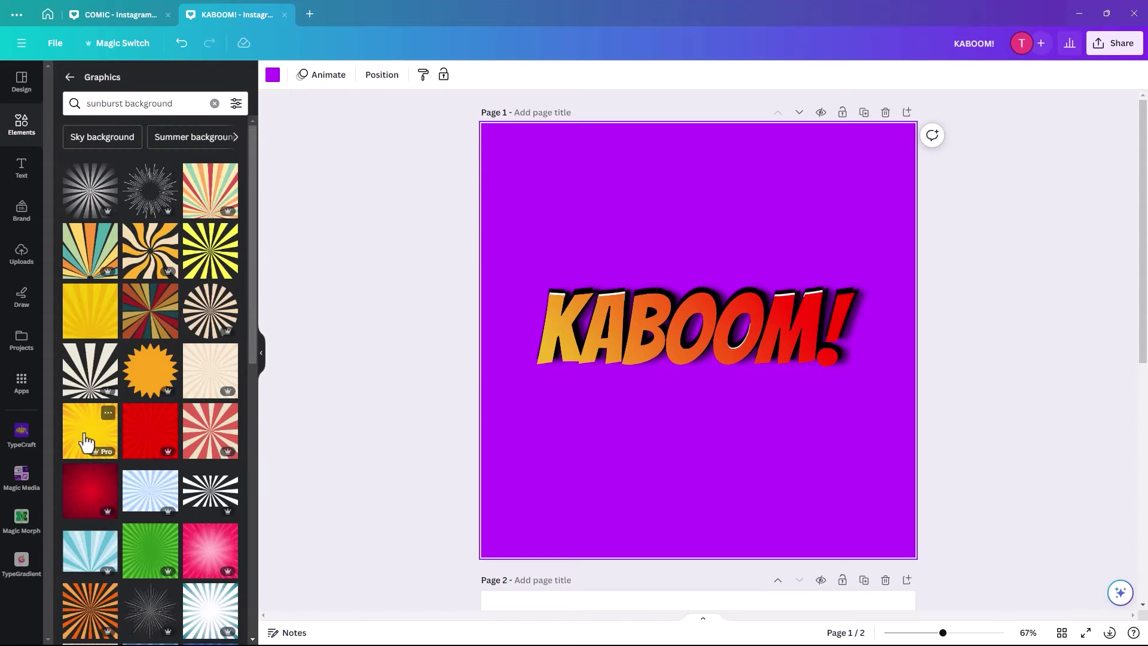
{"action": "left_click", "coordinate": [87, 442]}
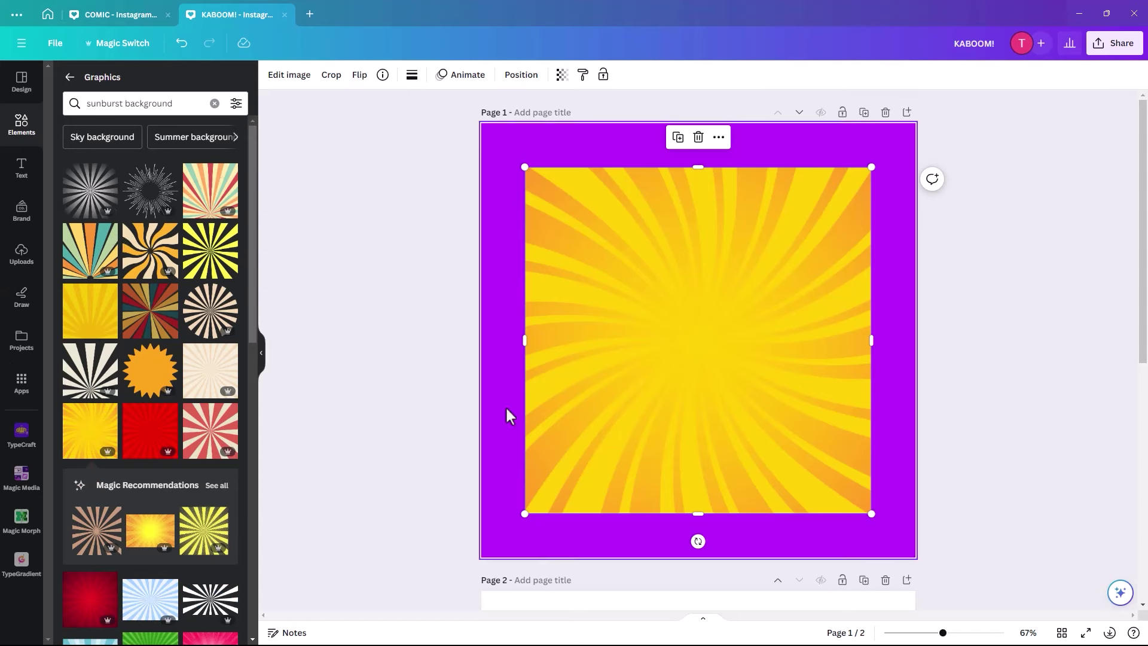
Enlarge the sunburst graphic to fill page 1 and make it replace the page background
{"action": "left_click_drag", "start_coordinate": [597, 389], "coordinate": [553, 341]}
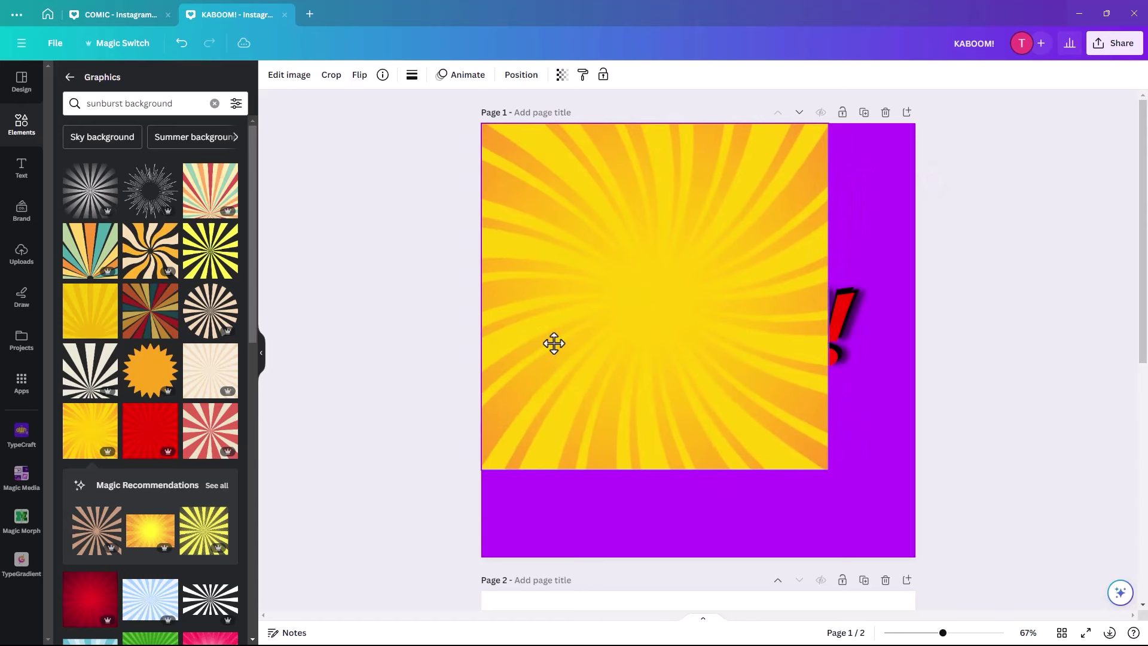
{"action": "left_click_drag", "start_coordinate": [826, 473], "coordinate": [918, 556]}
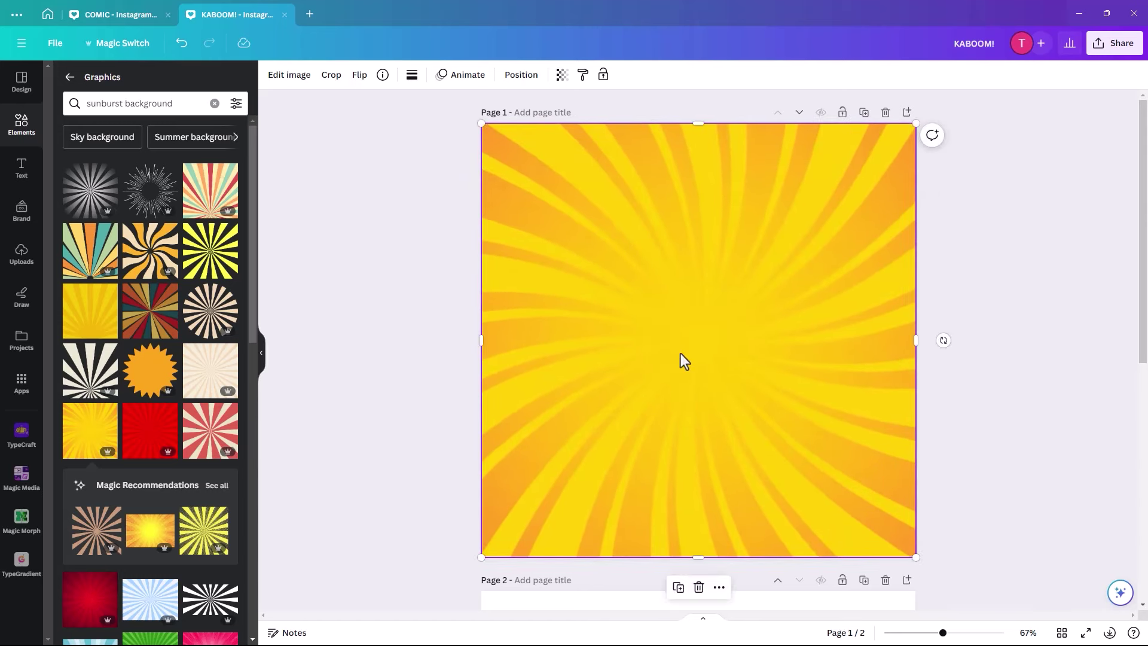
{"action": "right_click", "coordinate": [597, 296]}
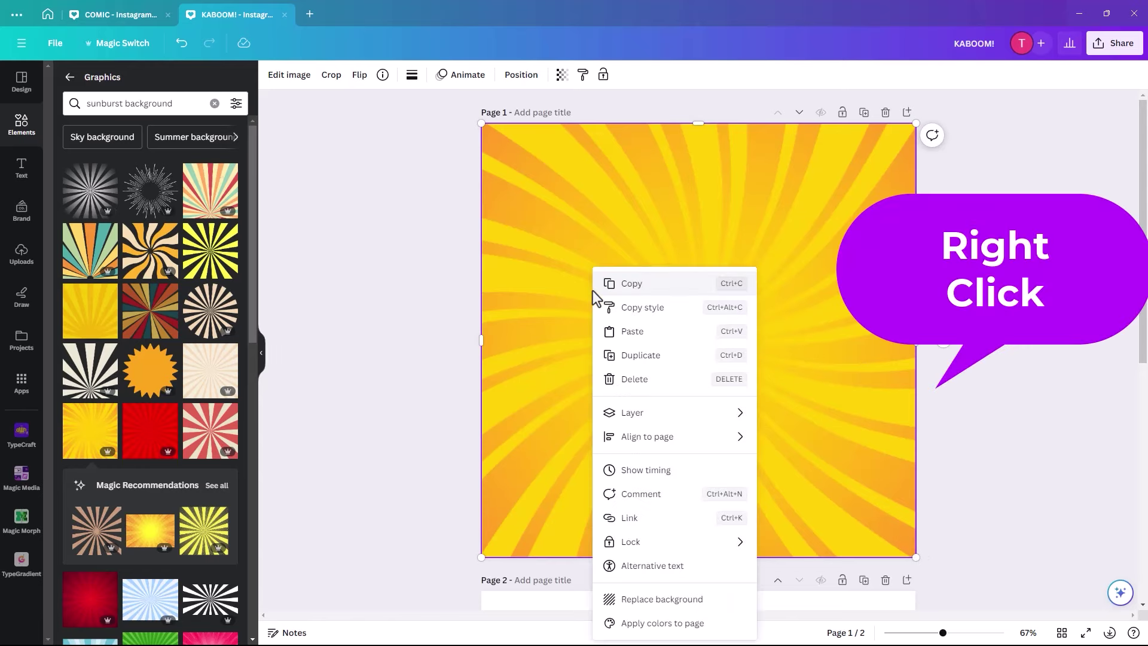
{"action": "left_click", "coordinate": [688, 601]}
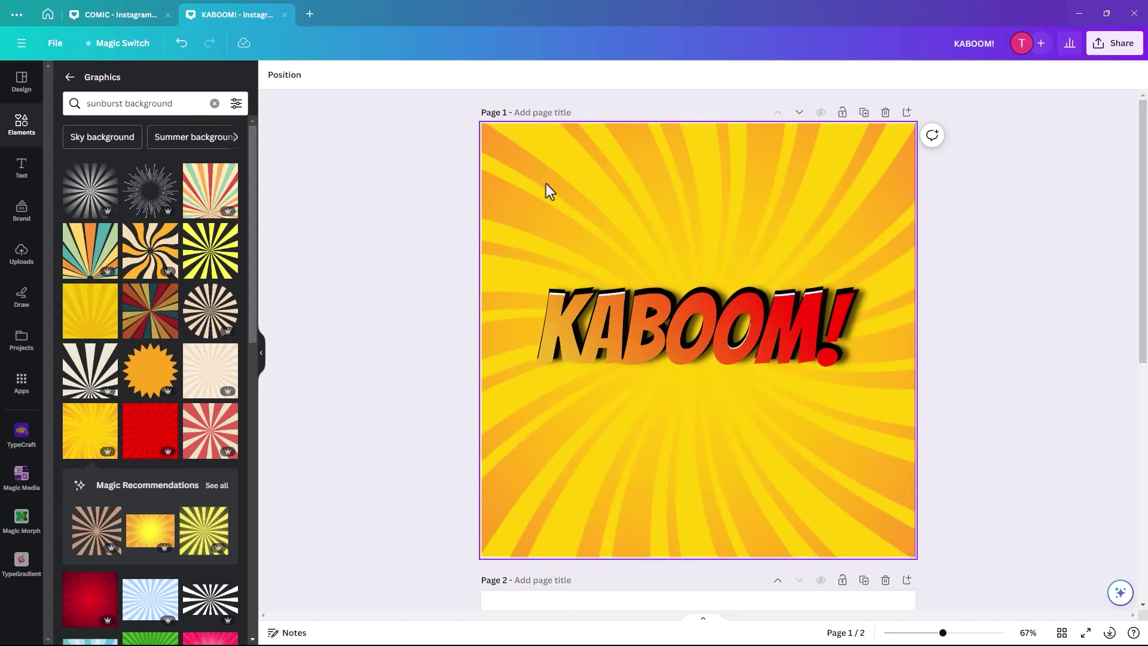
Search the graphics for "cartoon burst"
{"action": "left_click", "coordinate": [177, 103]}
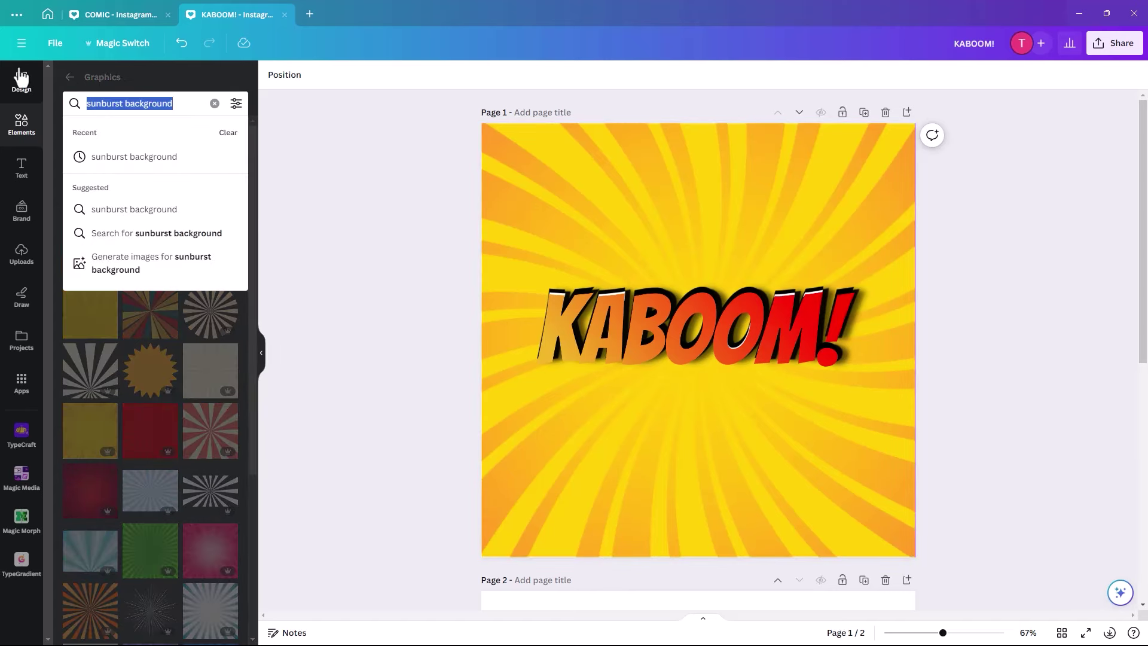
{"action": "type", "text": "cat"}
{"action": "key", "text": "BackSpace"}
{"action": "type", "text": "r"}
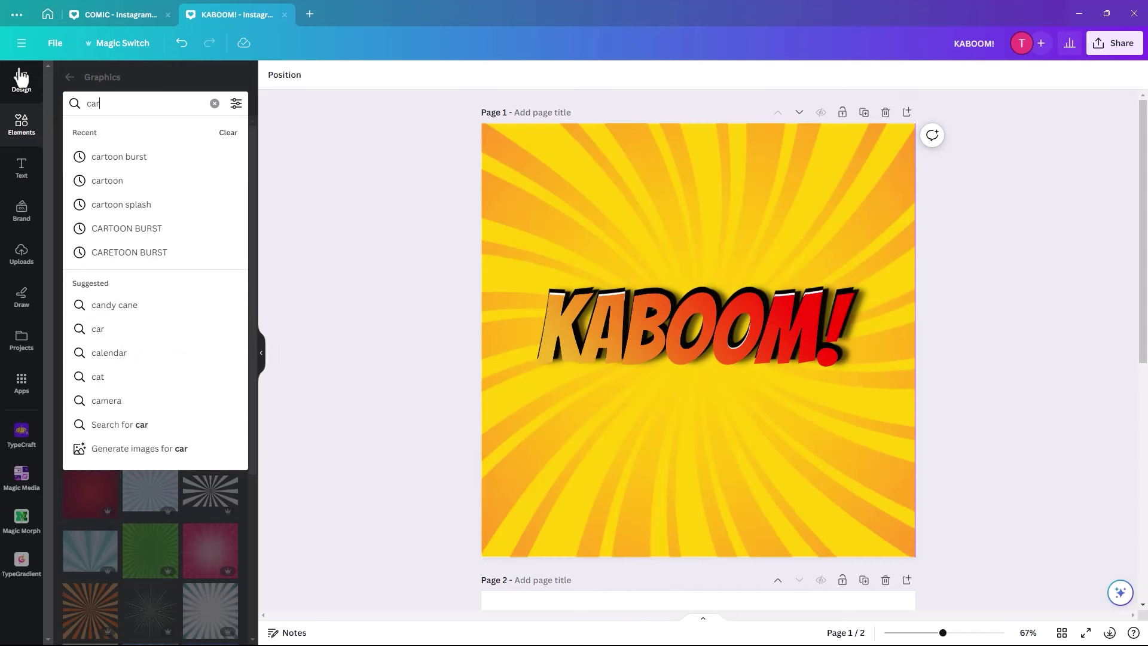
{"action": "type", "text": "toon"}
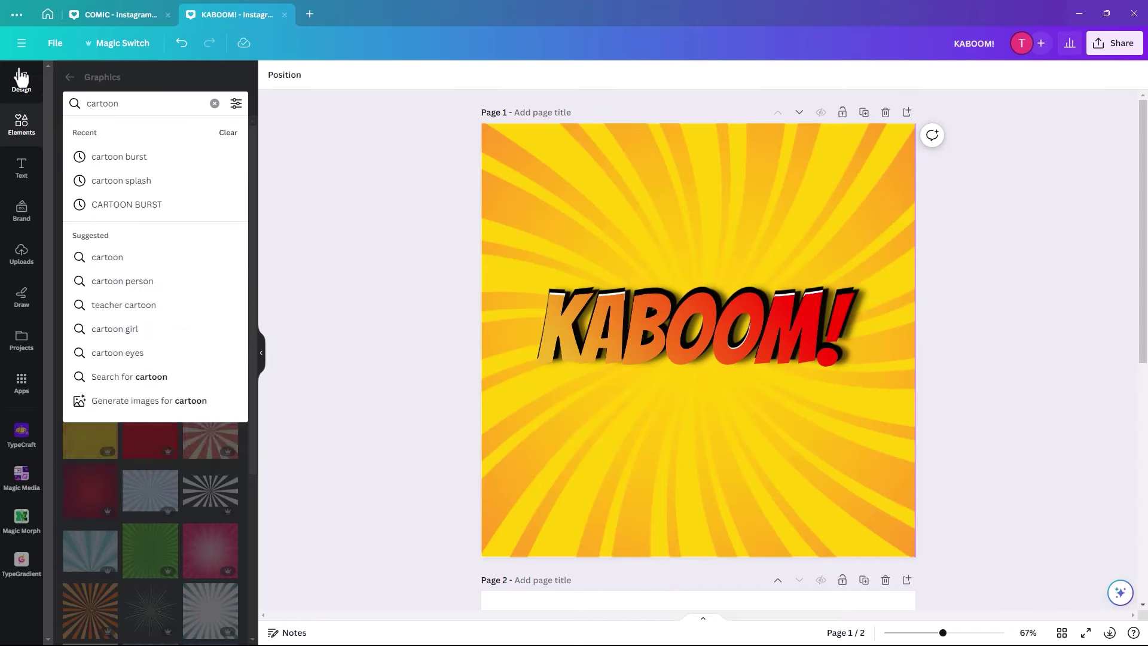
{"action": "left_click", "coordinate": [131, 159]}
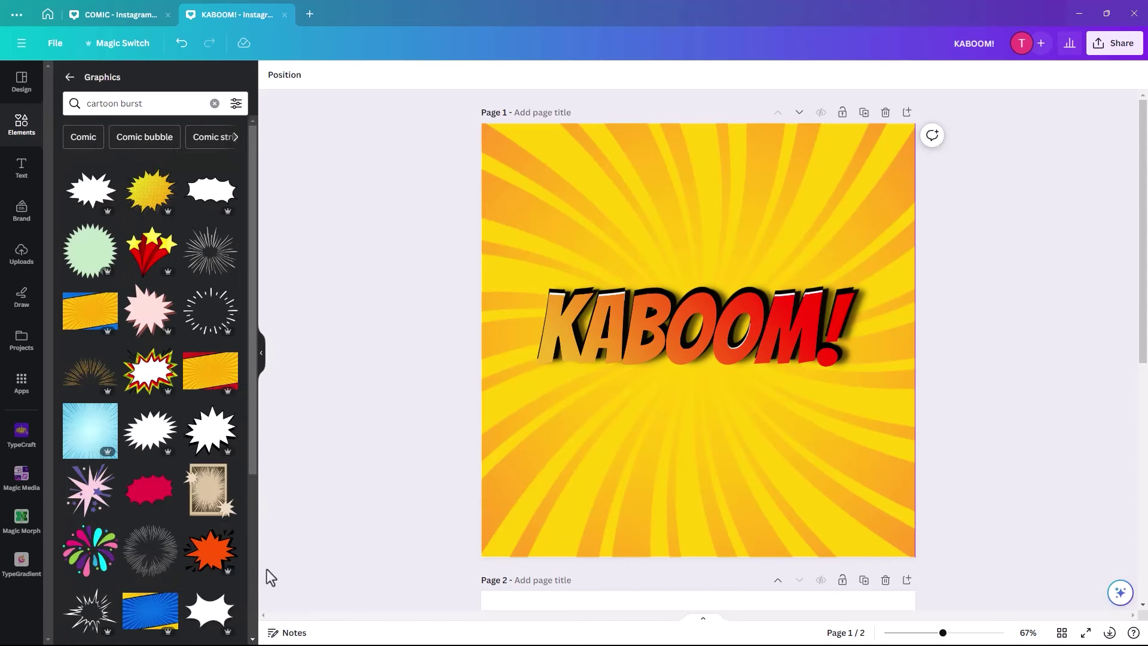
Add the white burst with the black shadow to page 1 and enlarge it to cover most of the KABOOM! lettering
{"action": "left_click", "coordinate": [210, 622]}
{"action": "left_click_drag", "start_coordinate": [686, 359], "coordinate": [626, 307]}
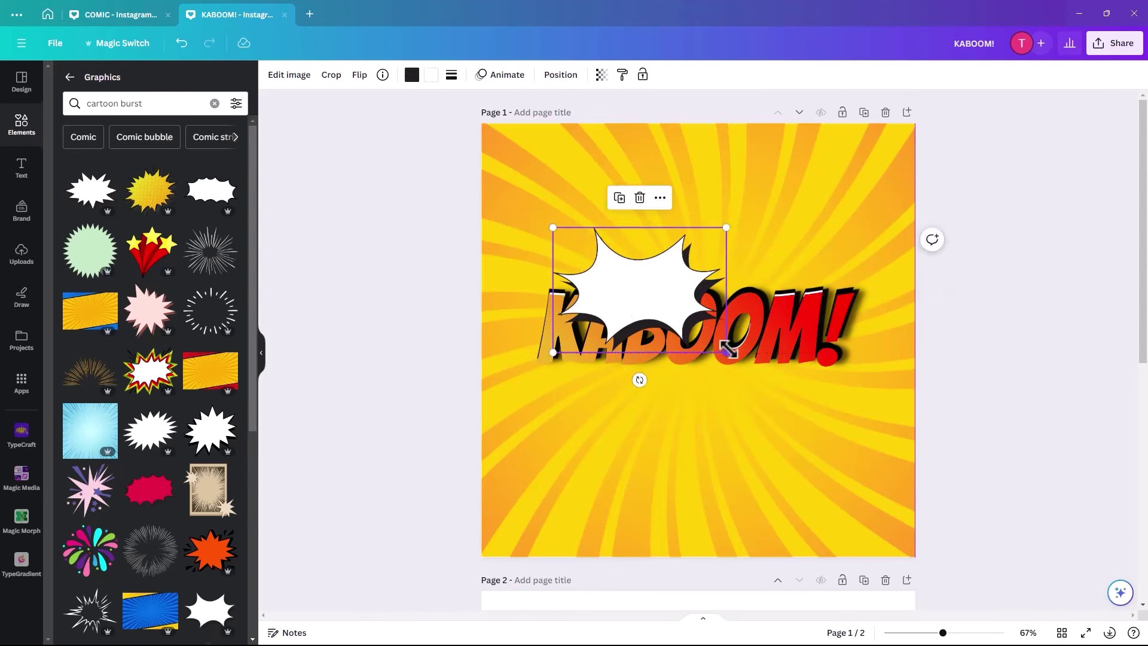
{"action": "left_click_drag", "start_coordinate": [728, 350], "coordinate": [859, 420]}
{"action": "mouse_move", "coordinate": [635, 361]}
{"action": "left_mouse_down"}
{"action": "mouse_move", "coordinate": [625, 335]}
{"action": "mouse_move", "coordinate": [638, 344]}
{"action": "left_mouse_up"}
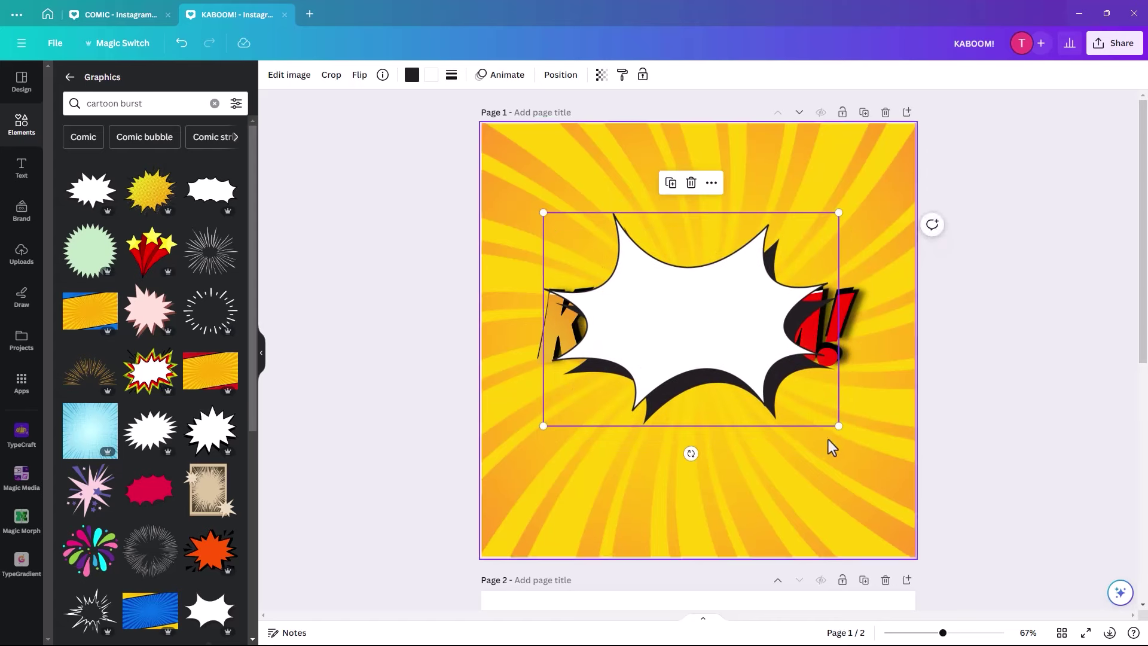
{"action": "left_click_drag", "start_coordinate": [838, 425], "coordinate": [846, 431]}
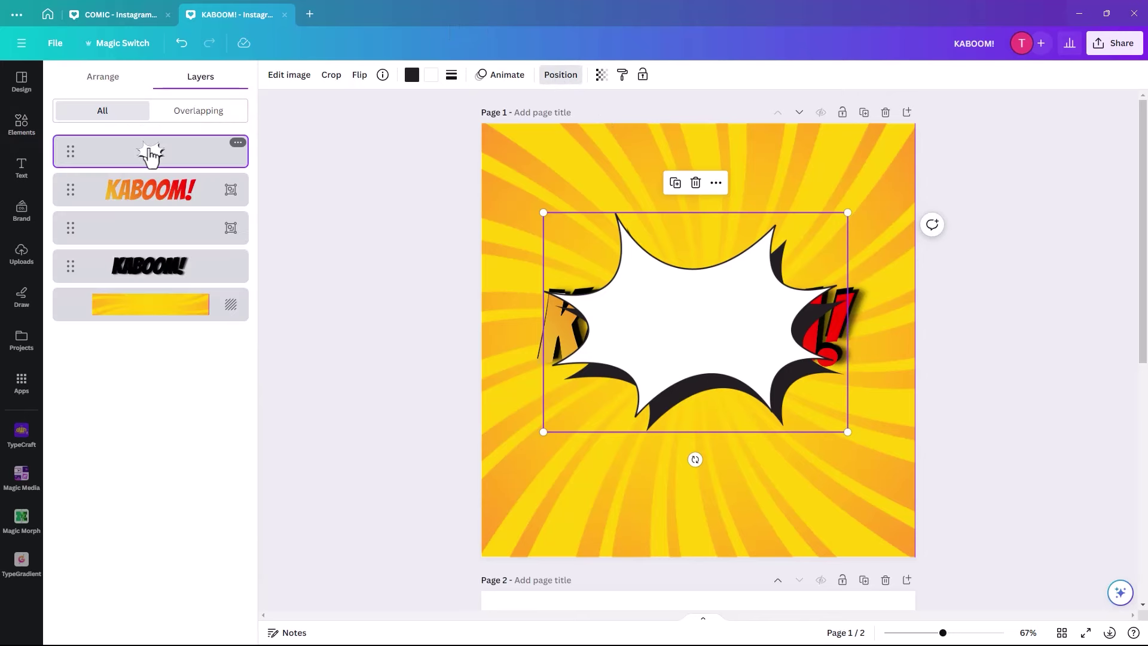
Send the burst behind the black shadow text, just above the background, and enlarge it to span the full KABOOM! lettering
{"action": "left_click_drag", "start_coordinate": [149, 148], "coordinate": [154, 275]}
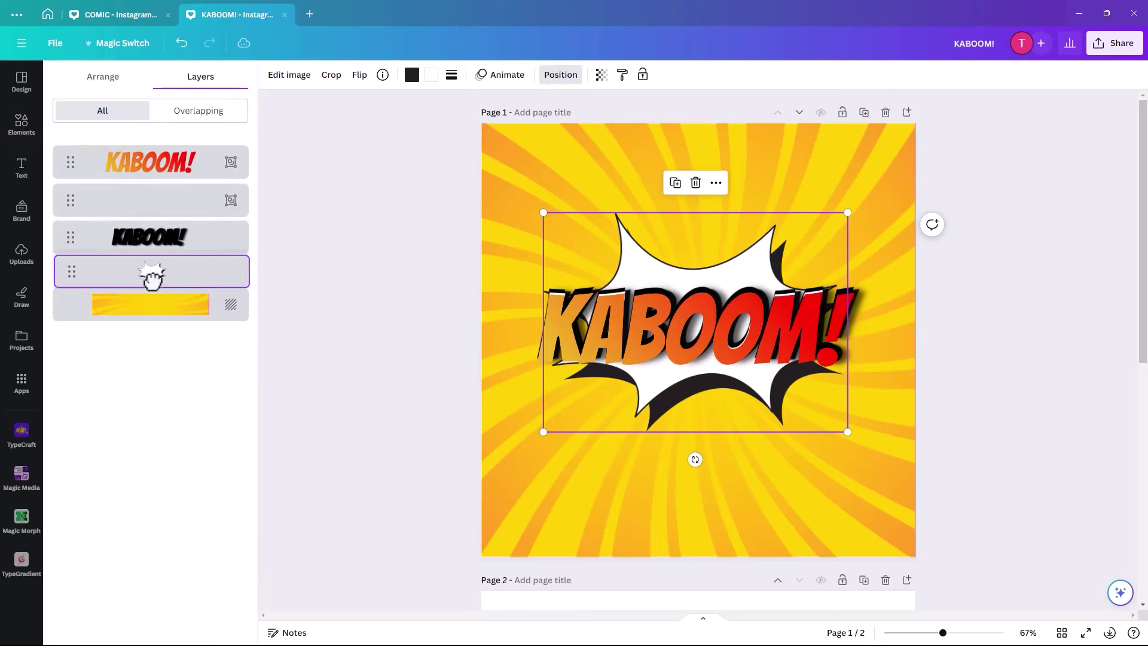
{"action": "left_click_drag", "start_coordinate": [632, 260], "coordinate": [627, 248]}
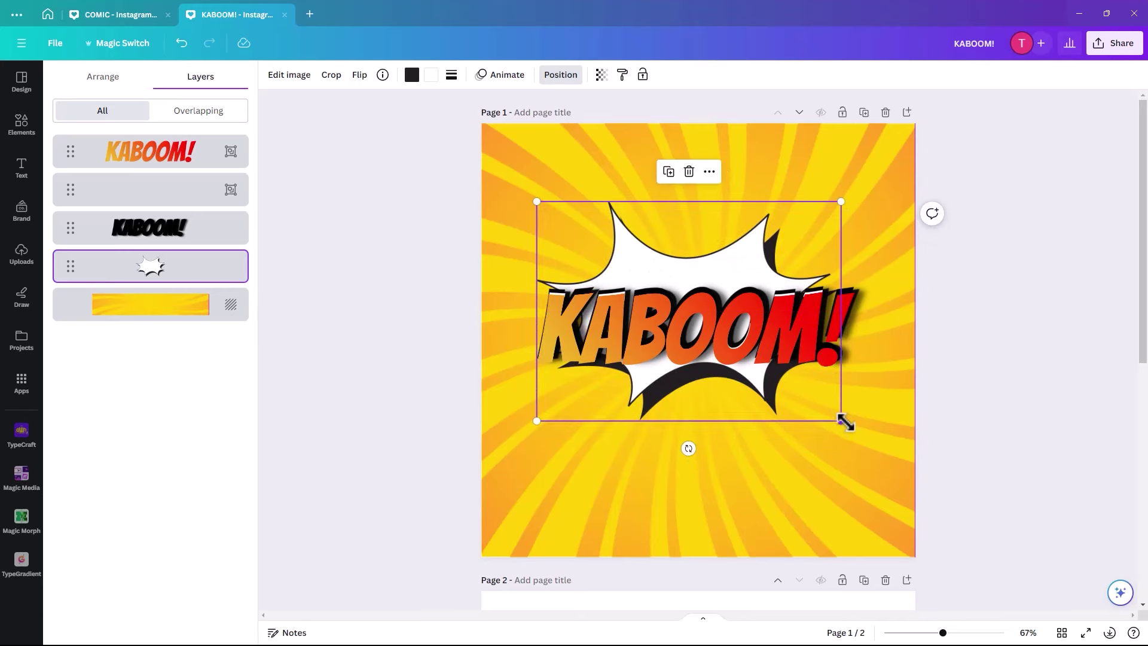
{"action": "left_click_drag", "start_coordinate": [841, 421], "coordinate": [864, 436]}
{"action": "left_click", "coordinate": [966, 231]}
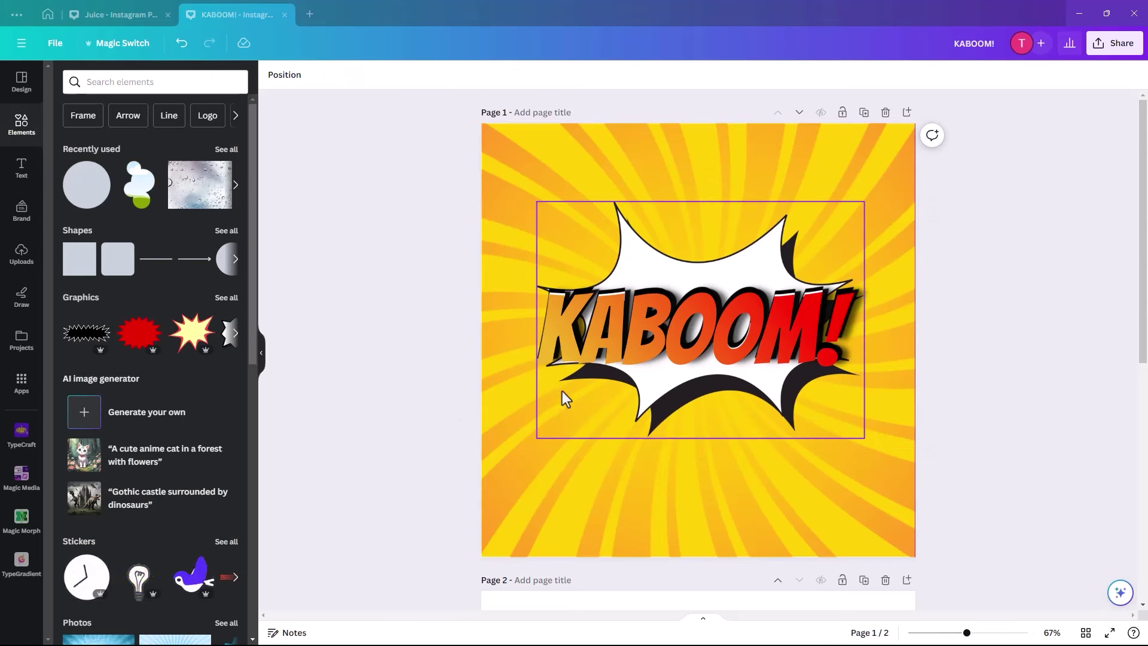
Add a triangle shape, narrow it into a slim black spike and tilt it toward the burst below its lower-left edge
{"action": "left_click", "coordinate": [88, 84]}
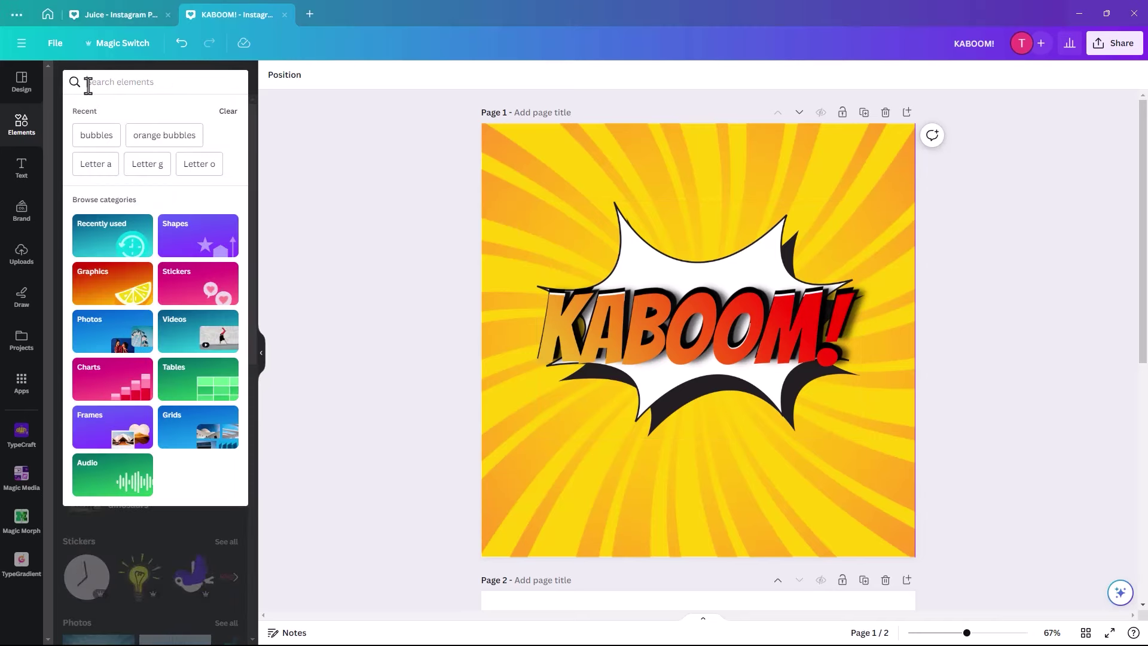
{"action": "left_click", "coordinate": [167, 222]}
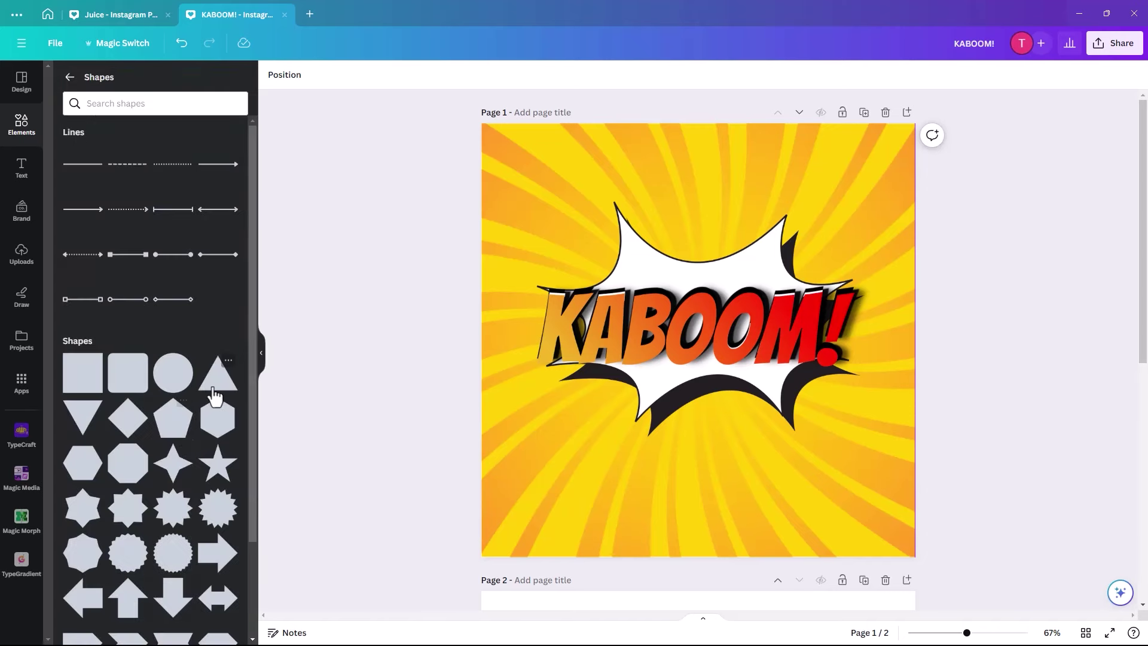
{"action": "left_click", "coordinate": [237, 389]}
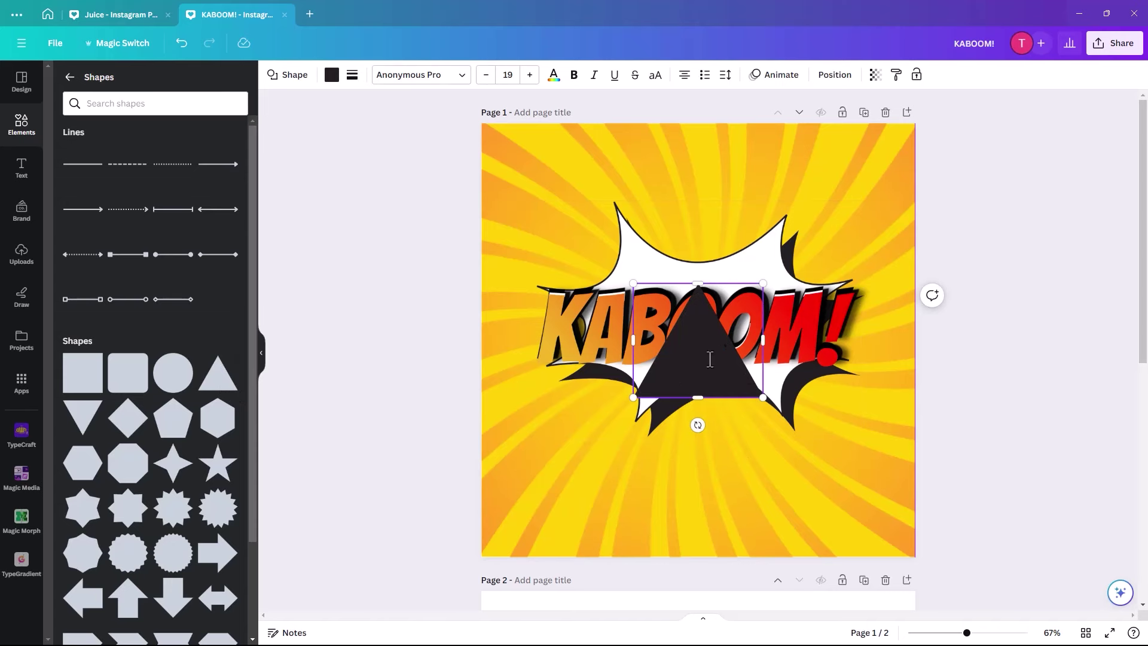
{"action": "left_click_drag", "start_coordinate": [633, 397], "coordinate": [678, 392]}
{"action": "left_click_drag", "start_coordinate": [660, 328], "coordinate": [595, 490]}
{"action": "left_click_drag", "start_coordinate": [580, 531], "coordinate": [544, 515]}
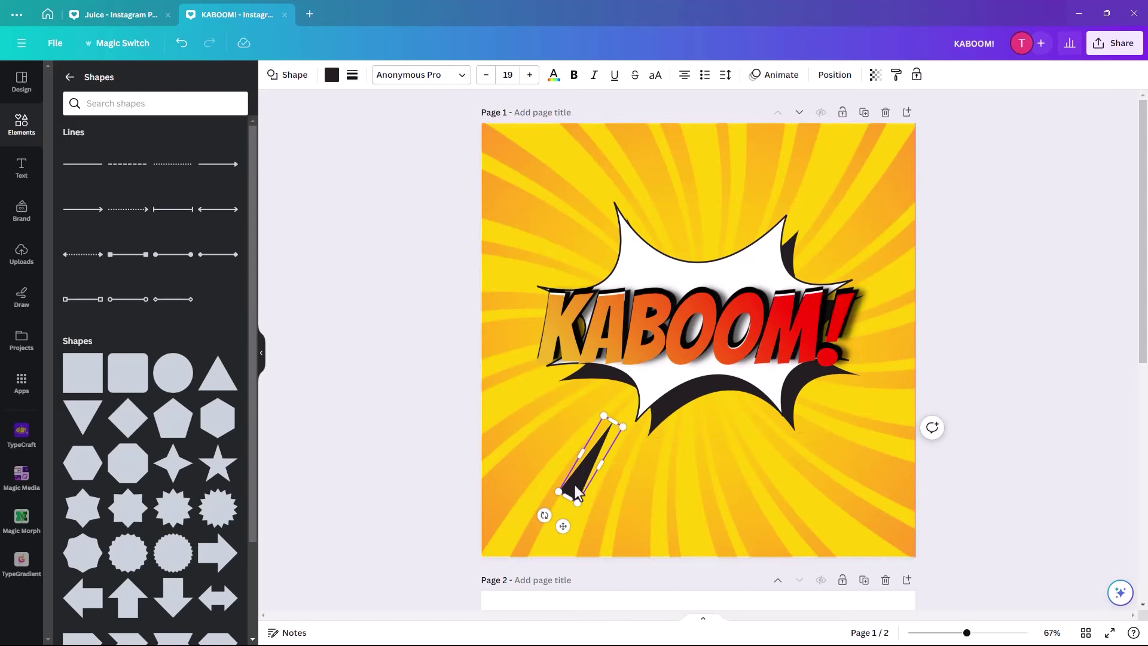
Shorten the tilted spike, position it just below the burst's lower-left point and deselect it
{"action": "left_click_drag", "start_coordinate": [575, 486], "coordinate": [563, 469]}
{"action": "left_click_drag", "start_coordinate": [599, 404], "coordinate": [581, 423]}
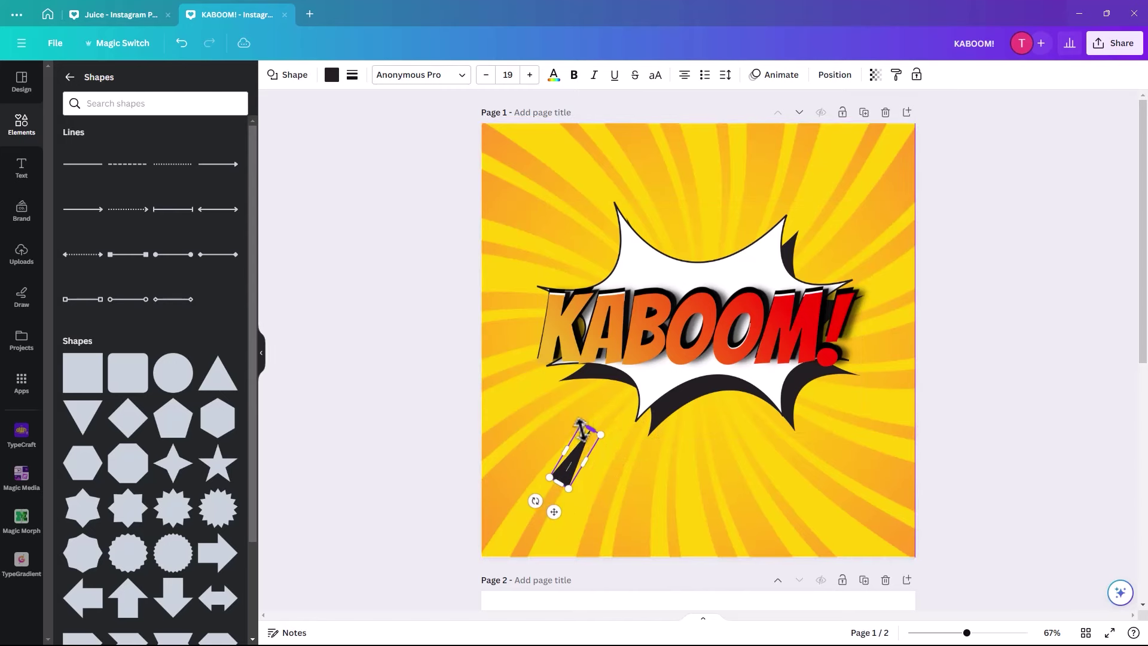
{"action": "left_click_drag", "start_coordinate": [562, 475], "coordinate": [569, 465]}
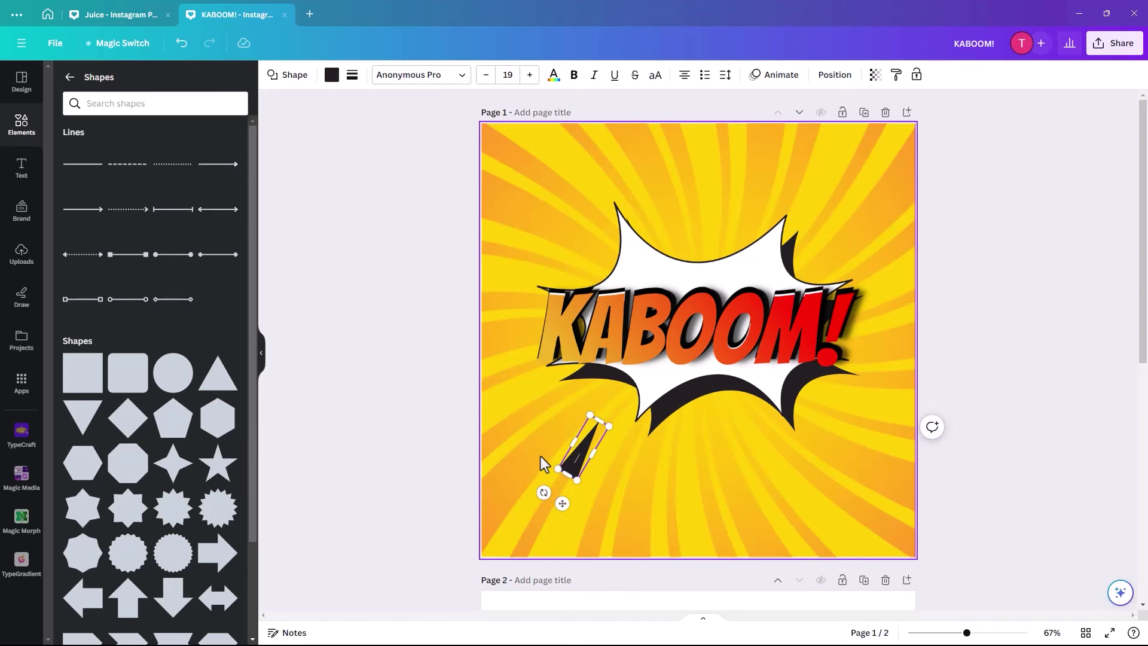
{"action": "left_click", "coordinate": [522, 443]}
Duplicate the spike twice and spread the copies out beneath the burst
{"action": "left_click", "coordinate": [577, 457]}
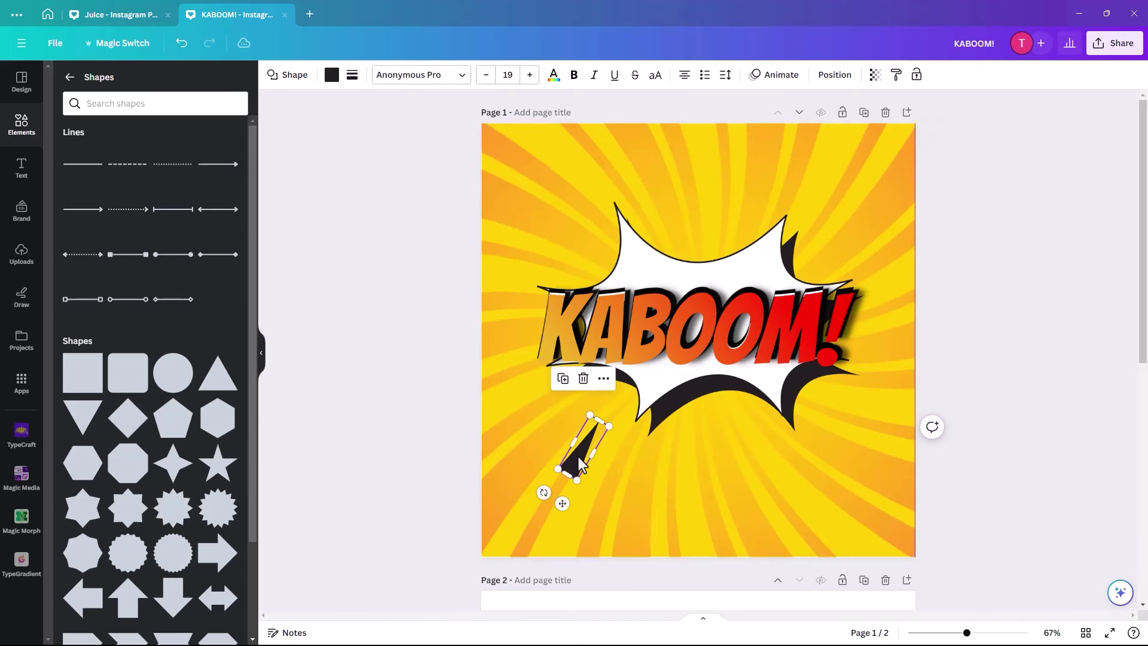
{"action": "left_click", "coordinate": [562, 378]}
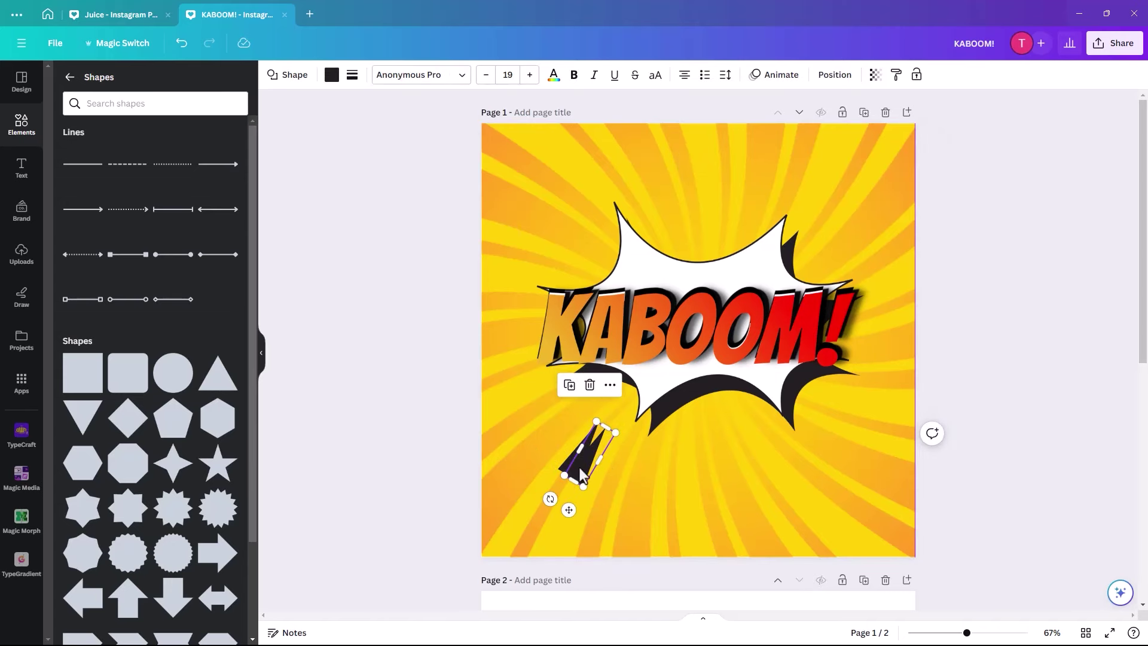
{"action": "left_click_drag", "start_coordinate": [579, 467], "coordinate": [653, 485]}
{"action": "left_click", "coordinate": [643, 402]}
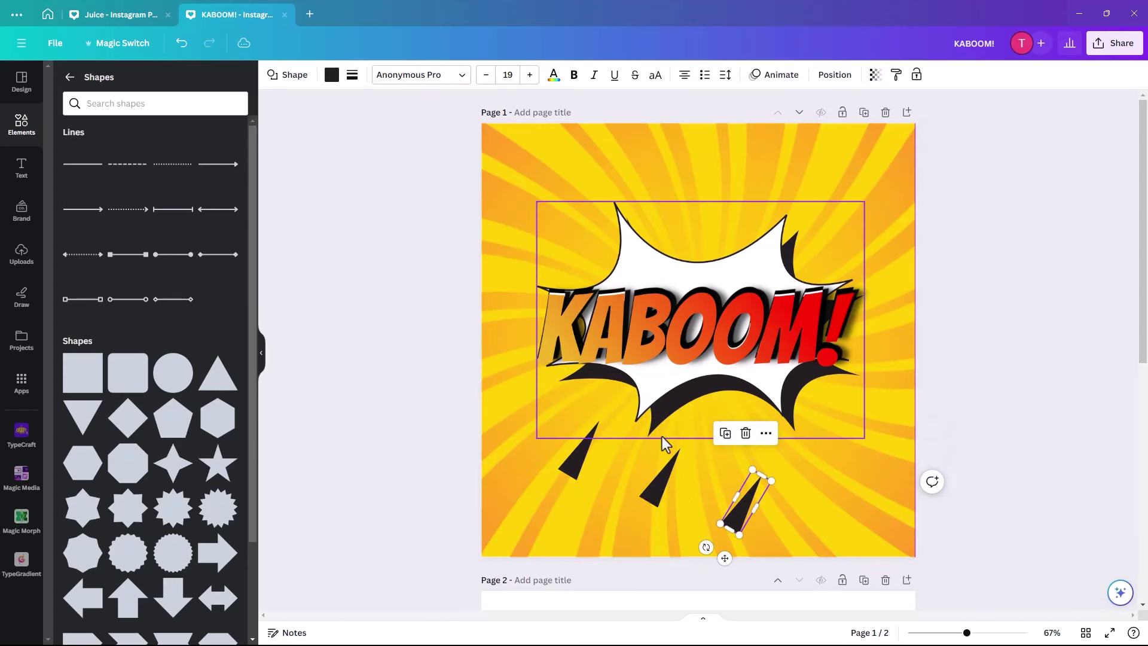
{"action": "left_click_drag", "start_coordinate": [737, 516], "coordinate": [716, 467]}
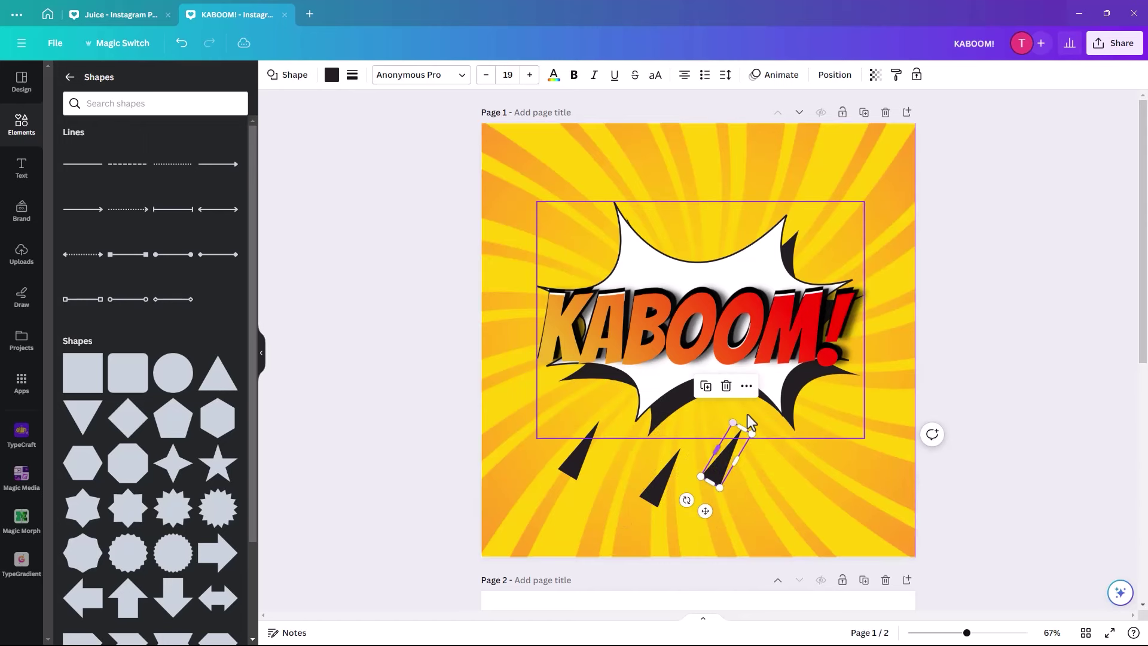
Add another spike copy near the burst's lower-right point, rotate it to radiate outward and shrink it
{"action": "left_click", "coordinate": [706, 386]}
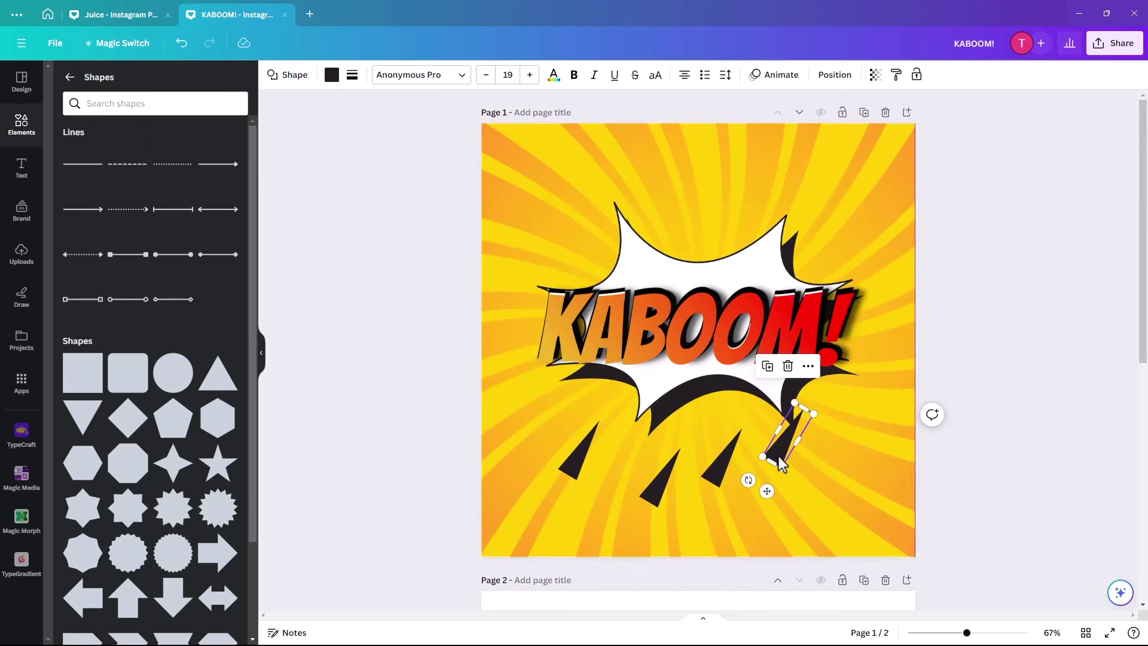
{"action": "left_click_drag", "start_coordinate": [766, 490], "coordinate": [863, 454]}
{"action": "left_click_drag", "start_coordinate": [816, 418], "coordinate": [839, 441]}
Shrink the two middle spikes, tilting one under the lower-right spike and placing the other beneath the lower-left one
{"action": "left_click", "coordinate": [715, 471]}
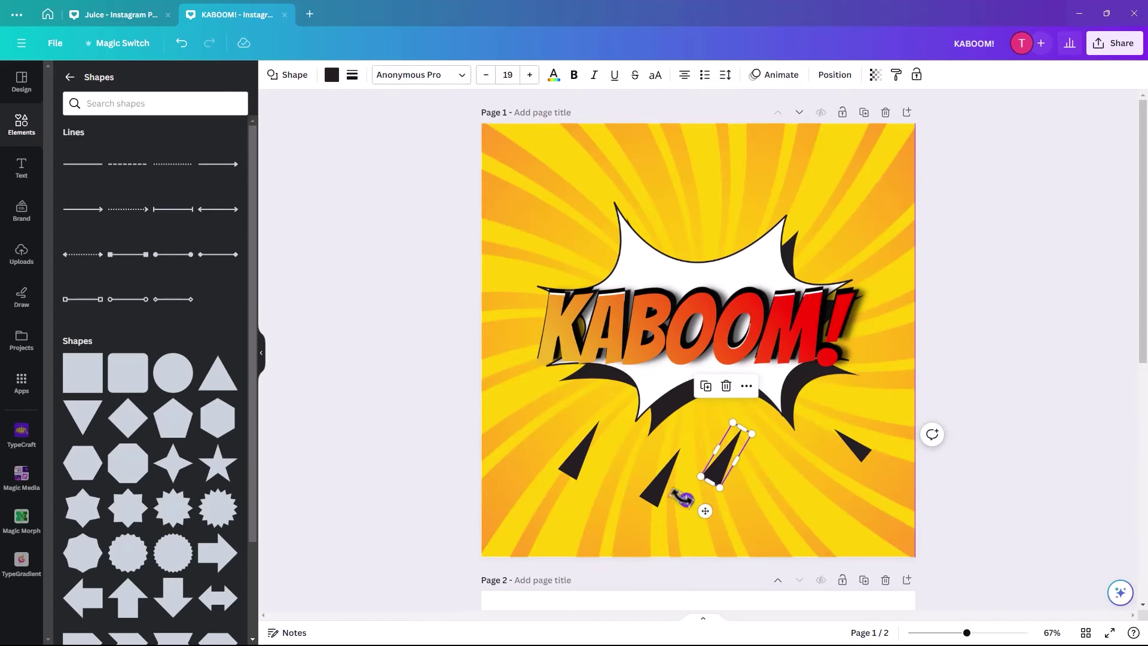
{"action": "left_click_drag", "start_coordinate": [686, 500], "coordinate": [729, 506]}
{"action": "left_click_drag", "start_coordinate": [715, 458], "coordinate": [725, 441]}
{"action": "left_click_drag", "start_coordinate": [751, 481], "coordinate": [846, 503]}
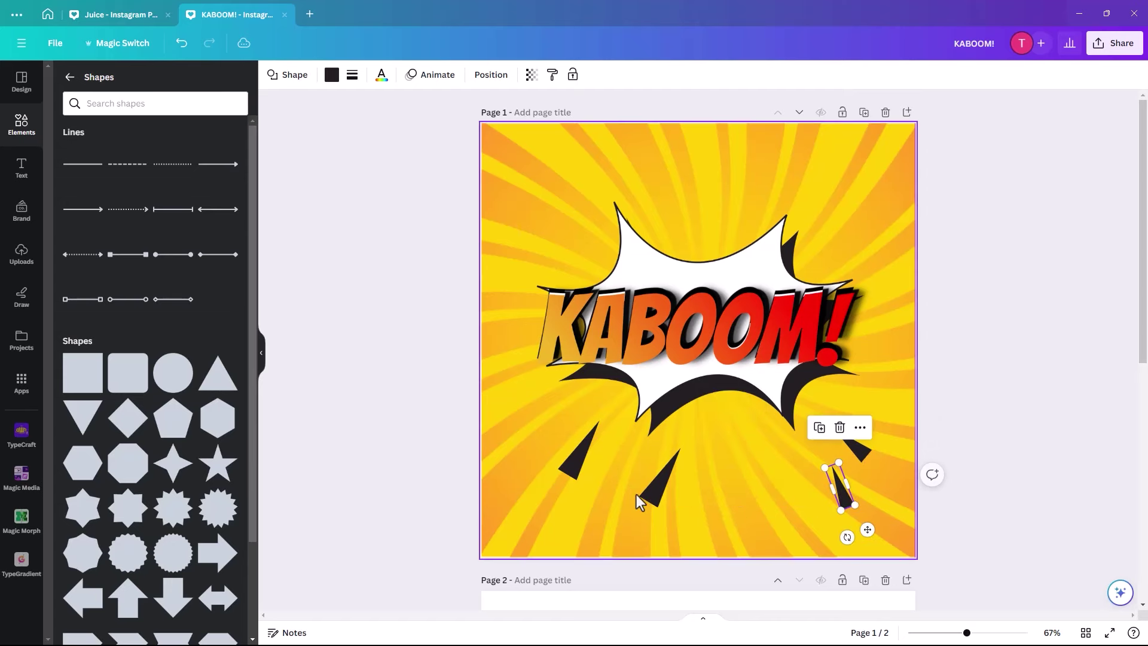
{"action": "left_click", "coordinate": [666, 478]}
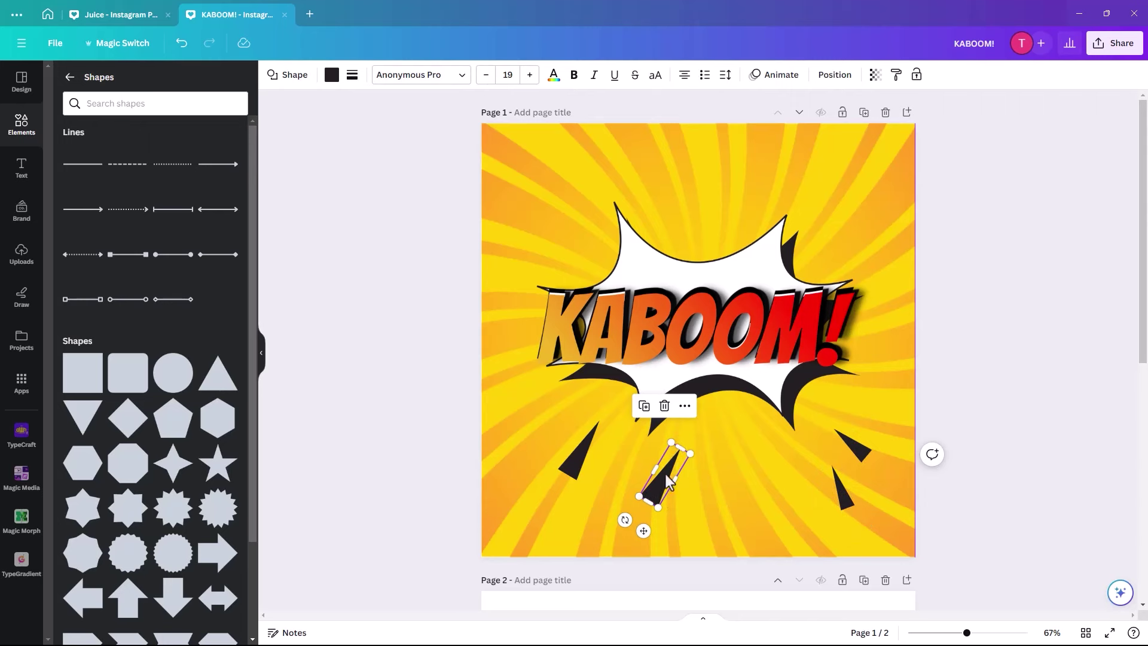
{"action": "left_click_drag", "start_coordinate": [682, 444], "coordinate": [587, 513]}
Duplicate the large lower-left spike, place the copy below the centre of the burst and rotate it nearly upright
{"action": "left_click", "coordinate": [576, 471]}
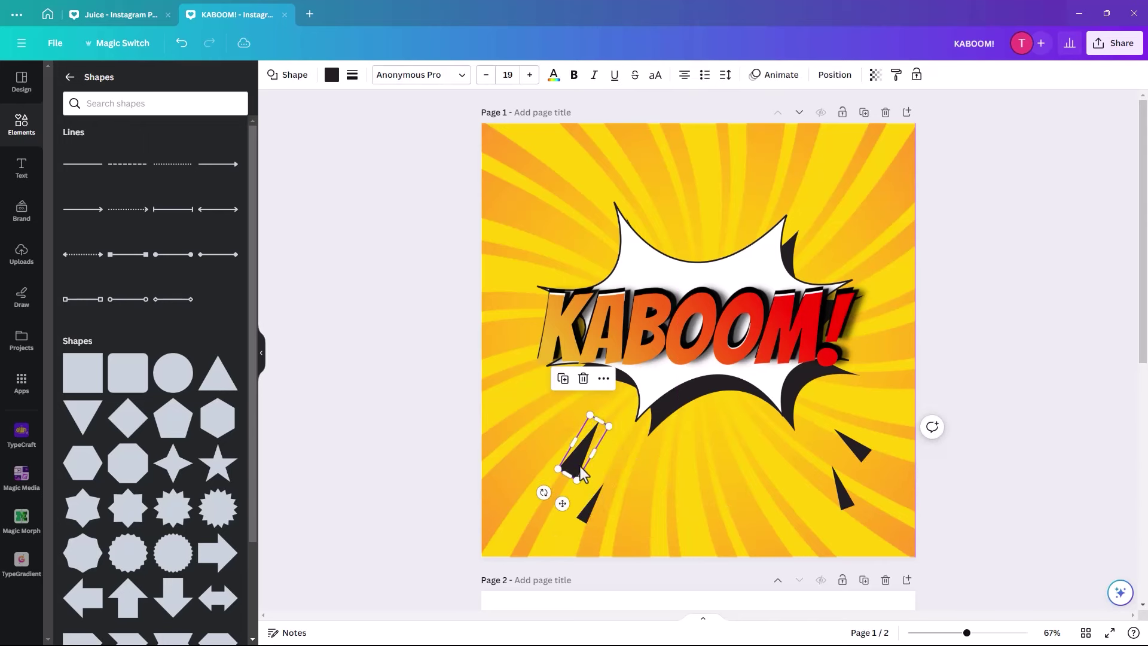
{"action": "left_click", "coordinate": [563, 379]}
{"action": "left_click_drag", "start_coordinate": [585, 461], "coordinate": [705, 455]}
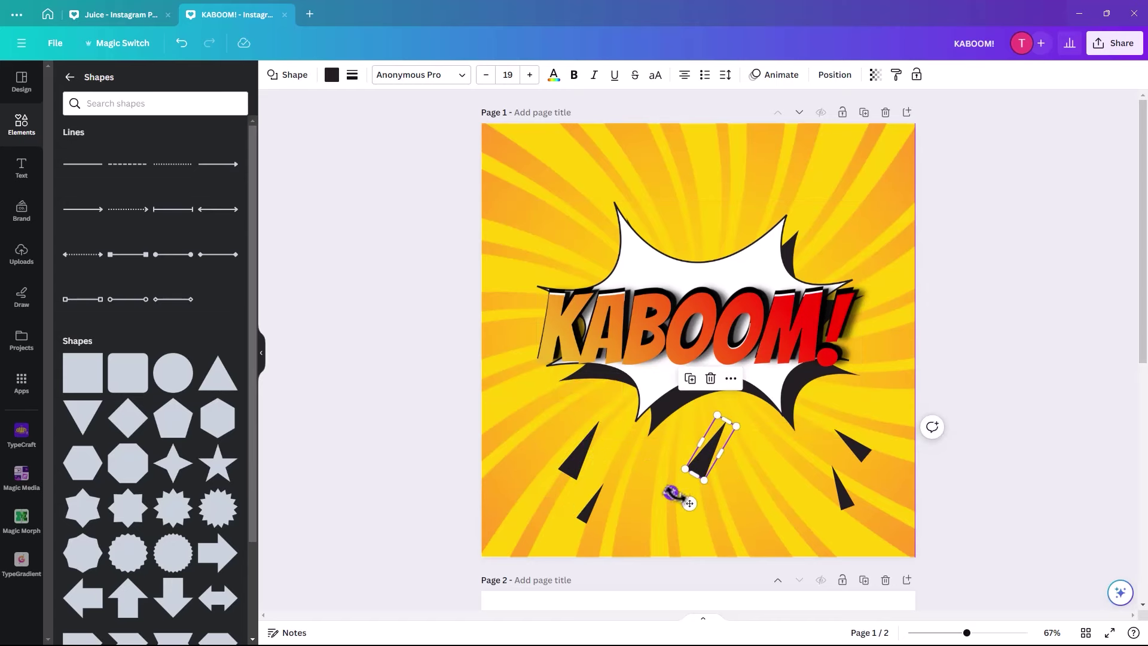
{"action": "left_click_drag", "start_coordinate": [671, 493], "coordinate": [739, 484]}
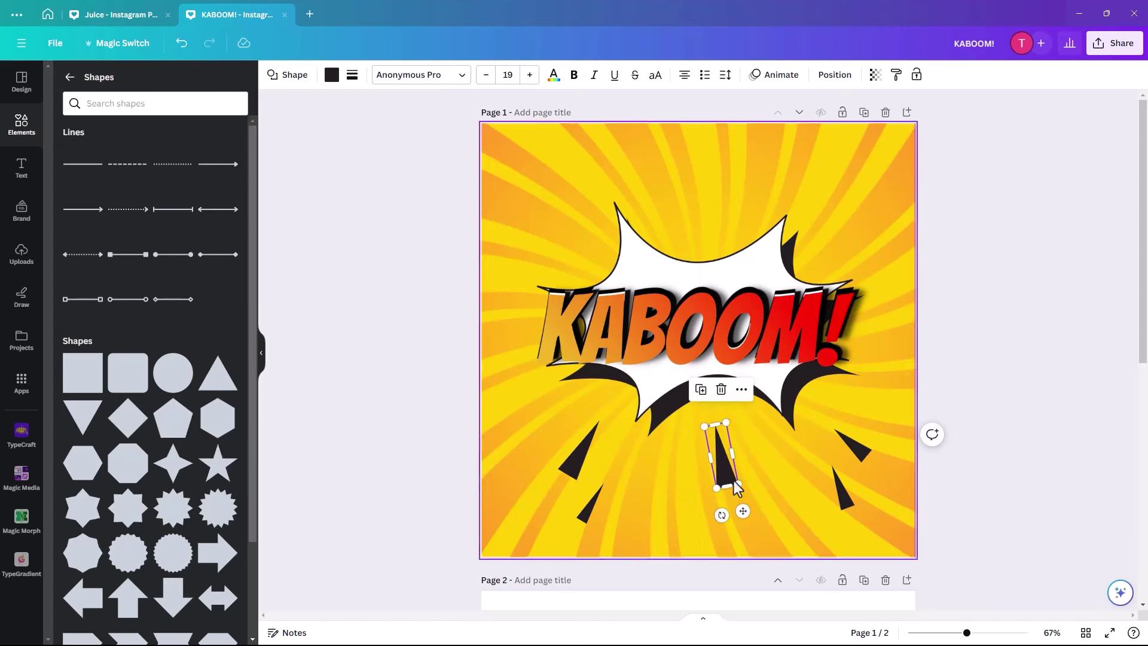
Duplicate all five spikes together, rotate the copies to point downward and place them above the burst
{"action": "left_click", "coordinate": [572, 468], "text": "shift"}
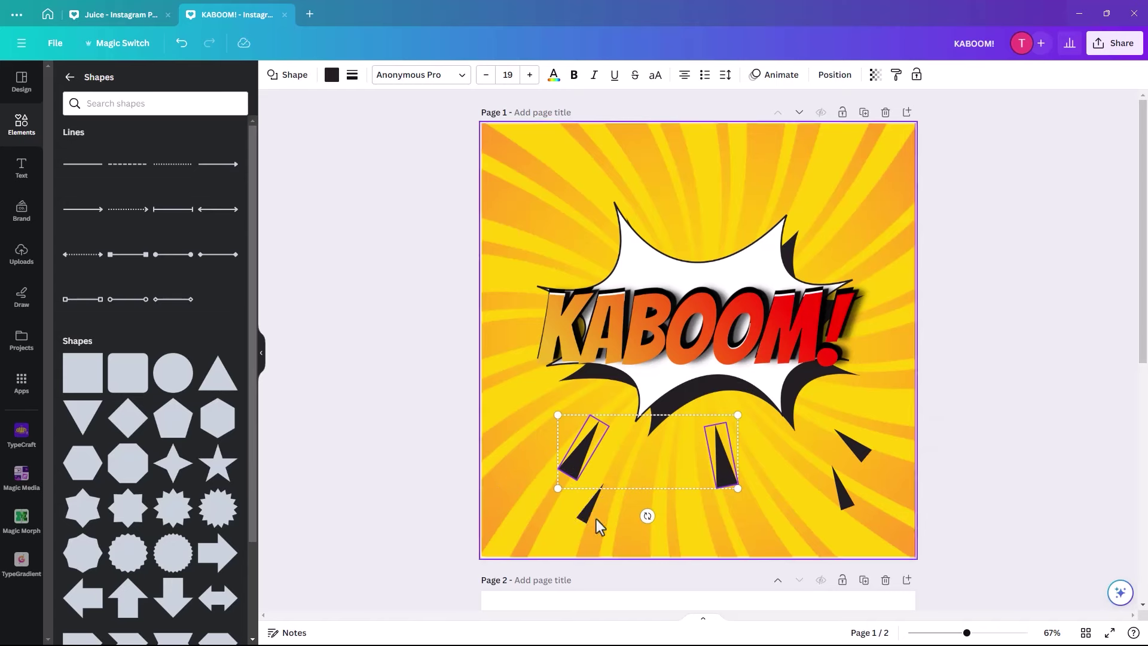
{"action": "left_click", "coordinate": [584, 517], "text": "shift"}
{"action": "left_click", "coordinate": [840, 490], "text": "shift"}
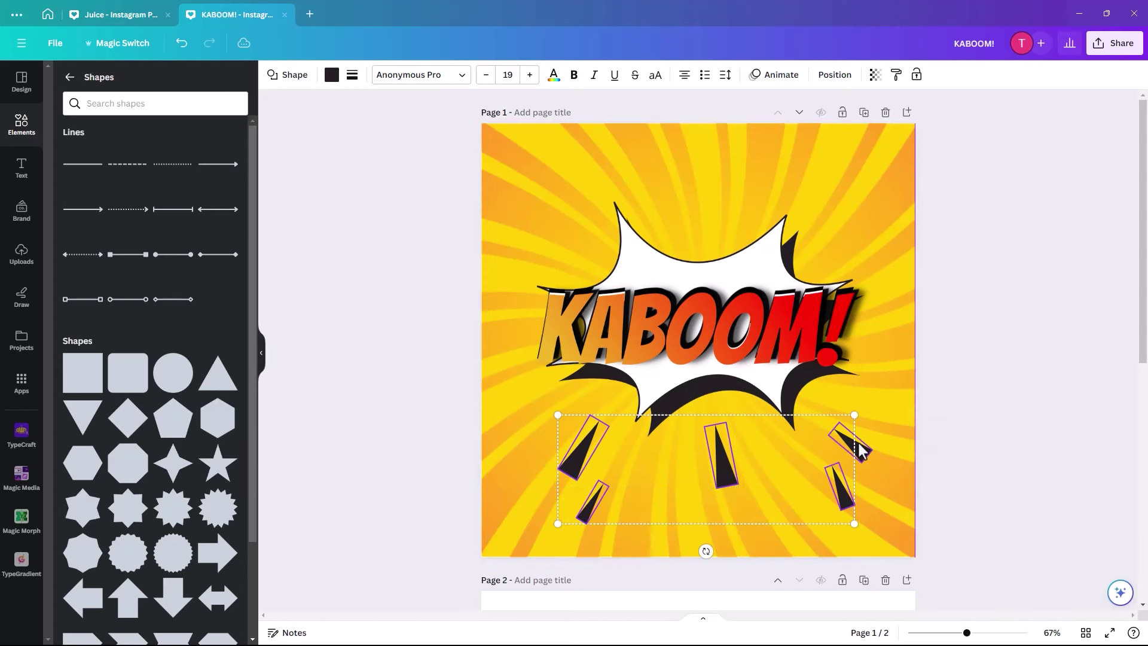
{"action": "left_click", "coordinate": [862, 454], "text": "shift"}
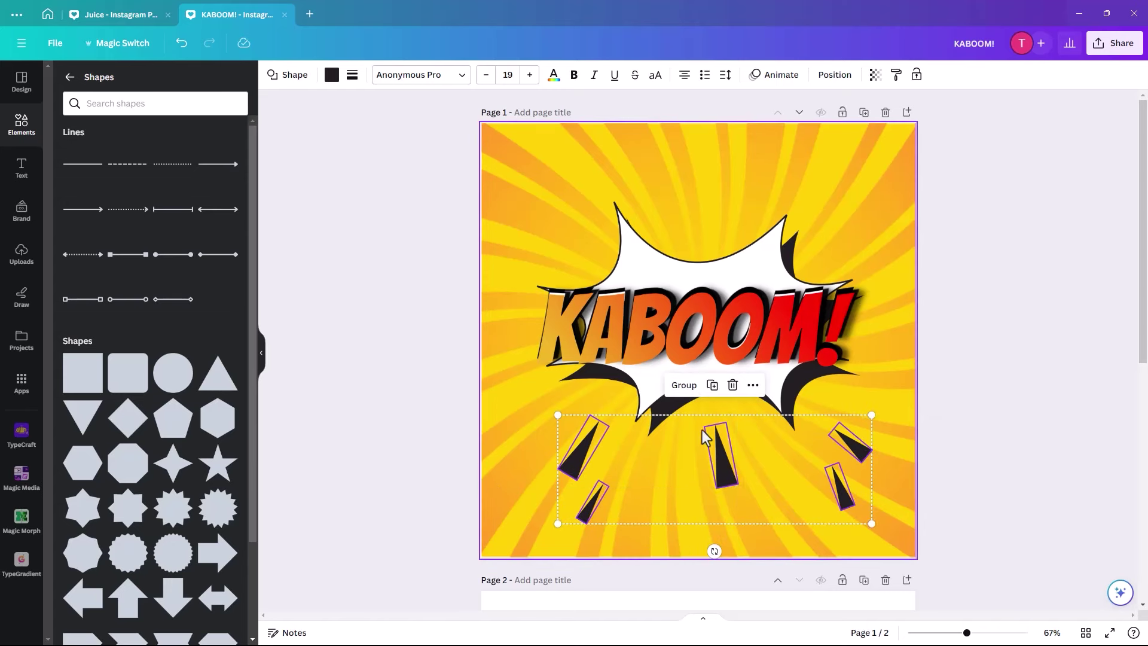
{"action": "left_click", "coordinate": [712, 386]}
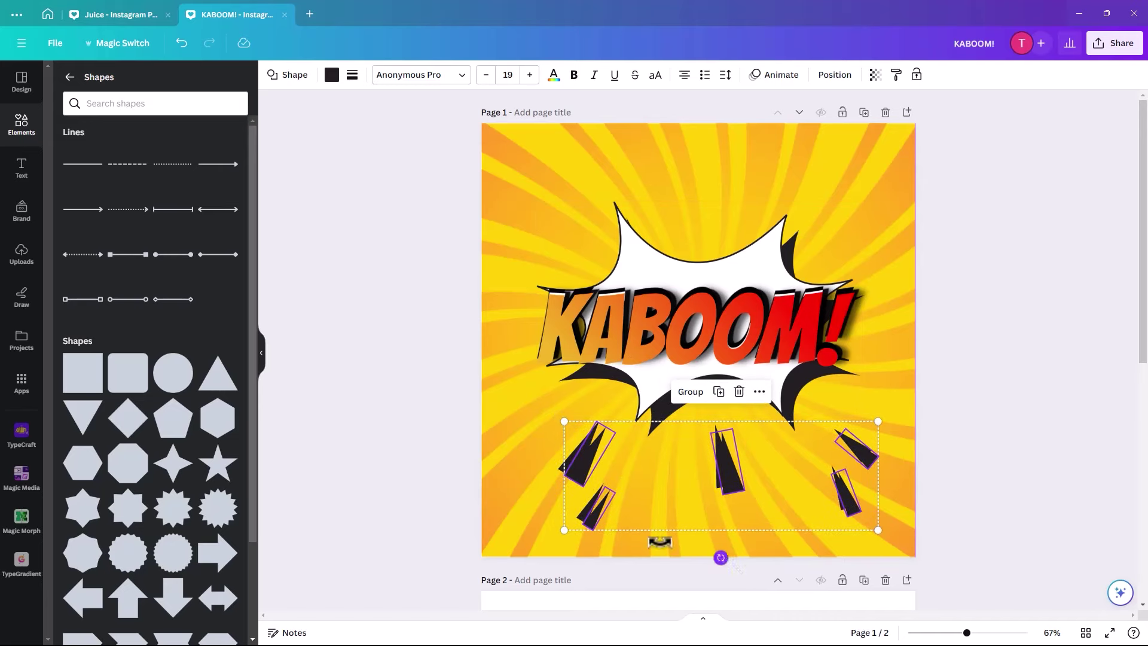
{"action": "left_click_drag", "start_coordinate": [720, 557], "coordinate": [776, 495]}
{"action": "left_click", "coordinate": [522, 245]}
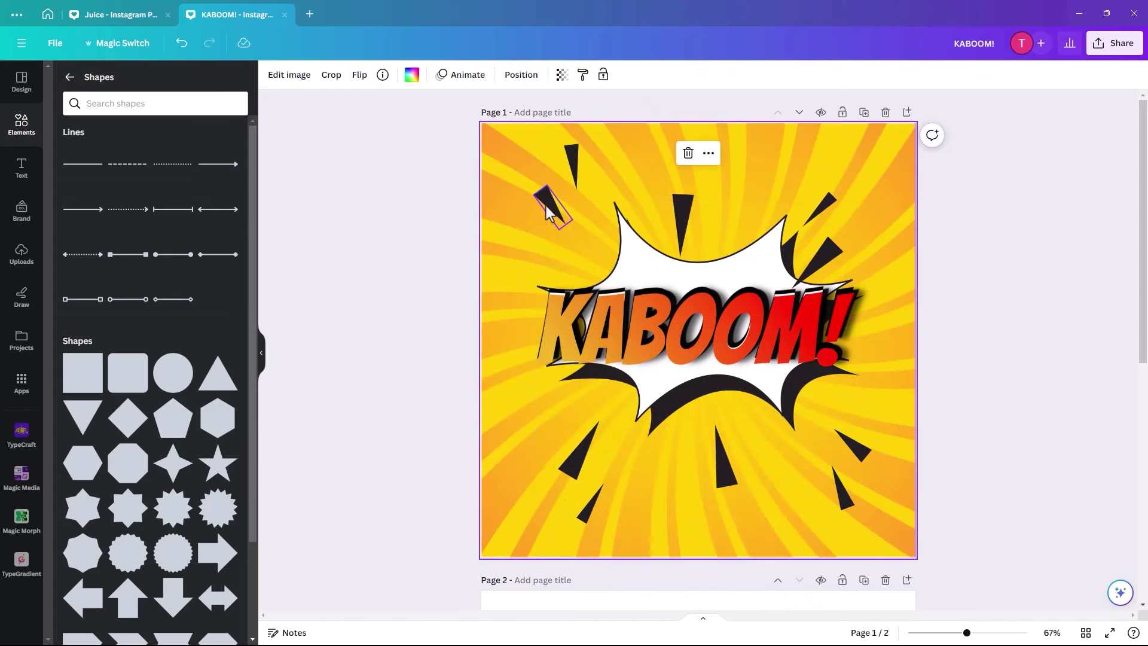
Spread the five upper spikes individually around the burst's top edge so they radiate outward without overlapping it
{"action": "left_click_drag", "start_coordinate": [546, 205], "coordinate": [549, 241]}
{"action": "left_click", "coordinate": [572, 167]}
{"action": "left_click_drag", "start_coordinate": [571, 168], "coordinate": [590, 181]}
{"action": "left_click_drag", "start_coordinate": [683, 206], "coordinate": [717, 166]}
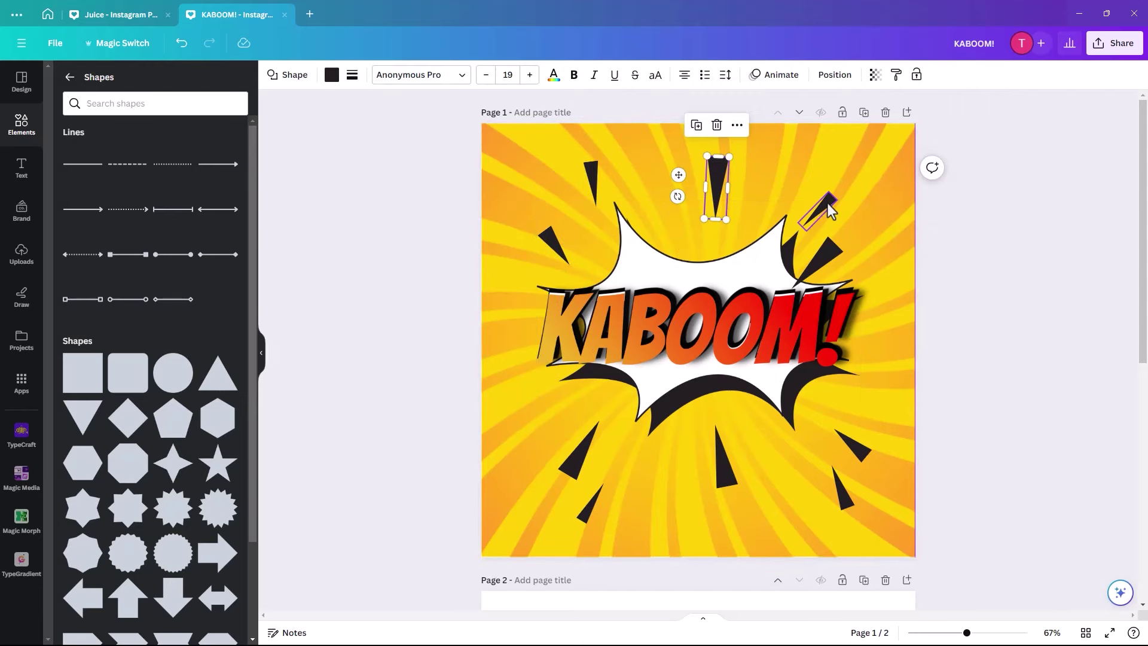
{"action": "left_click_drag", "start_coordinate": [830, 210], "coordinate": [861, 177]}
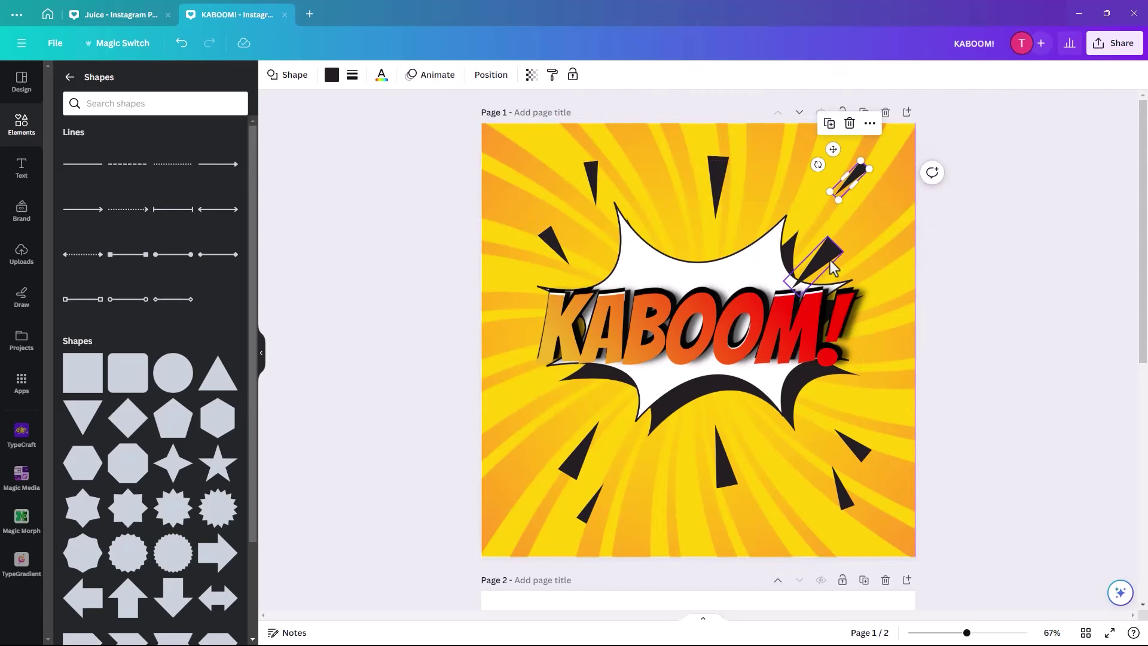
{"action": "left_click_drag", "start_coordinate": [834, 267], "coordinate": [892, 242]}
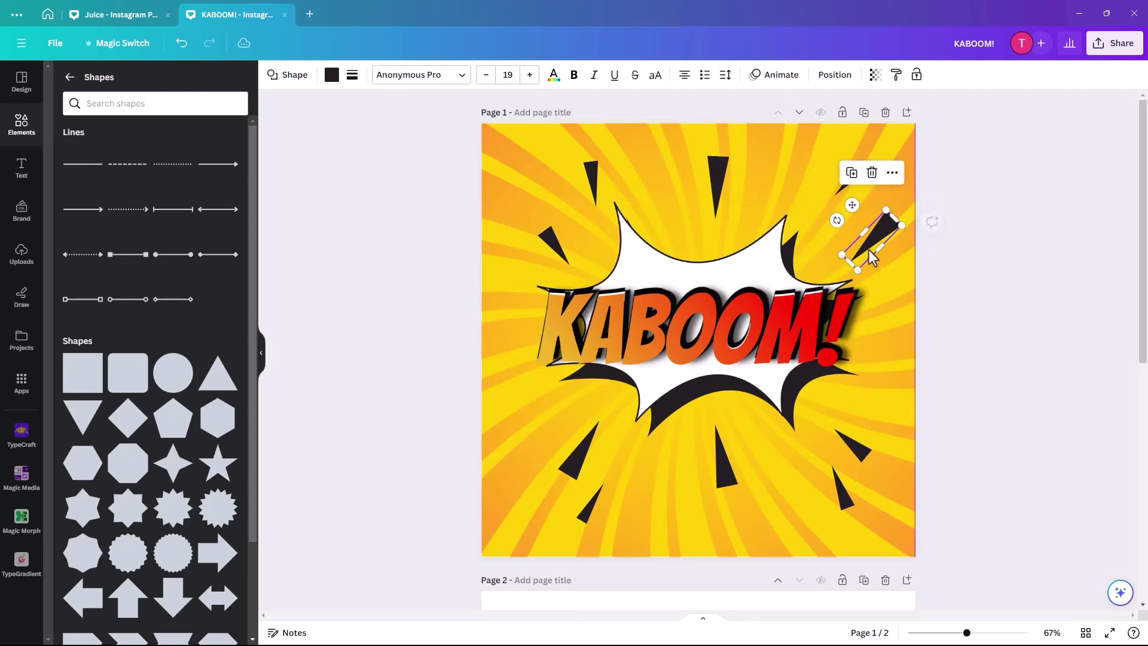
{"action": "left_click", "coordinate": [953, 328]}
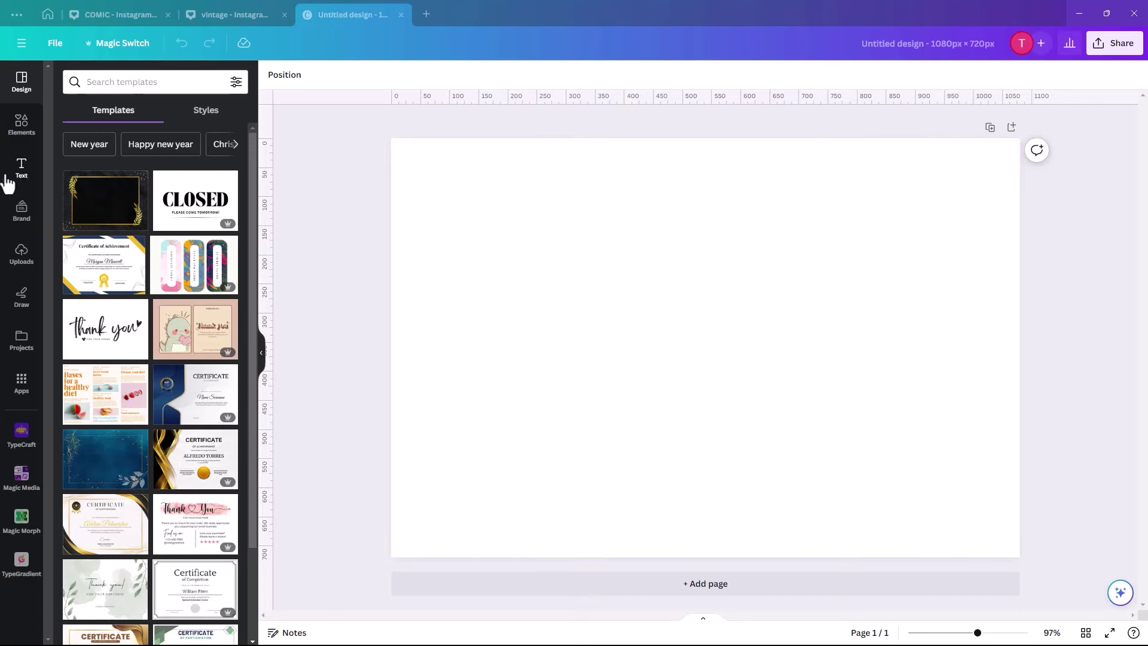
Add a text box reading "Vintage" and enlarge it across the page to font size 155
{"action": "left_click", "coordinate": [22, 167]}
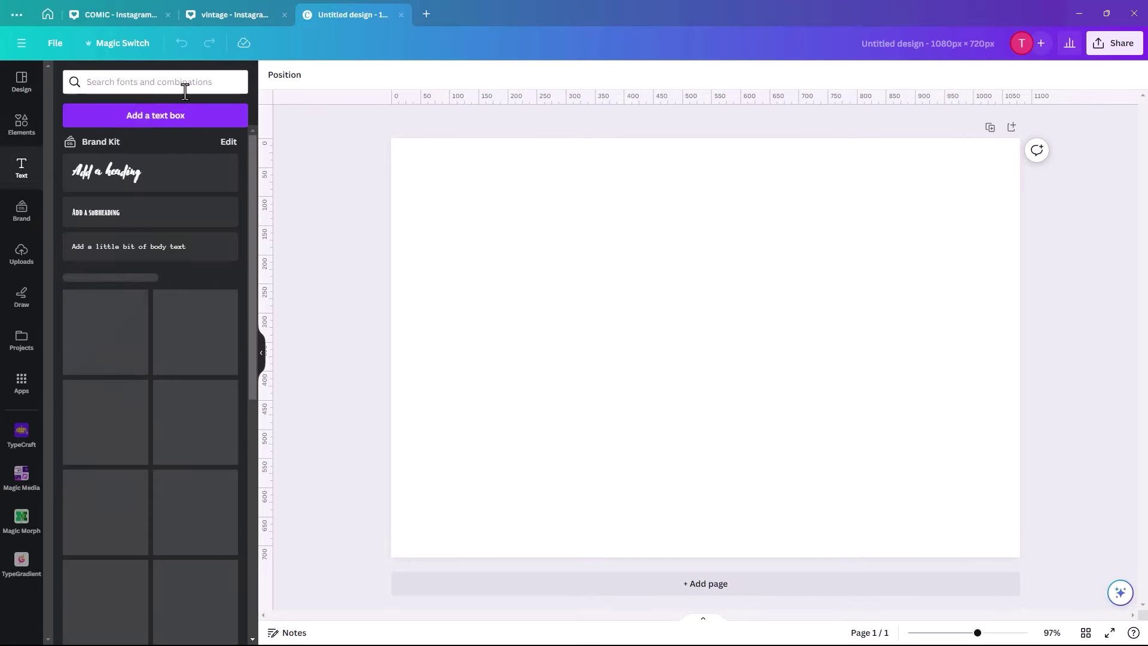
{"action": "left_click", "coordinate": [143, 120]}
{"action": "left_click_drag", "start_coordinate": [649, 341], "coordinate": [425, 242]}
{"action": "left_click_drag", "start_coordinate": [762, 355], "coordinate": [970, 410]}
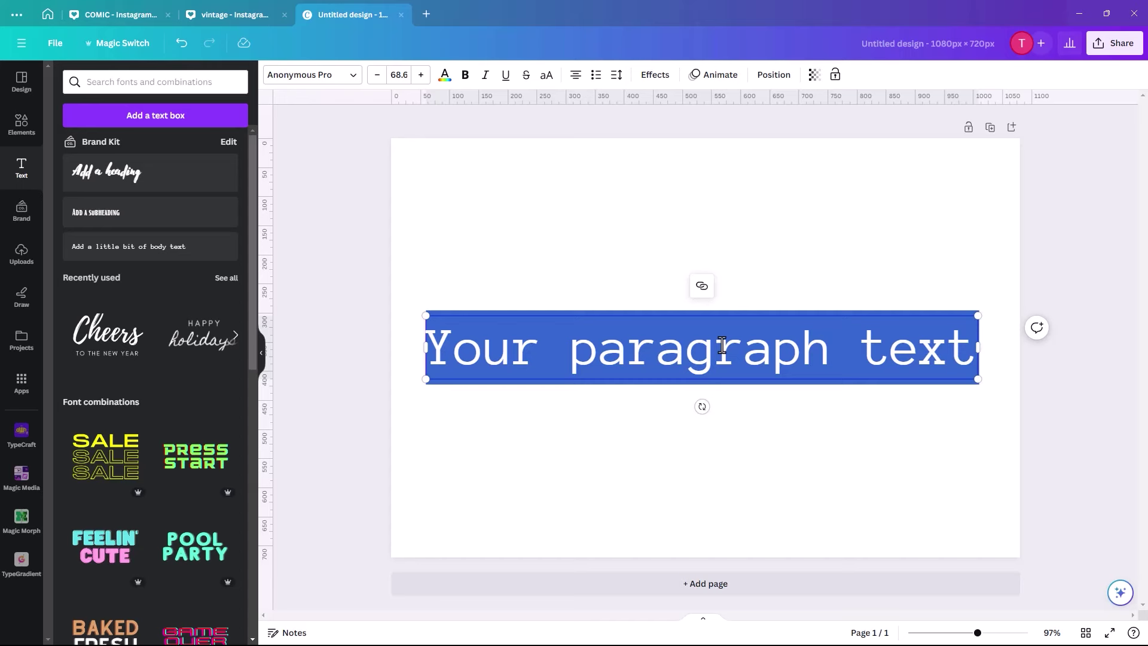
{"action": "type", "text": "Vi"}
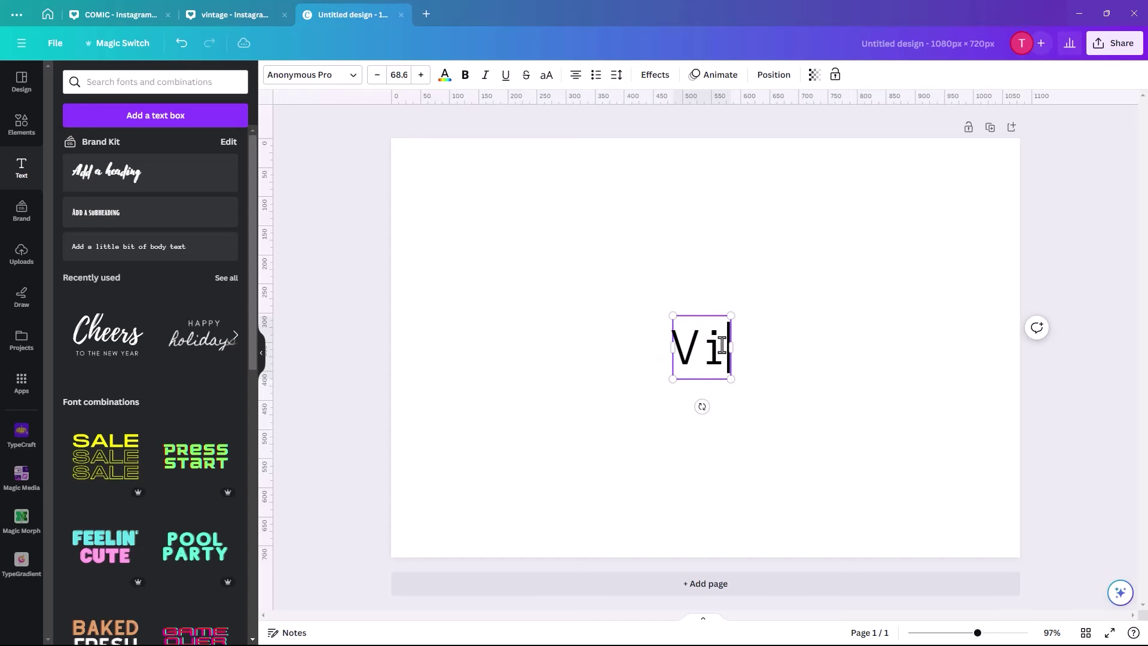
{"action": "type", "text": "ntage"}
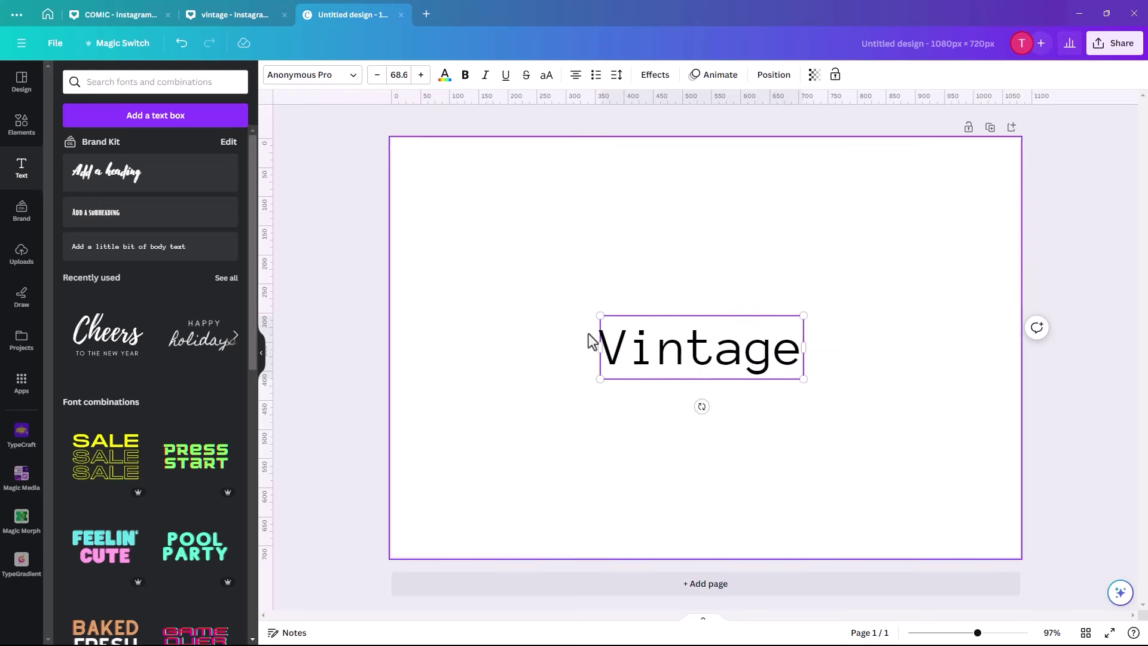
{"action": "left_click_drag", "start_coordinate": [599, 315], "coordinate": [486, 249]}
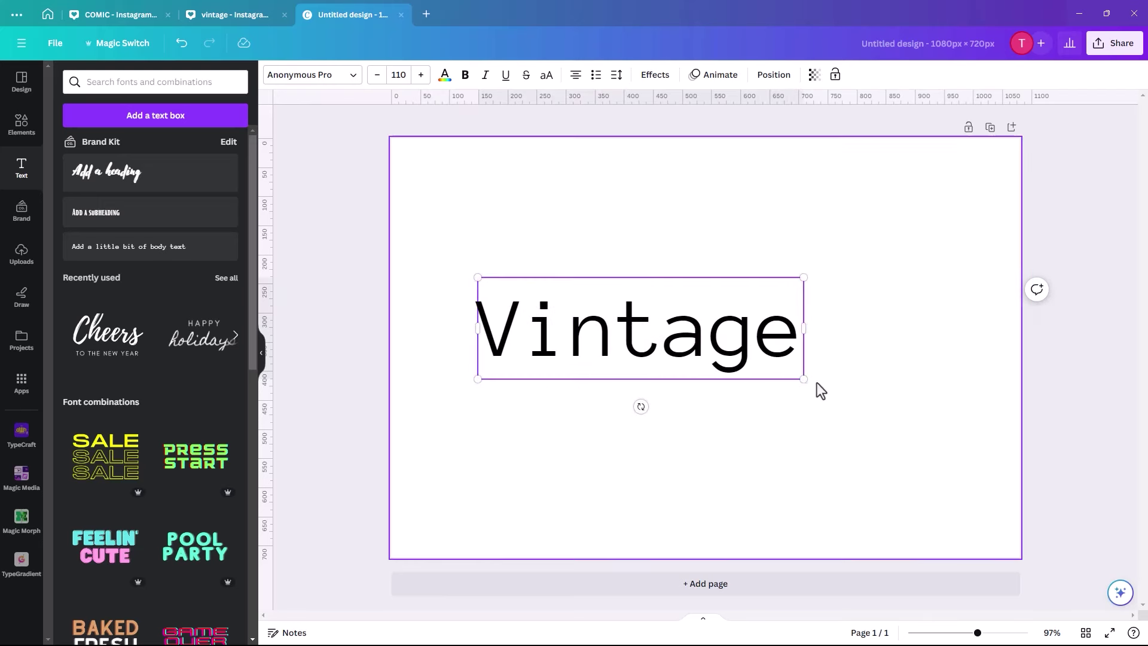
{"action": "left_click_drag", "start_coordinate": [800, 378], "coordinate": [936, 419]}
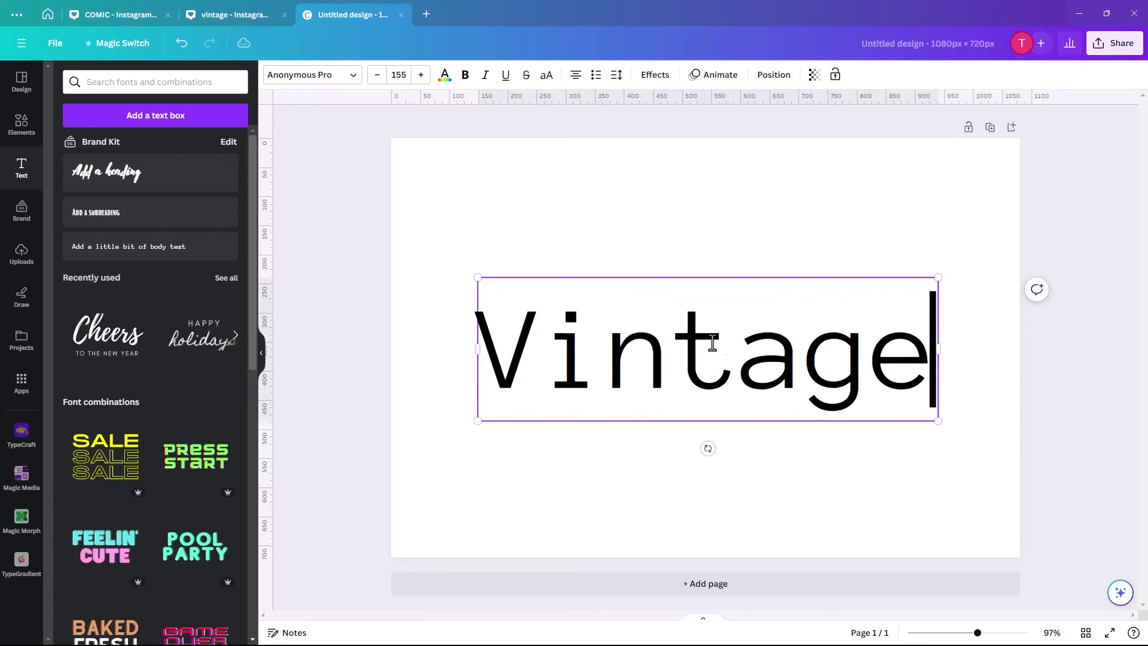
Change the Vintage text's font to Vintage Rotter and enlarge the text to font size 247
{"action": "left_click", "coordinate": [343, 80]}
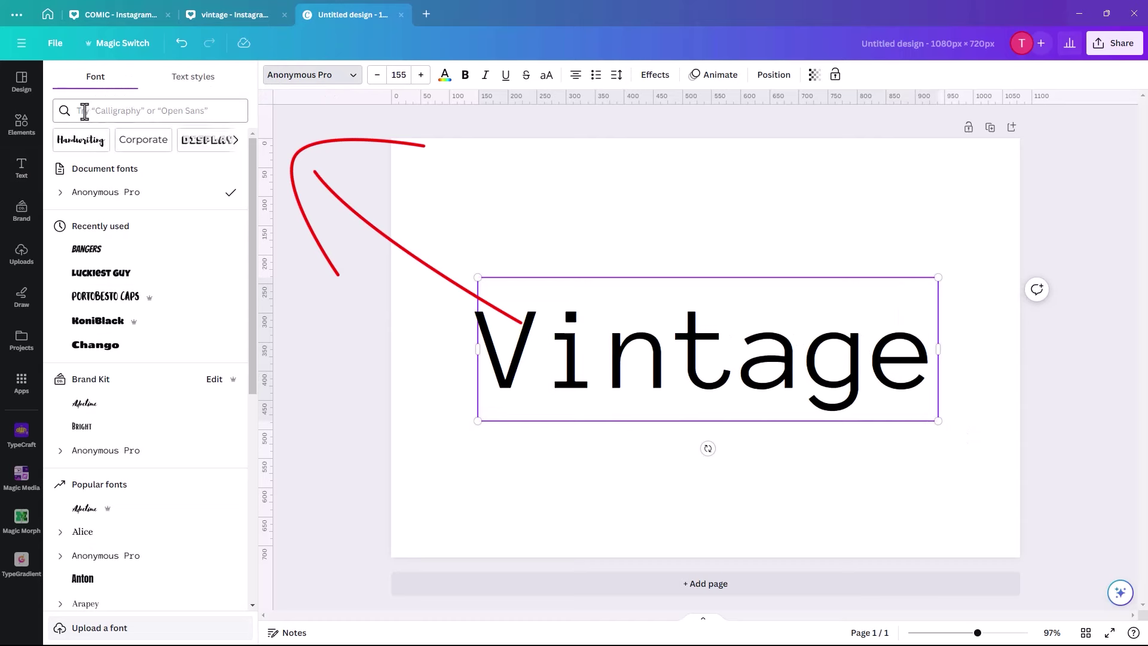
{"action": "left_click", "coordinate": [81, 111]}
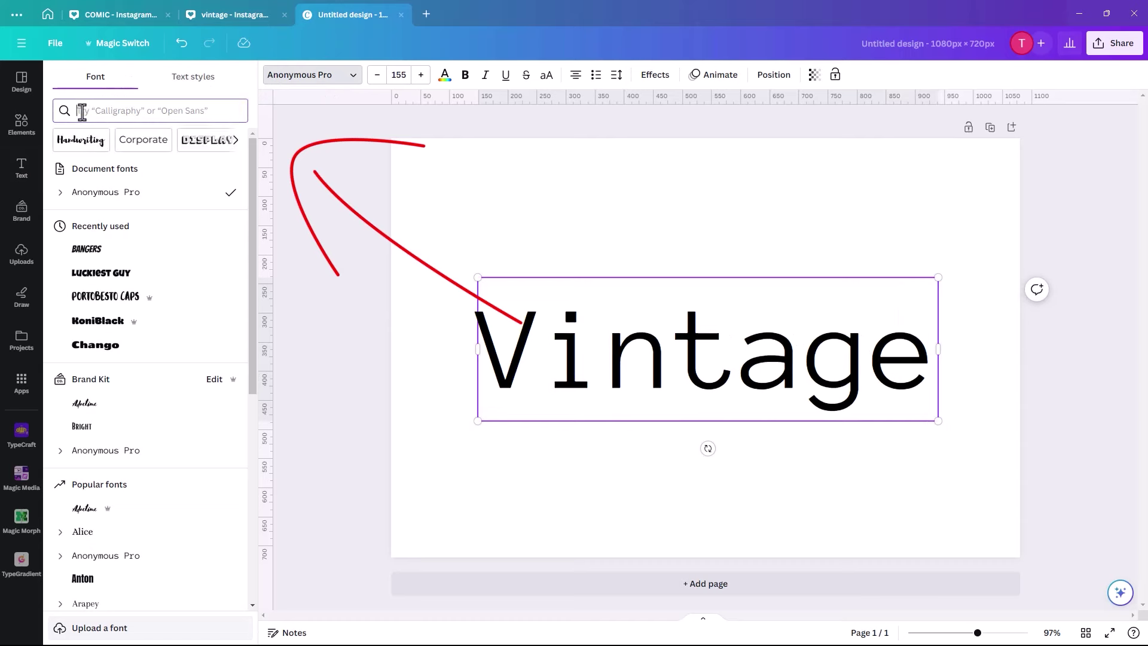
{"action": "type", "text": "vin"}
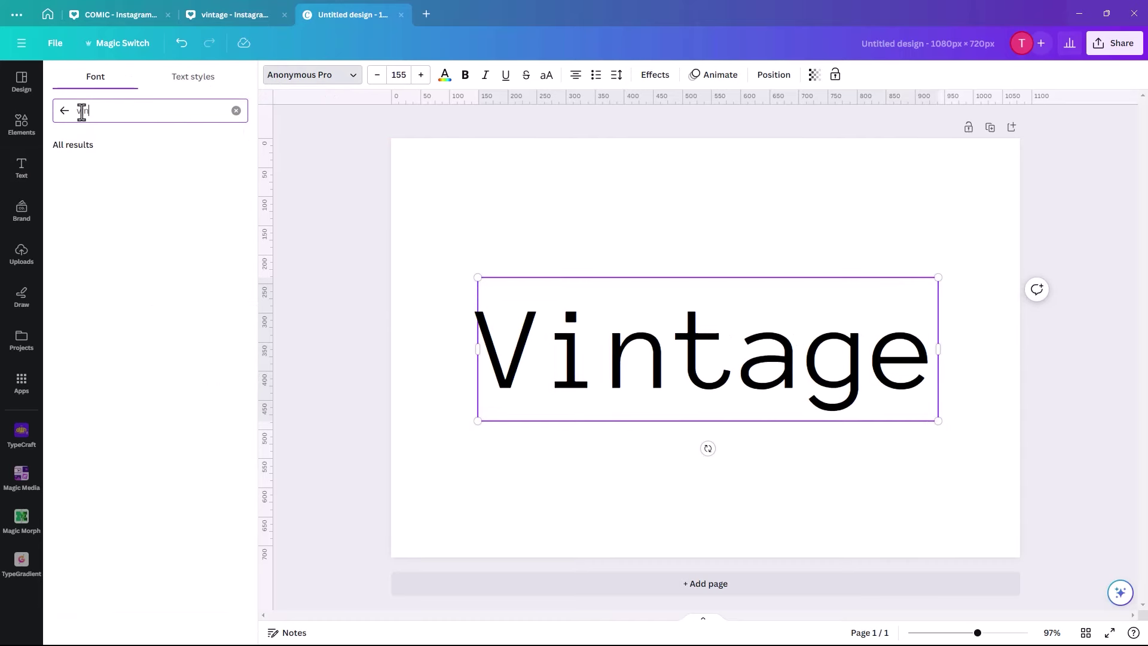
{"action": "type", "text": "tage"}
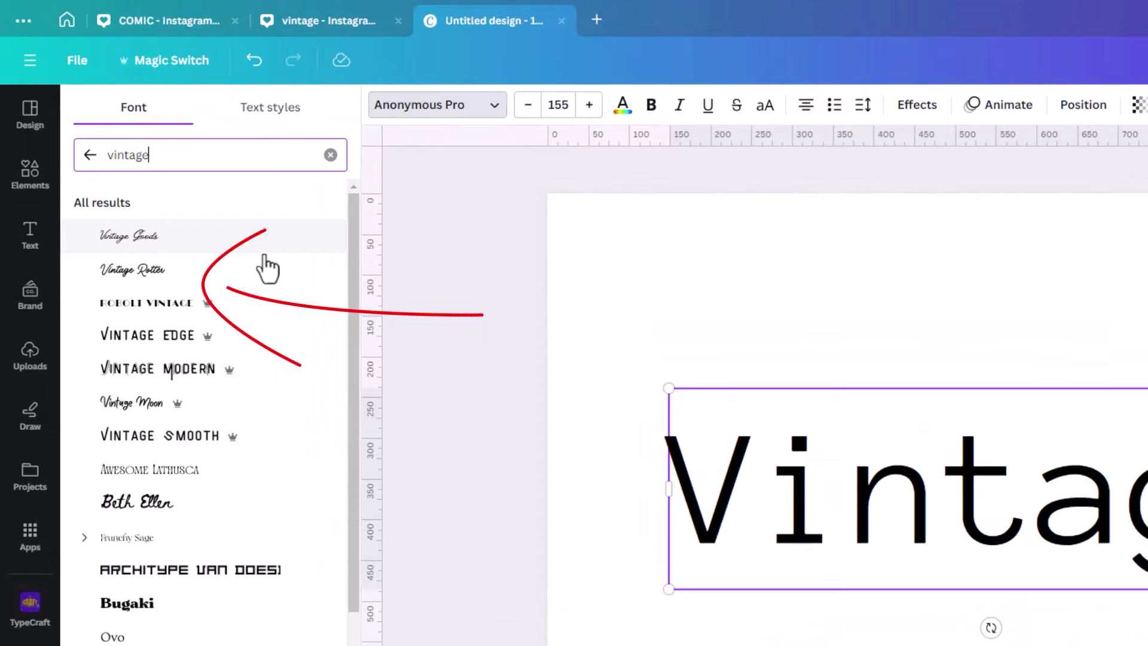
{"action": "left_click", "coordinate": [136, 273]}
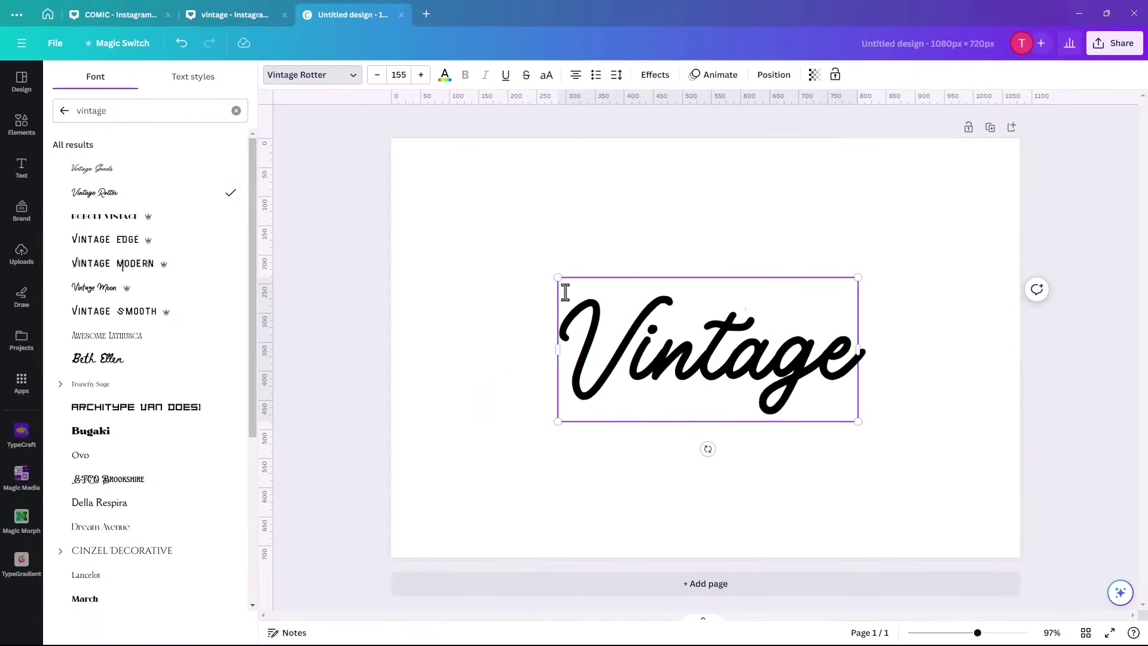
{"action": "left_click_drag", "start_coordinate": [554, 276], "coordinate": [452, 227]}
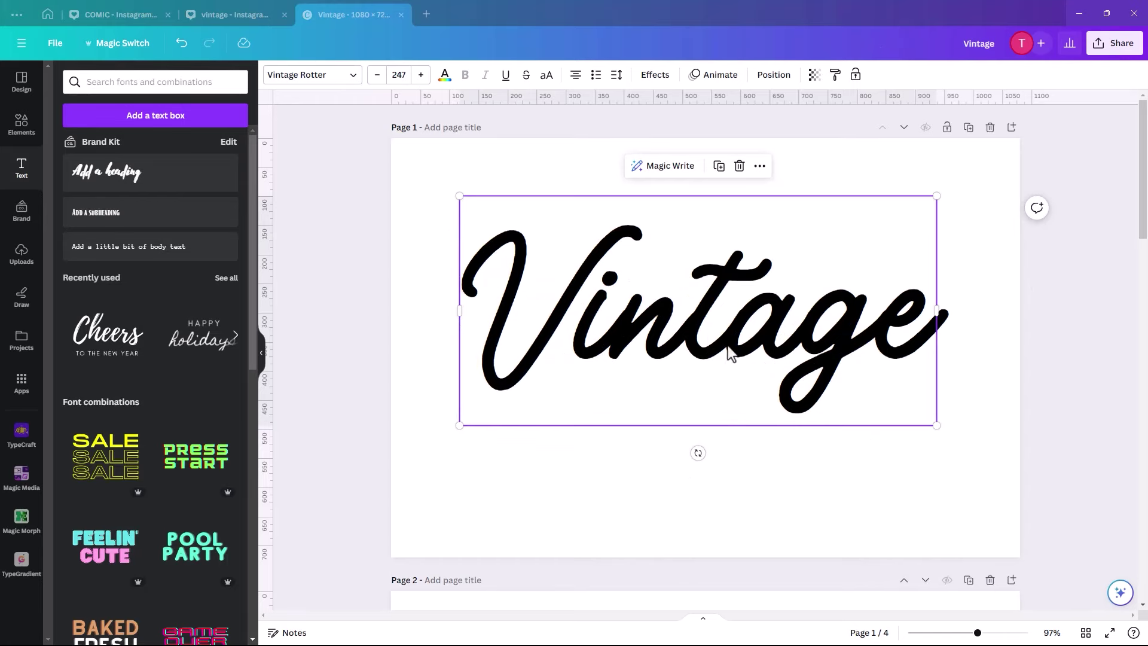
Recolour the Vintage text beige and give it a blue Outline effect with thickness 20
{"action": "left_click", "coordinate": [441, 79]}
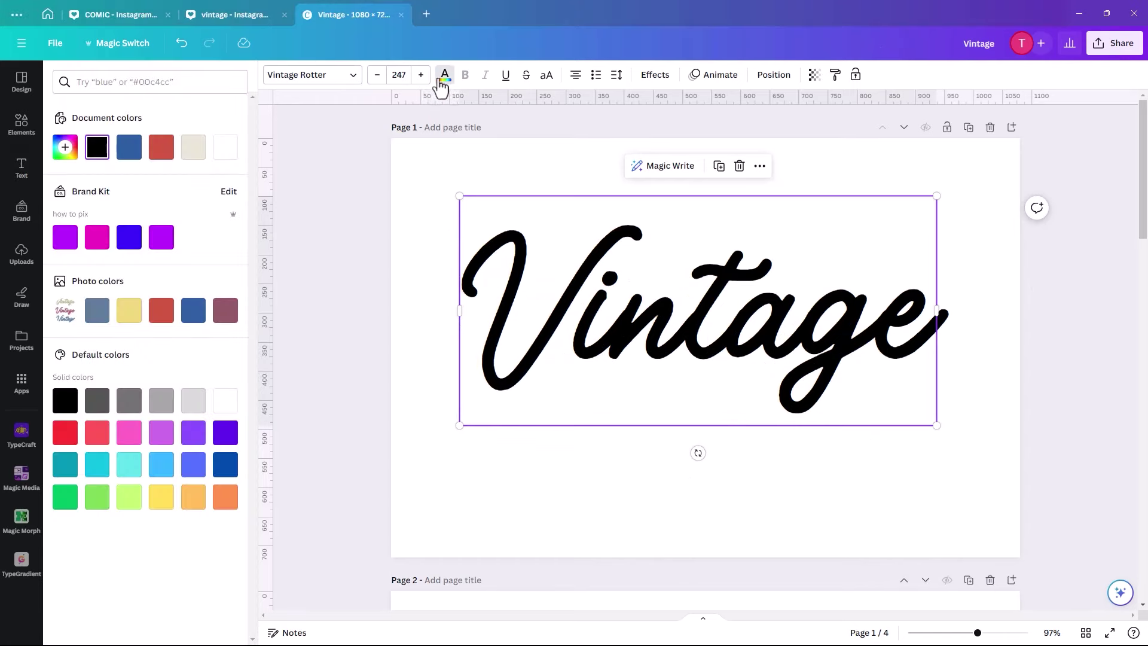
{"action": "left_click", "coordinate": [192, 147]}
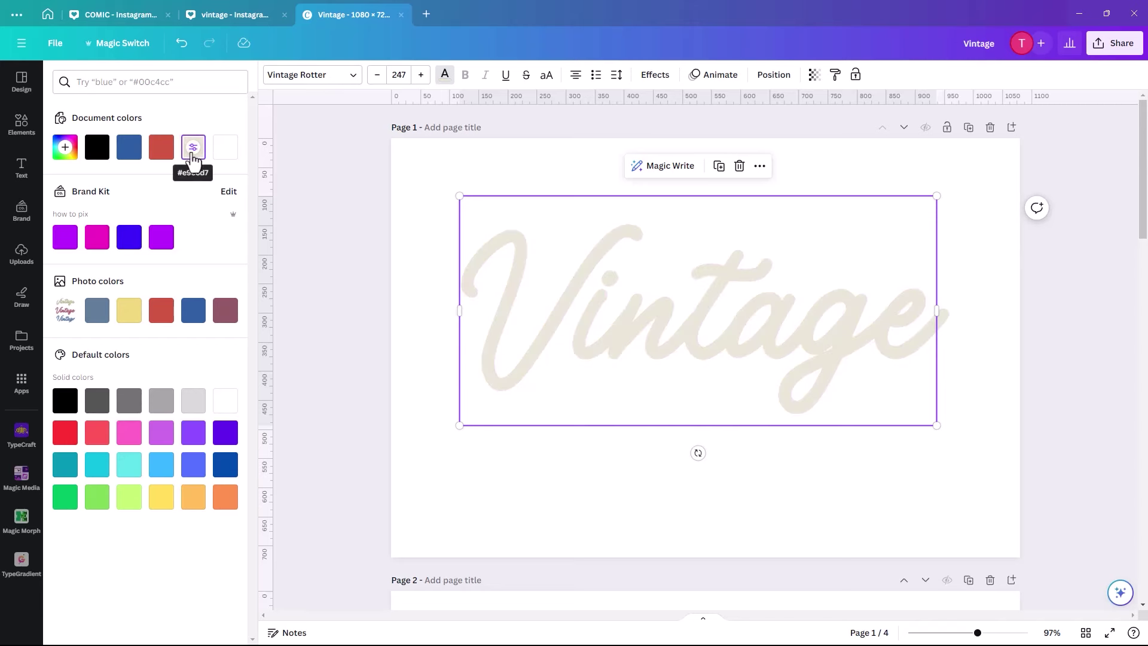
{"action": "left_click", "coordinate": [656, 80]}
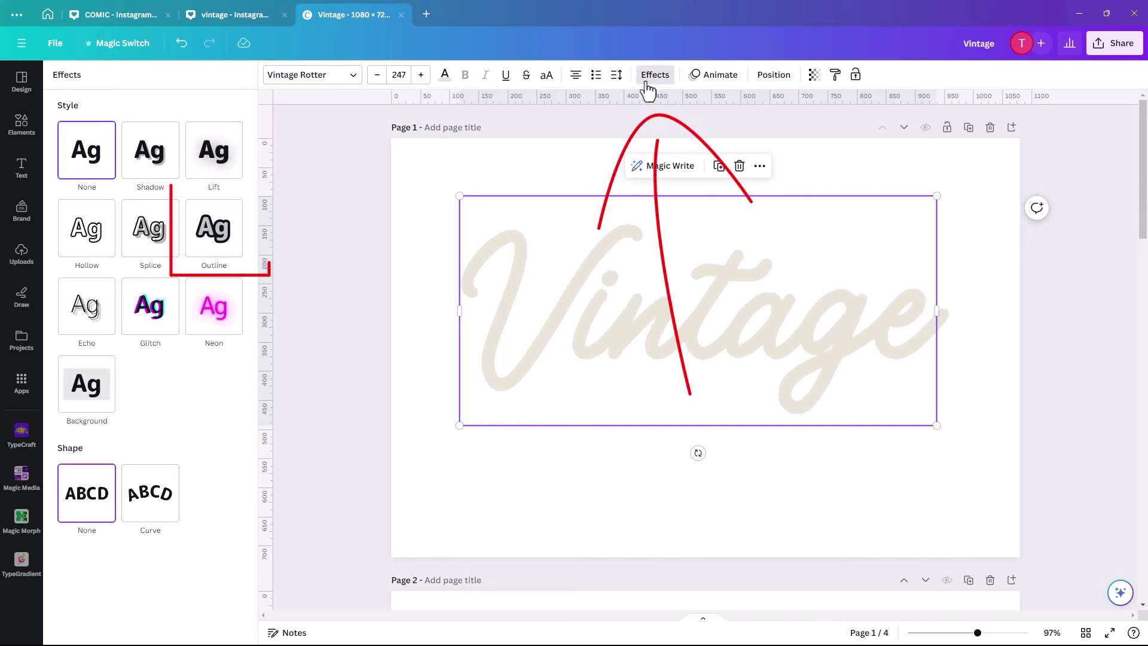
{"action": "left_click", "coordinate": [214, 242]}
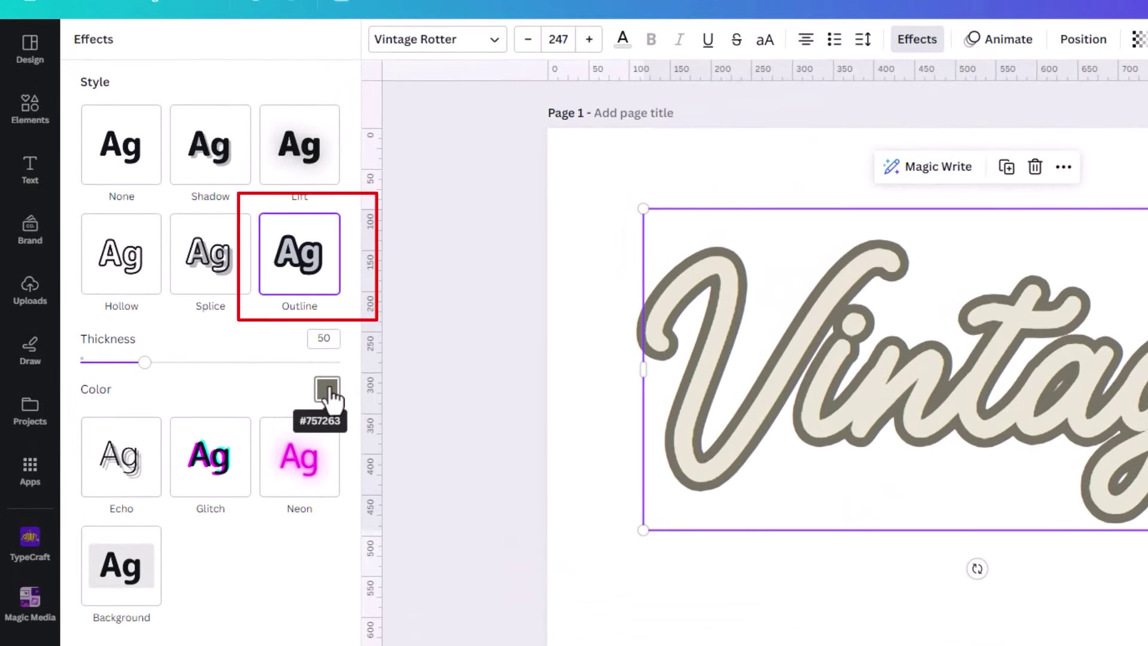
{"action": "left_click", "coordinate": [327, 390]}
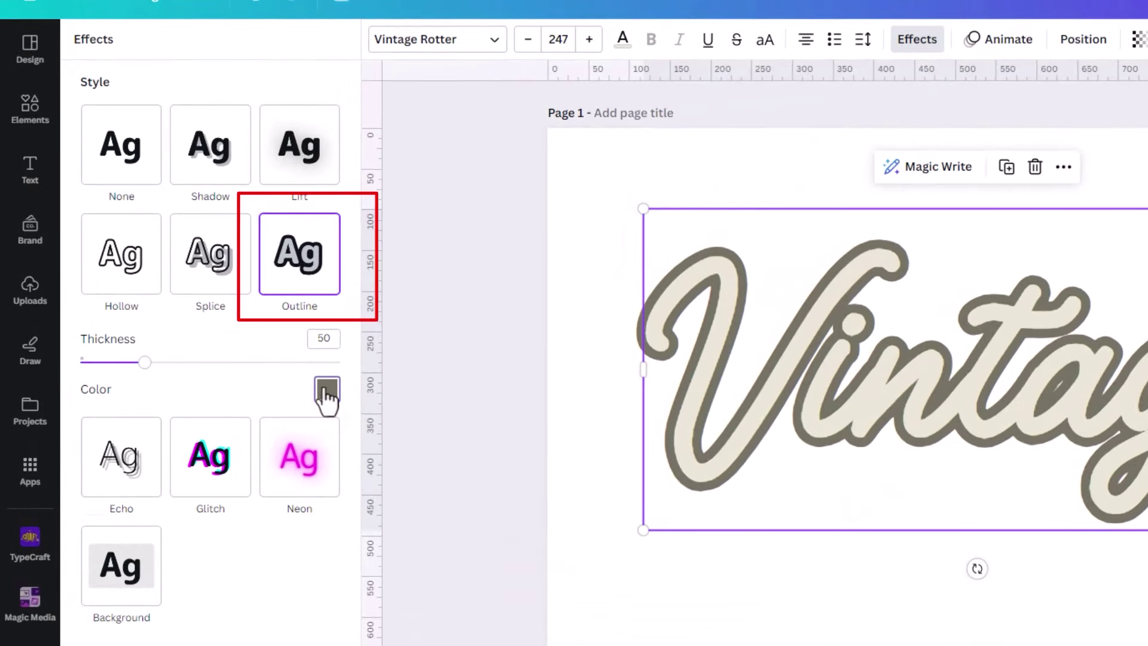
{"action": "left_click", "coordinate": [138, 484]}
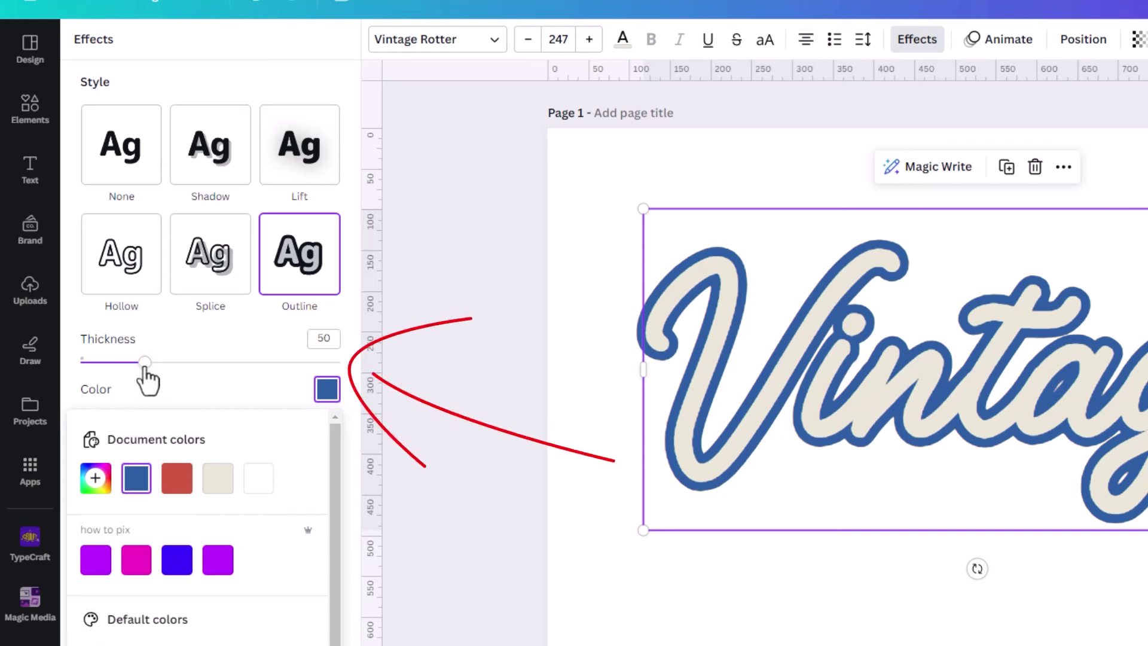
{"action": "mouse_move", "coordinate": [144, 368]}
{"action": "left_mouse_down"}
{"action": "mouse_move", "coordinate": [93, 368]}
{"action": "mouse_move", "coordinate": [106, 370]}
{"action": "left_mouse_up"}
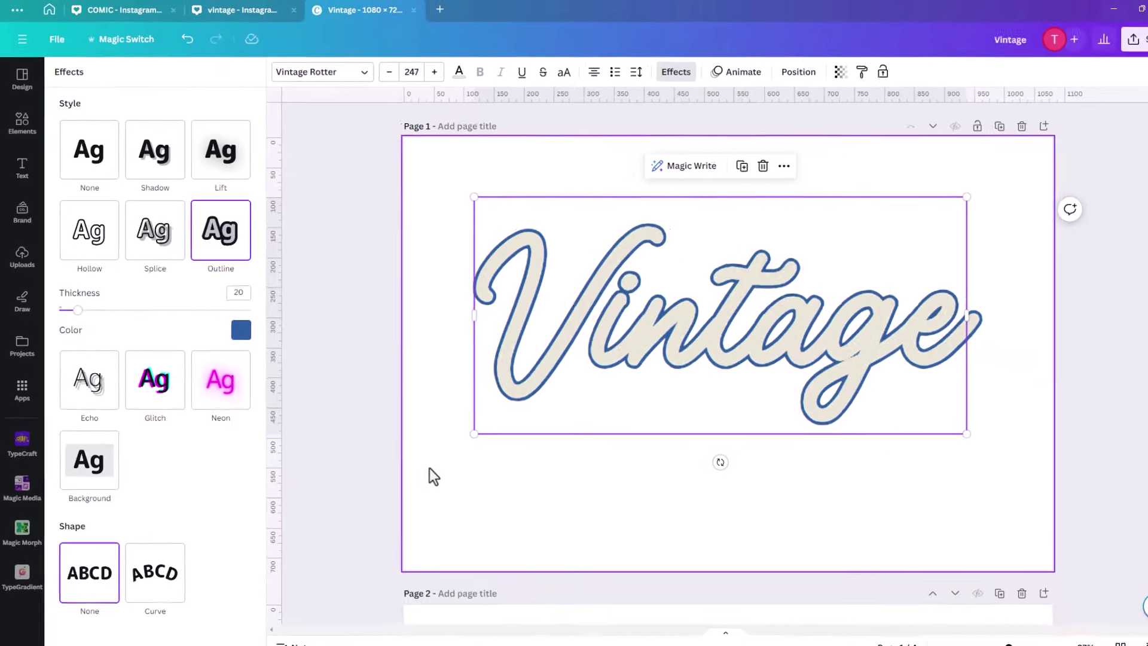
{"action": "left_click", "coordinate": [1131, 601]}
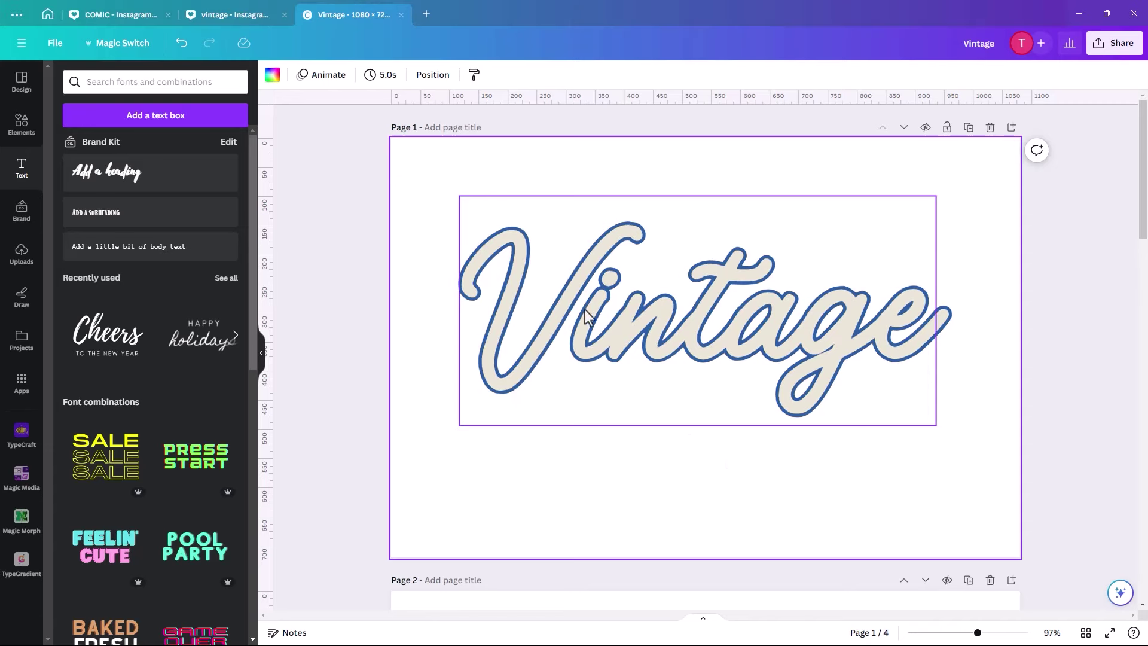
Duplicate the outlined Vintage text twice and space the copies one below the other under the original
{"action": "left_click", "coordinate": [611, 311]}
{"action": "left_click", "coordinate": [718, 166]}
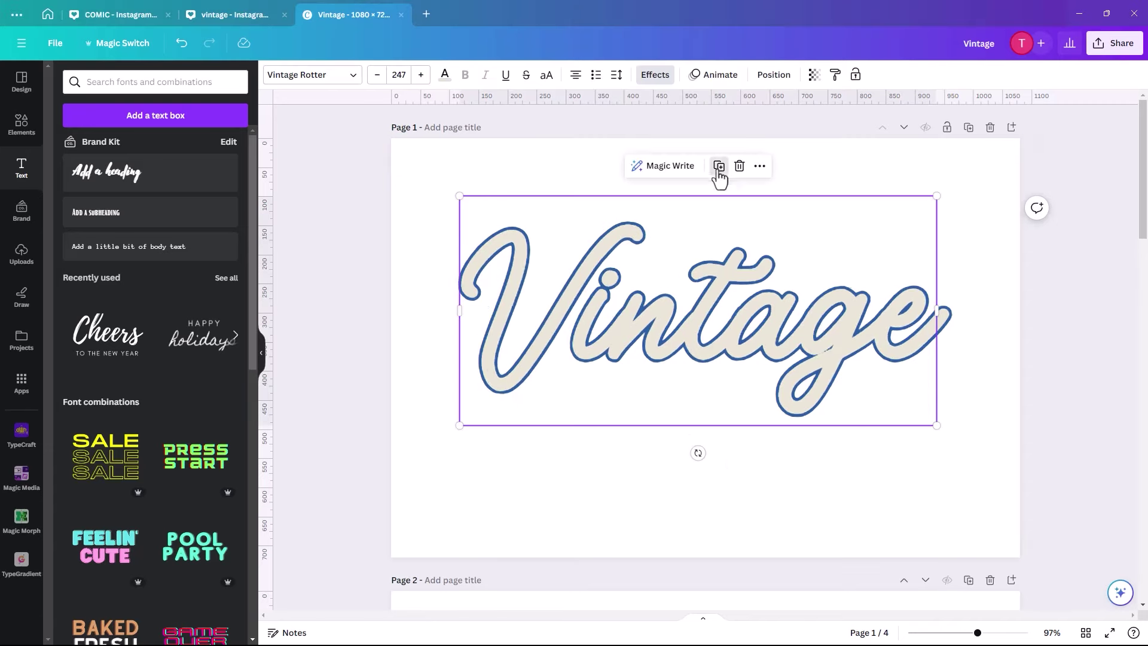
{"action": "left_click", "coordinate": [728, 175]}
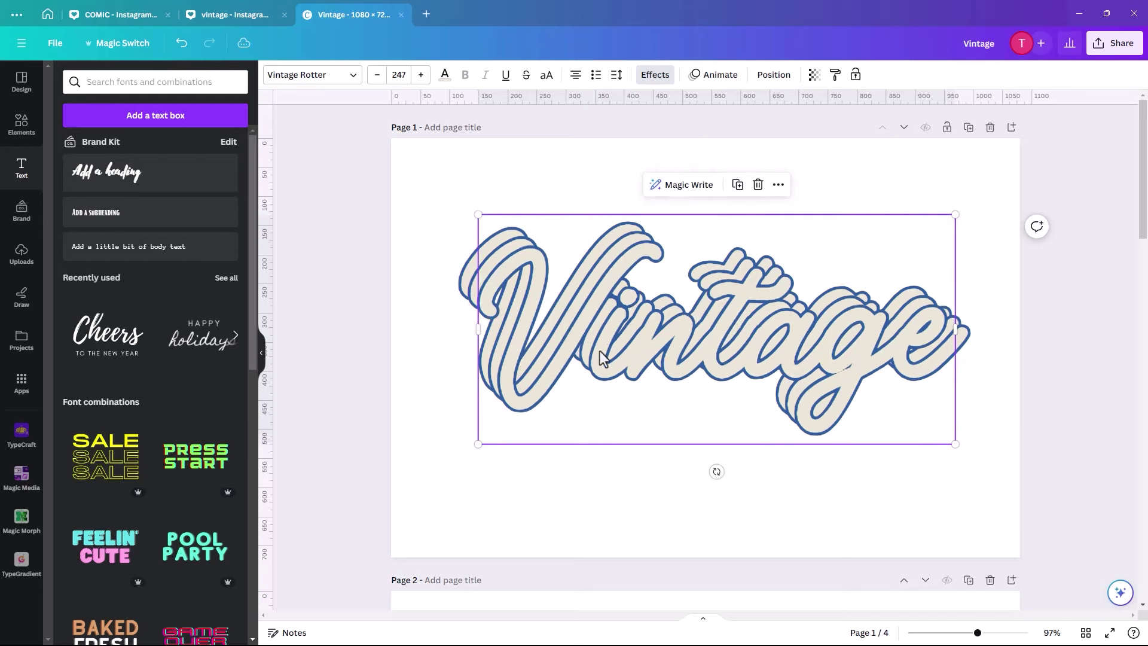
{"action": "left_click_drag", "start_coordinate": [603, 352], "coordinate": [573, 507]}
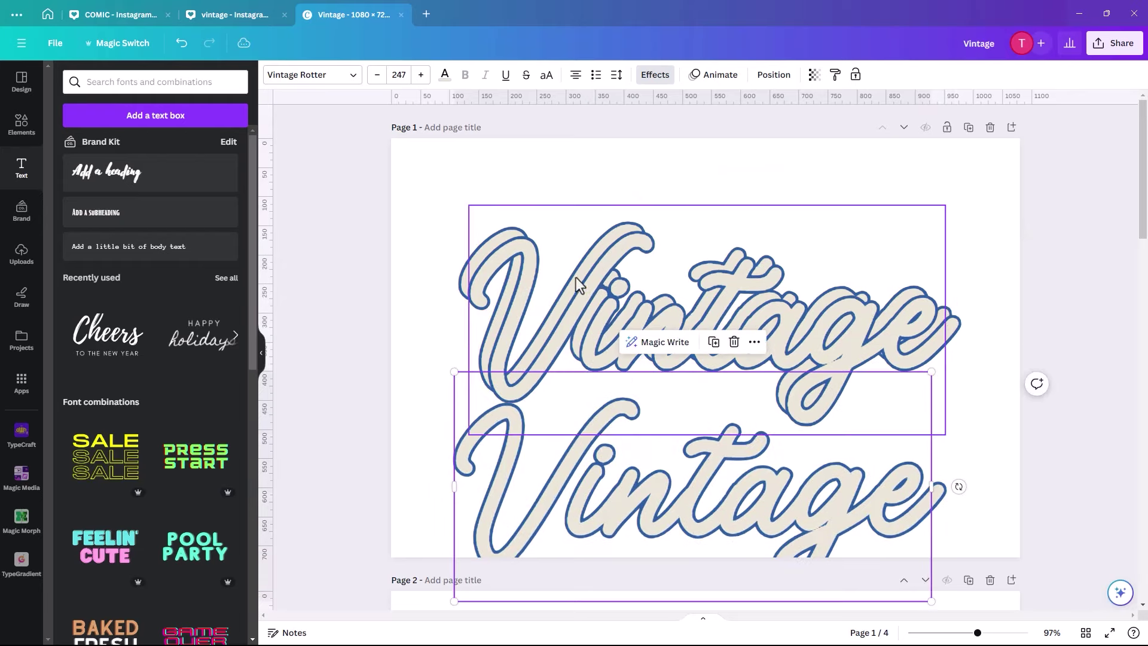
{"action": "left_click_drag", "start_coordinate": [589, 302], "coordinate": [578, 341]}
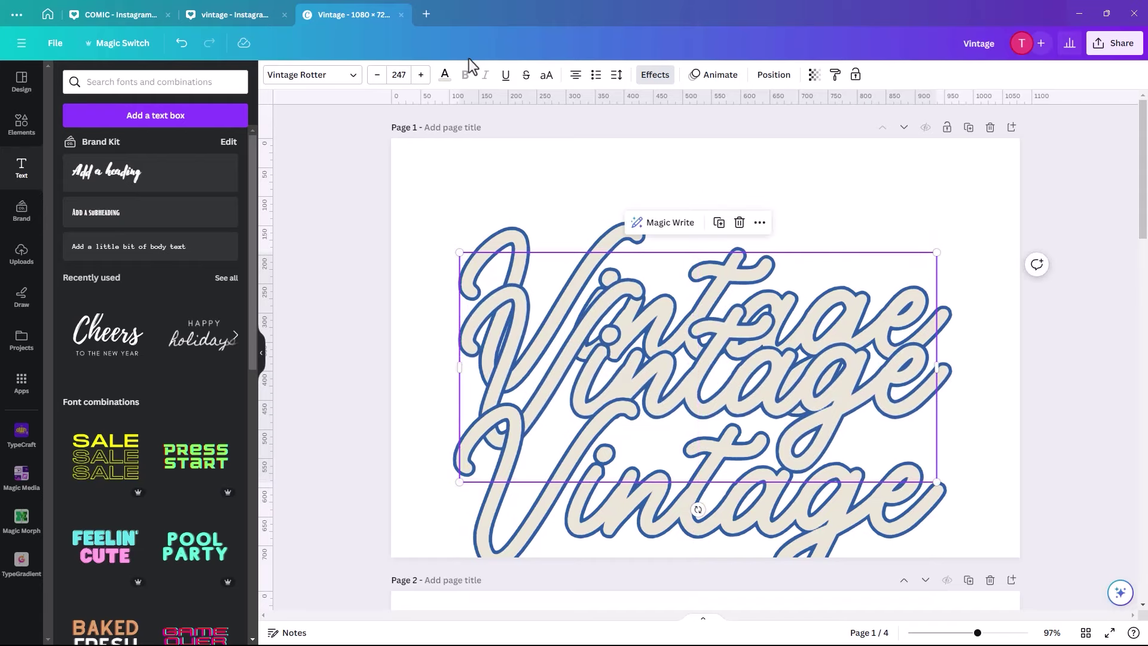
Fill the middle Vintage copy with the outline's blue and place it over the original, offset slightly to the right
{"action": "left_click", "coordinate": [444, 74]}
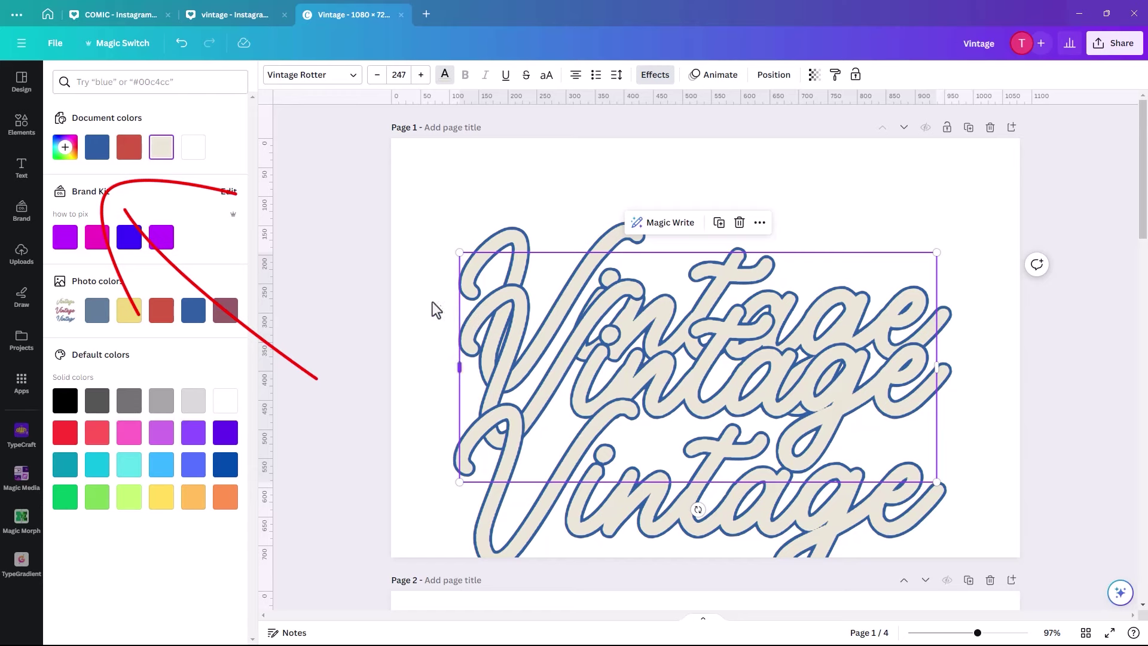
{"action": "left_click", "coordinate": [196, 317]}
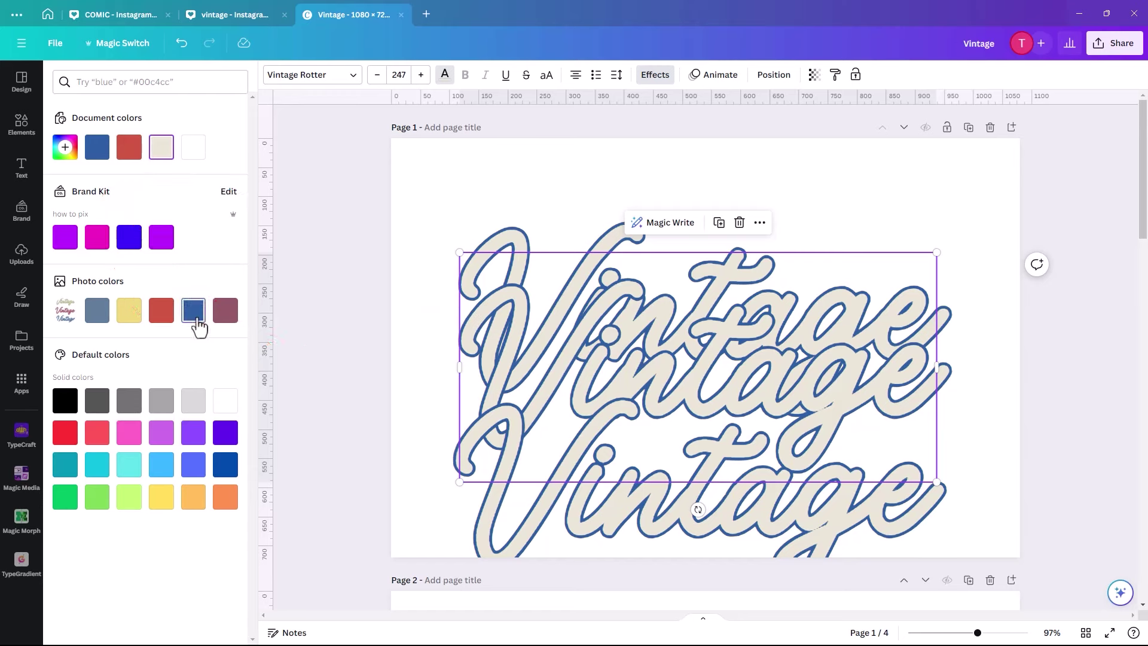
{"action": "left_click", "coordinate": [98, 317]}
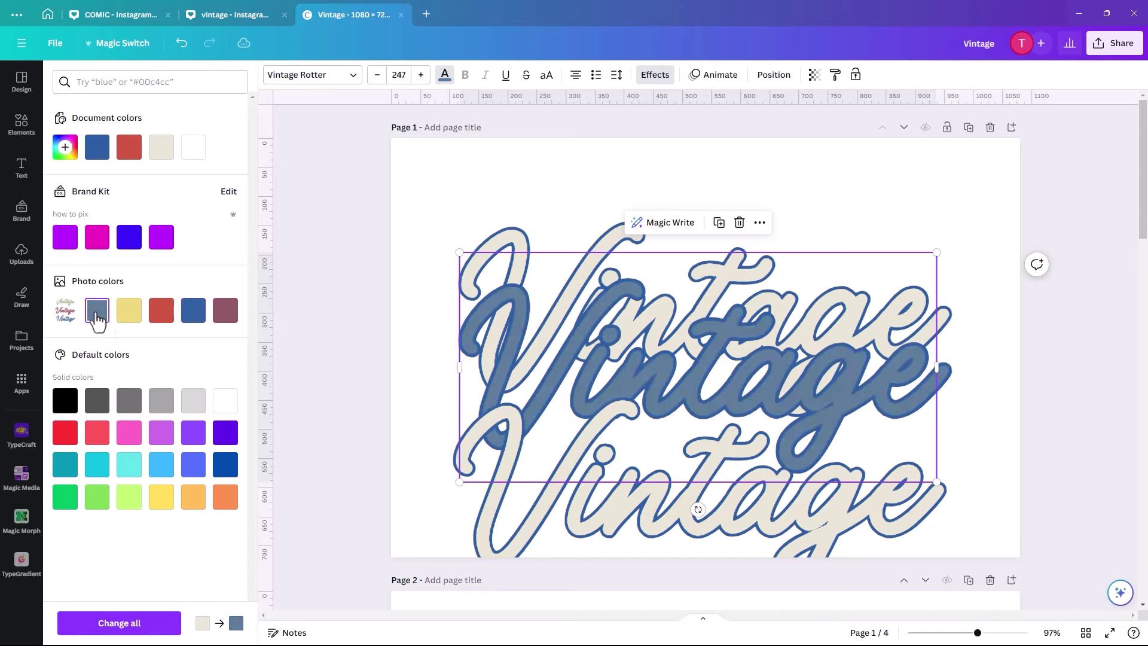
{"action": "left_click", "coordinate": [193, 317]}
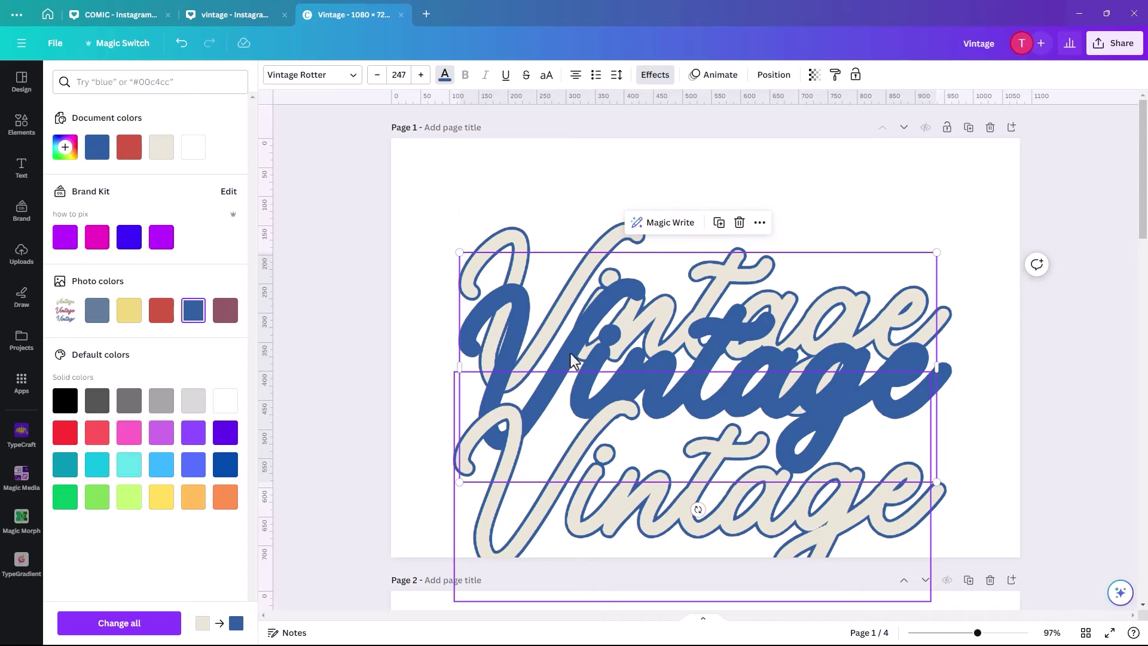
{"action": "left_click_drag", "start_coordinate": [571, 359], "coordinate": [577, 302]}
Make the lowest Vintage copy's fill and outline red and place it over the blue copy, offset slightly further right
{"action": "left_click", "coordinate": [558, 532]}
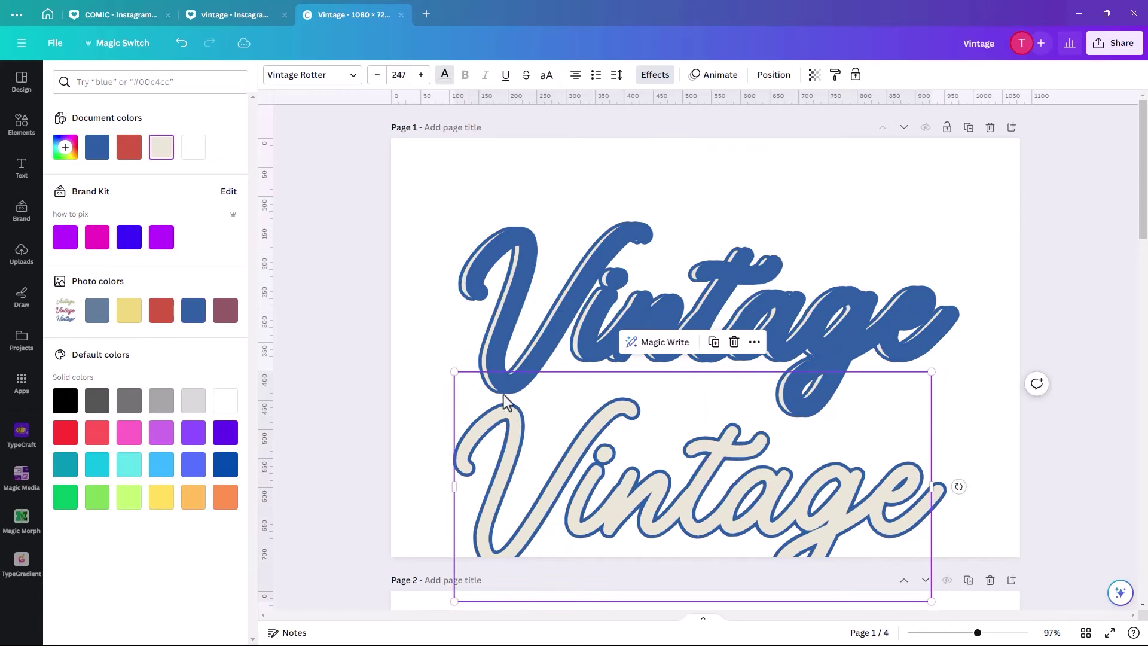
{"action": "left_click", "coordinate": [128, 148]}
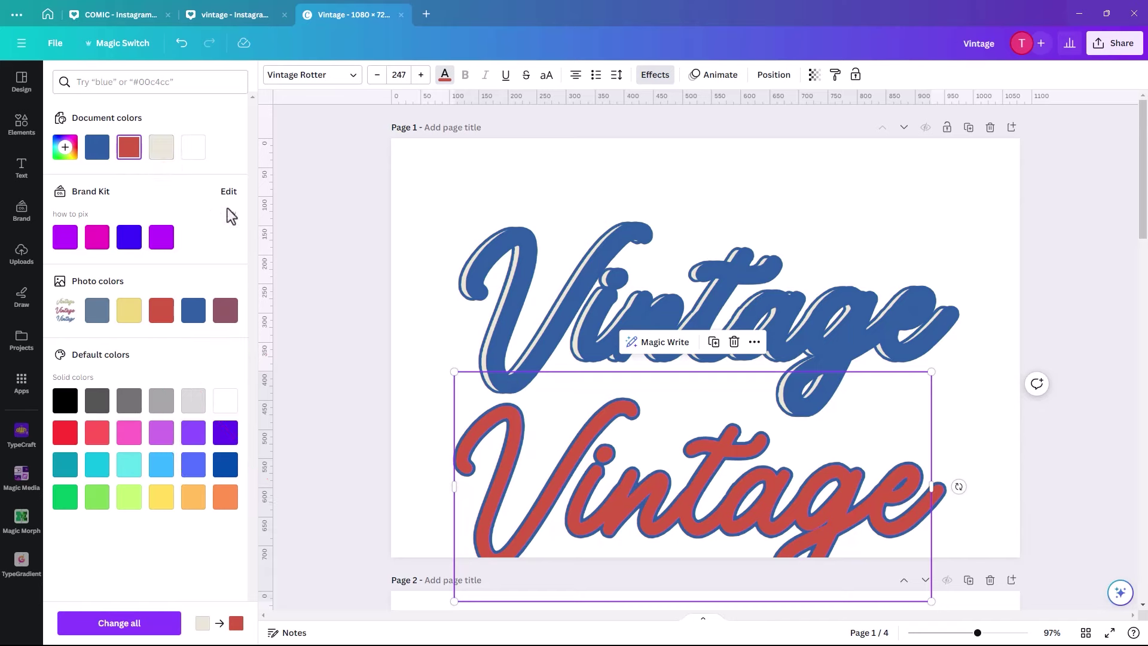
{"action": "left_click", "coordinate": [655, 74]}
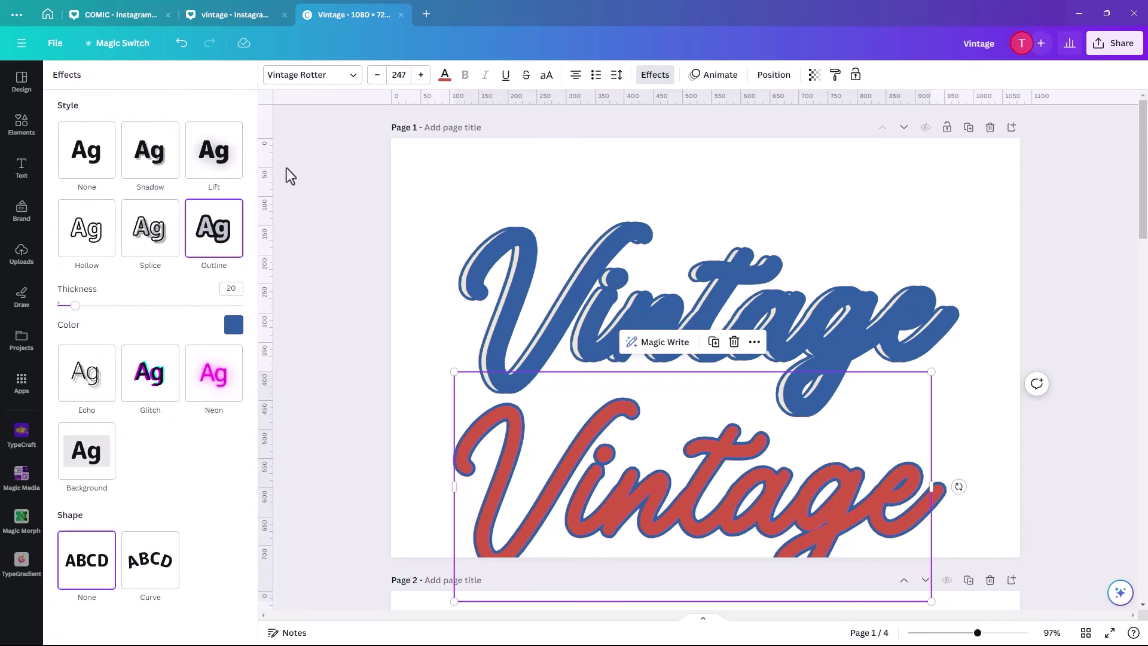
{"action": "left_click", "coordinate": [234, 325]}
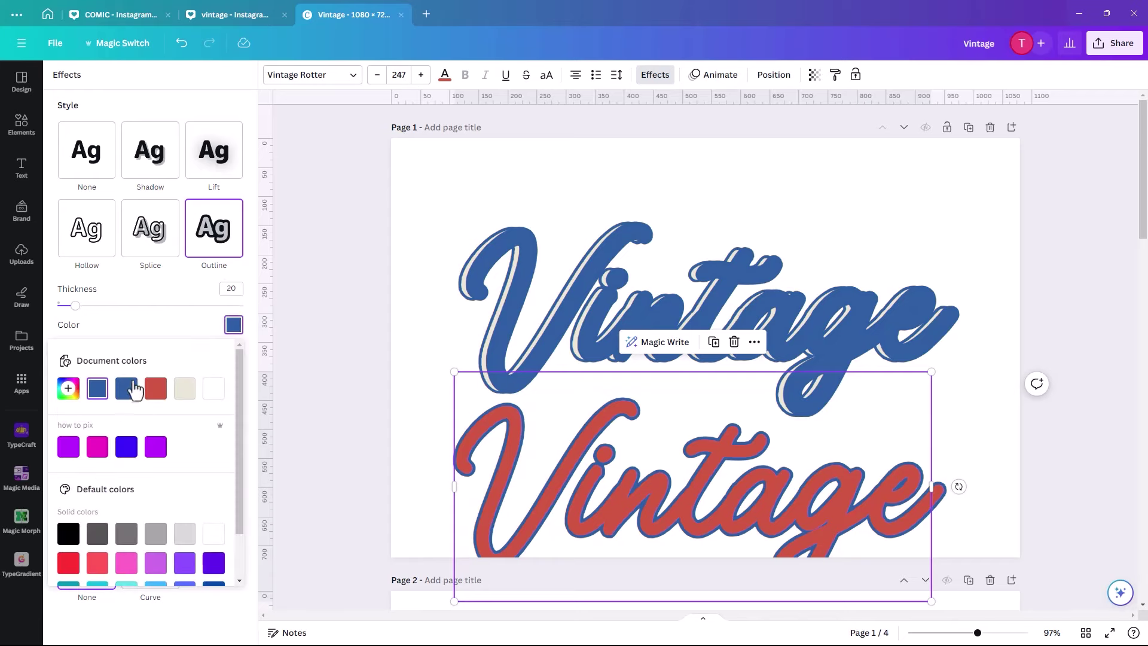
{"action": "left_click", "coordinate": [155, 390]}
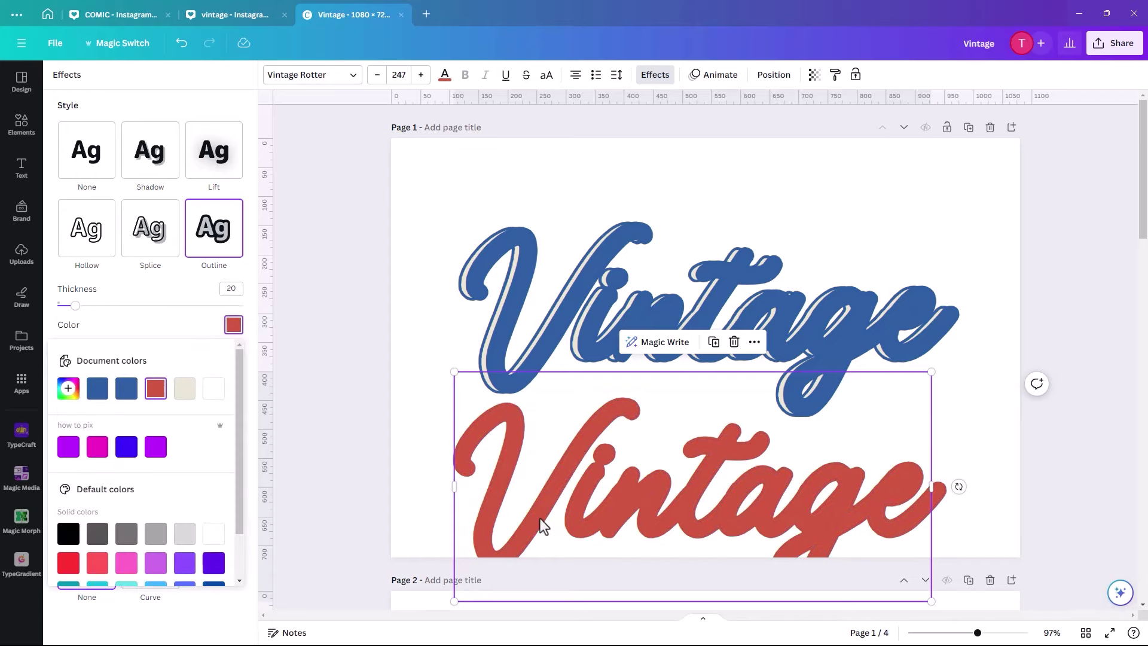
{"action": "left_click_drag", "start_coordinate": [540, 518], "coordinate": [554, 341]}
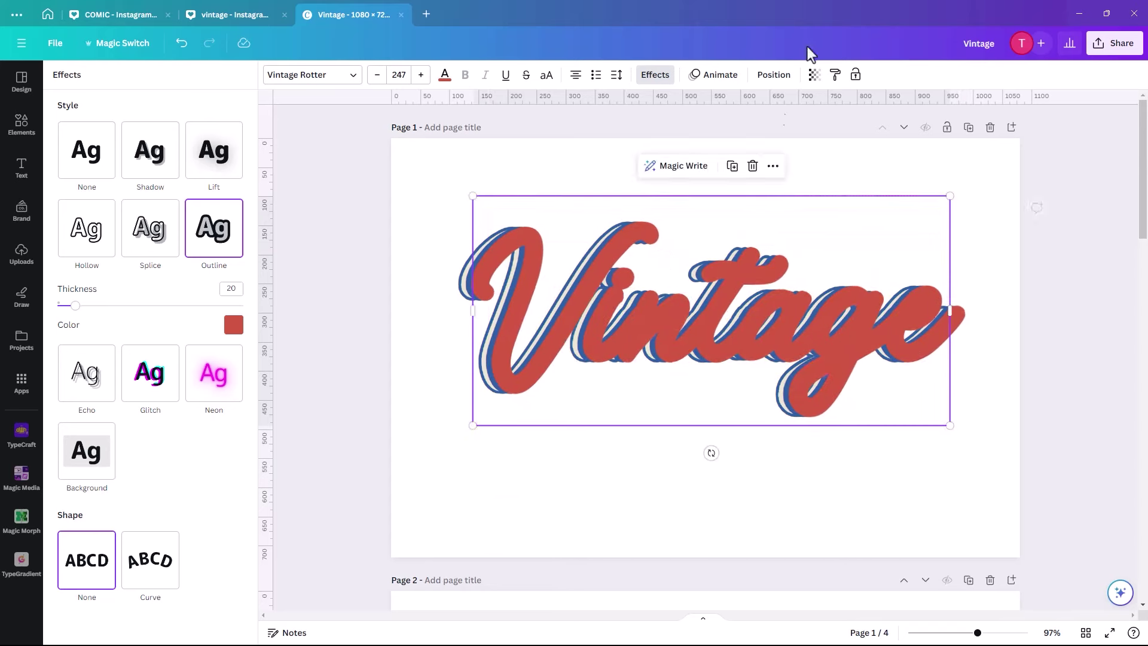
Reorder the Vintage layers with beige on top, blue in the middle and red at the back, and remove one extra page
{"action": "left_click", "coordinate": [776, 76]}
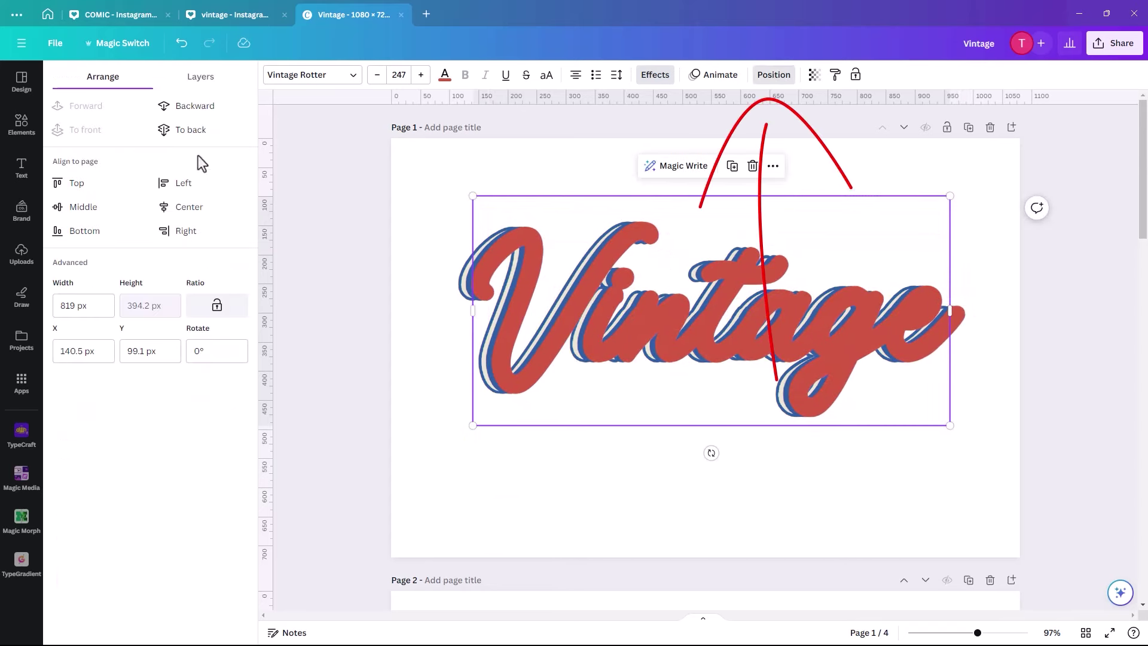
{"action": "left_click", "coordinate": [203, 86]}
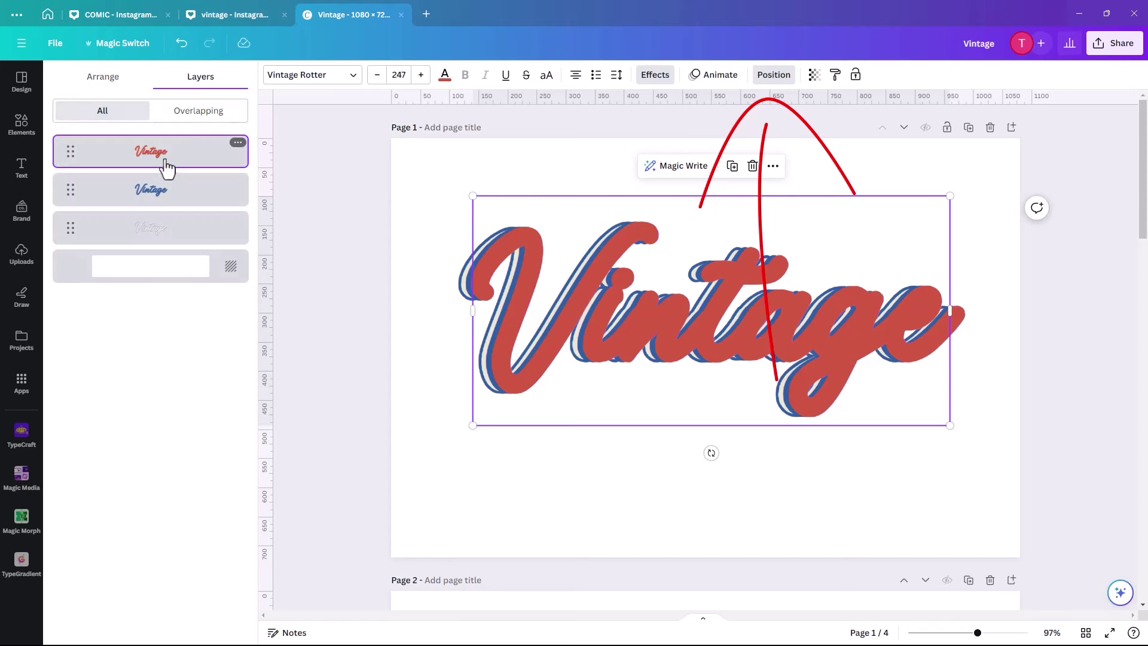
{"action": "left_click_drag", "start_coordinate": [163, 165], "coordinate": [167, 236]}
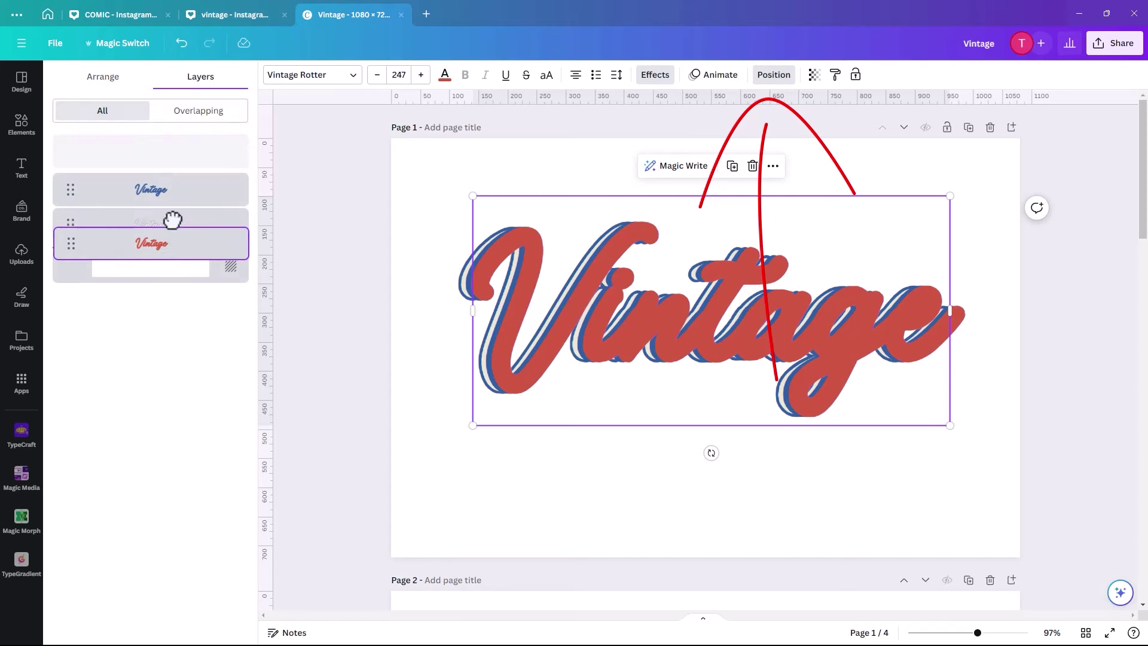
{"action": "left_click_drag", "start_coordinate": [163, 153], "coordinate": [159, 205]}
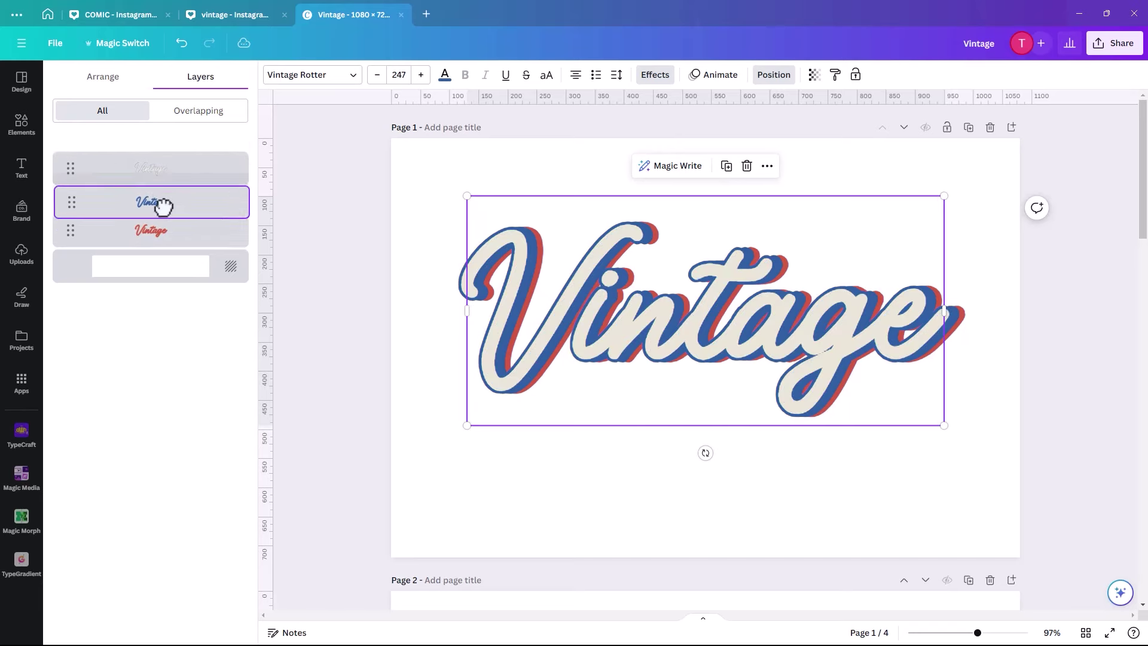
{"action": "left_click", "coordinate": [407, 379]}
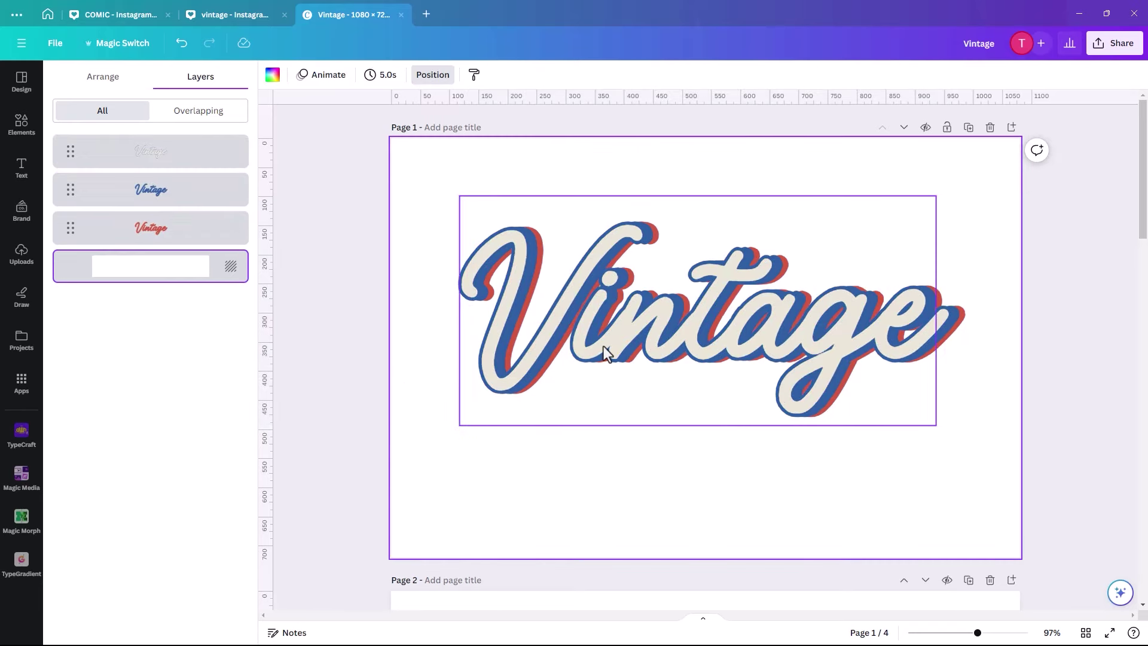
{"action": "key", "text": "Delete"}
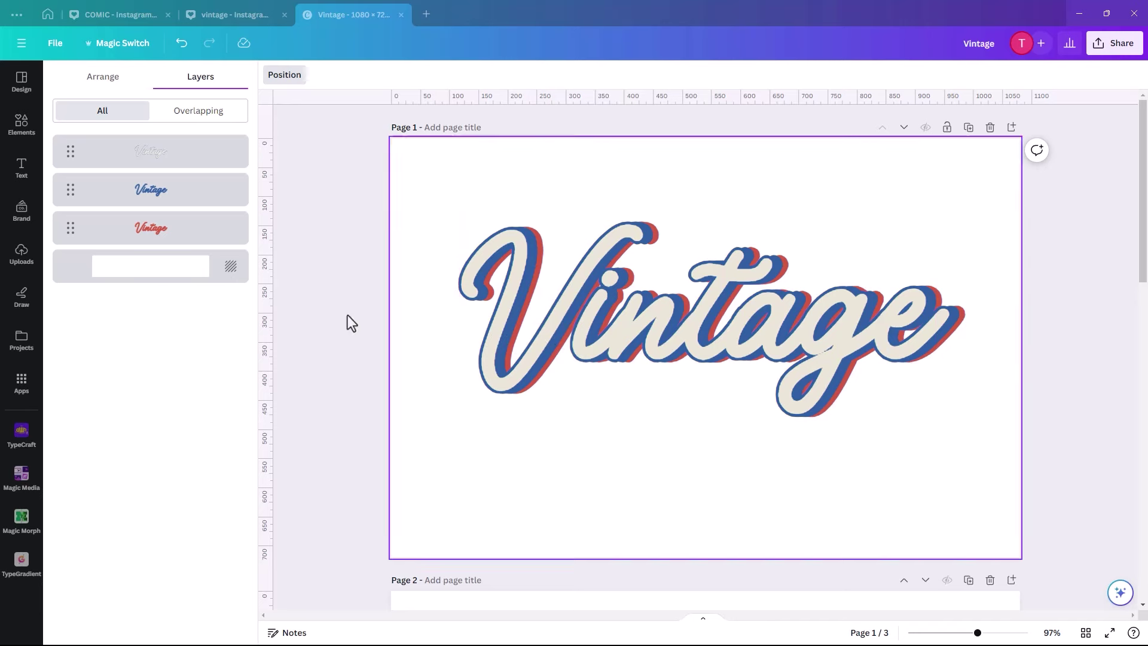
Duplicate the beige Vintage text, move the copy to the middle of page 2 and fill it with the yellow photo colour
{"action": "left_click", "coordinate": [876, 360]}
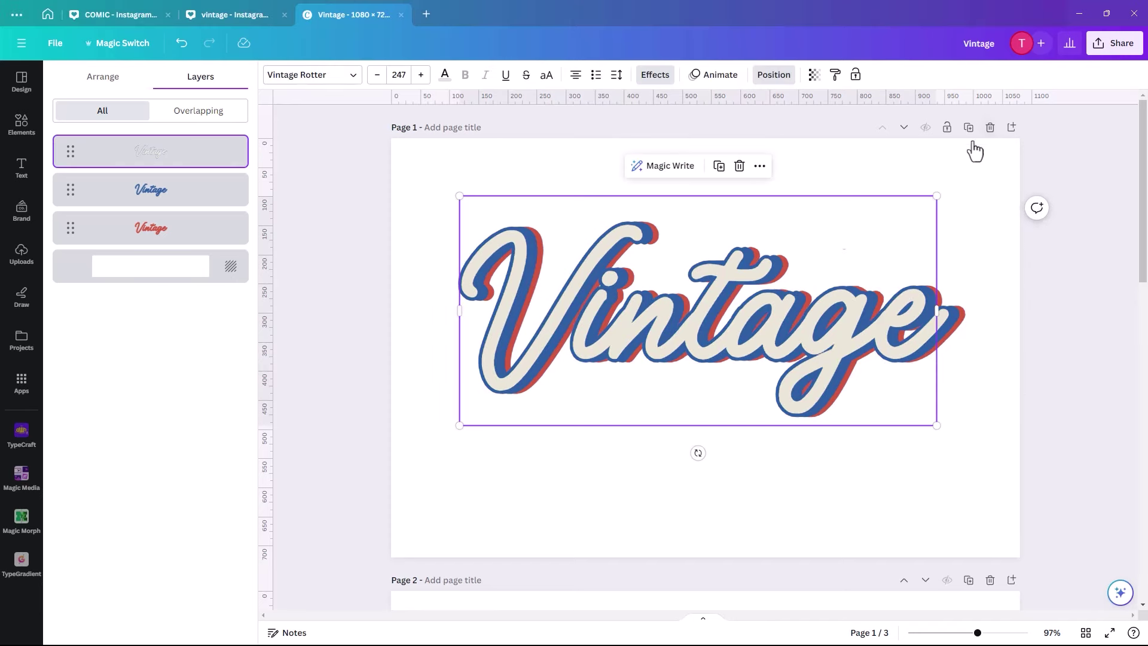
{"action": "left_click", "coordinate": [718, 168]}
{"action": "scroll", "coordinate": [717, 335], "scroll_direction": "down", "scroll_amount": 3}
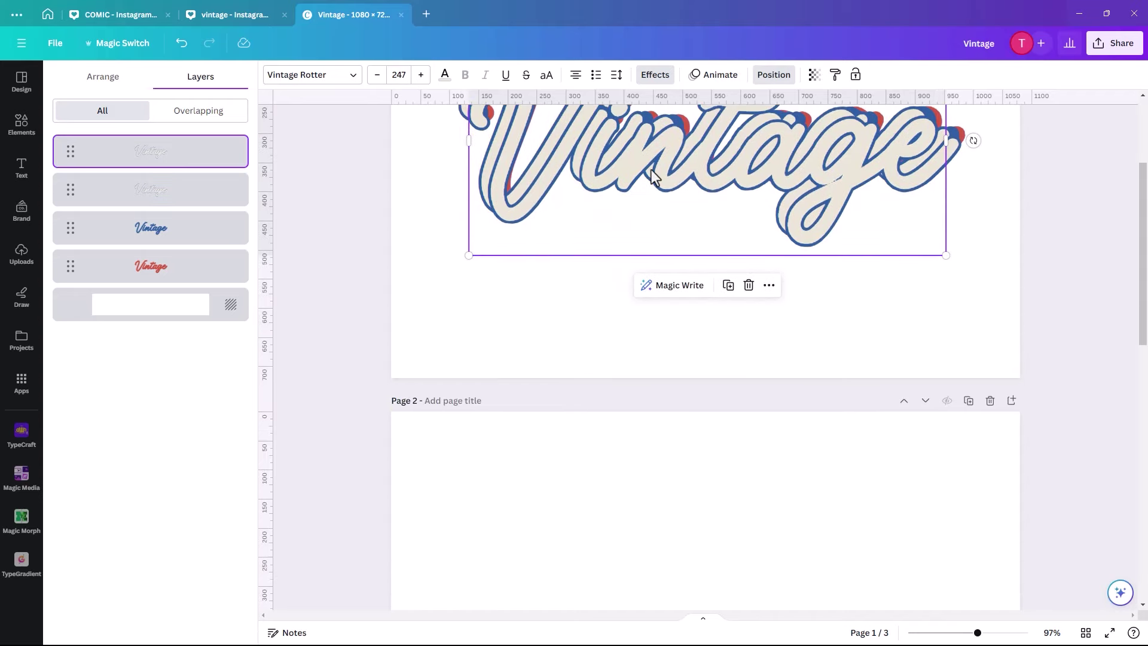
{"action": "left_click_drag", "start_coordinate": [653, 176], "coordinate": [620, 557]}
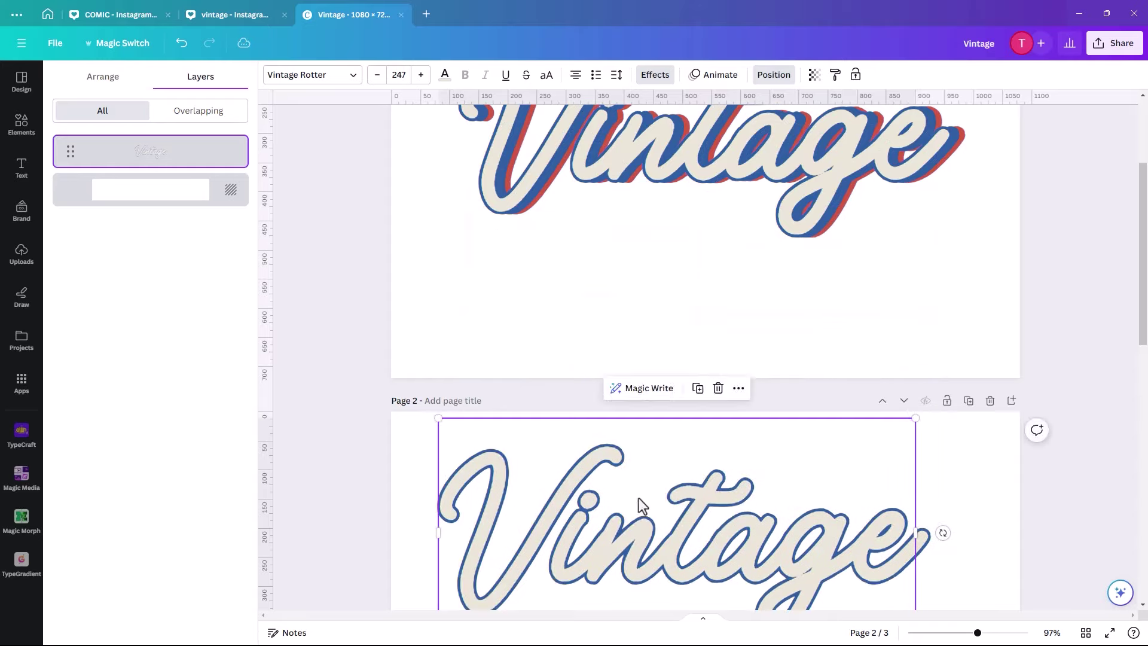
{"action": "scroll", "coordinate": [637, 317], "scroll_direction": "down", "scroll_amount": 5}
{"action": "left_click_drag", "start_coordinate": [654, 308], "coordinate": [666, 358]}
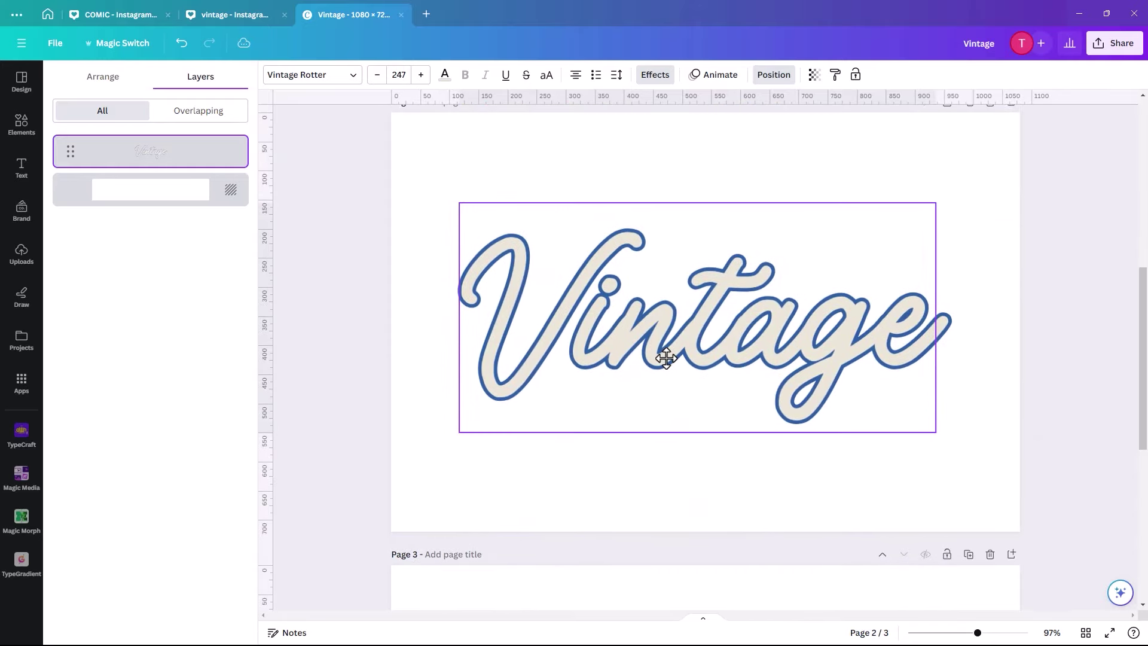
{"action": "left_click", "coordinate": [444, 74]}
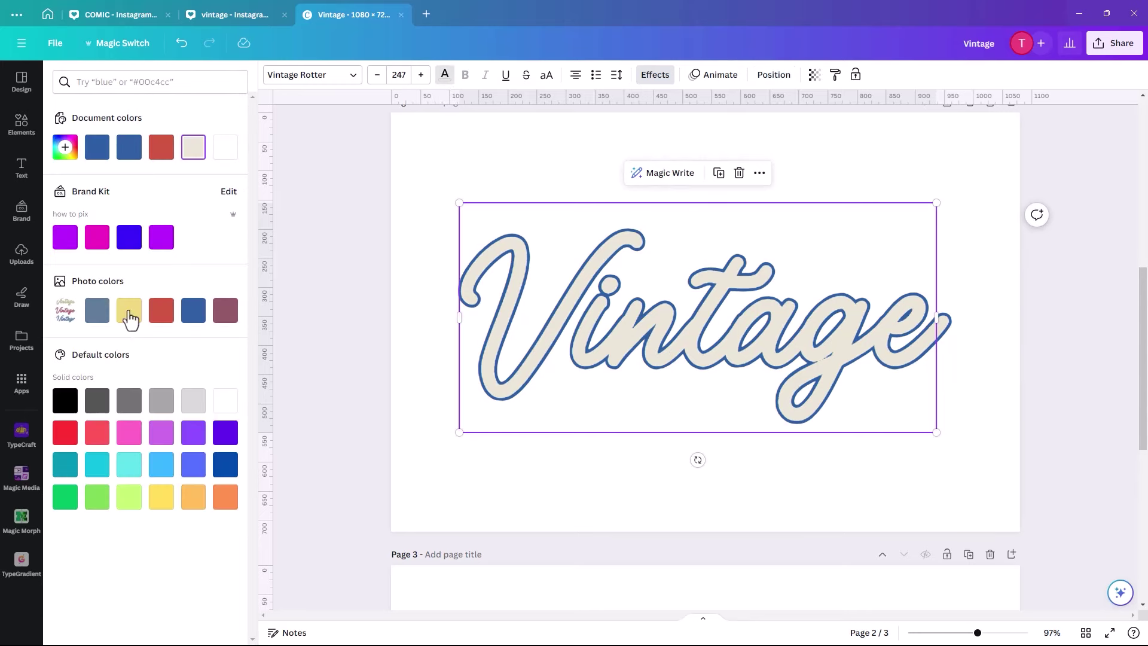
{"action": "left_click", "coordinate": [129, 318]}
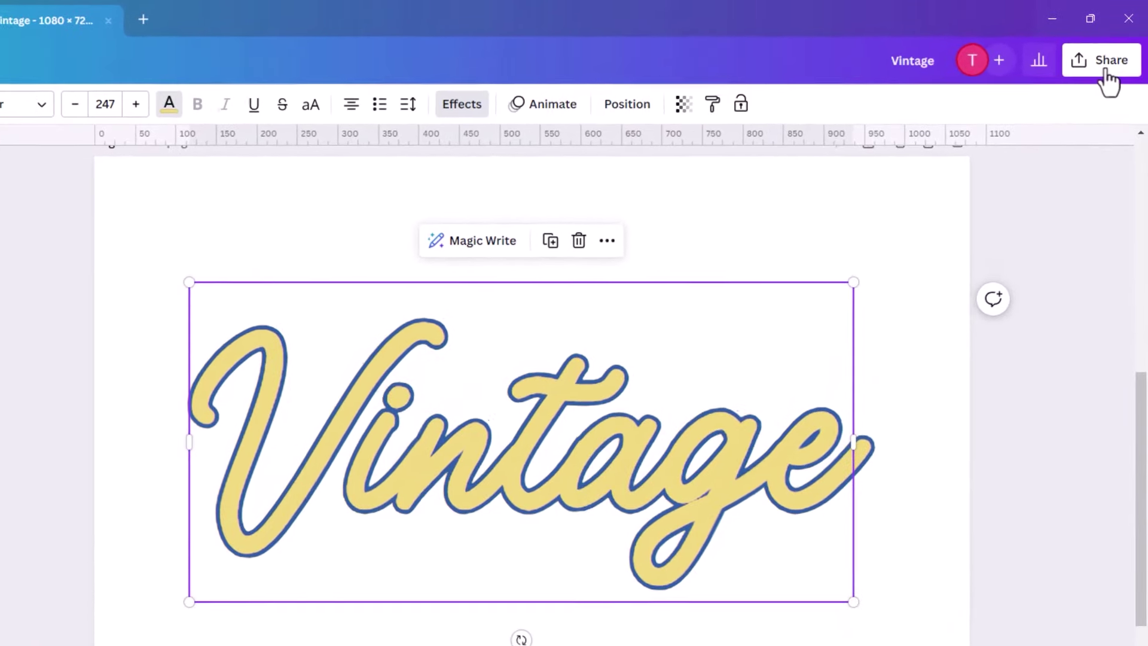
Set up a PNG download of page 2 only, with a transparent background
{"action": "left_click", "coordinate": [1117, 49]}
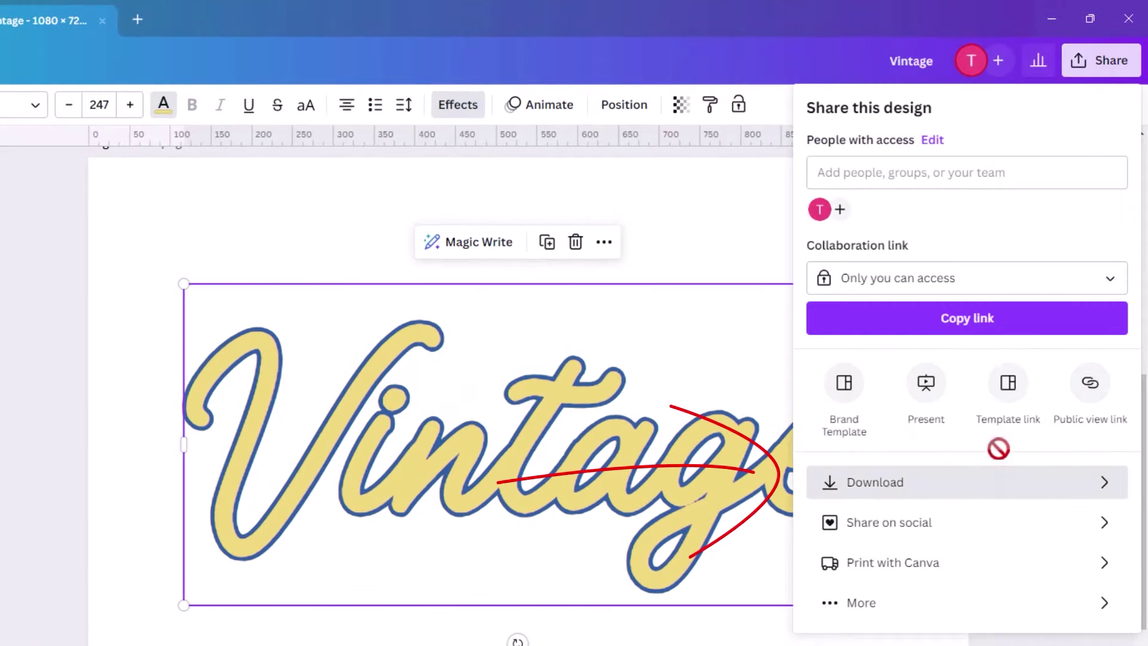
{"action": "left_click", "coordinate": [998, 482]}
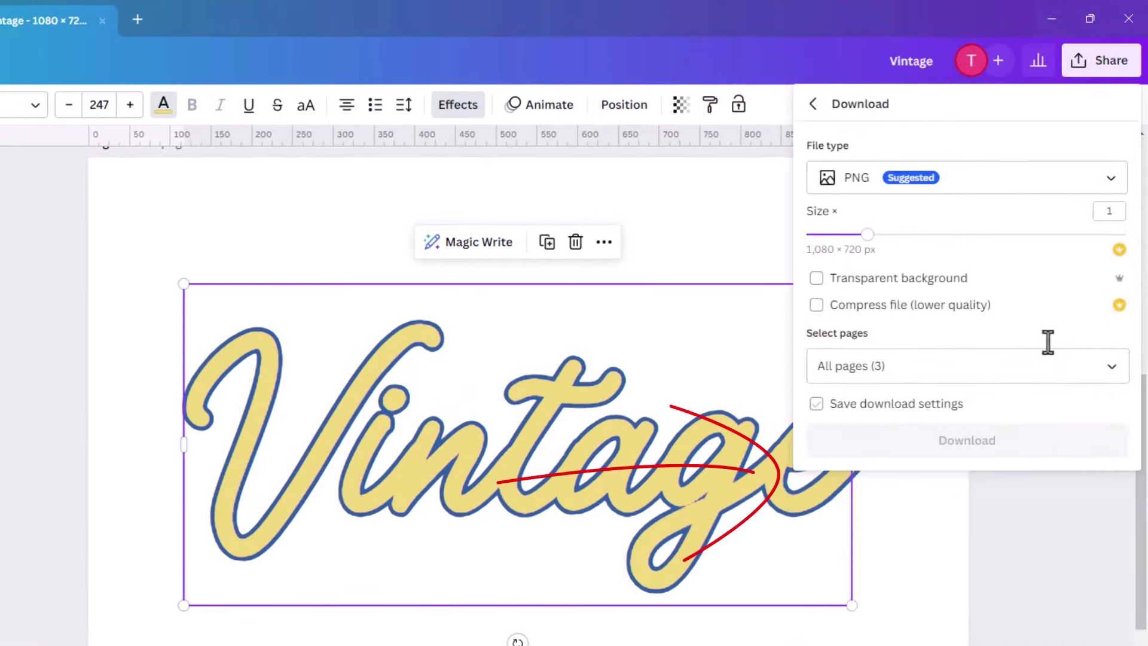
{"action": "left_click", "coordinate": [1108, 374]}
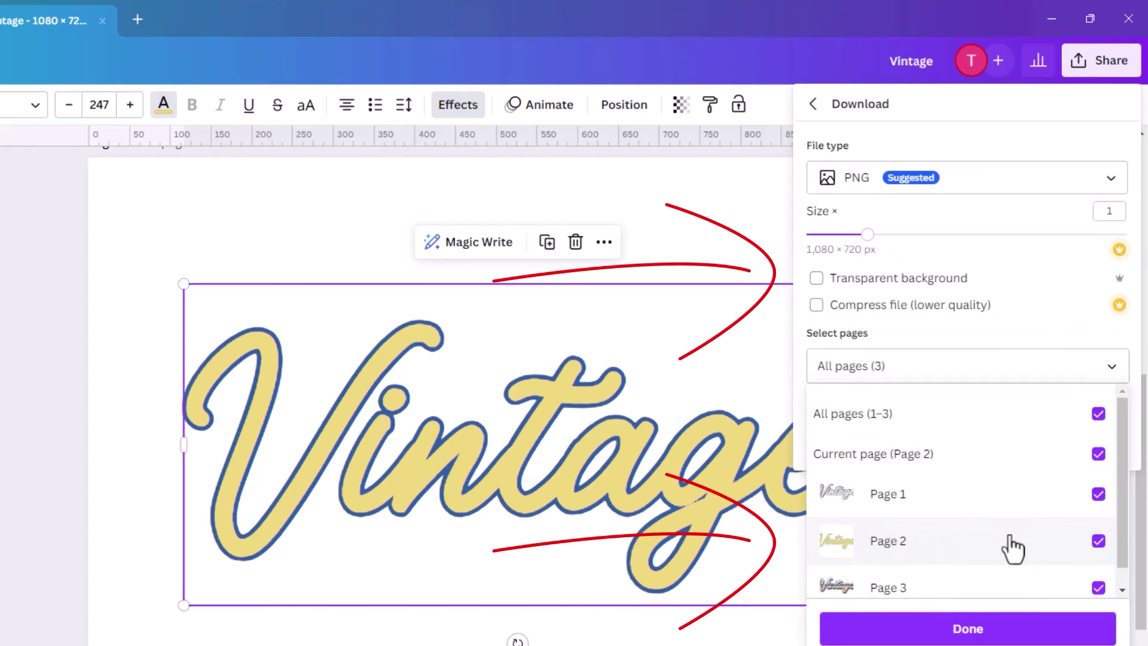
{"action": "left_click", "coordinate": [1098, 414]}
{"action": "left_click", "coordinate": [1098, 541]}
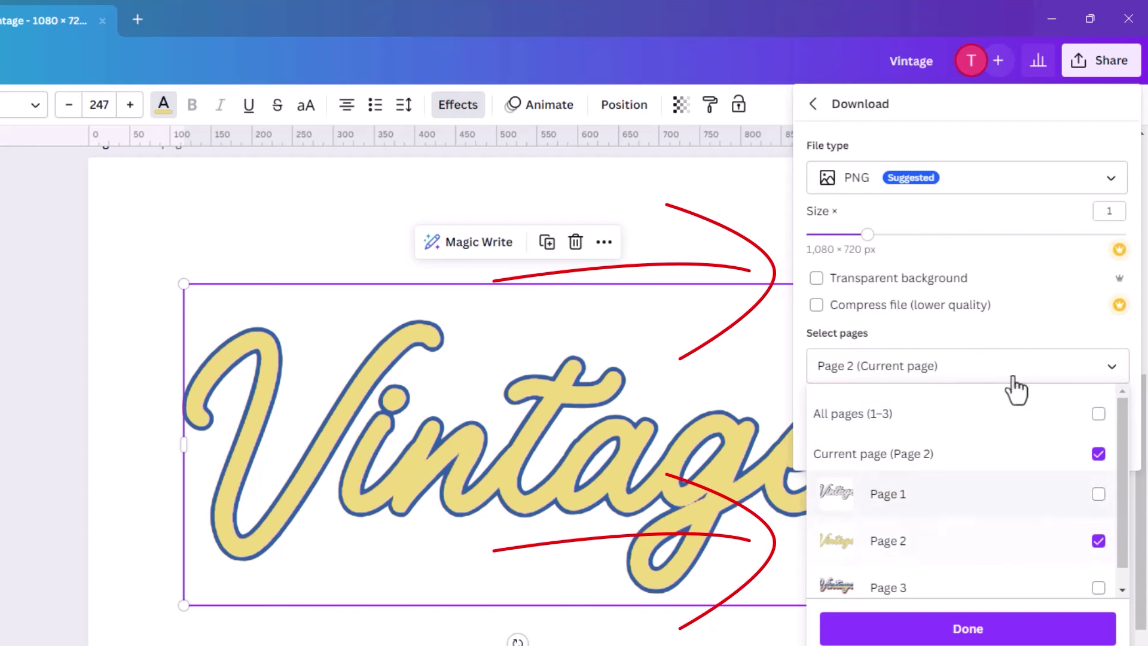
{"action": "left_click", "coordinate": [816, 279]}
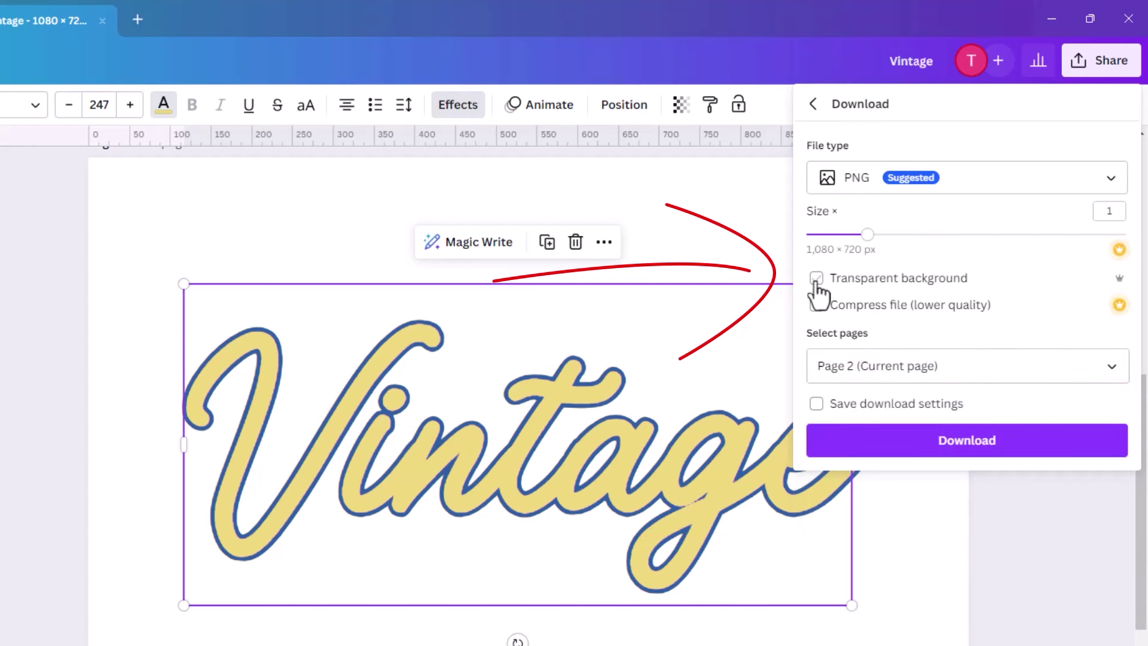
{"action": "left_click", "coordinate": [816, 279]}
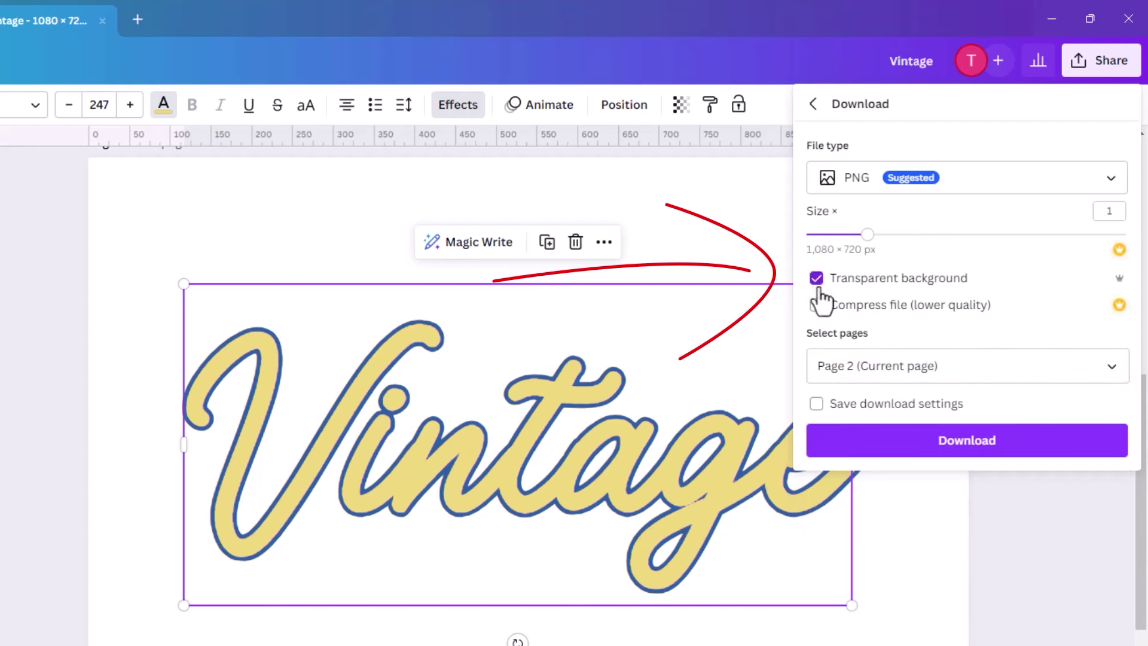
Download the page and save the image in Downloads as vintageyell
{"action": "left_click", "coordinate": [952, 447]}
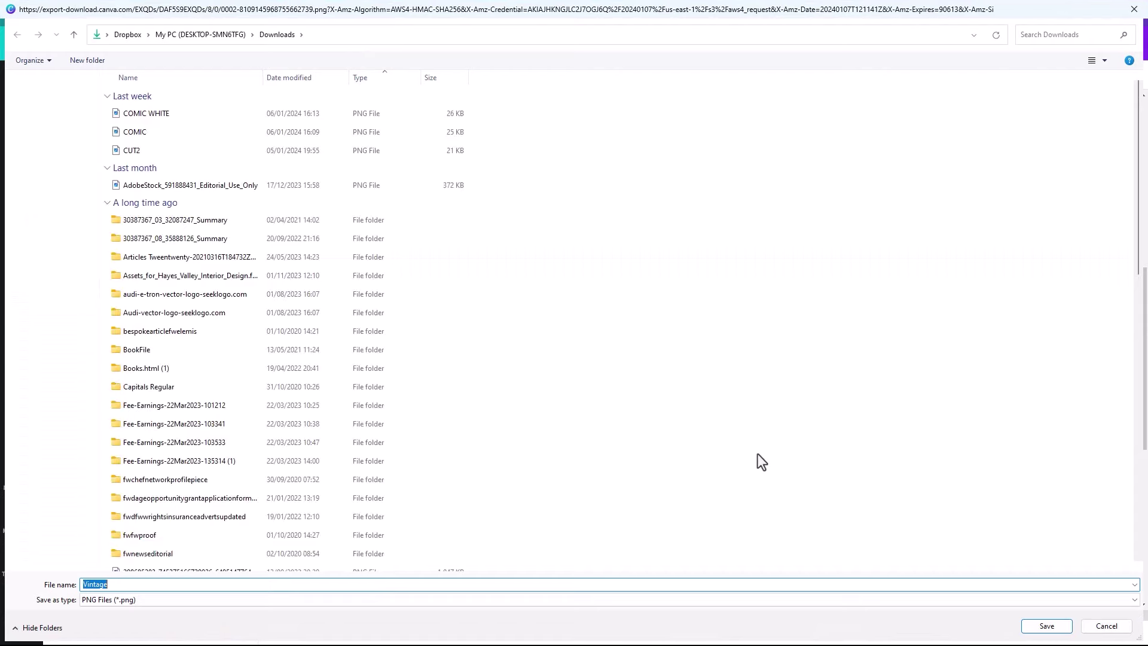
{"action": "type", "text": "vintag"}
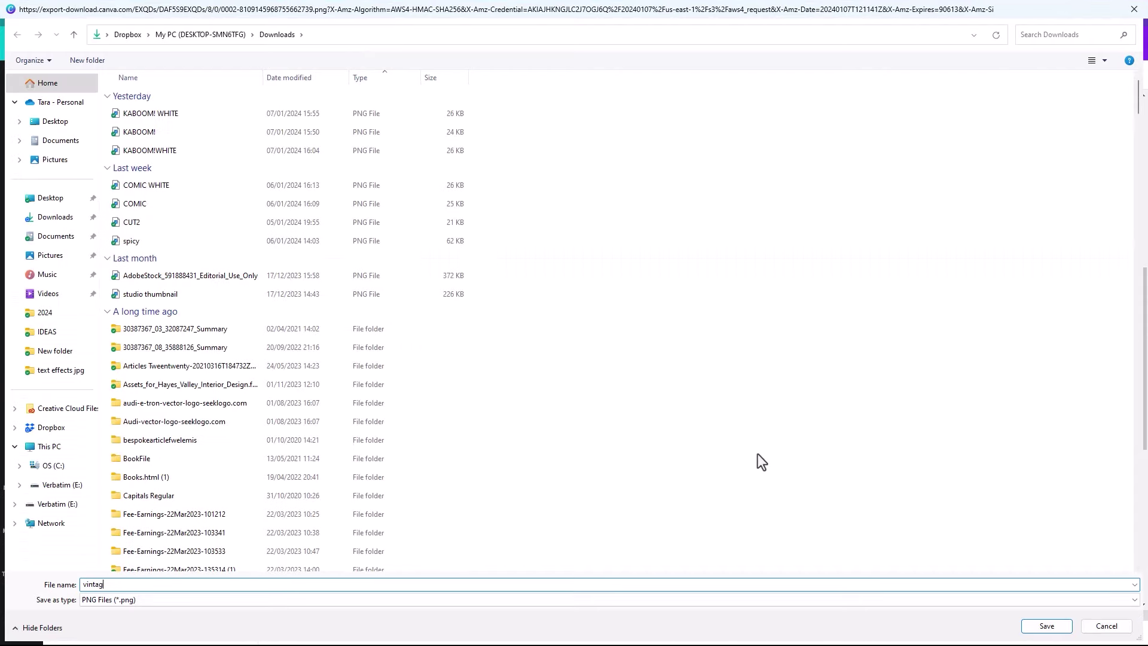
{"action": "type", "text": "eyell"}
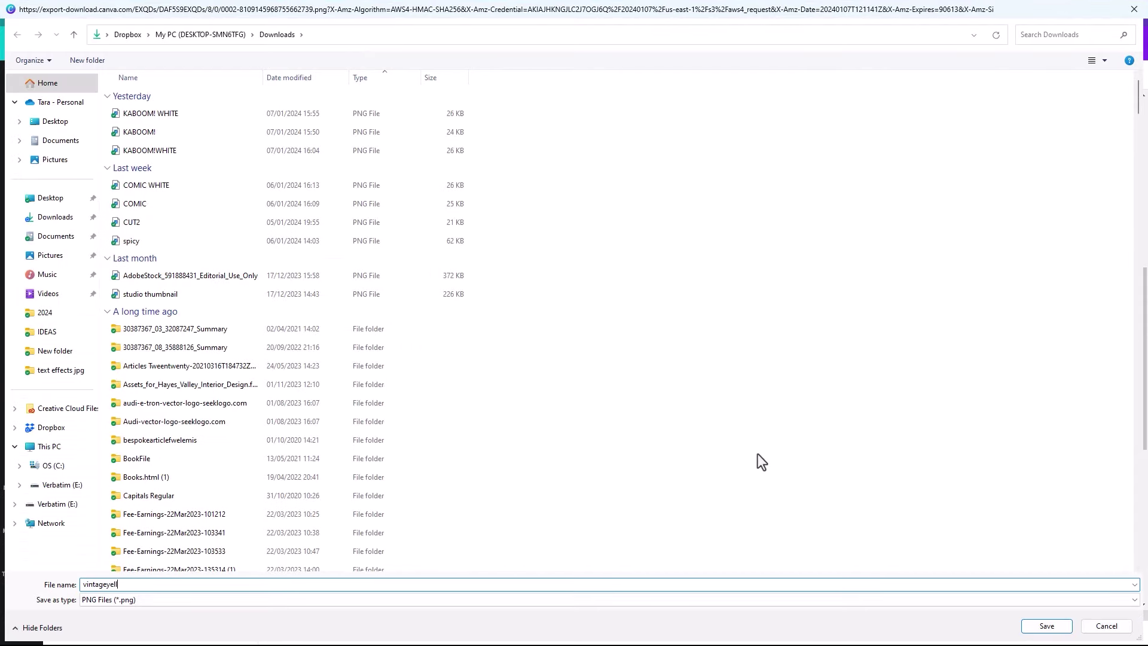
{"action": "left_click", "coordinate": [1046, 626]}
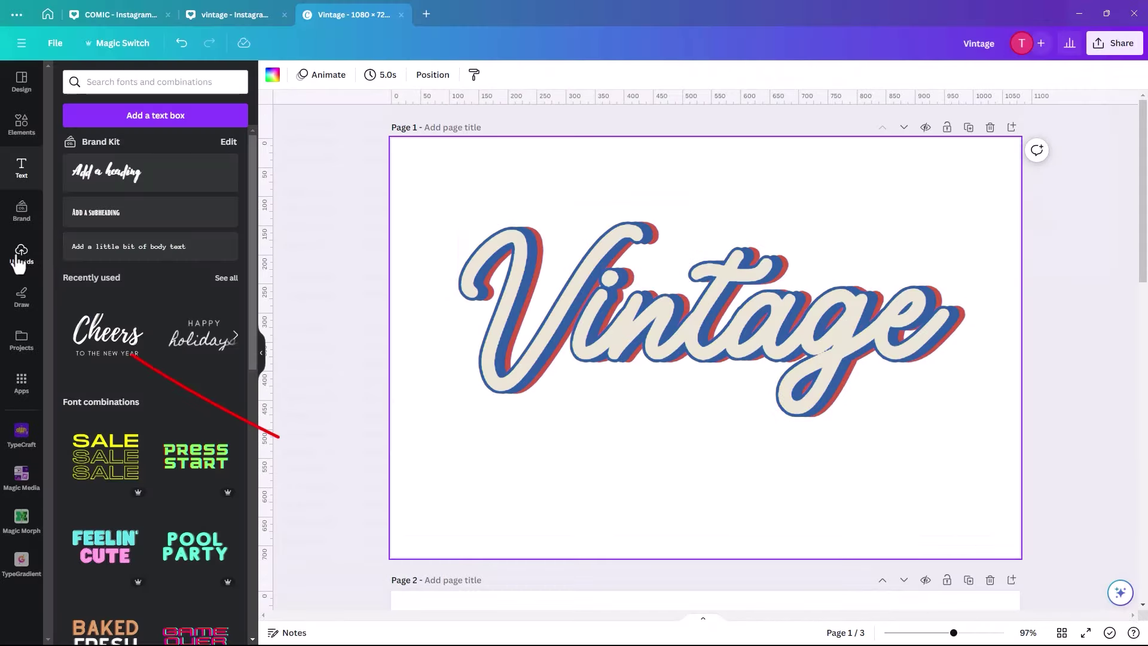
Upload the vintageyell PNG from the Downloads folder to the design's image uploads
{"action": "left_click", "coordinate": [21, 254]}
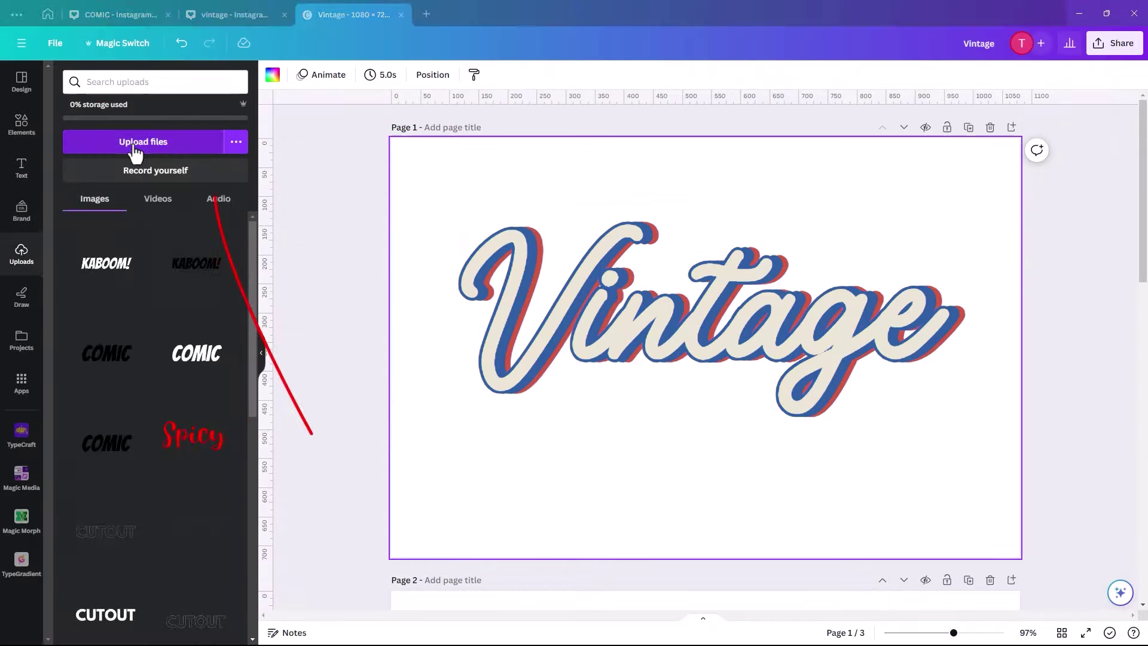
{"action": "left_click", "coordinate": [135, 150]}
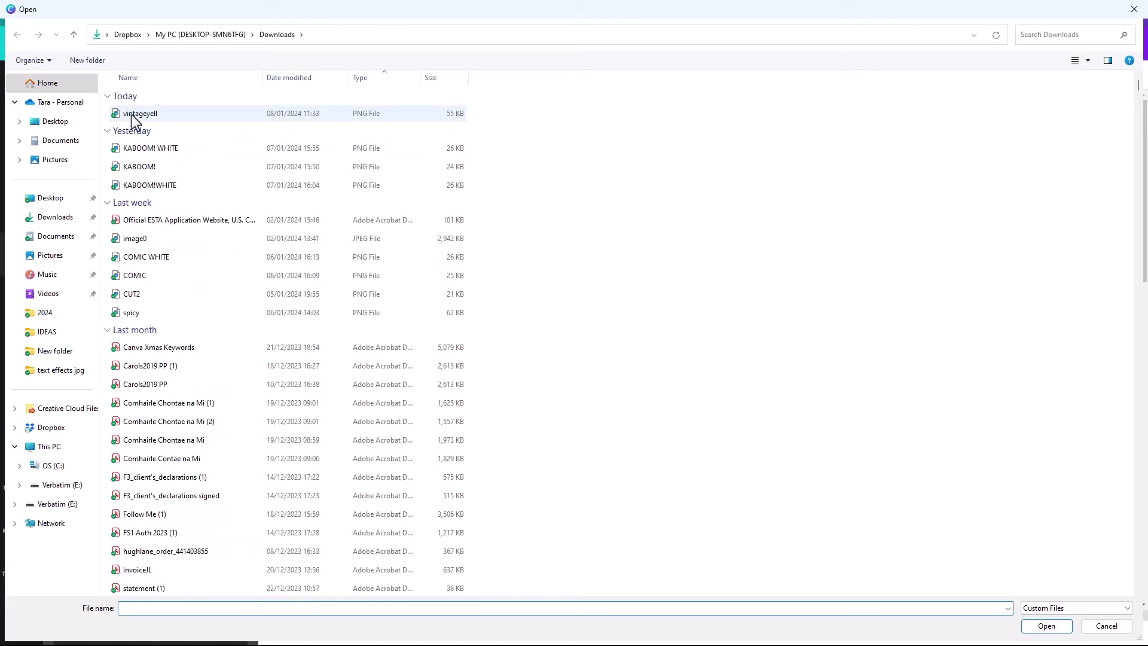
{"action": "left_click", "coordinate": [132, 115]}
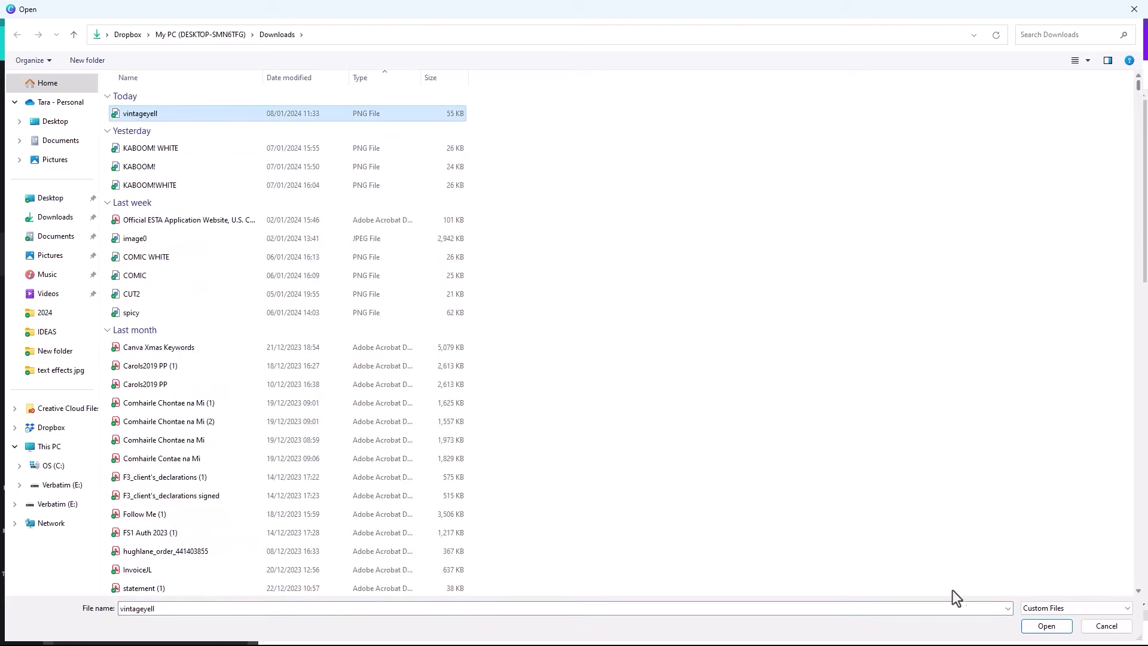
{"action": "left_click", "coordinate": [1041, 625]}
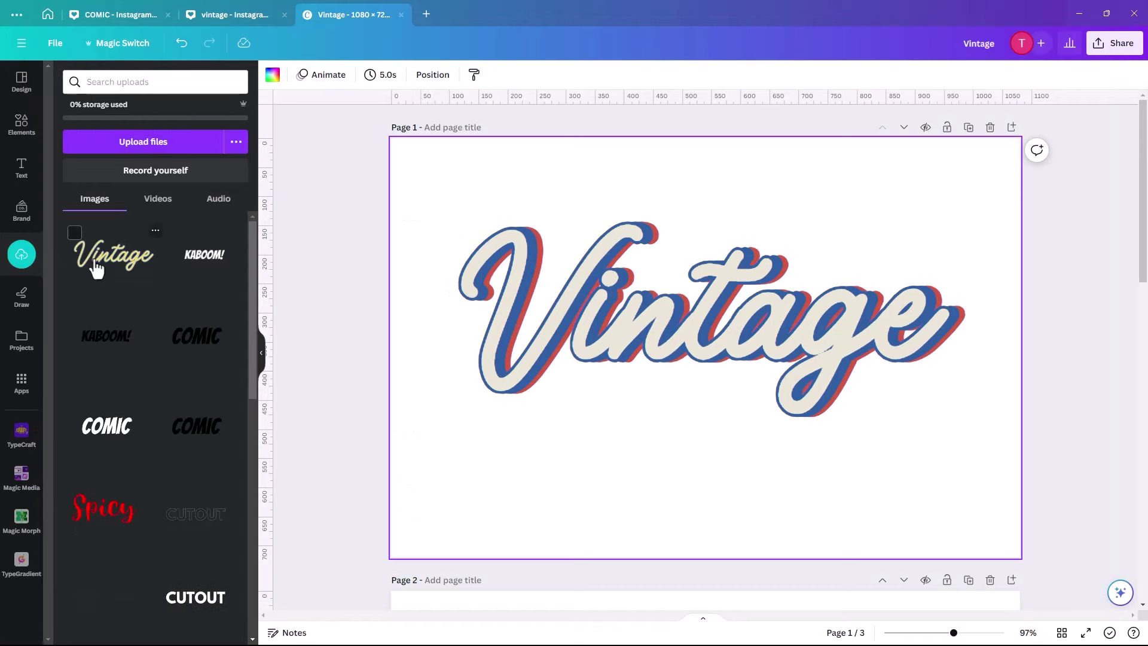
Place the uploaded yellow Vintage image on page 1, enlarge it to the page size and align it exactly over the beige text
{"action": "left_click", "coordinate": [101, 266]}
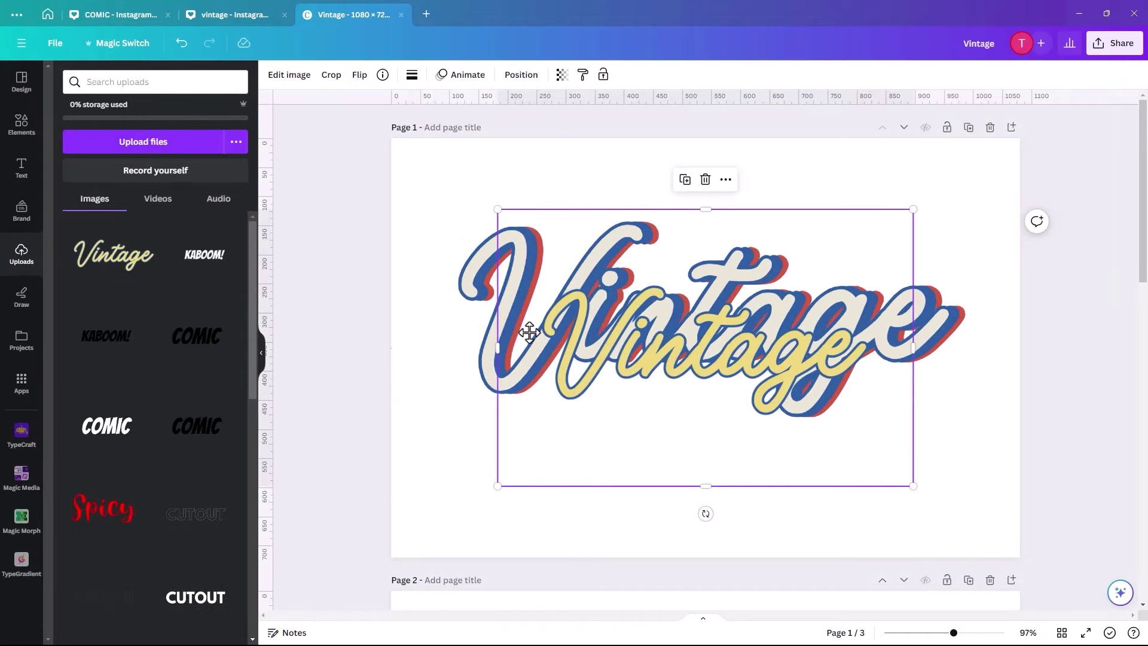
{"action": "left_click_drag", "start_coordinate": [529, 332], "coordinate": [464, 312]}
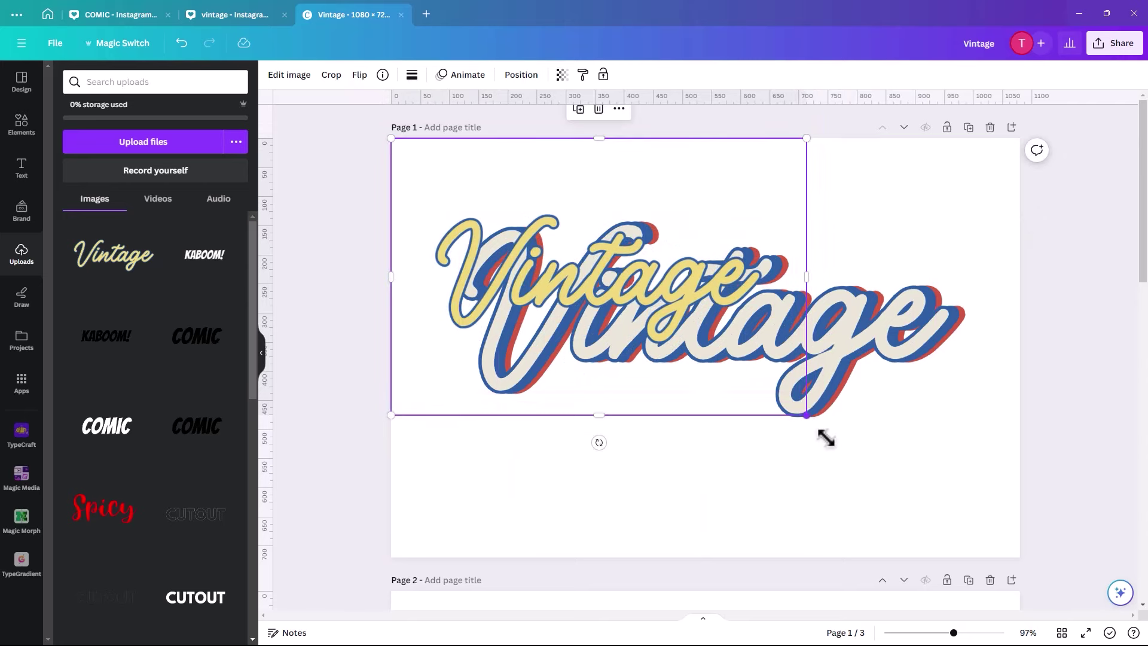
{"action": "left_click_drag", "start_coordinate": [825, 439], "coordinate": [1016, 562]}
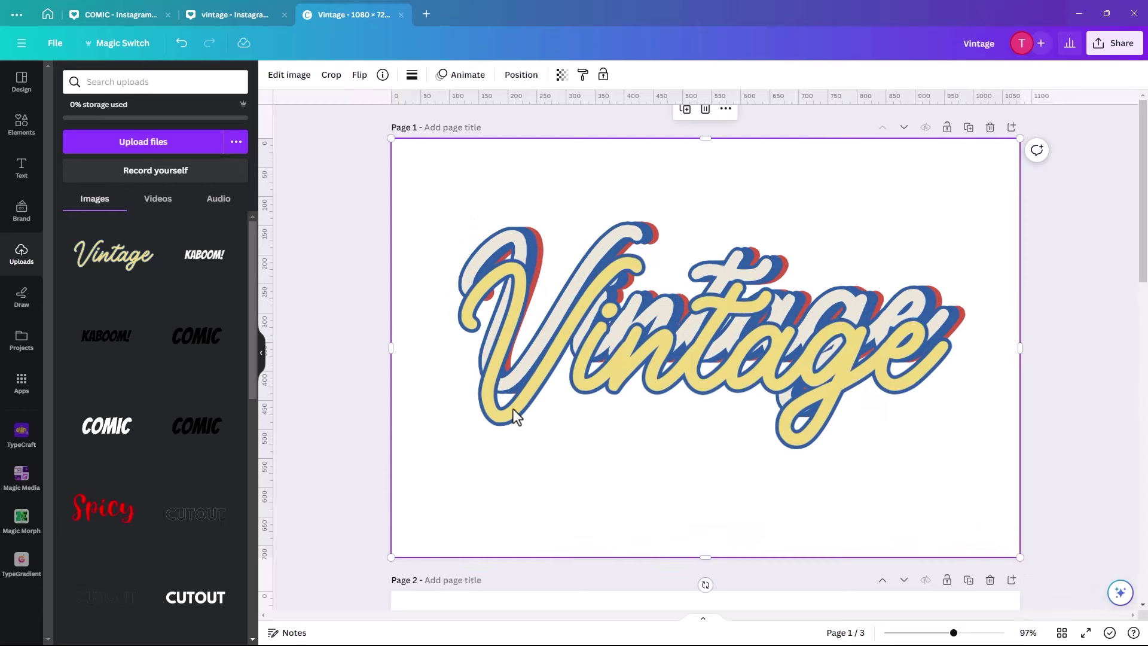
{"action": "left_click_drag", "start_coordinate": [513, 409], "coordinate": [515, 380]}
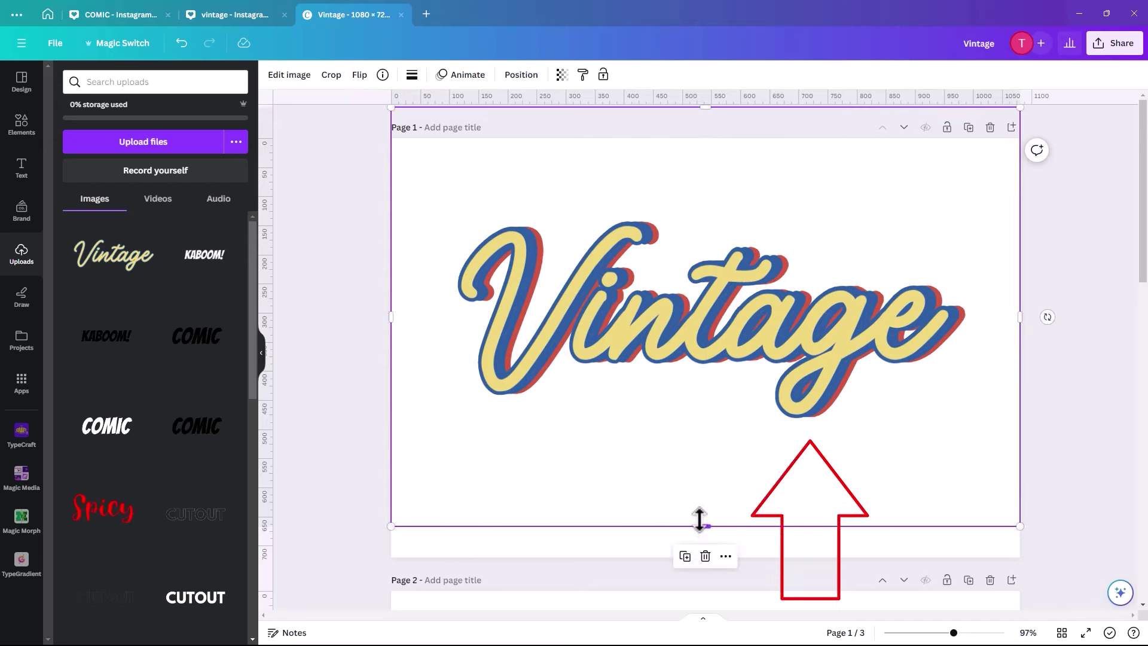
Crop the yellow image from below and above so that it covers only the lower part of the Vintage lettering
{"action": "left_click_drag", "start_coordinate": [695, 523], "coordinate": [698, 425]}
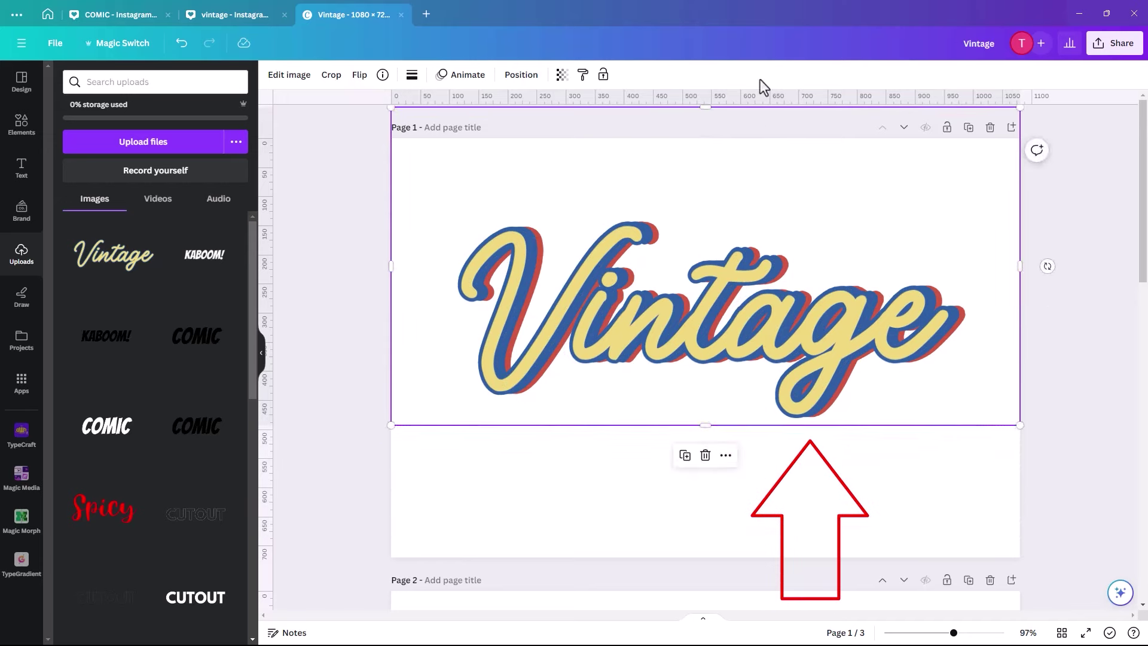
{"action": "left_click_drag", "start_coordinate": [706, 122], "coordinate": [701, 335]}
{"action": "left_click", "coordinate": [647, 478]}
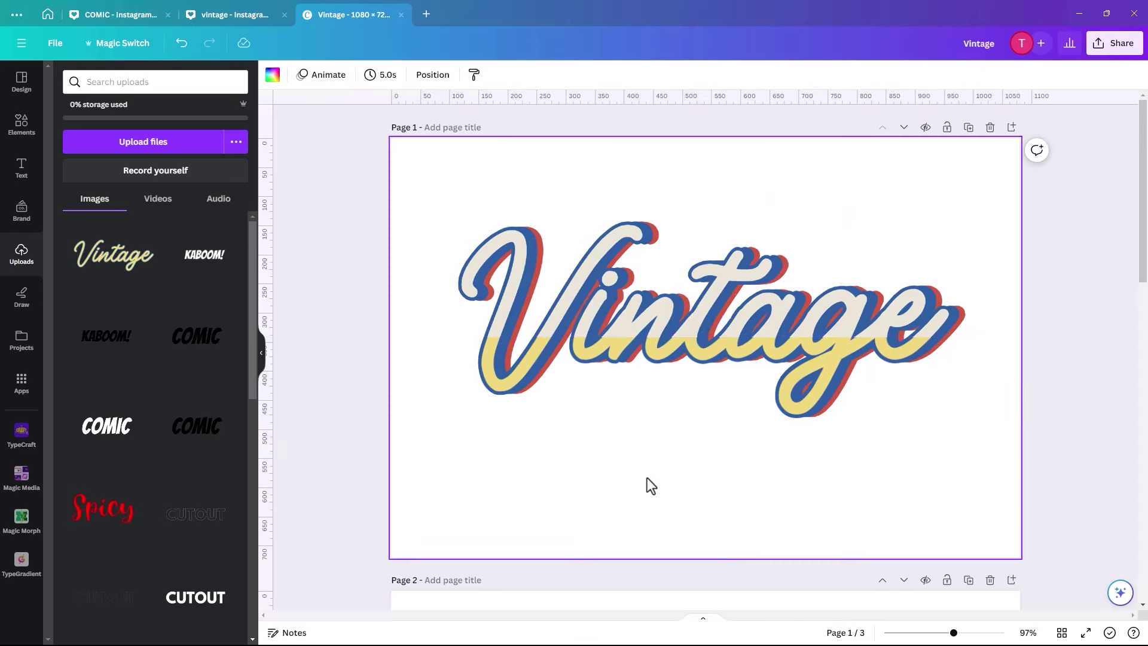
Recolour the yellow Vintage text on page 2 with the document's blue, matching its outline
{"action": "scroll", "coordinate": [646, 478], "scroll_direction": "down", "scroll_amount": 6}
{"action": "left_click", "coordinate": [633, 455]}
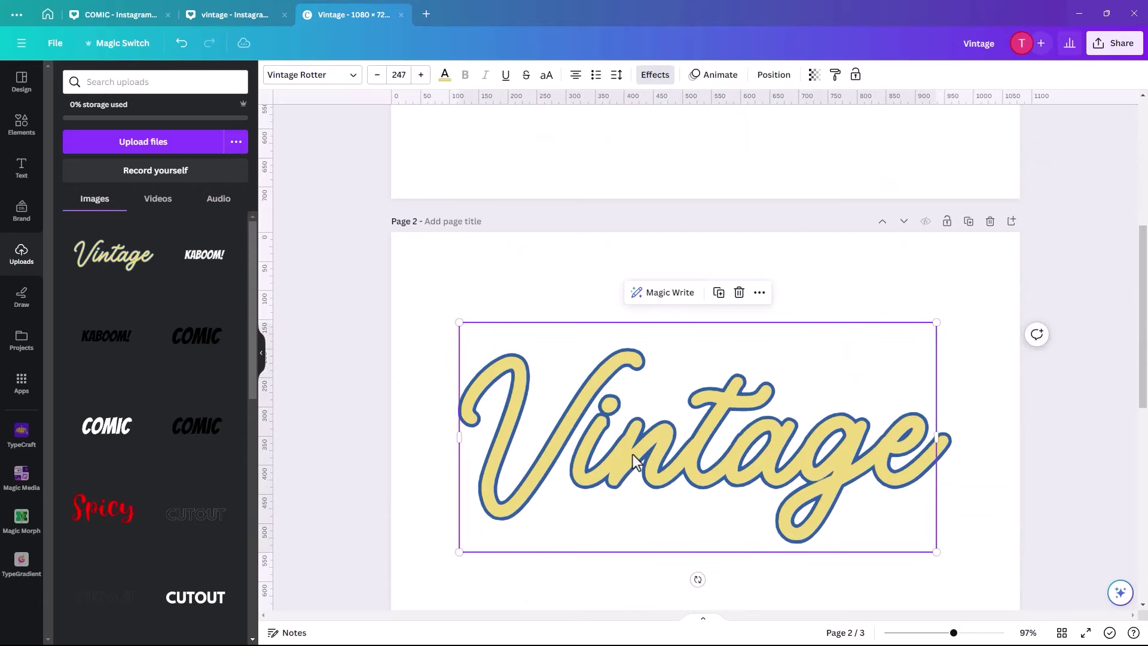
{"action": "scroll", "coordinate": [648, 379], "scroll_direction": "up", "scroll_amount": 4}
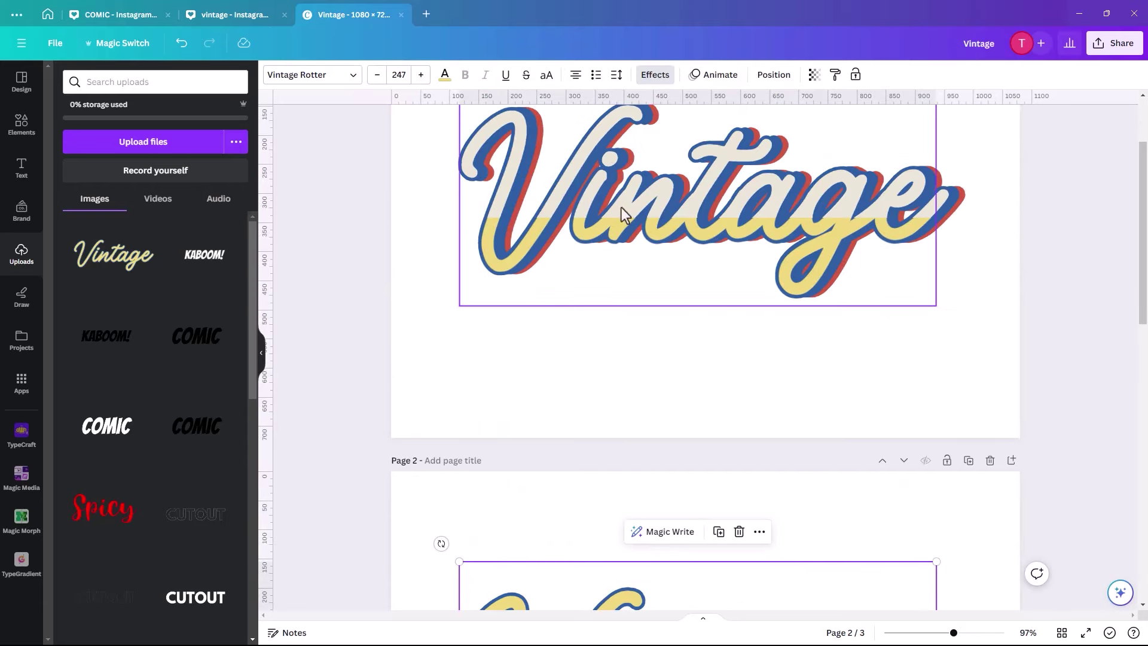
{"action": "scroll", "coordinate": [639, 407], "scroll_direction": "down", "scroll_amount": 6}
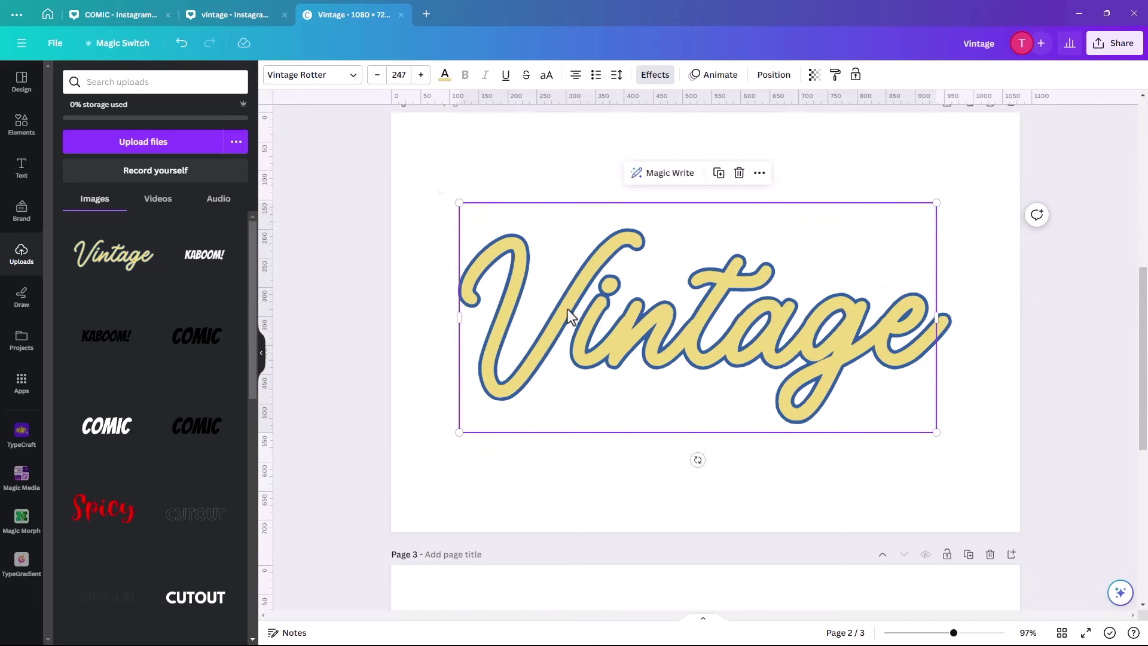
{"action": "double_click", "coordinate": [631, 356]}
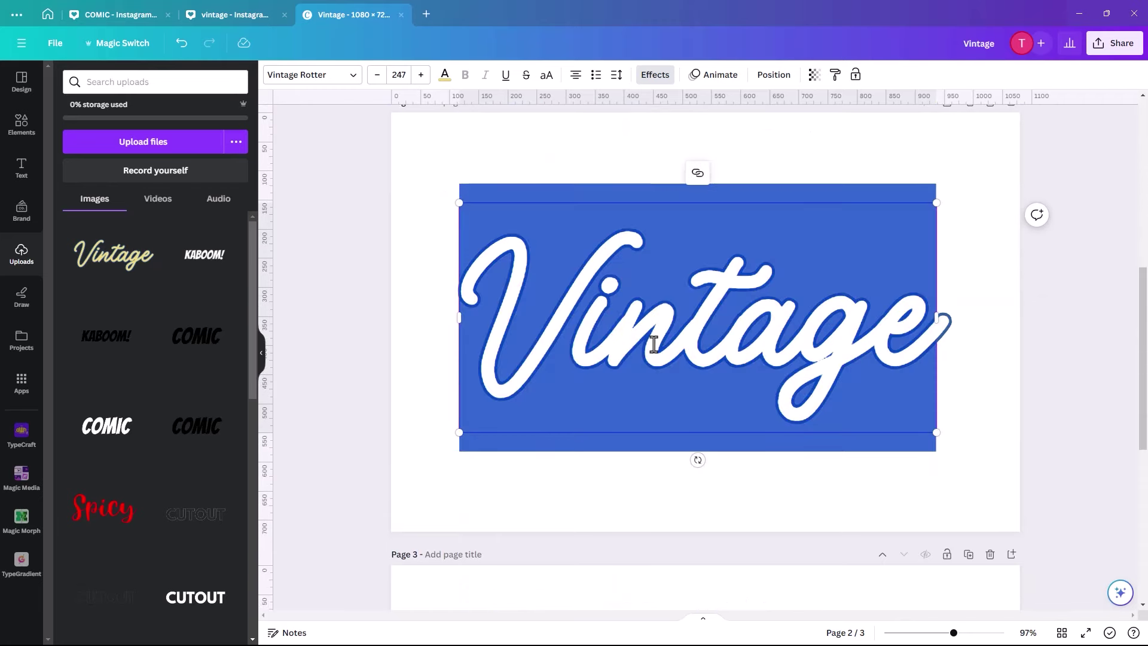
{"action": "left_click", "coordinate": [443, 74]}
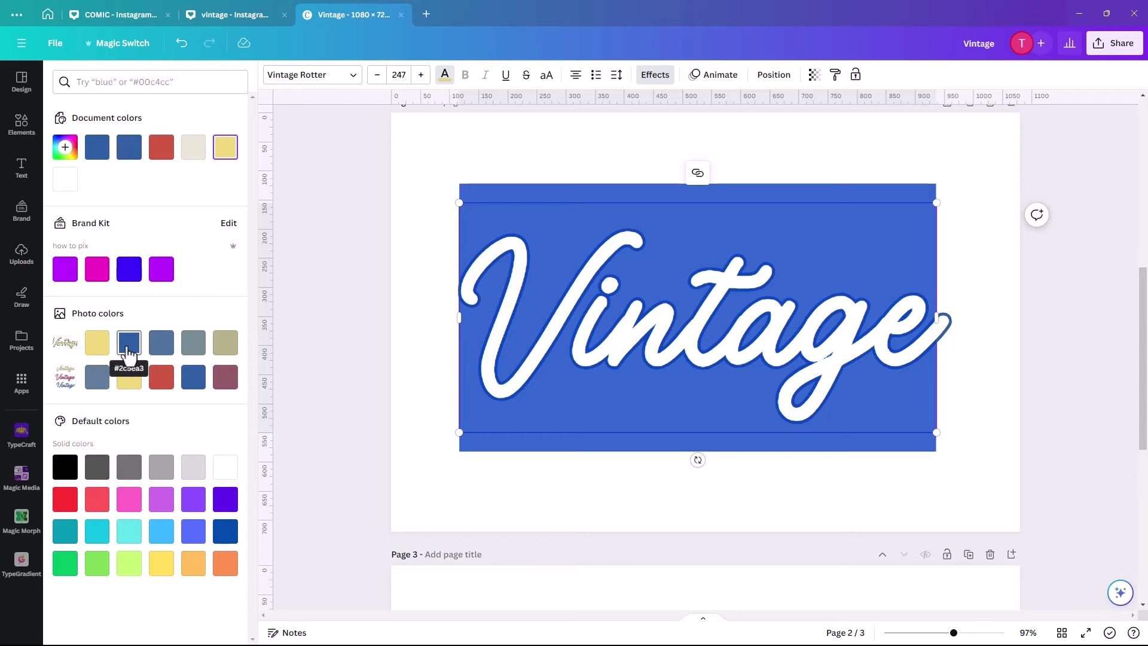
{"action": "left_click", "coordinate": [129, 157]}
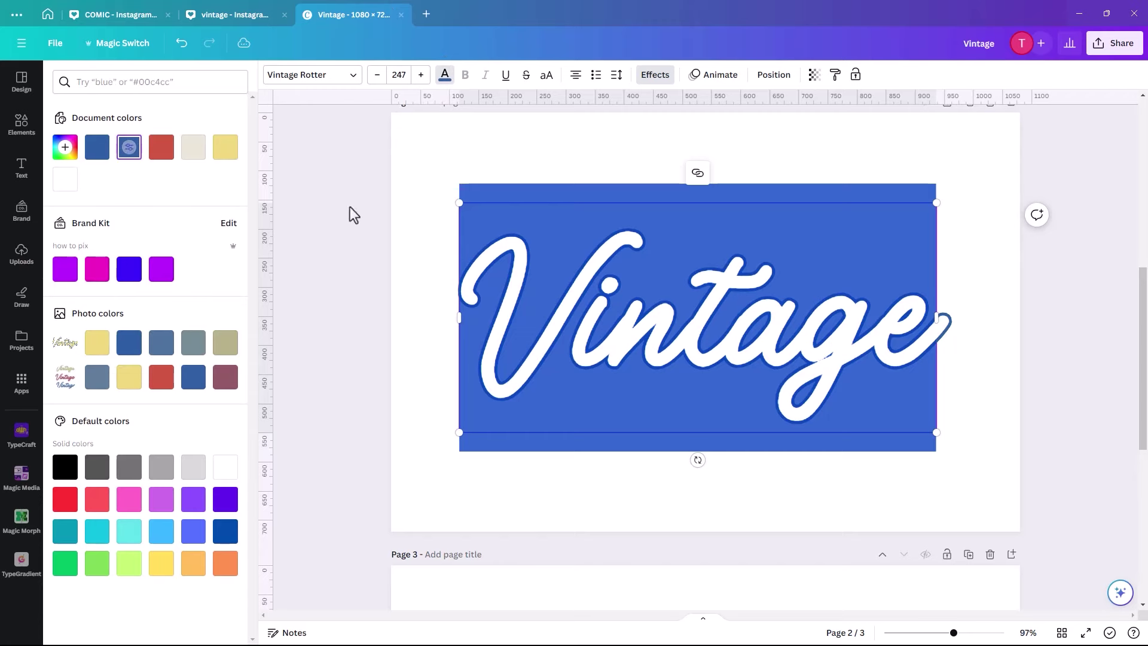
{"action": "left_click", "coordinate": [442, 294]}
Set up a PNG download of page 2 only, with a transparent background
{"action": "left_click", "coordinate": [1113, 44]}
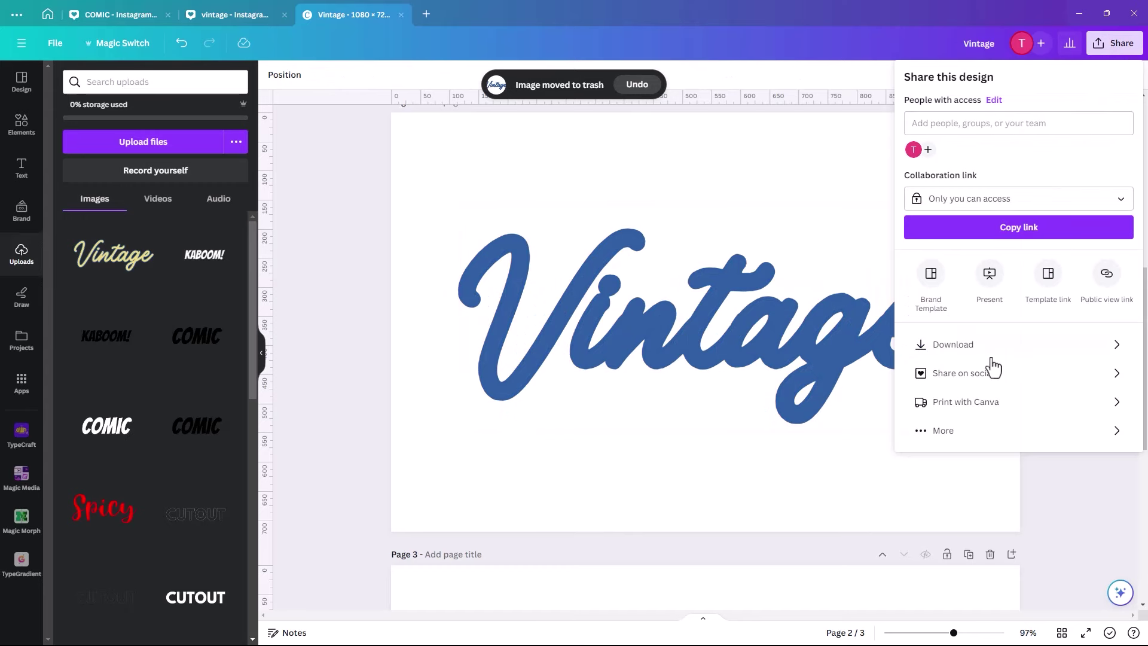
{"action": "left_click", "coordinate": [975, 347]}
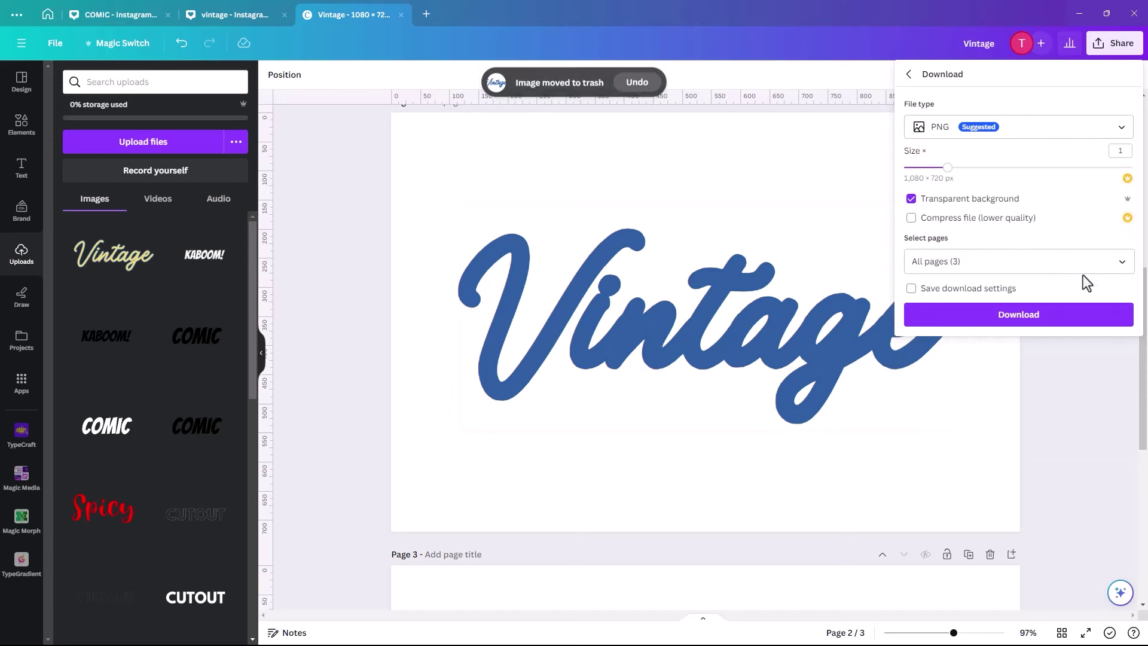
{"action": "left_click", "coordinate": [1094, 261]}
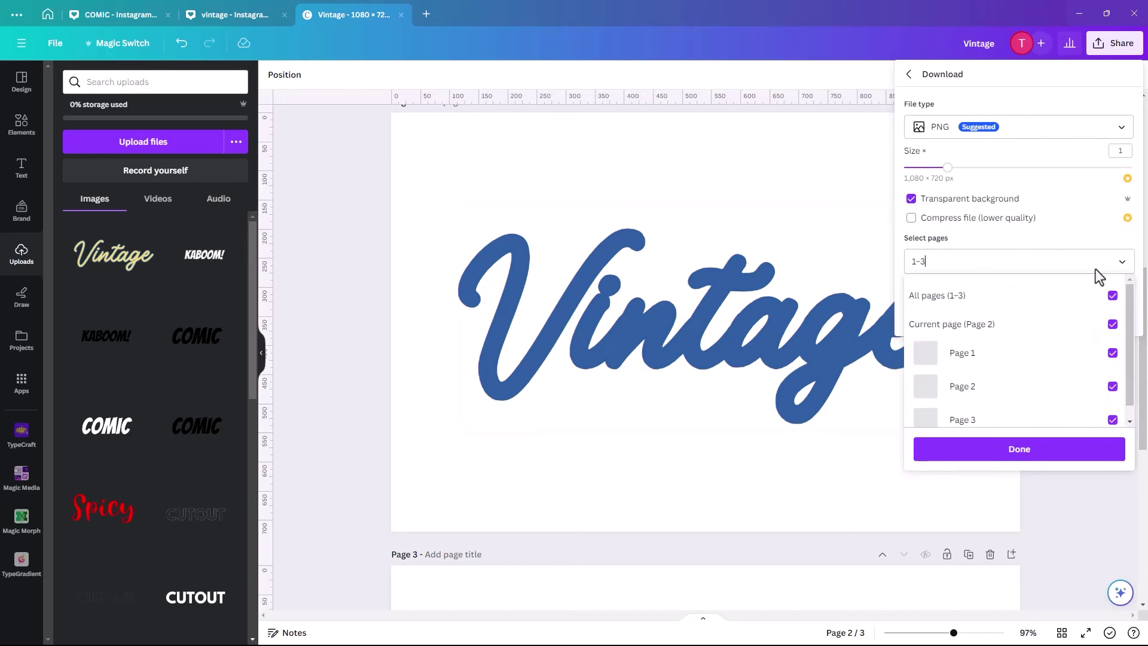
{"action": "left_click", "coordinate": [1110, 299]}
{"action": "left_click", "coordinate": [1111, 387]}
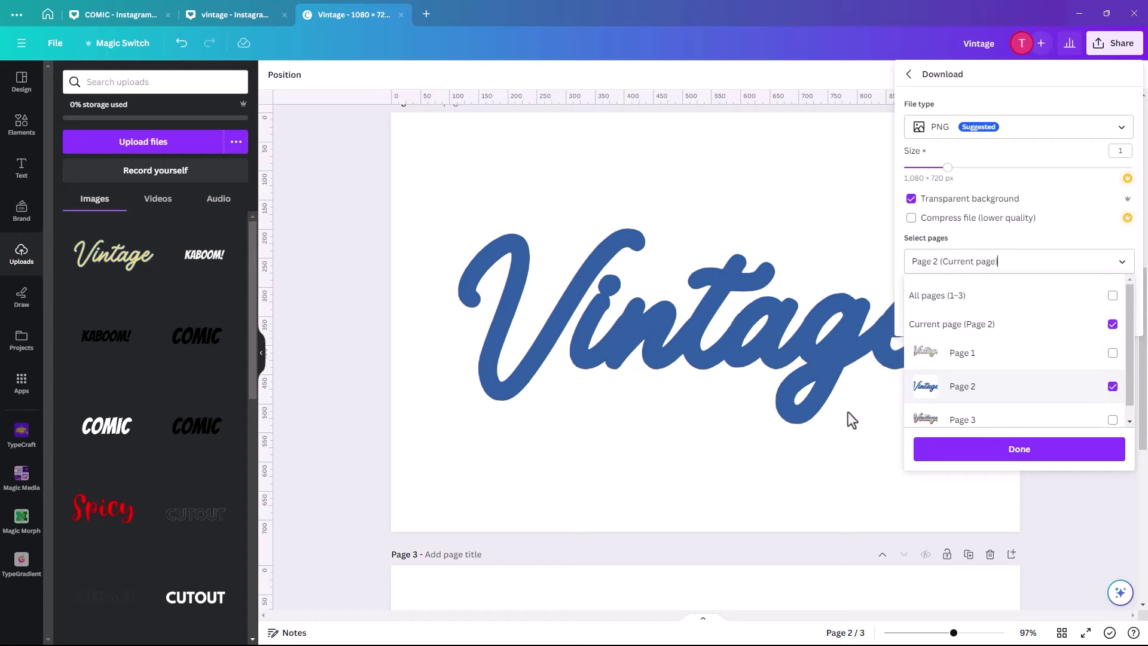
{"action": "left_click", "coordinate": [996, 456]}
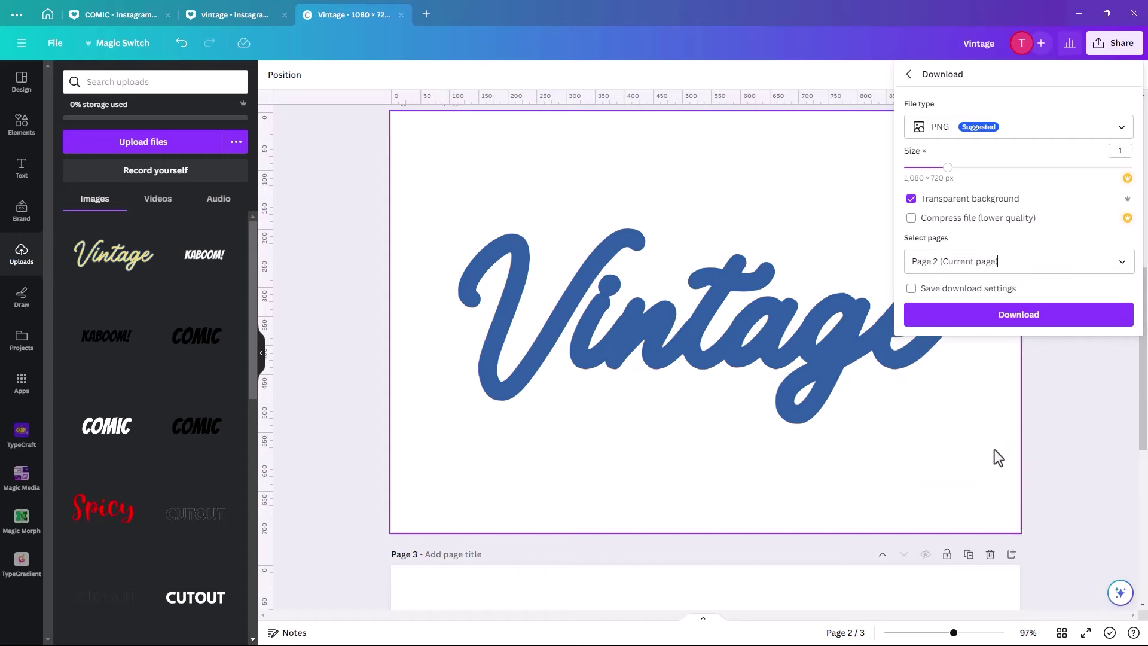
Download the blue Vintage page and save the image in Downloads as VintageBlue
{"action": "left_click", "coordinate": [1021, 320]}
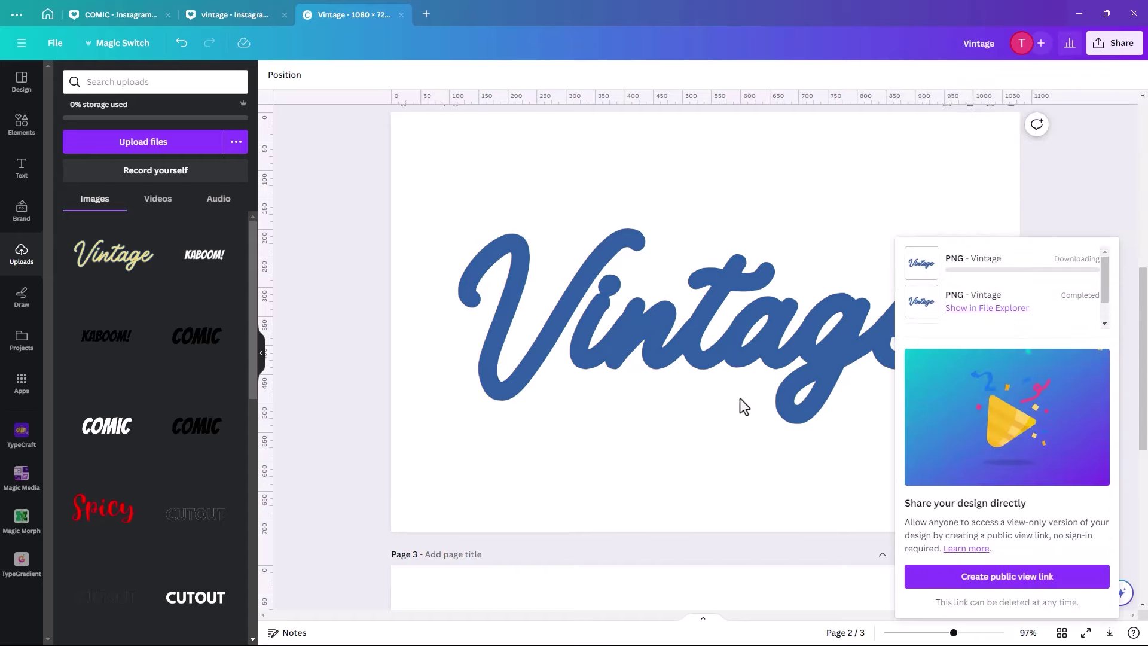
{"action": "left_click", "coordinate": [117, 584]}
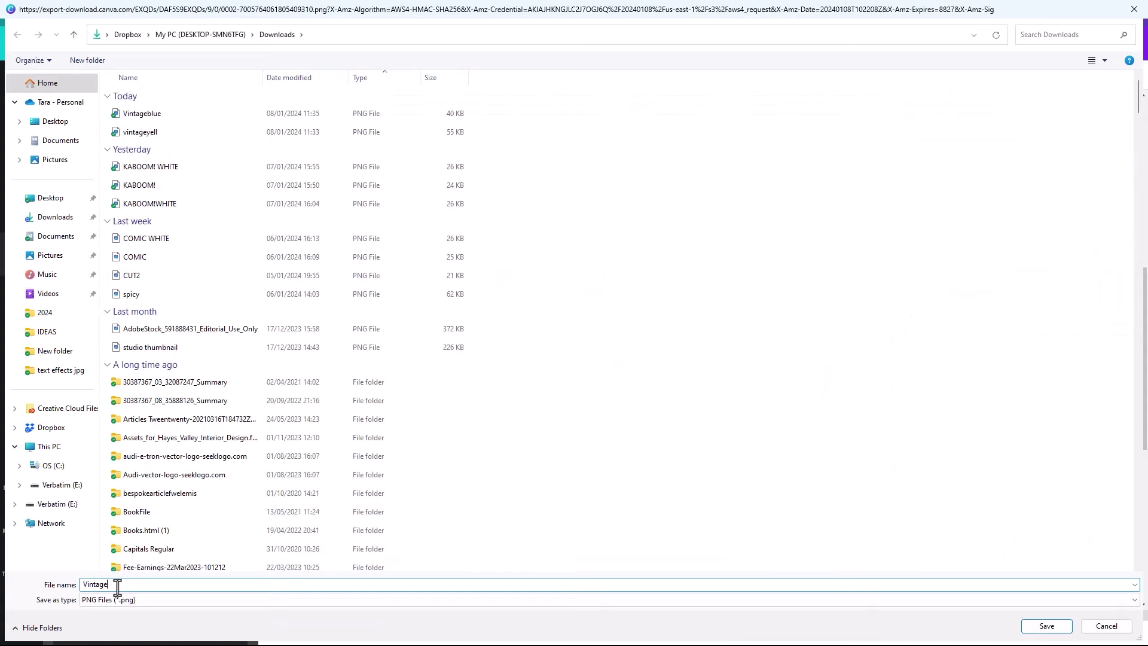
{"action": "type", "text": "B"}
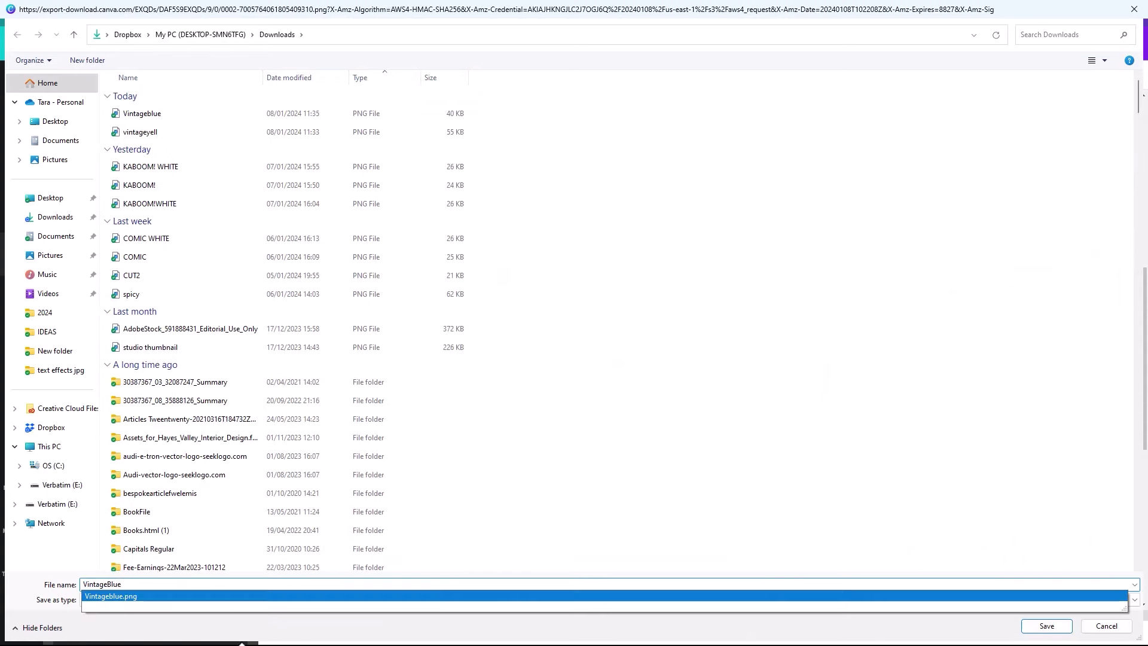
{"action": "type", "text": "lue"}
{"action": "key", "text": "Return"}
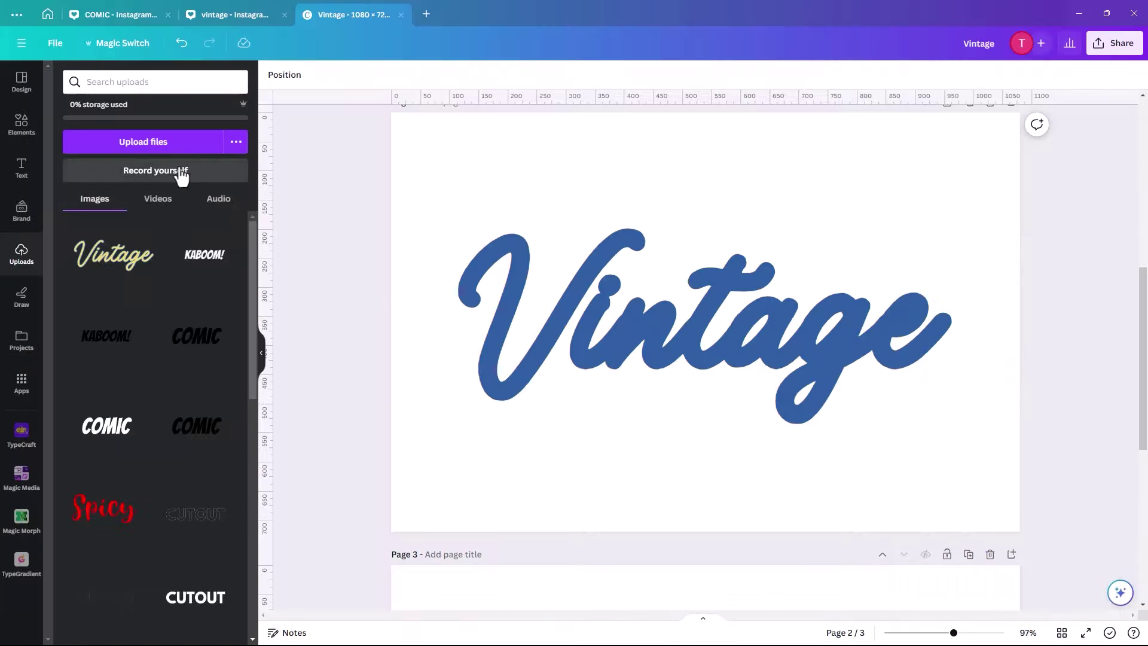
Upload the Vintageblue PNG from the Downloads folder to the design's image uploads
{"action": "left_click", "coordinate": [149, 141]}
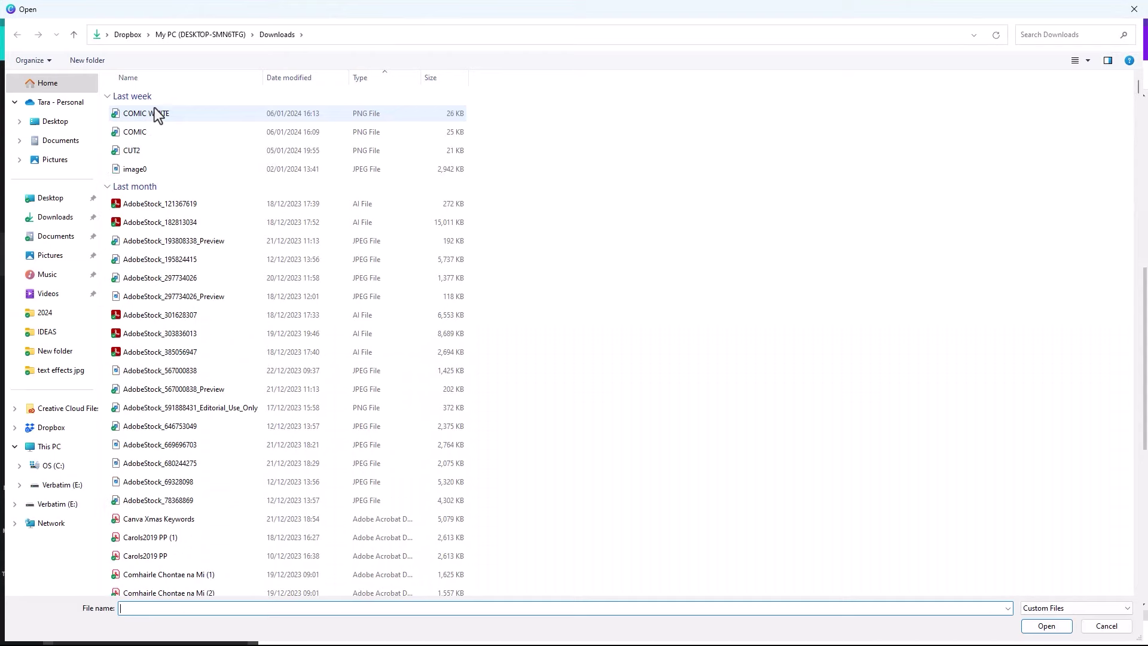
{"action": "left_click", "coordinate": [148, 112]}
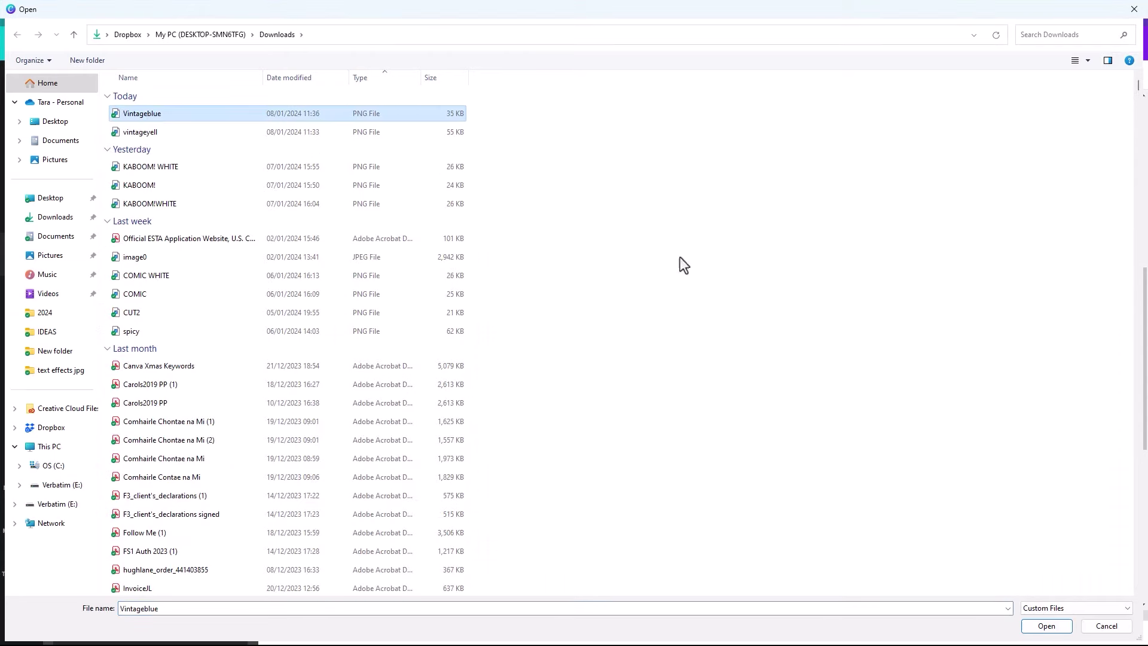
{"action": "left_click", "coordinate": [1043, 626]}
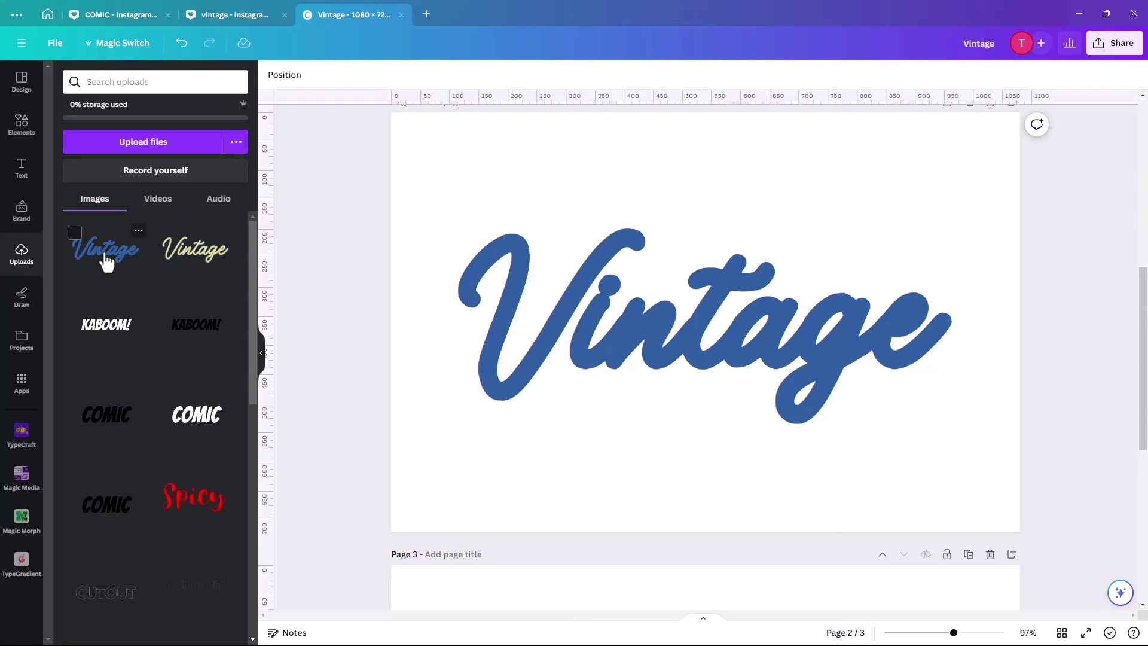
Place the uploaded blue Vintage image on page 1, enlarge it to the page width and align it exactly over the lettering
{"action": "left_click", "coordinate": [107, 262]}
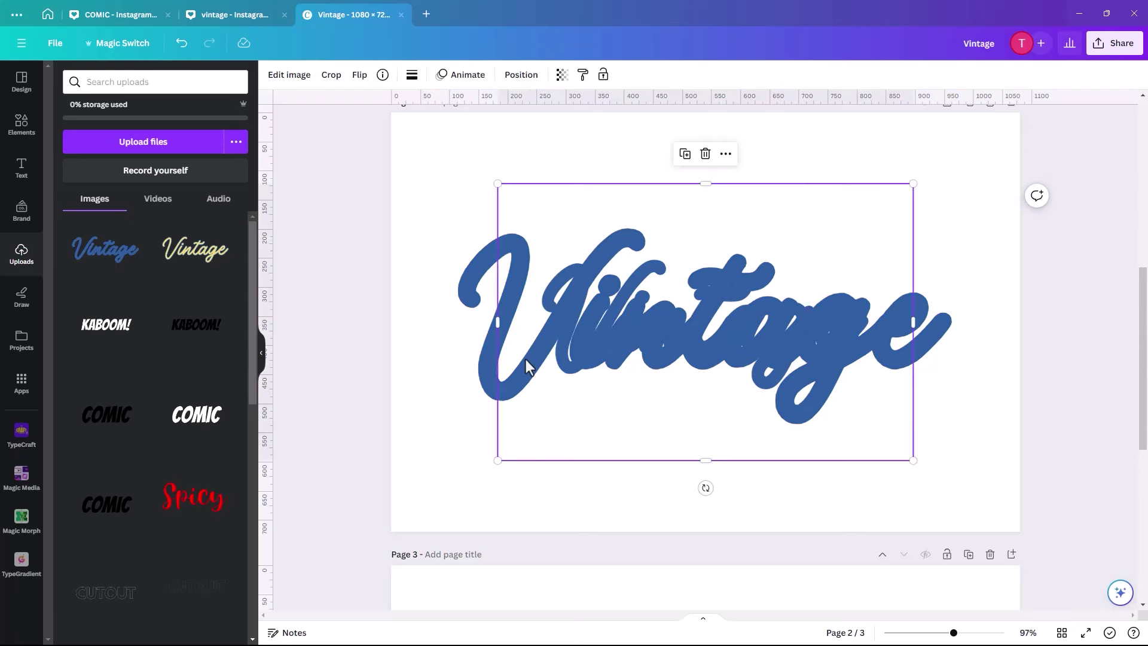
{"action": "scroll", "coordinate": [546, 365], "scroll_direction": "up", "scroll_amount": 4}
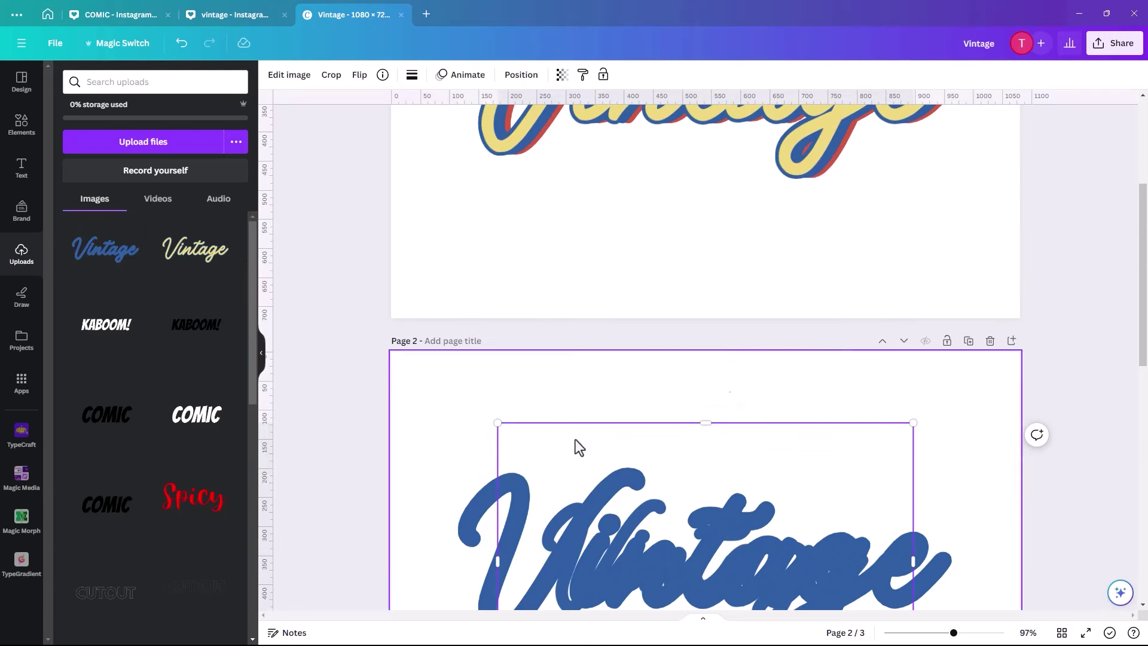
{"action": "left_click_drag", "start_coordinate": [555, 590], "coordinate": [522, 180]}
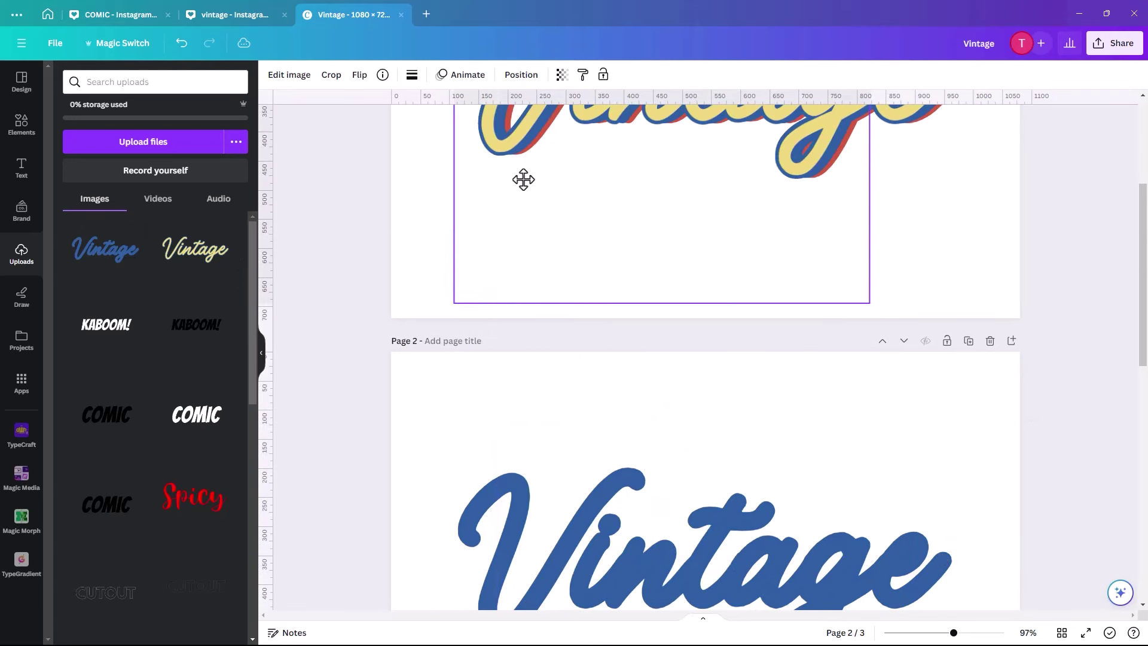
{"action": "scroll", "coordinate": [526, 185], "scroll_direction": "up", "scroll_amount": 4}
{"action": "left_click_drag", "start_coordinate": [526, 425], "coordinate": [458, 282]}
{"action": "left_click_drag", "start_coordinate": [805, 414], "coordinate": [1023, 547]}
{"action": "left_click_drag", "start_coordinate": [507, 404], "coordinate": [506, 372]}
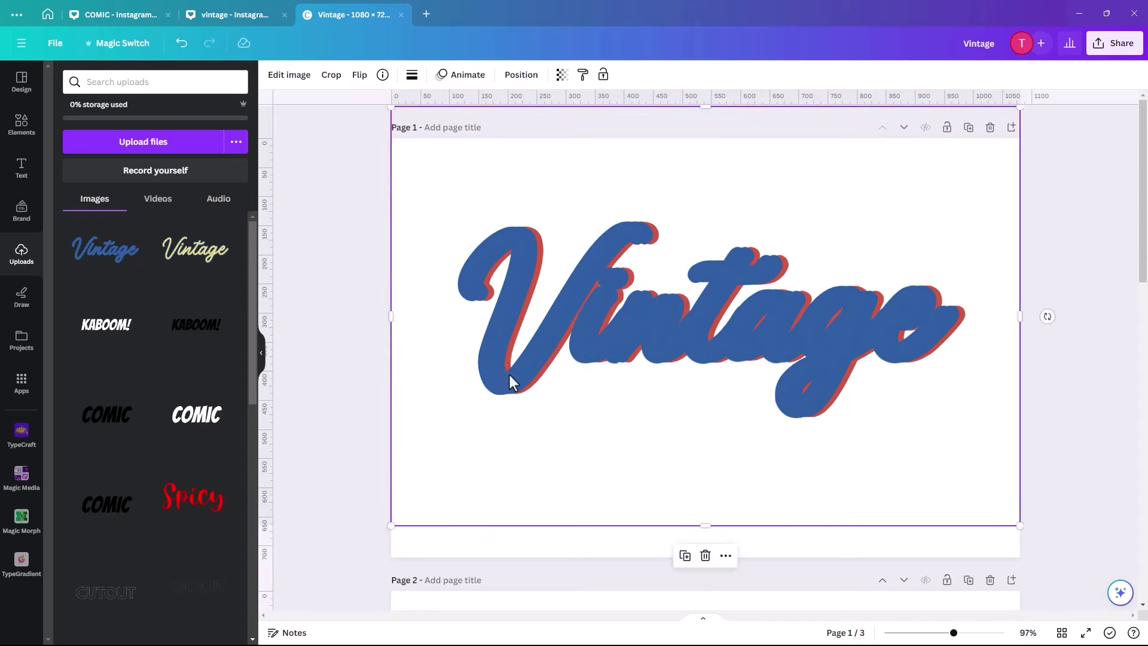
Crop the blue image from below and above to a thin band directly above the yellow part of the lettering
{"action": "left_click_drag", "start_coordinate": [705, 525], "coordinate": [731, 336]}
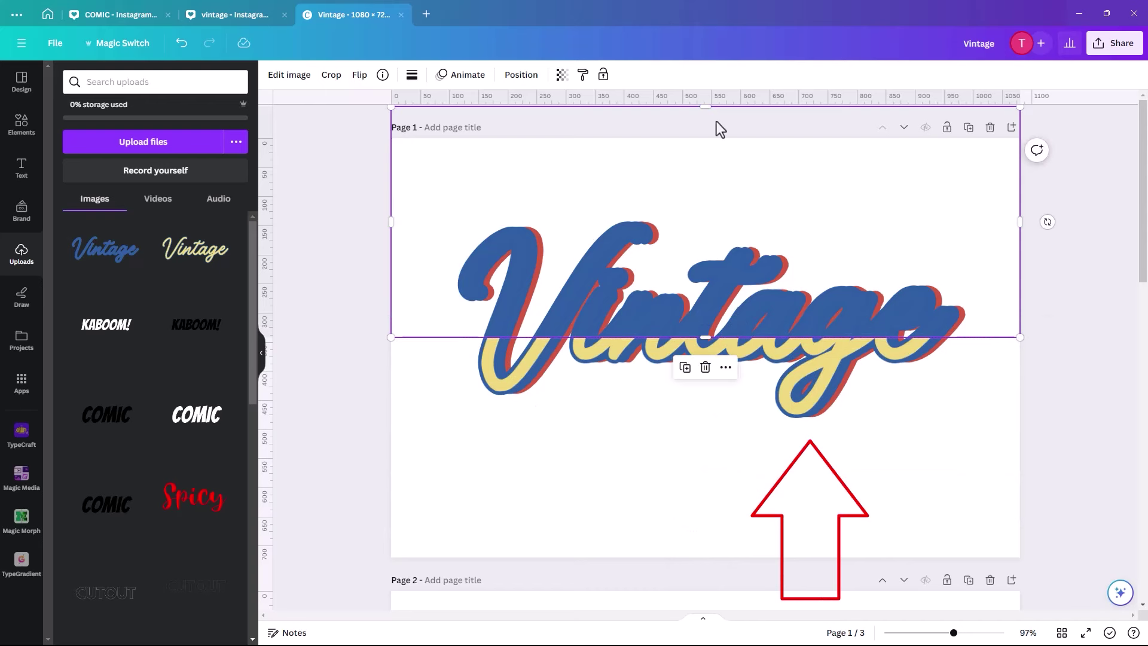
{"action": "left_click_drag", "start_coordinate": [705, 106], "coordinate": [656, 328]}
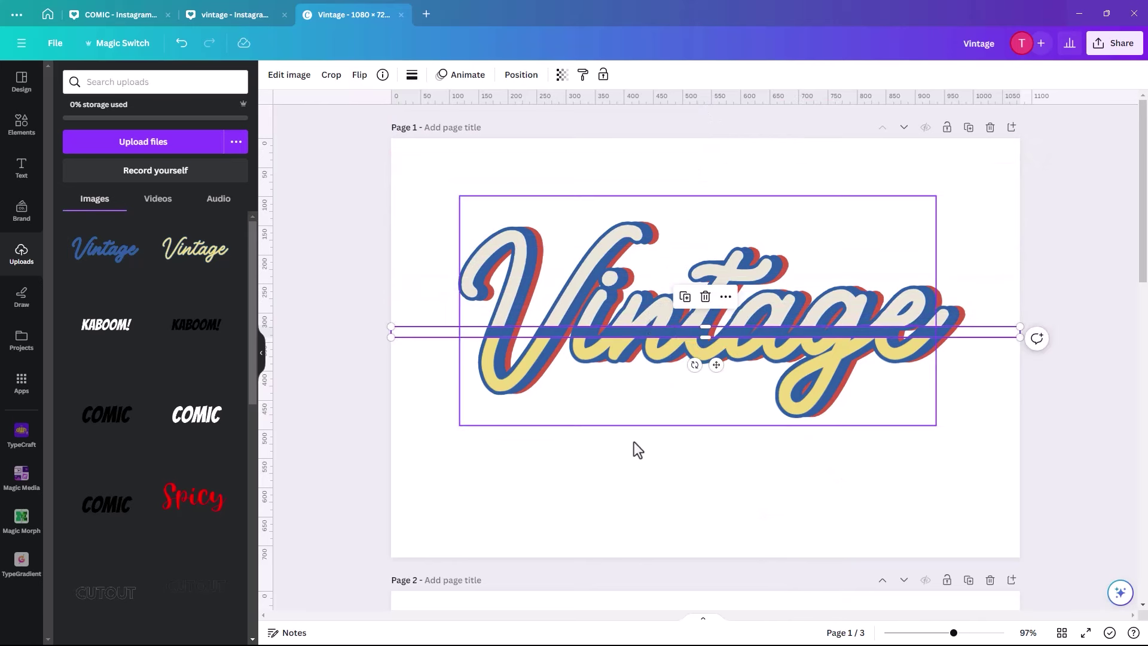
{"action": "left_click", "coordinate": [633, 443]}
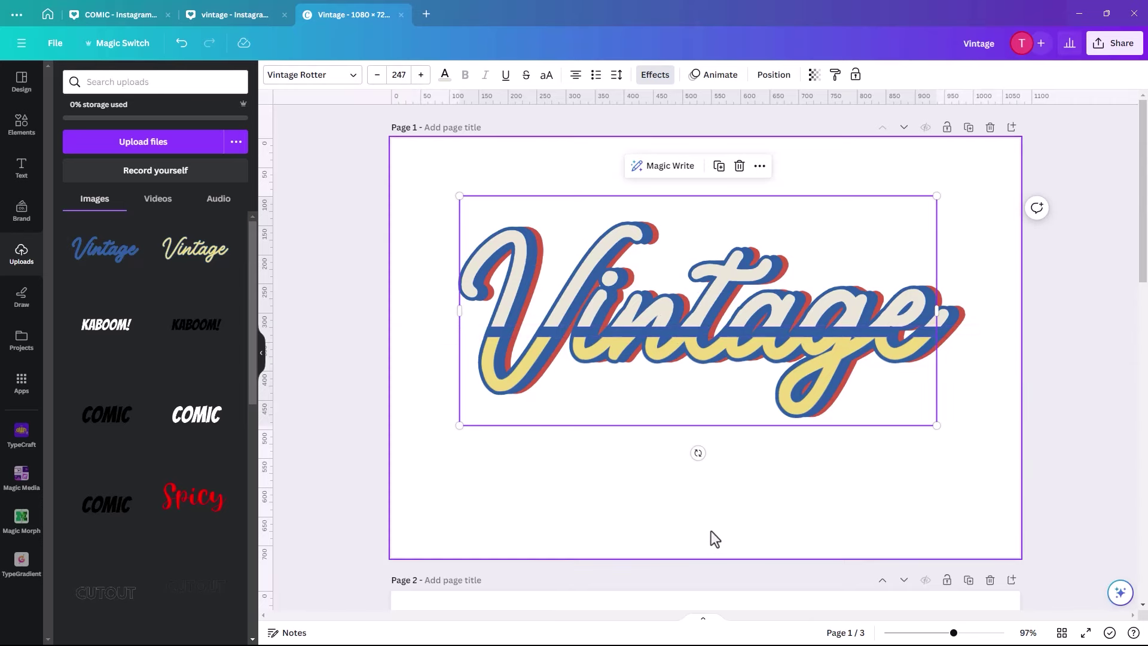
Recolour the blue Vintage text on page 2 with the document's red, keeping the blue outline
{"action": "scroll", "coordinate": [711, 531], "scroll_direction": "down", "scroll_amount": 6}
{"action": "left_click", "coordinate": [615, 389]}
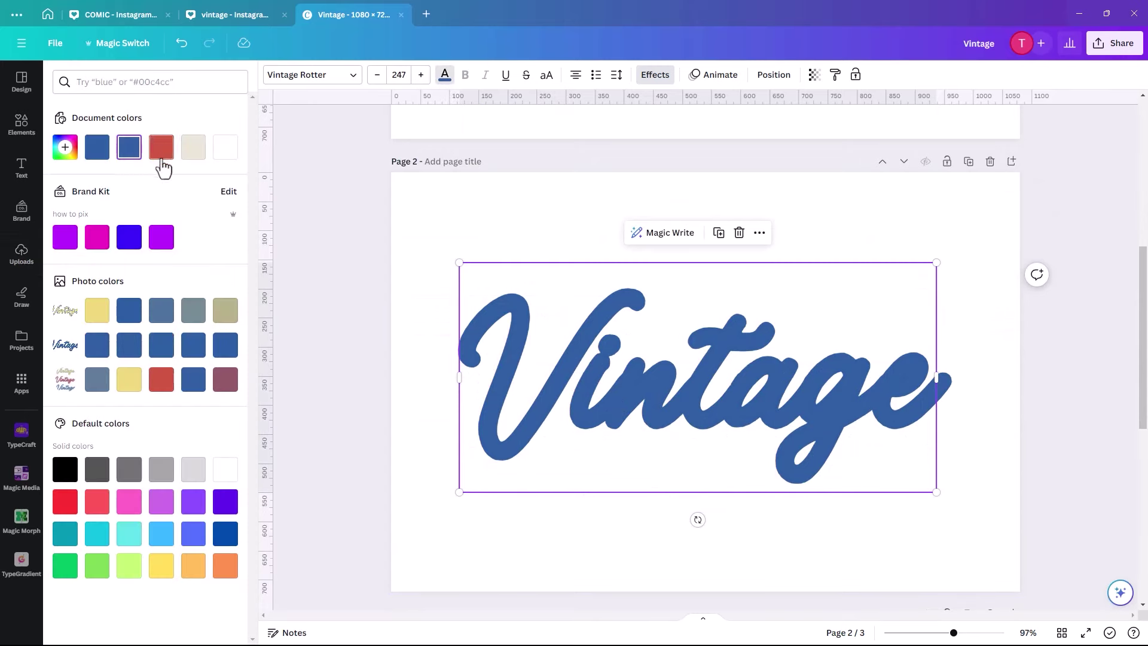
{"action": "left_click", "coordinate": [161, 159]}
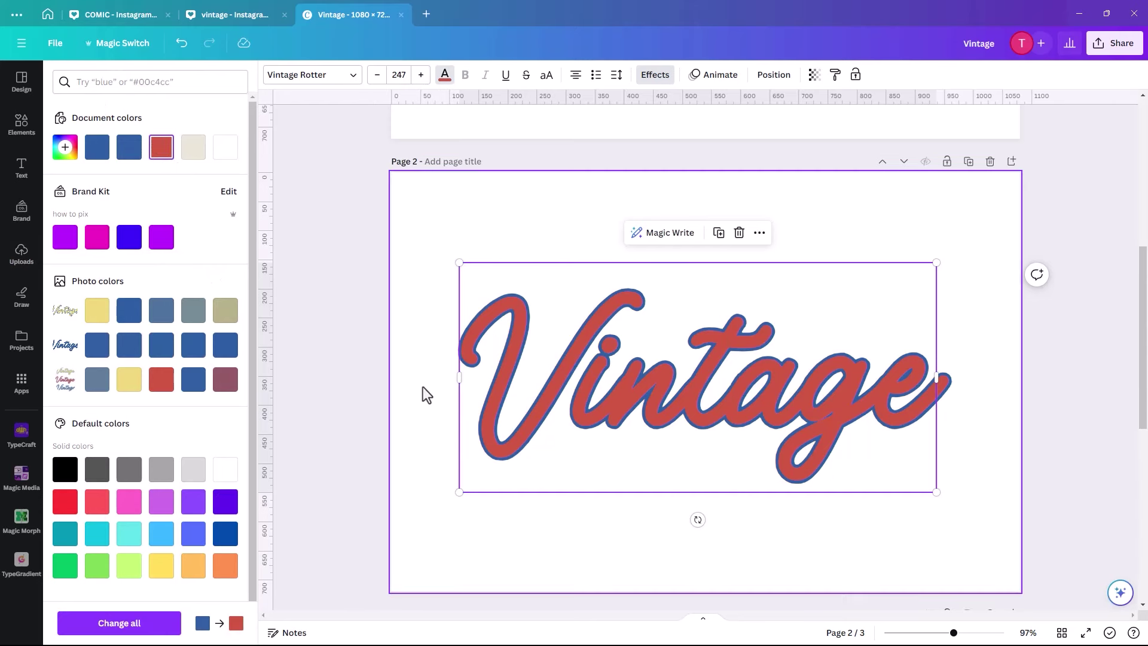
Set the PNG download to include only page 2 and turn on the transparent background
{"action": "left_click", "coordinate": [1120, 48]}
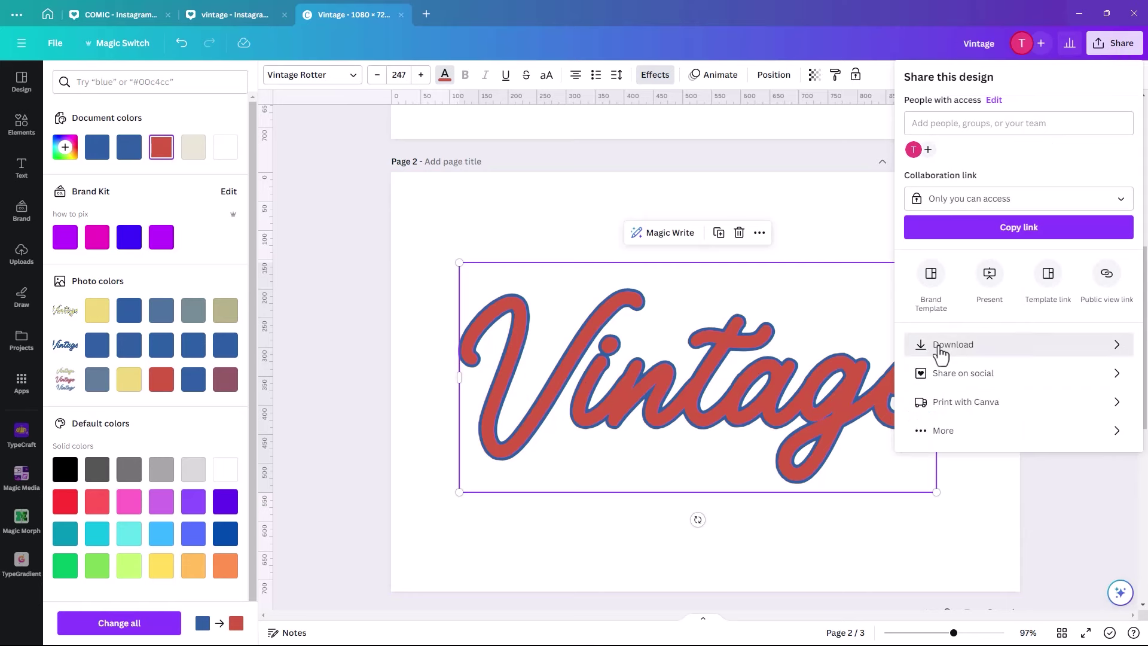
{"action": "left_click", "coordinate": [950, 344]}
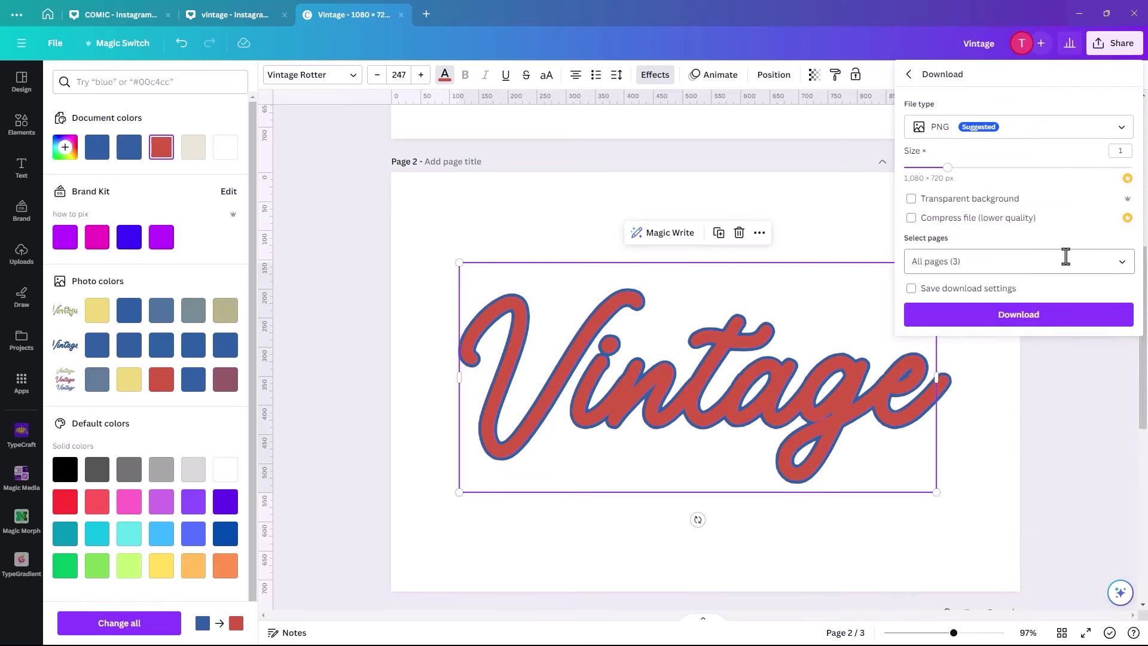
{"action": "left_click", "coordinate": [1117, 266]}
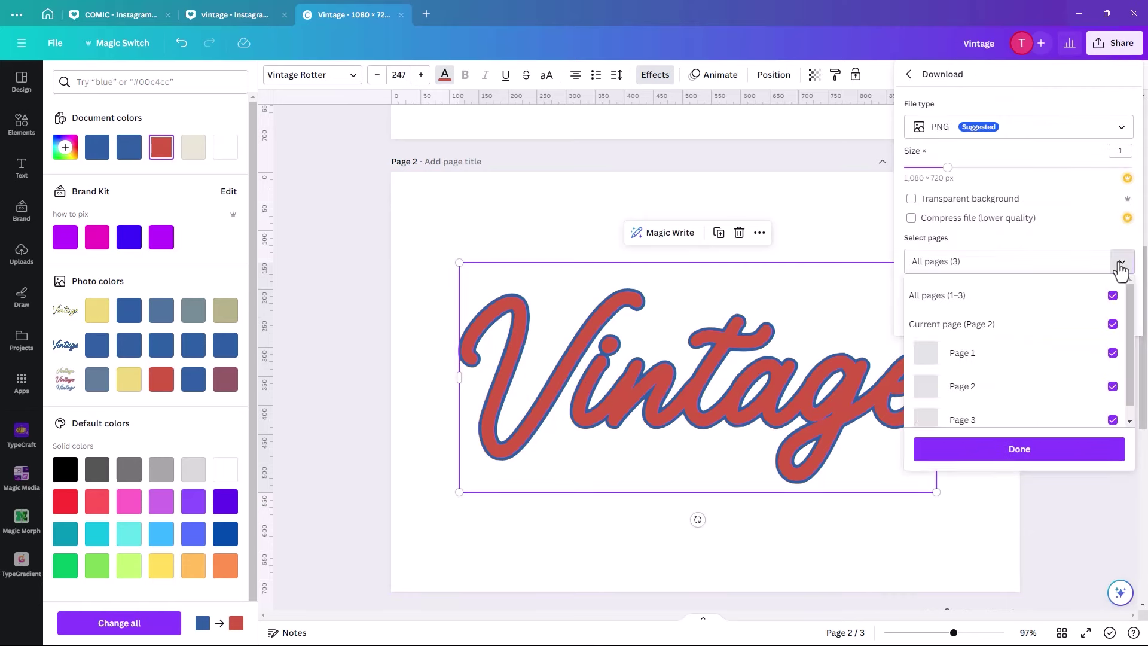
{"action": "left_click", "coordinate": [1113, 296]}
{"action": "left_click", "coordinate": [1112, 388]}
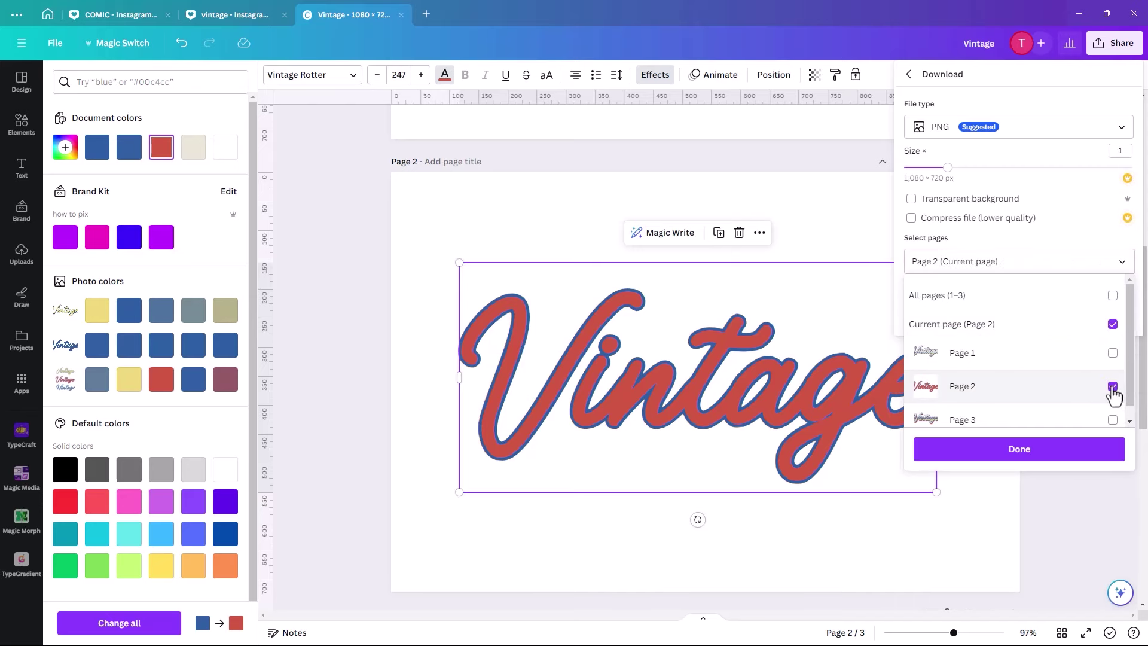
{"action": "left_click", "coordinate": [909, 206]}
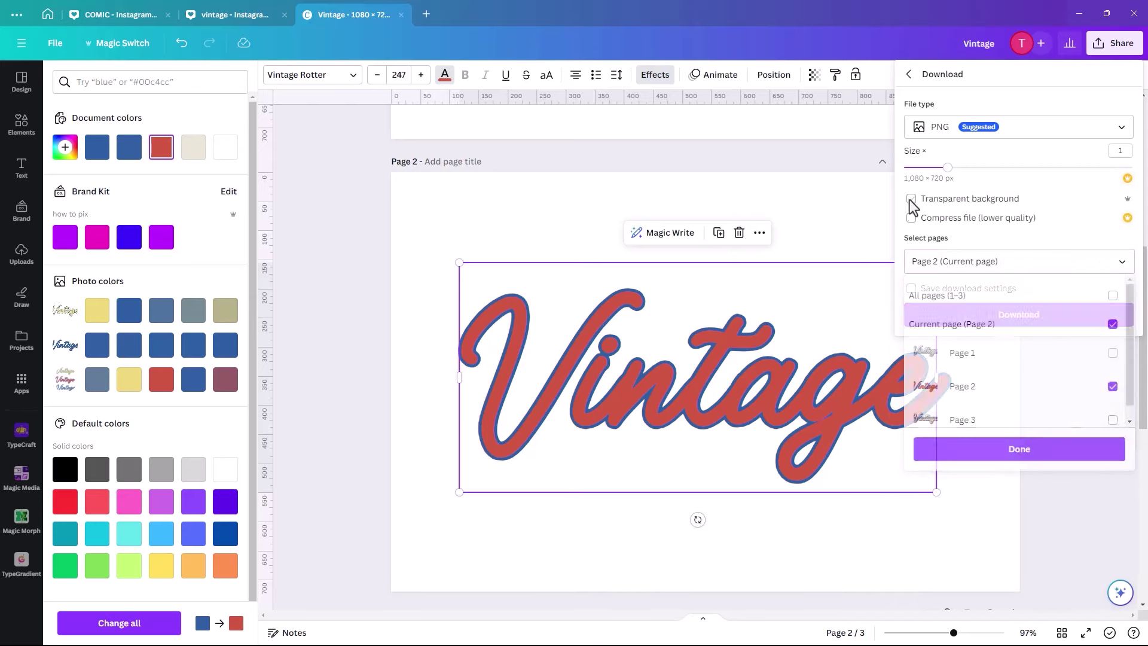
Download the red Vintage page and save the image in Downloads as Vintagerust
{"action": "left_click", "coordinate": [972, 315]}
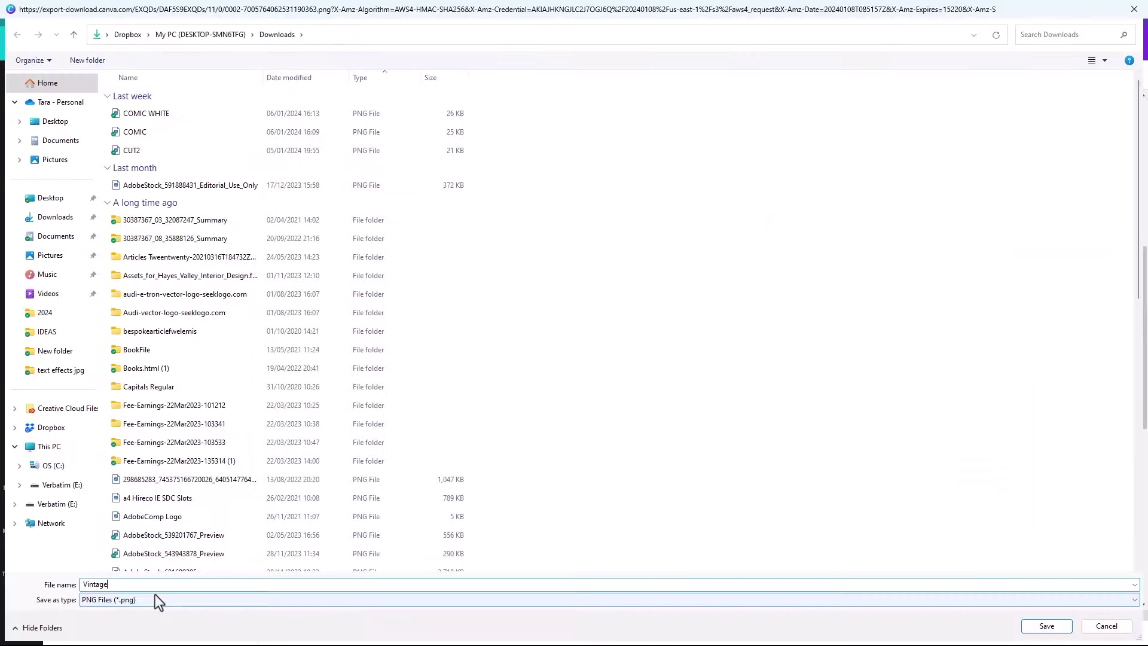
{"action": "type", "text": "rust"}
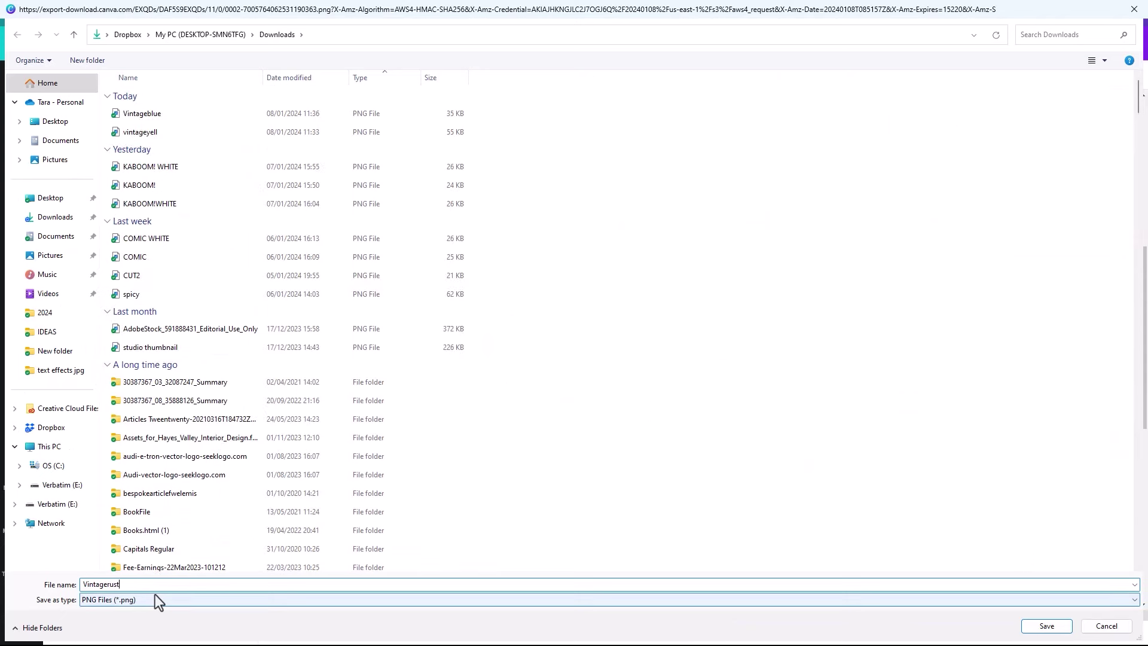
{"action": "left_click", "coordinate": [1046, 625]}
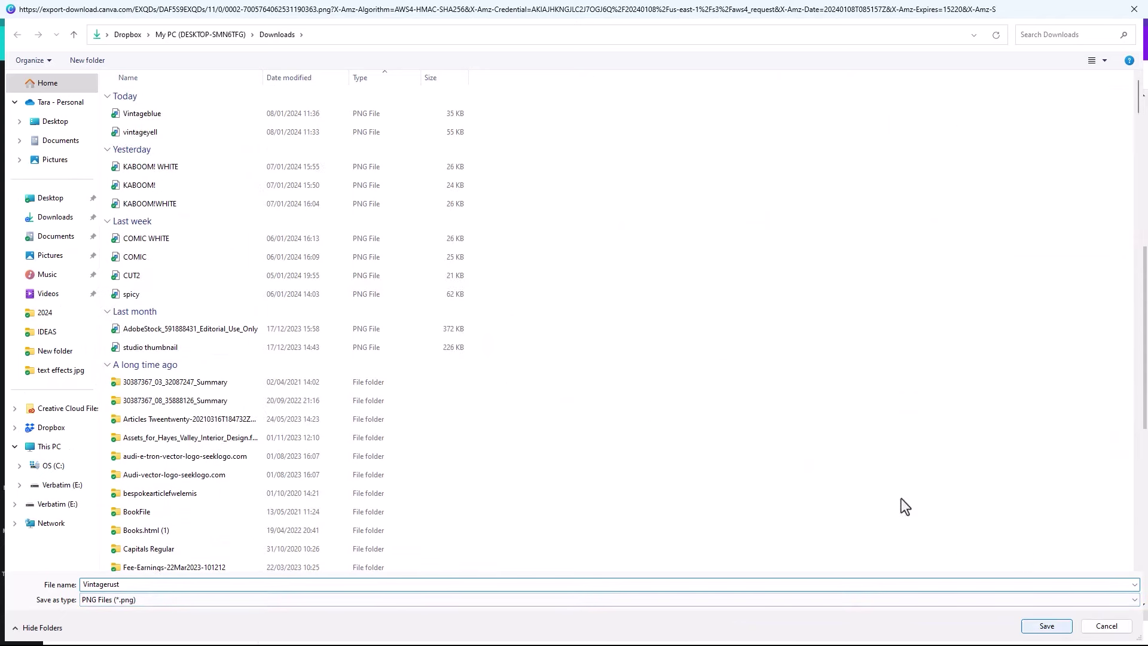
Upload the Vintagerust PNG from Downloads and add it to page 1
{"action": "left_click", "coordinate": [160, 142]}
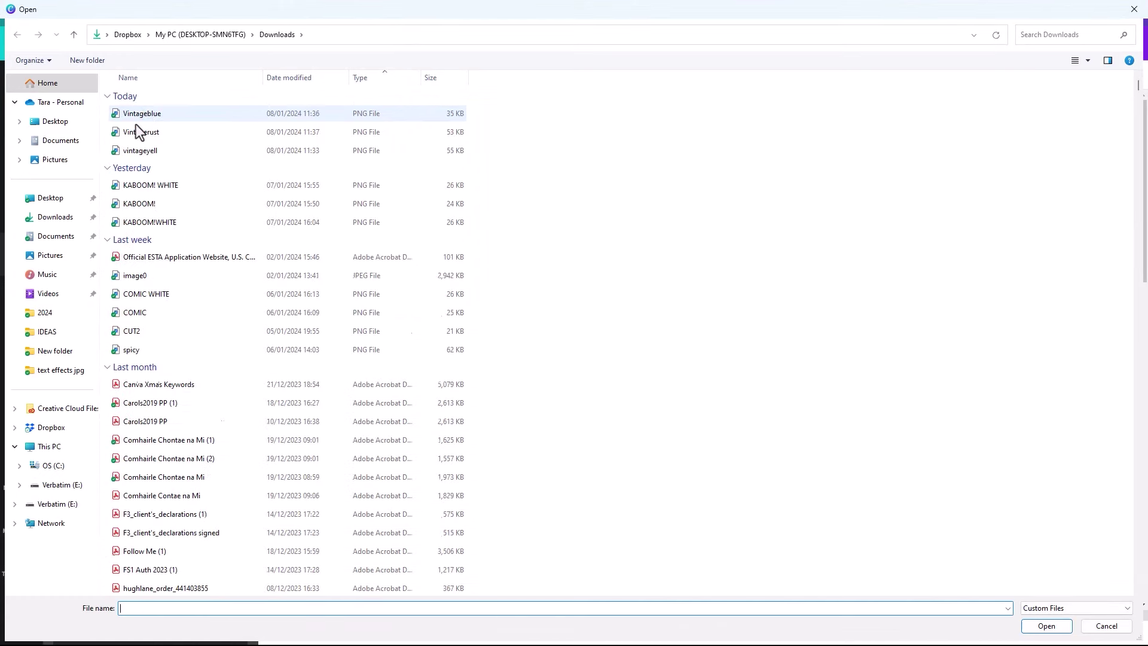
{"action": "left_click", "coordinate": [138, 131]}
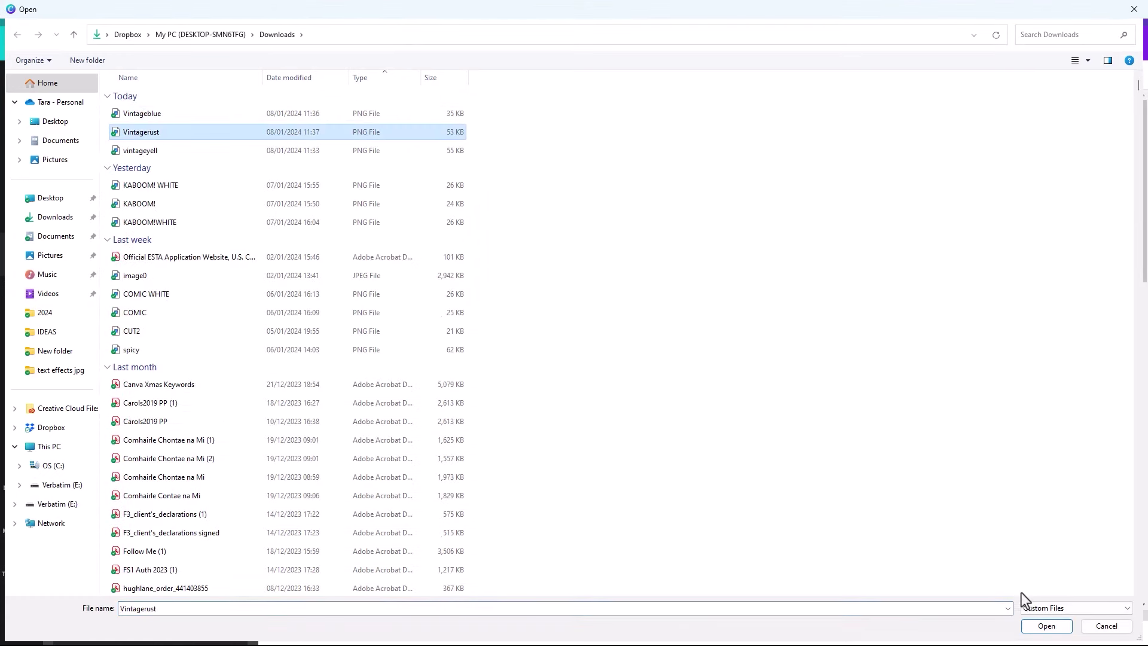
{"action": "left_click", "coordinate": [1046, 625]}
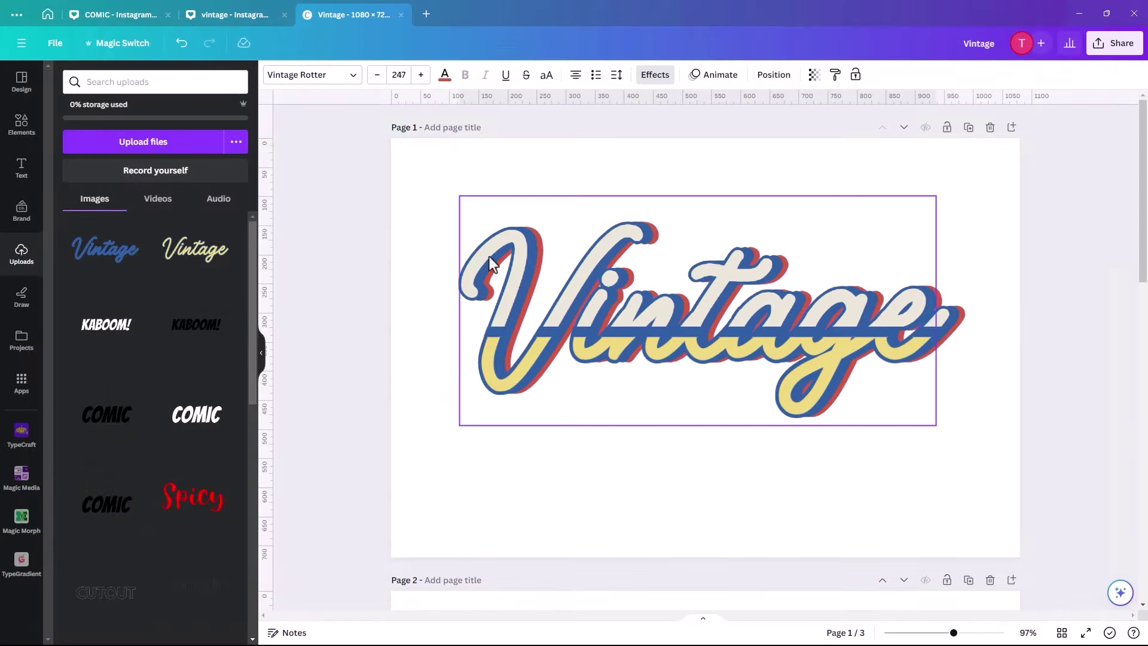
{"action": "left_click", "coordinate": [421, 233]}
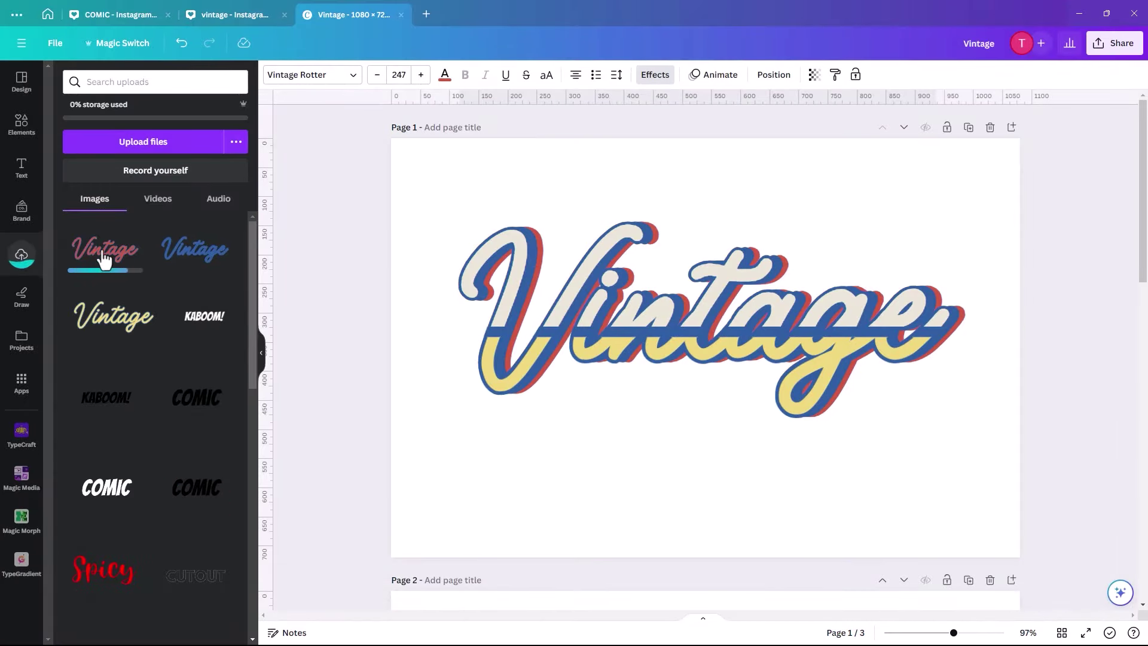
{"action": "left_click", "coordinate": [104, 258]}
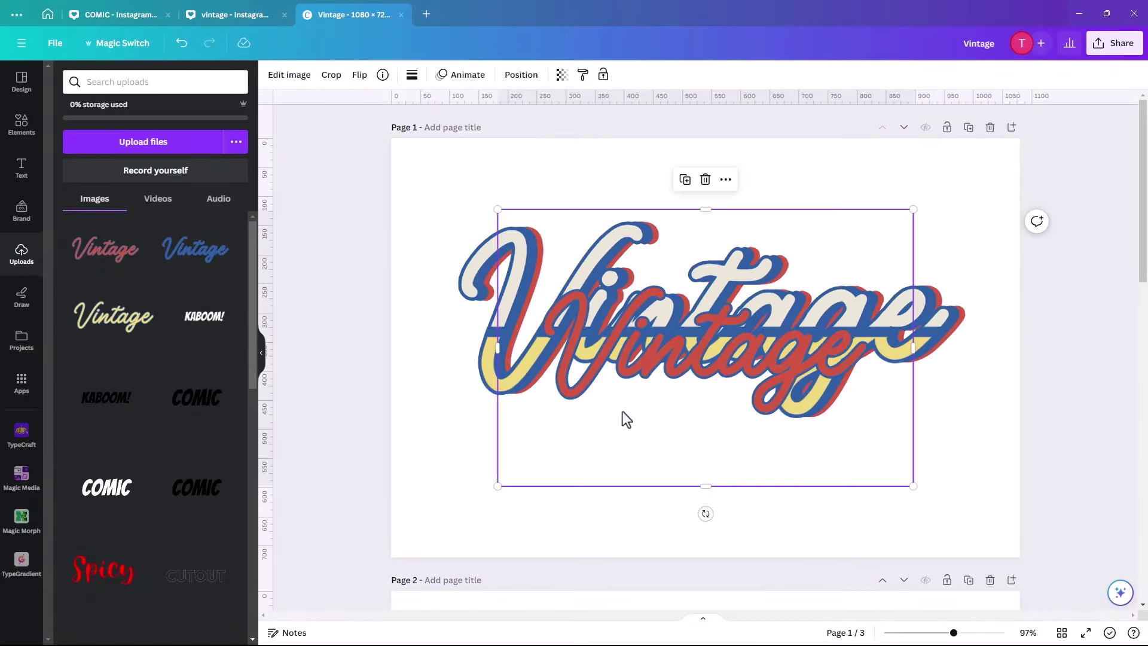
Enlarge the red Vintage image to the full page width and align it exactly over the existing lettering
{"action": "left_click_drag", "start_coordinate": [622, 412], "coordinate": [514, 341]}
{"action": "left_click_drag", "start_coordinate": [805, 415], "coordinate": [1014, 562]}
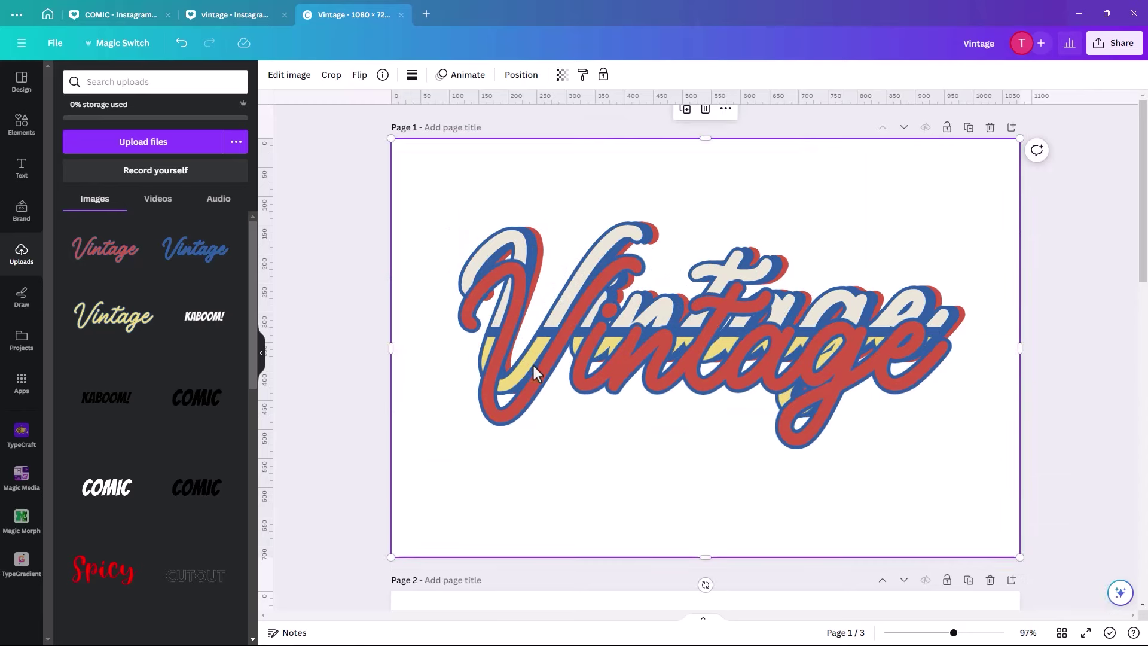
{"action": "left_click_drag", "start_coordinate": [523, 383], "coordinate": [520, 377]}
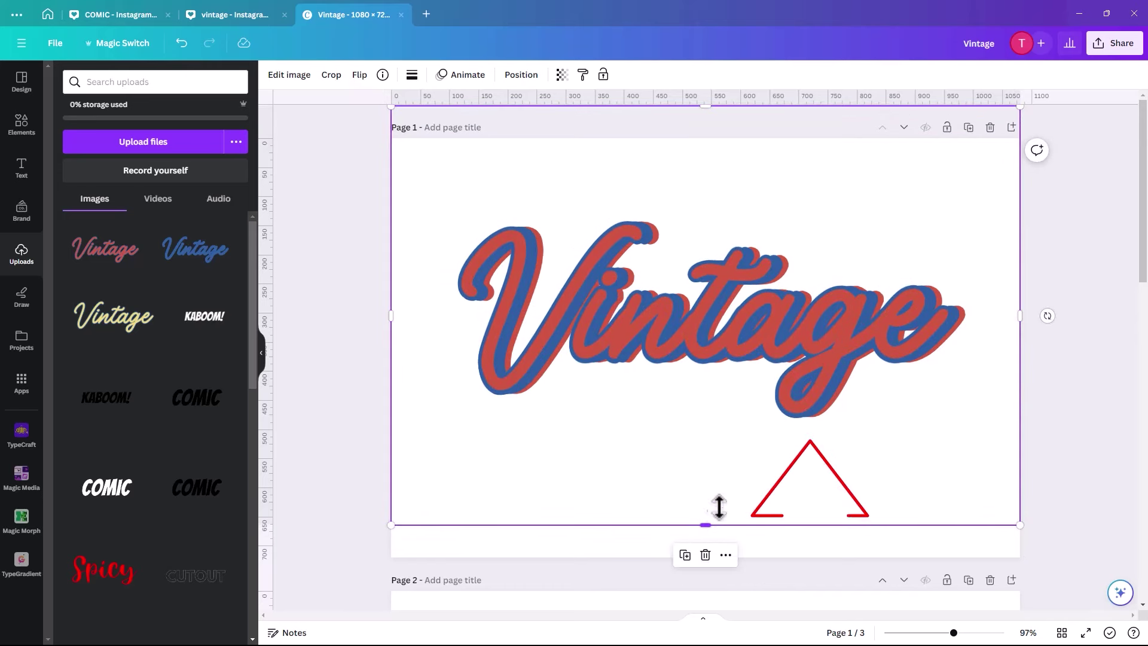
Crop the red image from below and above to a thin band directly above the blue band
{"action": "left_click_drag", "start_coordinate": [718, 507], "coordinate": [712, 327]}
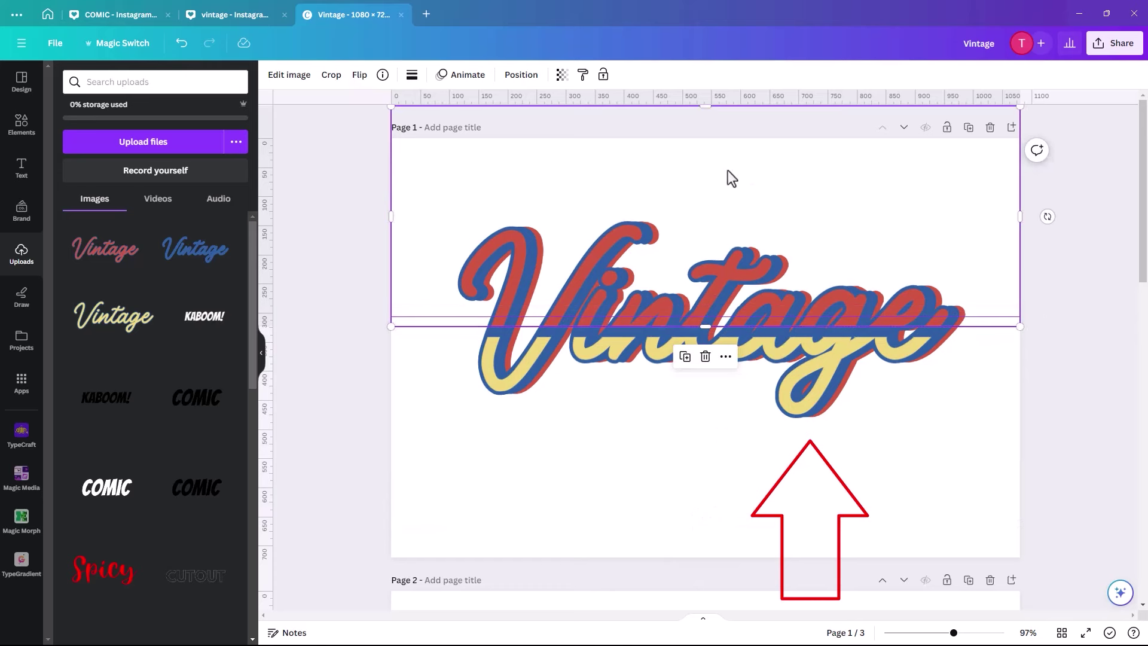
{"action": "left_click_drag", "start_coordinate": [702, 104], "coordinate": [709, 316]}
{"action": "left_click", "coordinate": [462, 538]}
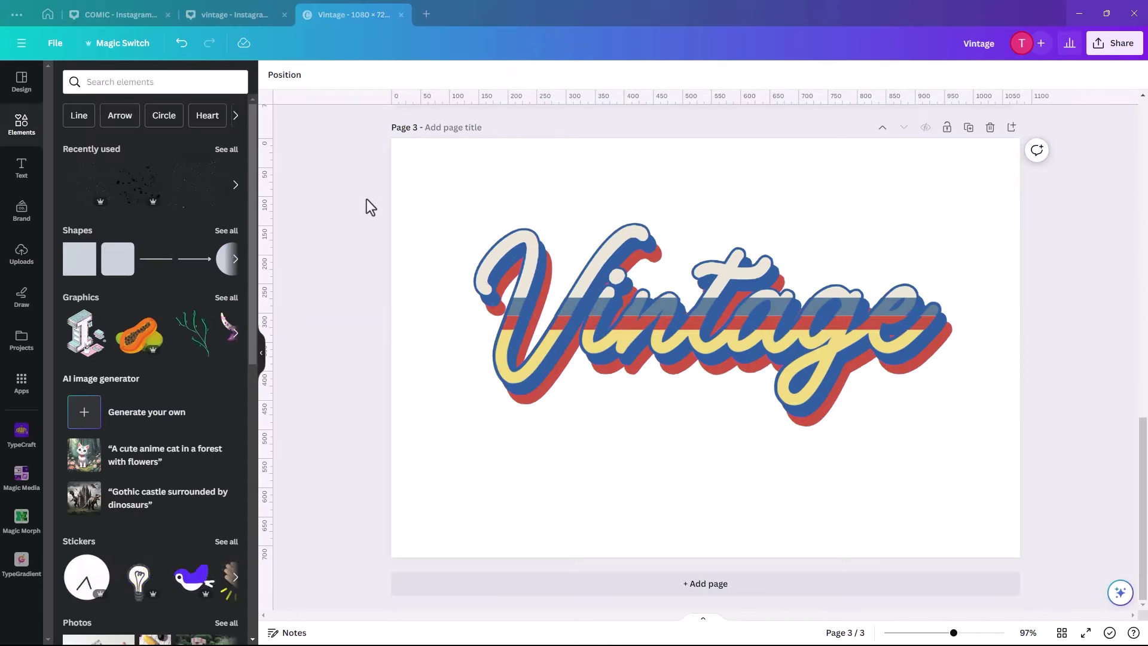
Fill the background of page 3 with the document's grey-blue colour
{"action": "right_click", "coordinate": [428, 167]}
{"action": "left_click", "coordinate": [400, 165]}
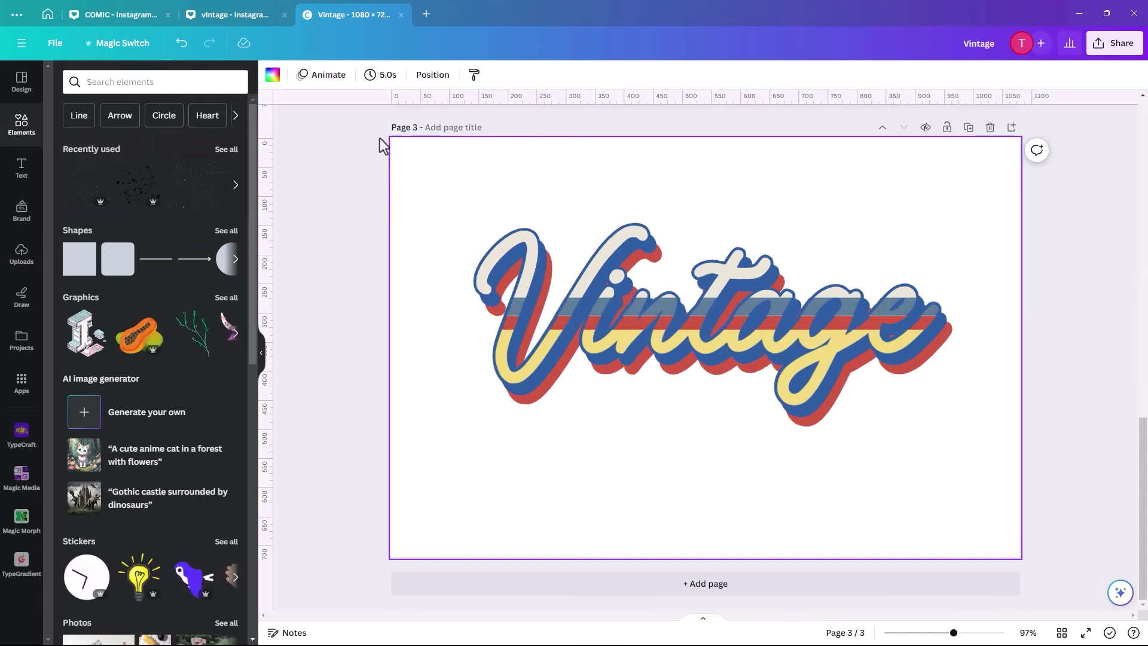
{"action": "left_click", "coordinate": [271, 74]}
{"action": "left_click", "coordinate": [160, 147]}
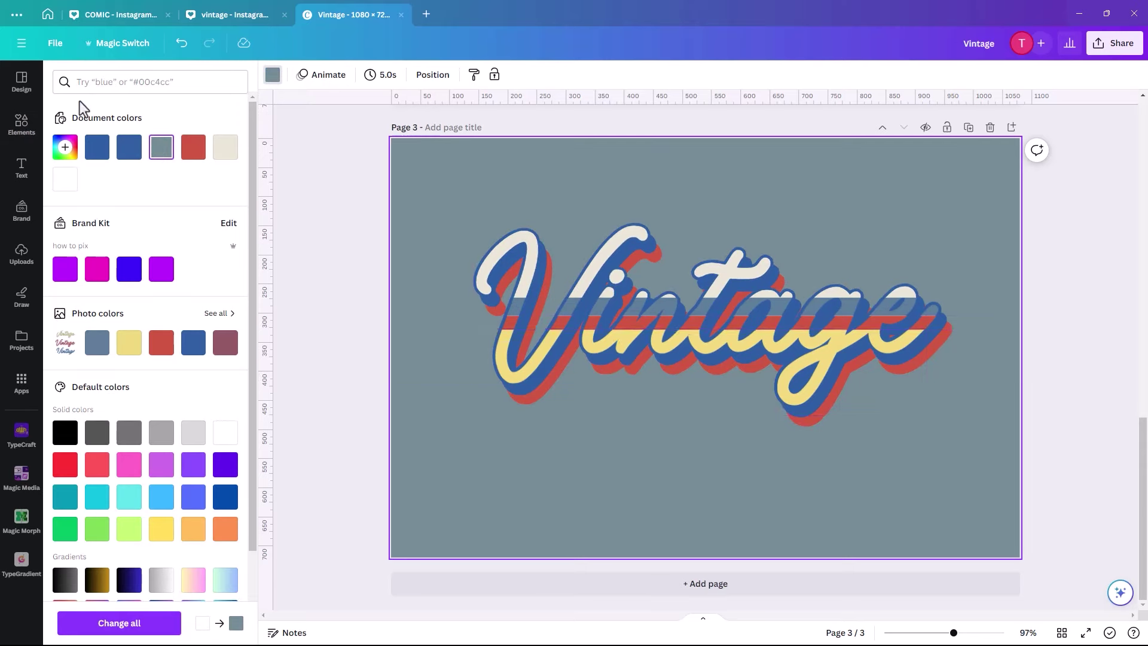
Search the elements for "speckled background" and add a black speckle graphic to page 3
{"action": "left_click", "coordinate": [21, 126]}
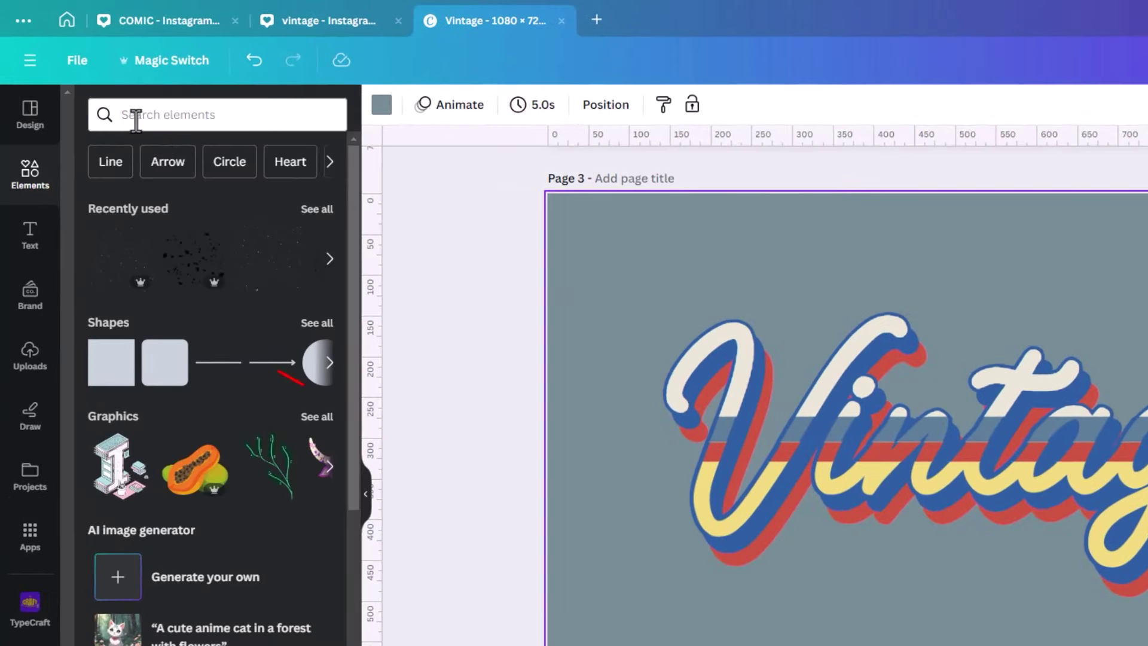
{"action": "left_click", "coordinate": [125, 117]}
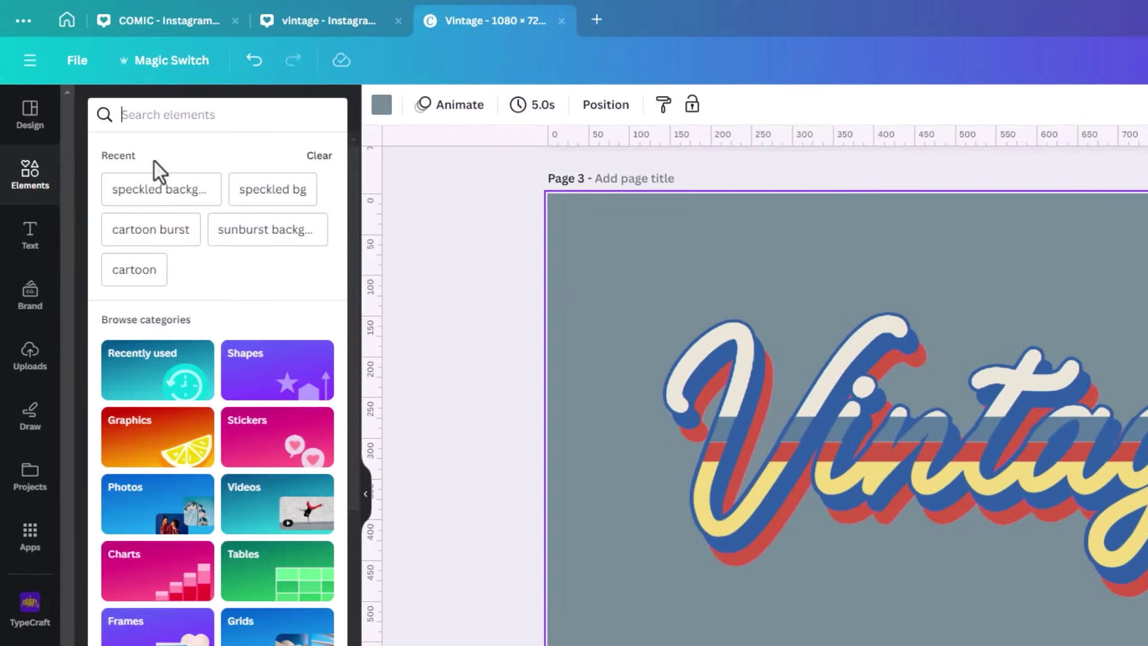
{"action": "left_click", "coordinate": [152, 190]}
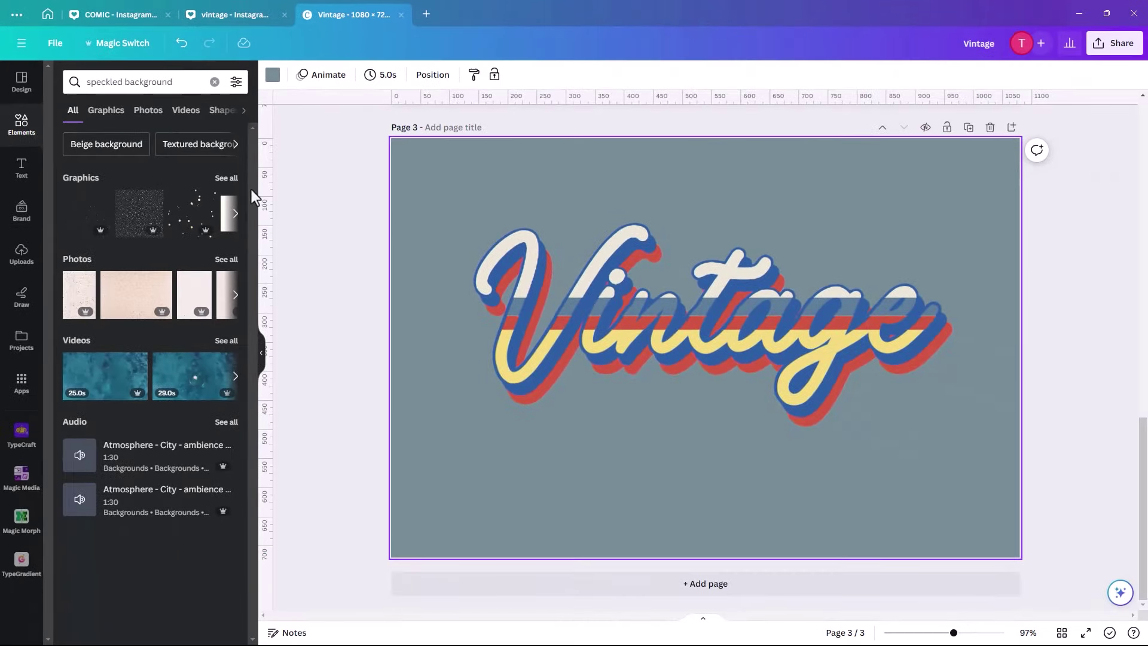
{"action": "left_click", "coordinate": [223, 221]}
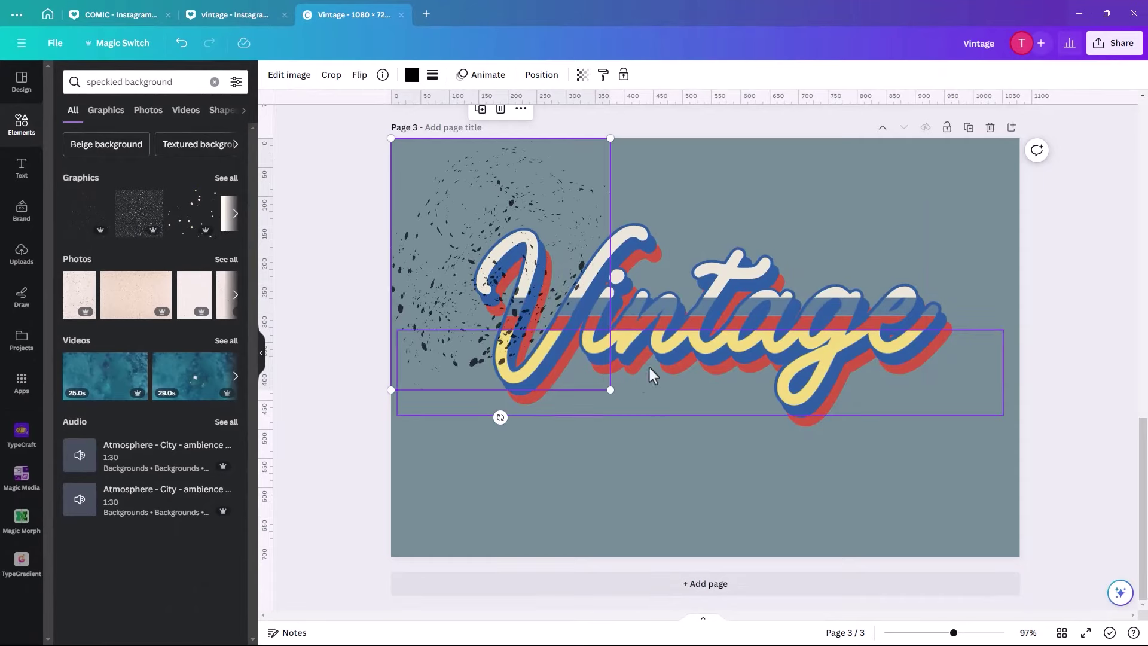
Enlarge the speckle graphic to cover the page and position it over the Vintage lettering
{"action": "left_click_drag", "start_coordinate": [608, 389], "coordinate": [1028, 565]}
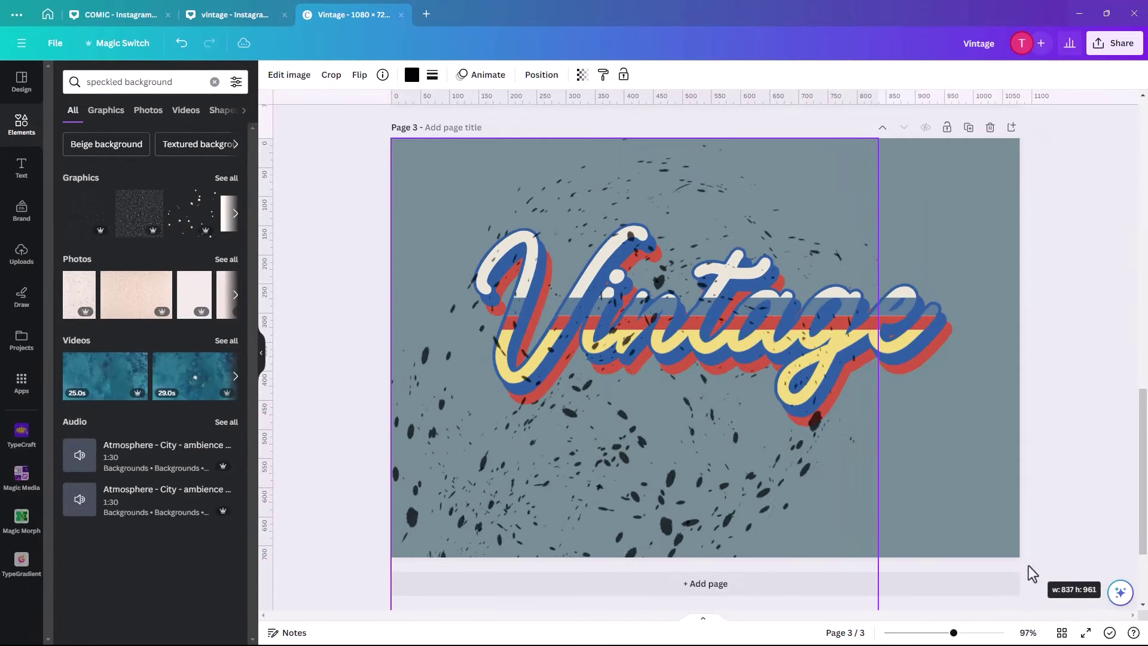
{"action": "left_click_drag", "start_coordinate": [552, 447], "coordinate": [504, 417]}
{"action": "left_click_drag", "start_coordinate": [824, 584], "coordinate": [1031, 618]}
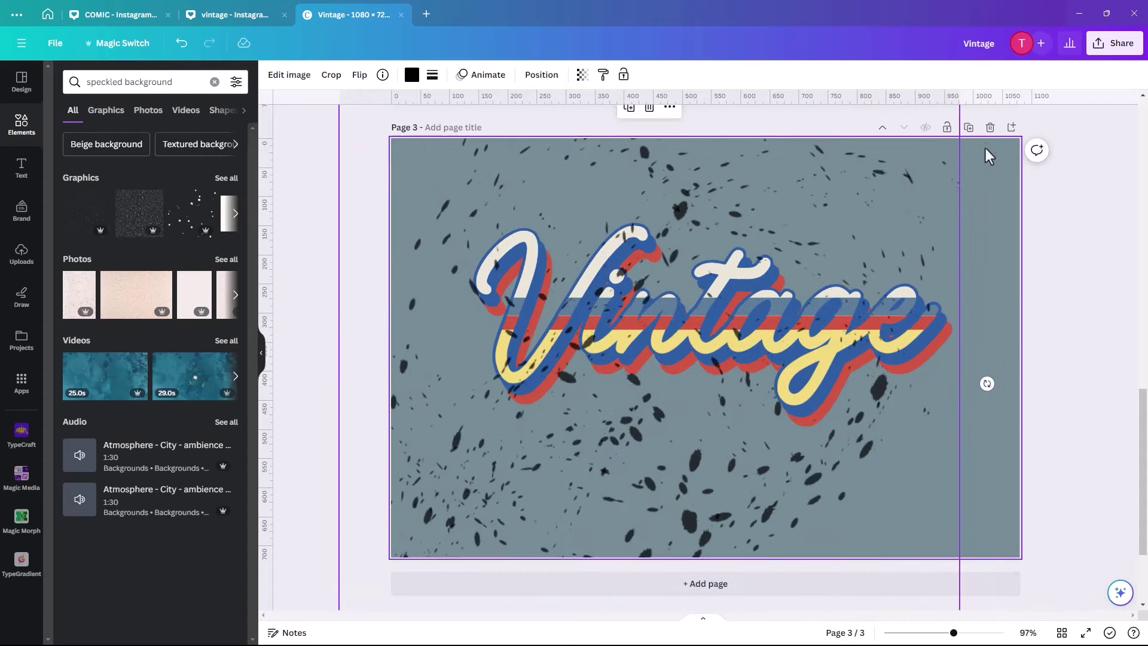
{"action": "left_click_drag", "start_coordinate": [898, 306], "coordinate": [977, 361]}
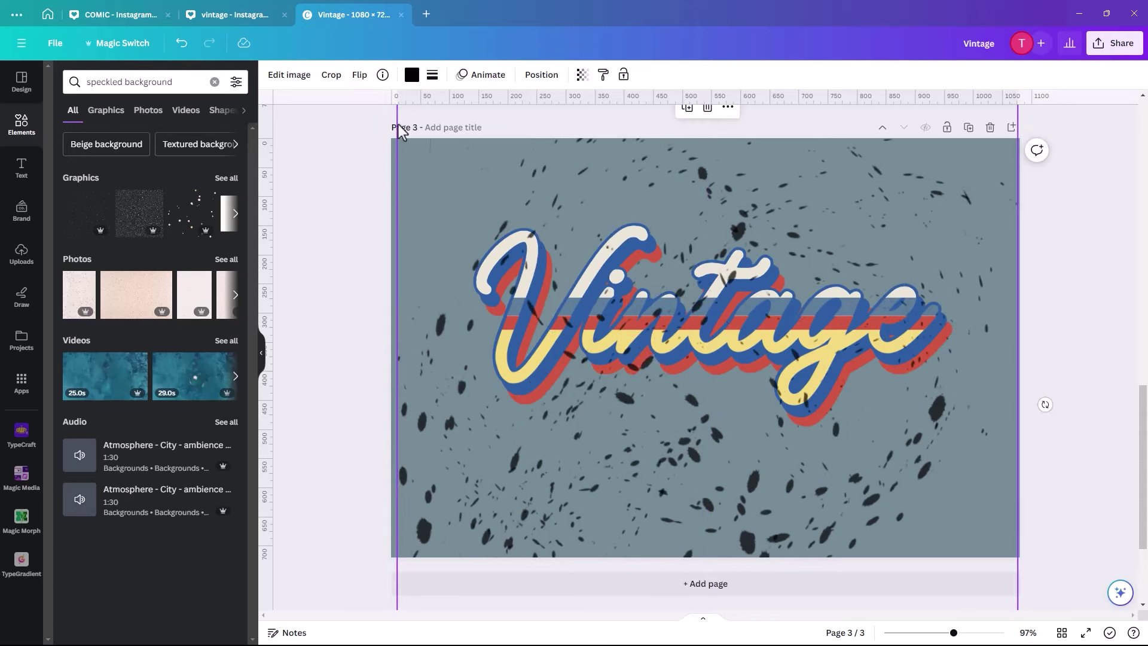
Recolour the speckles with the background's grey-blue and shift them slightly over the lettering
{"action": "left_click", "coordinate": [411, 74]}
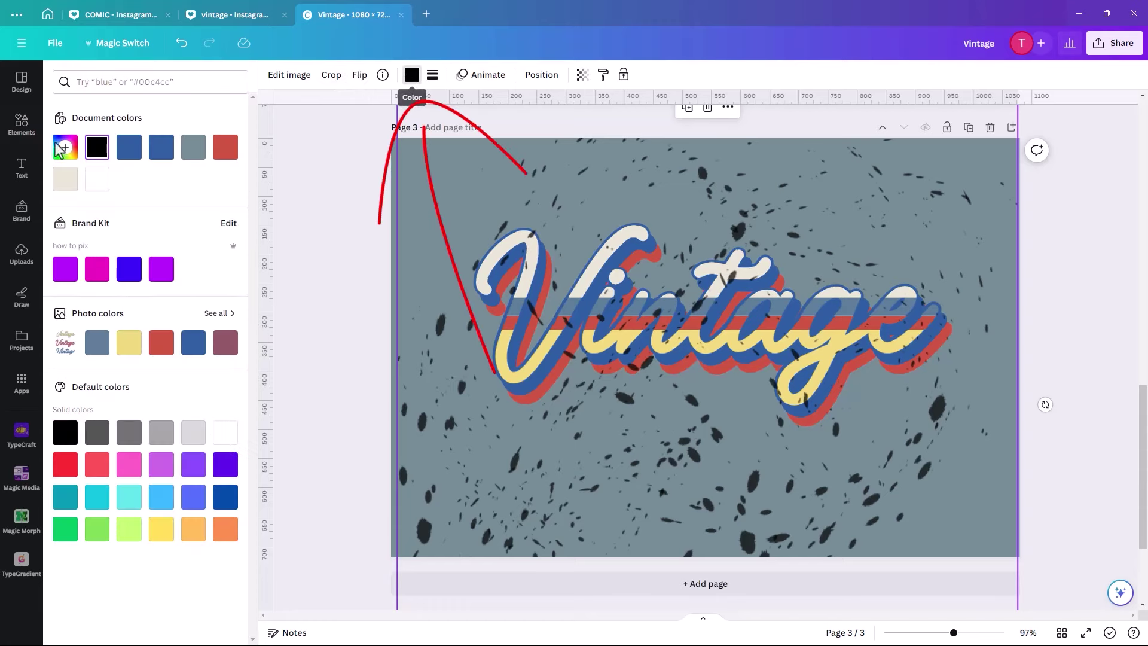
{"action": "left_click", "coordinate": [193, 147]}
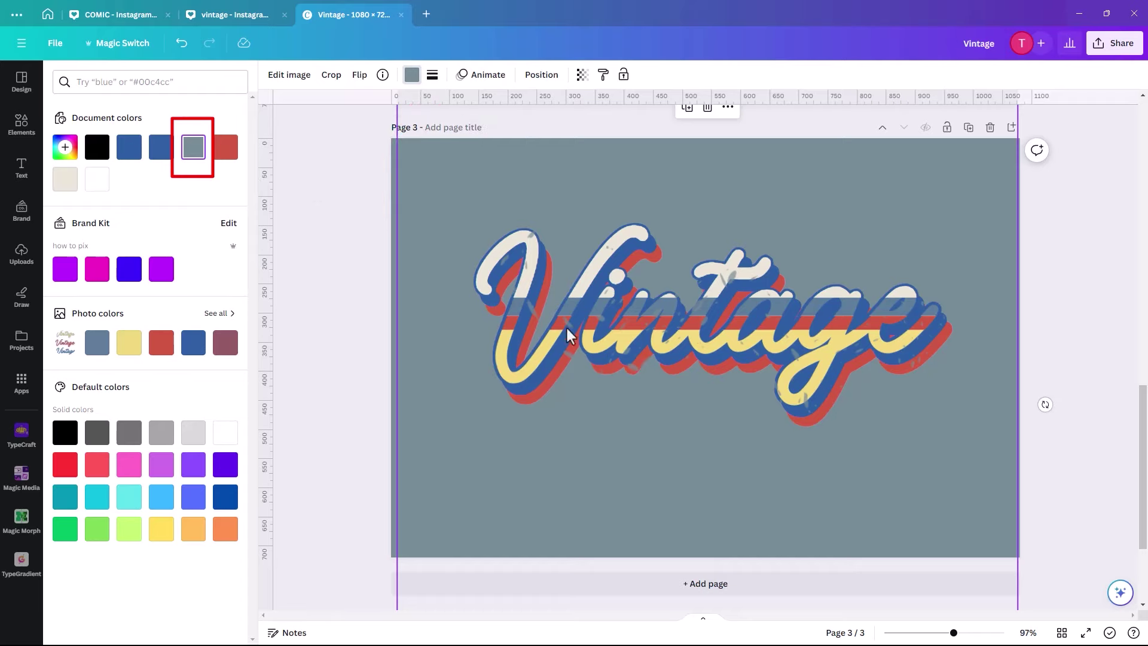
{"action": "mouse_move", "coordinate": [592, 356]}
{"action": "left_mouse_down"}
{"action": "mouse_move", "coordinate": [566, 348]}
{"action": "mouse_move", "coordinate": [572, 339]}
{"action": "left_mouse_up"}
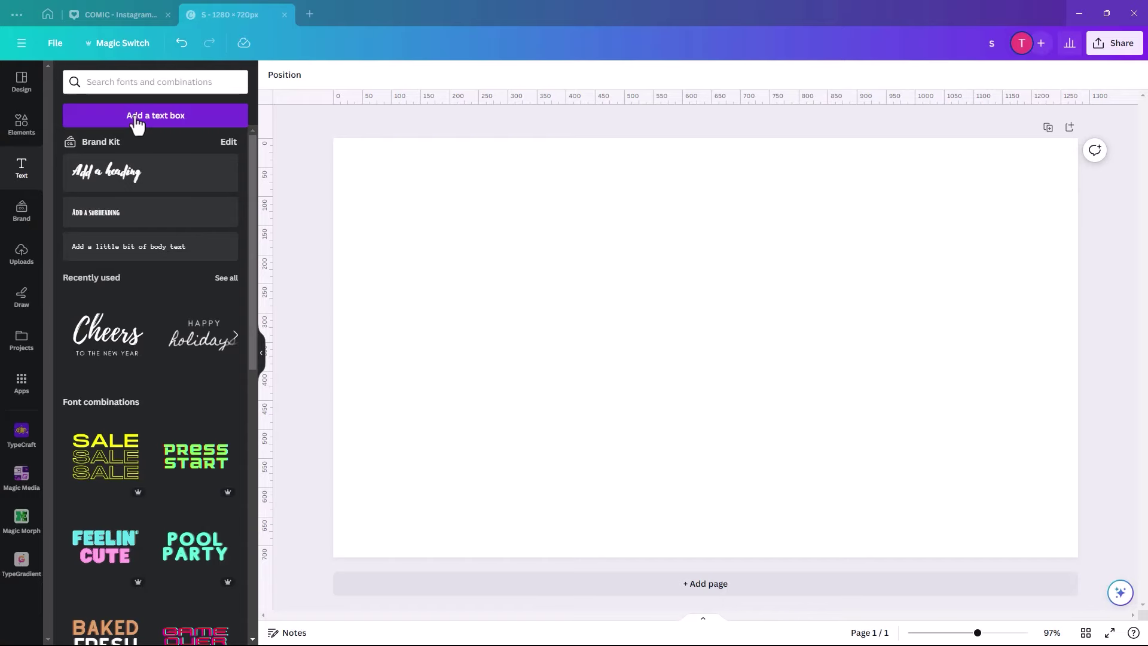
Add a text box reading "S", enlarge it to font size 177 and place it in the page's upper-left area
{"action": "left_click", "coordinate": [136, 117]}
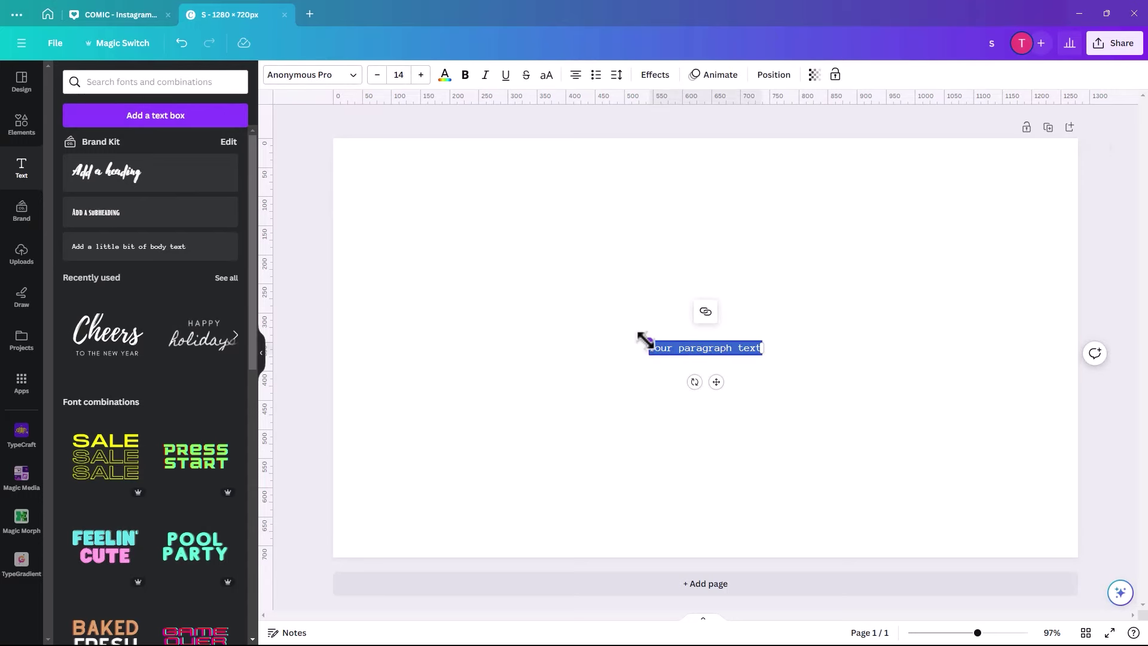
{"action": "left_click_drag", "start_coordinate": [646, 340], "coordinate": [528, 254]}
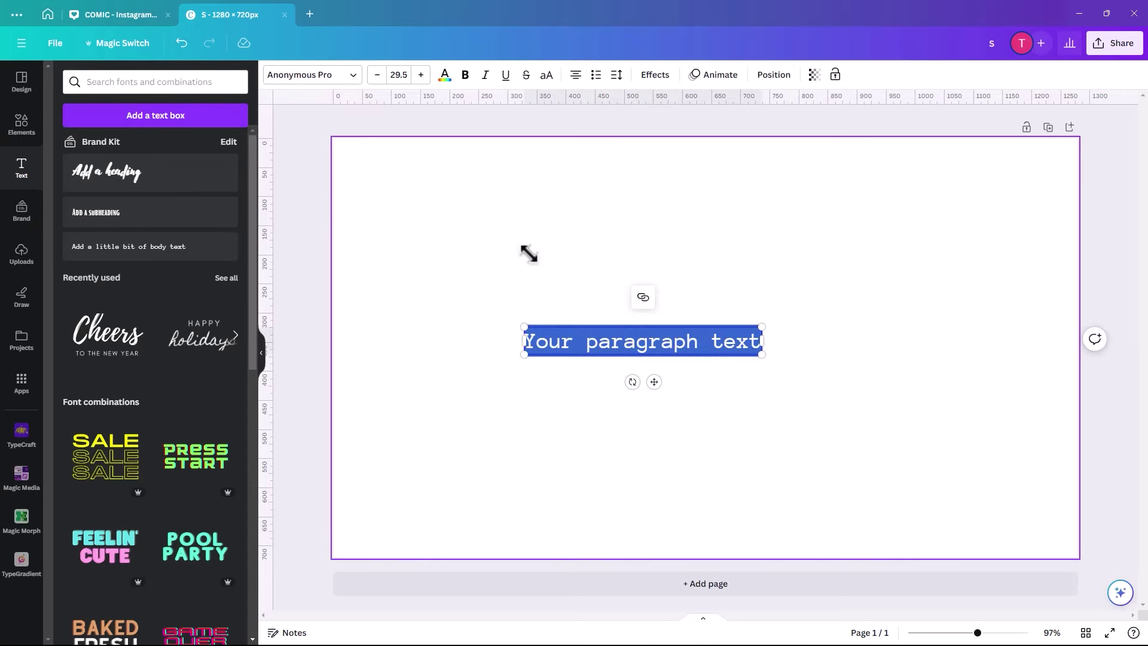
{"action": "type", "text": "S"}
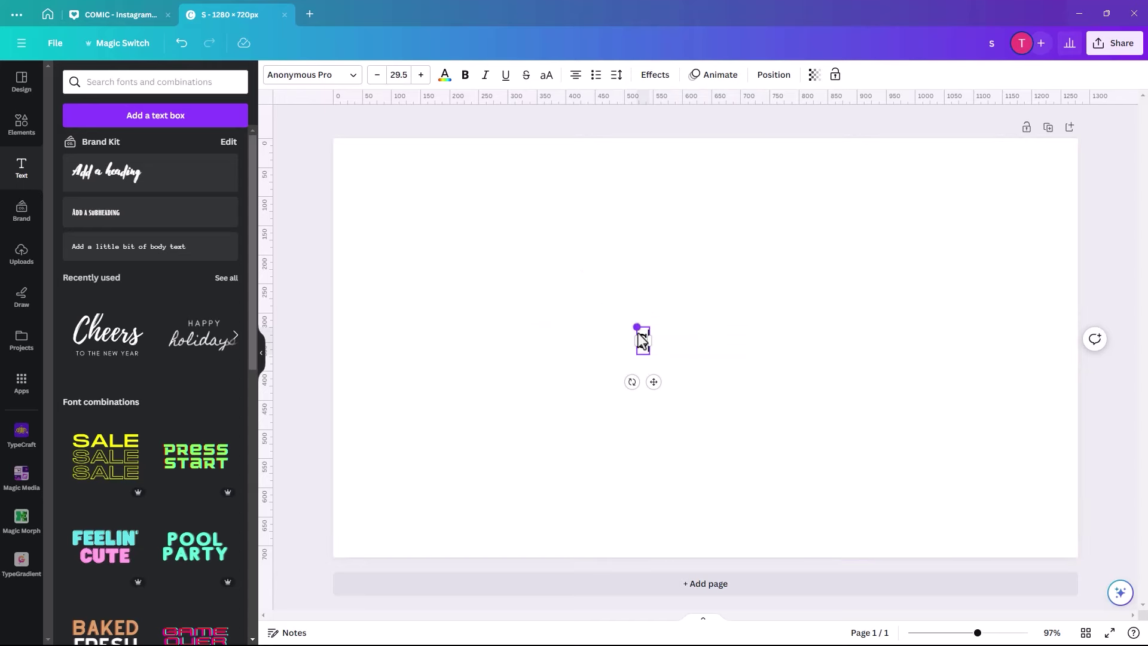
{"action": "left_click_drag", "start_coordinate": [635, 324], "coordinate": [415, 259]}
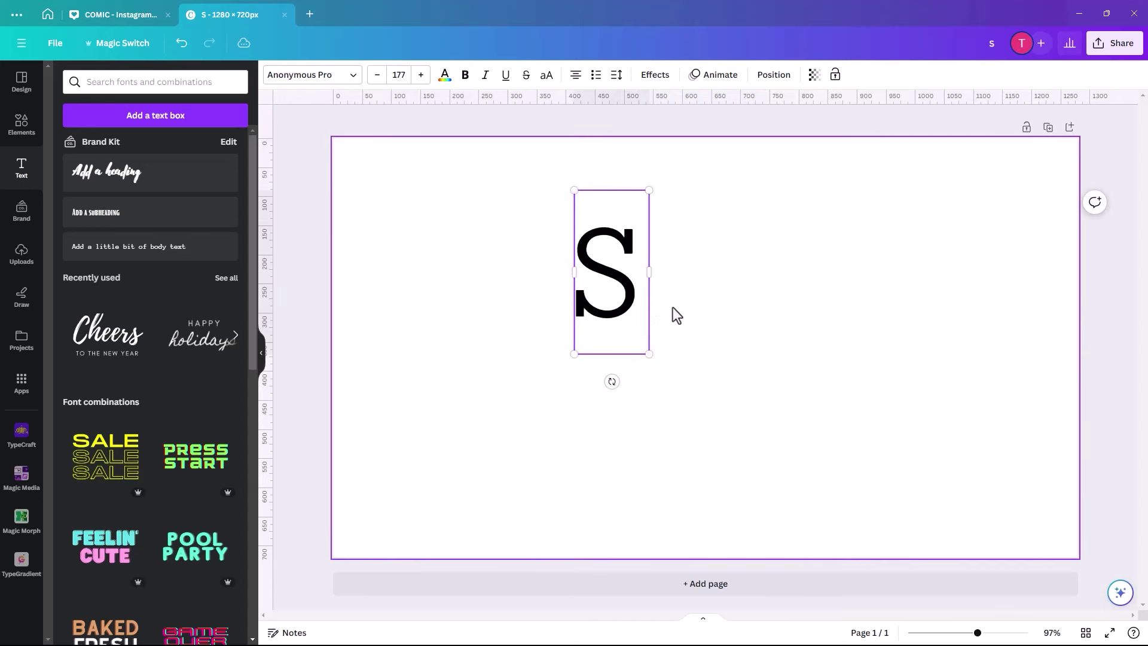
{"action": "left_click_drag", "start_coordinate": [593, 310], "coordinate": [427, 317]}
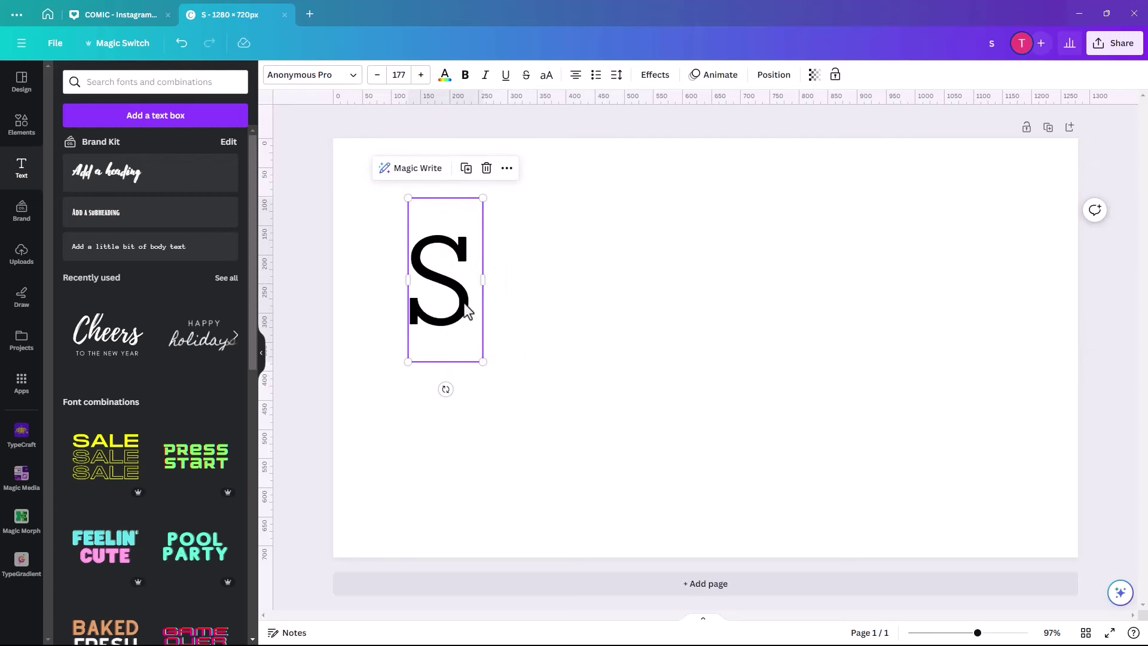
Select the letter S for editing and open the list of fonts for it
{"action": "double_click", "coordinate": [468, 309]}
{"action": "left_click_drag", "start_coordinate": [456, 275], "coordinate": [389, 256]}
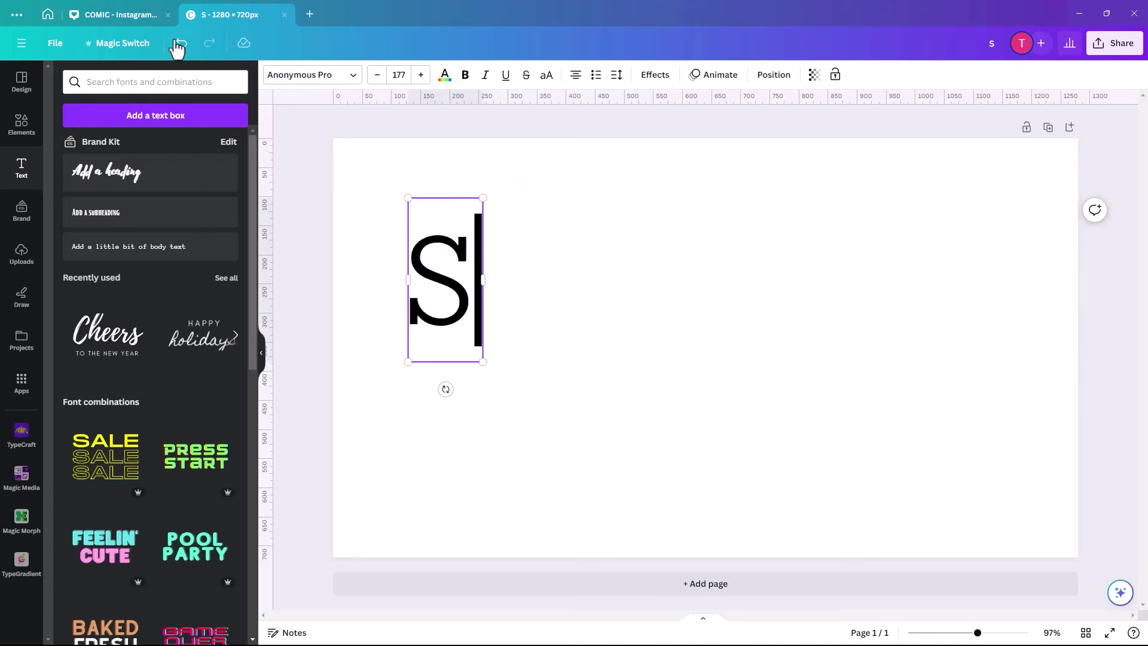
{"action": "left_click", "coordinate": [351, 84]}
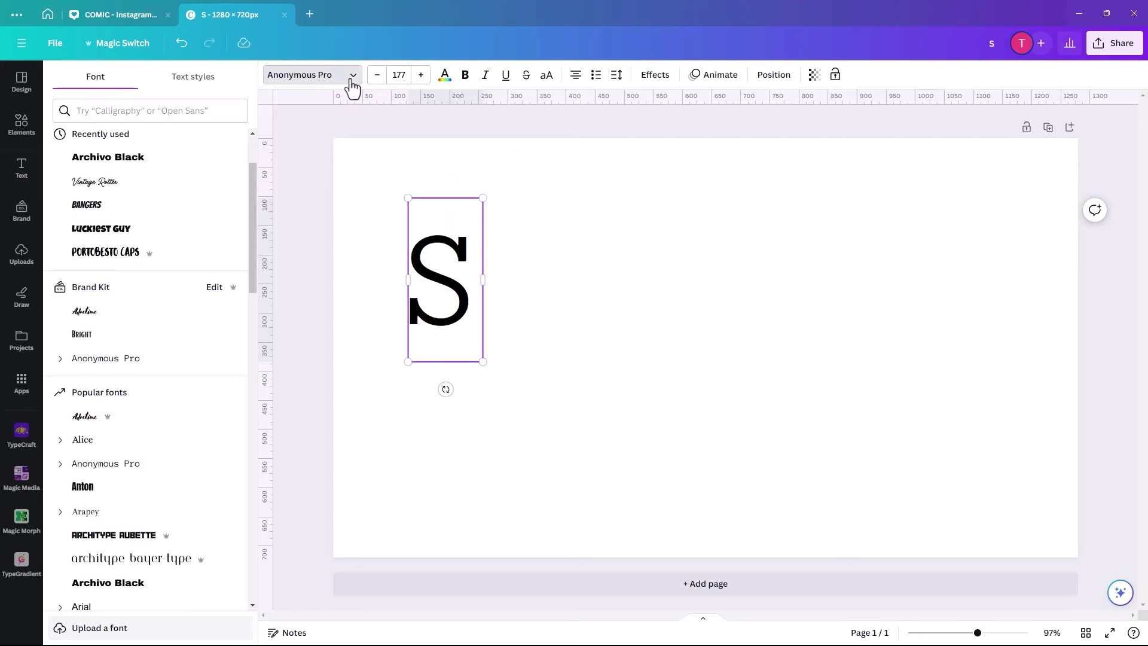
Set the letter S in Archivo Black, reposition it slightly and scale it to font size 175
{"action": "left_click", "coordinate": [99, 159]}
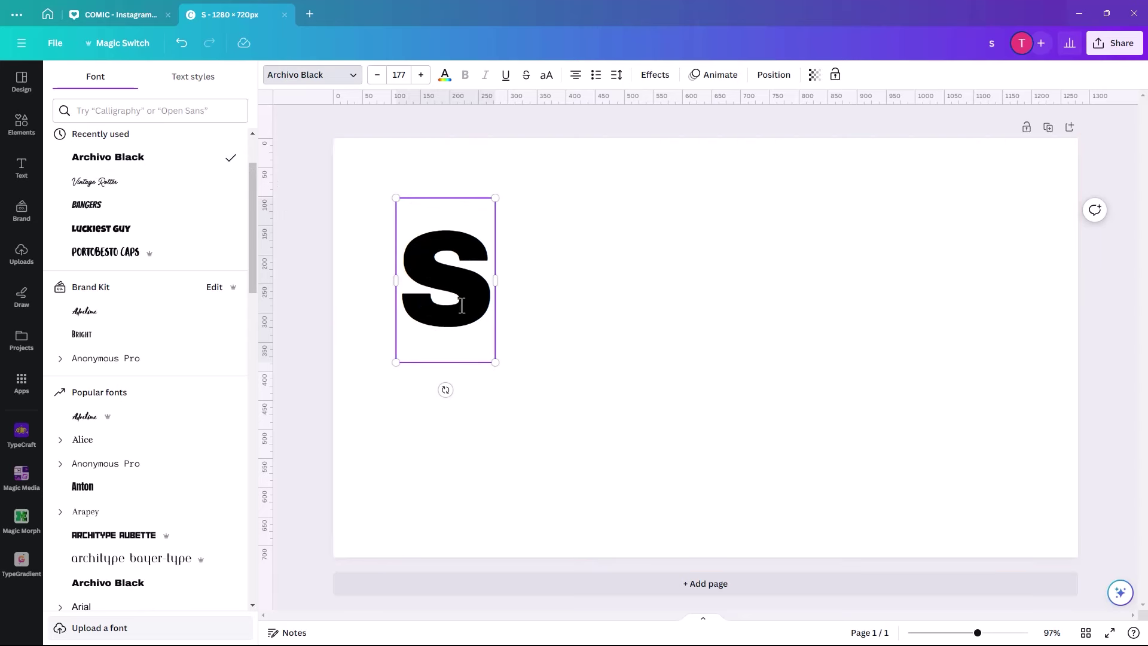
{"action": "mouse_move", "coordinate": [149, 259]}
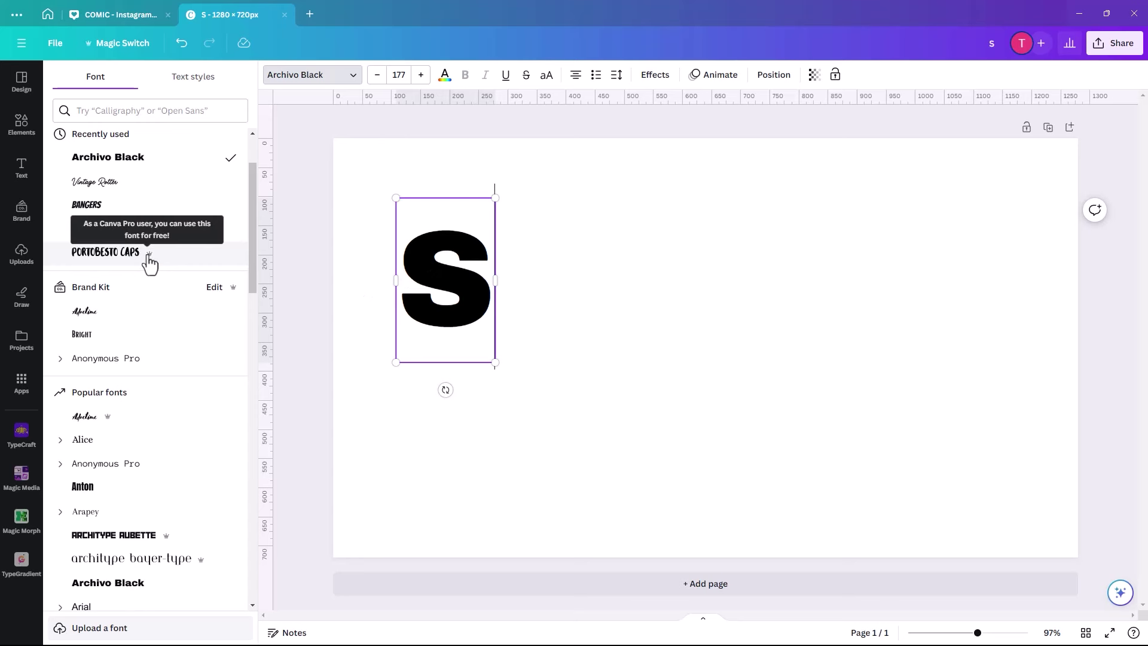
{"action": "mouse_move", "coordinate": [478, 312]}
{"action": "left_mouse_down"}
{"action": "mouse_move", "coordinate": [504, 335]}
{"action": "mouse_move", "coordinate": [463, 321]}
{"action": "left_mouse_up"}
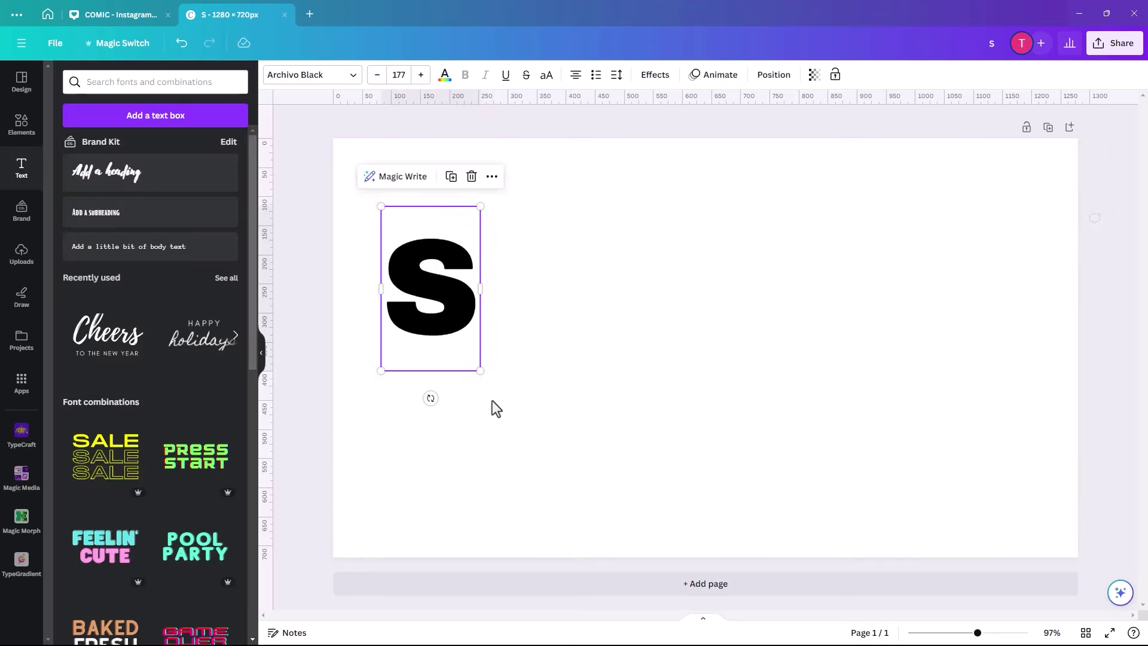
{"action": "mouse_move", "coordinate": [480, 370]}
{"action": "left_mouse_down"}
{"action": "mouse_move", "coordinate": [502, 393]}
{"action": "mouse_move", "coordinate": [481, 368]}
{"action": "left_mouse_up"}
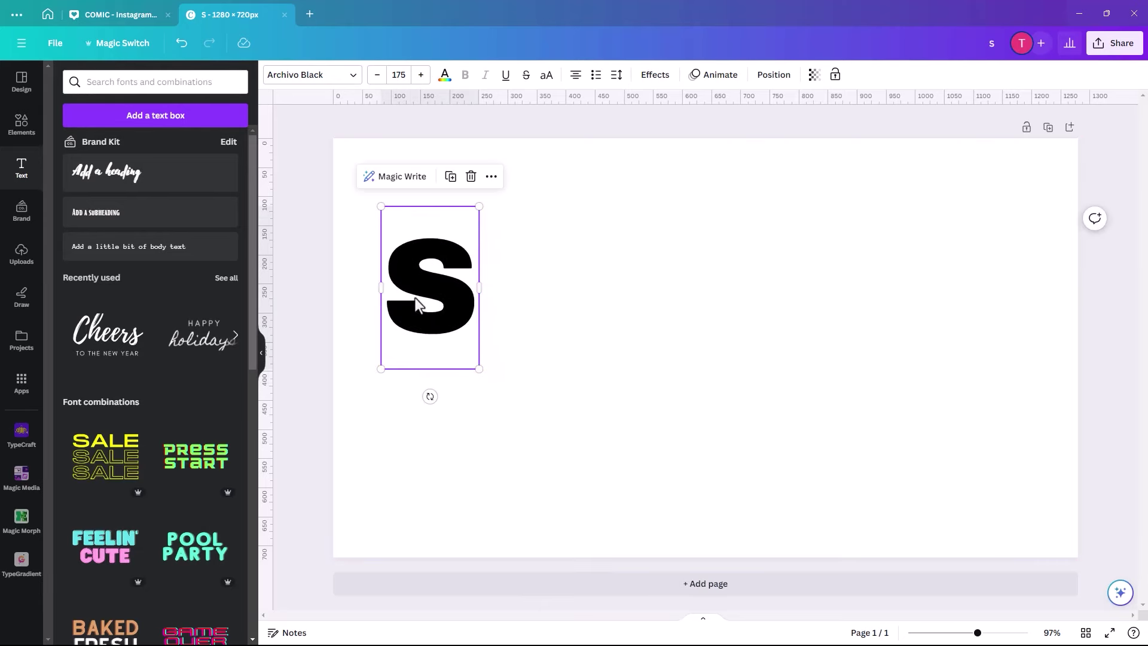
Duplicate the letter S until there are six copies in total
{"action": "left_click", "coordinate": [450, 177]}
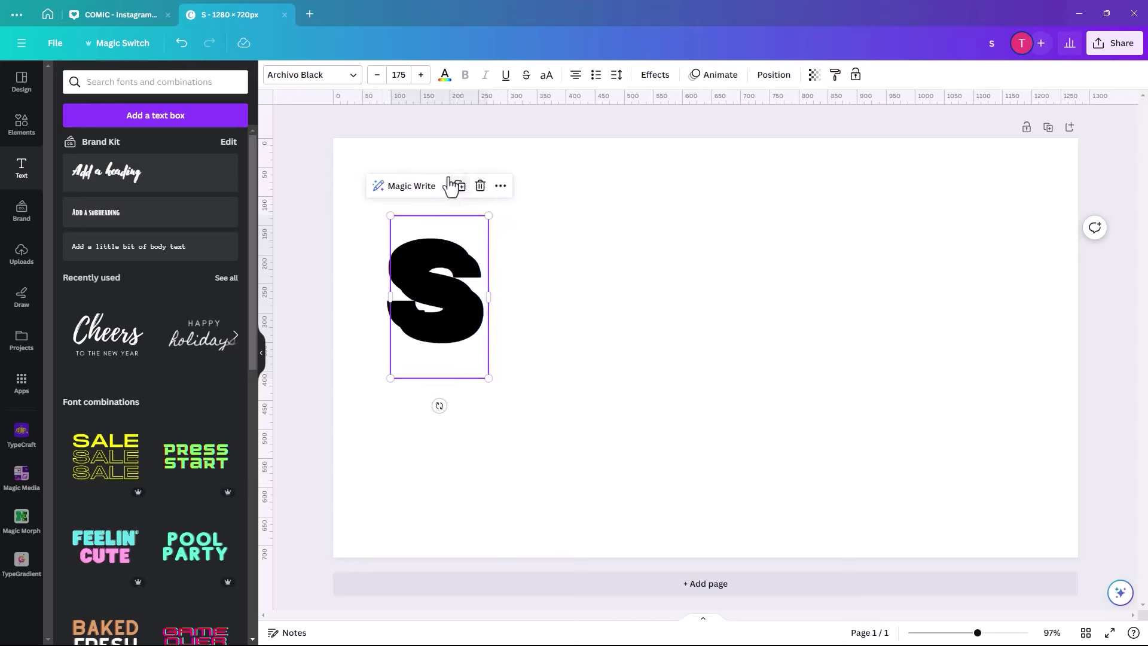
{"action": "left_click", "coordinate": [460, 188]}
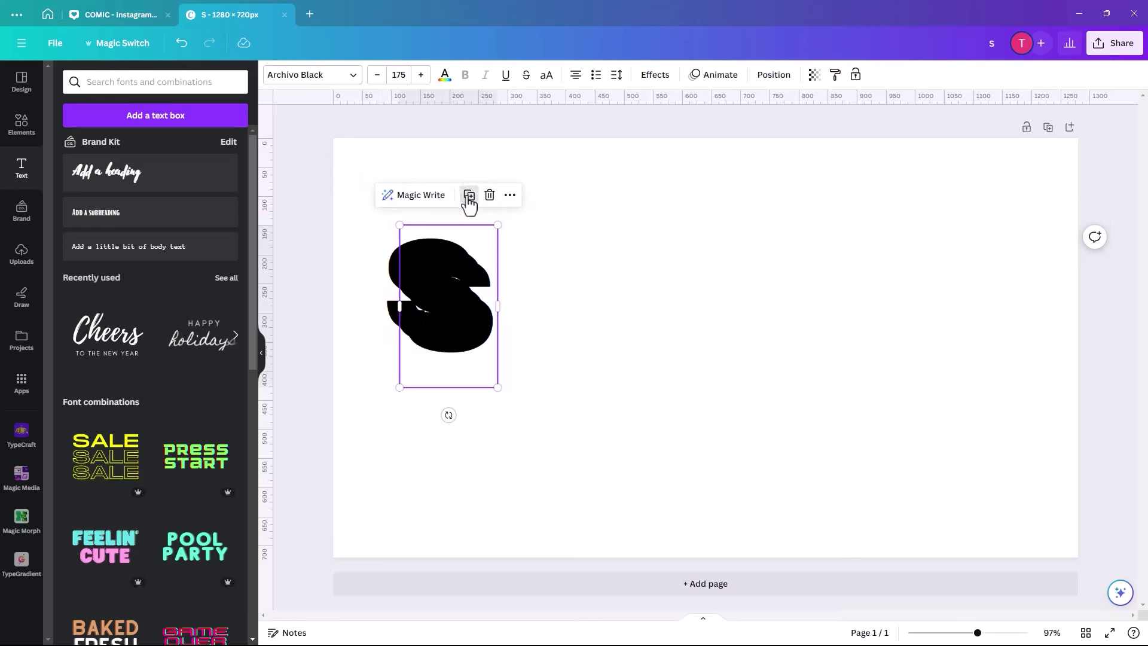
{"action": "left_click", "coordinate": [469, 196]}
{"action": "left_click", "coordinate": [479, 204]}
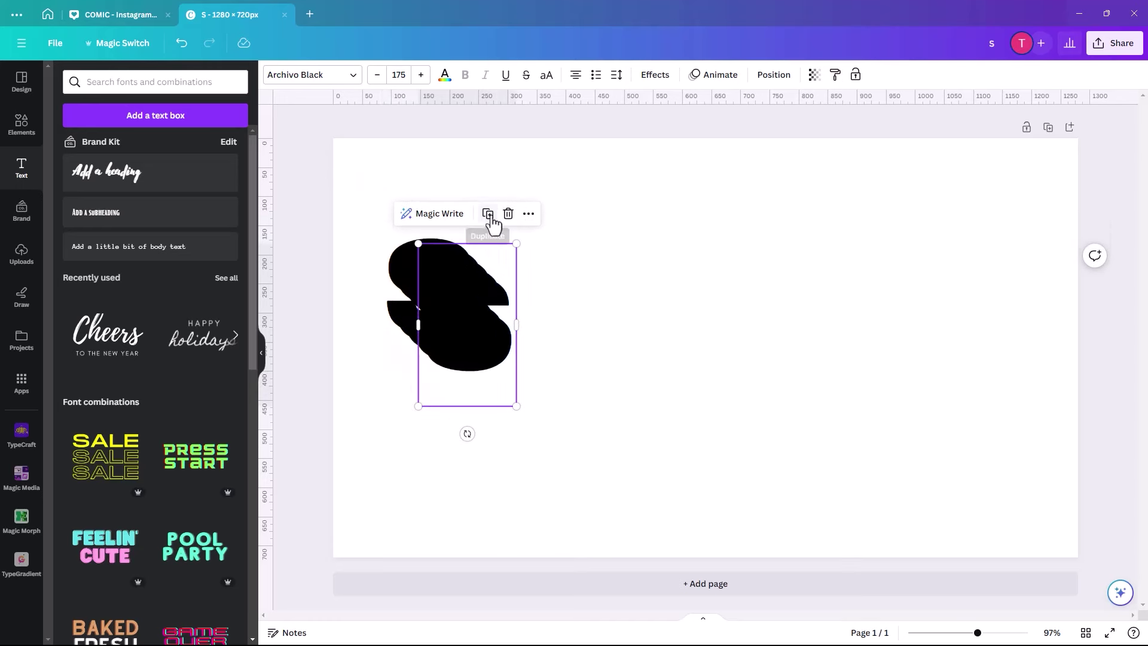
{"action": "left_click", "coordinate": [612, 400]}
Arrange the six S letters side by side in one aligned row across the page
{"action": "left_click_drag", "start_coordinate": [514, 374], "coordinate": [903, 345]}
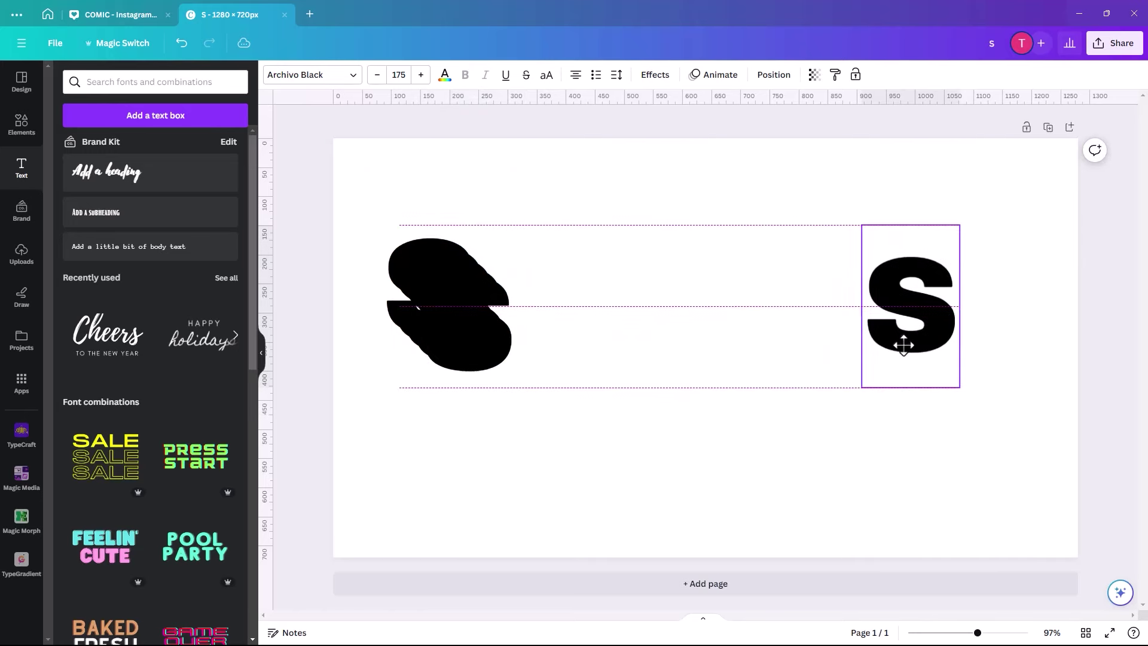
{"action": "left_click", "coordinate": [461, 356]}
{"action": "left_click_drag", "start_coordinate": [460, 357], "coordinate": [804, 326]}
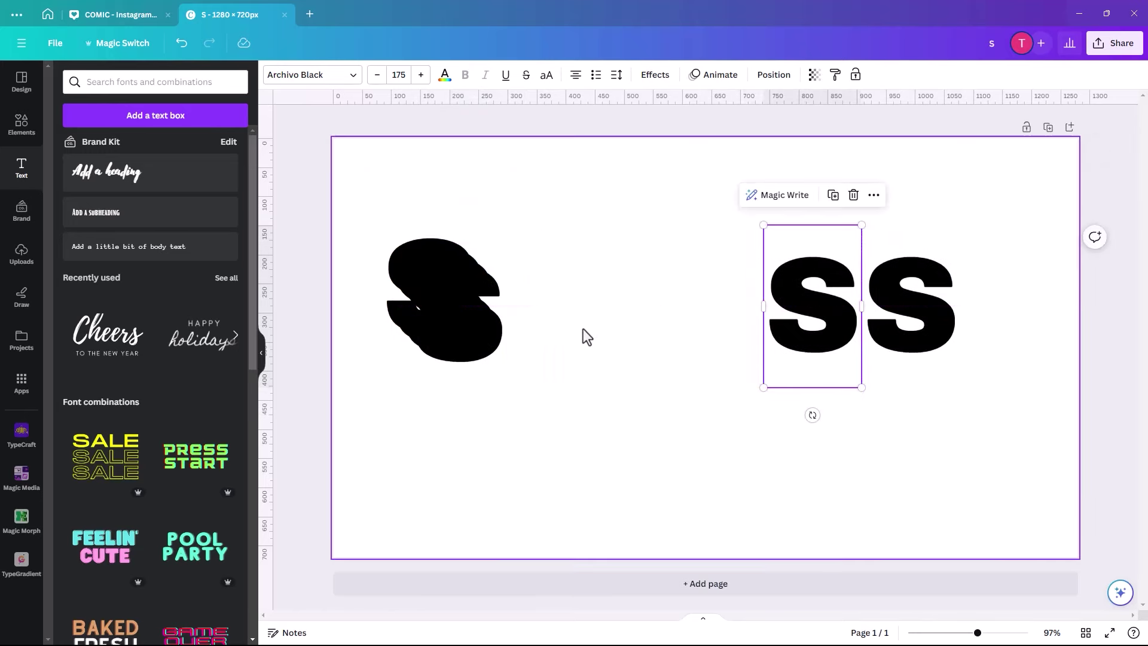
{"action": "left_click_drag", "start_coordinate": [489, 350], "coordinate": [650, 336]}
{"action": "left_click_drag", "start_coordinate": [486, 330], "coordinate": [544, 332]}
{"action": "left_click_drag", "start_coordinate": [430, 328], "coordinate": [418, 338]}
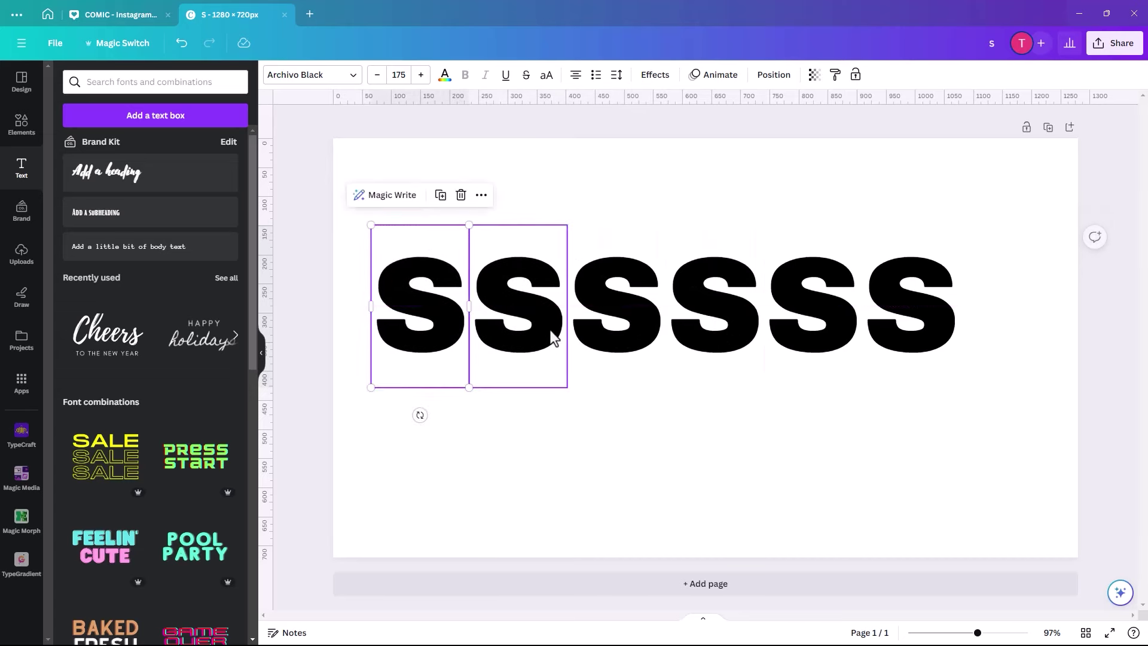
Replace the second, third and fourth letters of the row with H, A and D
{"action": "left_click", "coordinate": [528, 330]}
{"action": "double_click", "coordinate": [530, 334]}
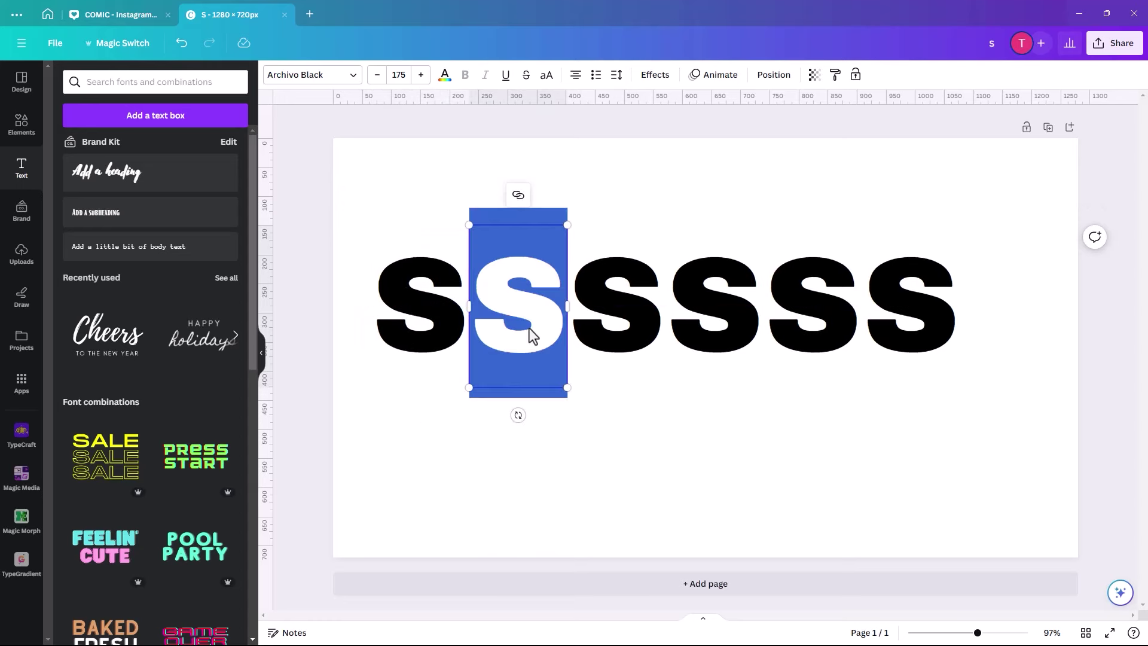
{"action": "type", "text": "H"}
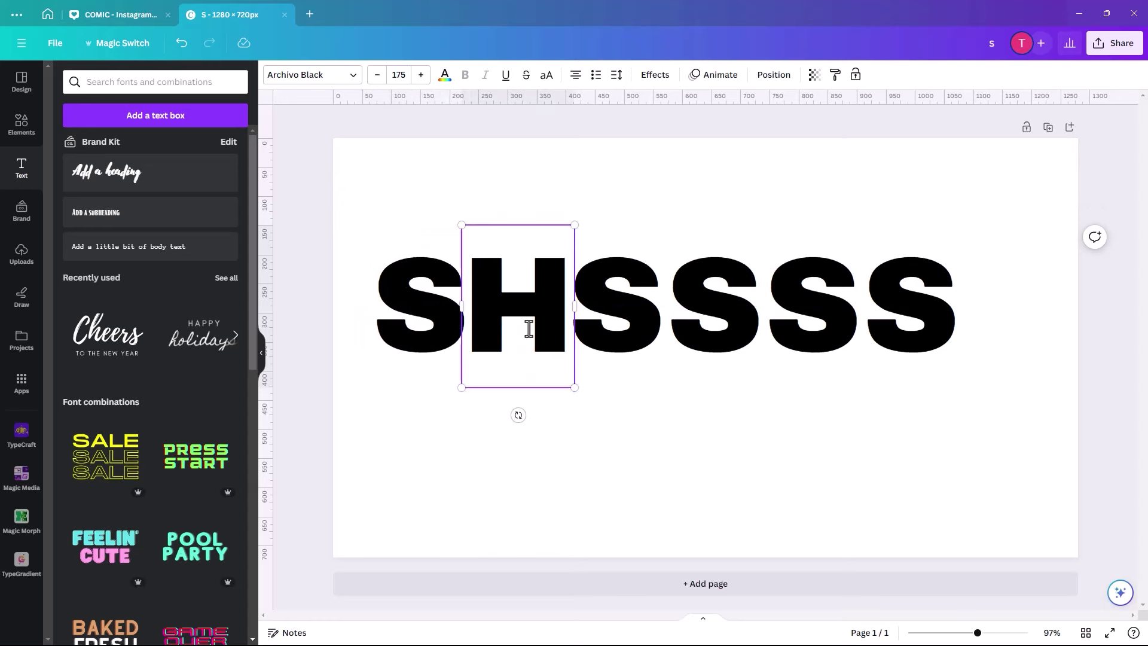
{"action": "left_click", "coordinate": [609, 310]}
{"action": "double_click", "coordinate": [611, 310]}
{"action": "type", "text": "A"}
{"action": "left_click", "coordinate": [708, 310]}
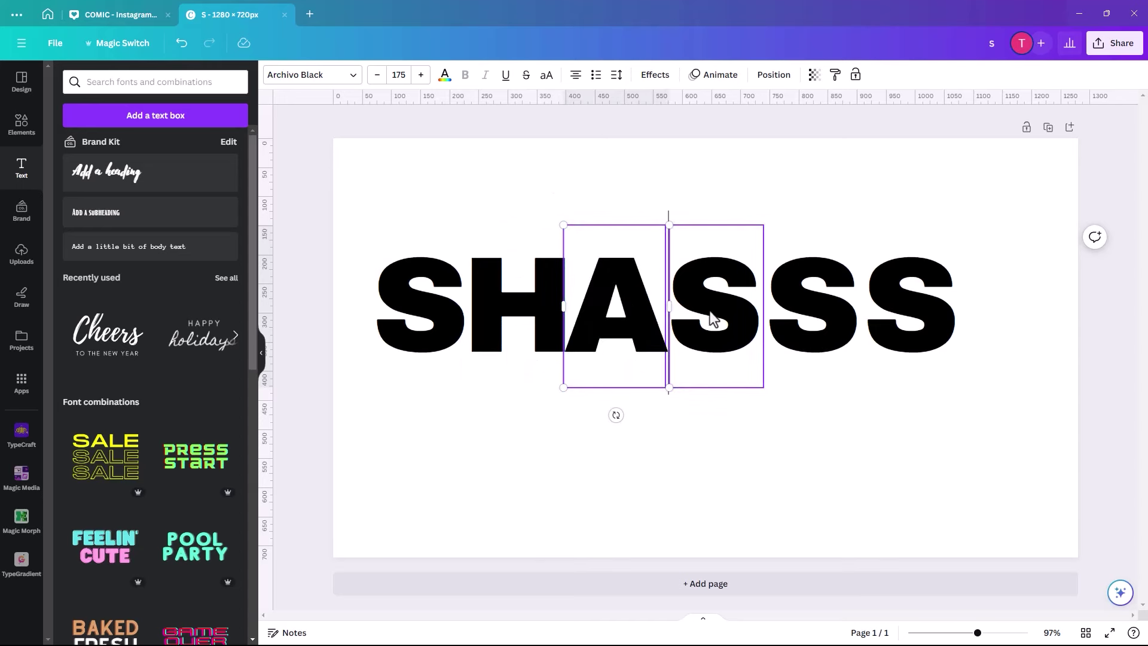
{"action": "double_click", "coordinate": [711, 317]}
{"action": "type", "text": "D"}
Replace the last two S letters with O and W to complete the word SHADOW
{"action": "left_click", "coordinate": [797, 318]}
{"action": "double_click", "coordinate": [798, 318]}
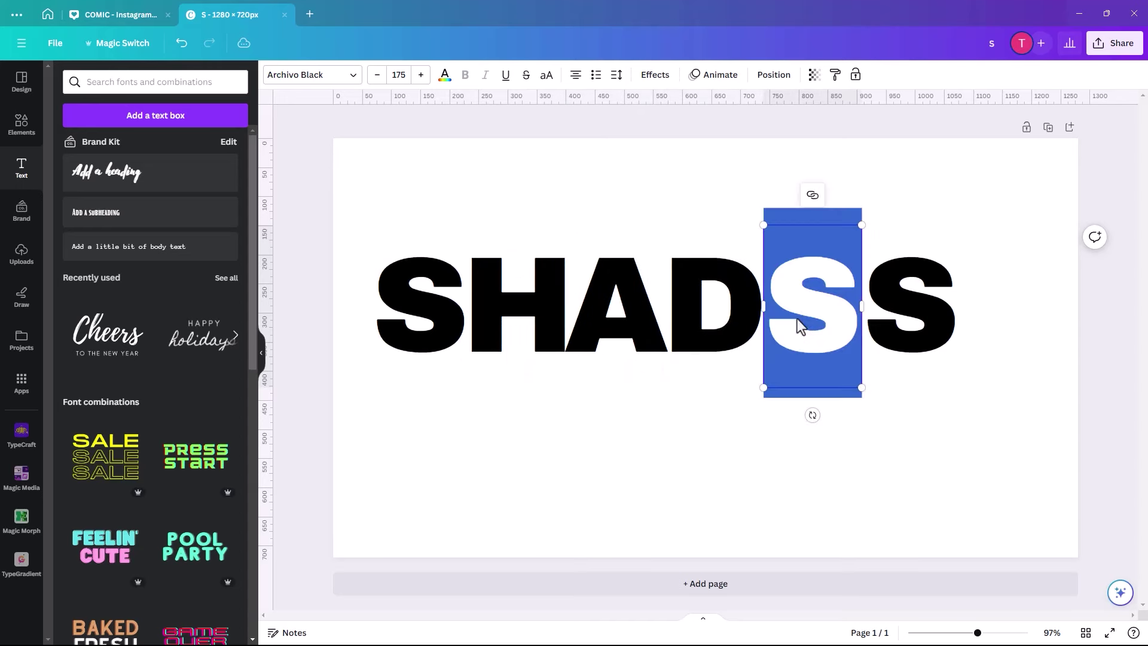
{"action": "type", "text": "O"}
{"action": "left_click", "coordinate": [893, 313]}
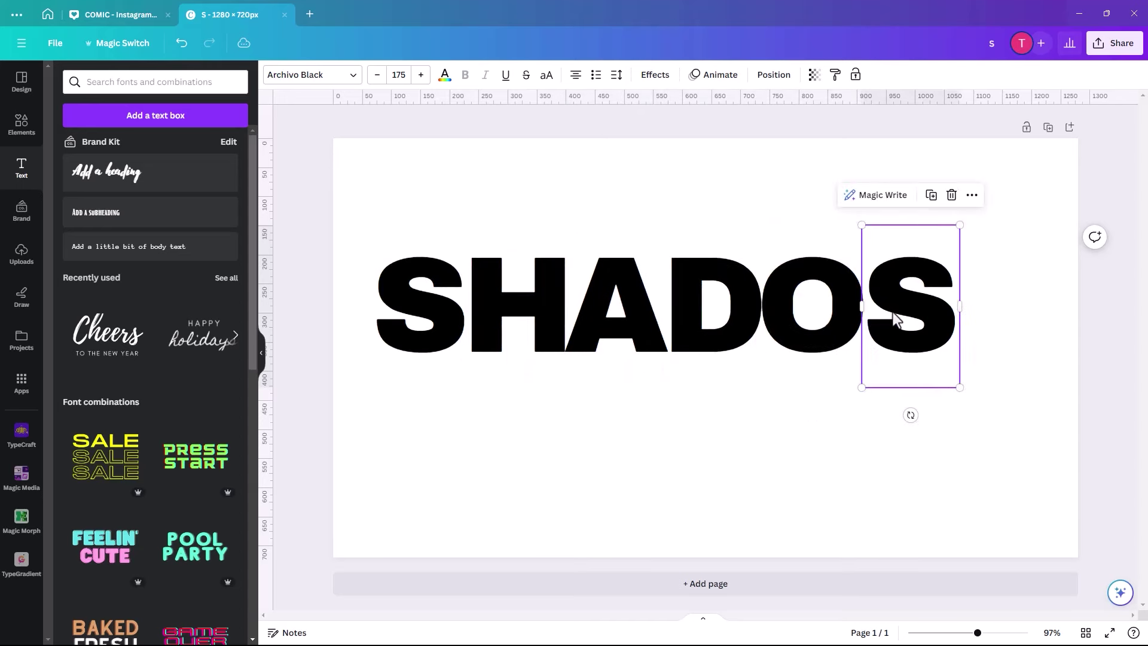
{"action": "double_click", "coordinate": [892, 312]}
{"action": "type", "text": "W"}
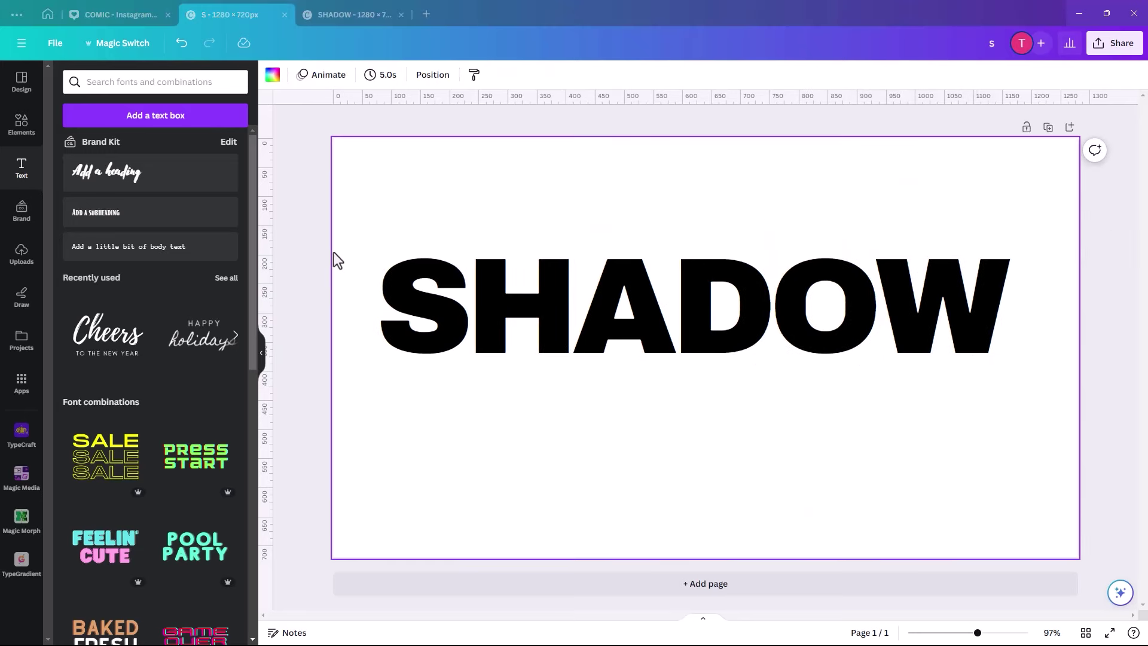
Apply the Outline text effect to all six letters with thickness 15 and white as the outline color
{"action": "left_click_drag", "start_coordinate": [336, 214], "coordinate": [1093, 402]}
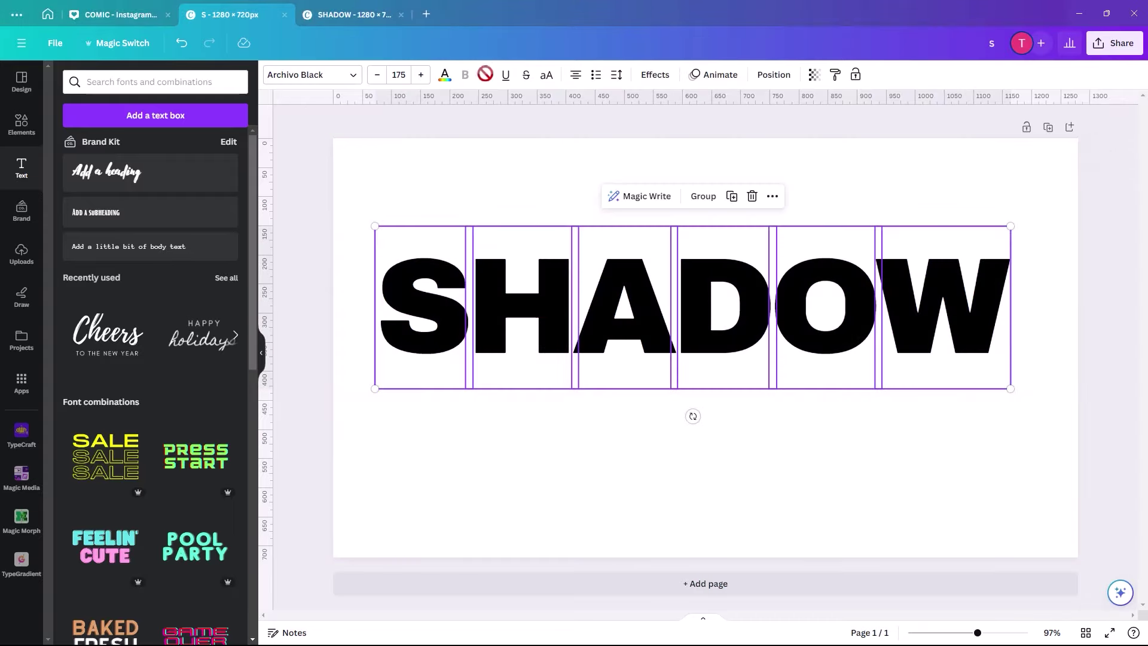
{"action": "left_click", "coordinate": [656, 75]}
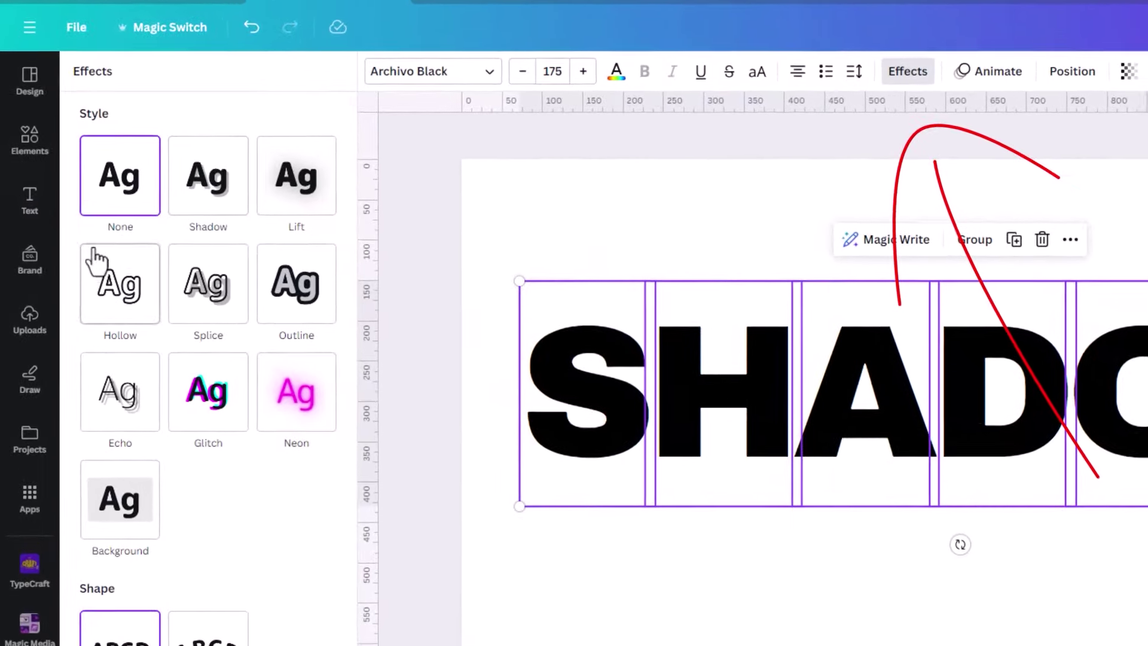
{"action": "left_click", "coordinate": [301, 302]}
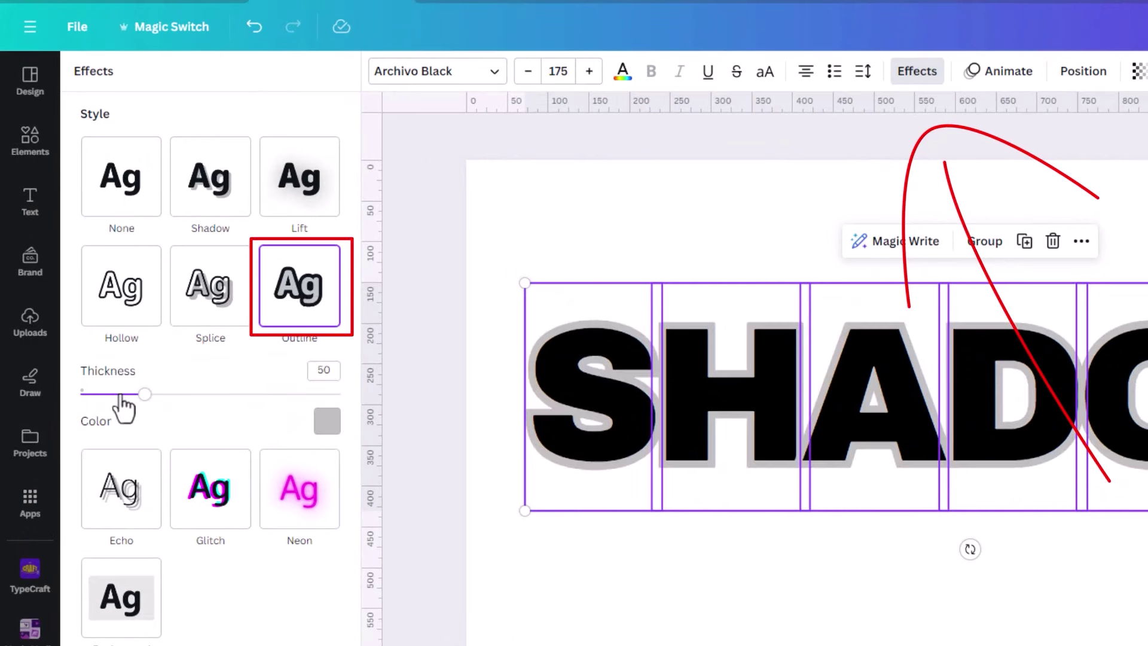
{"action": "left_click_drag", "start_coordinate": [144, 398], "coordinate": [100, 399]}
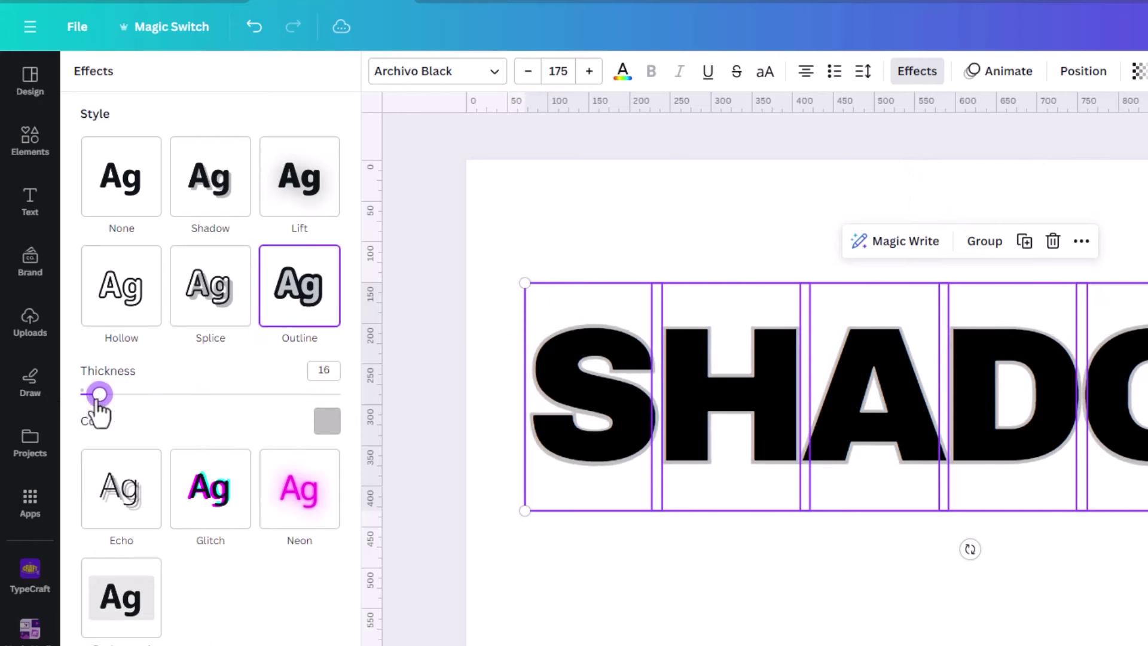
{"action": "left_click_drag", "start_coordinate": [98, 399], "coordinate": [96, 399]}
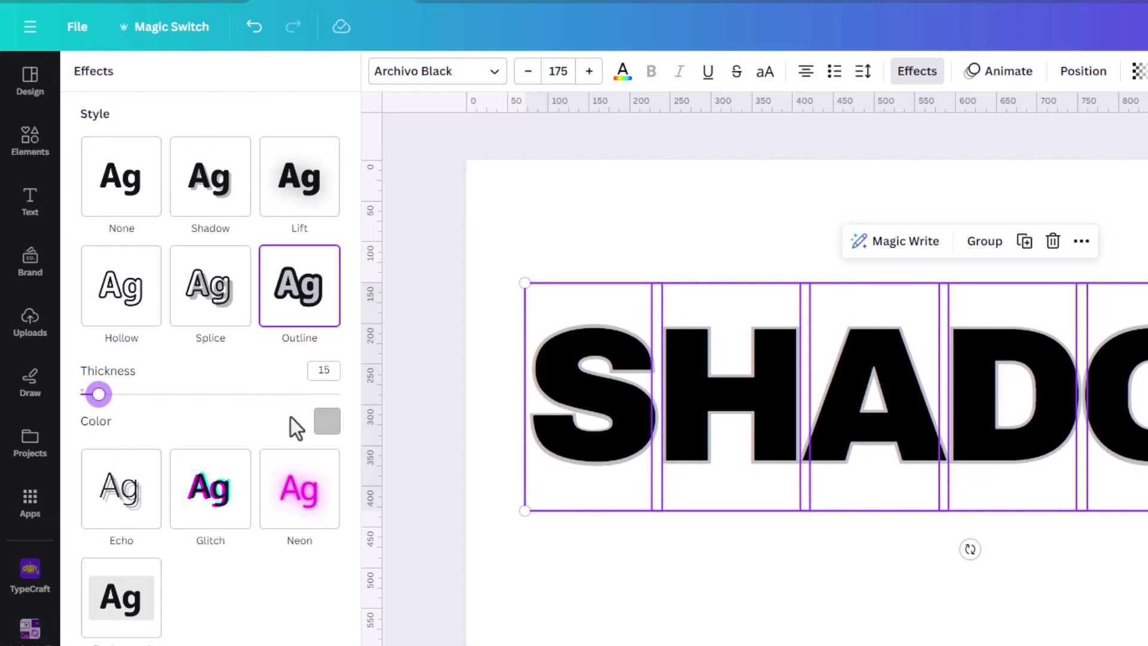
{"action": "left_click", "coordinate": [325, 425]}
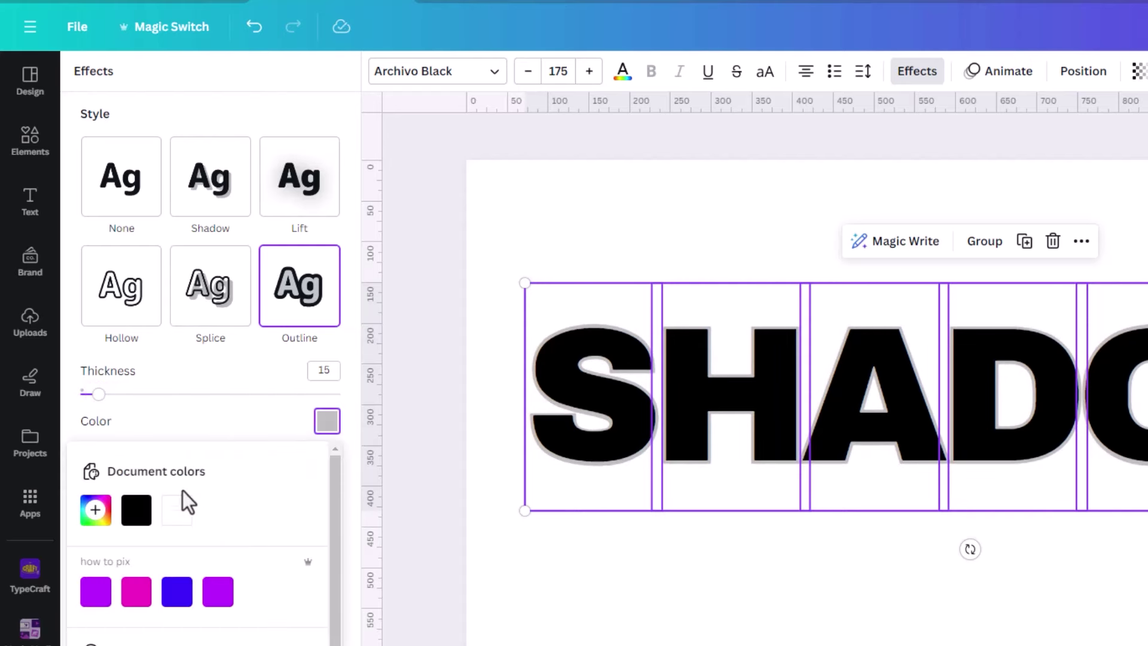
{"action": "left_click", "coordinate": [176, 513]}
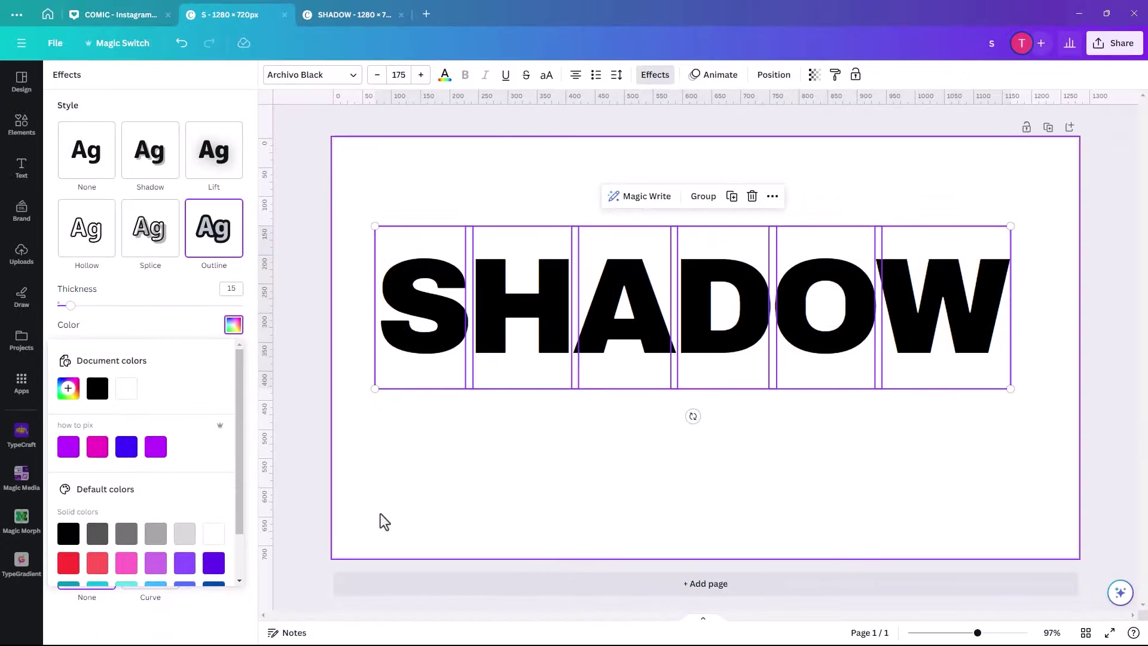
Set the page background color to black
{"action": "left_click", "coordinate": [375, 517]}
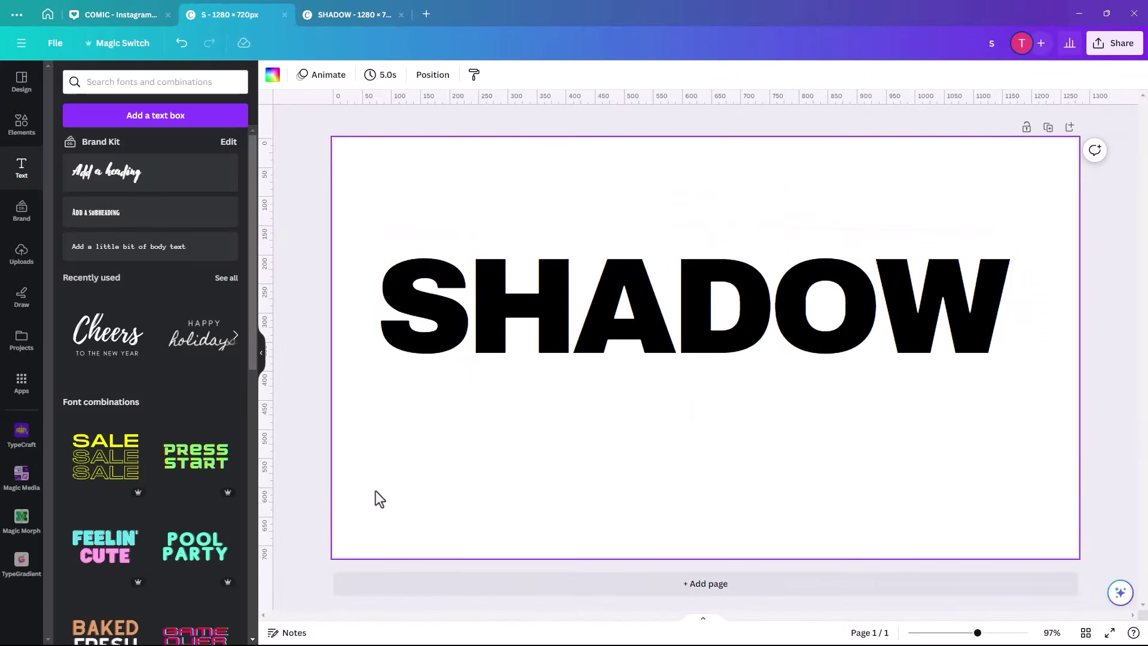
{"action": "left_click", "coordinate": [272, 74]}
{"action": "left_click", "coordinate": [97, 150]}
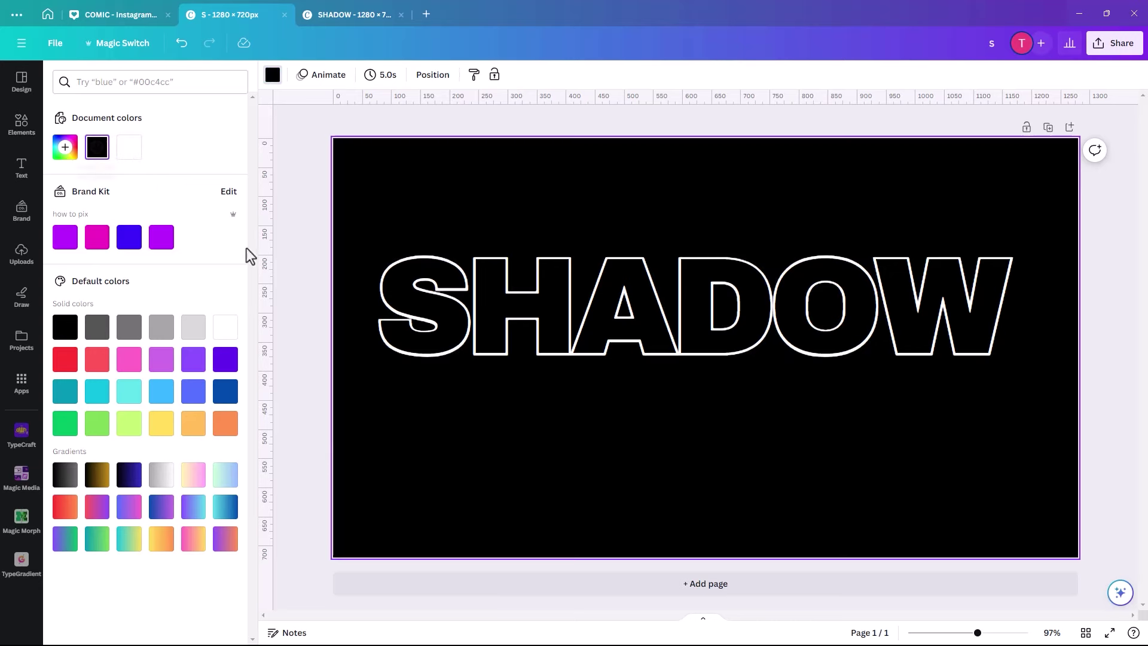
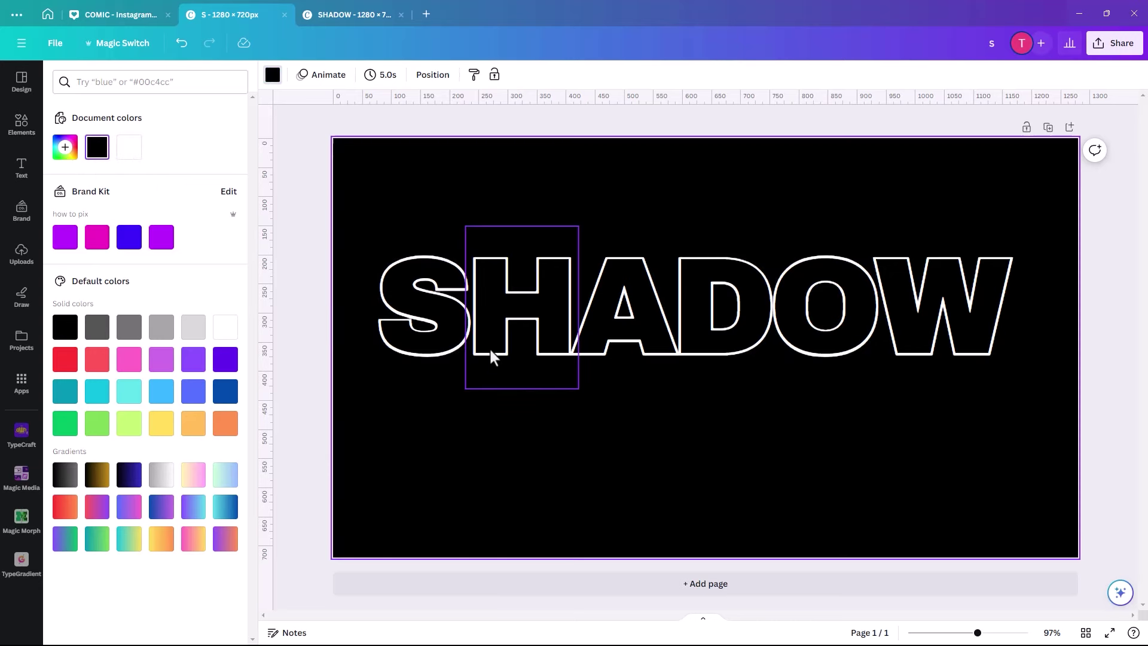
Move the letters H, A, D, O and W closer together so each one slightly overlaps the preceding letter
{"action": "left_click", "coordinate": [489, 347]}
{"action": "left_click_drag", "start_coordinate": [487, 347], "coordinate": [478, 349]}
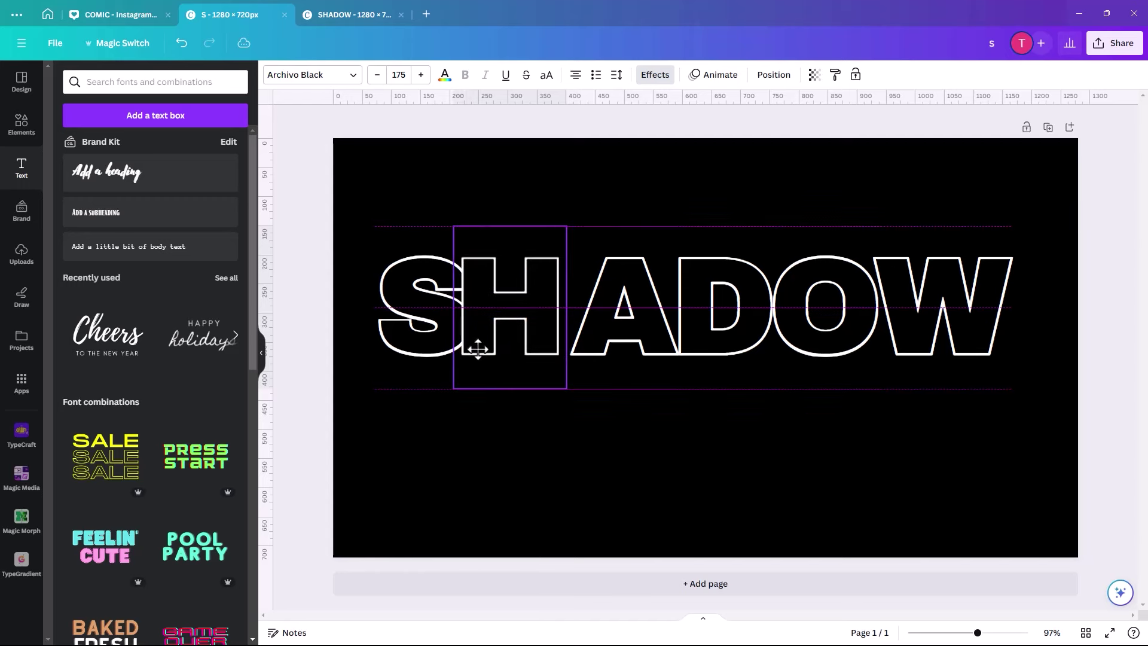
{"action": "left_click_drag", "start_coordinate": [586, 345], "coordinate": [565, 347]}
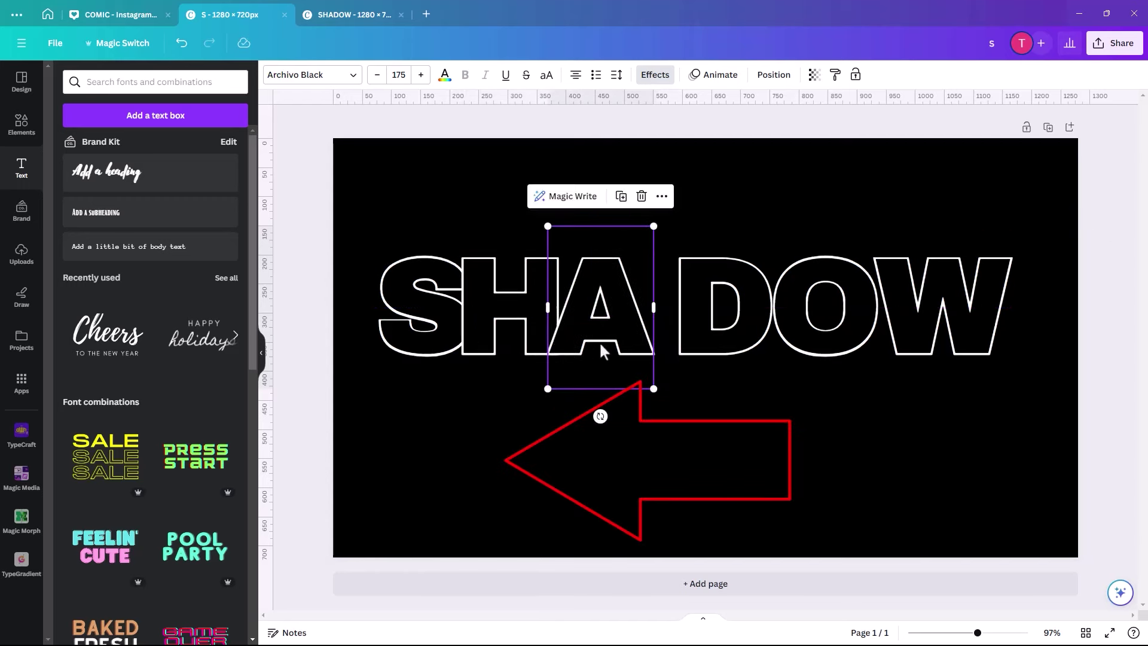
{"action": "left_click_drag", "start_coordinate": [686, 350], "coordinate": [651, 344]}
{"action": "left_click_drag", "start_coordinate": [786, 339], "coordinate": [741, 329]}
{"action": "left_click", "coordinate": [882, 327]}
{"action": "left_click_drag", "start_coordinate": [890, 326], "coordinate": [825, 322]}
Move all six letters together so the word SHADOW is centered horizontally on the page
{"action": "left_click_drag", "start_coordinate": [338, 258], "coordinate": [931, 371]}
{"action": "left_click_drag", "start_coordinate": [893, 335], "coordinate": [928, 341]}
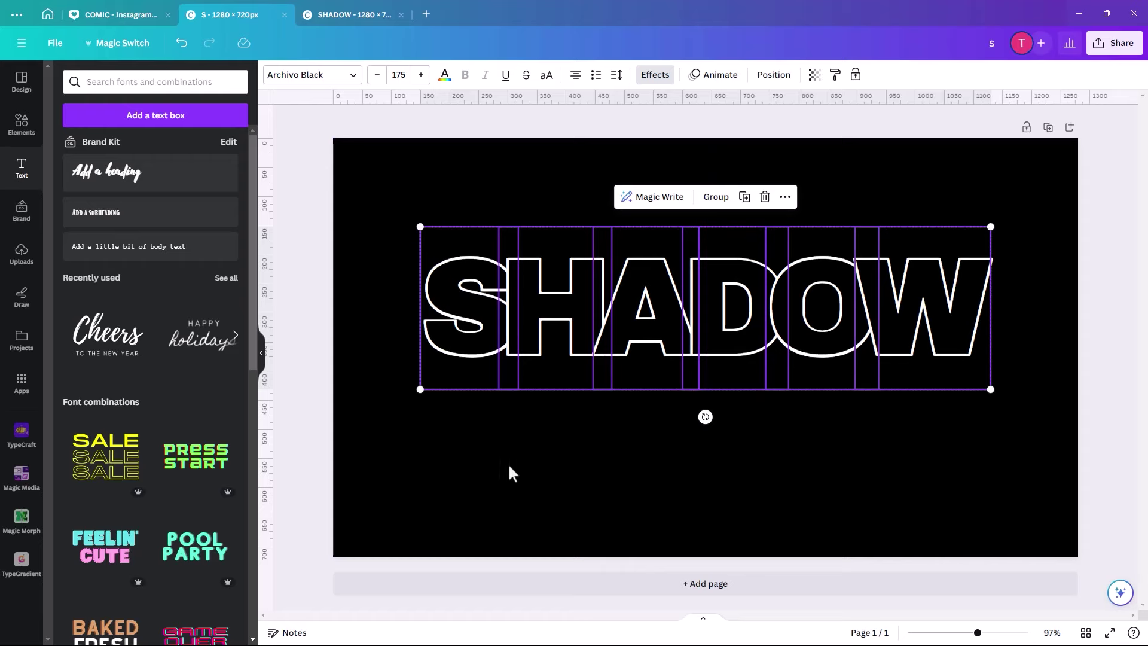
{"action": "left_click", "coordinate": [488, 462]}
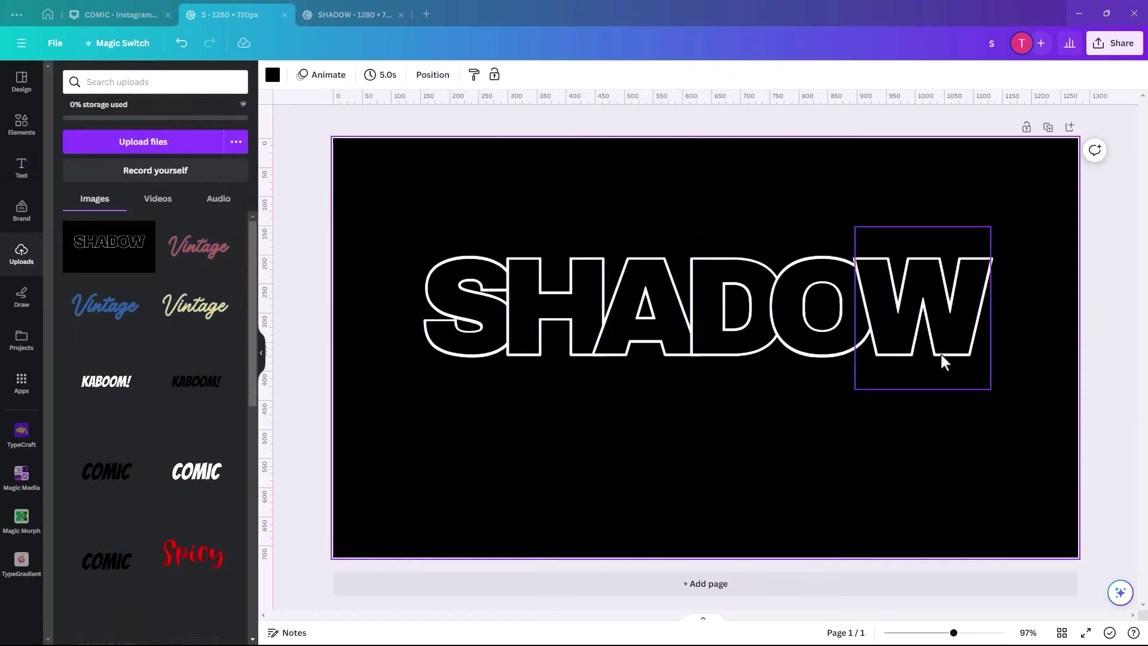
Duplicate the page and set up a PNG download of page 2 only with a transparent background
{"action": "left_click", "coordinate": [1049, 132]}
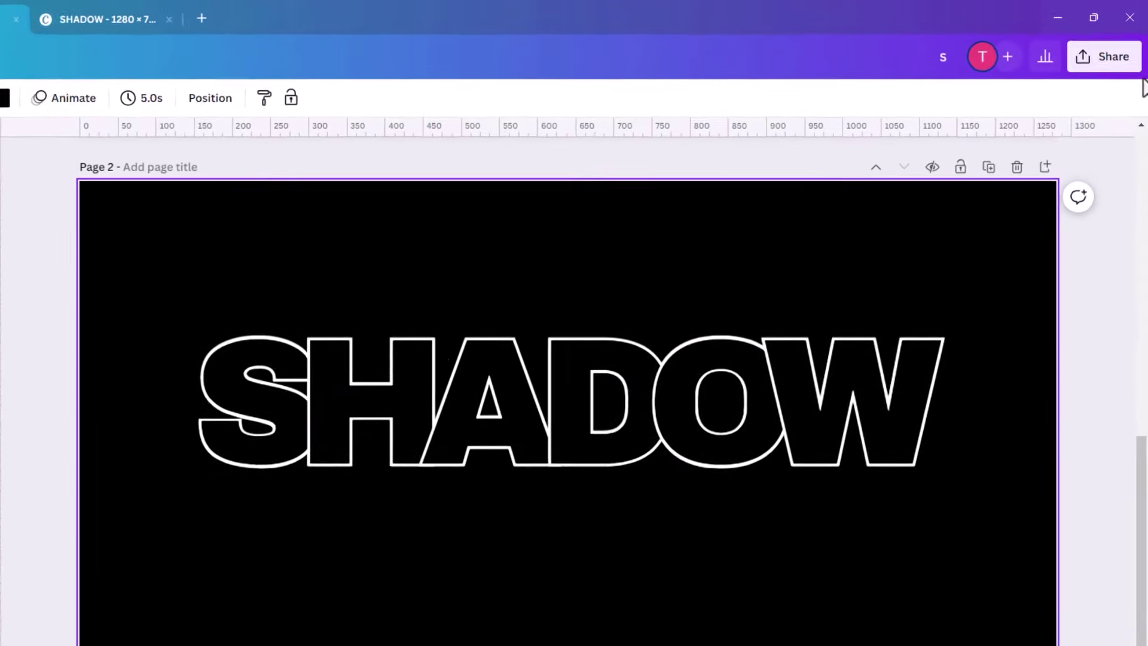
{"action": "left_click", "coordinate": [1105, 77]}
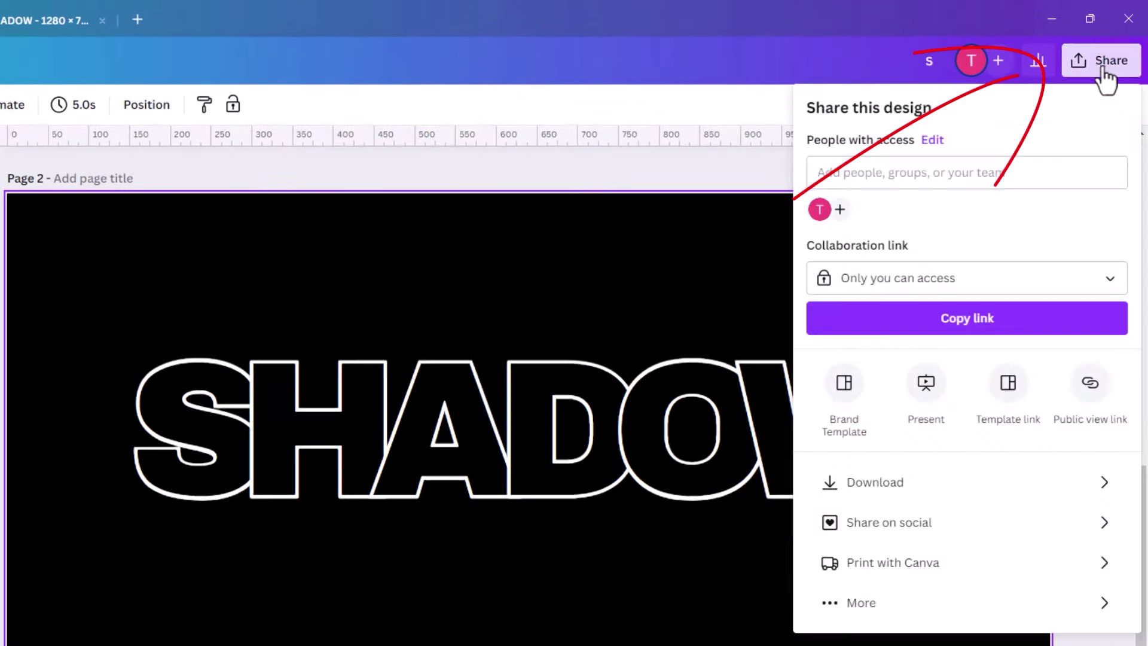
{"action": "left_click", "coordinate": [921, 487]}
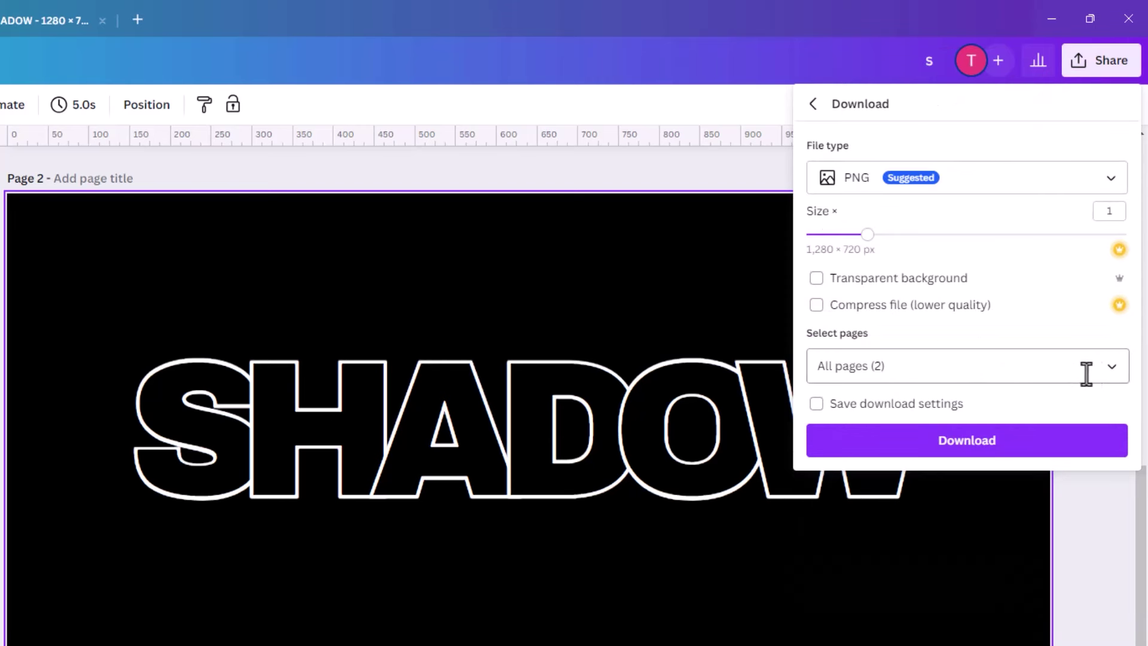
{"action": "left_click", "coordinate": [1106, 371]}
{"action": "left_click", "coordinate": [1112, 416]}
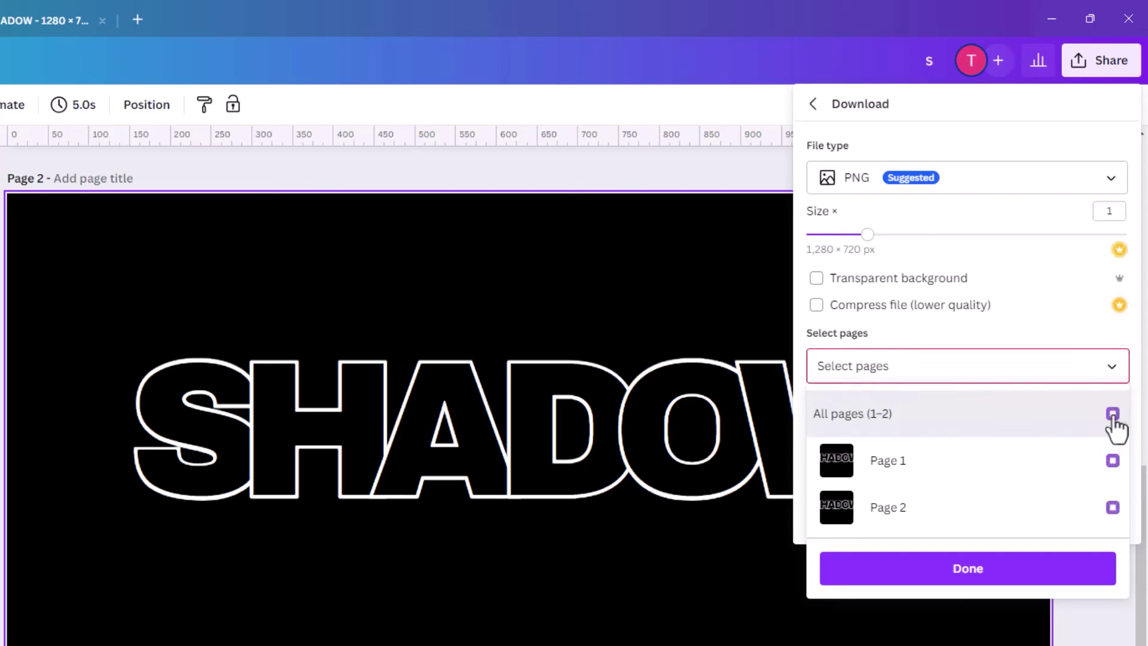
{"action": "left_click", "coordinate": [1112, 507]}
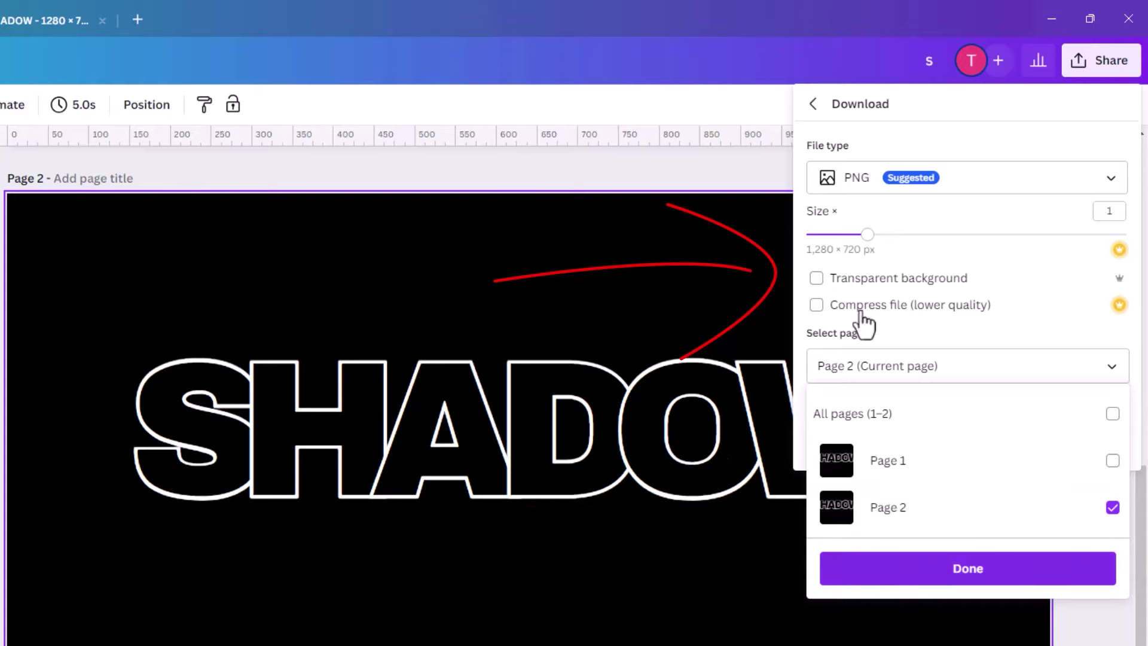
{"action": "left_click", "coordinate": [816, 278]}
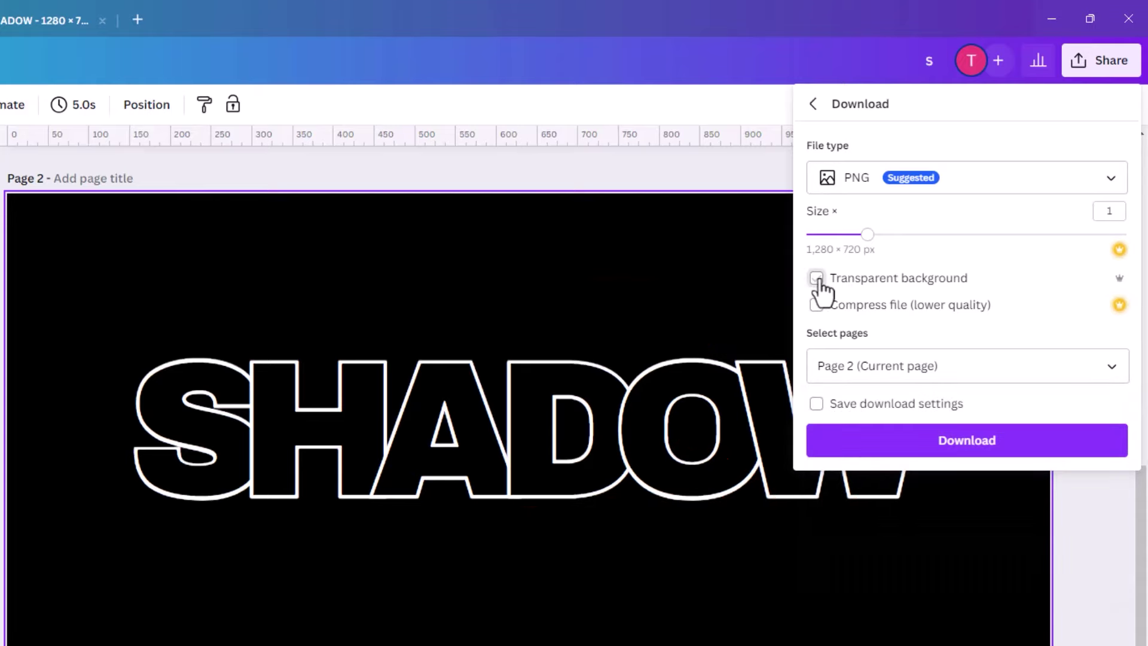
Download the page and save it as SHADOW in the Downloads folder, overwriting the existing file of that name
{"action": "left_click", "coordinate": [966, 443]}
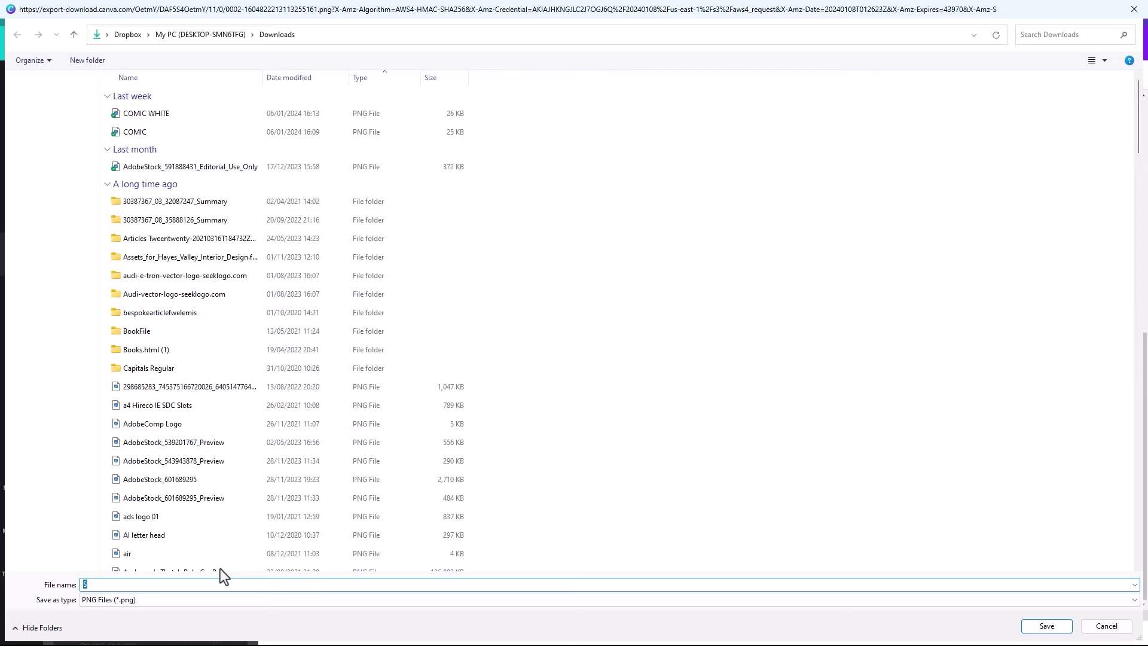
{"action": "type", "text": "SHADOW"}
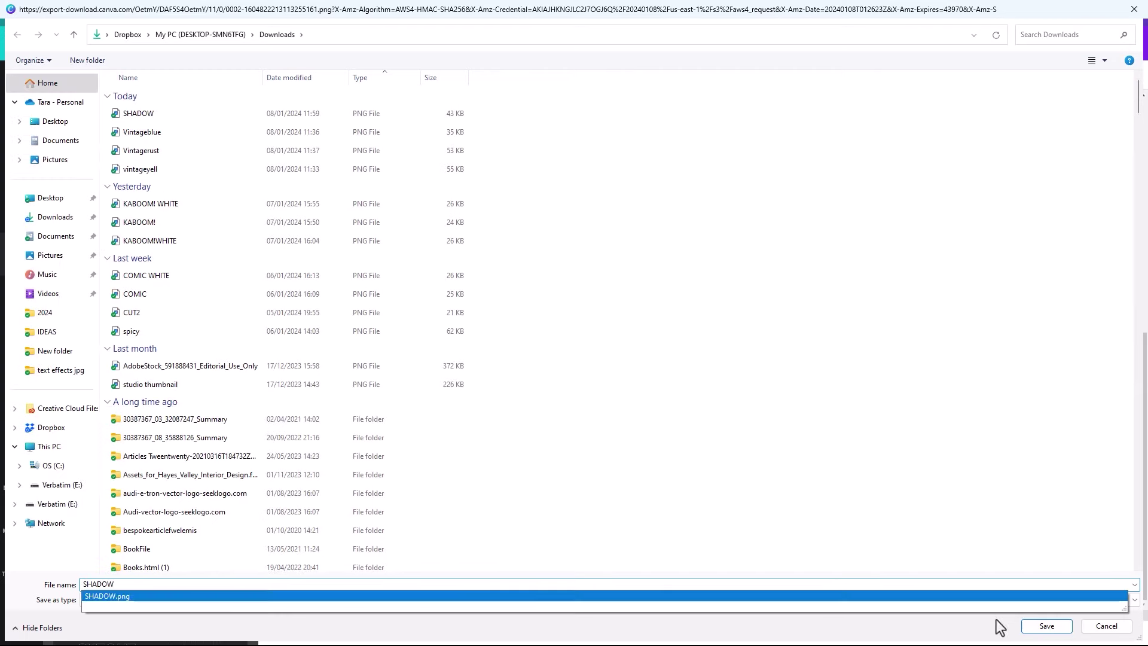
{"action": "left_click", "coordinate": [1047, 625]}
{"action": "key", "text": "y"}
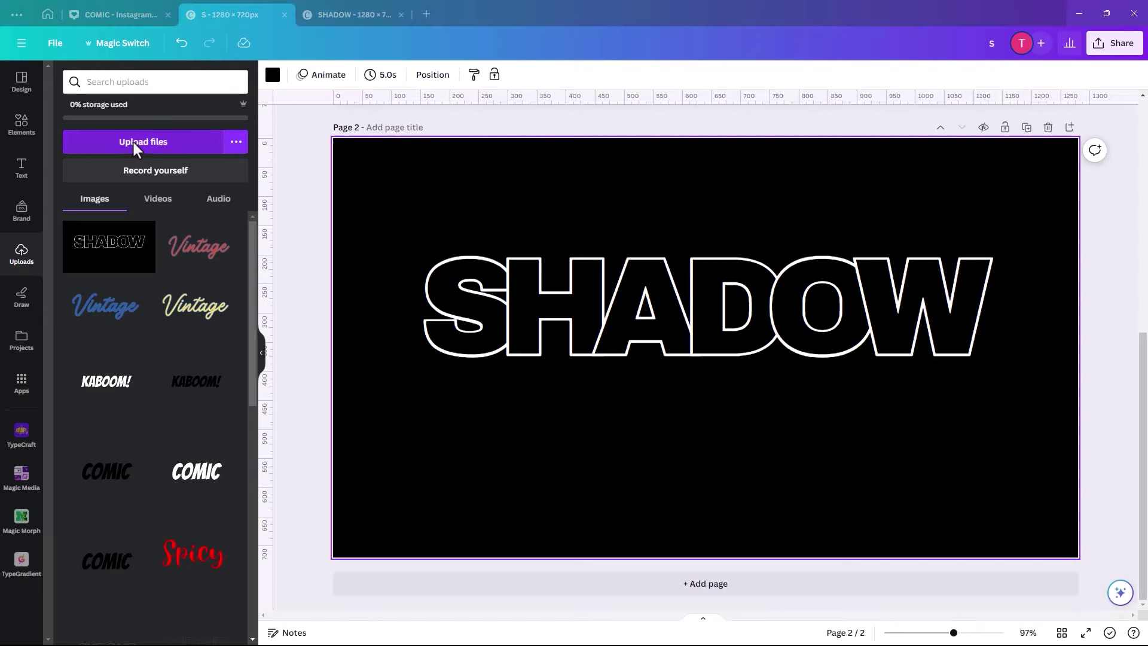
Upload the newly saved SHADOW PNG file to the image uploads
{"action": "left_click", "coordinate": [134, 143]}
{"action": "left_click", "coordinate": [139, 114]}
{"action": "left_click", "coordinate": [1052, 627]}
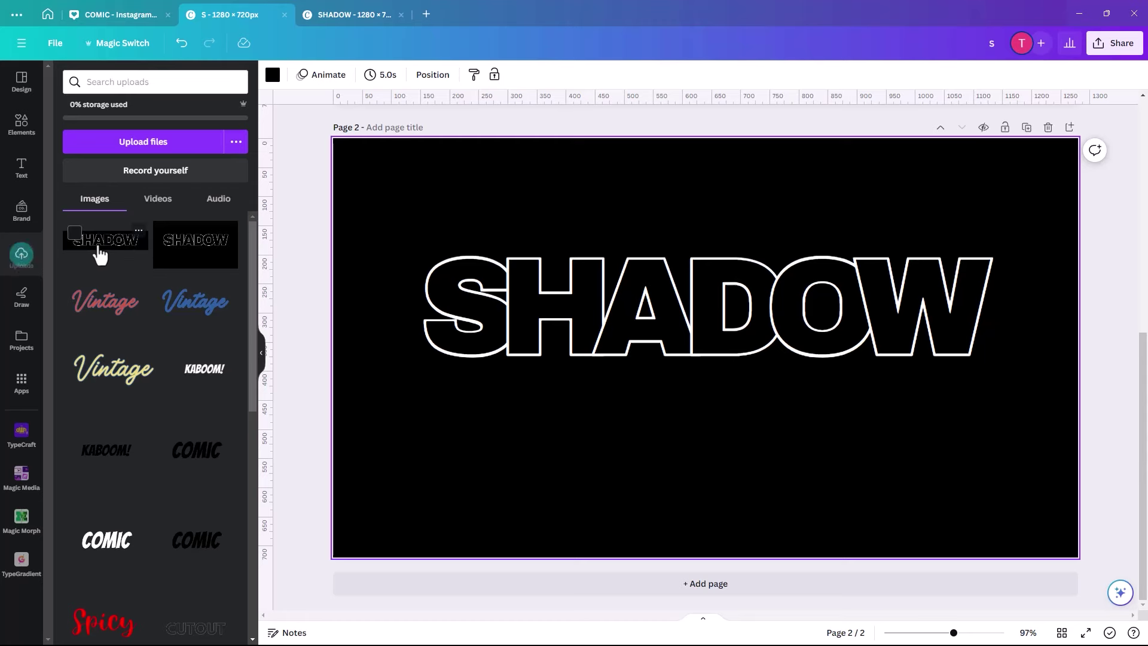
Add the newly uploaded SHADOW image to page 2 and enlarge it to fill the page, matching the lettering
{"action": "left_click", "coordinate": [99, 254]}
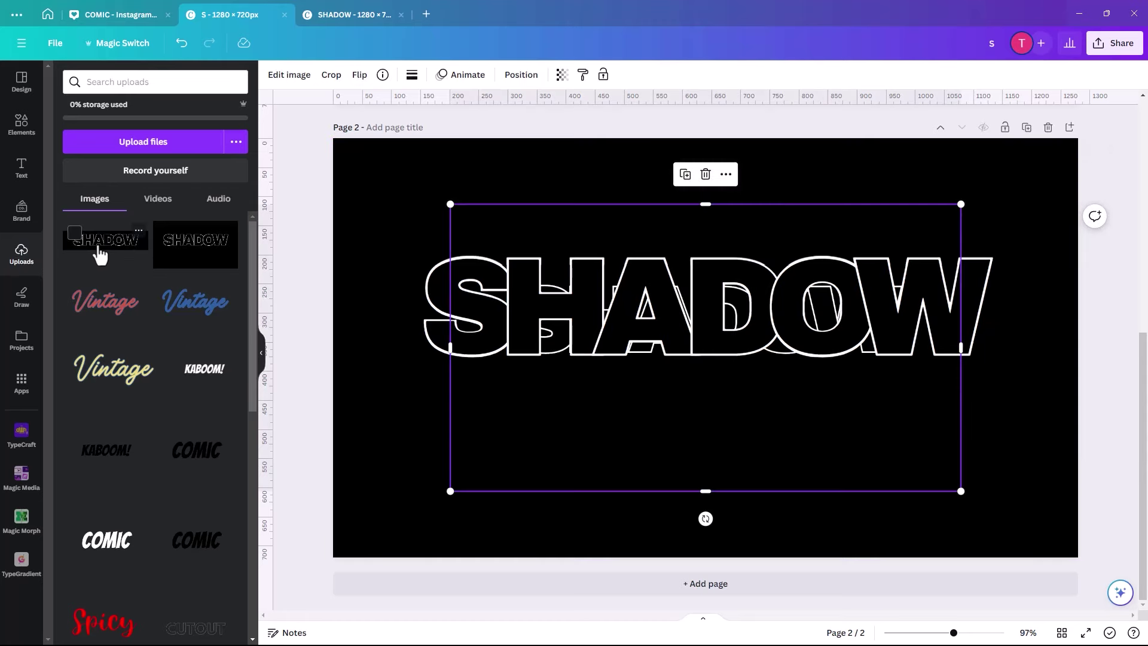
{"action": "left_click_drag", "start_coordinate": [485, 417], "coordinate": [367, 353]}
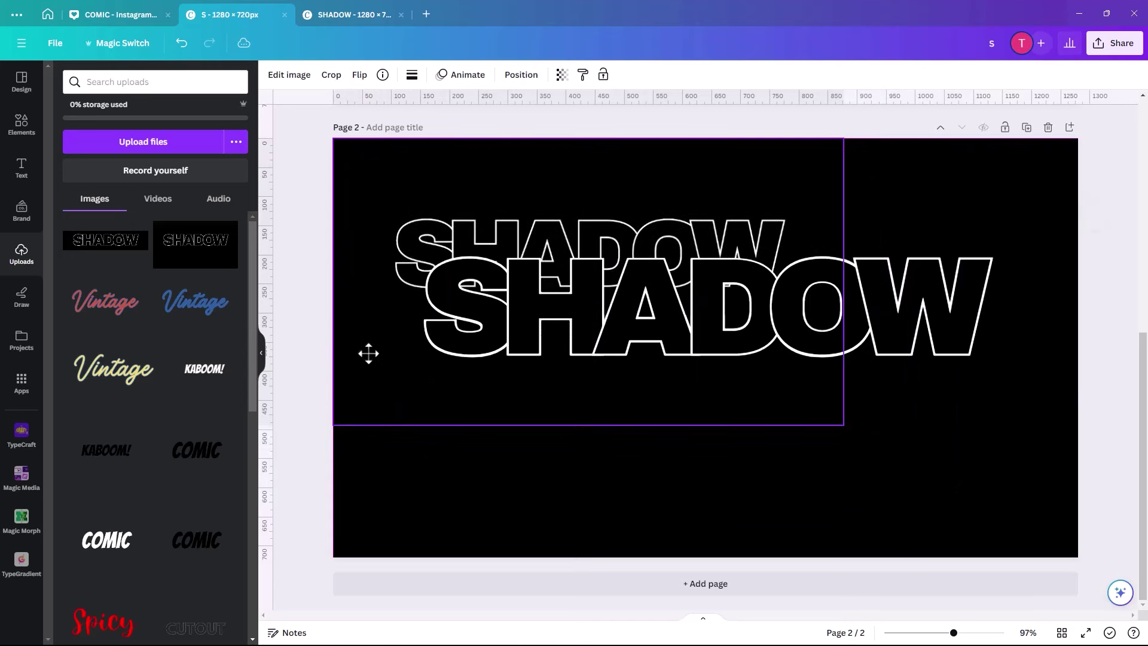
{"action": "left_click_drag", "start_coordinate": [843, 425], "coordinate": [1073, 554]}
Crop the empty space above and below the image's lettering and mirror it vertically directly beneath the word SHADOW
{"action": "left_click_drag", "start_coordinate": [704, 138], "coordinate": [704, 207]}
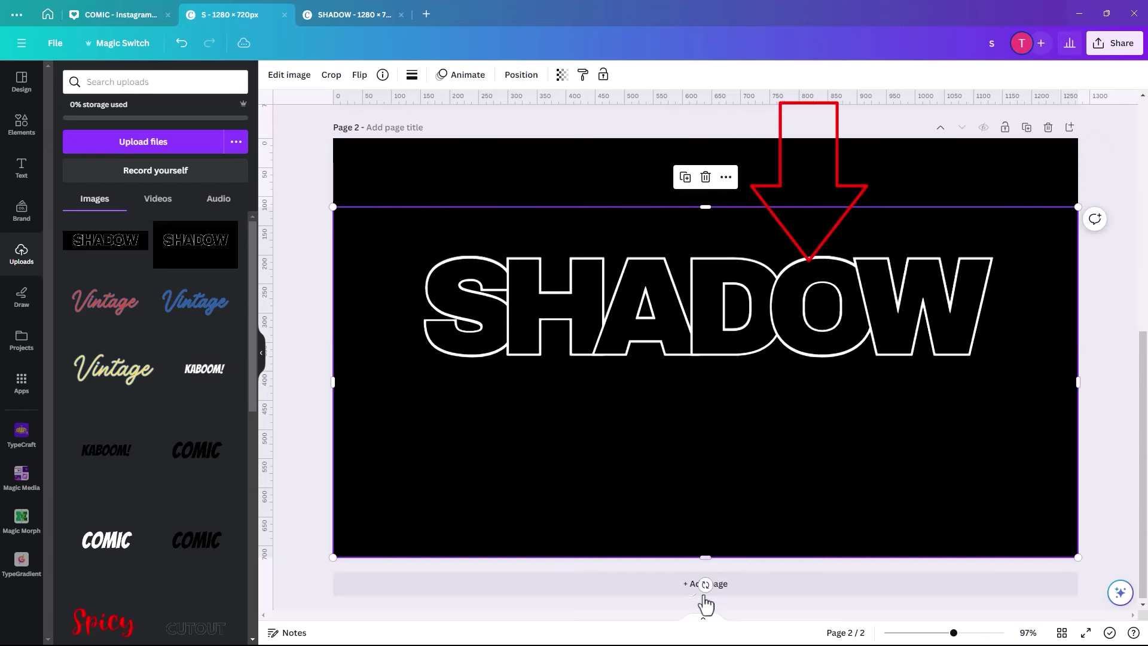
{"action": "left_click_drag", "start_coordinate": [705, 557], "coordinate": [702, 419]}
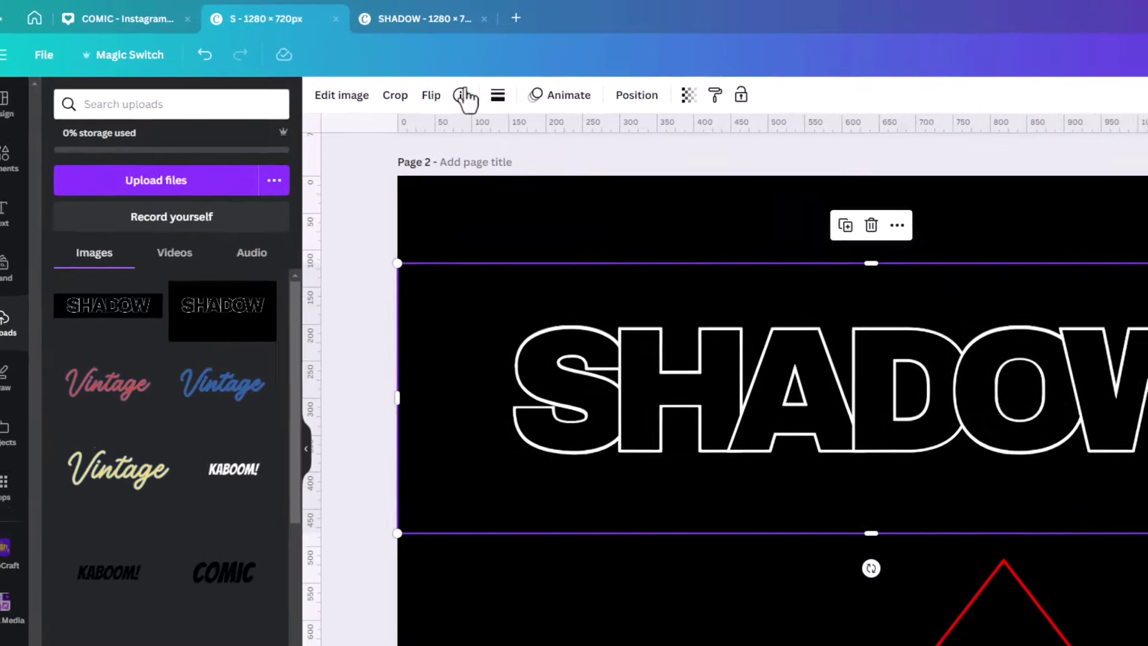
{"action": "left_click", "coordinate": [463, 108]}
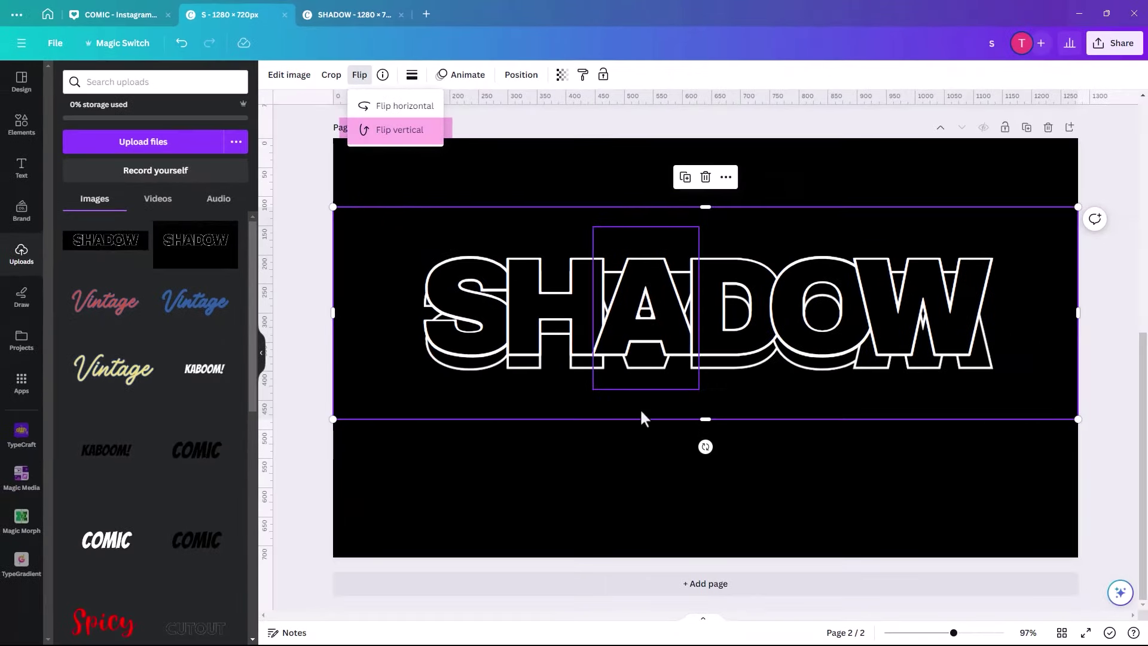
{"action": "left_click_drag", "start_coordinate": [354, 416], "coordinate": [350, 489]}
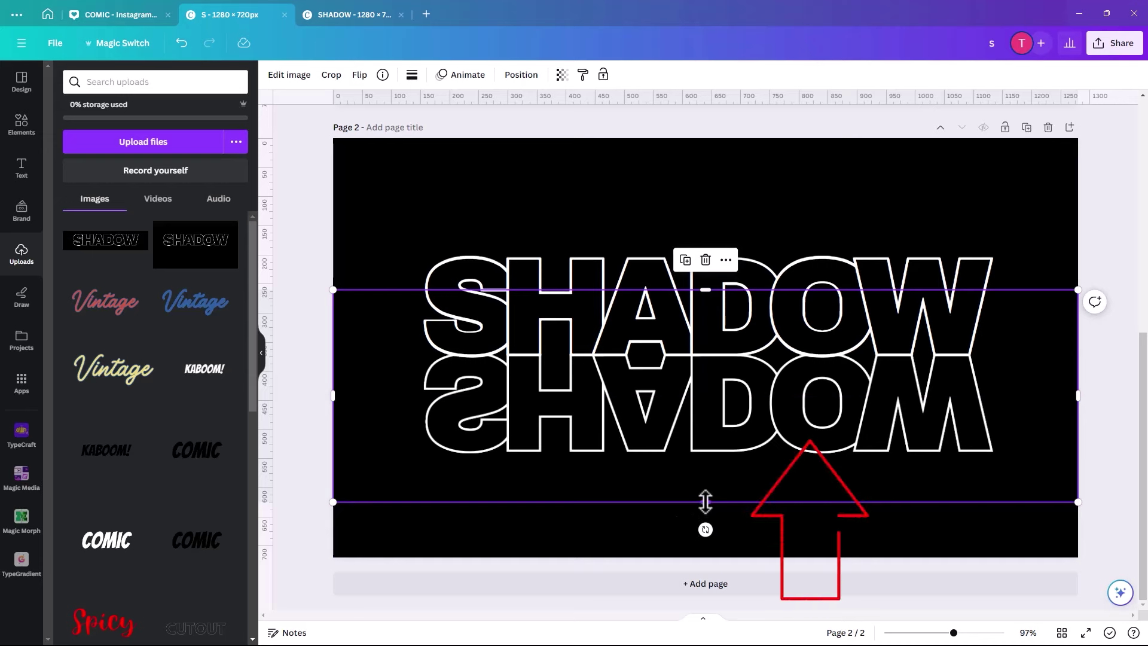
Crop the mirrored image to a shallow strip just below the word and set its transparency to 25
{"action": "left_click_drag", "start_coordinate": [706, 502], "coordinate": [686, 378]}
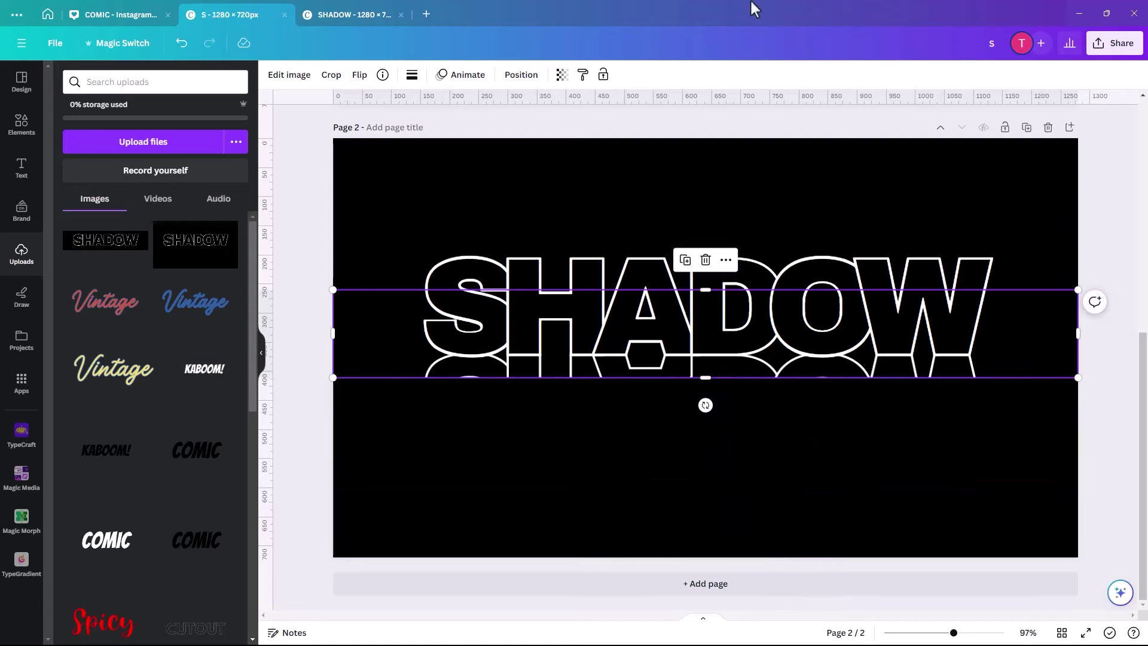
{"action": "left_click", "coordinate": [560, 75]}
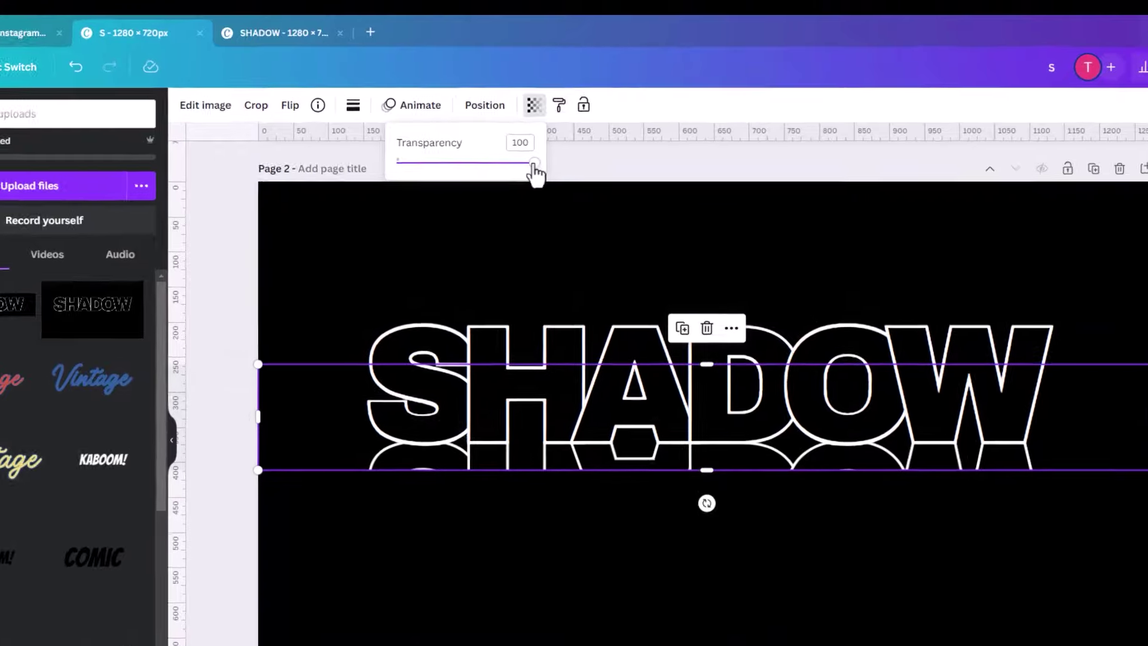
{"action": "left_click_drag", "start_coordinate": [524, 177], "coordinate": [401, 177]}
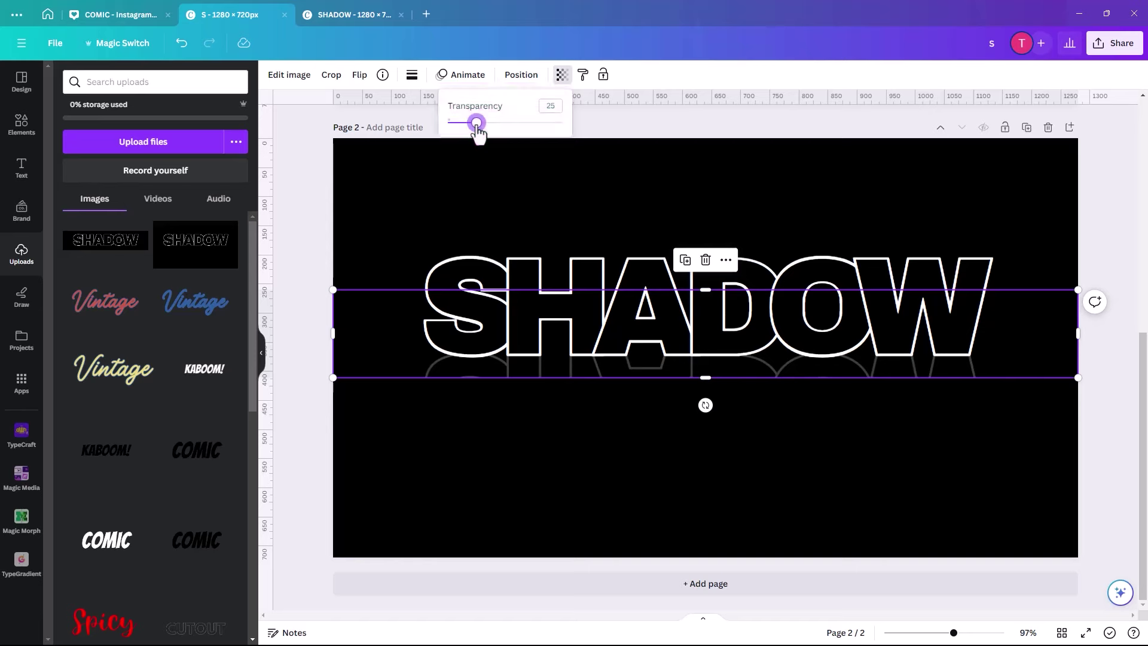
Duplicate the reflection strip, crop the aligned copy to the next band directly below it, and set the copy's transparency to 19
{"action": "left_click_drag", "start_coordinate": [707, 290], "coordinate": [685, 319]}
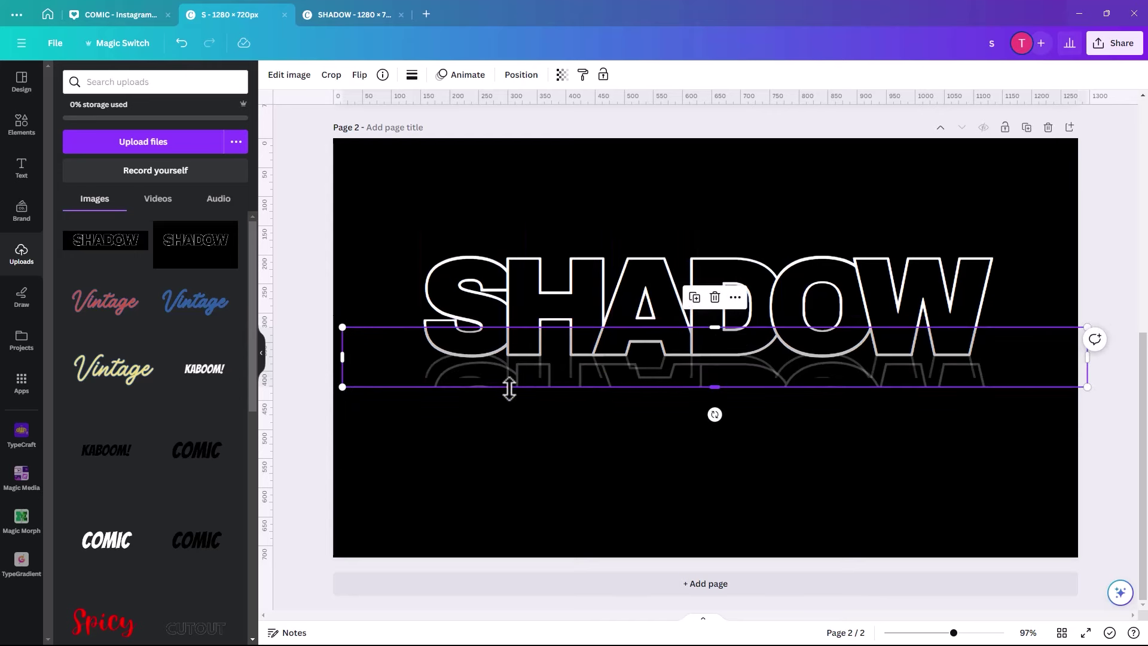
{"action": "left_click_drag", "start_coordinate": [507, 383], "coordinate": [498, 386]}
{"action": "left_click_drag", "start_coordinate": [384, 386], "coordinate": [384, 375]}
{"action": "left_click_drag", "start_coordinate": [707, 318], "coordinate": [702, 378]}
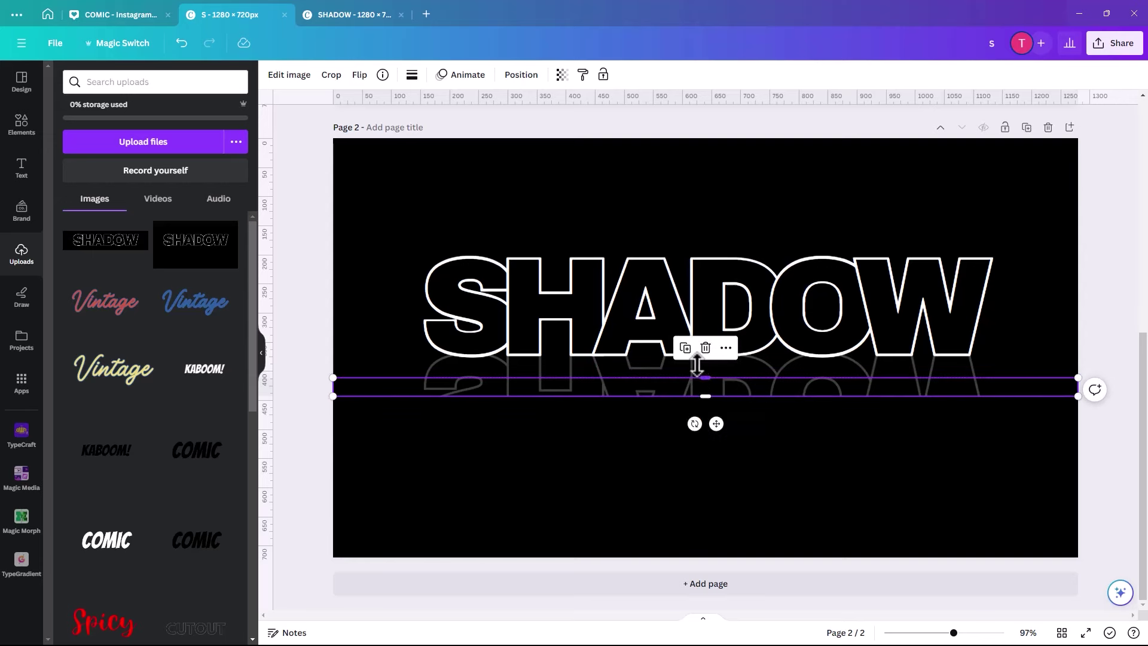
{"action": "left_click", "coordinate": [562, 74]}
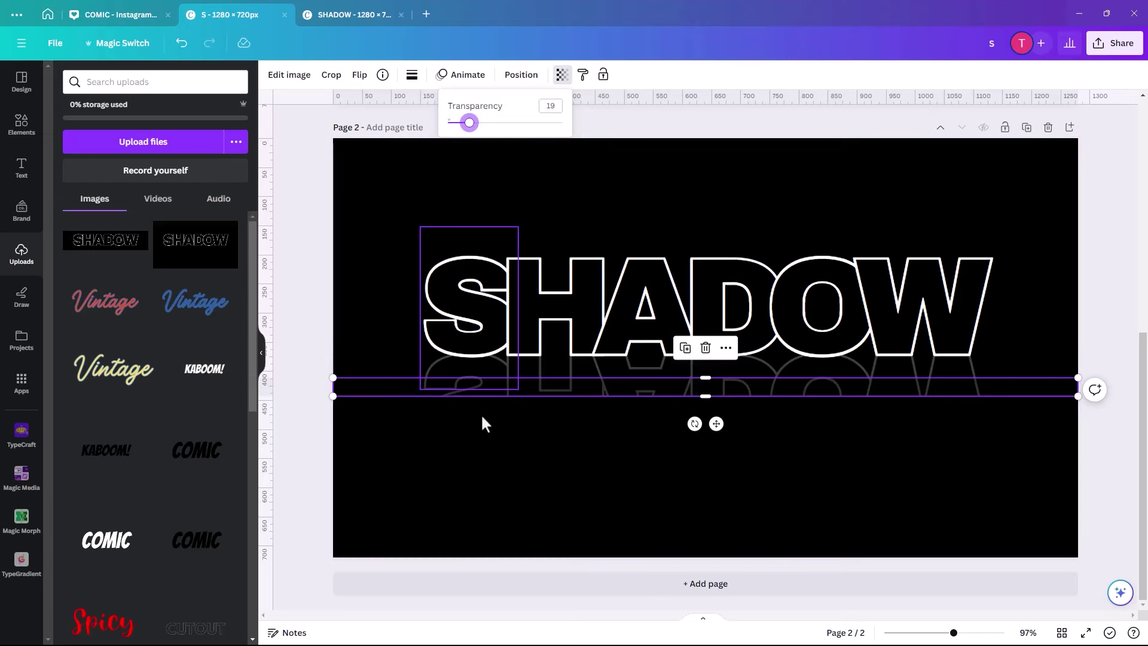
{"action": "left_click", "coordinate": [480, 386]}
Duplicate the second reflection strip and crop the aligned copy to a band about 31 px high directly below it
{"action": "left_click", "coordinate": [357, 391]}
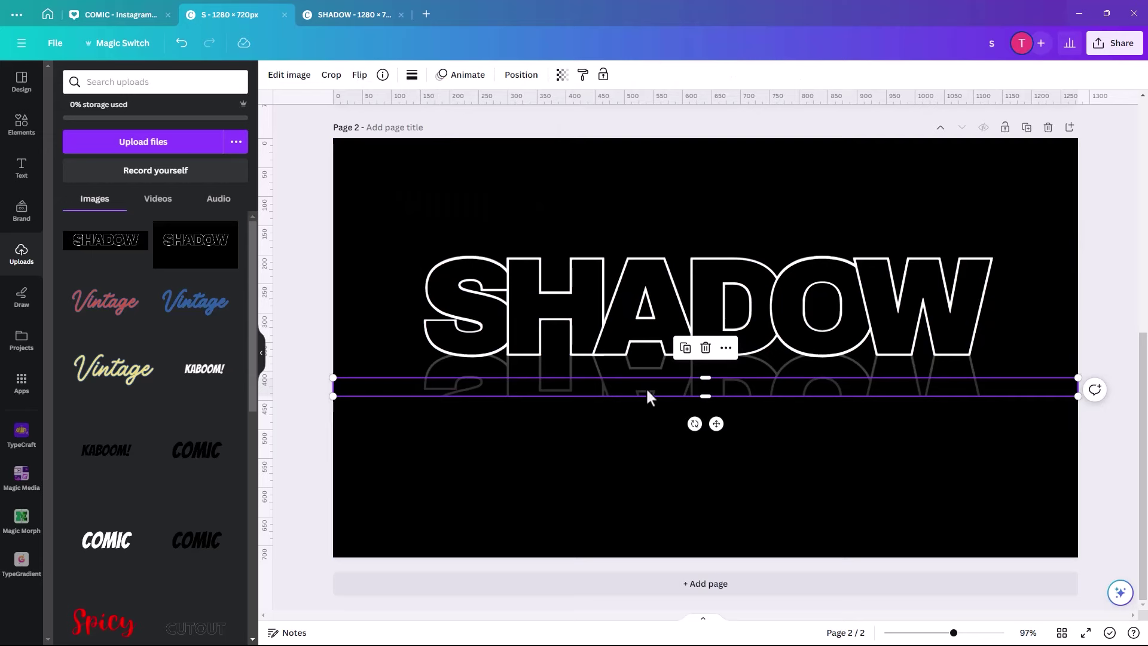
{"action": "left_click", "coordinate": [685, 349]}
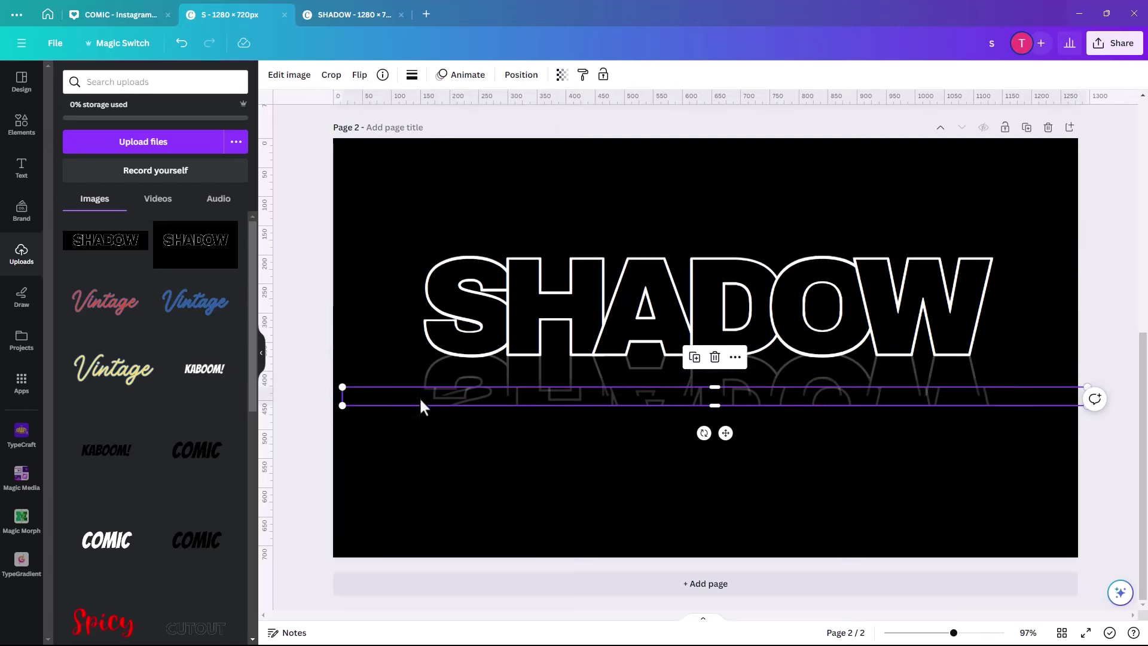
{"action": "left_click_drag", "start_coordinate": [412, 402], "coordinate": [403, 393]}
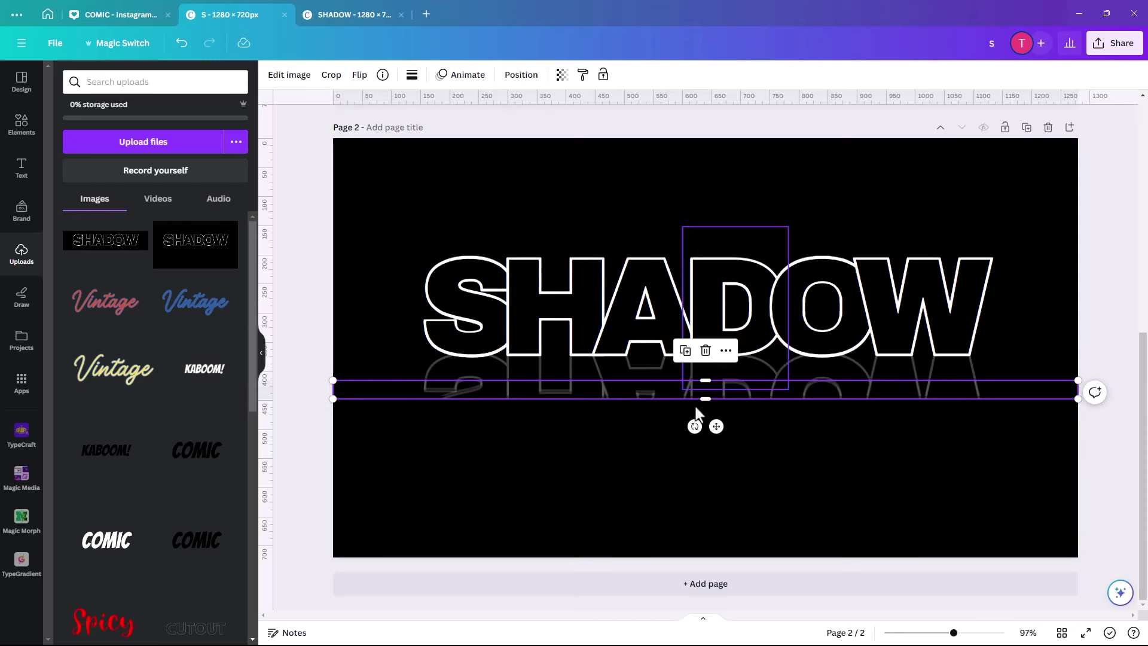
{"action": "left_click_drag", "start_coordinate": [706, 399], "coordinate": [705, 431]}
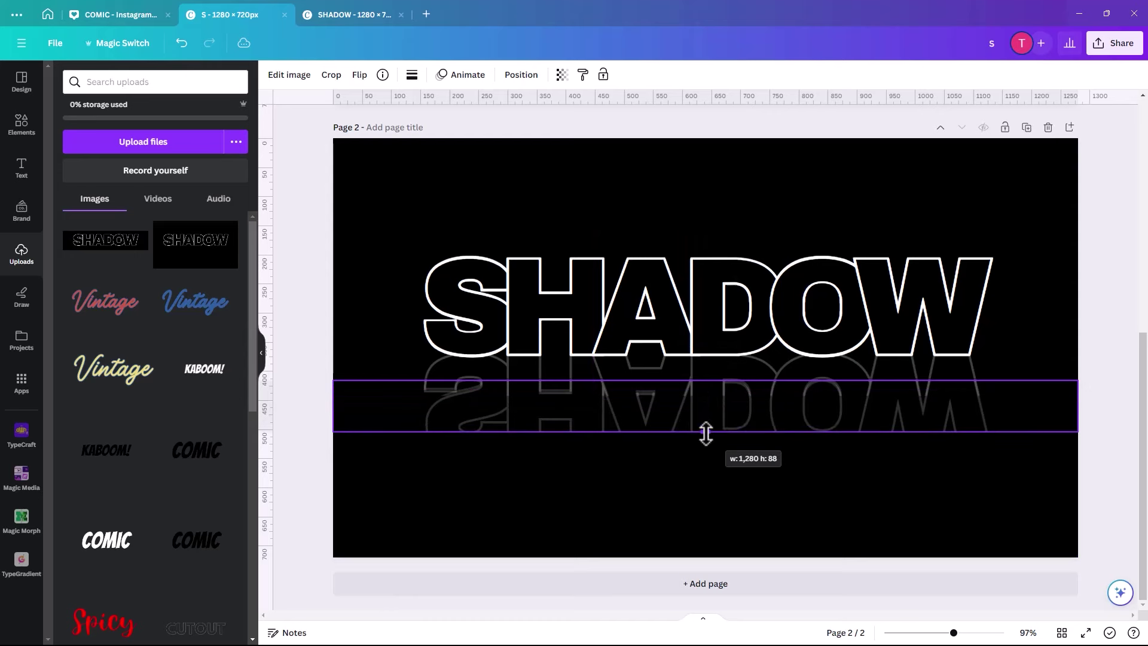
{"action": "left_click_drag", "start_coordinate": [389, 410], "coordinate": [388, 402]}
{"action": "left_click_drag", "start_coordinate": [547, 393], "coordinate": [547, 393]}
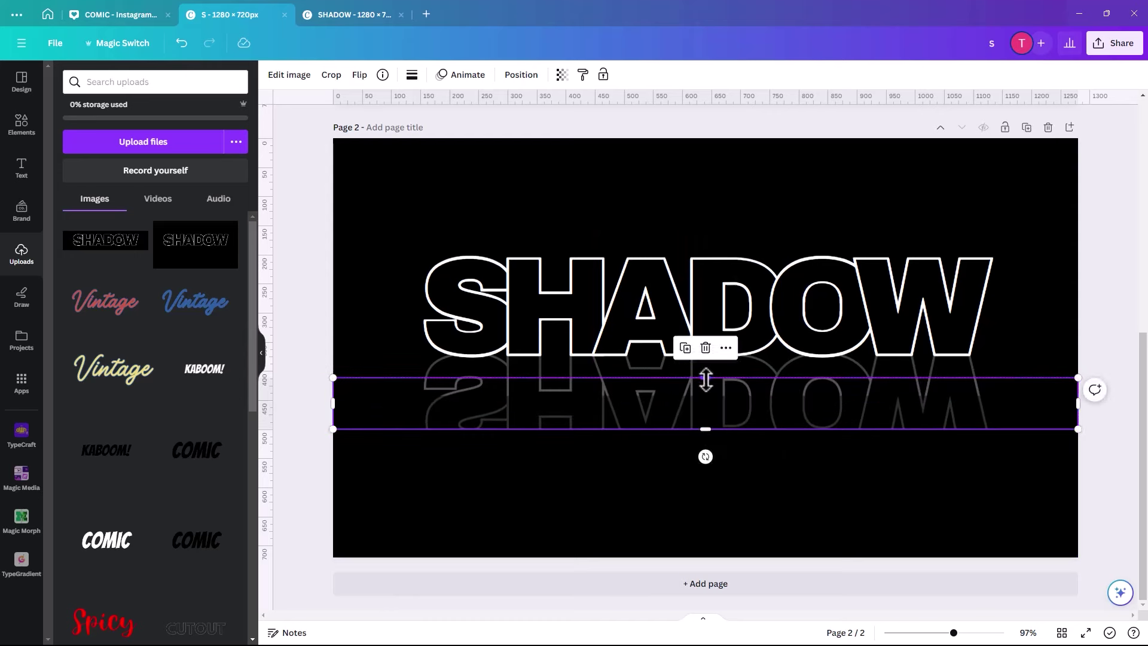
{"action": "left_click_drag", "start_coordinate": [706, 378], "coordinate": [700, 413]}
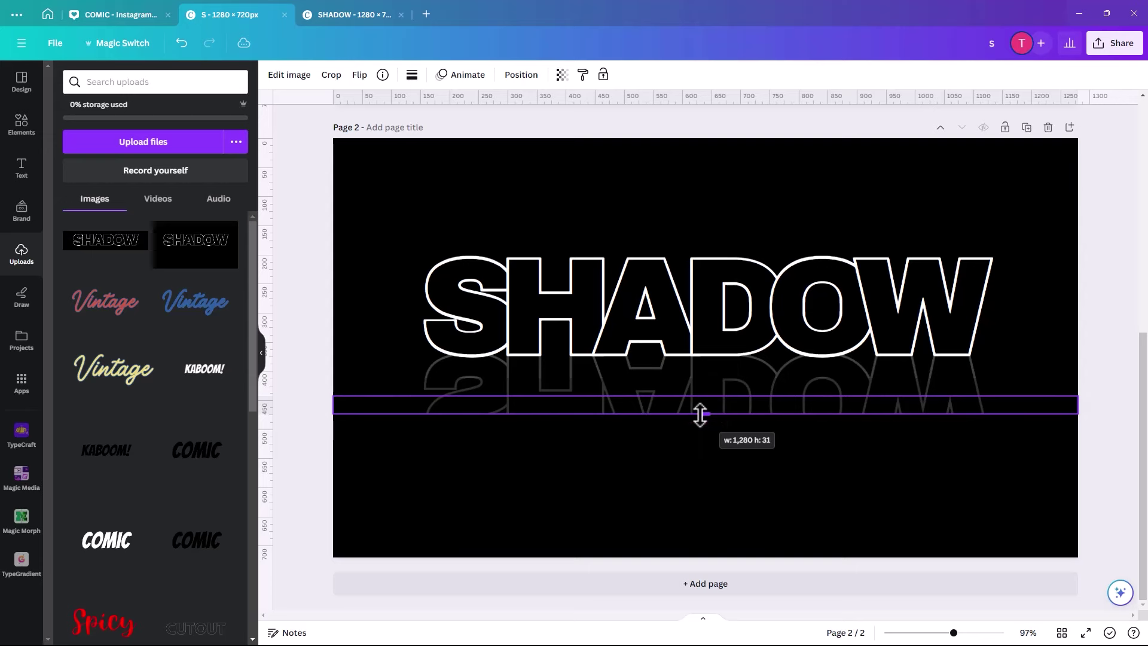
Set the third reflection strip's transparency to 14
{"action": "left_click_drag", "start_coordinate": [510, 122], "coordinate": [510, 121]}
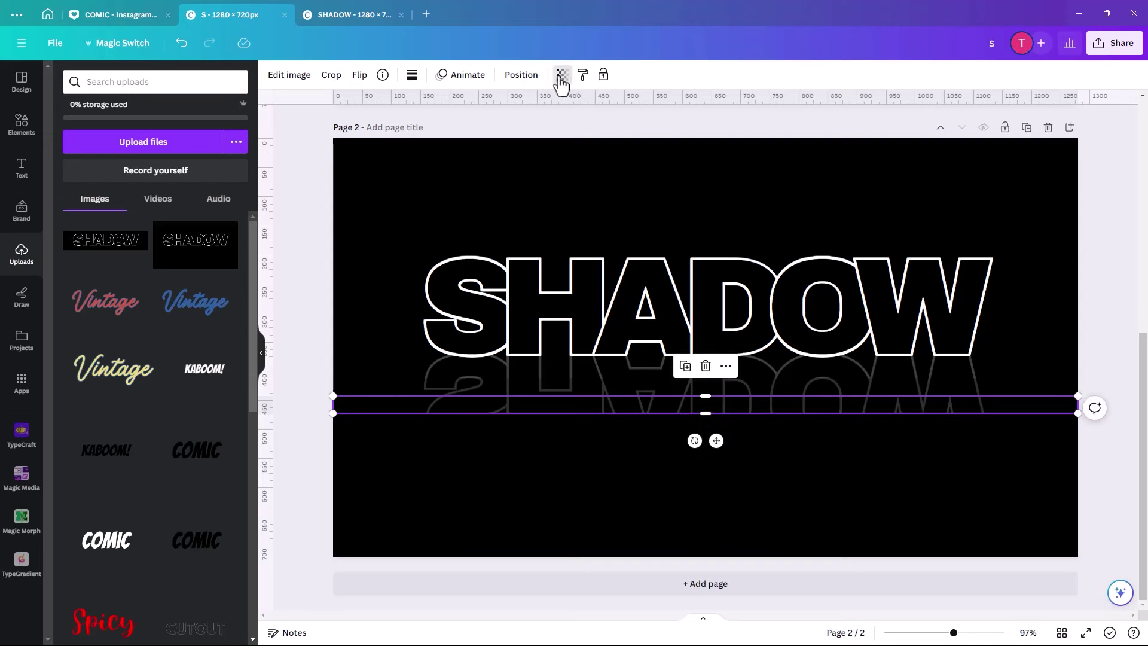
{"action": "left_click", "coordinate": [561, 74]}
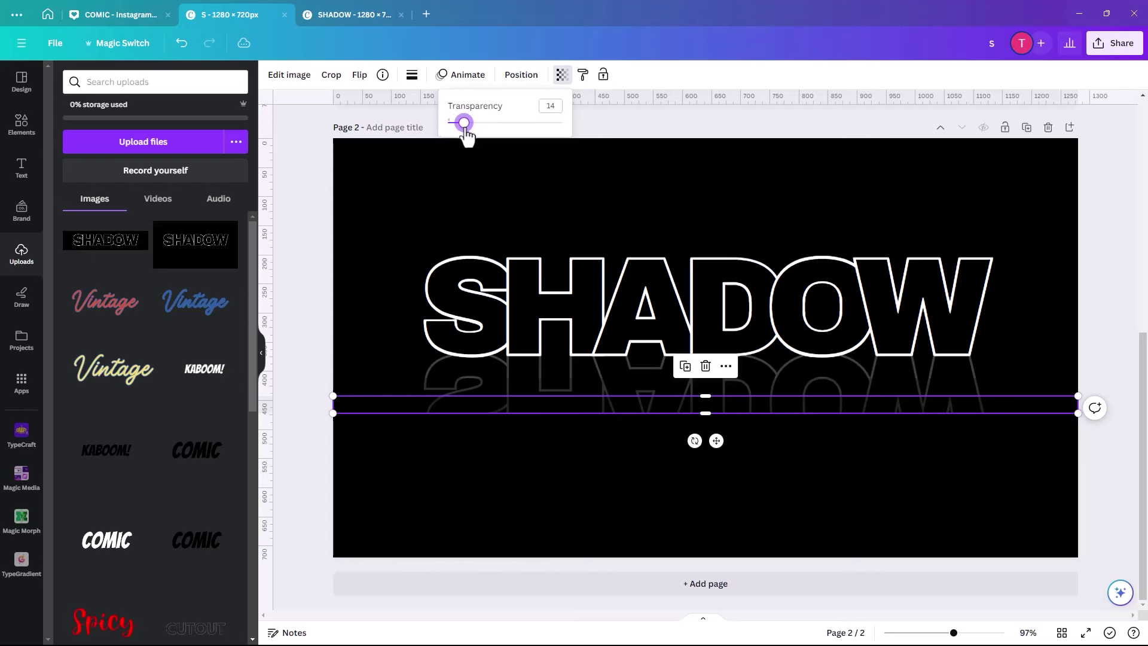
{"action": "left_click", "coordinate": [562, 433]}
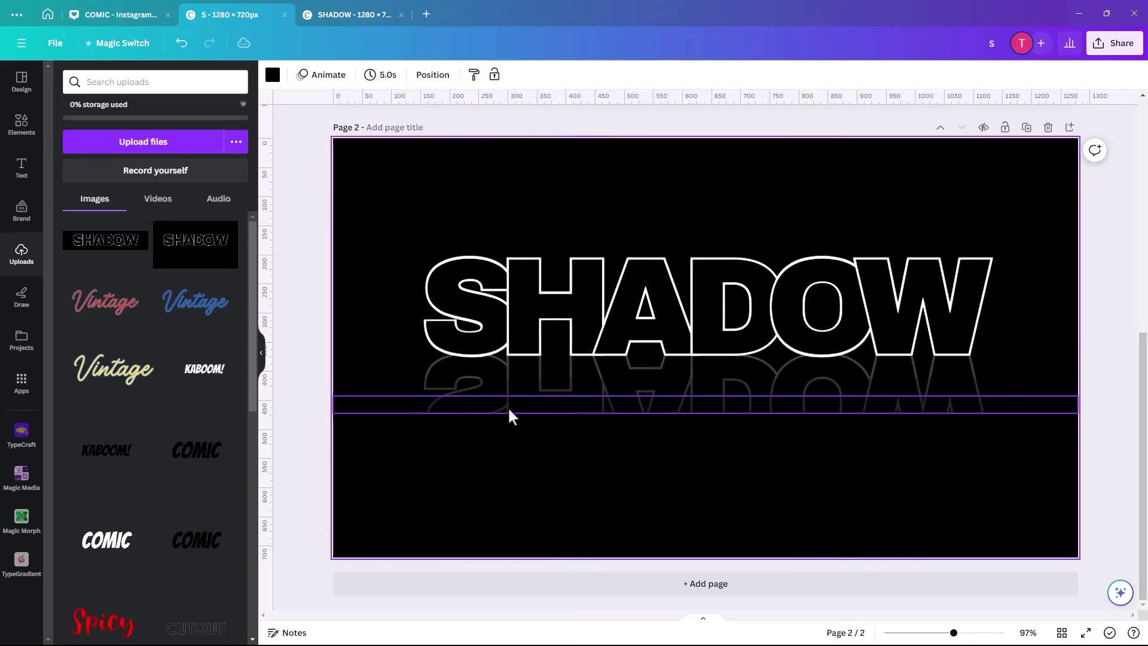
Duplicate the third reflection strip as a fourth band covering the rest of the mirrored letters, and set its transparency to 7
{"action": "left_click", "coordinate": [397, 407]}
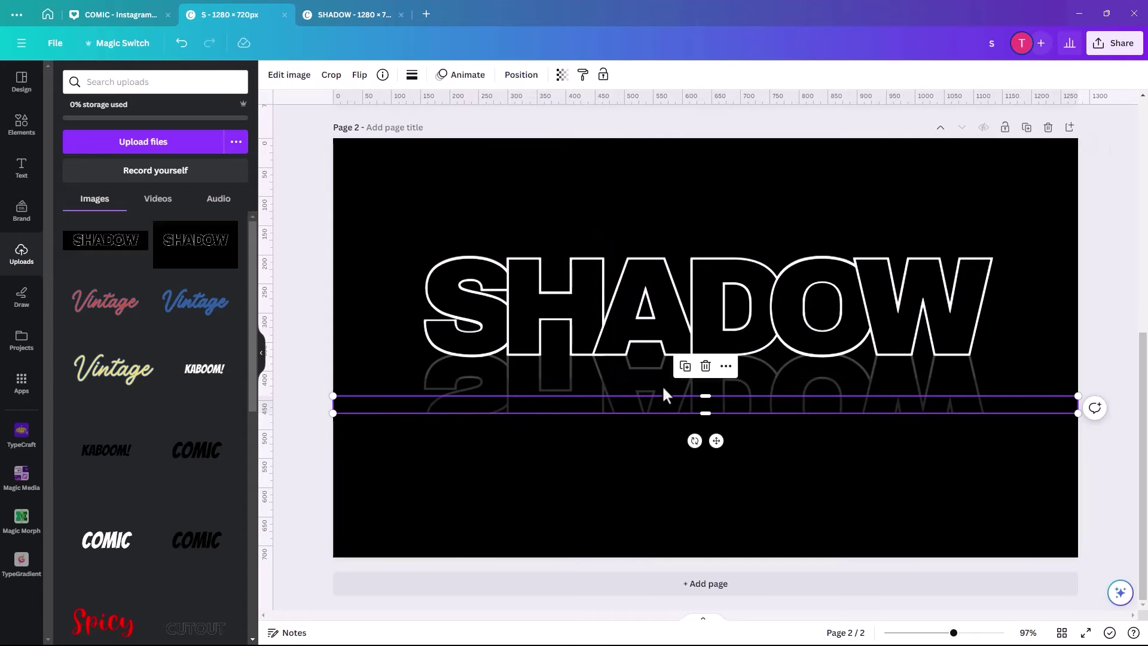
{"action": "mouse_move", "coordinate": [359, 415]}
{"action": "left_mouse_down"}
{"action": "mouse_move", "coordinate": [371, 427]}
{"action": "mouse_move", "coordinate": [362, 406]}
{"action": "left_mouse_up"}
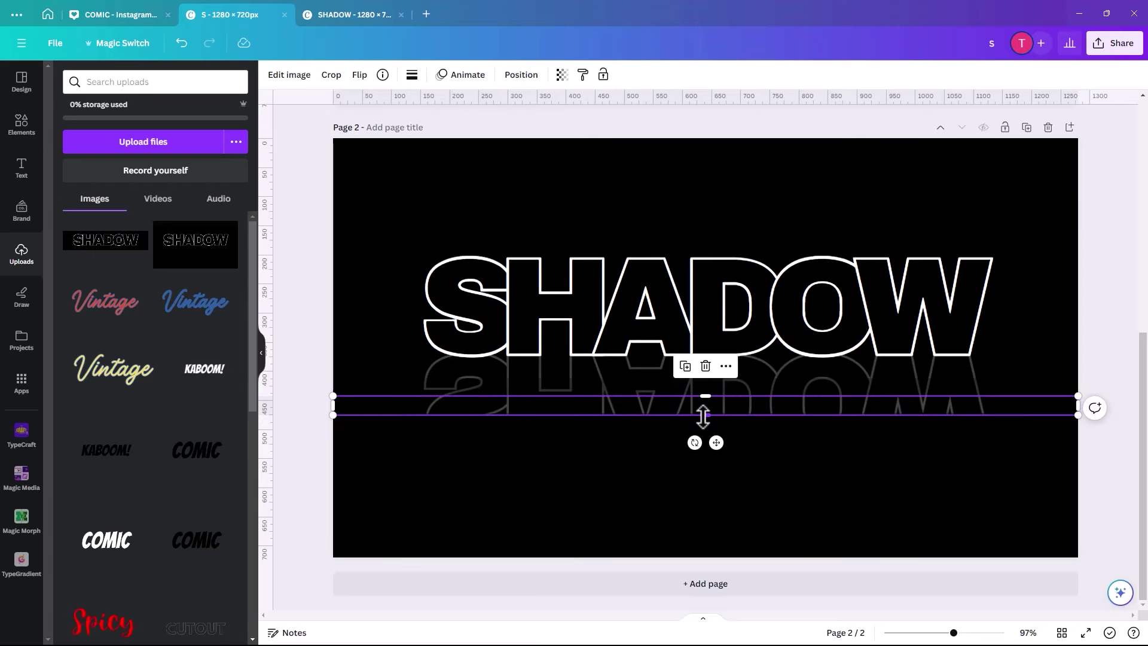
{"action": "left_click_drag", "start_coordinate": [706, 414], "coordinate": [698, 438]}
{"action": "left_click_drag", "start_coordinate": [705, 394], "coordinate": [700, 428]}
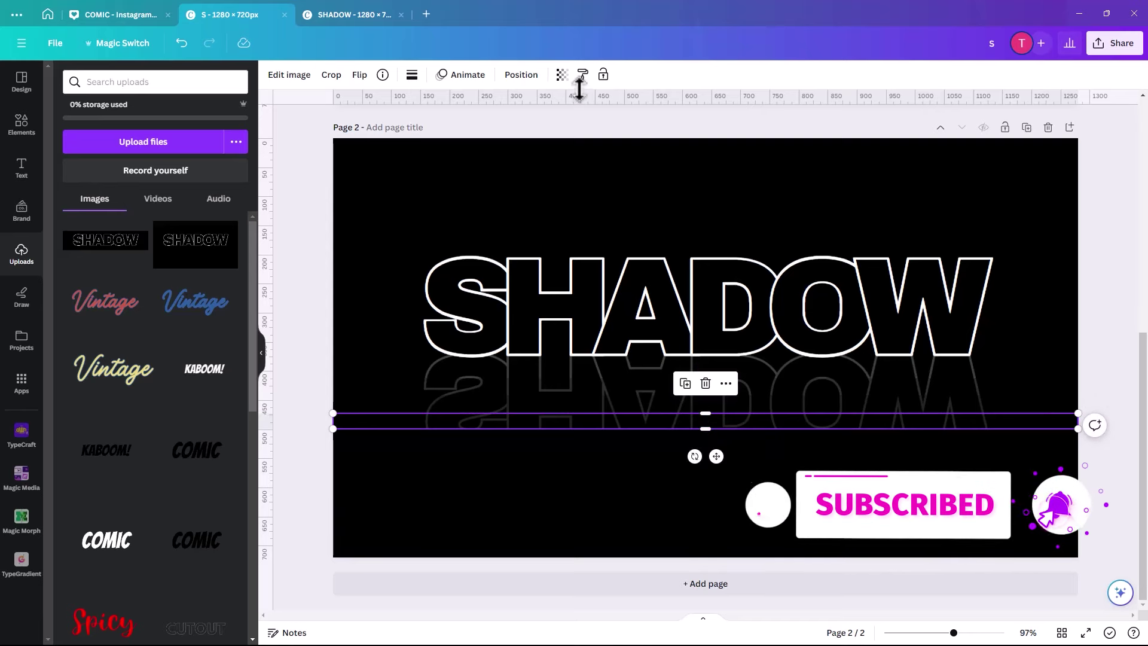
{"action": "left_click", "coordinate": [562, 74]}
{"action": "left_click_drag", "start_coordinate": [466, 129], "coordinate": [456, 124]}
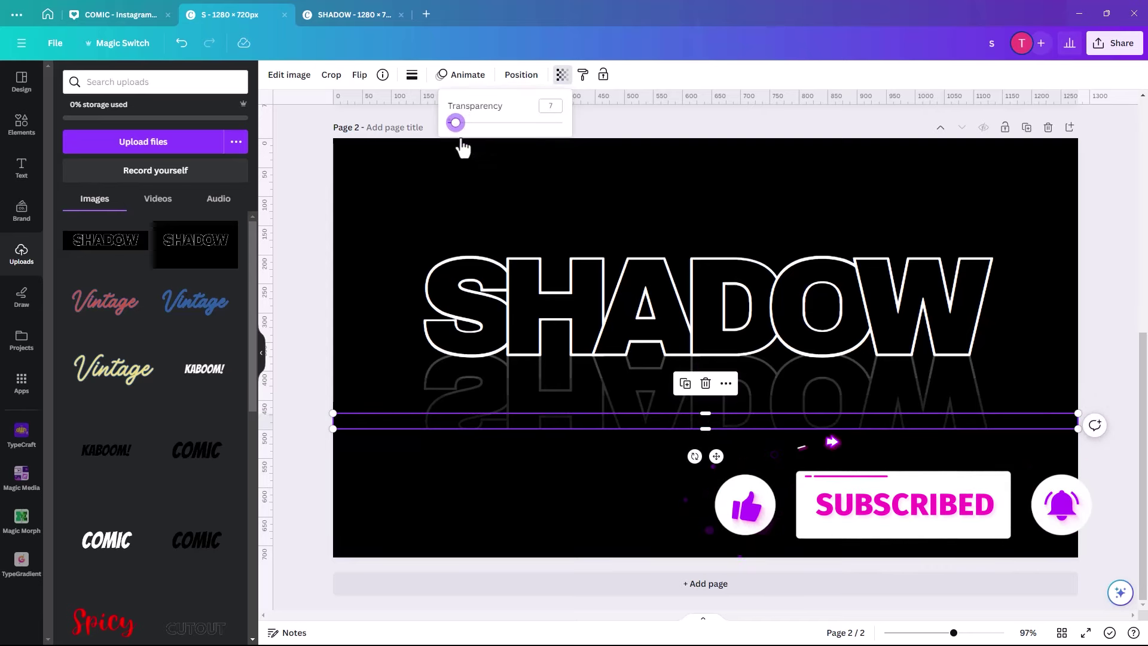
{"action": "left_click", "coordinate": [483, 478]}
{"action": "left_click_drag", "start_coordinate": [442, 423], "coordinate": [451, 410]}
{"action": "left_click", "coordinate": [441, 475]}
{"action": "left_click", "coordinate": [433, 495]}
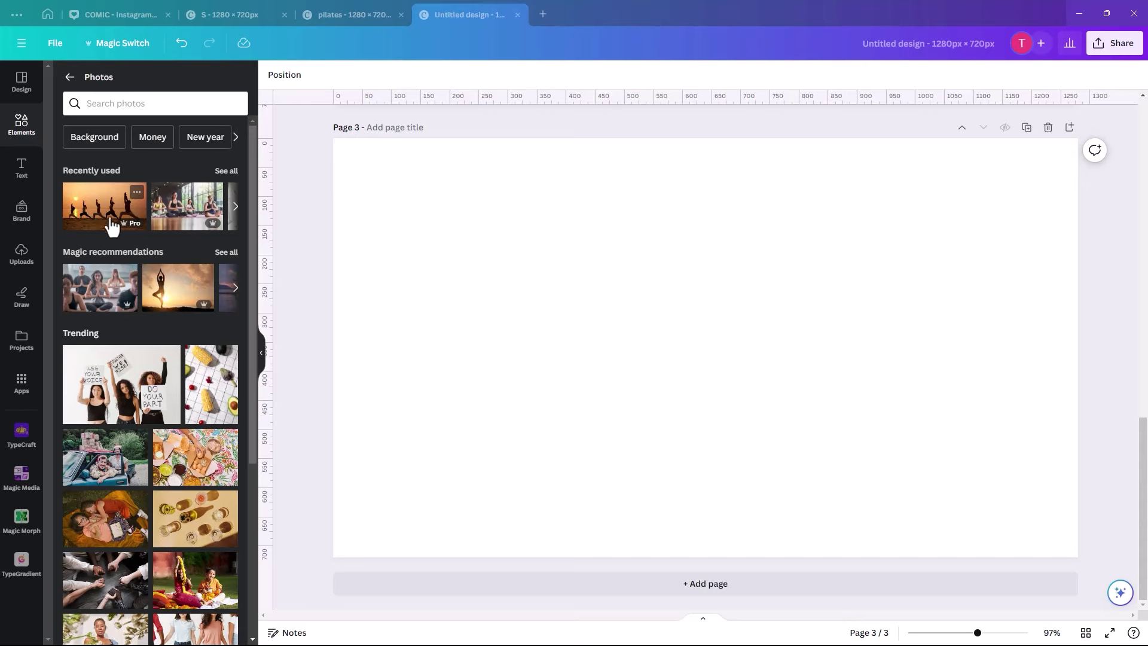
Search the photos for yoga, add the beach sunset photo of five people lunging, and enlarge it to cover page 3
{"action": "left_click", "coordinate": [89, 103]}
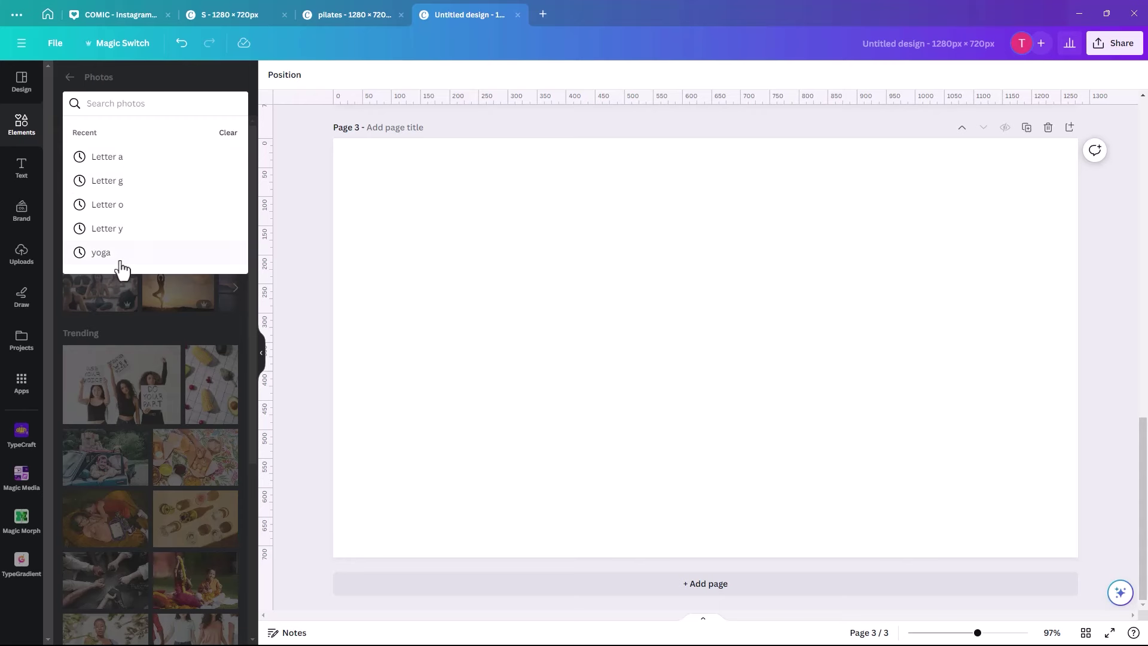
{"action": "left_click", "coordinate": [118, 257]}
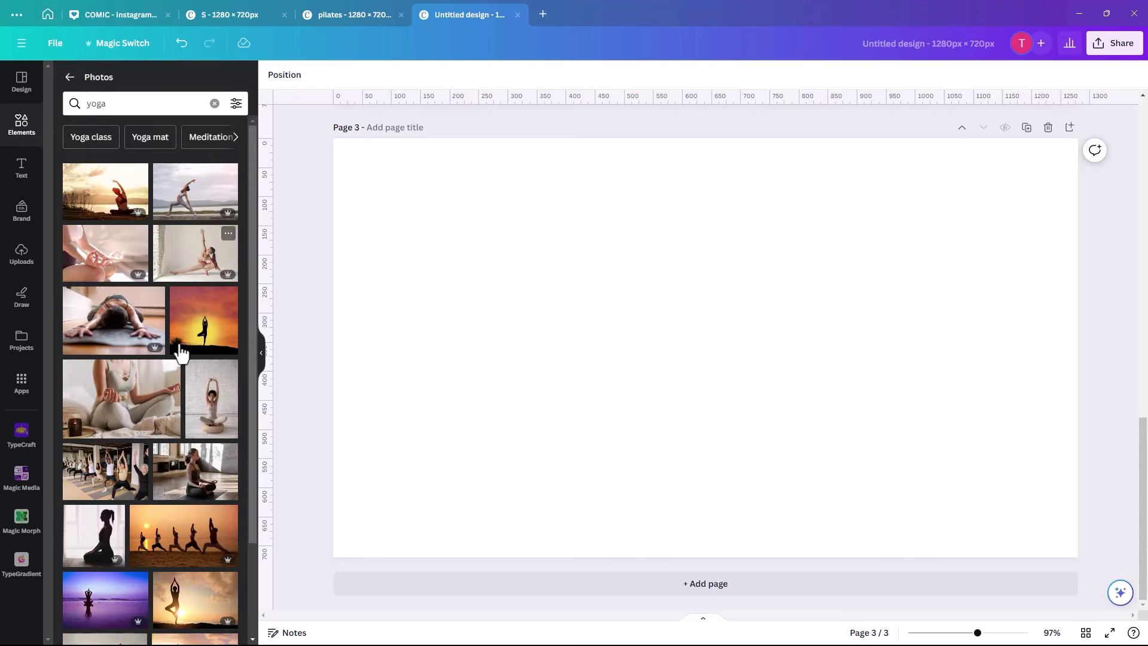
{"action": "left_click", "coordinate": [177, 545]}
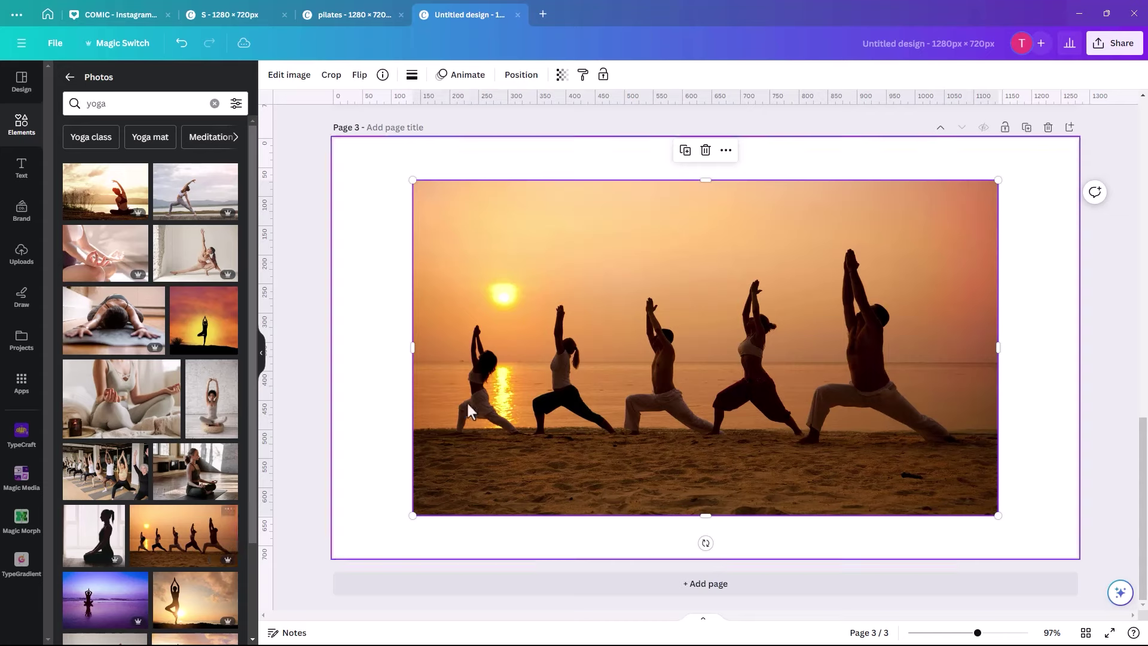
{"action": "left_click_drag", "start_coordinate": [467, 448], "coordinate": [387, 407]}
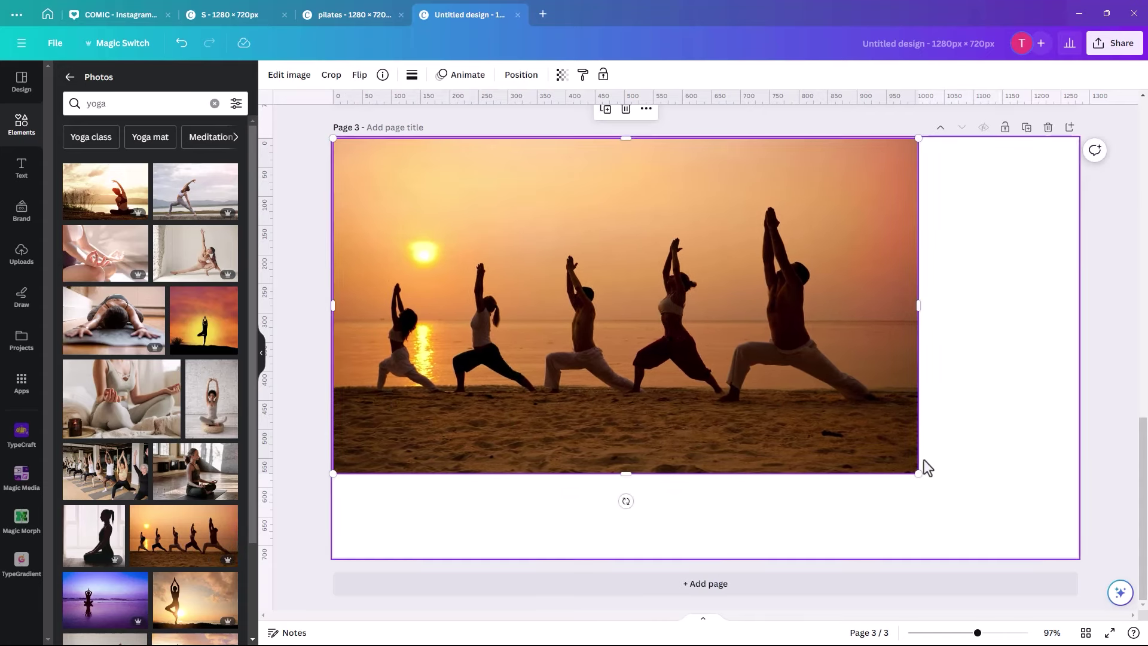
{"action": "left_click_drag", "start_coordinate": [918, 472], "coordinate": [1059, 535]}
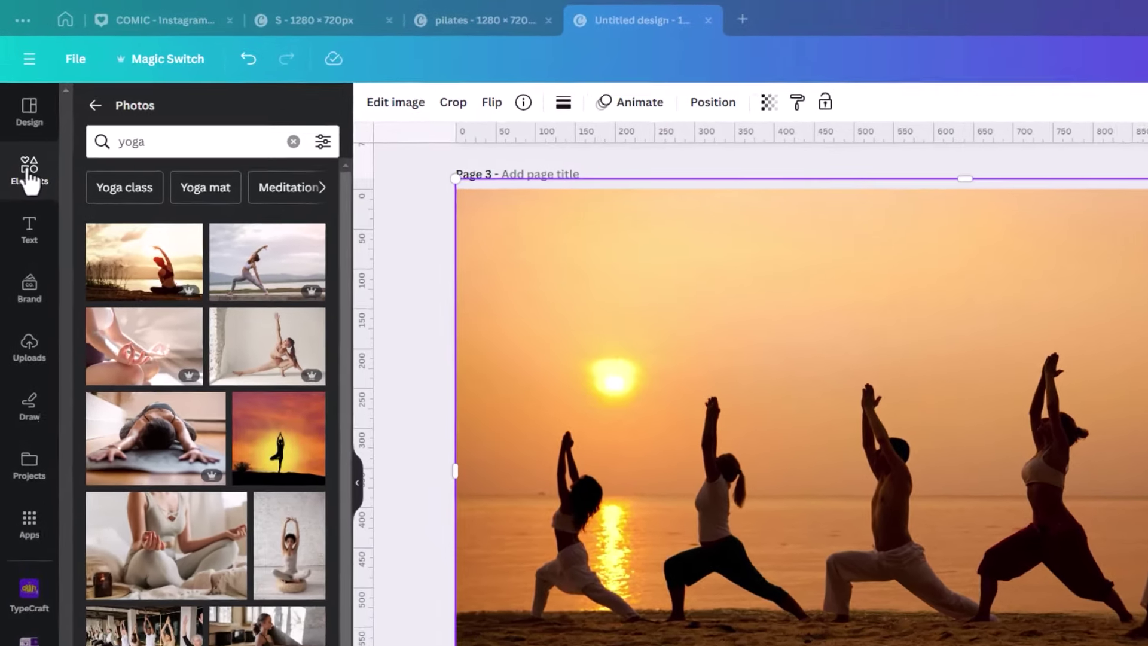
Search the frames for Letter y, add a bold sans-serif capital Y, and position it over the left part of the photo
{"action": "left_click", "coordinate": [28, 174]}
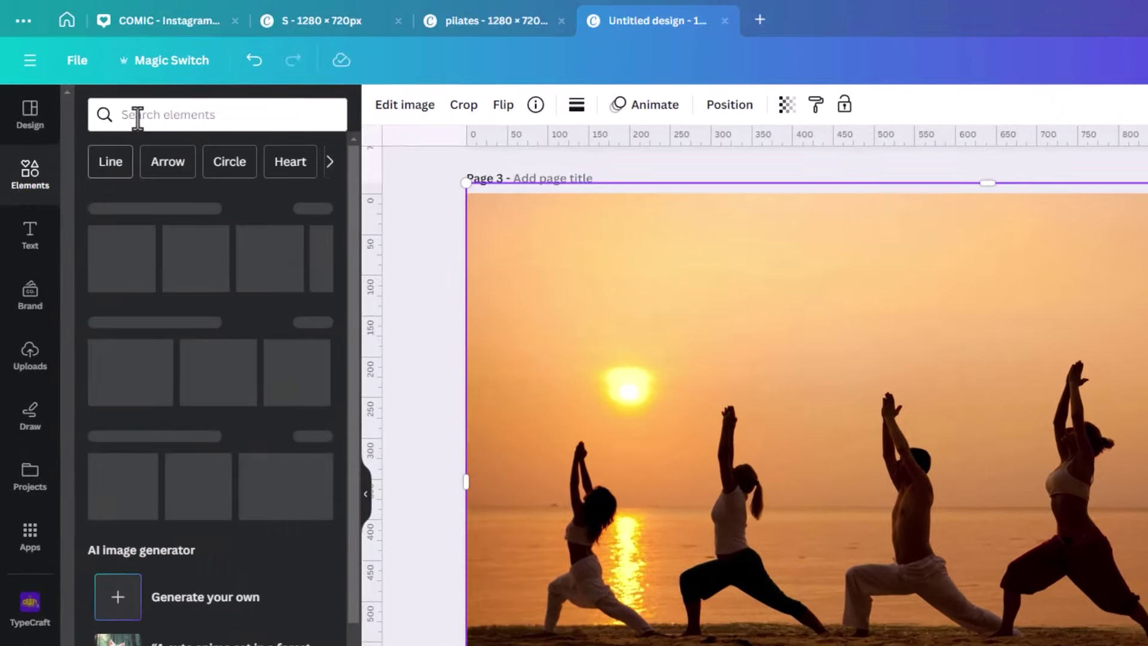
{"action": "left_click", "coordinate": [135, 115]}
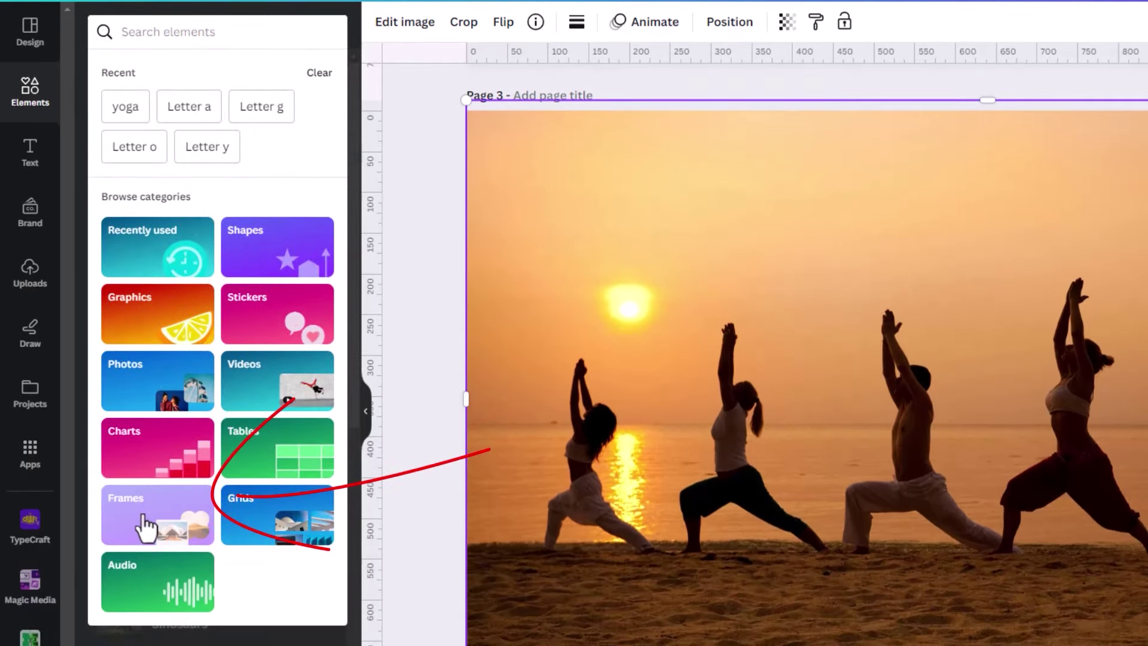
{"action": "left_click", "coordinate": [145, 592]}
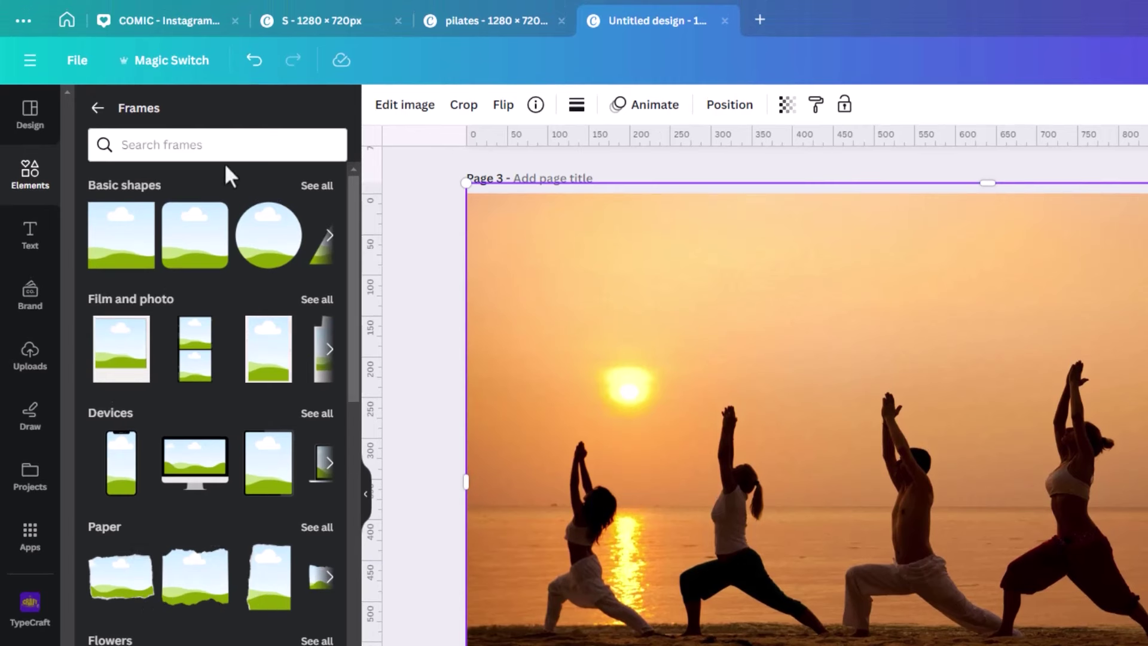
{"action": "left_click", "coordinate": [154, 145]}
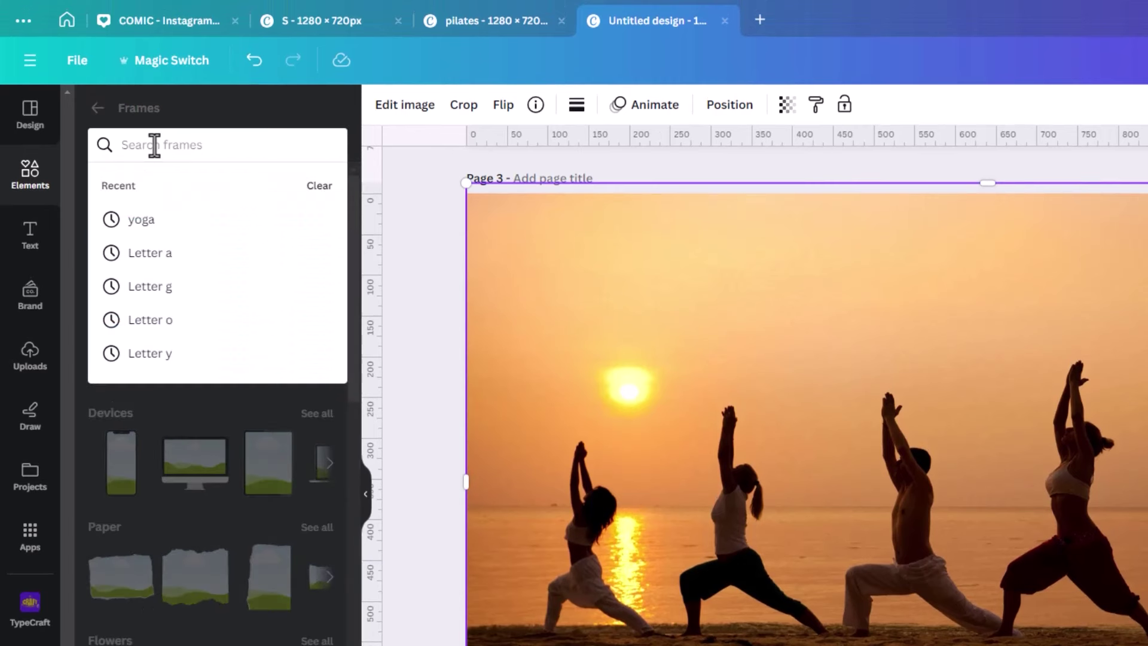
{"action": "left_click", "coordinate": [170, 357]}
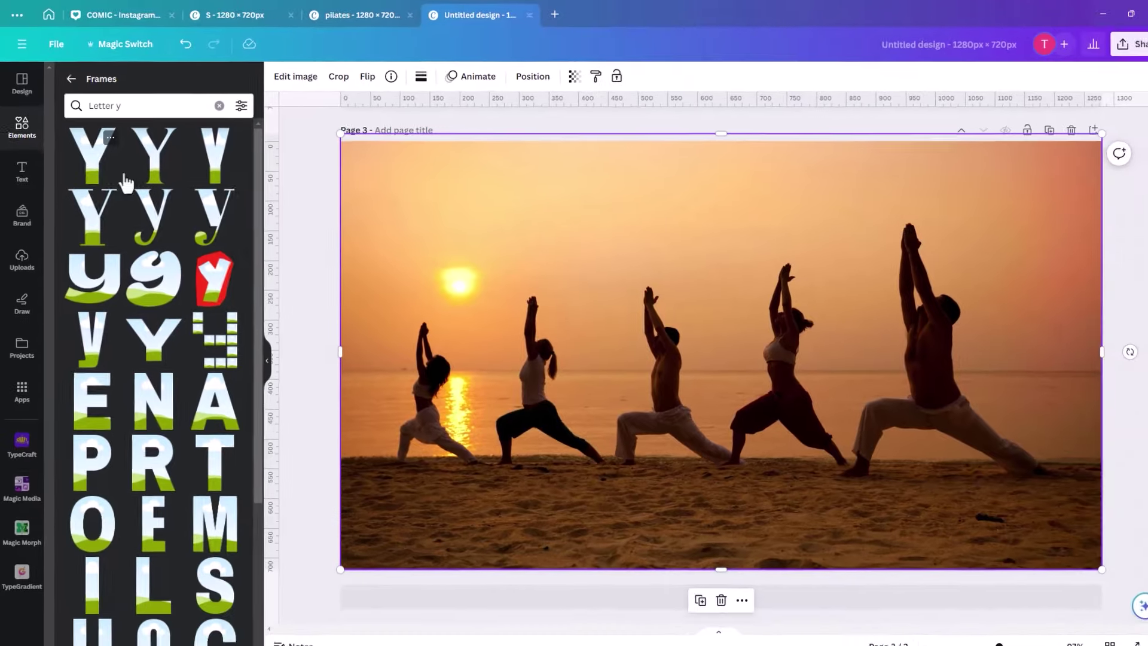
{"action": "left_click", "coordinate": [127, 221]}
{"action": "left_click_drag", "start_coordinate": [698, 393], "coordinate": [516, 404]}
Search the frames for Letter o, add a wide bold O, shrink it to about half size, and align it beside the Y's base
{"action": "left_click", "coordinate": [149, 103]}
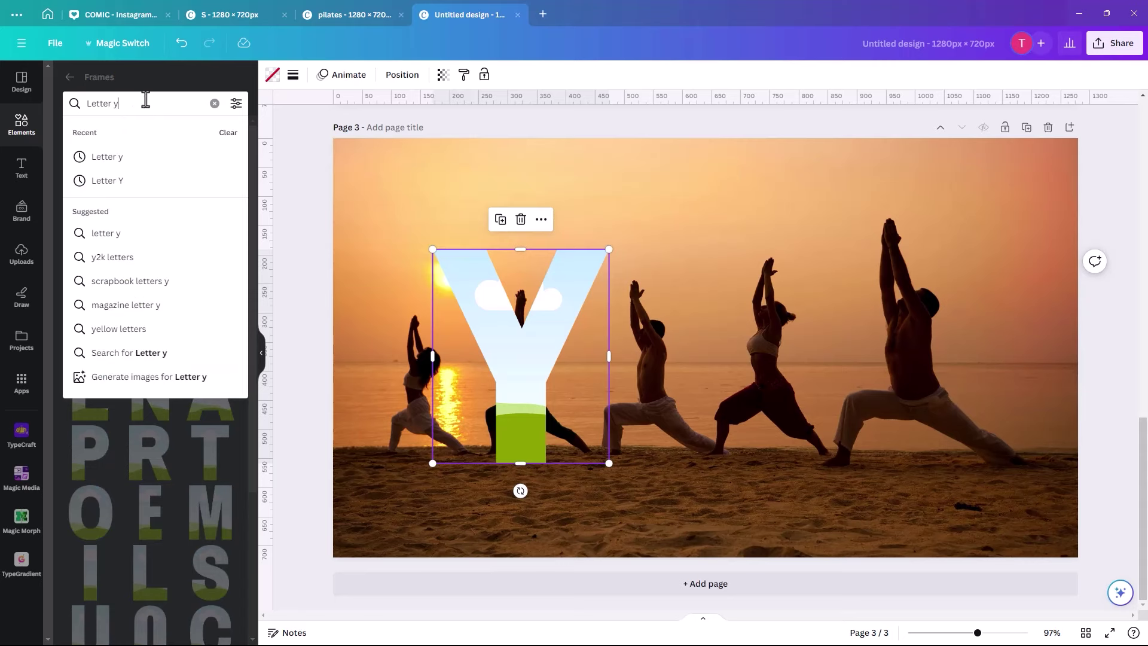
{"action": "key", "text": "BackSpace"}
{"action": "type", "text": "o"}
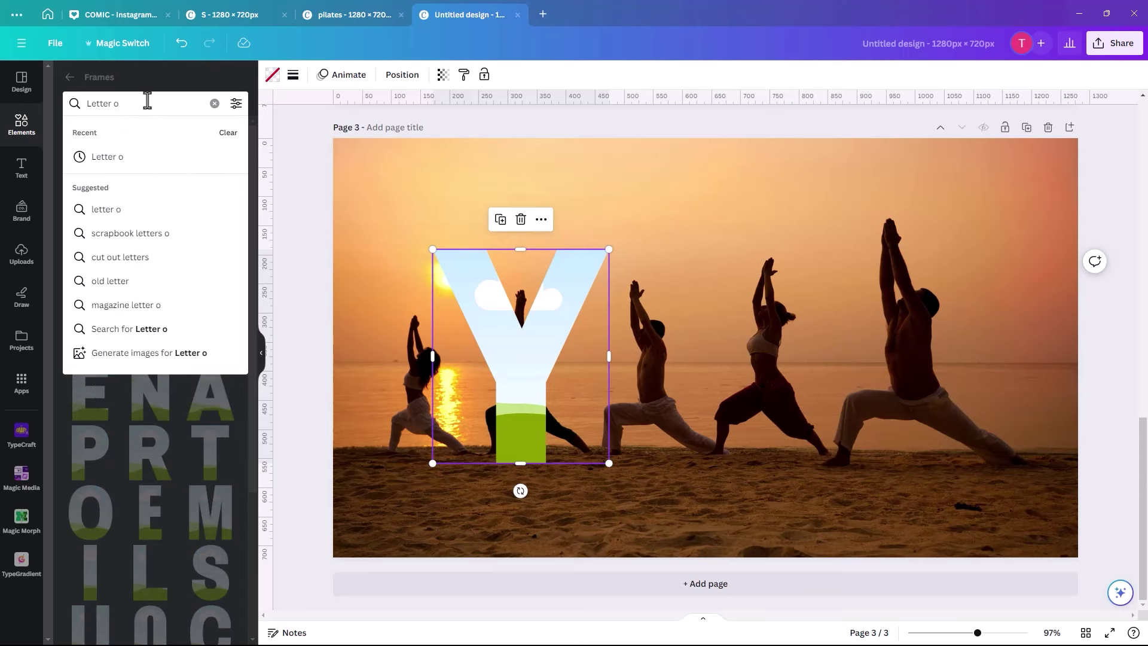
{"action": "left_click", "coordinate": [121, 163]}
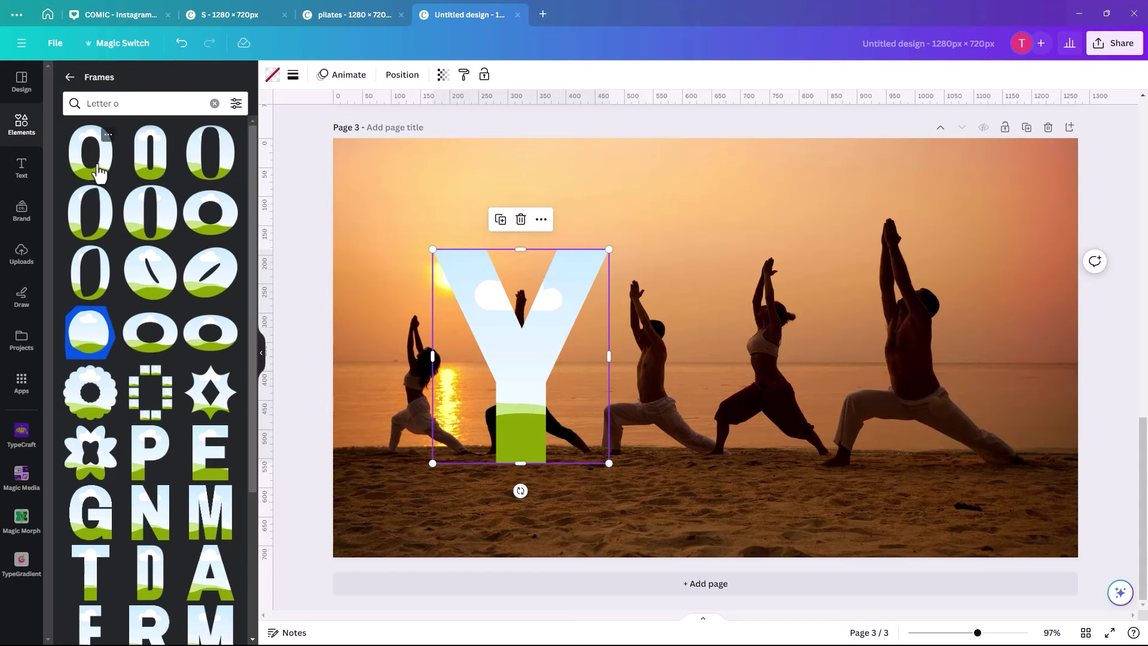
{"action": "left_click", "coordinate": [215, 235]}
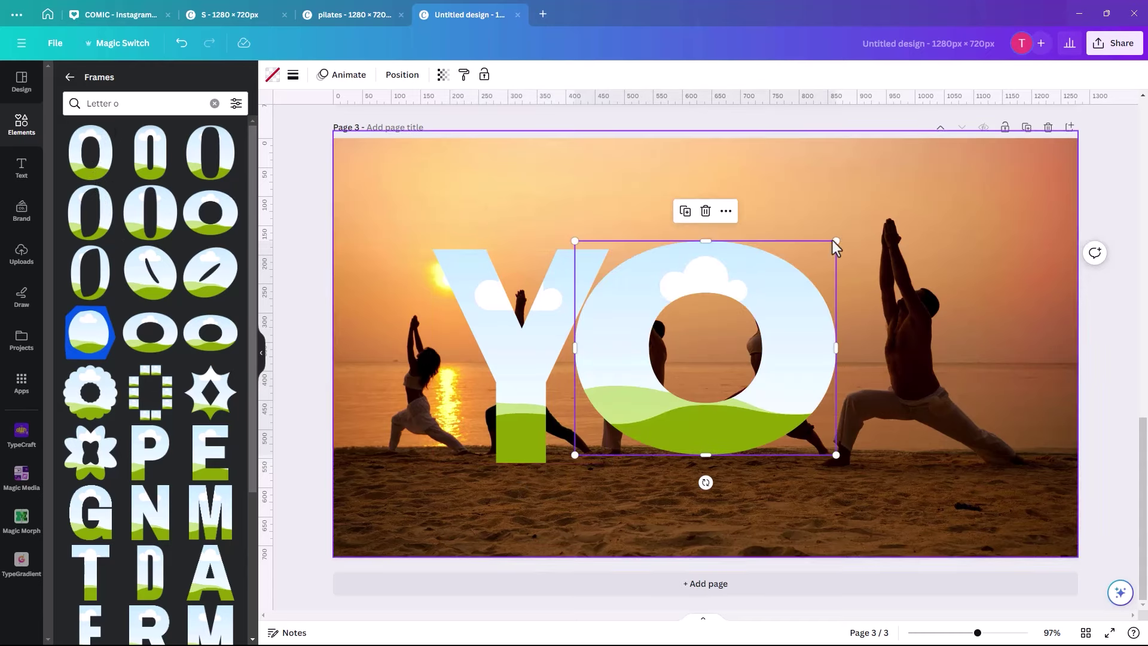
{"action": "left_click_drag", "start_coordinate": [835, 241], "coordinate": [695, 340]}
{"action": "left_click_drag", "start_coordinate": [686, 448], "coordinate": [661, 448]}
Search the frames for Letter g, add a bold lowercase g, scale it down, and place it after the o with its tail below the baseline
{"action": "left_click", "coordinate": [139, 105]}
{"action": "key", "text": "BackSpace"}
{"action": "type", "text": "g"}
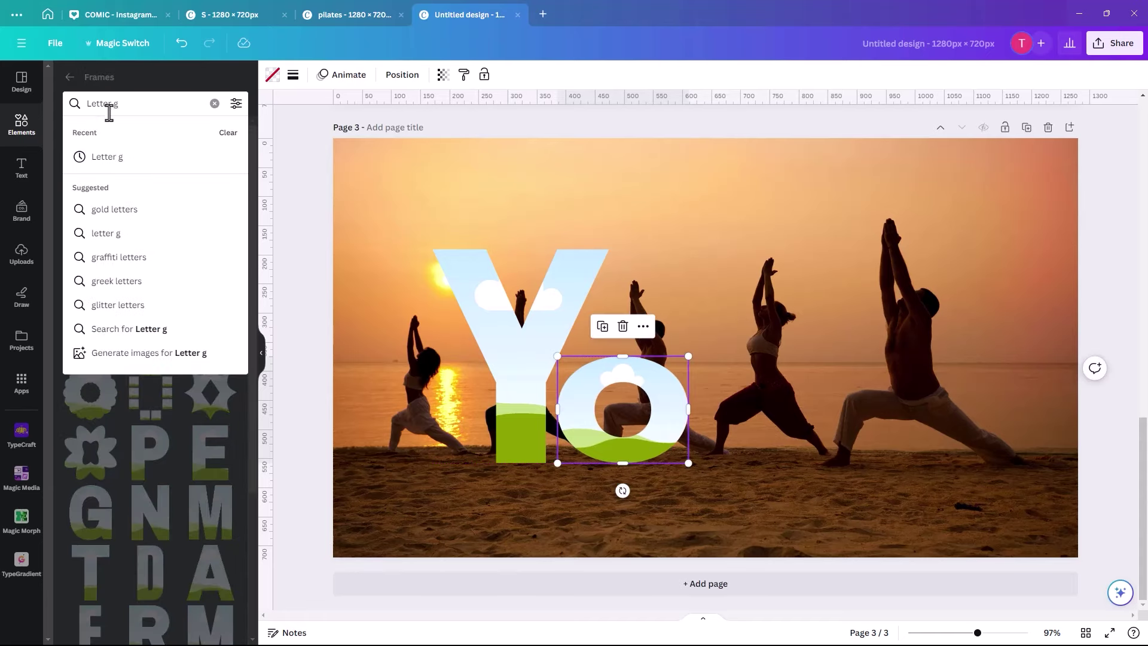
{"action": "left_click", "coordinate": [130, 160]}
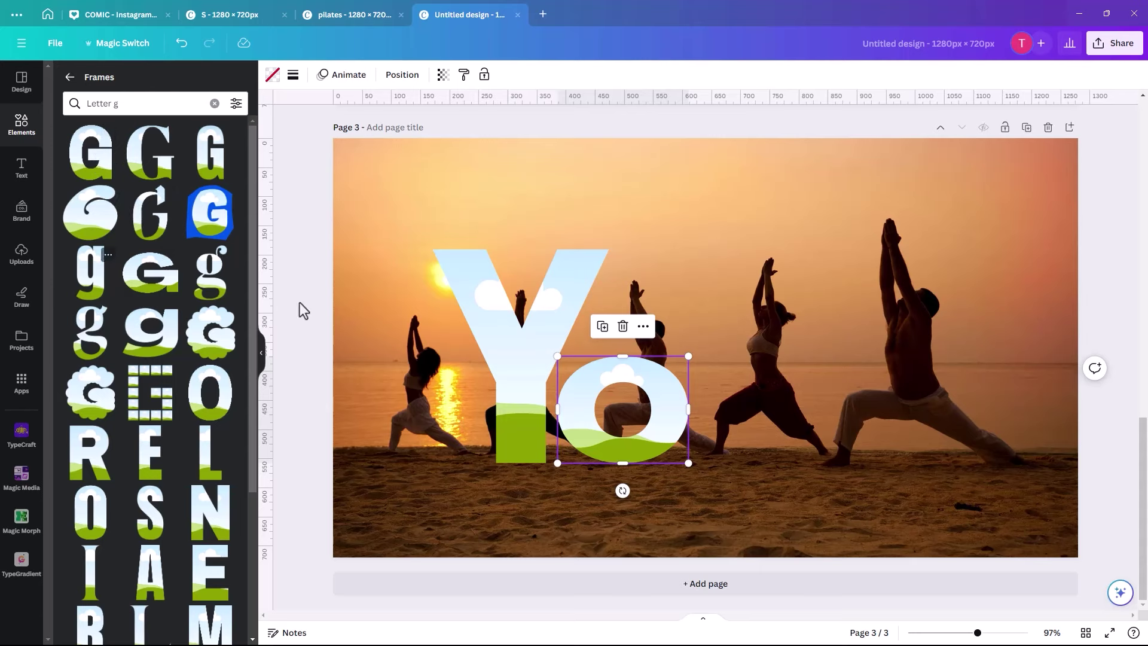
{"action": "left_click", "coordinate": [94, 279]}
{"action": "left_click_drag", "start_coordinate": [748, 402], "coordinate": [786, 451]}
{"action": "left_click_drag", "start_coordinate": [799, 295], "coordinate": [786, 325]}
{"action": "left_click_drag", "start_coordinate": [776, 379], "coordinate": [779, 374]}
{"action": "mouse_move", "coordinate": [793, 329]}
{"action": "left_mouse_down"}
{"action": "mouse_move", "coordinate": [801, 313]}
{"action": "mouse_move", "coordinate": [787, 335]}
{"action": "mouse_move", "coordinate": [795, 350]}
{"action": "left_mouse_up"}
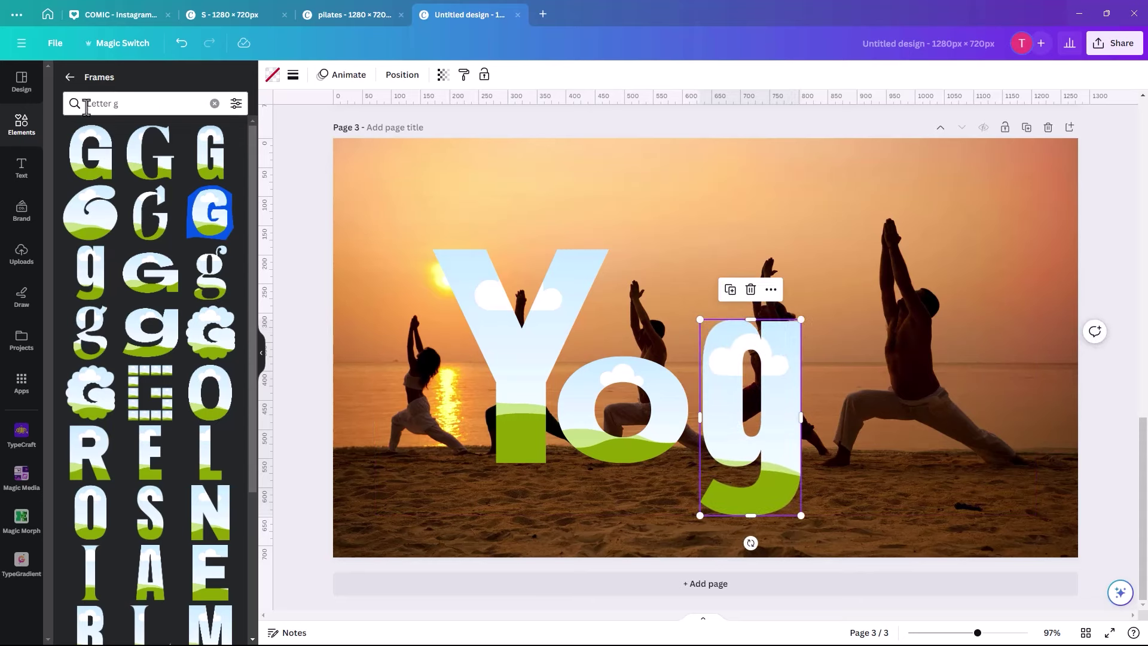
Search the frames for Letter a, add a bold lowercase a, and place it after the g to complete the word Yoga
{"action": "left_click", "coordinate": [123, 105]}
{"action": "key", "text": "BackSpace"}
{"action": "type", "text": "a"}
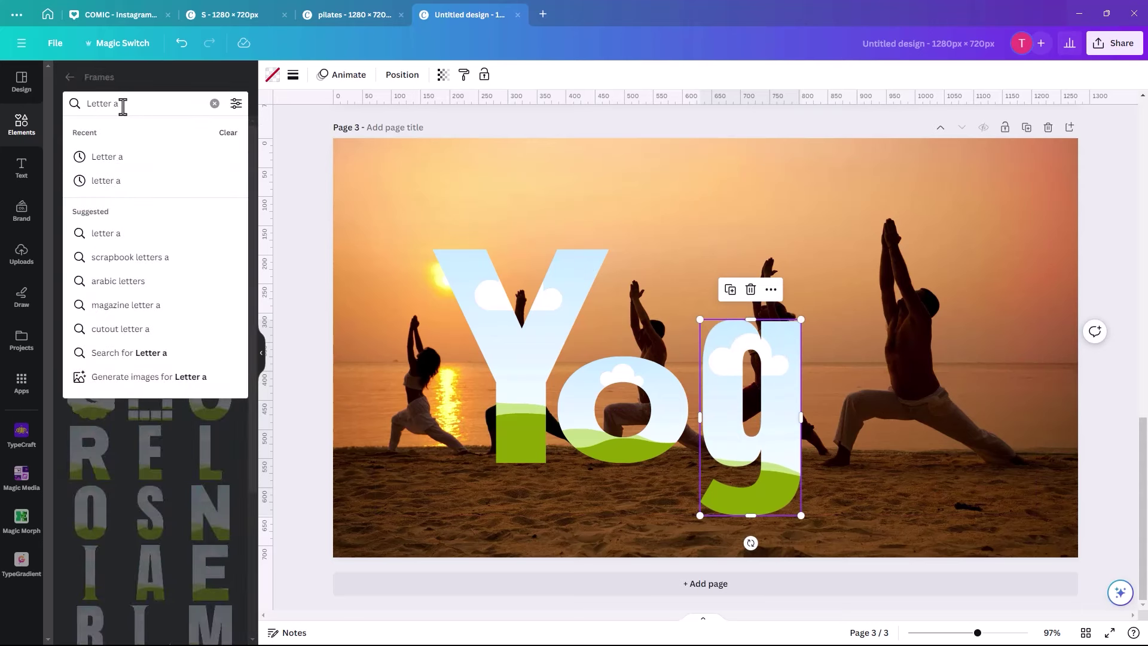
{"action": "key", "text": "Return"}
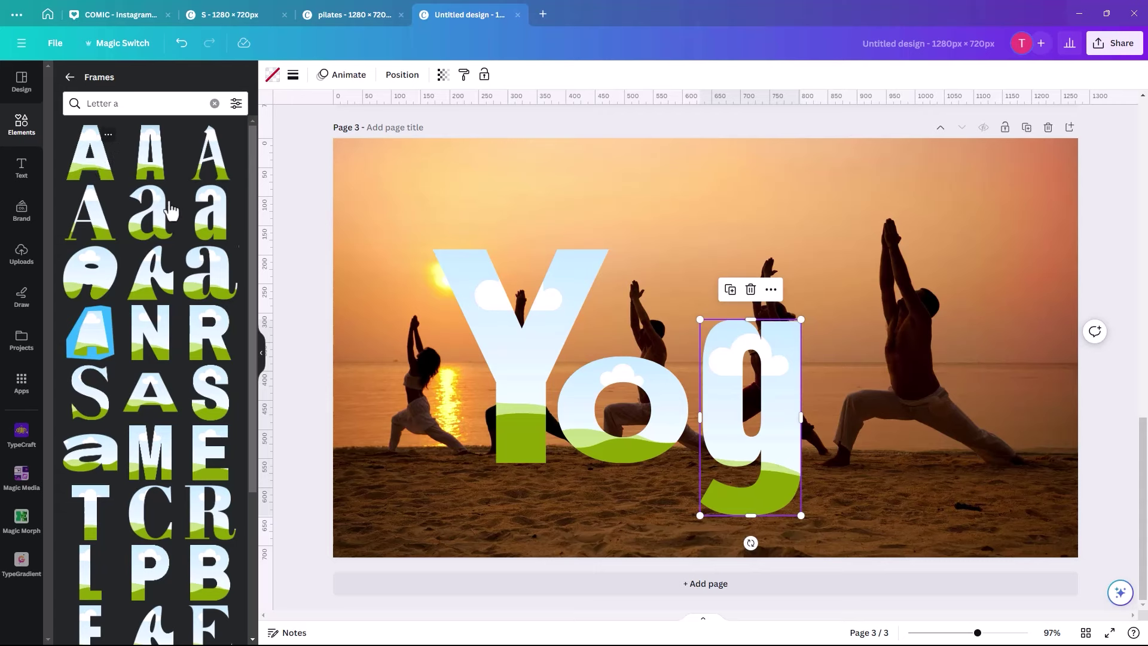
{"action": "left_click", "coordinate": [204, 226]}
{"action": "left_click_drag", "start_coordinate": [711, 364], "coordinate": [917, 390]}
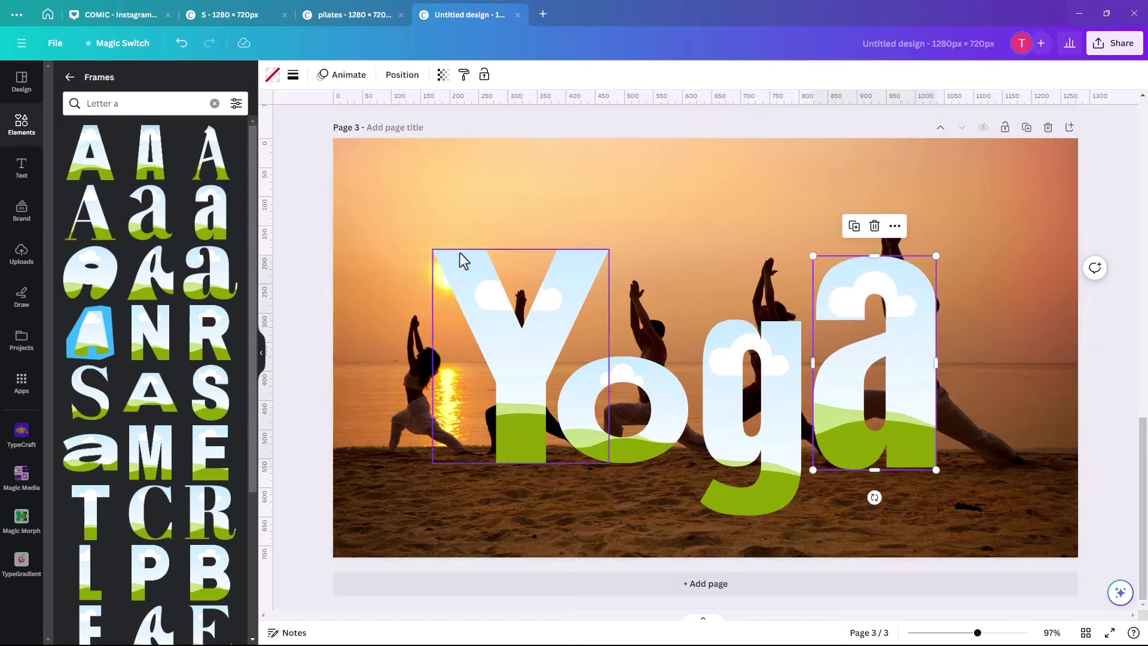
Duplicate the background photo twice, placing one copy inside the Y frame and the other inside the o frame
{"action": "left_click", "coordinate": [382, 181]}
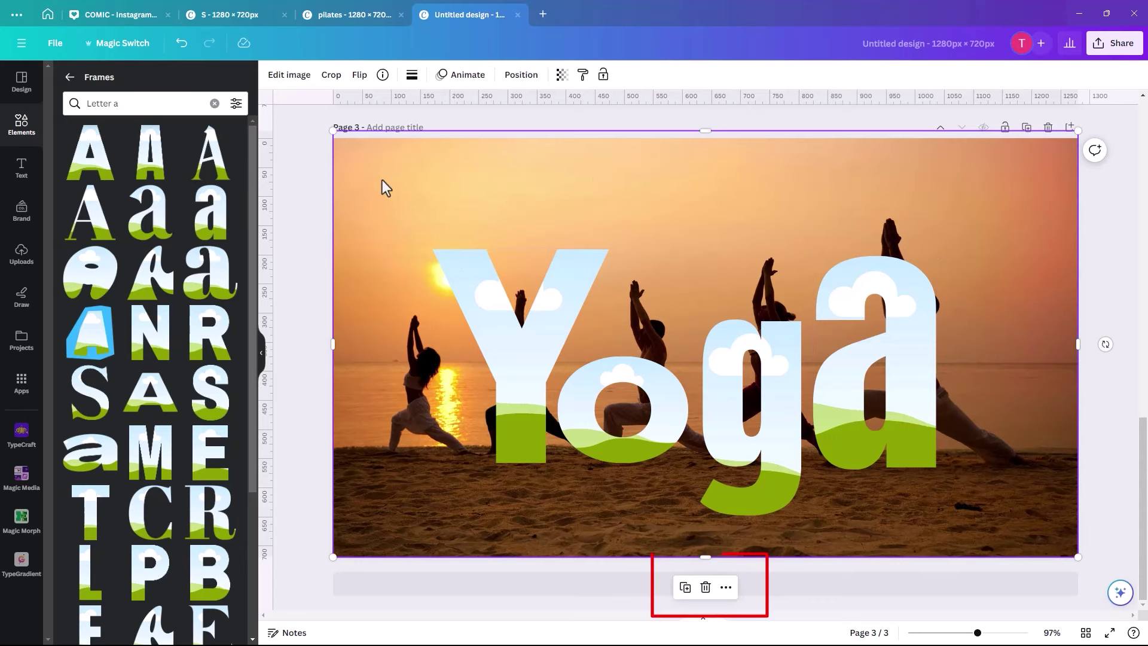
{"action": "left_click", "coordinate": [685, 587]}
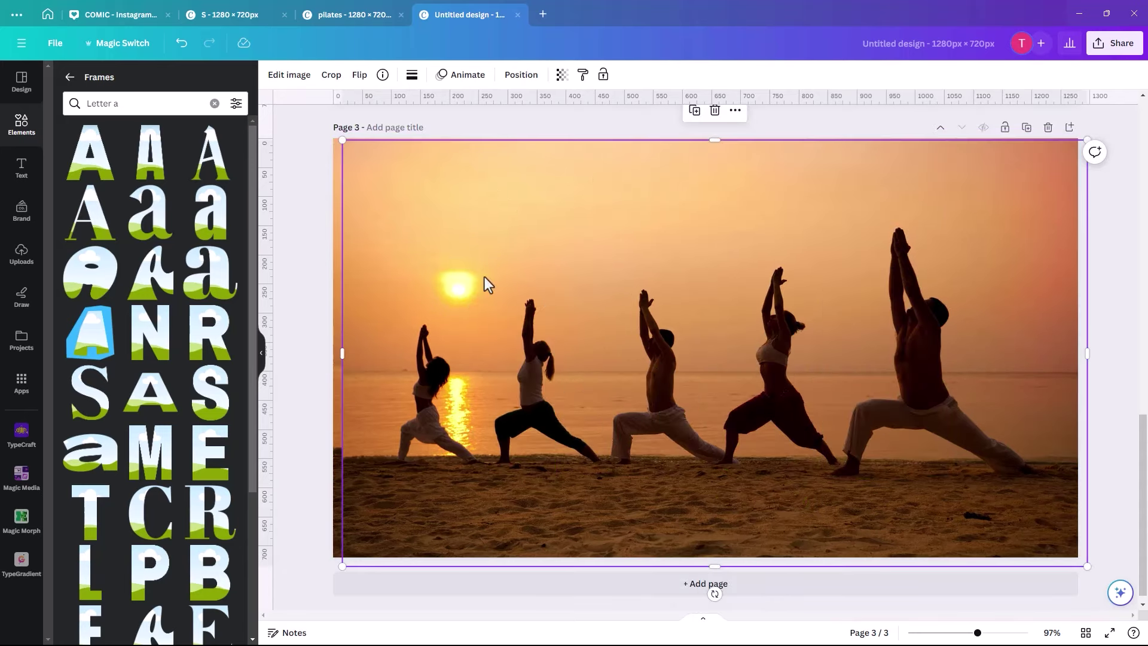
{"action": "left_click_drag", "start_coordinate": [482, 209], "coordinate": [485, 284]}
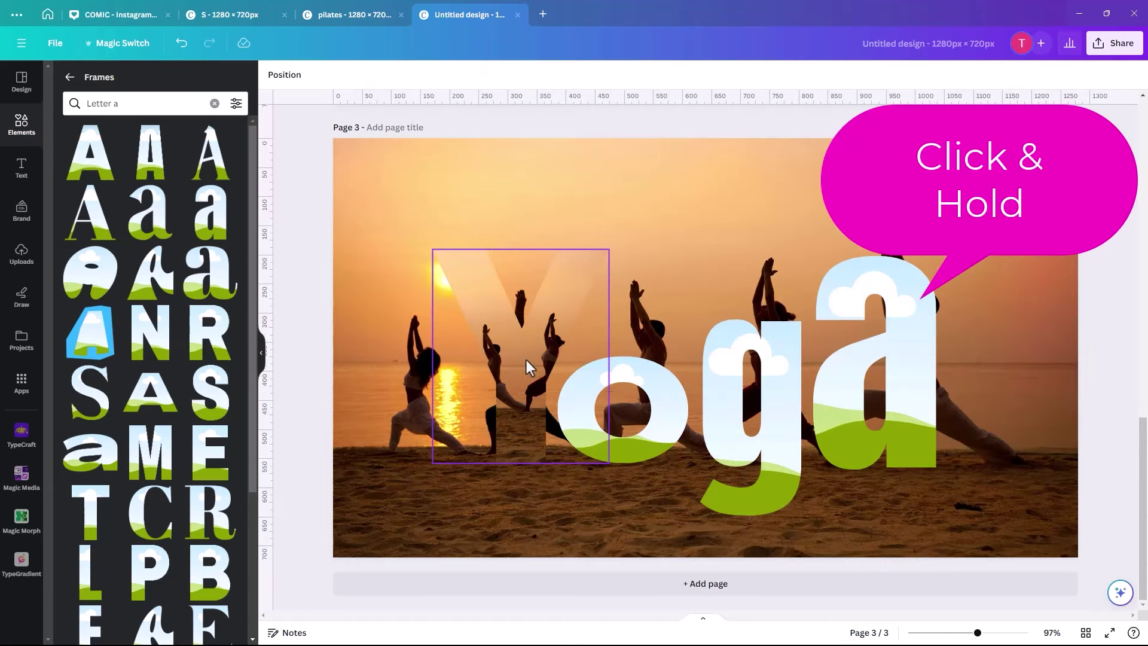
{"action": "left_click", "coordinate": [694, 200]}
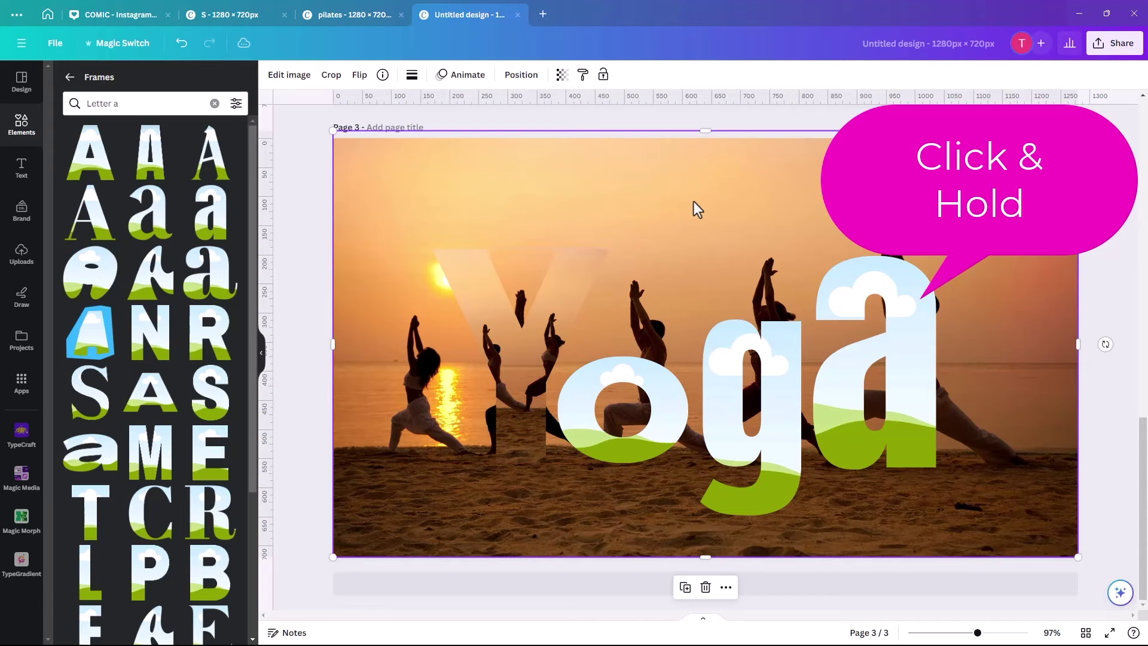
{"action": "left_click", "coordinate": [685, 588]}
{"action": "left_click_drag", "start_coordinate": [690, 220], "coordinate": [635, 378]}
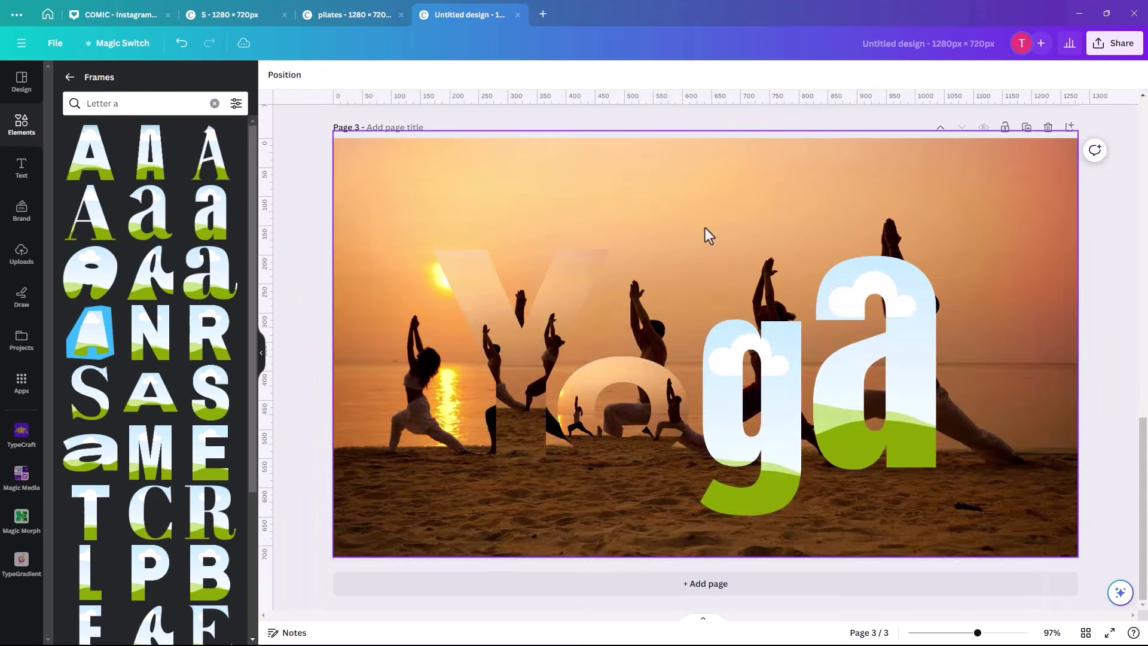
Duplicate the background photo twice more to fill the g and a frames with the copies
{"action": "left_click", "coordinate": [683, 588]}
{"action": "left_click_drag", "start_coordinate": [753, 249], "coordinate": [755, 341]}
{"action": "left_click", "coordinate": [722, 463]}
{"action": "left_click", "coordinate": [683, 589]}
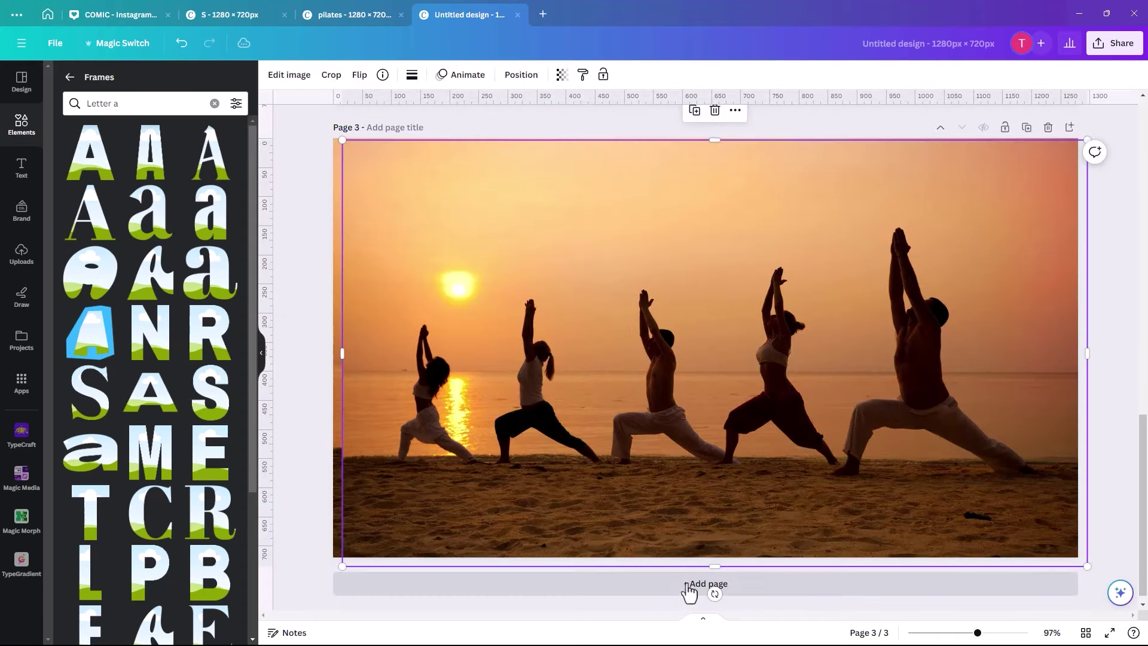
{"action": "left_click_drag", "start_coordinate": [785, 297], "coordinate": [835, 290]}
{"action": "left_click_drag", "start_coordinate": [856, 344], "coordinate": [870, 349]}
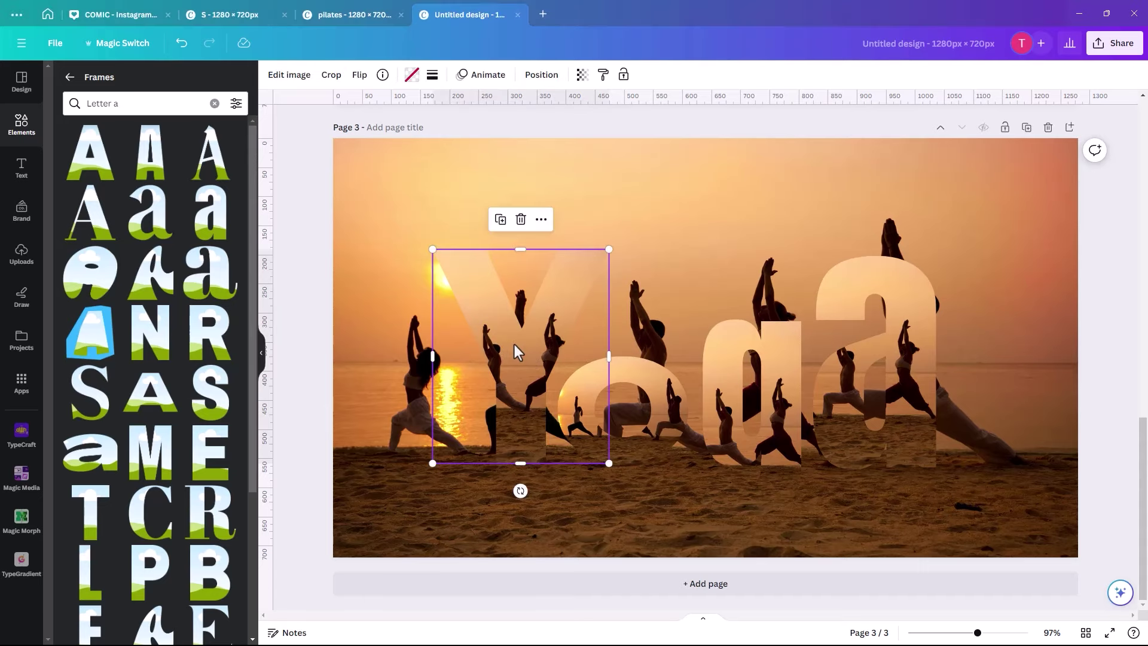
Enlarge the photo inside the Y frame to the page's full width and reposition it to match the background exactly
{"action": "double_click", "coordinate": [515, 346]}
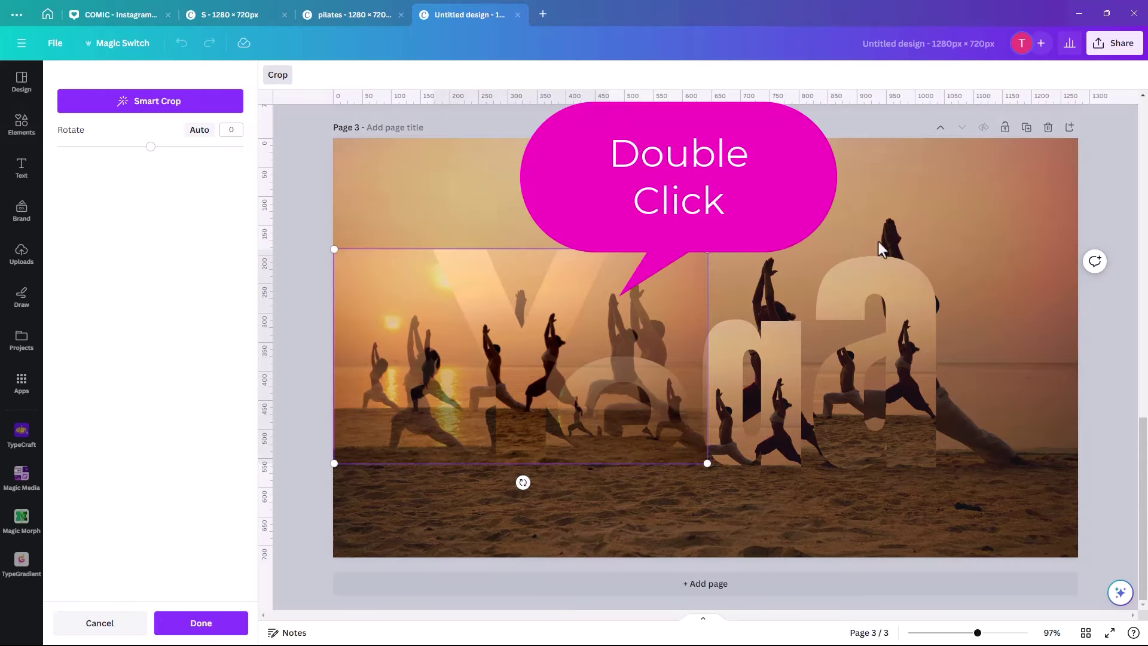
{"action": "left_click_drag", "start_coordinate": [701, 254], "coordinate": [1146, 169]}
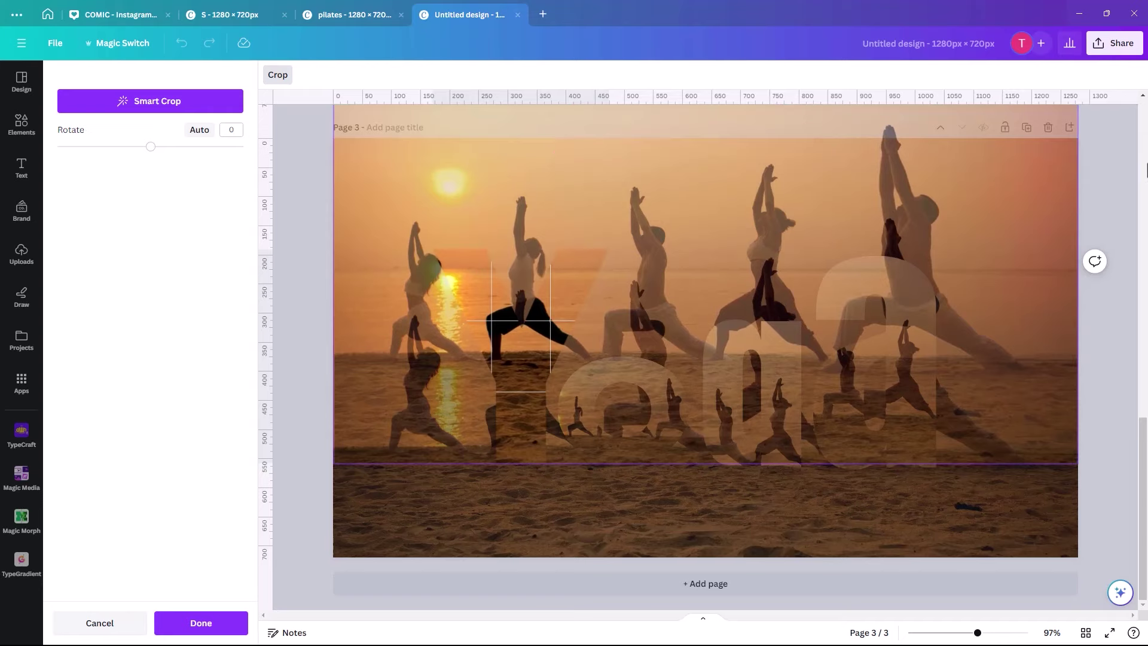
{"action": "left_click_drag", "start_coordinate": [1042, 189], "coordinate": [1042, 288]}
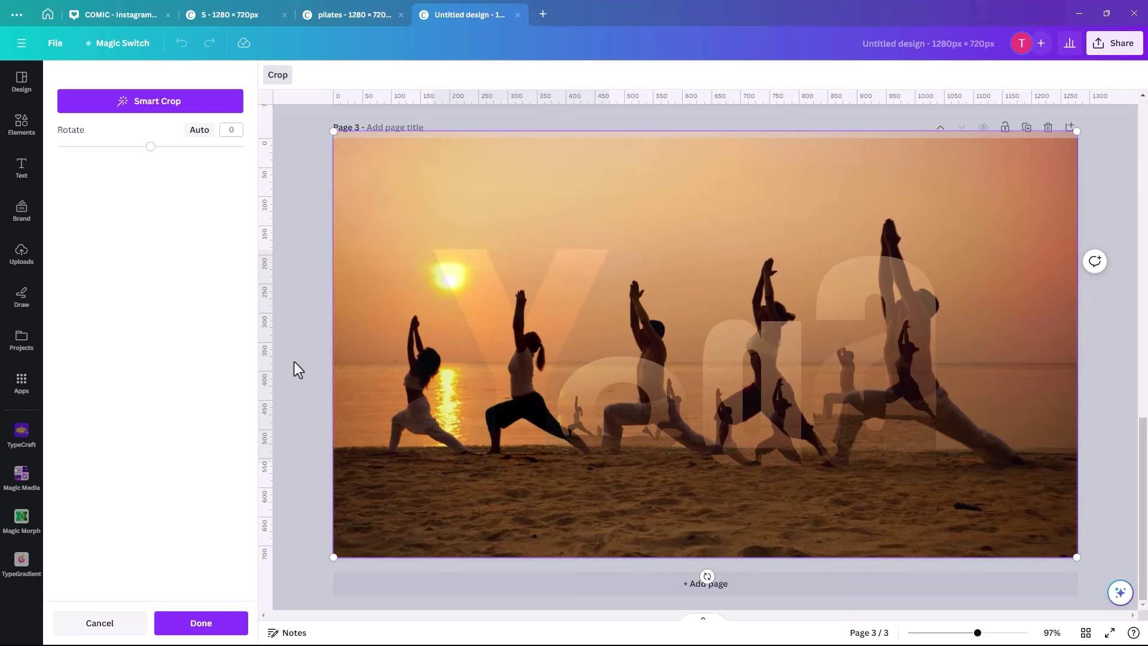
{"action": "key", "text": "Return"}
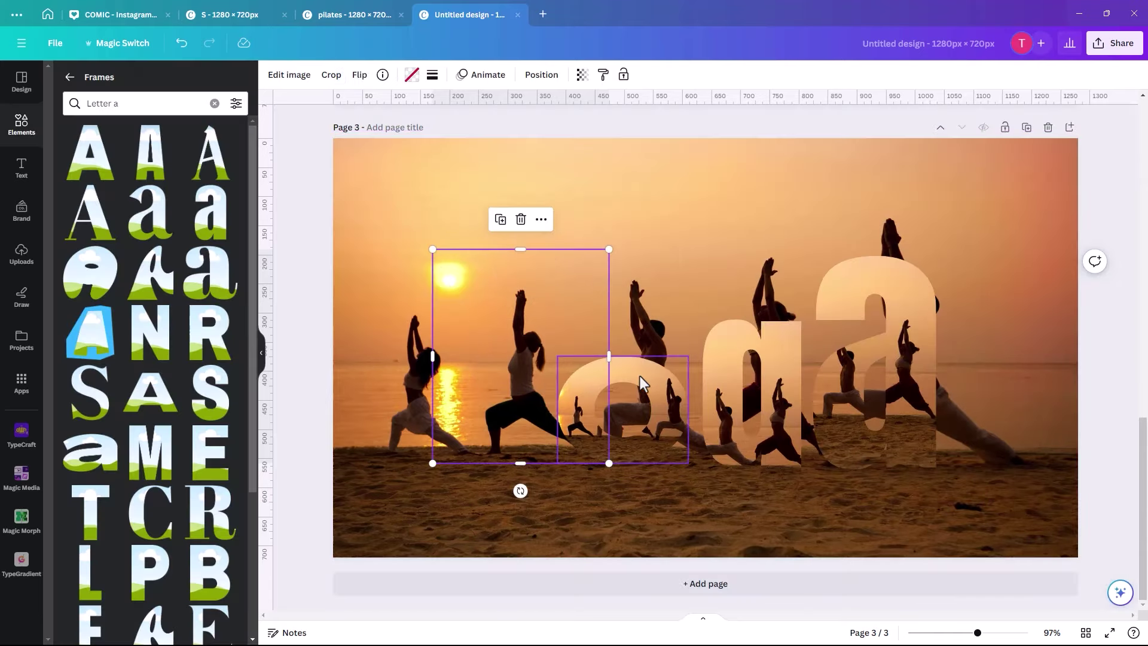
Enlarge the photo inside the o frame to the page's full width and reposition it to match the background exactly
{"action": "double_click", "coordinate": [640, 376]}
{"action": "left_click_drag", "start_coordinate": [717, 356], "coordinate": [1096, 179]}
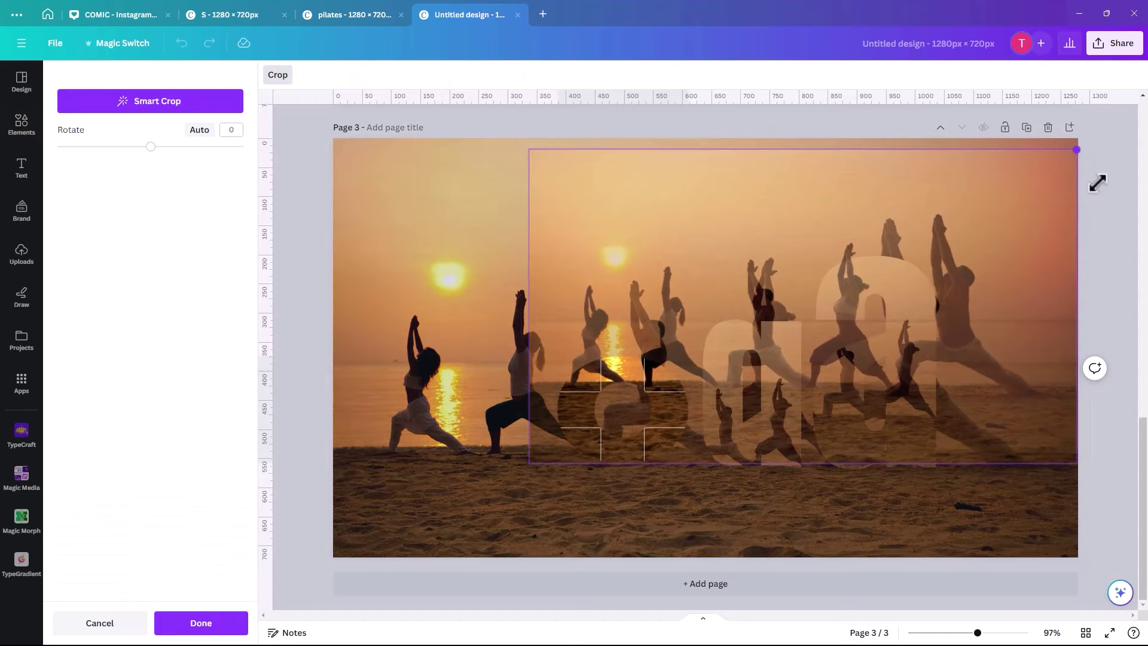
{"action": "left_click_drag", "start_coordinate": [531, 461], "coordinate": [303, 515]}
{"action": "left_click_drag", "start_coordinate": [433, 189], "coordinate": [432, 171]}
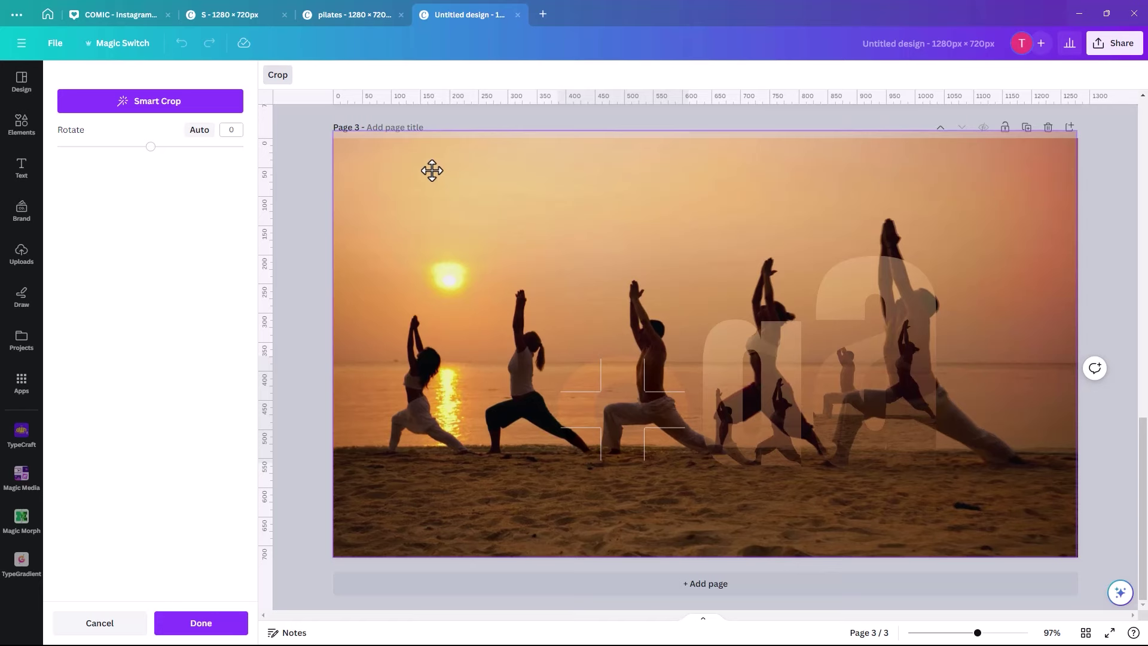
{"action": "left_click_drag", "start_coordinate": [432, 171], "coordinate": [432, 171]}
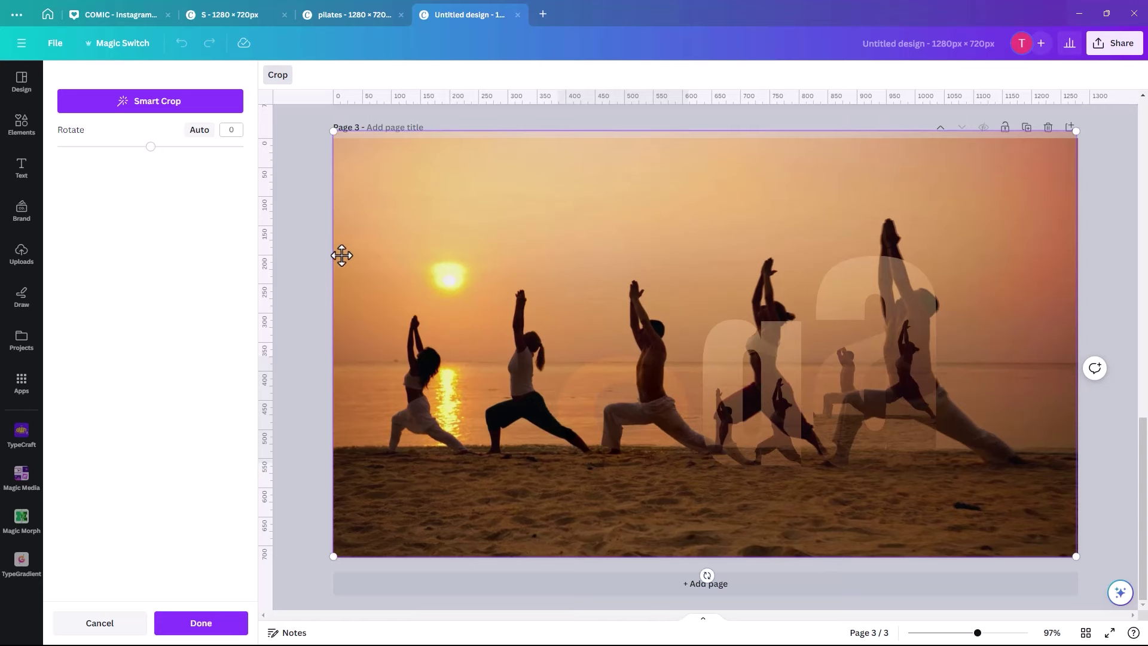
{"action": "left_click", "coordinate": [311, 261]}
Enlarge the photo inside the g frame to the page's full width and align it with the background
{"action": "left_click", "coordinate": [768, 343]}
{"action": "double_click", "coordinate": [769, 343]}
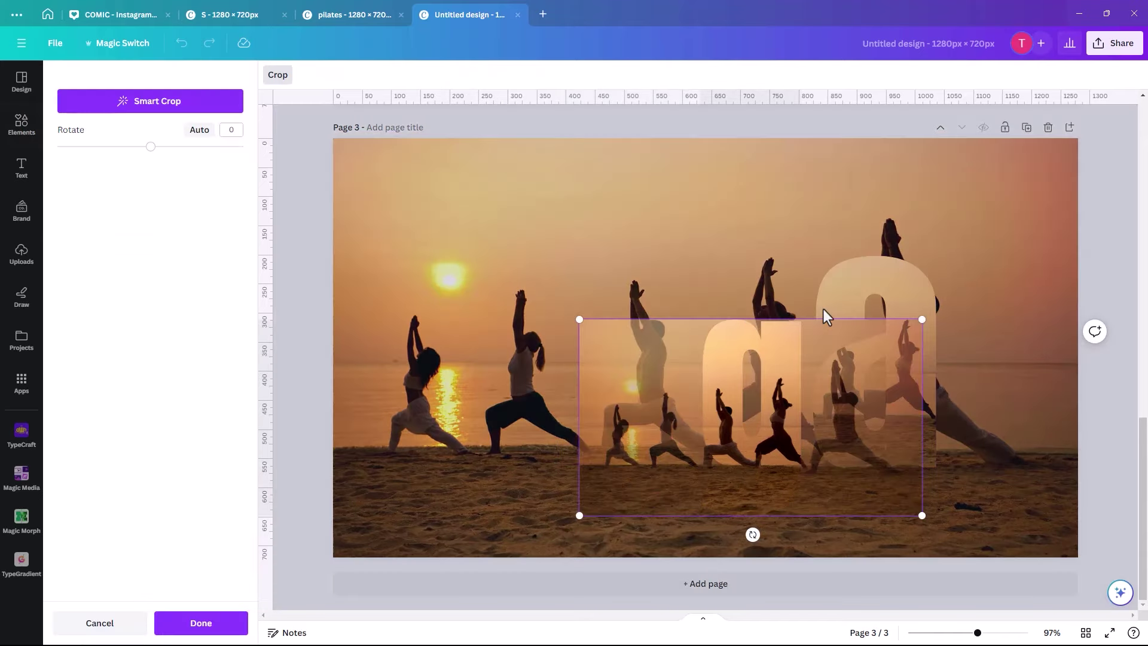
{"action": "left_click_drag", "start_coordinate": [918, 318], "coordinate": [1067, 209]}
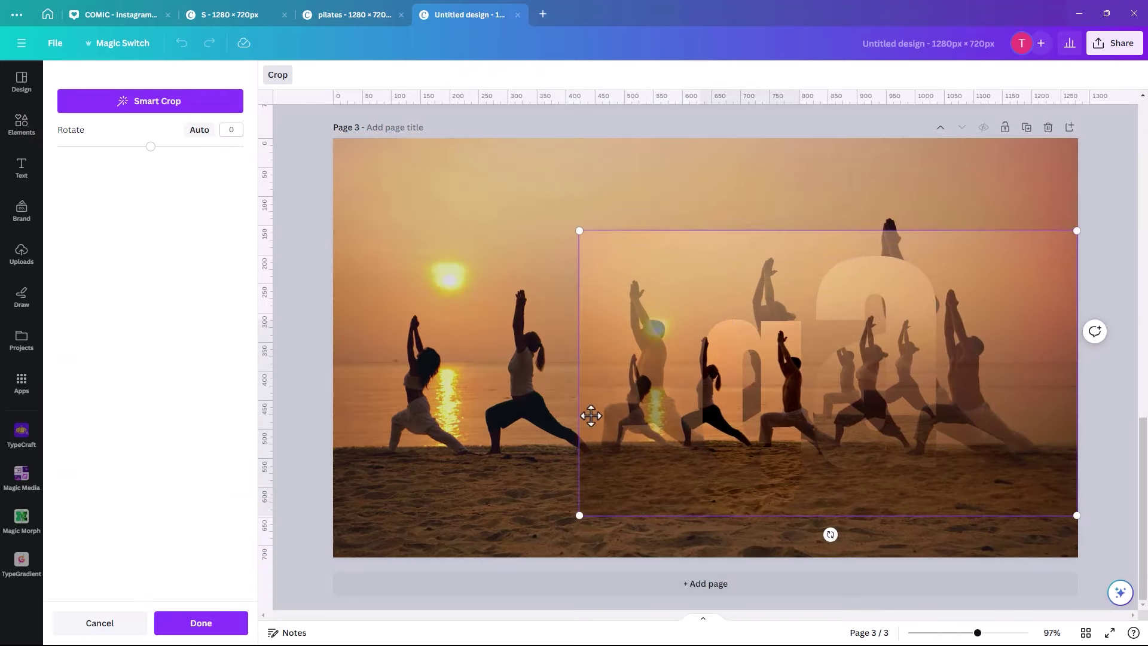
{"action": "left_click_drag", "start_coordinate": [578, 230], "coordinate": [297, 152]}
{"action": "left_click_drag", "start_coordinate": [368, 239], "coordinate": [367, 289]}
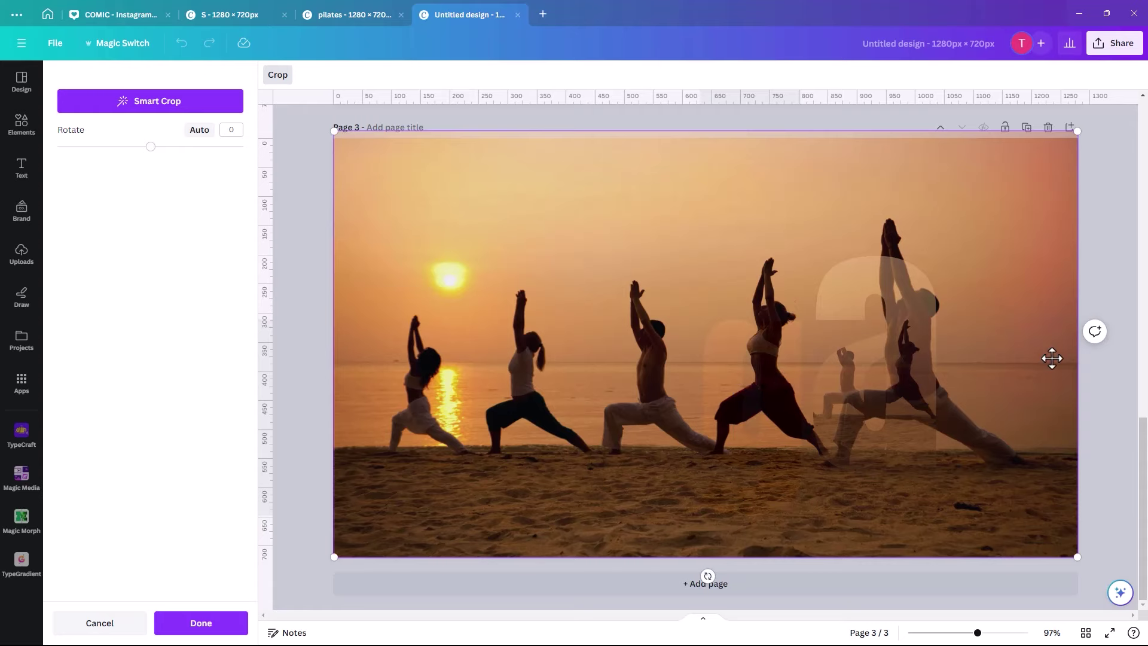
{"action": "left_click", "coordinate": [1087, 356]}
Enlarge the photo inside the a frame to the page's full width and align it with the background
{"action": "left_click", "coordinate": [920, 356]}
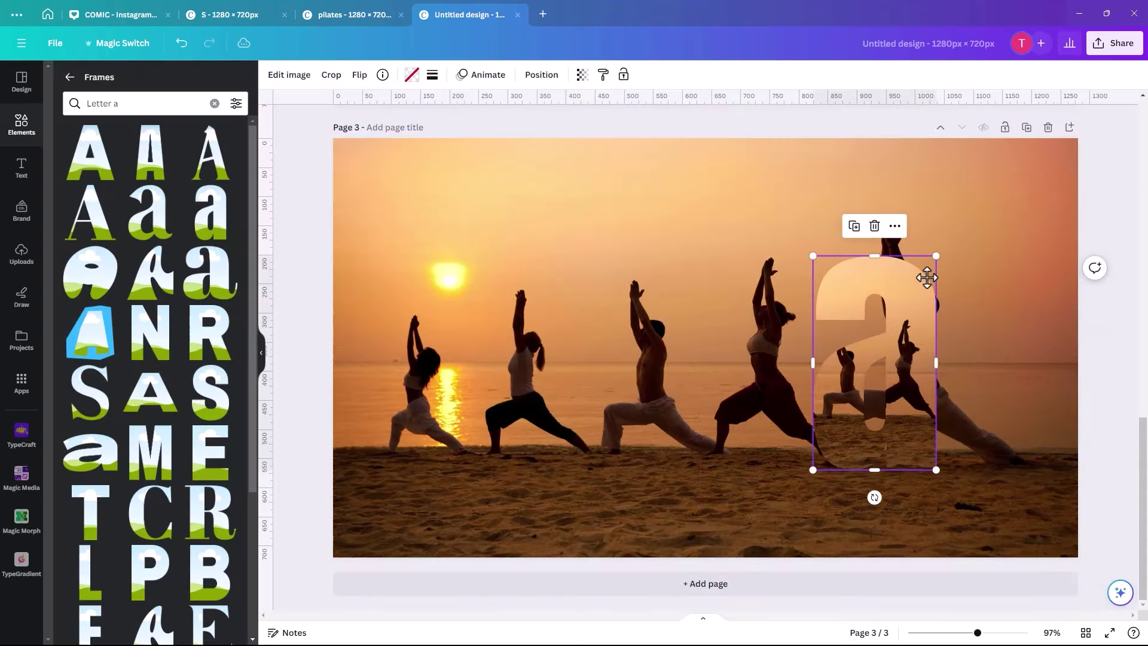
{"action": "double_click", "coordinate": [926, 319]}
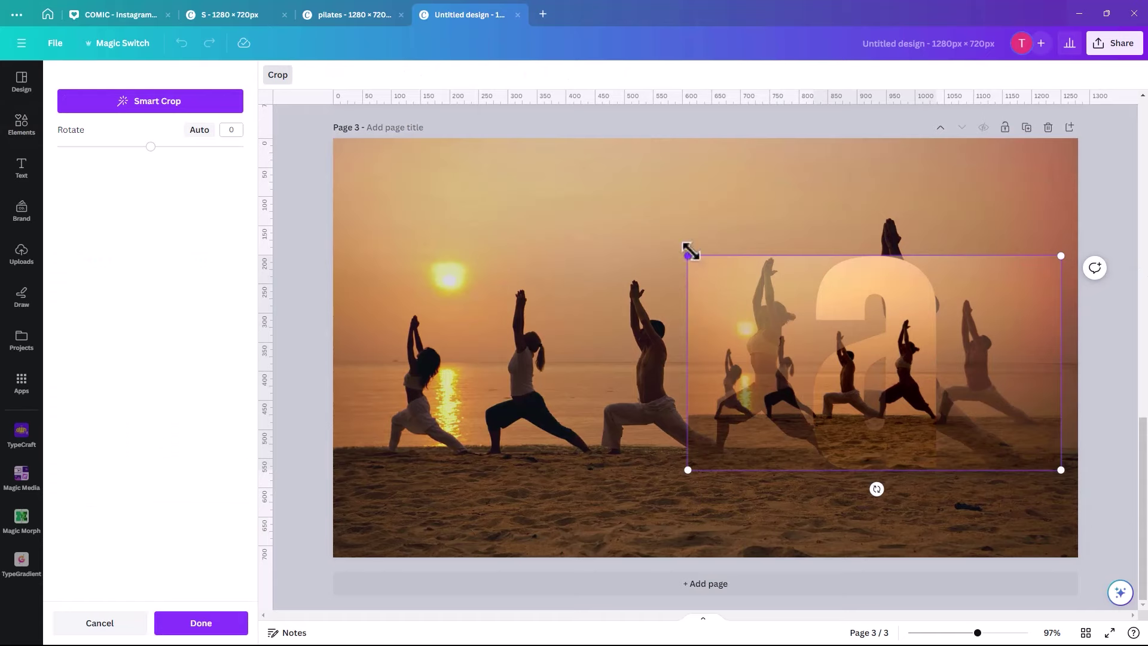
{"action": "left_click_drag", "start_coordinate": [686, 254], "coordinate": [263, 164]}
{"action": "left_click_drag", "start_coordinate": [1062, 468], "coordinate": [1079, 477]}
{"action": "left_click_drag", "start_coordinate": [615, 460], "coordinate": [615, 545]}
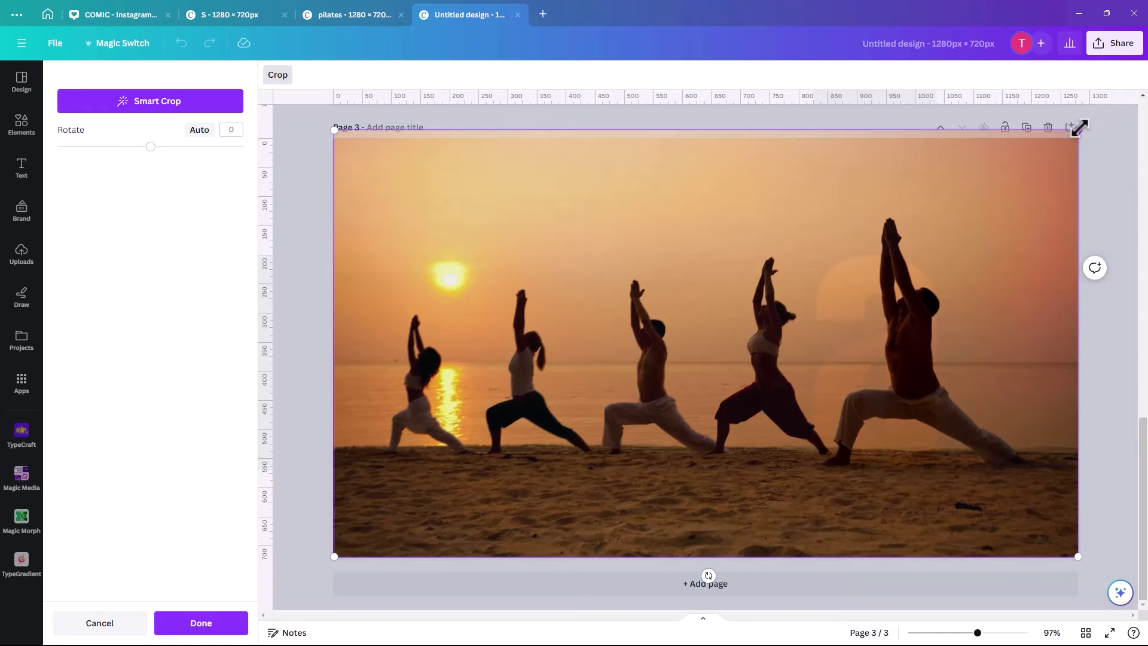
{"action": "left_click", "coordinate": [1100, 166]}
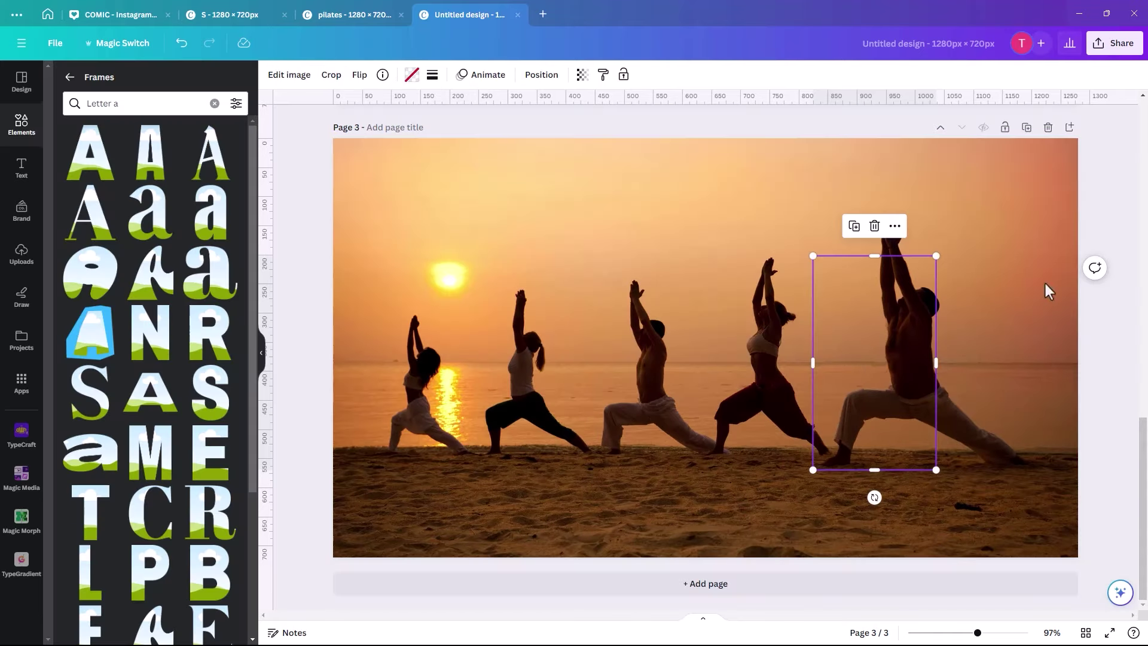
{"action": "left_click", "coordinate": [312, 301]}
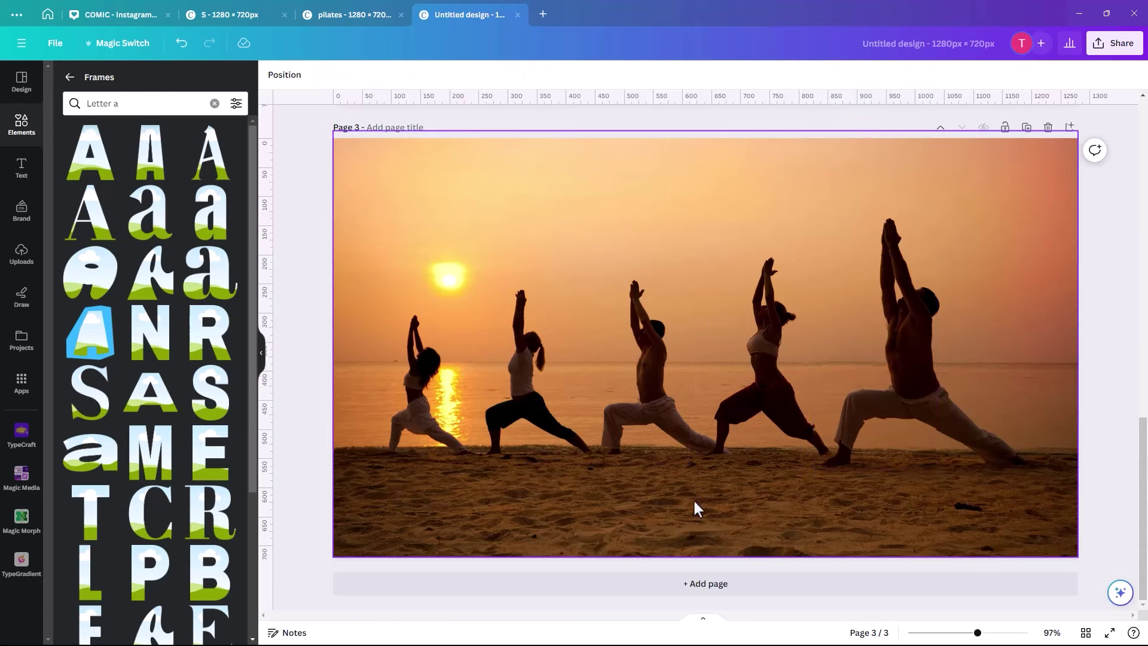
Set the background photo's transparency to 30 so the Yoga letters stand out
{"action": "left_click", "coordinate": [358, 159]}
{"action": "left_click", "coordinate": [562, 75]}
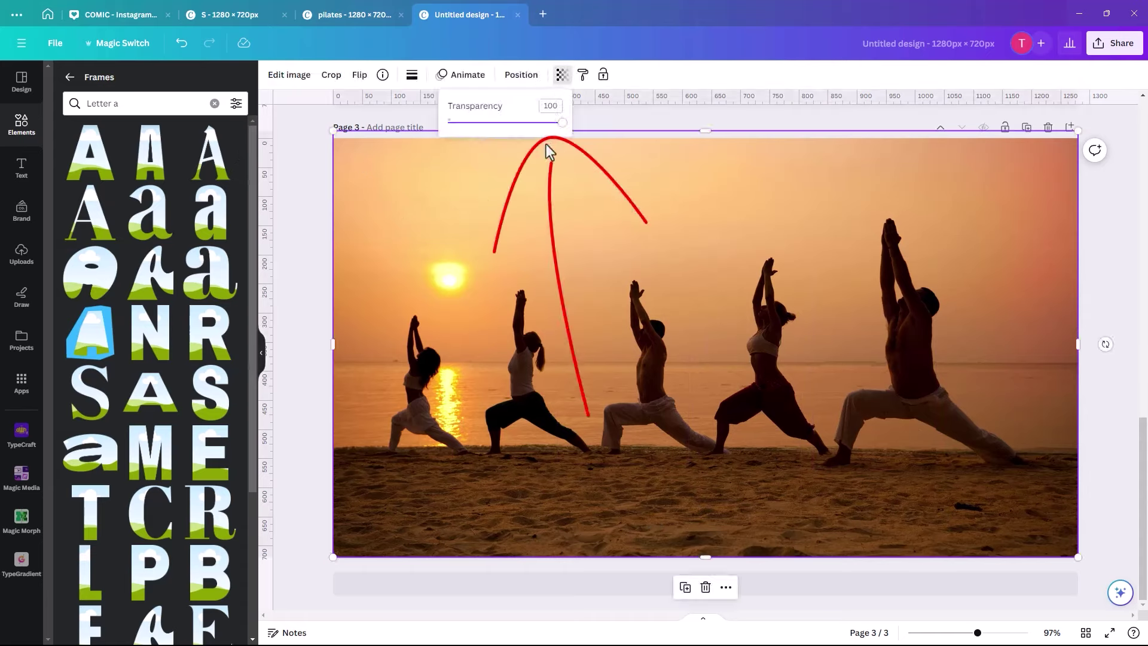
{"action": "mouse_move", "coordinate": [562, 122]}
{"action": "left_mouse_down"}
{"action": "mouse_move", "coordinate": [500, 141]}
{"action": "mouse_move", "coordinate": [481, 131]}
{"action": "left_mouse_up"}
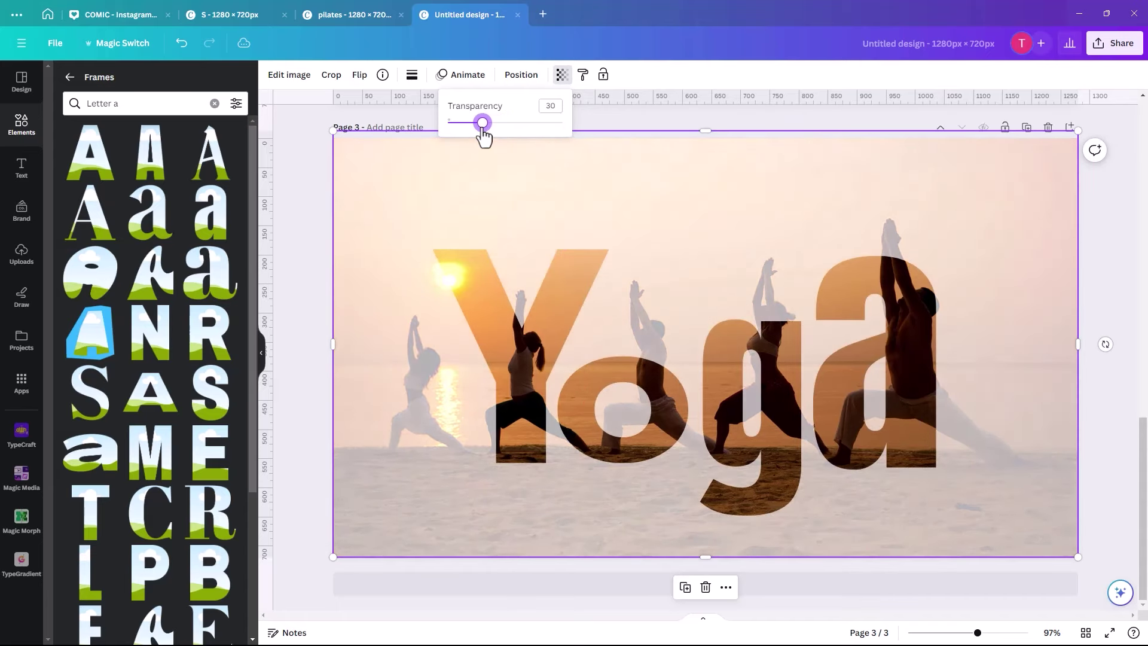
{"action": "left_click", "coordinate": [300, 203]}
{"action": "left_click", "coordinate": [305, 204]}
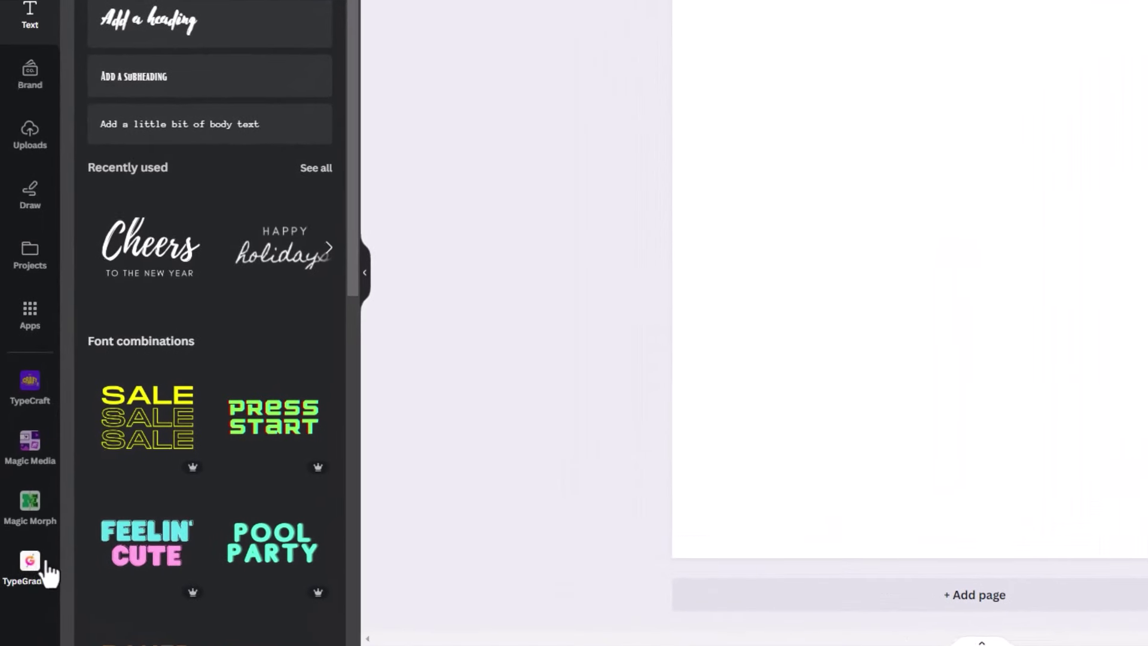
Open the TypeGradient app in the Juice design, enter Juice as the main text, and choose the Super Woobly font
{"action": "left_click", "coordinate": [30, 568]}
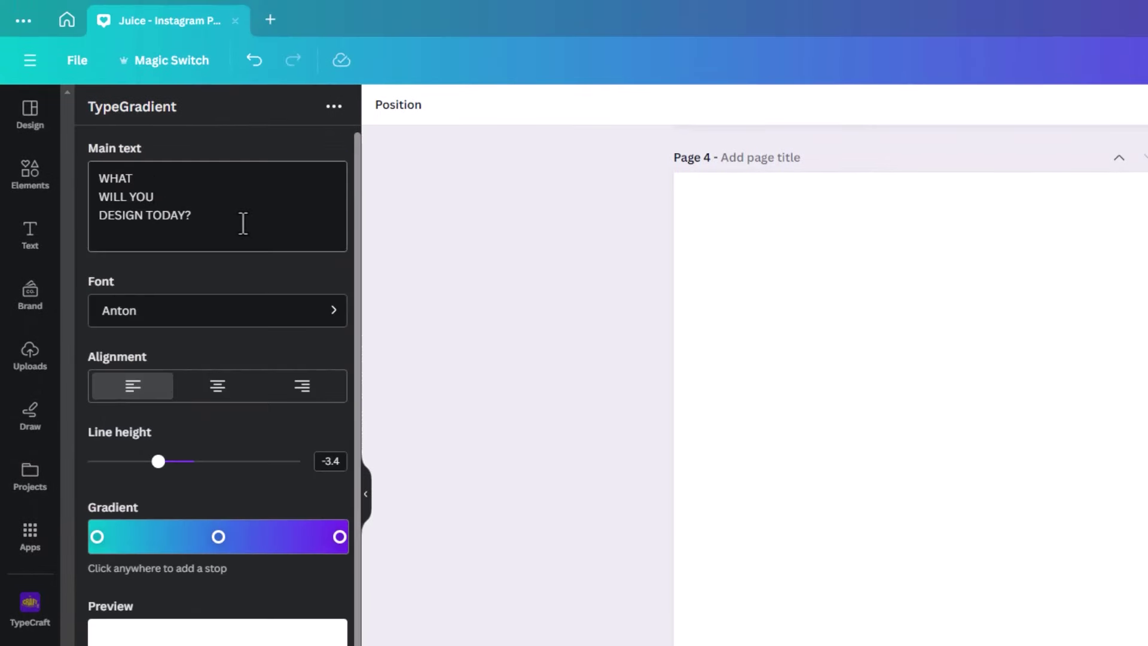
{"action": "left_click_drag", "start_coordinate": [242, 223], "coordinate": [19, 154]}
{"action": "type", "text": "Juice"}
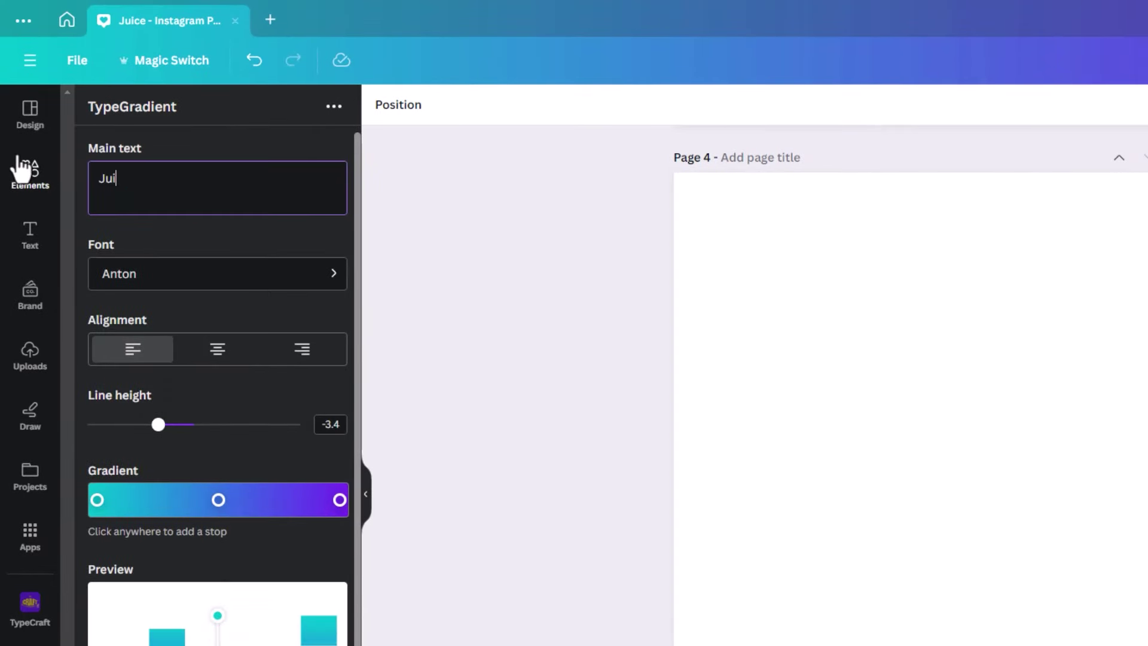
{"action": "left_click", "coordinate": [242, 286]}
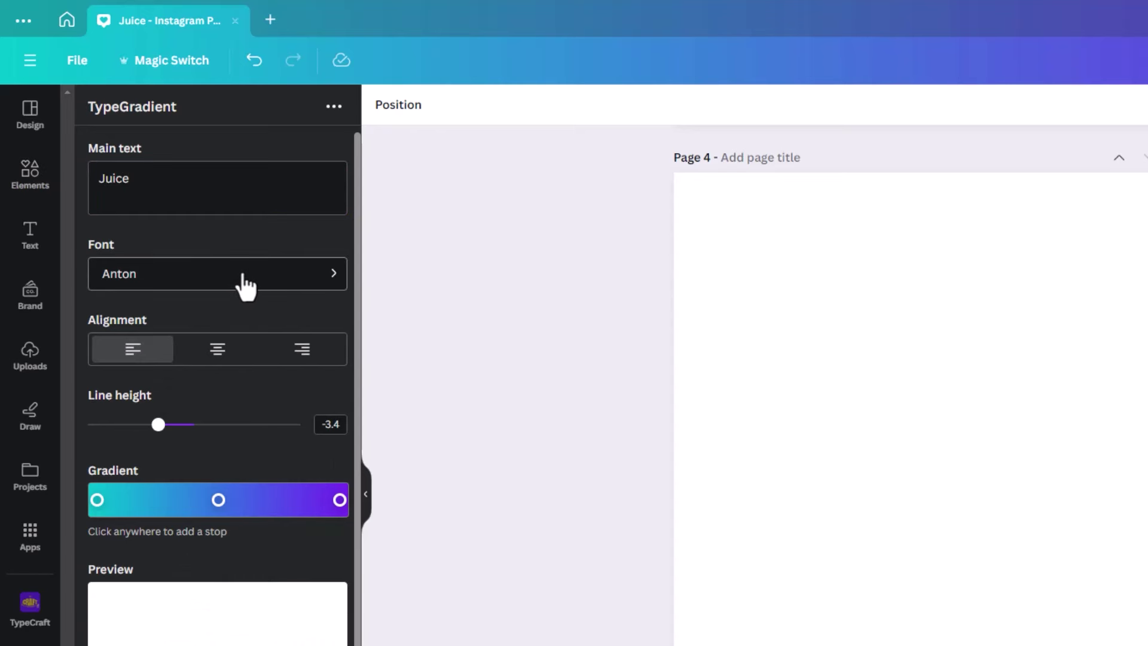
{"action": "left_click", "coordinate": [246, 284]}
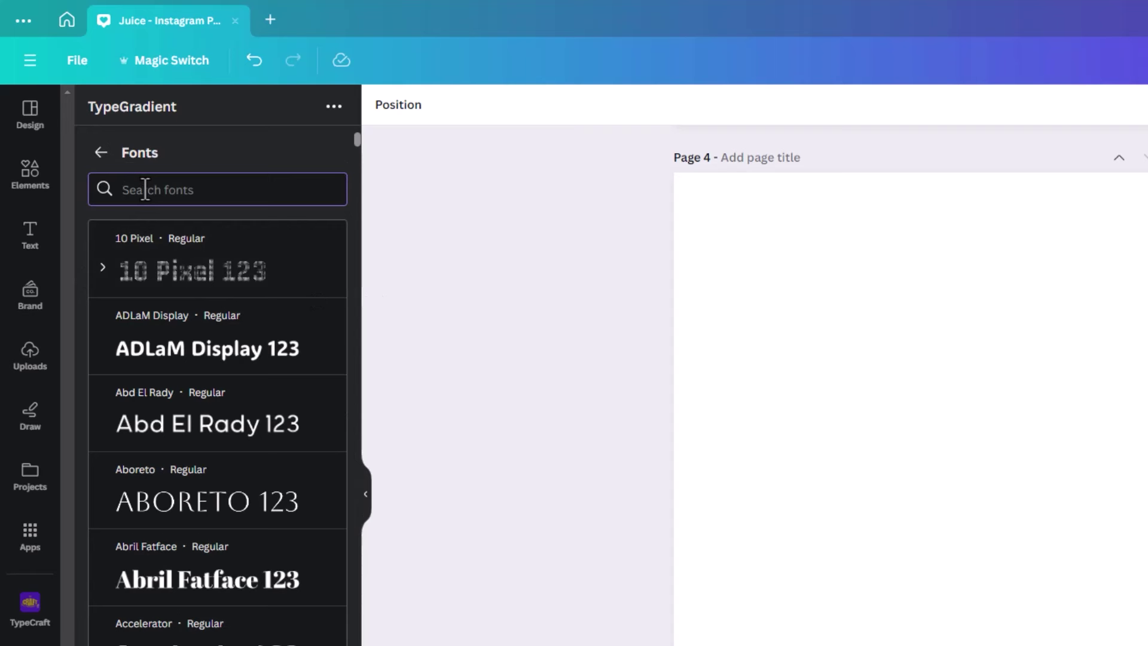
{"action": "type", "text": "wo"}
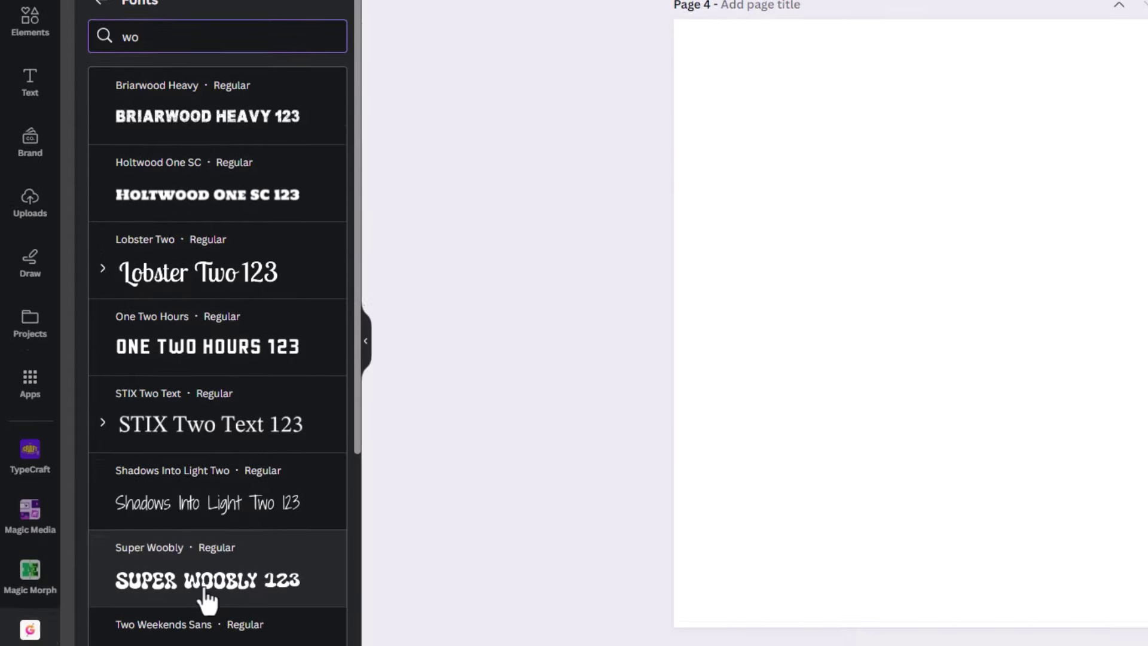
{"action": "left_click", "coordinate": [207, 571]}
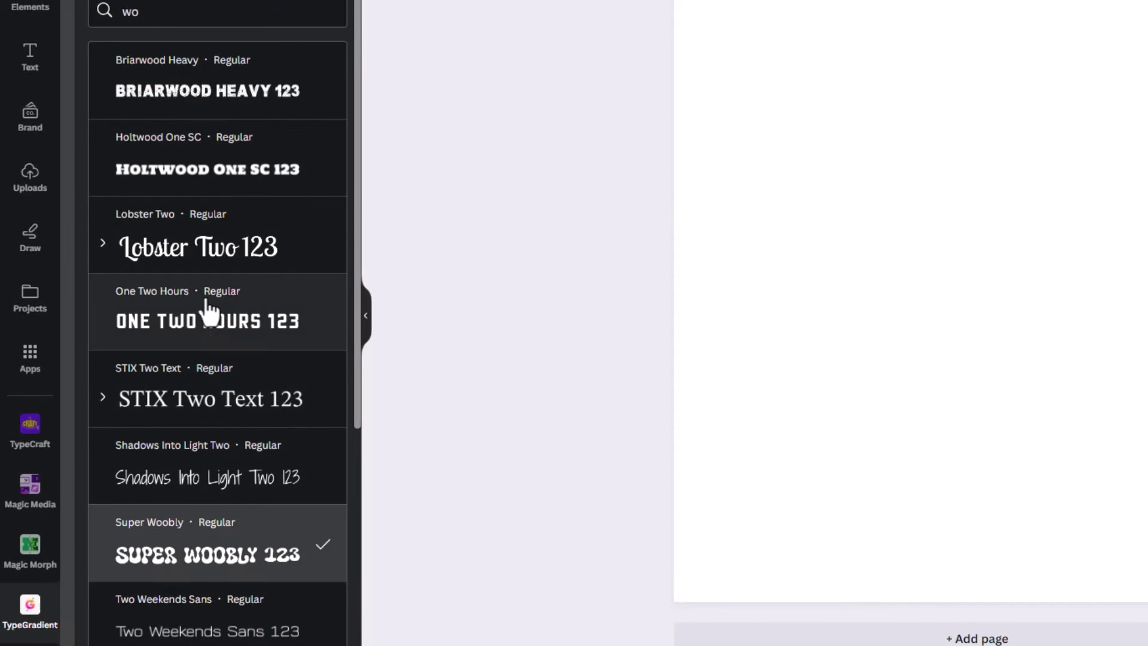
{"action": "left_click", "coordinate": [102, 1]}
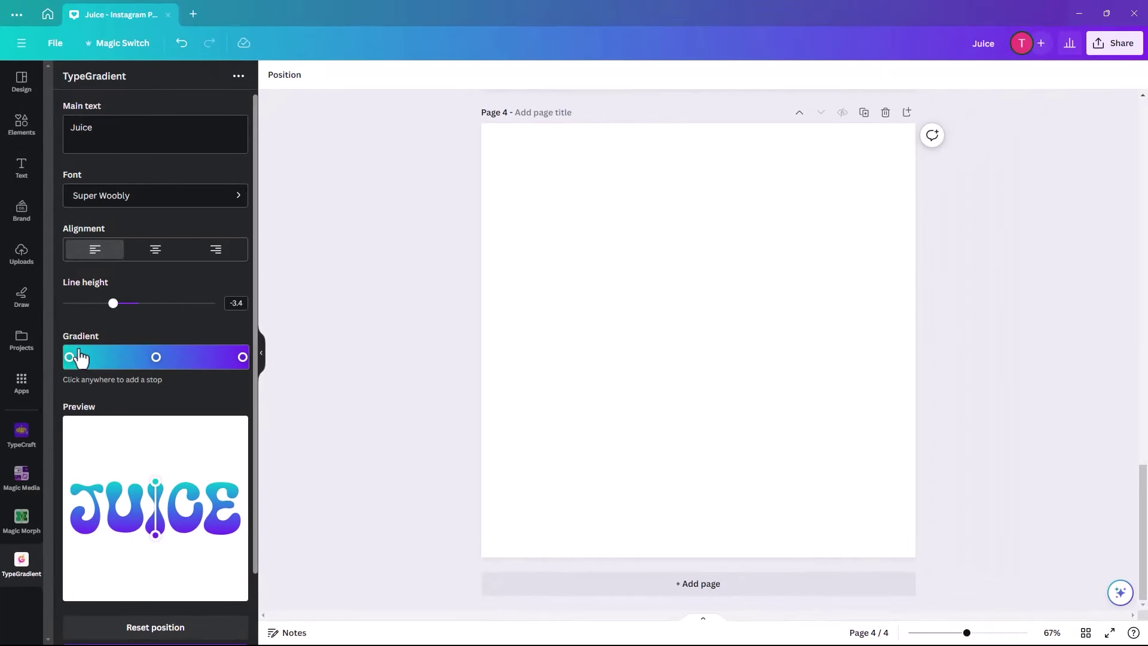
Recolour the text gradient with orange-red #ff3d00 as the first stop, yellow in the middle, and crimson red as the last stop
{"action": "left_click", "coordinate": [69, 357]}
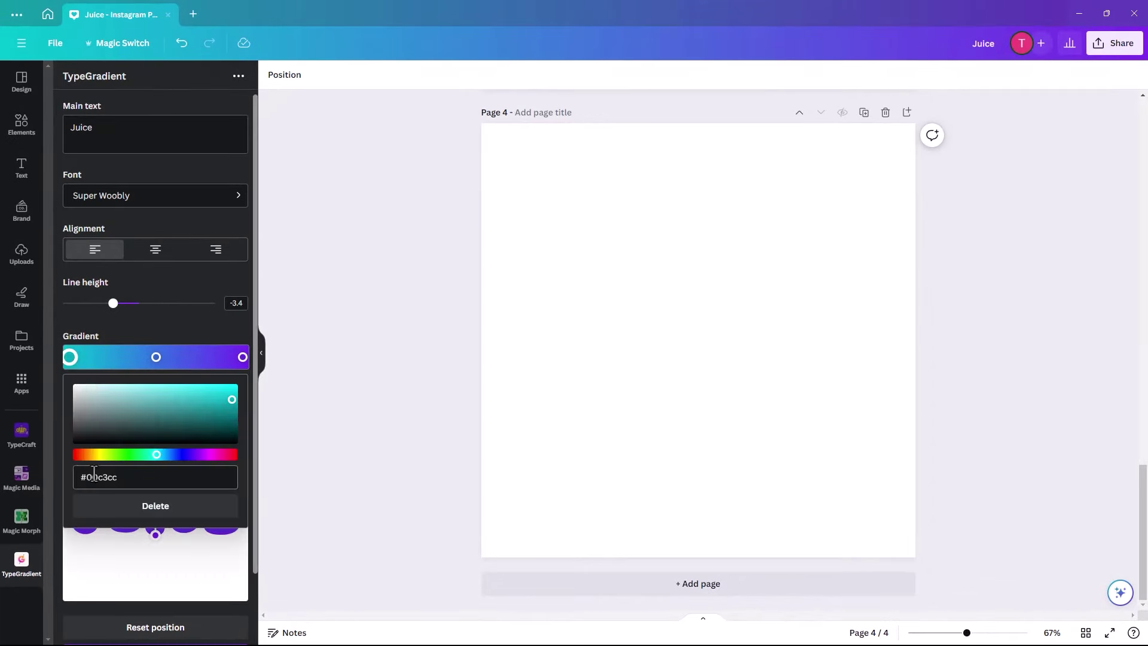
{"action": "left_click", "coordinate": [84, 455]}
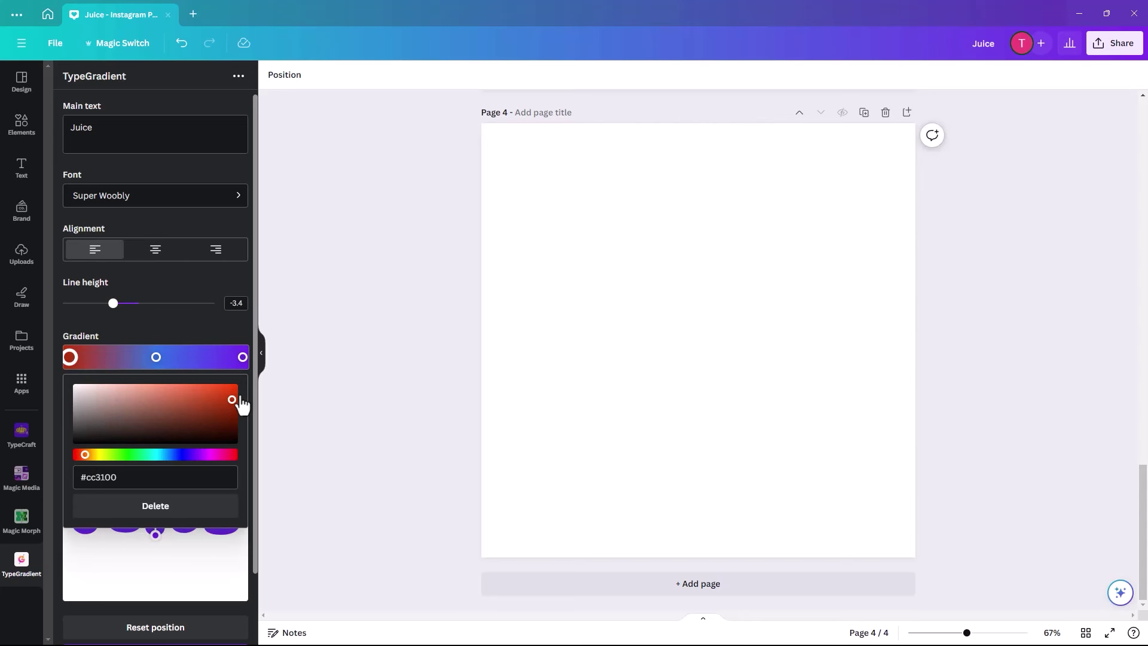
{"action": "left_click_drag", "start_coordinate": [230, 399], "coordinate": [232, 390]}
{"action": "left_click", "coordinate": [87, 342]}
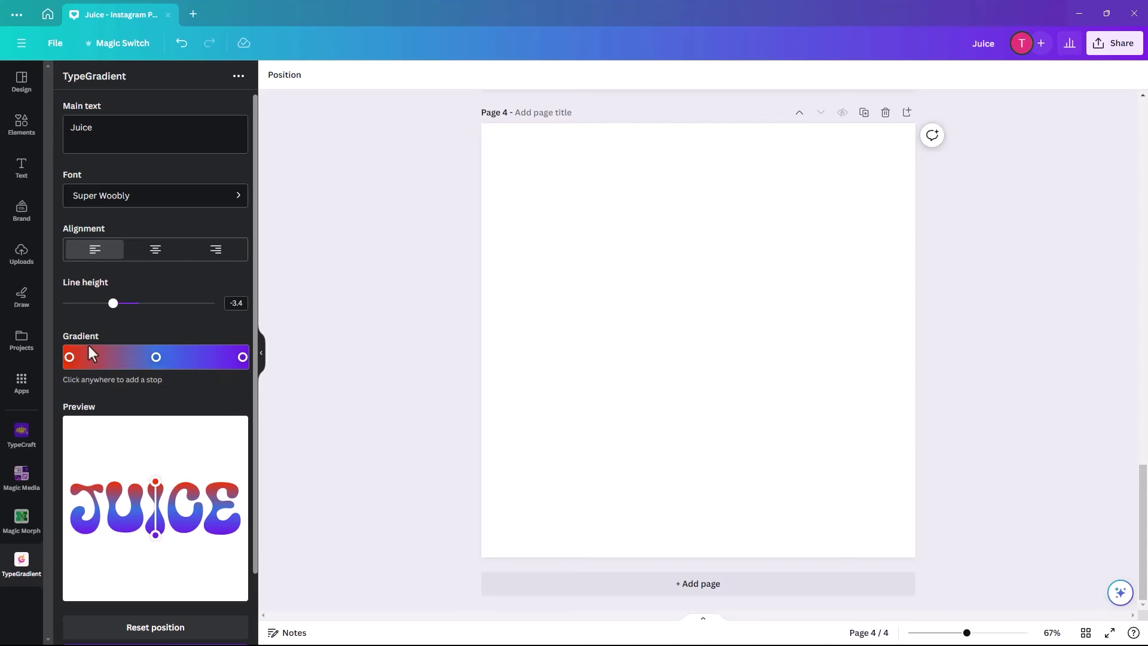
{"action": "left_click", "coordinate": [155, 357]}
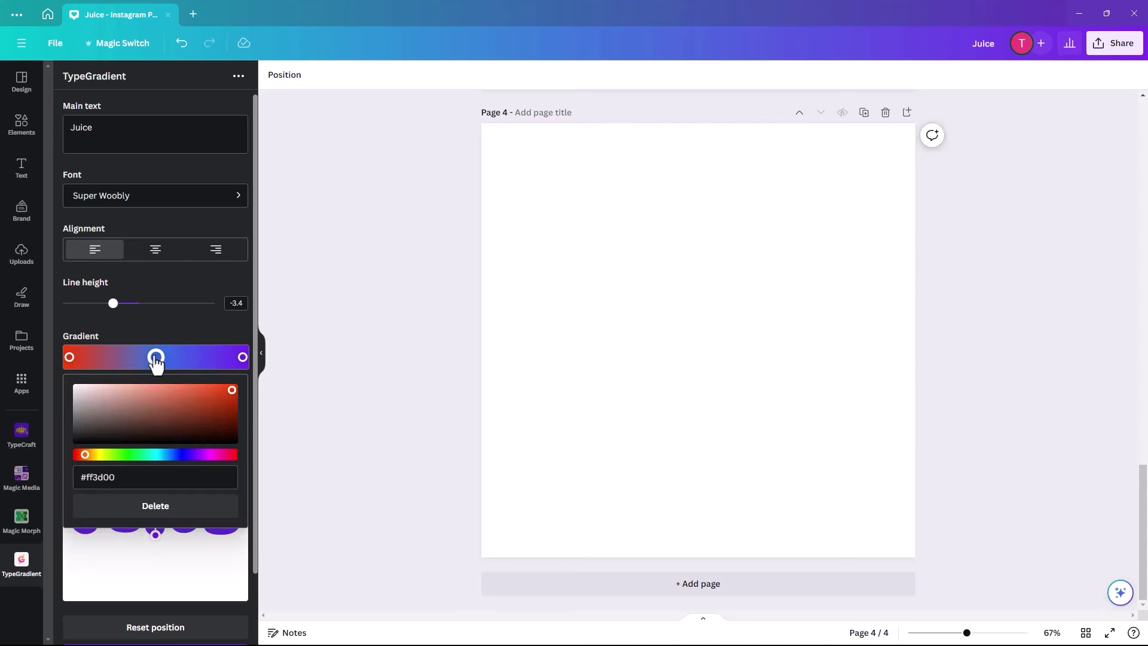
{"action": "left_click", "coordinate": [100, 454]}
{"action": "left_click", "coordinate": [242, 357]}
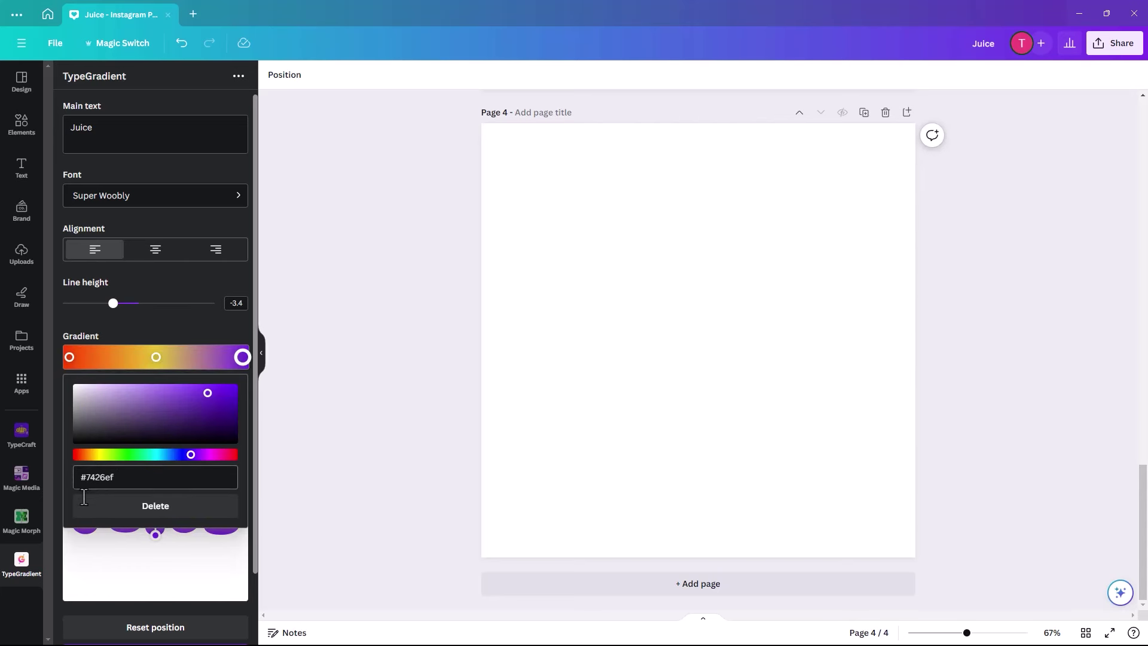
{"action": "left_click_drag", "start_coordinate": [190, 455], "coordinate": [231, 455]}
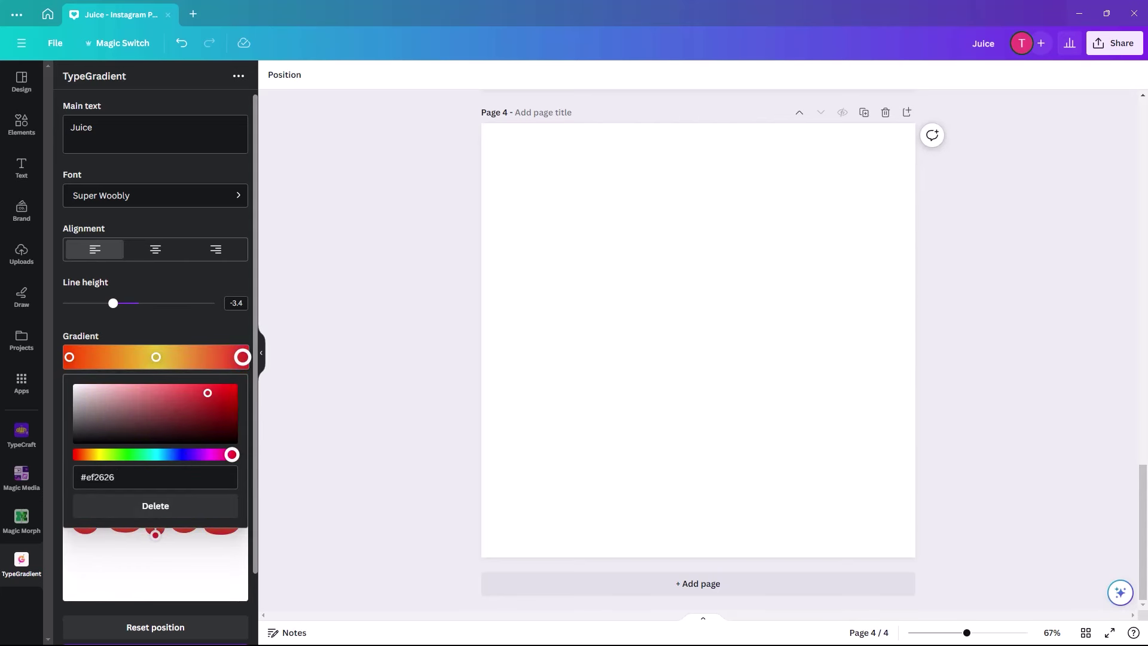
{"action": "left_click", "coordinate": [248, 430]}
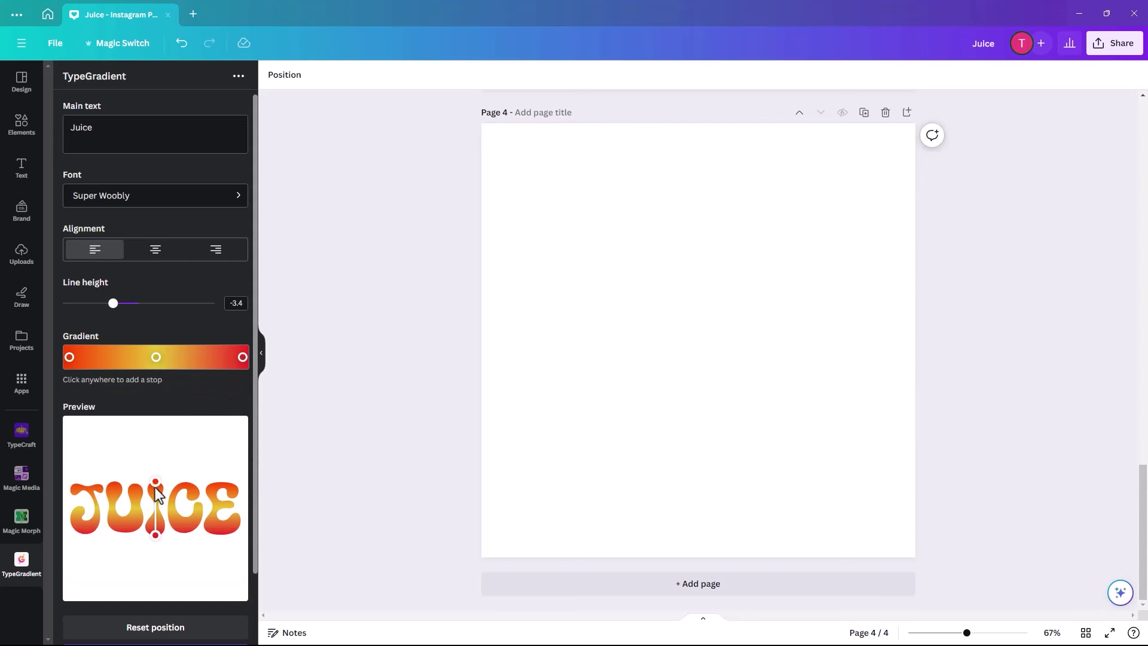
Tilt the gradient diagonally across the lettering and add the Juice gradient text to page 4
{"action": "mouse_move", "coordinate": [155, 481]}
{"action": "left_mouse_down"}
{"action": "mouse_move", "coordinate": [191, 473]}
{"action": "mouse_move", "coordinate": [170, 474]}
{"action": "left_mouse_up"}
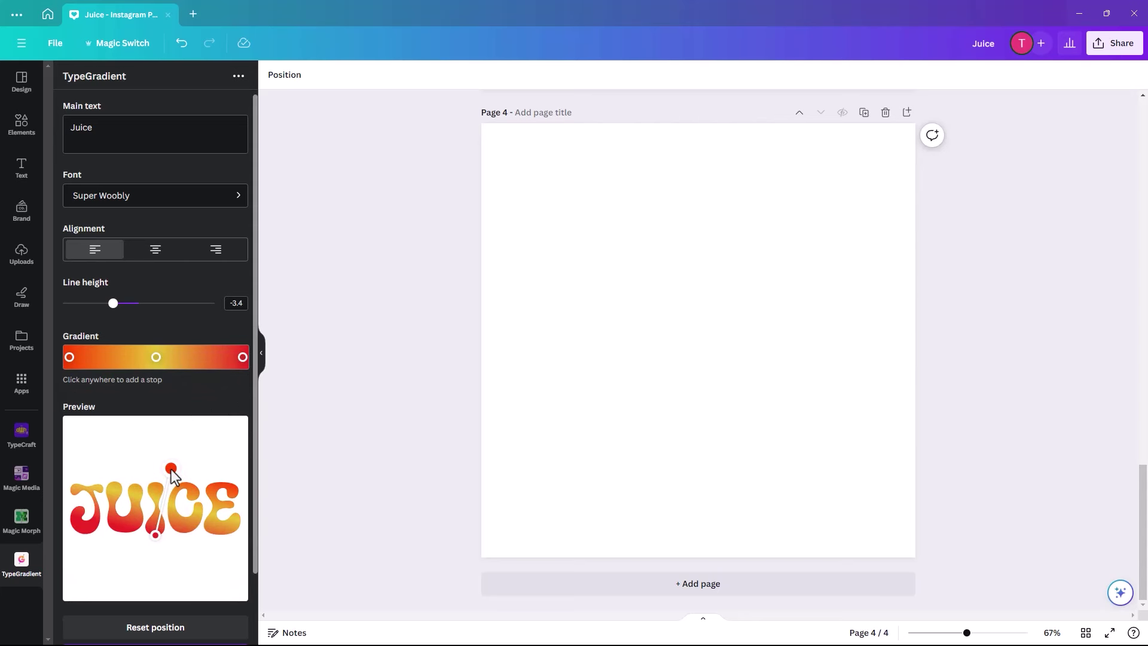
{"action": "scroll", "coordinate": [169, 474], "scroll_direction": "down", "scroll_amount": 2}
{"action": "left_click", "coordinate": [159, 590]}
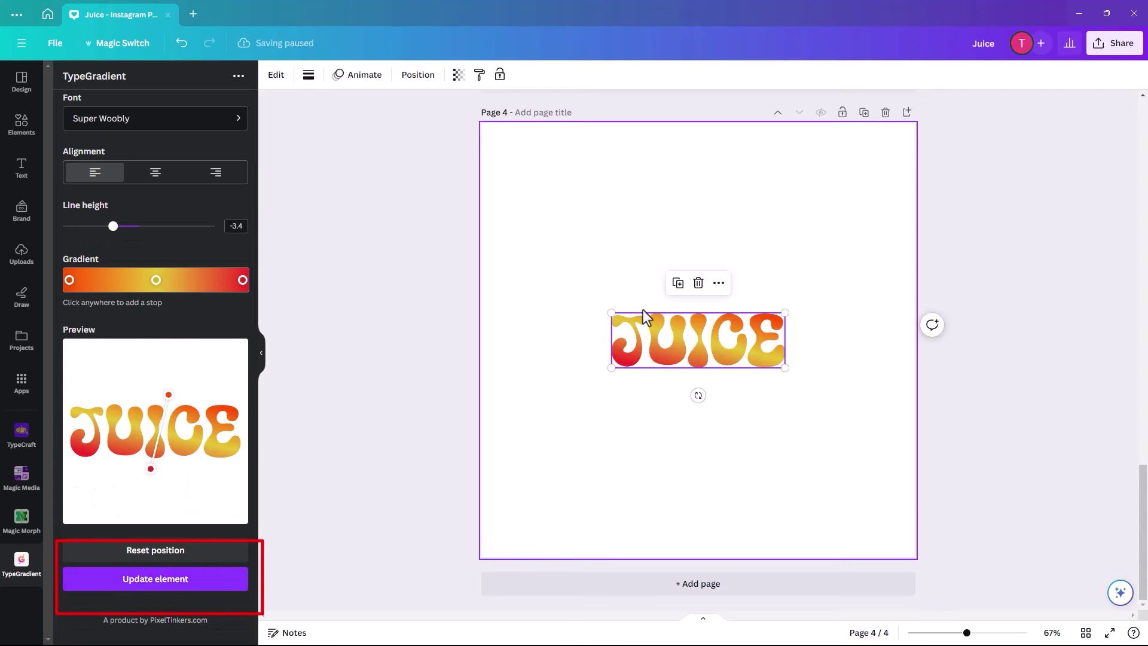
Enlarge the Juice gradient text to roughly 70% of the page width and centre it on the page
{"action": "left_click_drag", "start_coordinate": [610, 312], "coordinate": [538, 275]}
{"action": "left_click_drag", "start_coordinate": [833, 410], "coordinate": [841, 415]}
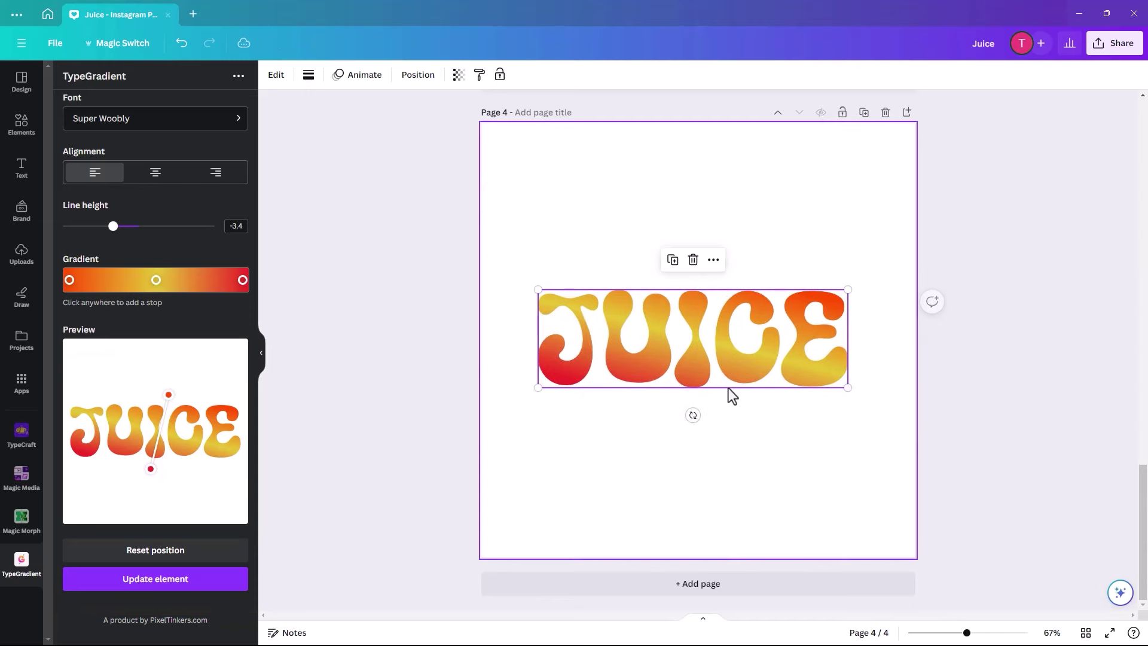
{"action": "left_click_drag", "start_coordinate": [737, 371], "coordinate": [742, 350]}
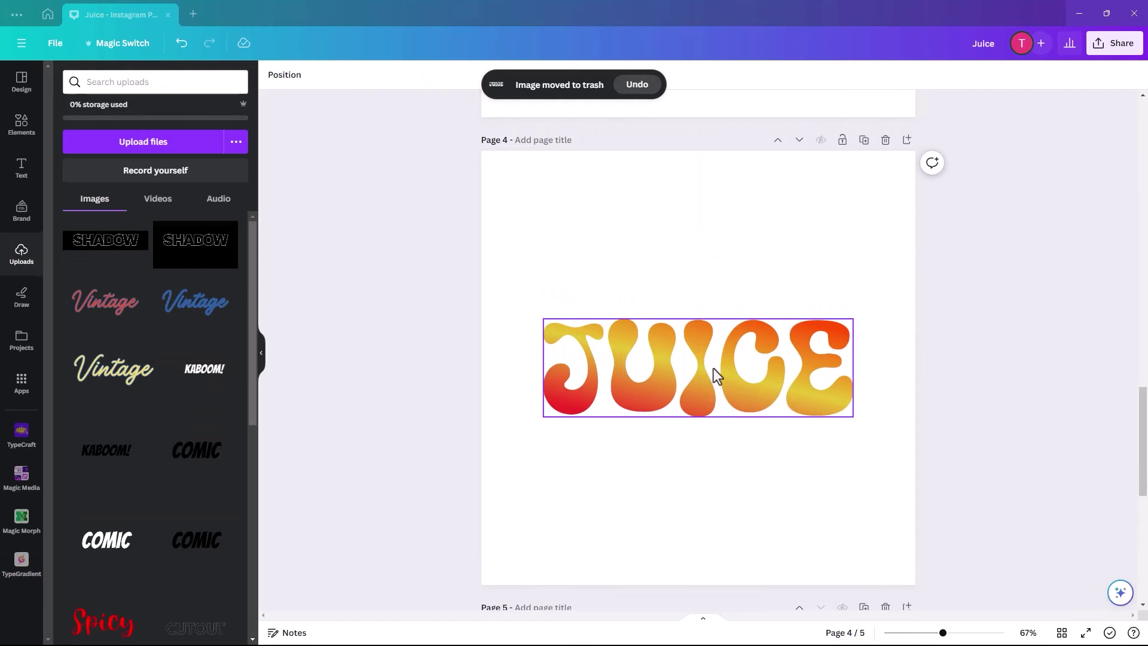
Duplicate page 4 with the Juice gradient text and select the lettering on the copy, page 5
{"action": "left_click", "coordinate": [863, 140]}
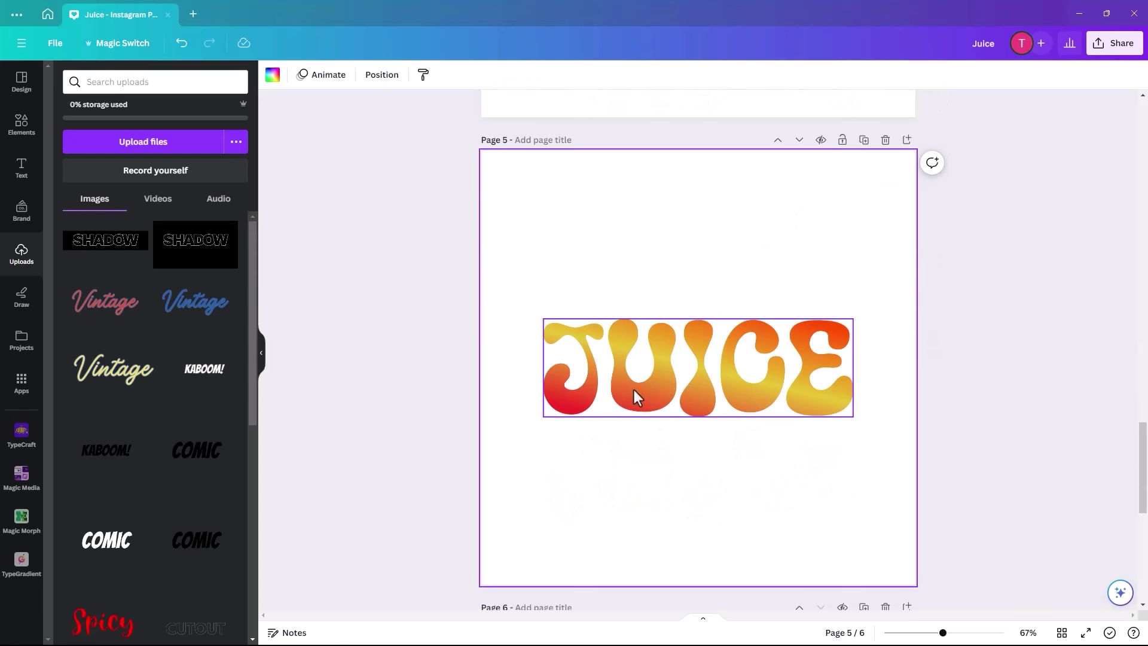
{"action": "left_click", "coordinate": [634, 395]}
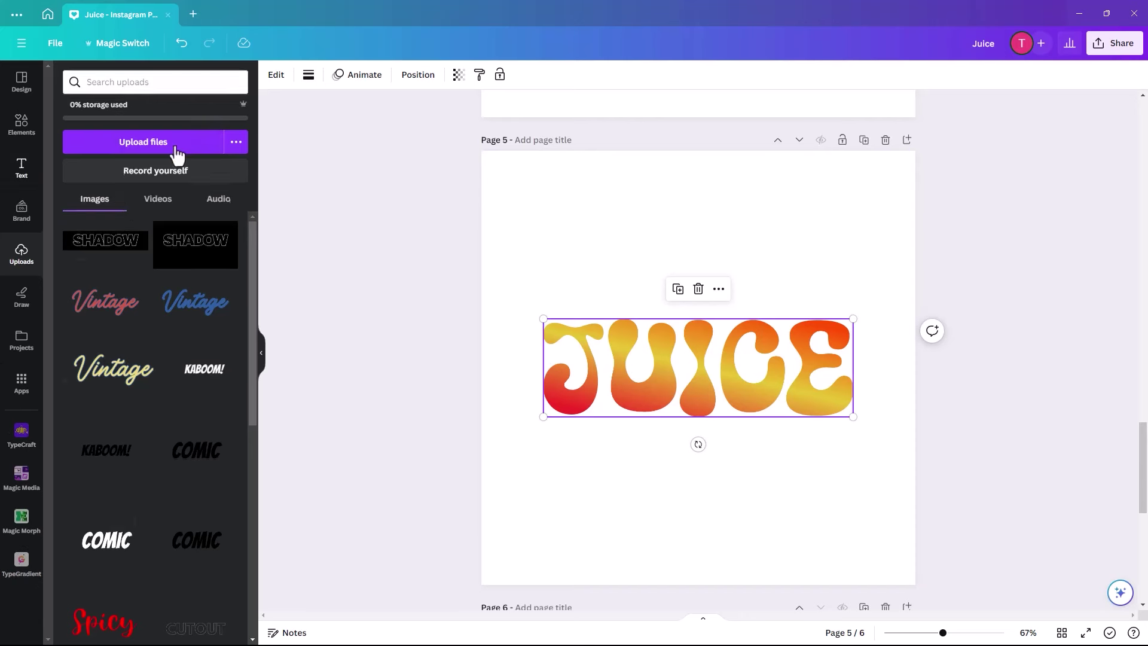
{"action": "left_click", "coordinate": [22, 168]}
{"action": "left_click", "coordinate": [157, 119]}
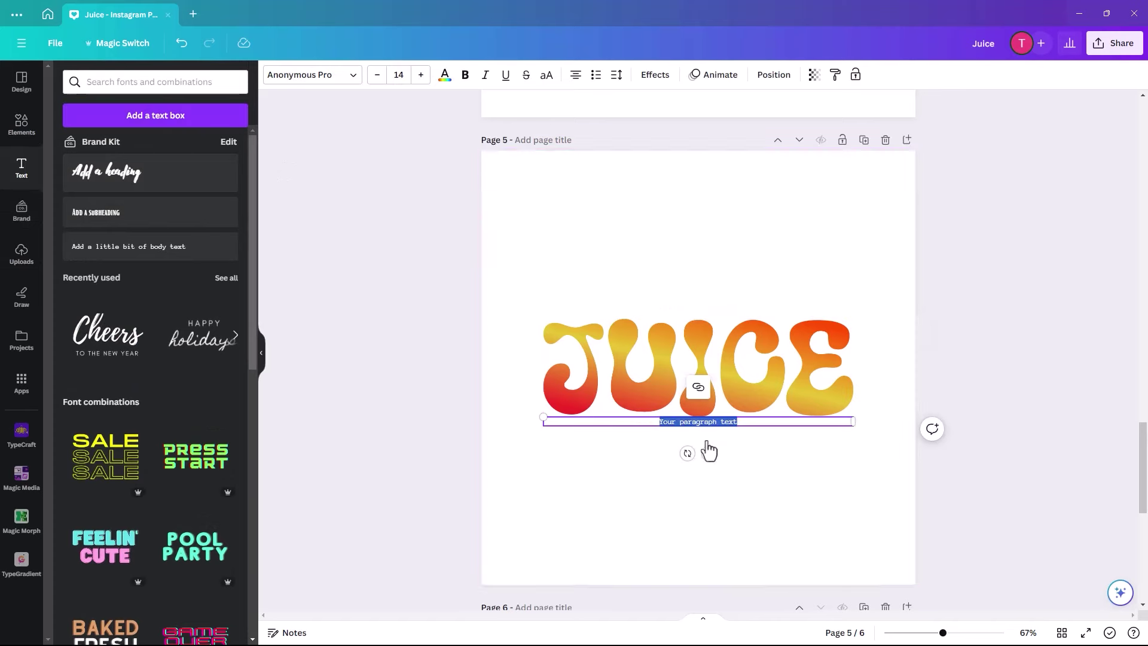
{"action": "left_click_drag", "start_coordinate": [539, 418], "coordinate": [512, 383]}
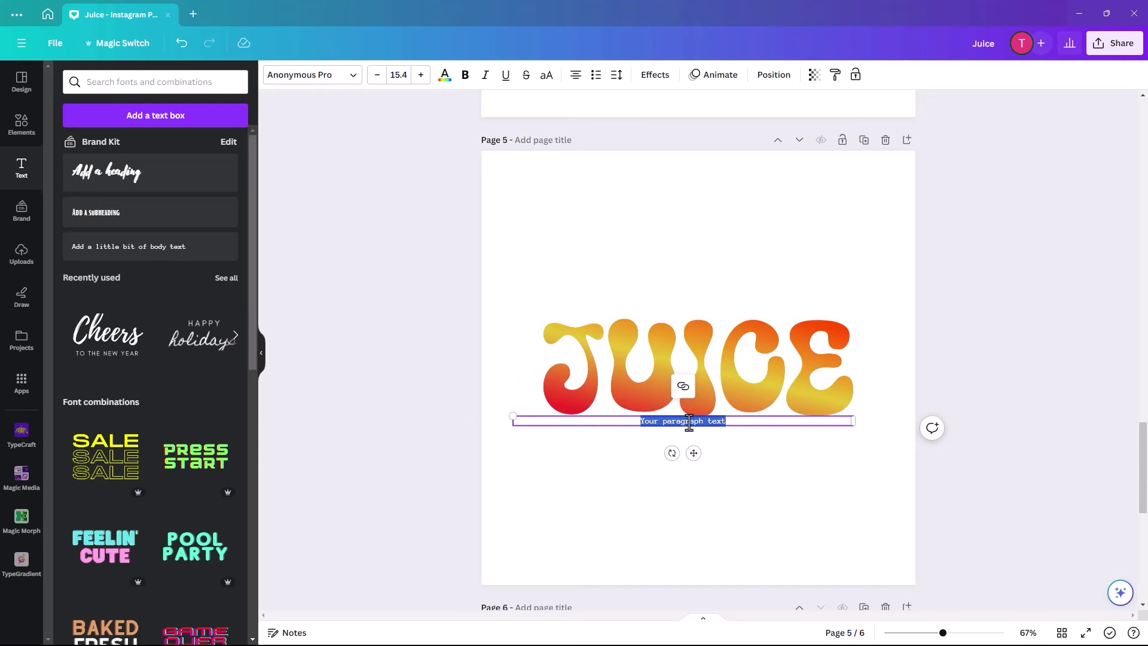
{"action": "type", "text": "Juice"}
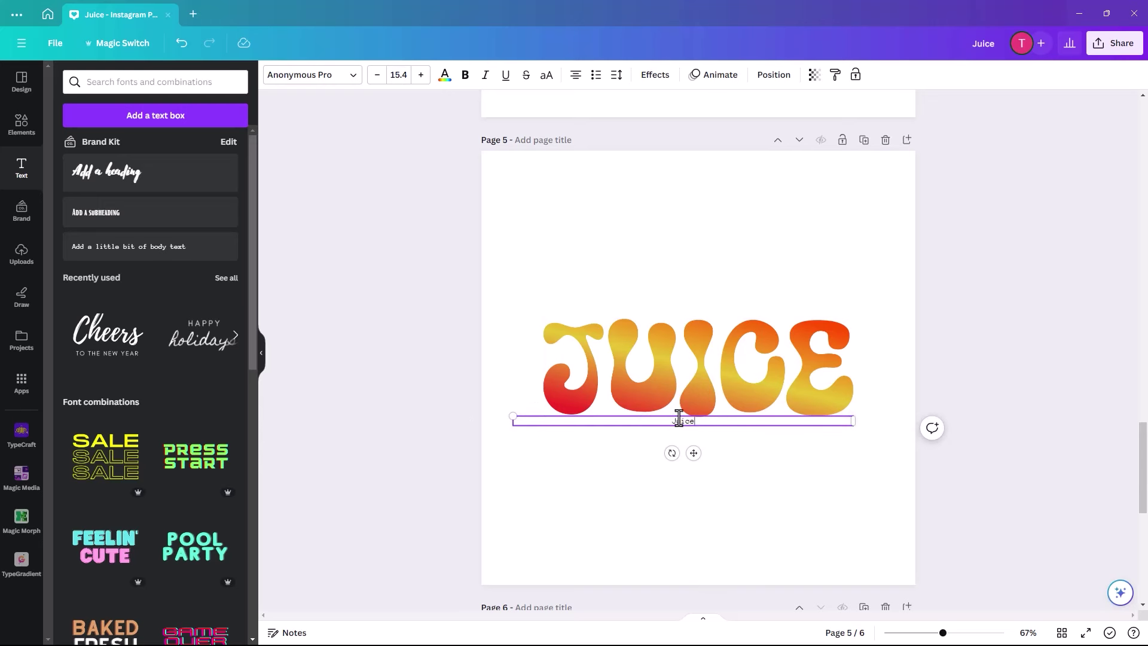
{"action": "double_click", "coordinate": [679, 419]}
{"action": "left_click", "coordinate": [421, 78]}
{"action": "left_click", "coordinate": [396, 74]}
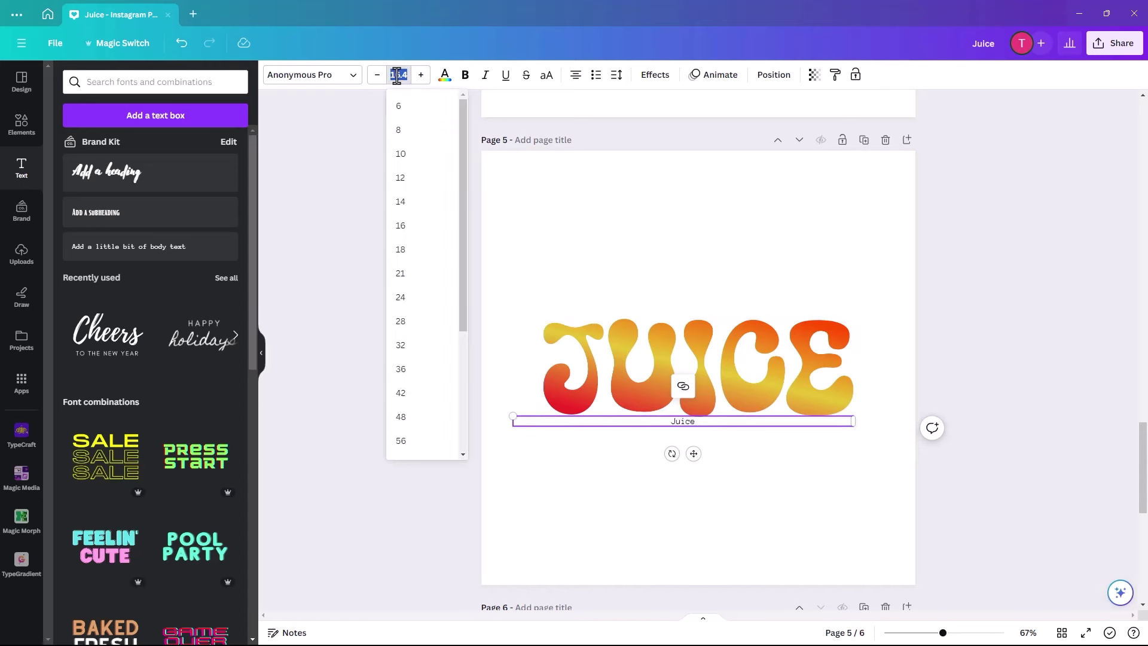
{"action": "left_click", "coordinate": [419, 403]}
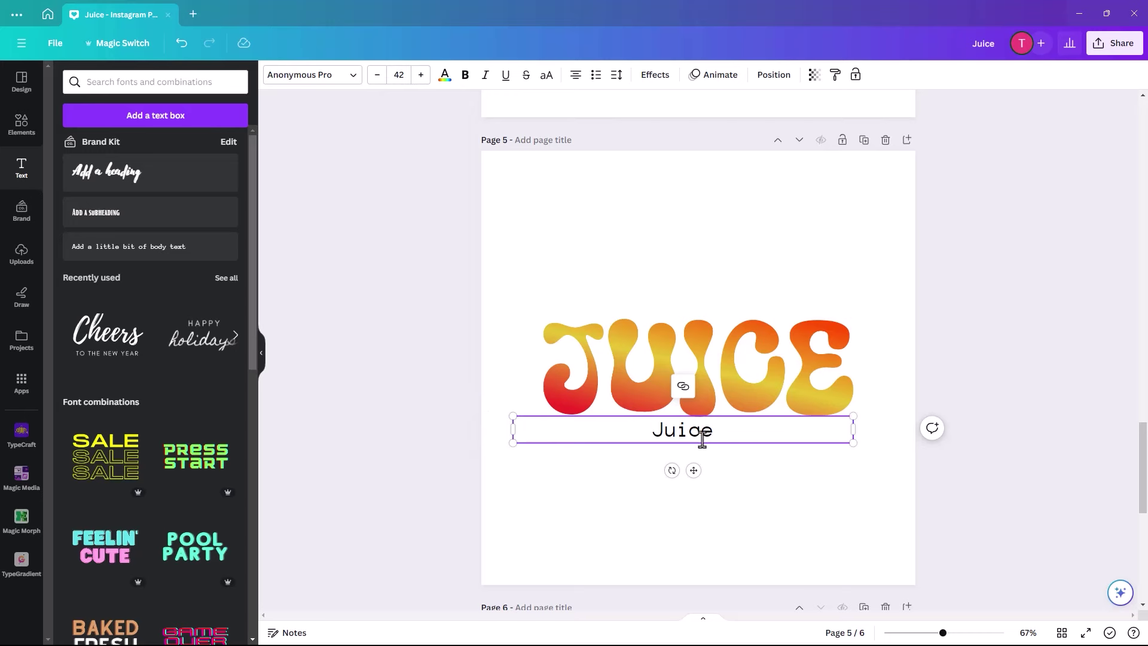
{"action": "left_click", "coordinate": [348, 77]}
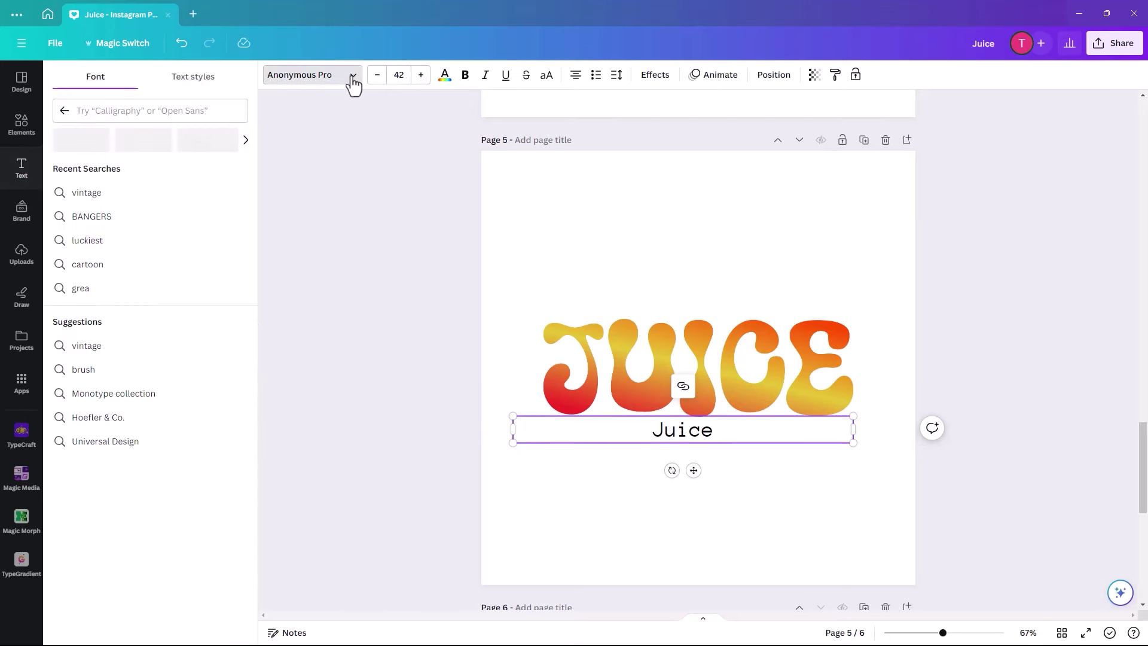
{"action": "left_click", "coordinate": [113, 108]}
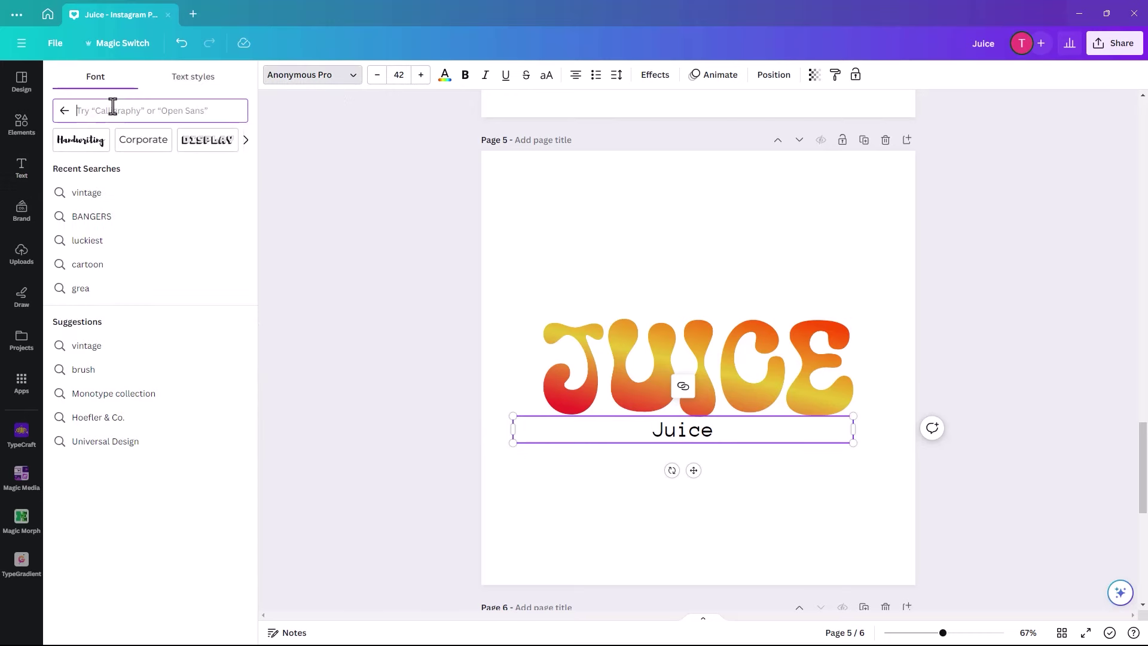
{"action": "type", "text": "woob"}
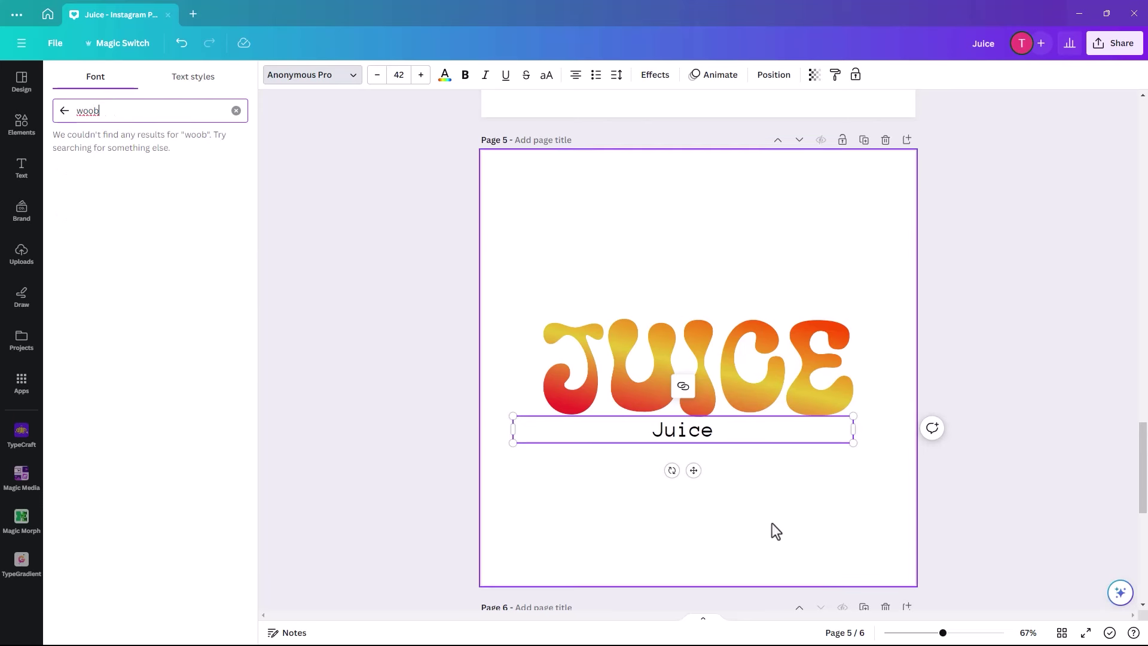
{"action": "left_click", "coordinate": [663, 446]}
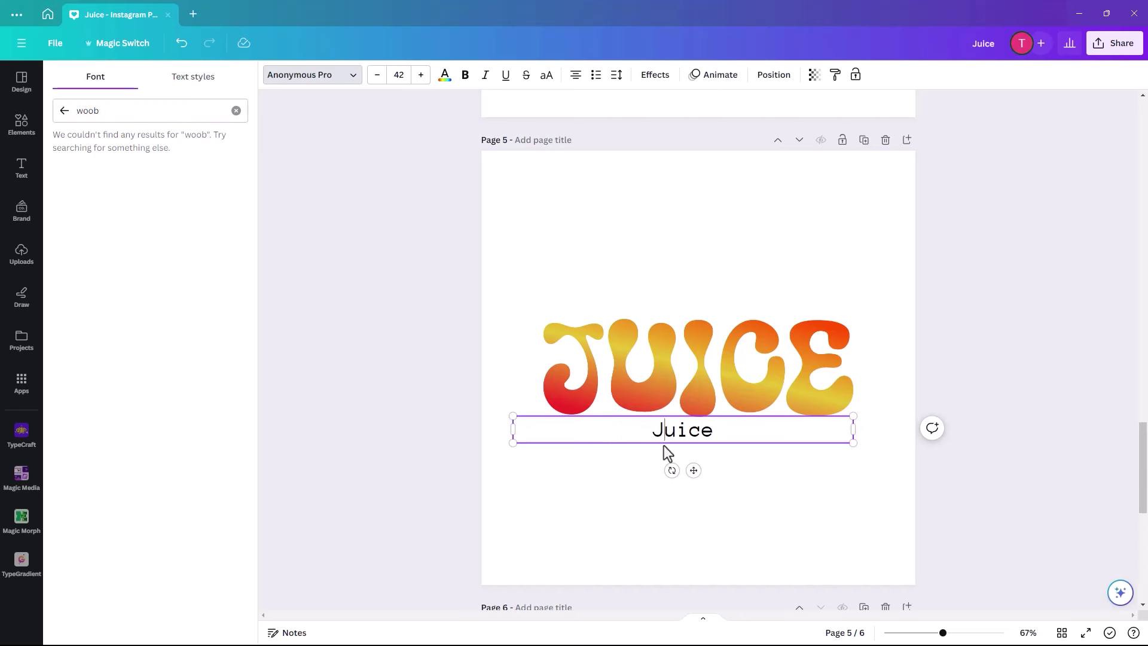
{"action": "left_click", "coordinate": [506, 401]}
{"action": "left_click", "coordinate": [541, 439]}
{"action": "key", "text": "Delete"}
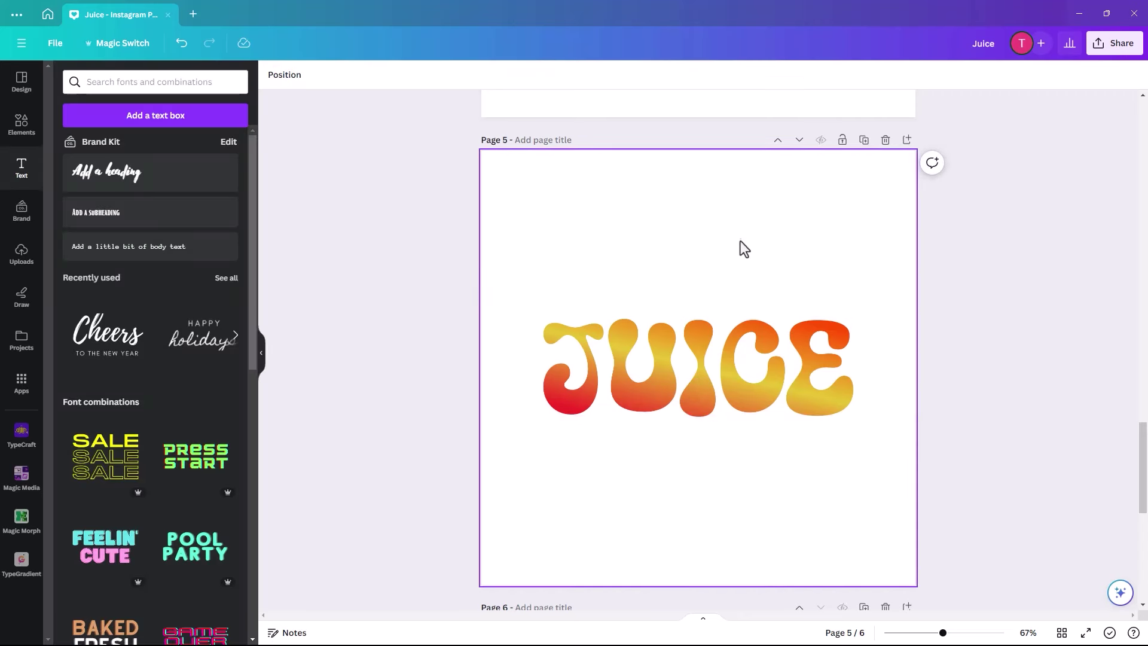
Open the Juice lettering on page 5 for editing in TypeGradient and change its first gradient stop to black
{"action": "left_click", "coordinate": [661, 383]}
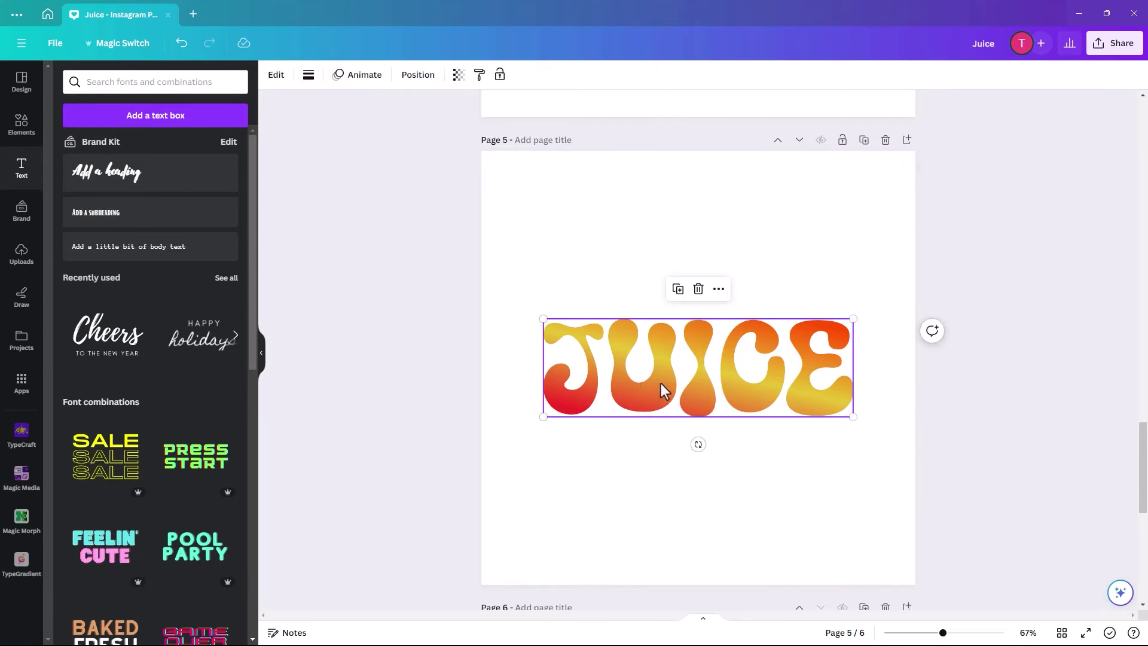
{"action": "left_click", "coordinate": [277, 76]}
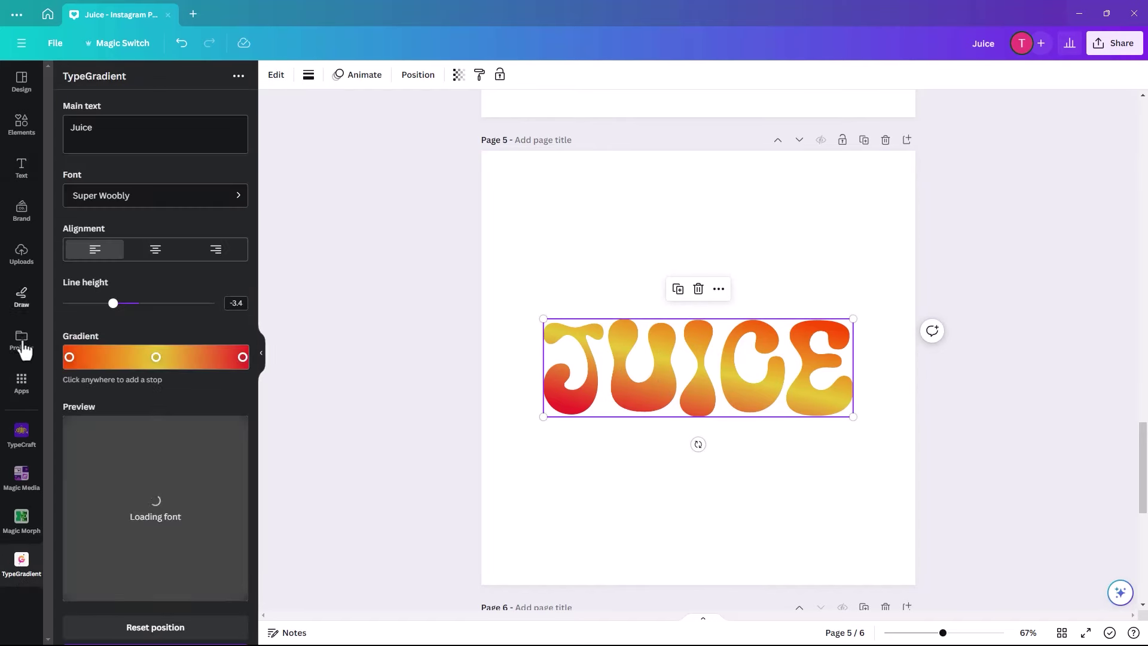
{"action": "left_click", "coordinate": [69, 357]}
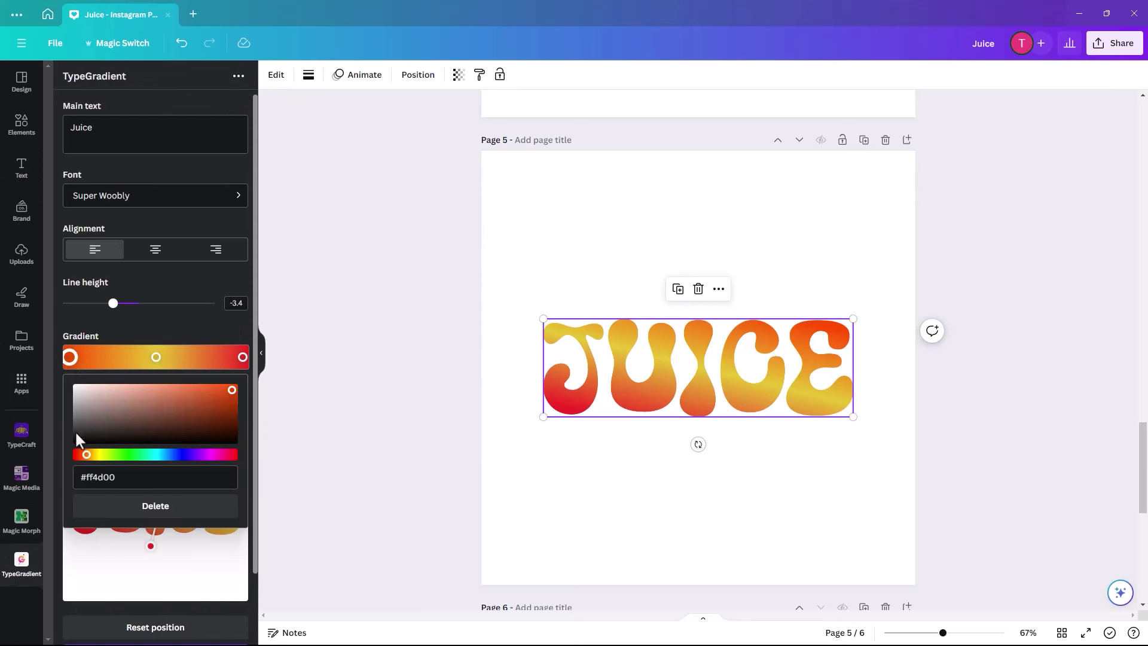
{"action": "left_click_drag", "start_coordinate": [77, 437], "coordinate": [63, 453]}
{"action": "left_click", "coordinate": [59, 464]}
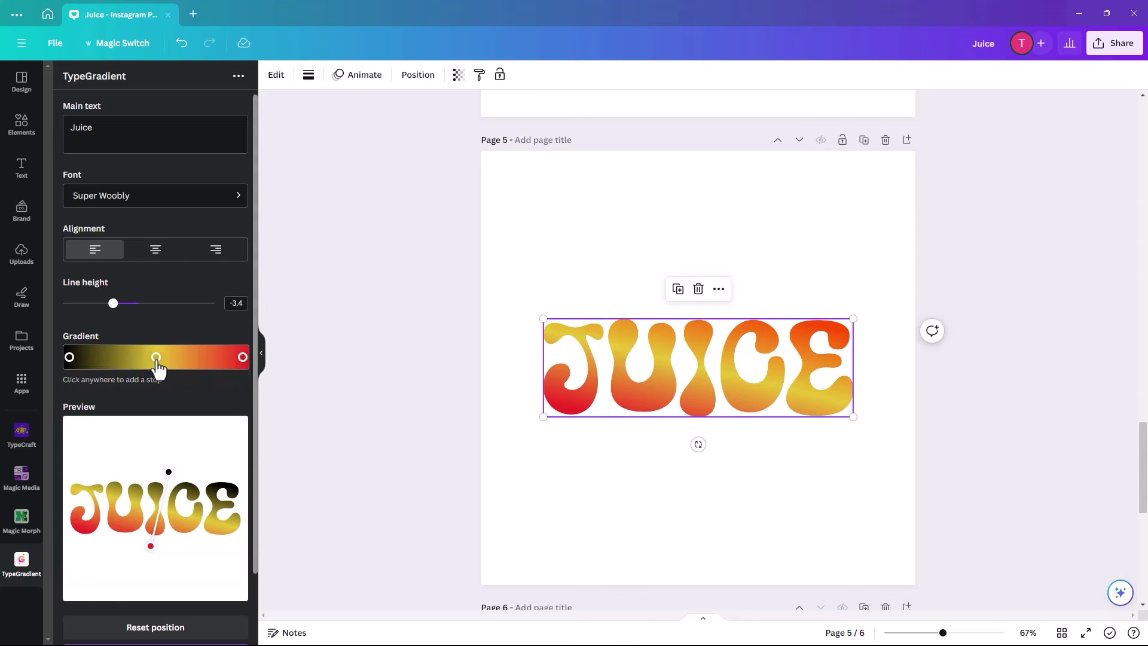
Delete the middle gradient stop, set the last stop to black #000000, and update the Juice lettering on page 5
{"action": "left_click", "coordinate": [156, 357]}
{"action": "left_click", "coordinate": [155, 506]}
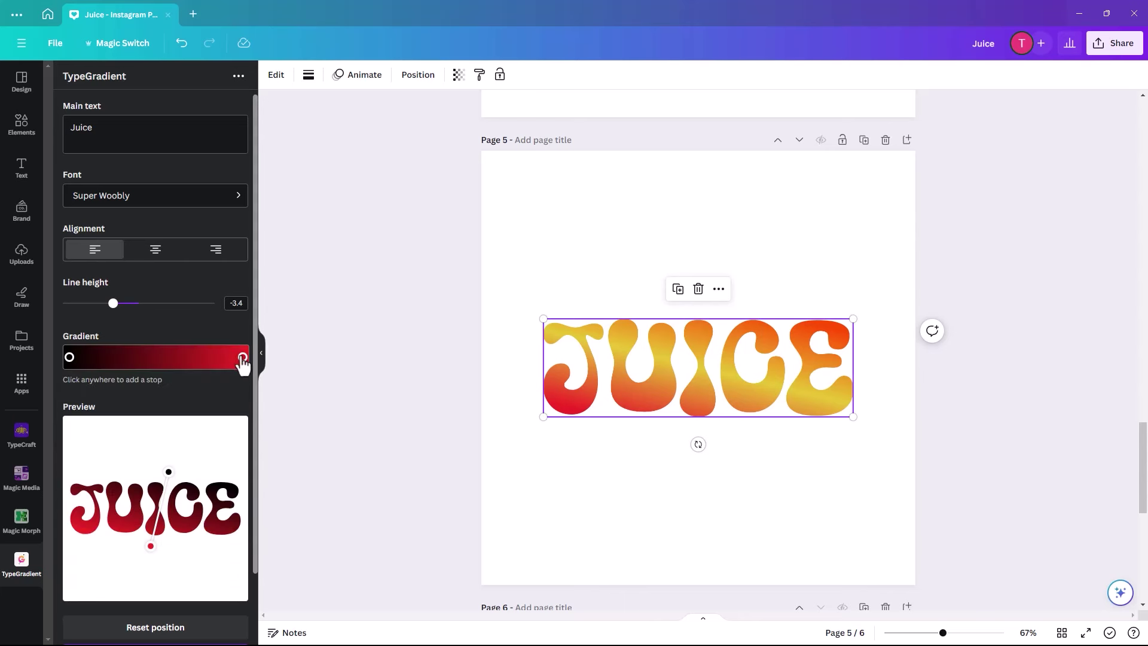
{"action": "left_click", "coordinate": [242, 357]}
{"action": "left_click", "coordinate": [80, 438]}
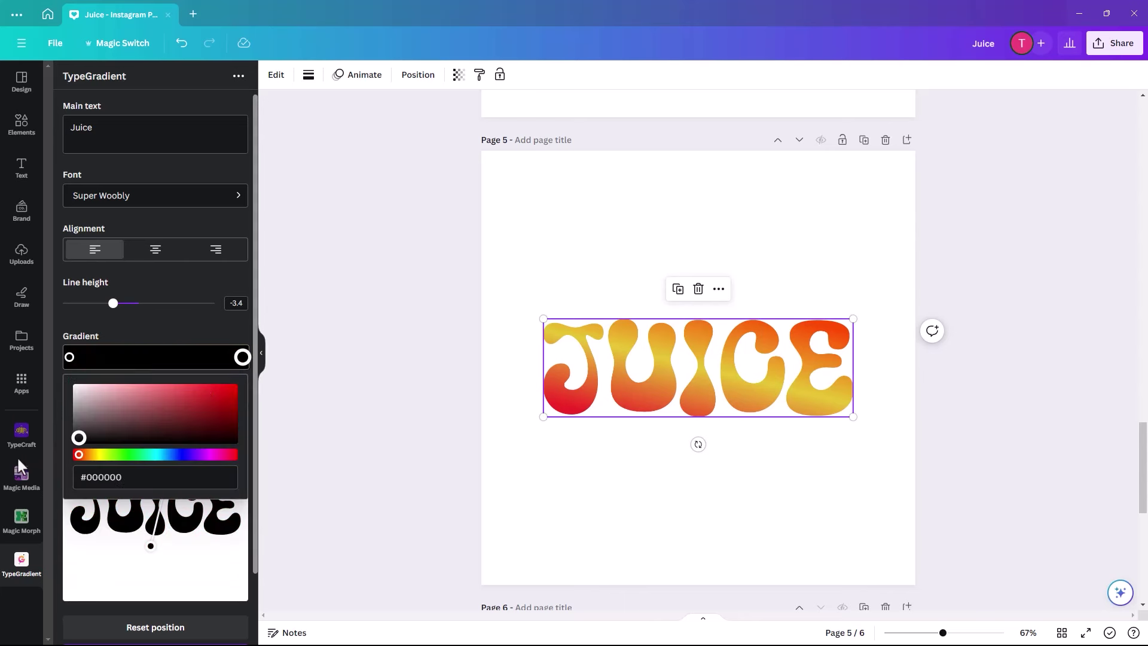
{"action": "left_click", "coordinate": [57, 460]}
{"action": "scroll", "coordinate": [245, 454], "scroll_direction": "down", "scroll_amount": 2}
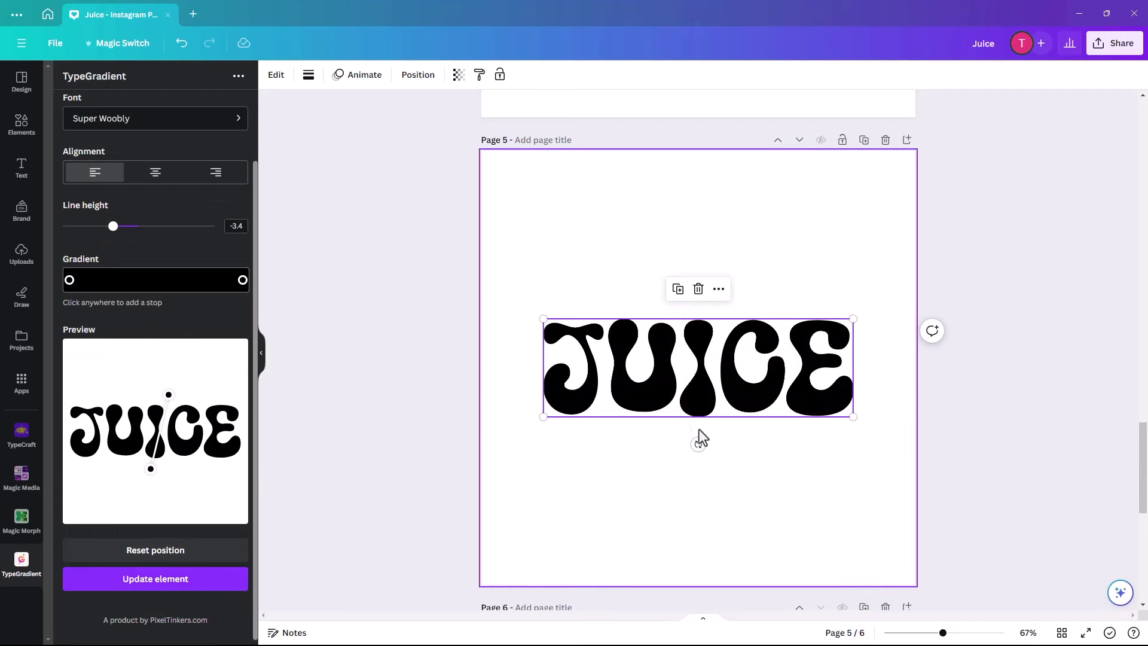
Set up a PNG download of only page 5 with a transparent background
{"action": "left_click", "coordinate": [1114, 48]}
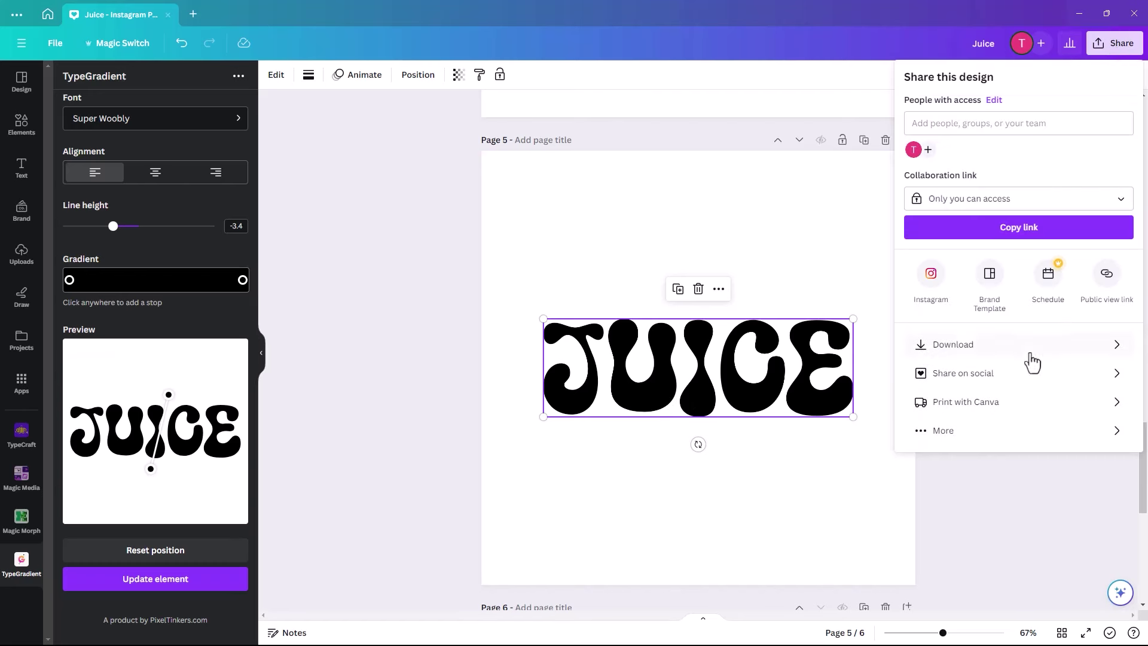
{"action": "left_click", "coordinate": [1008, 352]}
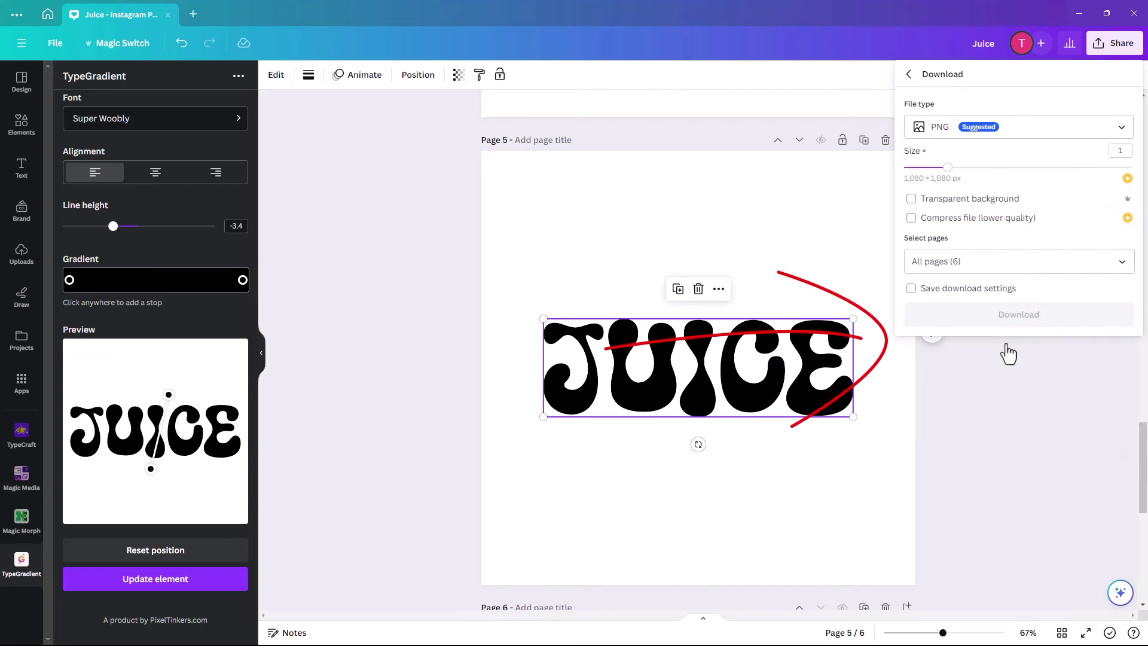
{"action": "left_click", "coordinate": [1123, 263]}
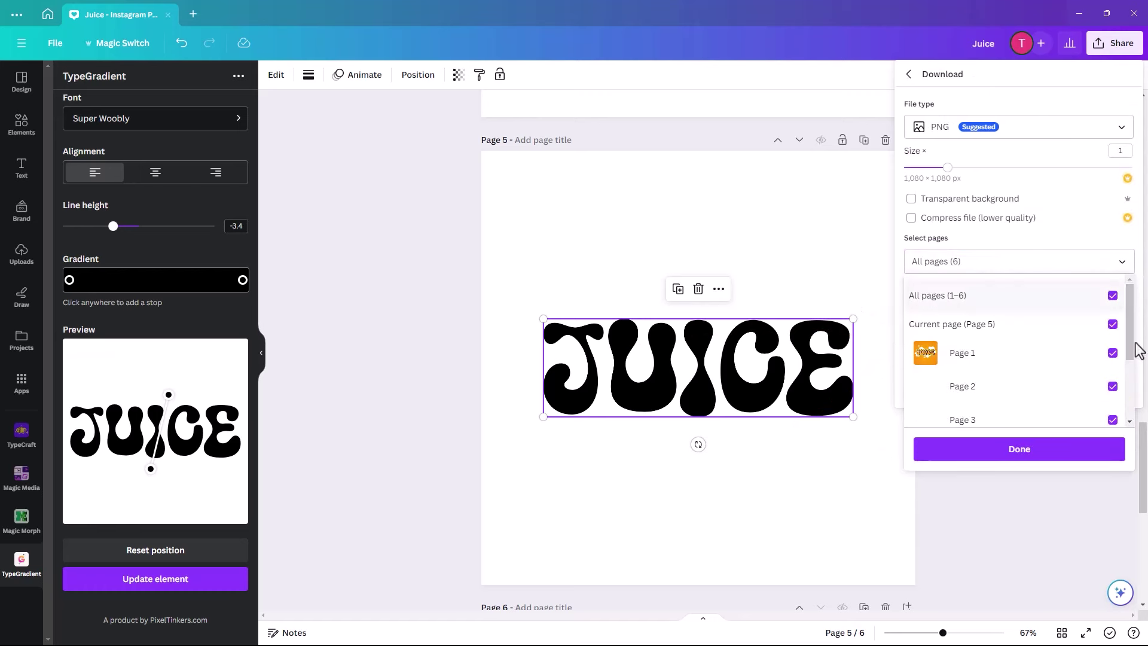
{"action": "scroll", "coordinate": [1130, 332], "scroll_direction": "down", "scroll_amount": 1}
{"action": "scroll", "coordinate": [1130, 331], "scroll_direction": "up", "scroll_amount": 1}
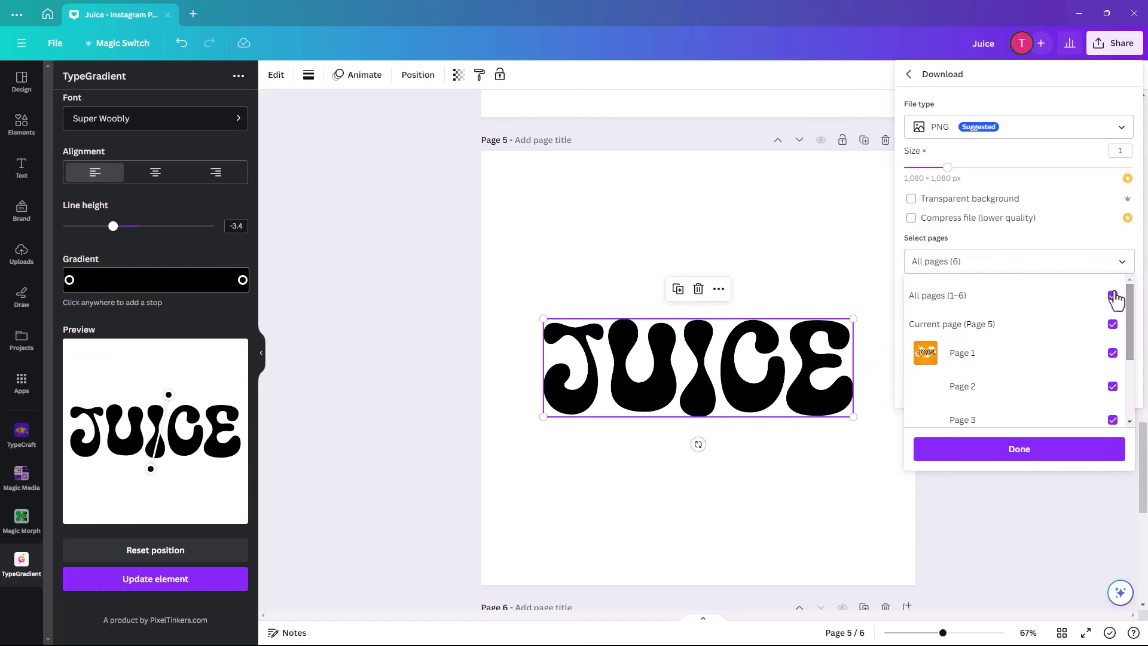
{"action": "left_click", "coordinate": [1115, 297]}
{"action": "scroll", "coordinate": [1116, 347], "scroll_direction": "down", "scroll_amount": 3}
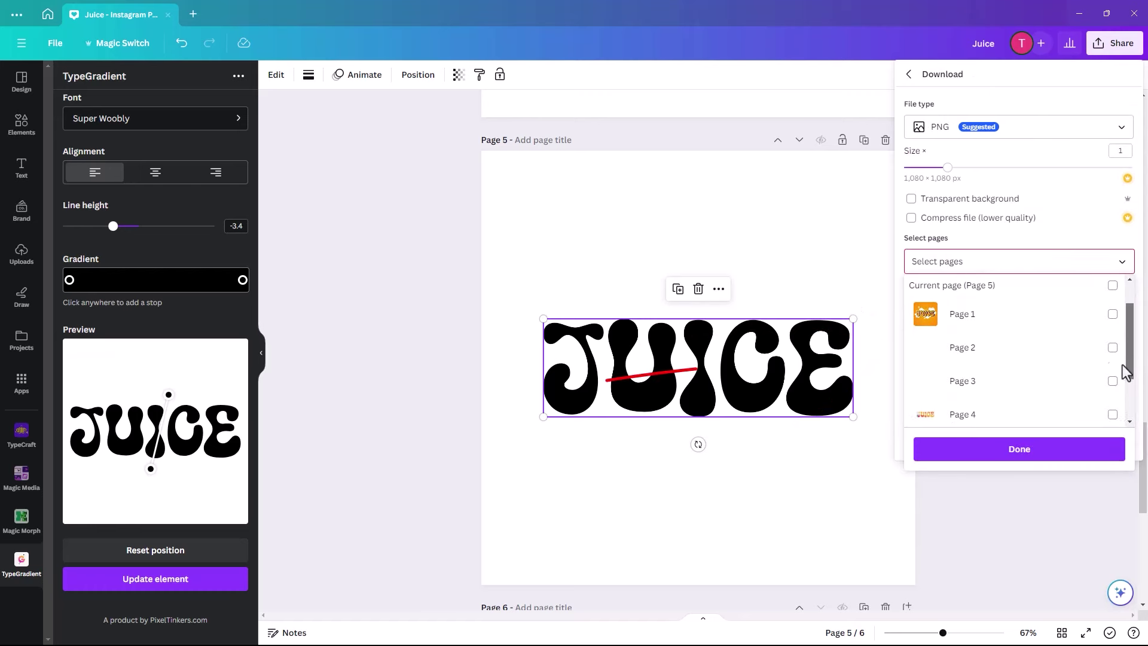
{"action": "left_click", "coordinate": [1110, 373]}
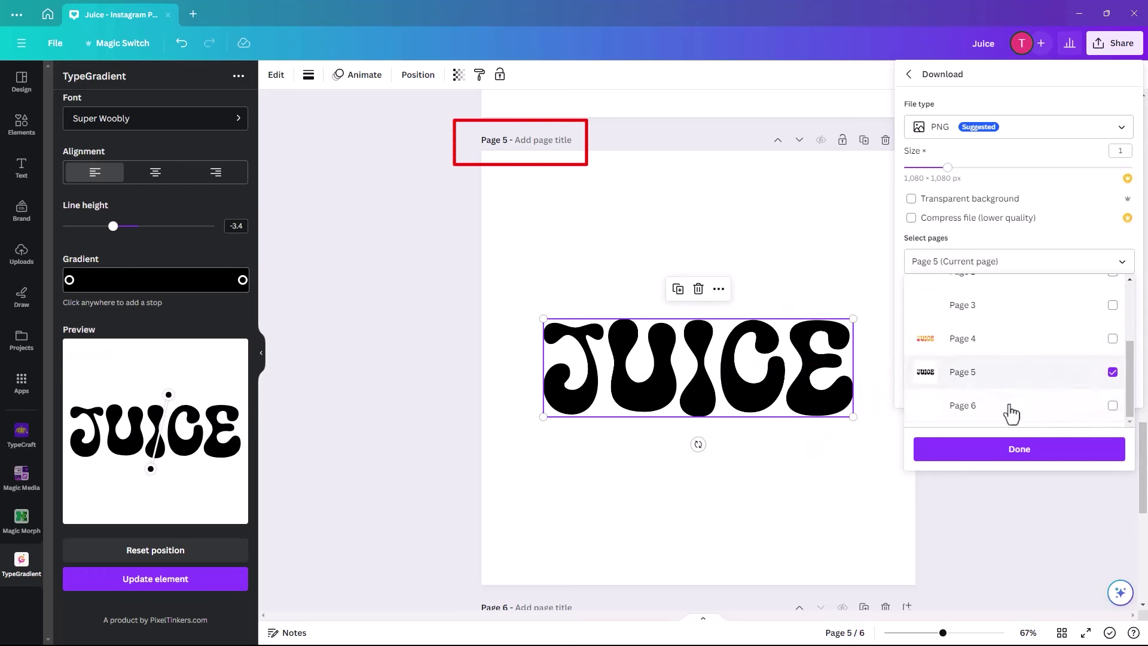
{"action": "left_click", "coordinate": [1015, 454]}
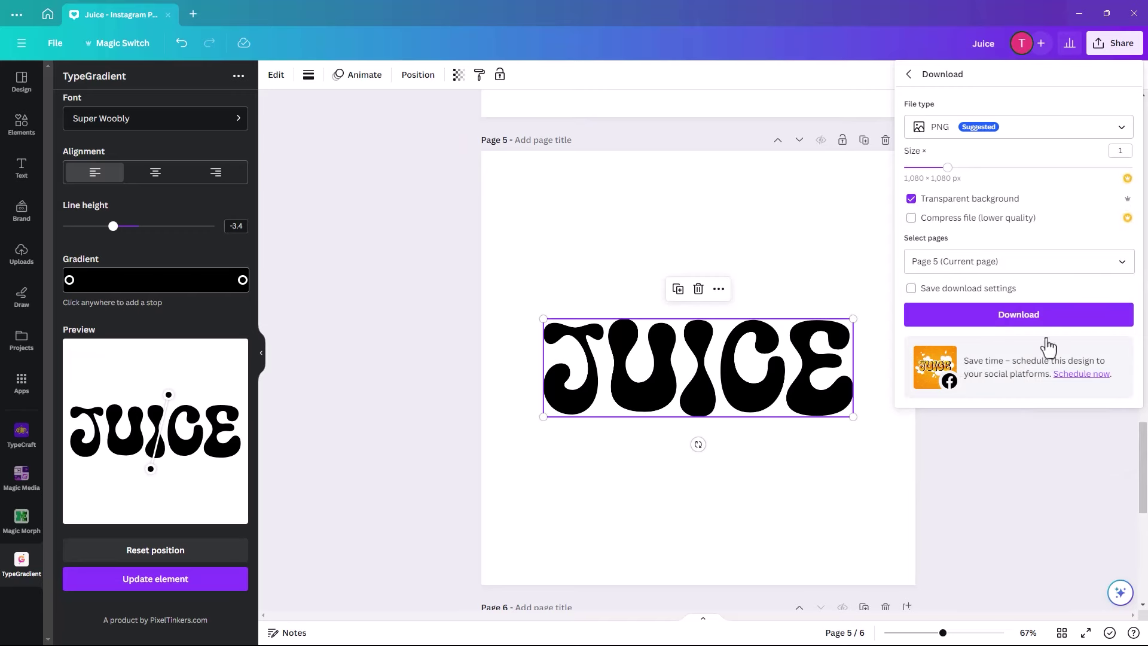
Download the page and save the PNG in the Downloads folder as juice black
{"action": "left_click", "coordinate": [1021, 320]}
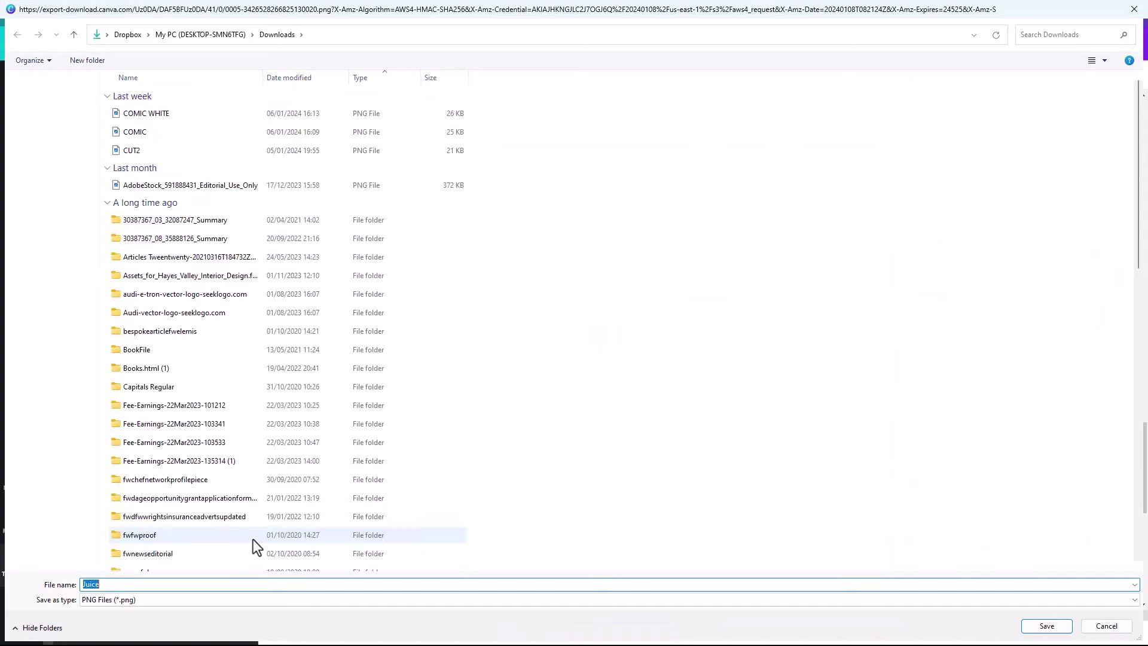
{"action": "type", "text": "juice black"}
{"action": "key", "text": "Return"}
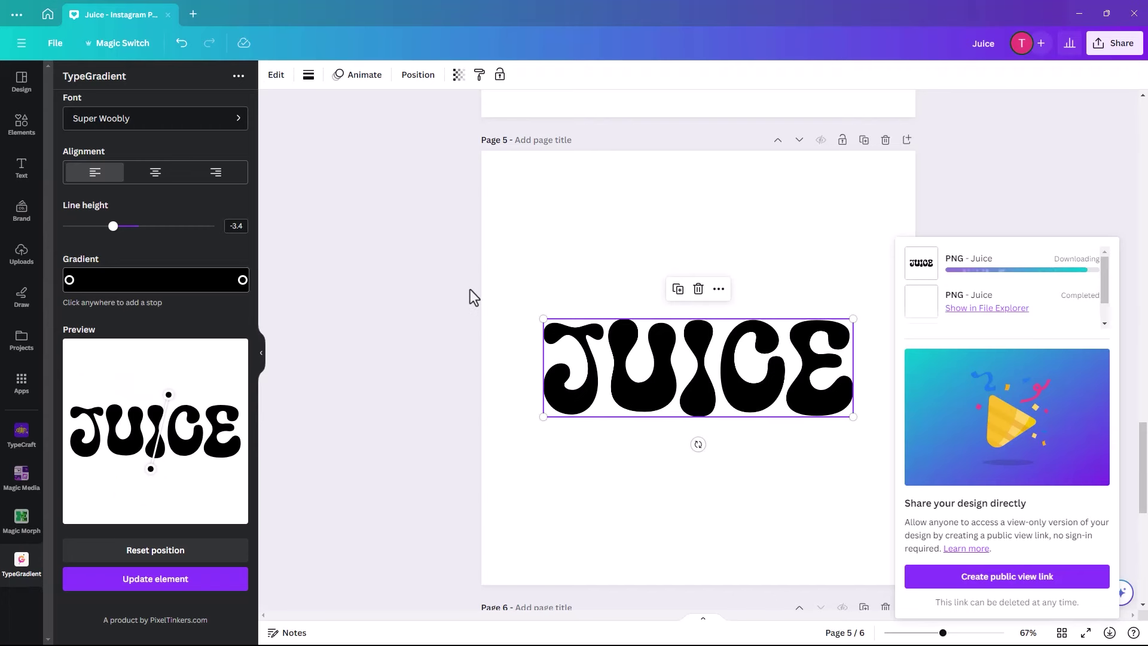
Return to page 4 and upload the juice black PNG from the Downloads folder
{"action": "scroll", "coordinate": [470, 295], "scroll_direction": "up", "scroll_amount": 5}
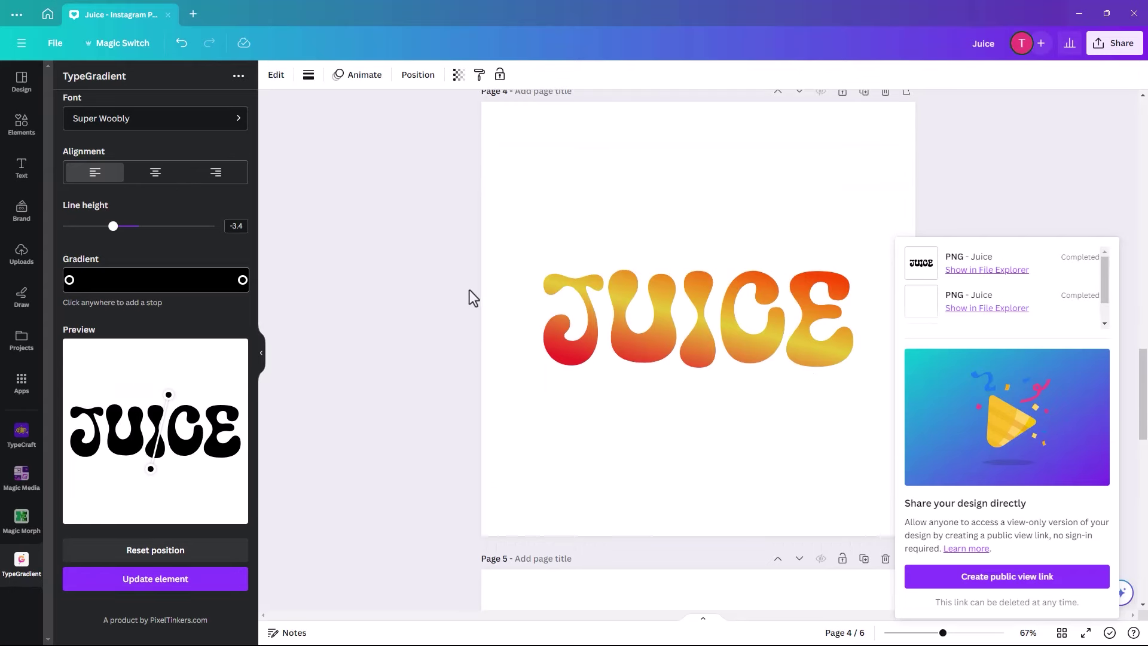
{"action": "left_click", "coordinate": [512, 341]}
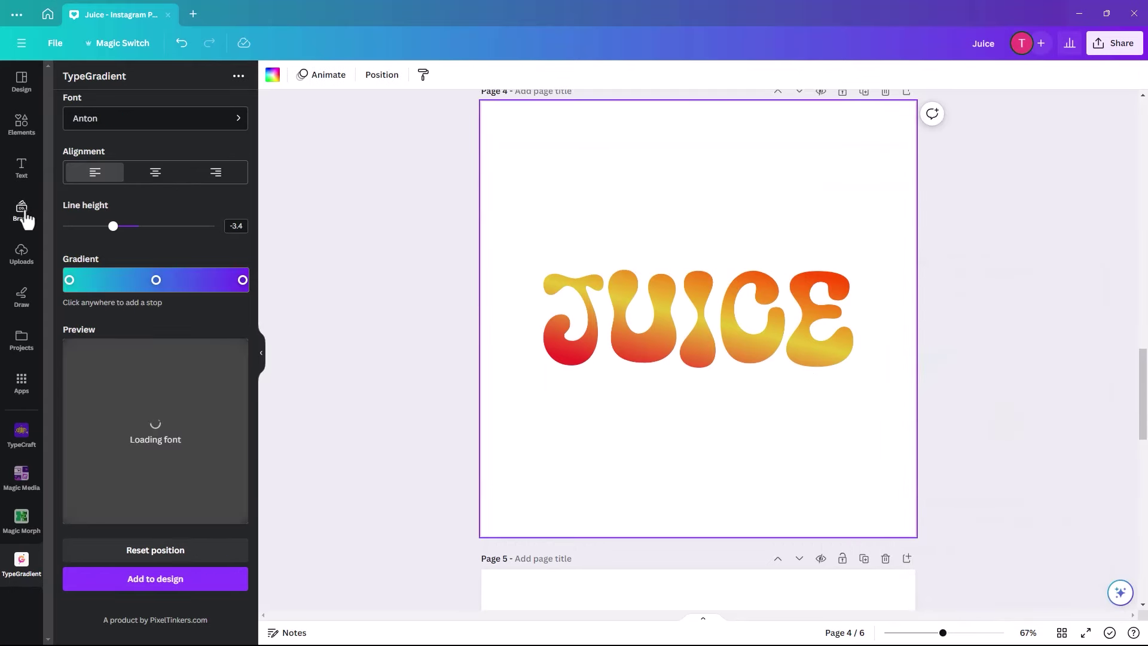
{"action": "left_click", "coordinate": [22, 254]}
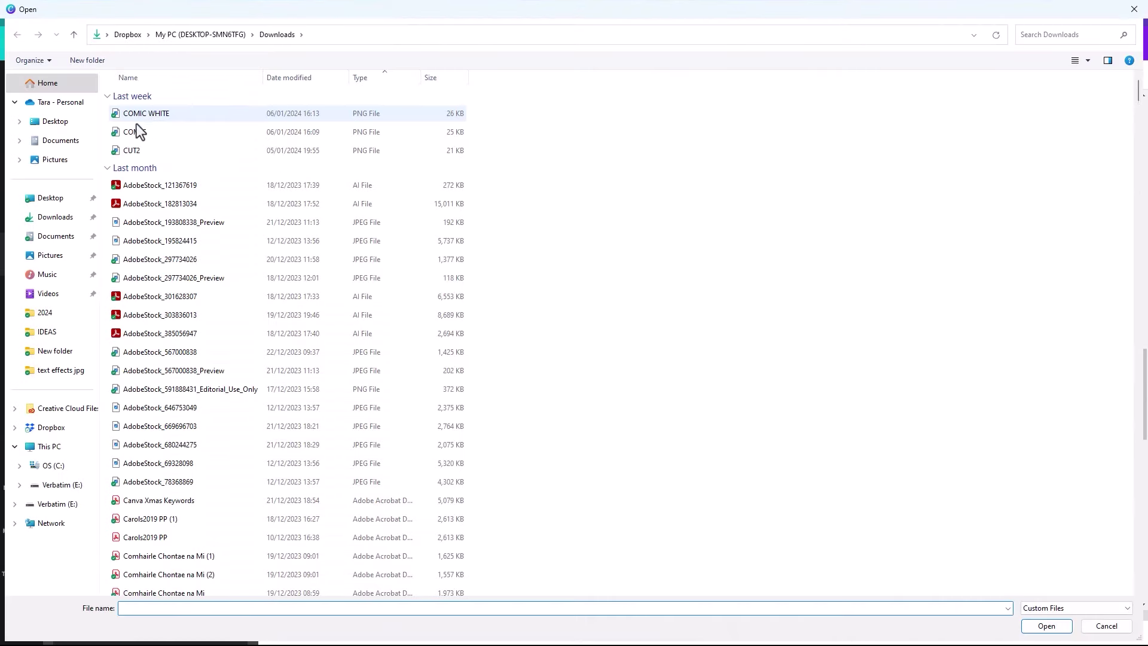
{"action": "left_click", "coordinate": [143, 116]}
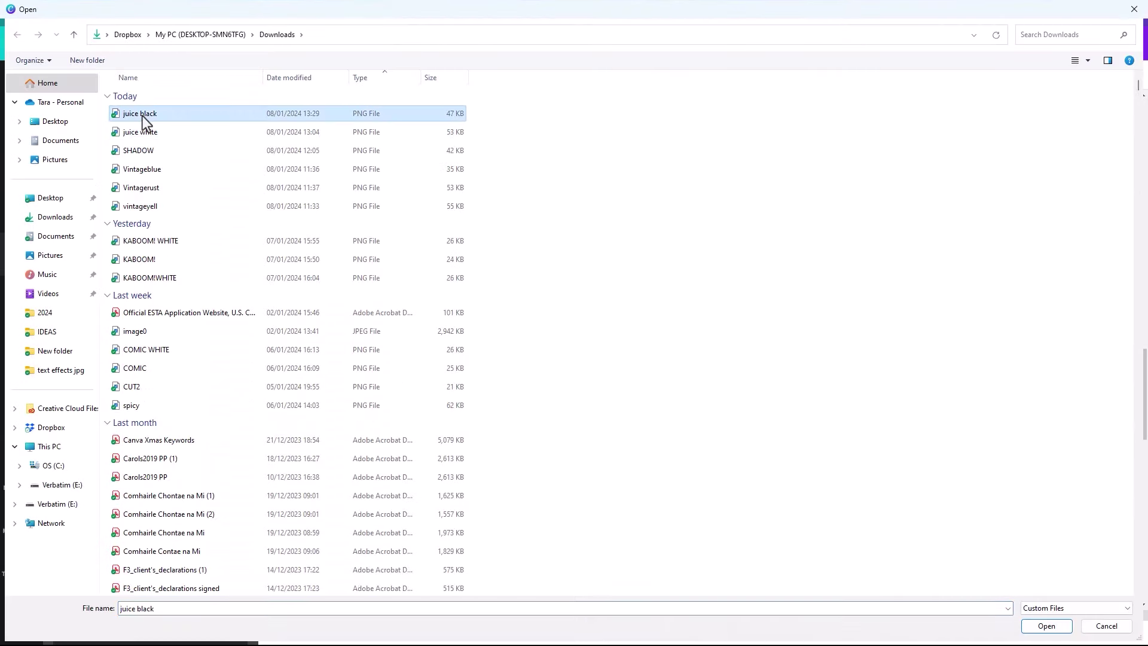
{"action": "left_click", "coordinate": [1046, 625]}
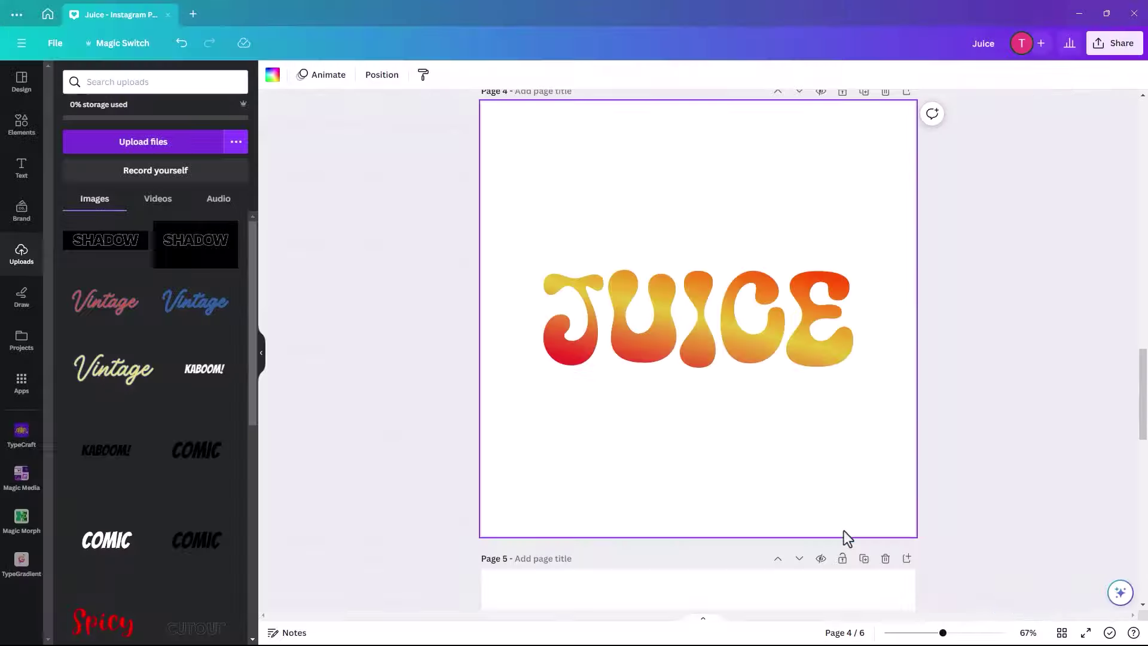
Place the black Juice image on page 4 at full page size and crop its empty upper and lower areas to 1,080 by 649
{"action": "left_click", "coordinate": [94, 258]}
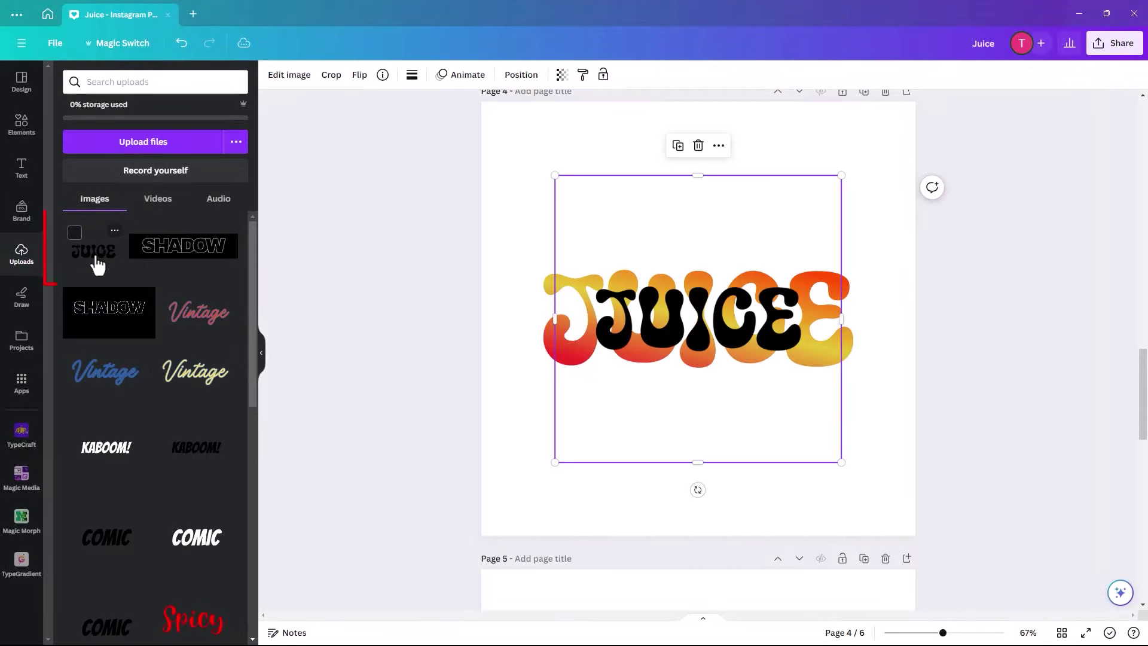
{"action": "left_click_drag", "start_coordinate": [554, 175], "coordinate": [469, 106]}
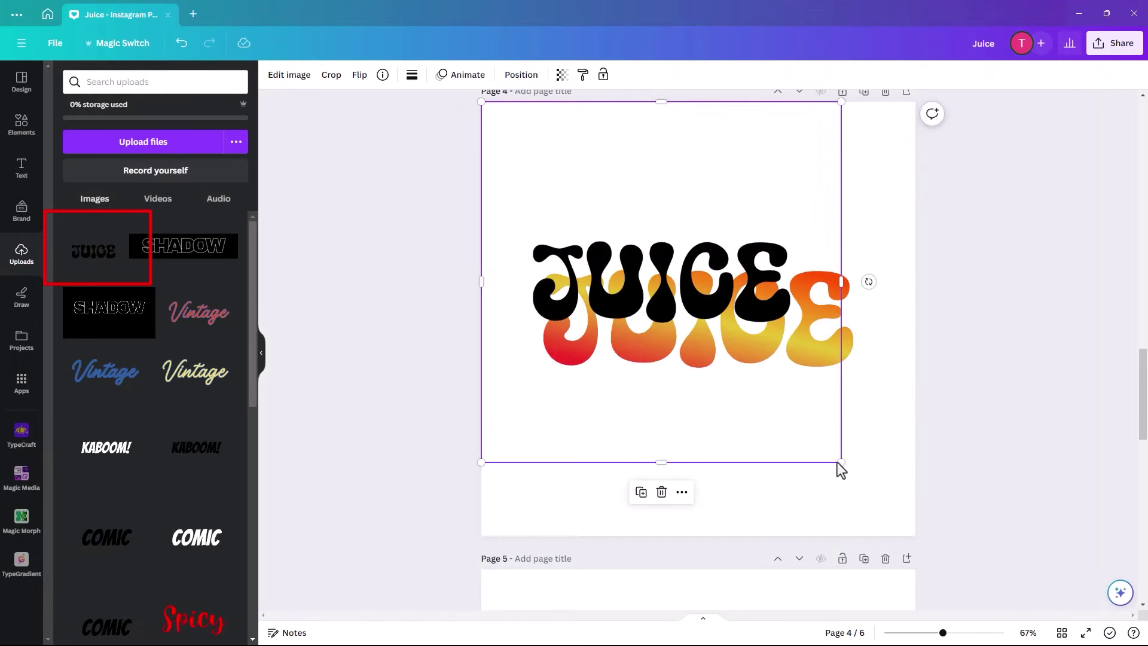
{"action": "left_click_drag", "start_coordinate": [837, 460], "coordinate": [913, 536]}
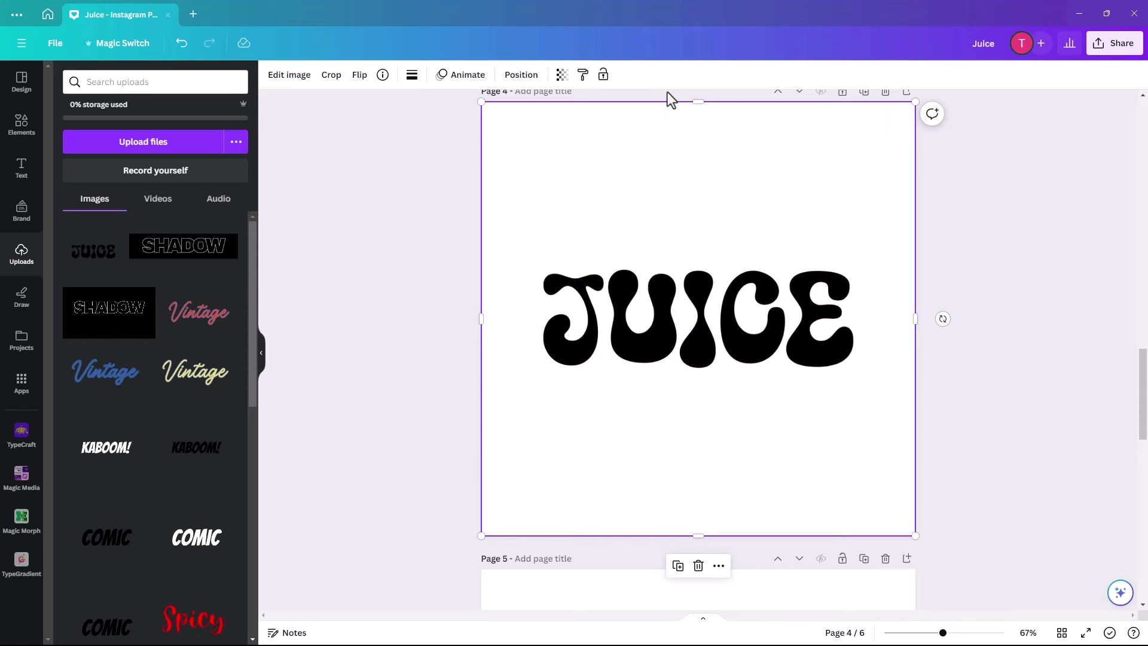
{"action": "left_click_drag", "start_coordinate": [698, 102], "coordinate": [699, 201]}
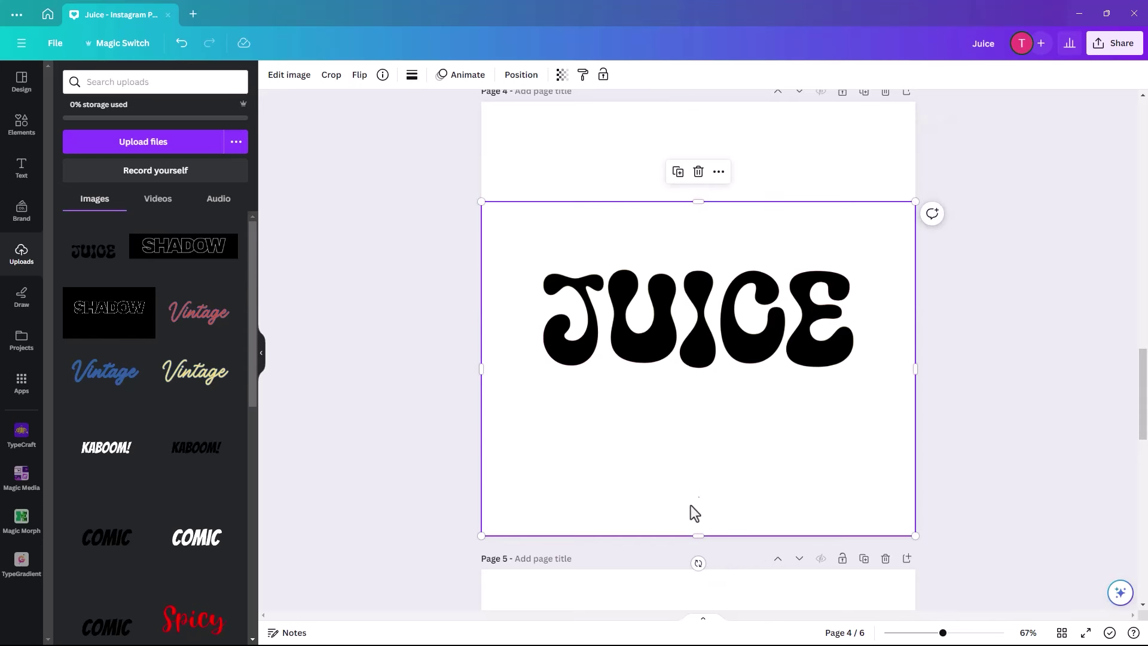
{"action": "left_click_drag", "start_coordinate": [698, 536], "coordinate": [692, 462]}
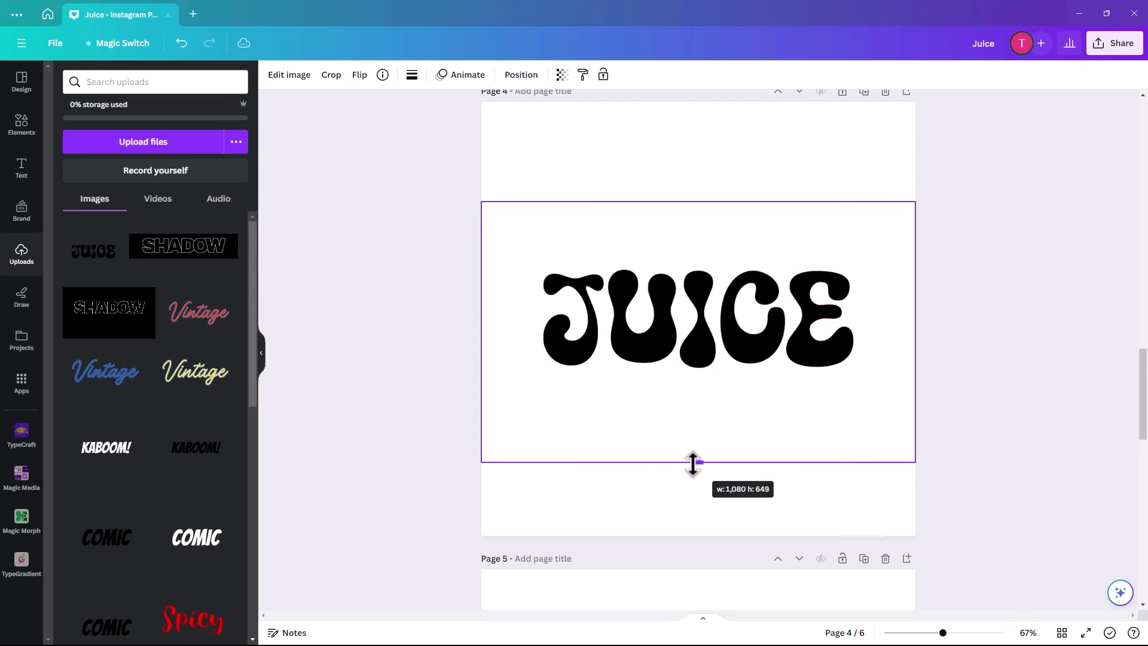
Apply a black Glow shadow to the black Juice image with size 5, transparency 100 and blur 0
{"action": "left_click", "coordinate": [287, 77]}
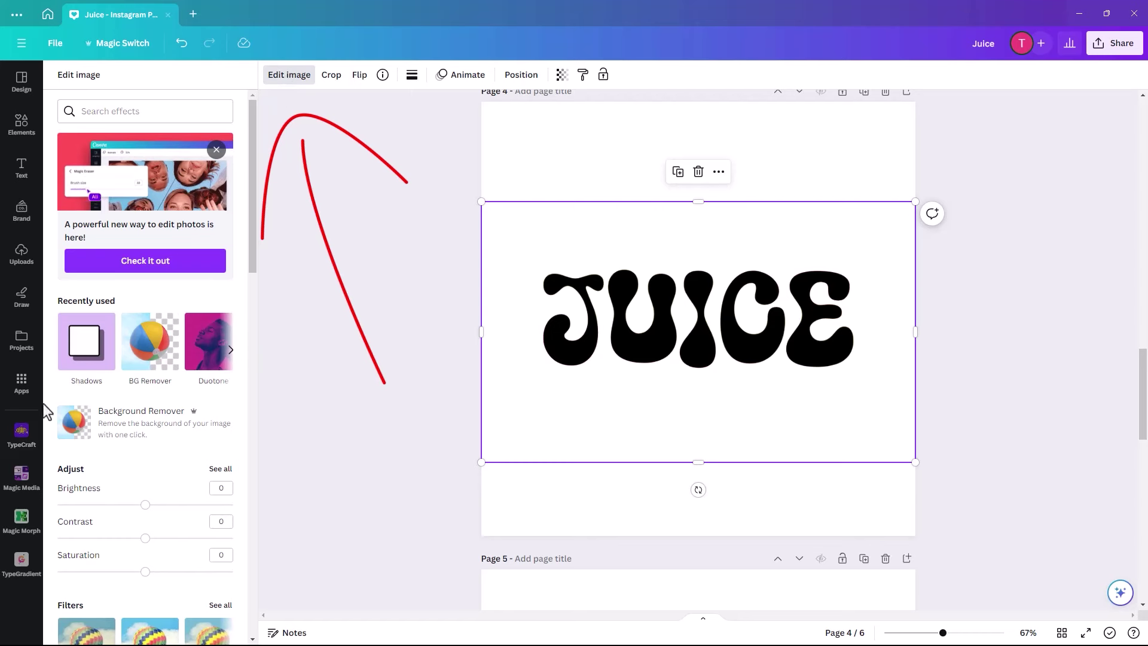
{"action": "left_click", "coordinate": [87, 359]}
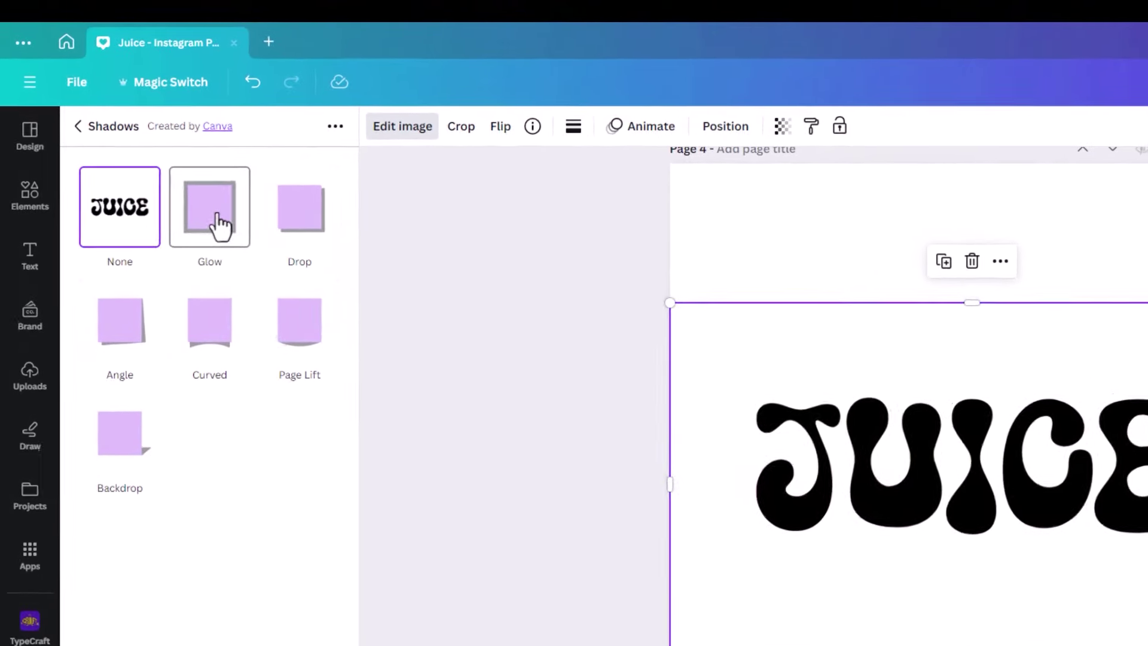
{"action": "left_click", "coordinate": [179, 173]}
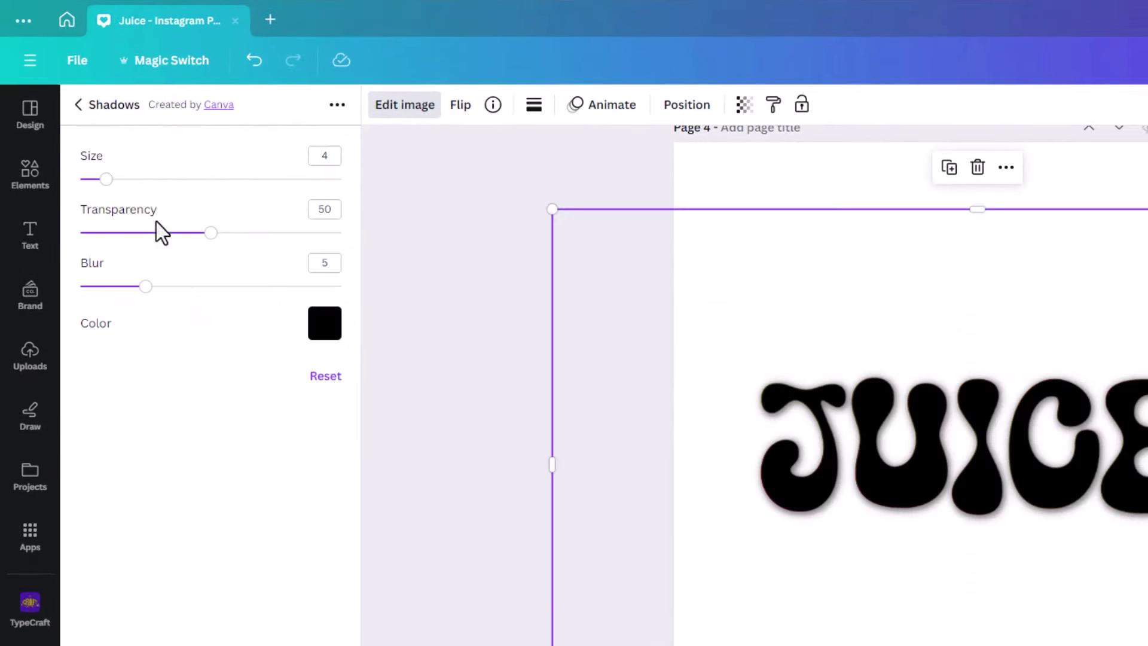
{"action": "left_click_drag", "start_coordinate": [146, 286], "coordinate": [76, 287]}
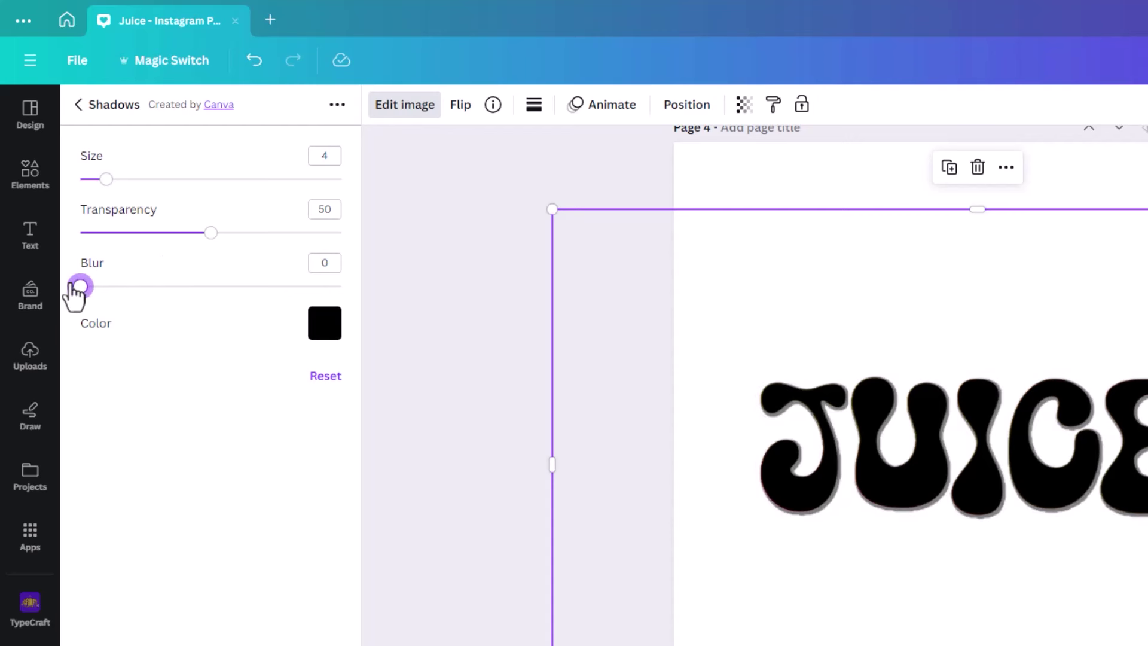
{"action": "left_click_drag", "start_coordinate": [209, 234], "coordinate": [344, 237]}
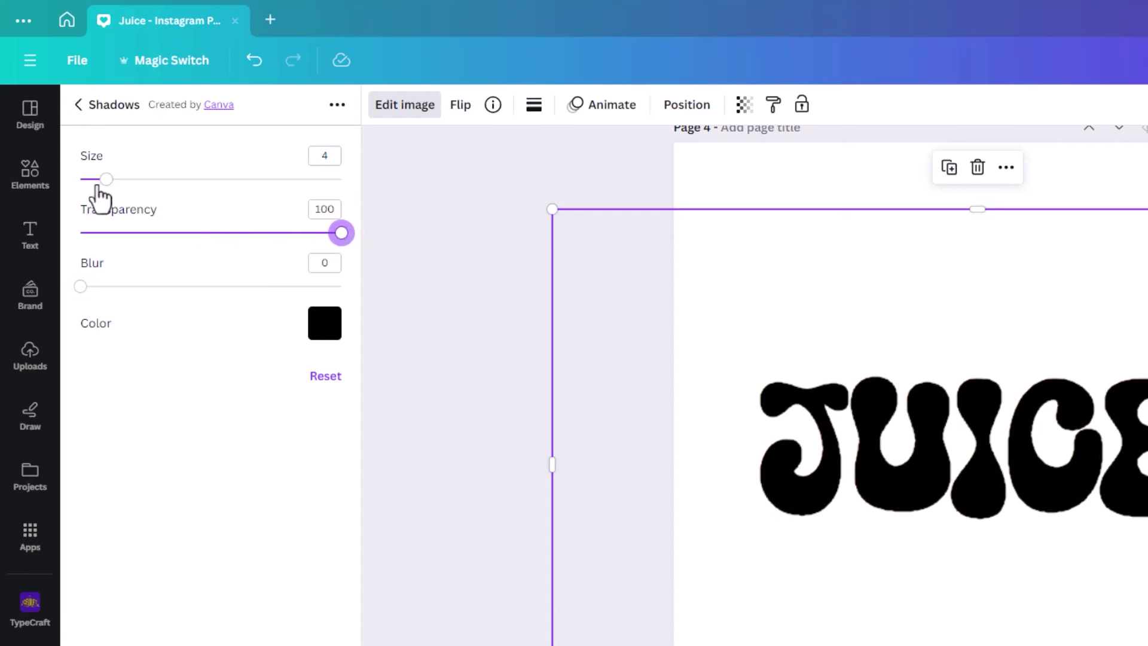
{"action": "left_click_drag", "start_coordinate": [107, 179], "coordinate": [114, 179]}
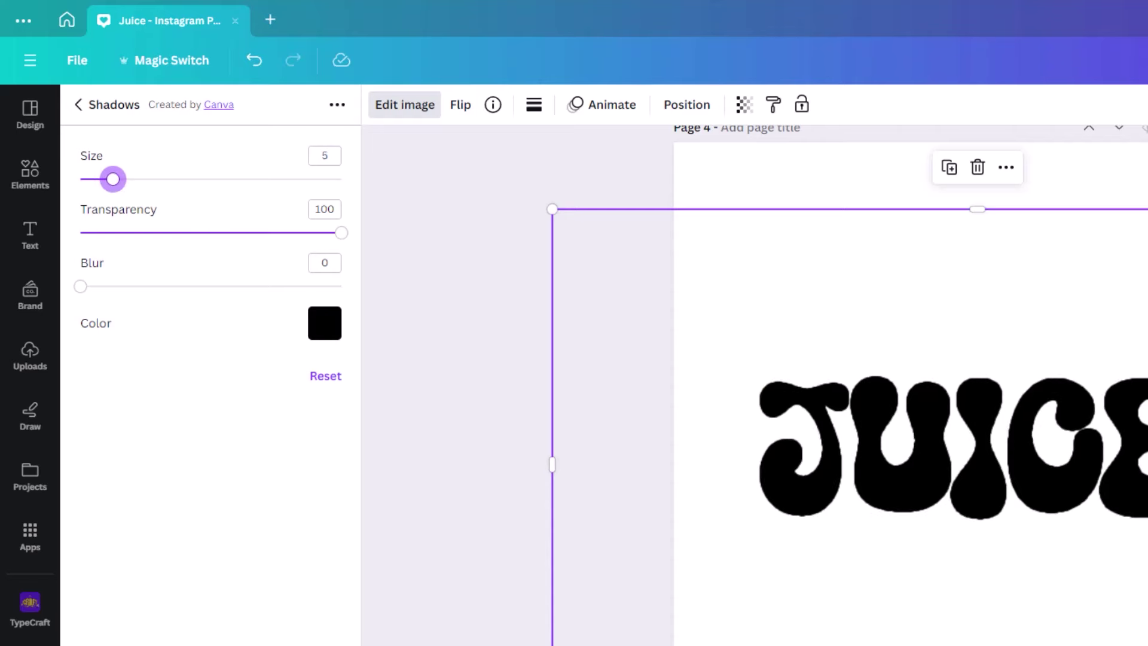
{"action": "left_click", "coordinate": [78, 104]}
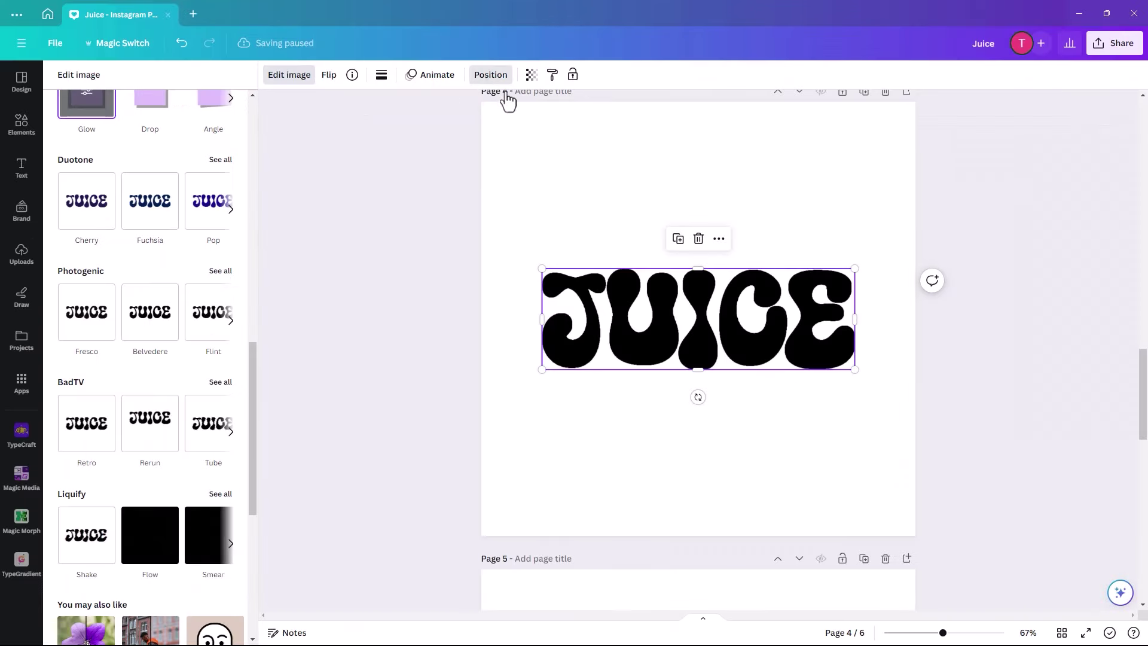
Move the black Juice layer below the orange-yellow-red gradient lettering on page 4
{"action": "left_click_drag", "start_coordinate": [169, 154], "coordinate": [169, 202]}
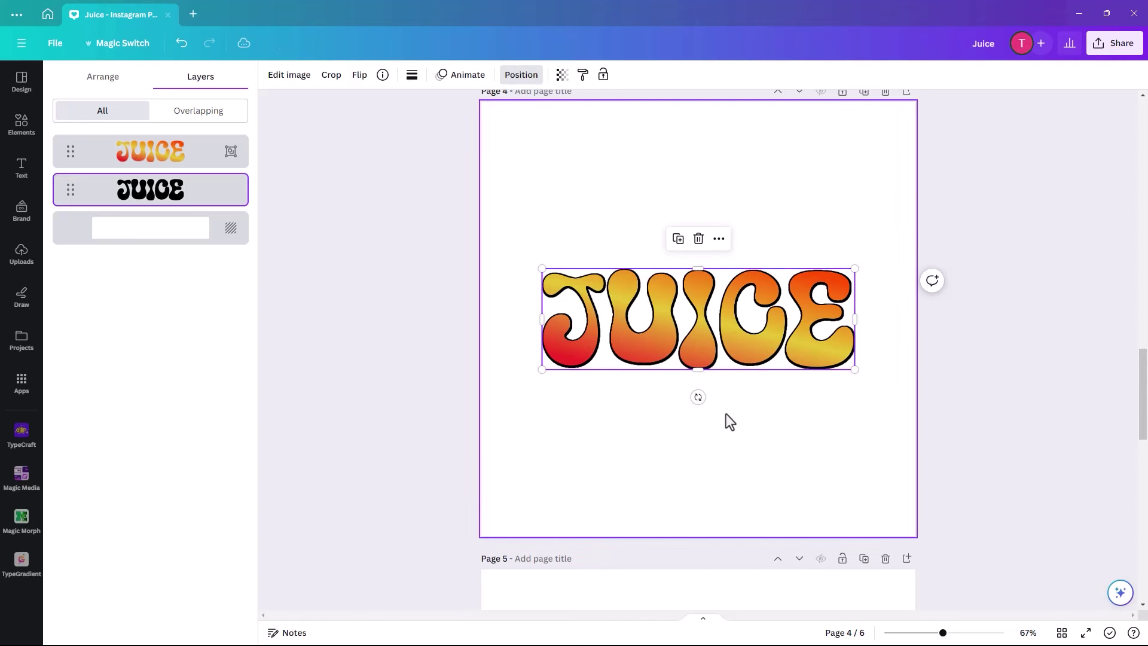
{"action": "left_click", "coordinate": [618, 412]}
Set both gradient stops of the Juice lettering on page 5 to white #ffffff and update the element
{"action": "scroll", "coordinate": [612, 404], "scroll_direction": "down", "scroll_amount": 6}
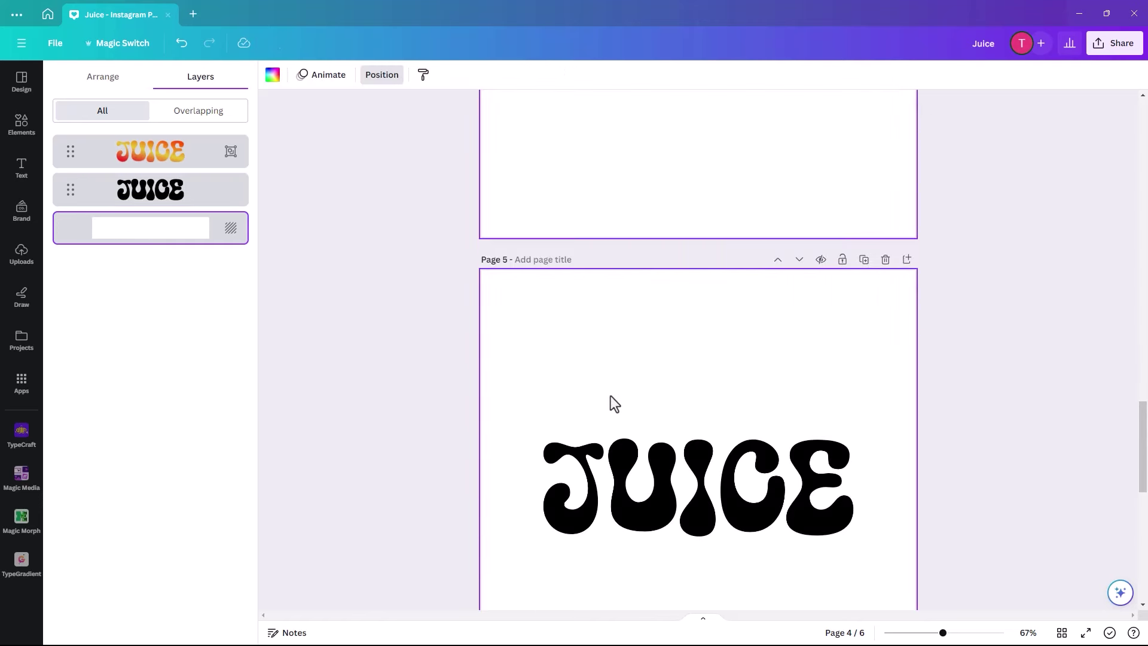
{"action": "left_click", "coordinate": [665, 396]}
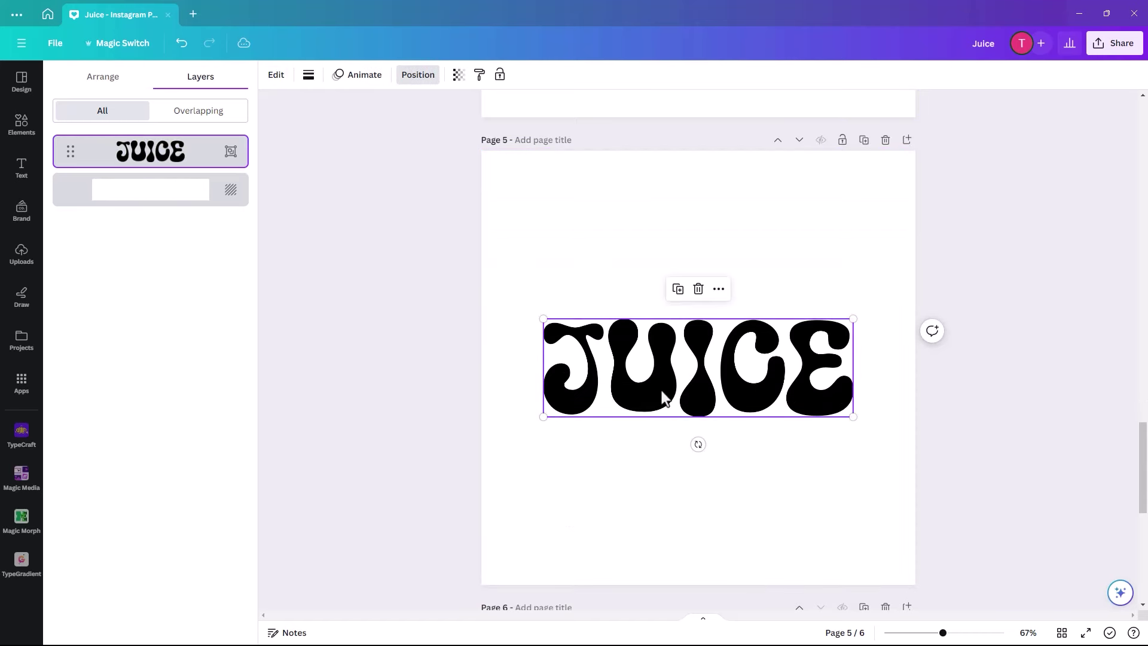
{"action": "left_click", "coordinate": [276, 78]}
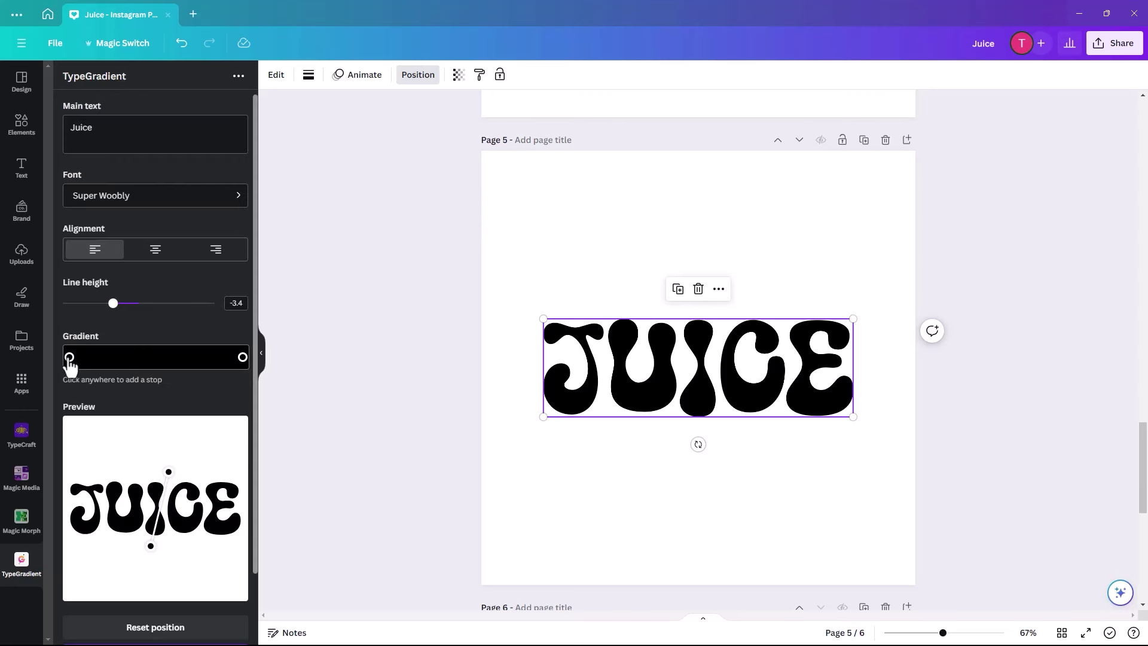
{"action": "left_click", "coordinate": [70, 357]}
{"action": "left_click_drag", "start_coordinate": [80, 443], "coordinate": [70, 390]}
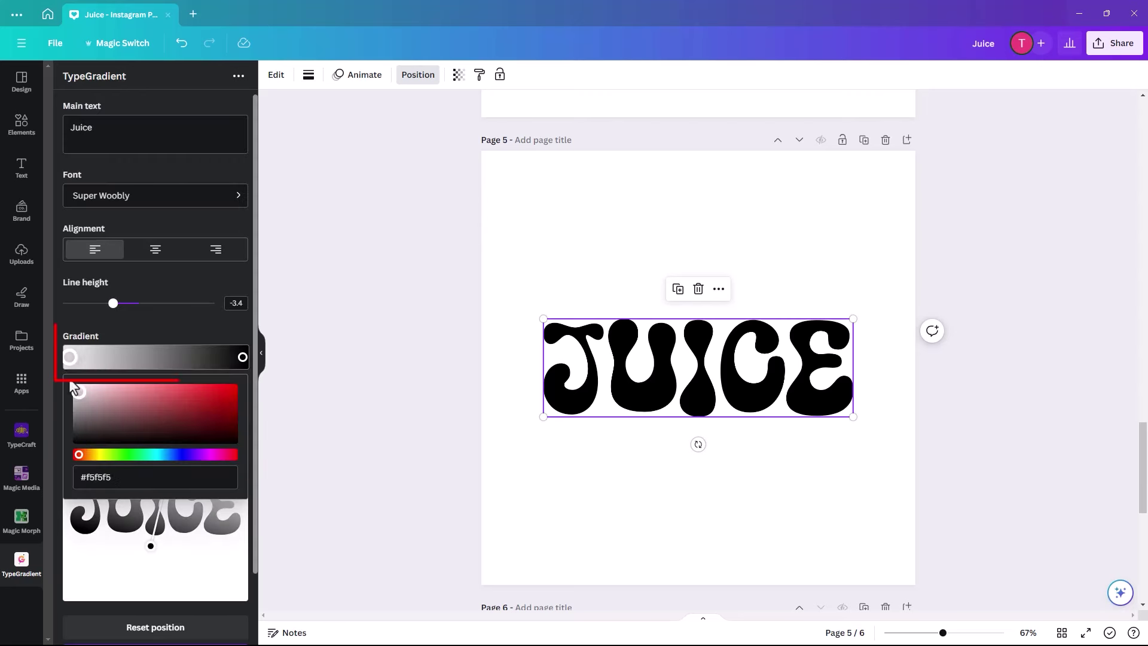
{"action": "left_click", "coordinate": [242, 357]}
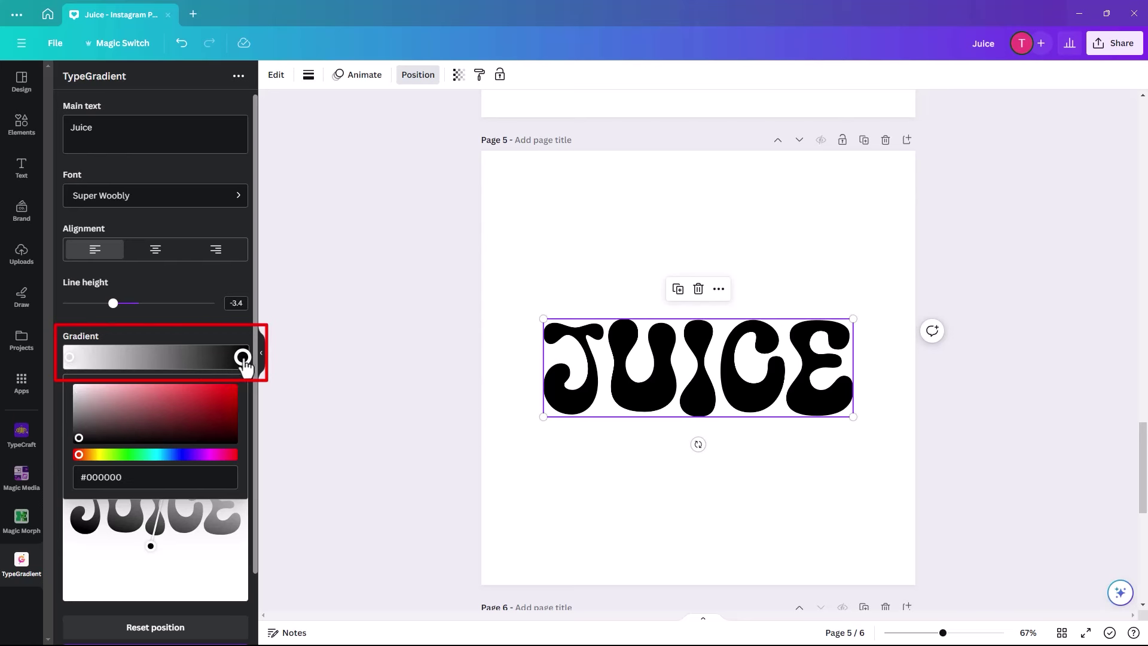
{"action": "left_click_drag", "start_coordinate": [78, 442], "coordinate": [56, 376]}
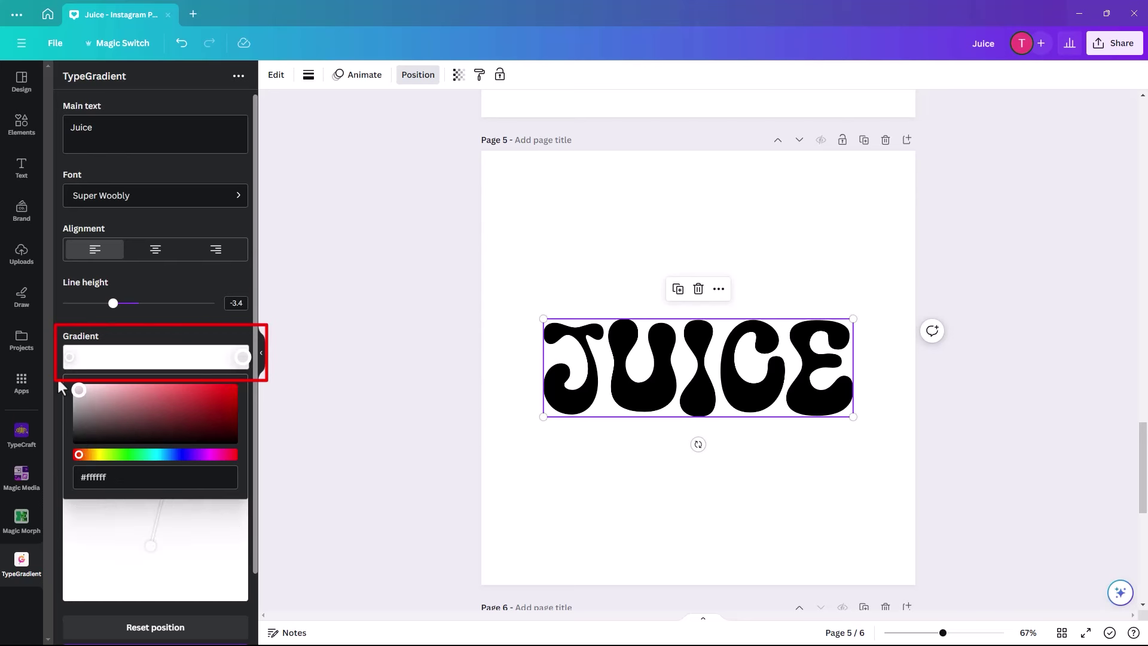
{"action": "left_click", "coordinate": [56, 375]}
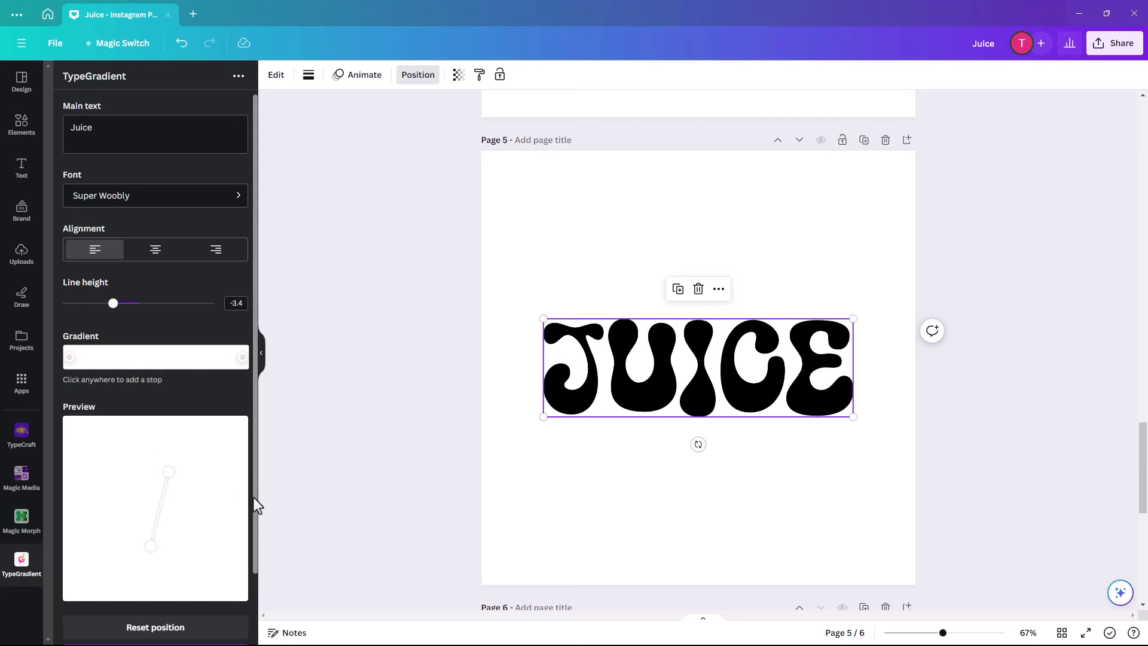
{"action": "scroll", "coordinate": [256, 505], "scroll_direction": "down", "scroll_amount": 2}
{"action": "left_click", "coordinate": [140, 579]}
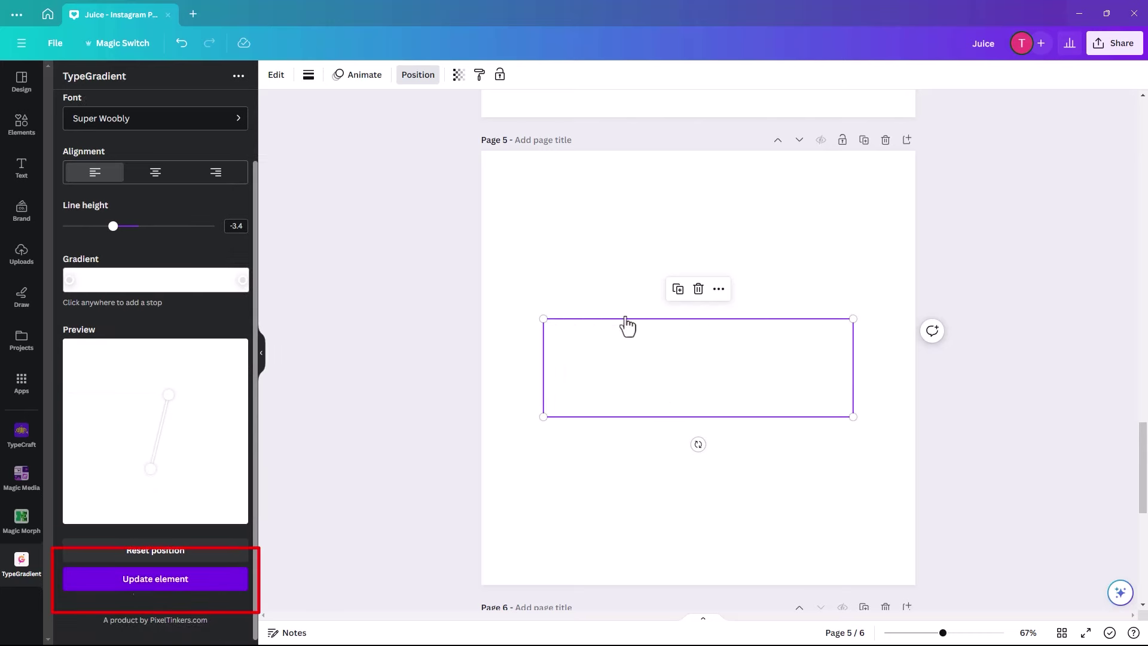
Download only page 5 as a PNG with a transparent background and save it in the Downloads folder as Juicewhite
{"action": "left_click", "coordinate": [528, 380]}
{"action": "left_click", "coordinate": [1108, 54]}
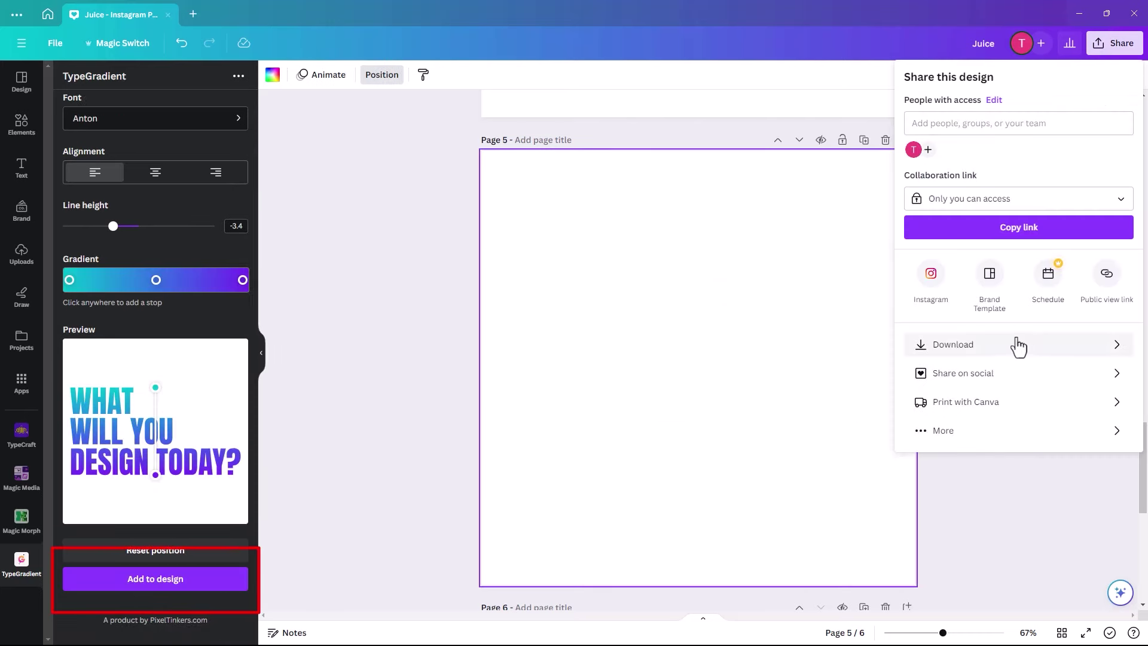
{"action": "left_click", "coordinate": [1017, 357]}
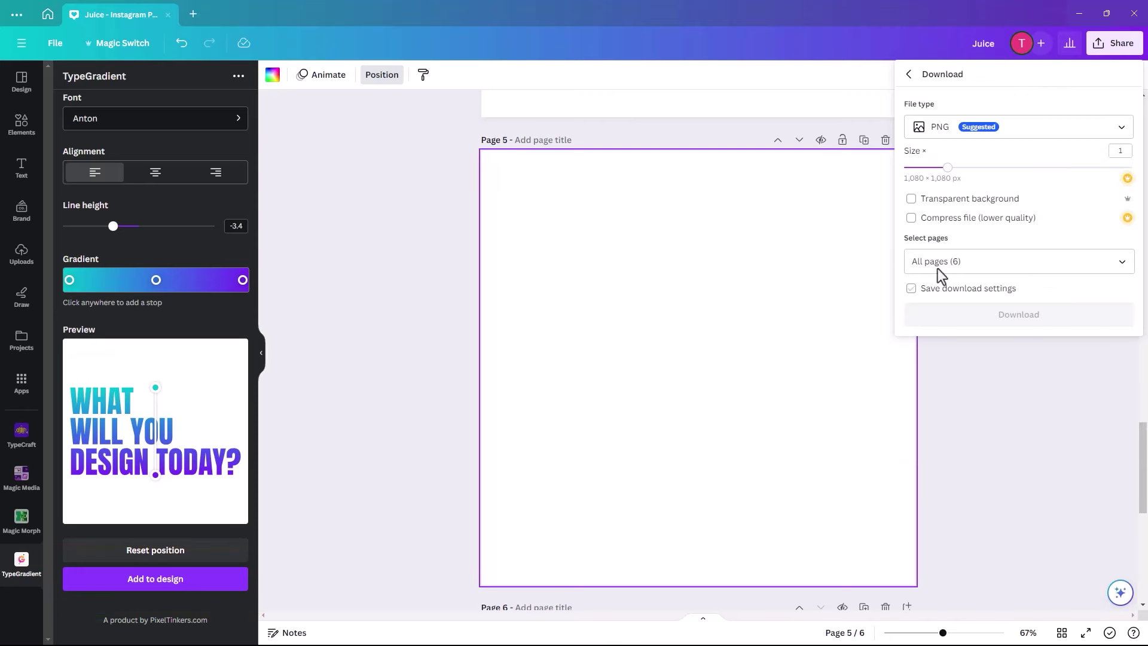
{"action": "left_click", "coordinate": [1120, 263]}
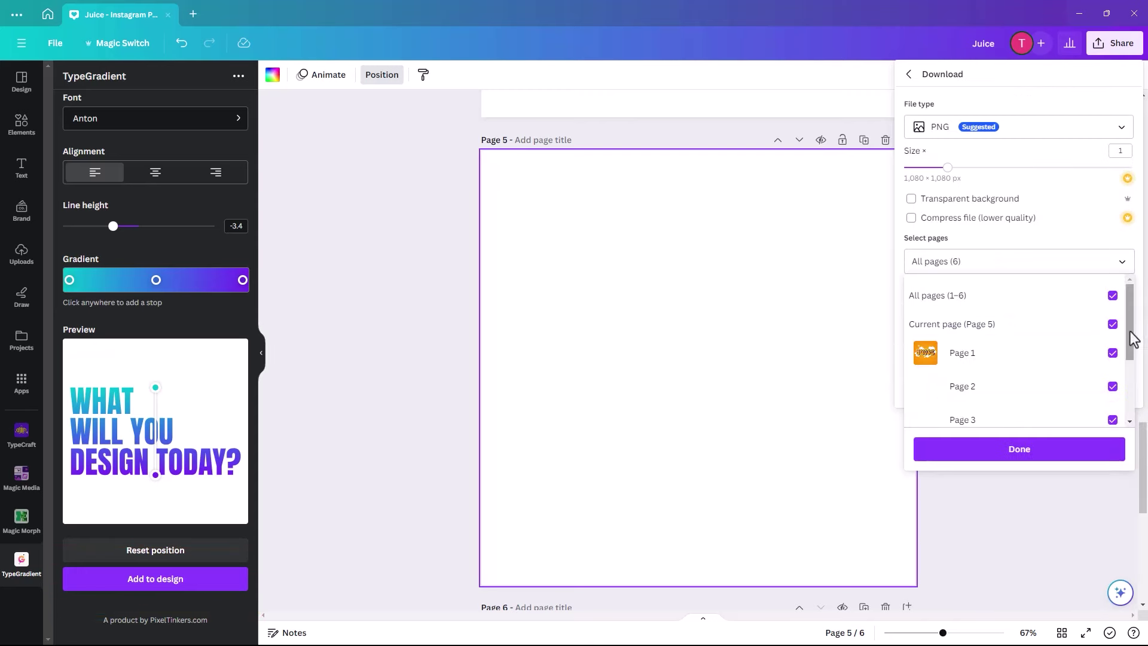
{"action": "left_click", "coordinate": [1115, 302]}
{"action": "scroll", "coordinate": [1126, 425], "scroll_direction": "down", "scroll_amount": 3}
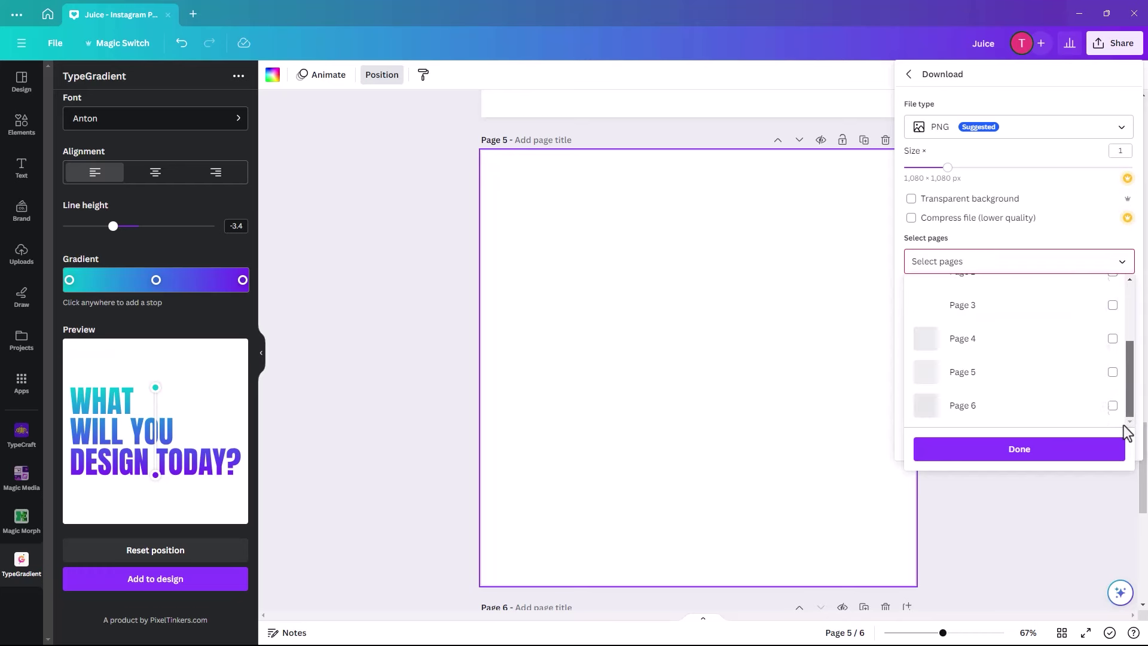
{"action": "left_click", "coordinate": [1113, 373]}
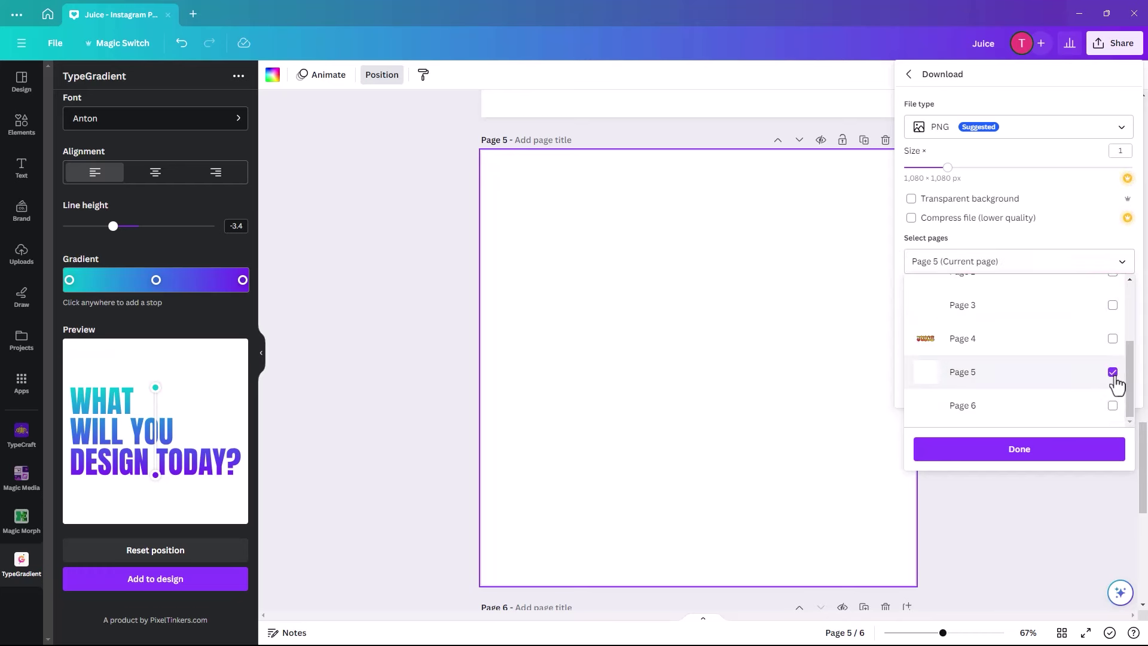
{"action": "left_click", "coordinate": [912, 207]}
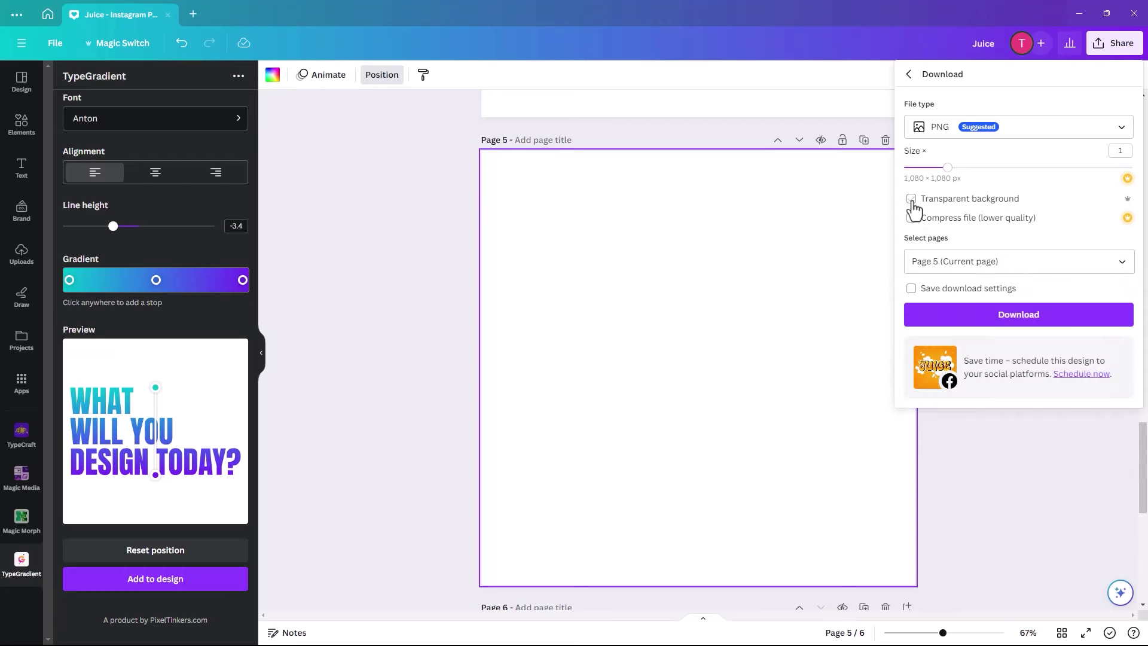
{"action": "left_click", "coordinate": [1016, 323]}
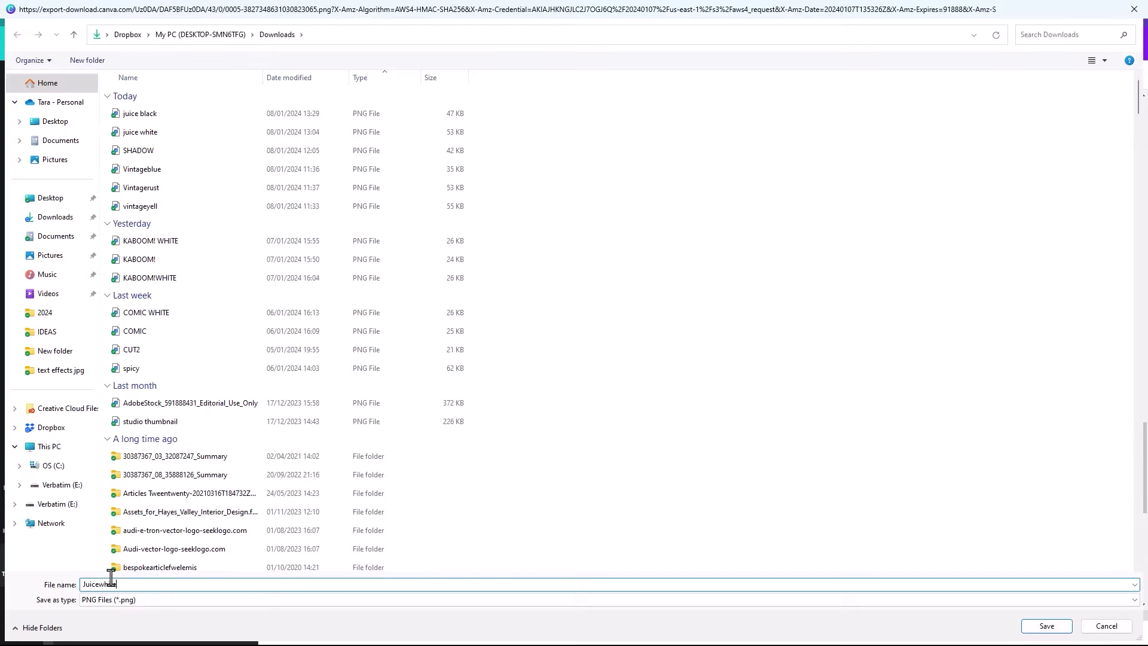
{"action": "key", "text": "Return"}
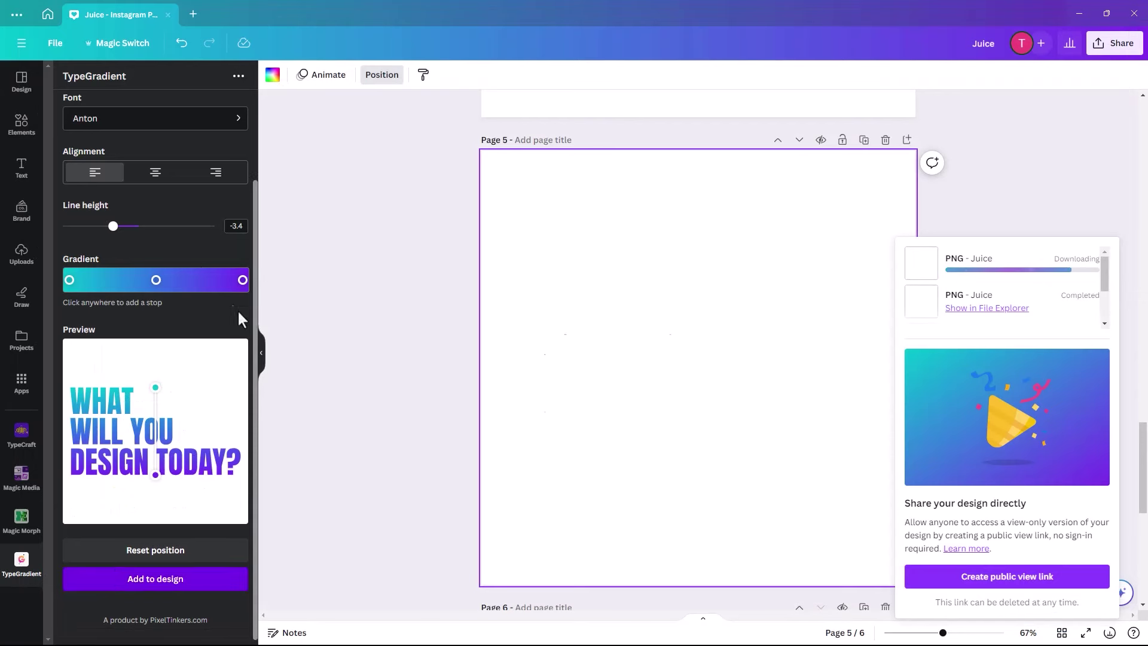
Return to page 4 and upload the juice white PNG from the Downloads folder
{"action": "left_click", "coordinate": [19, 254]}
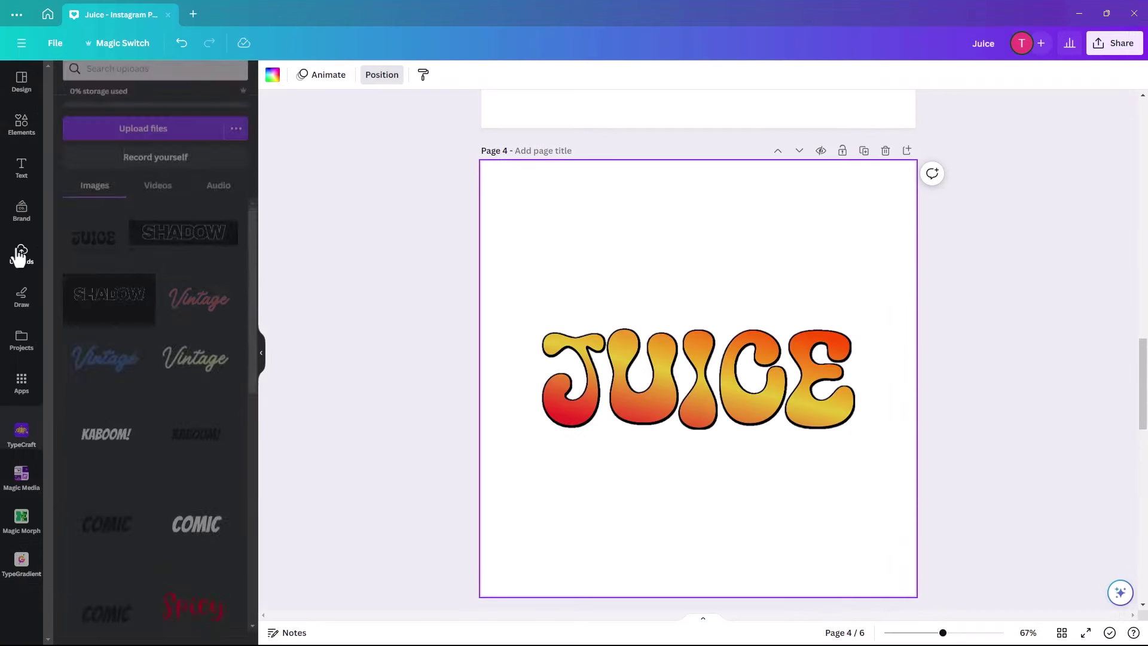
{"action": "left_click", "coordinate": [146, 145]}
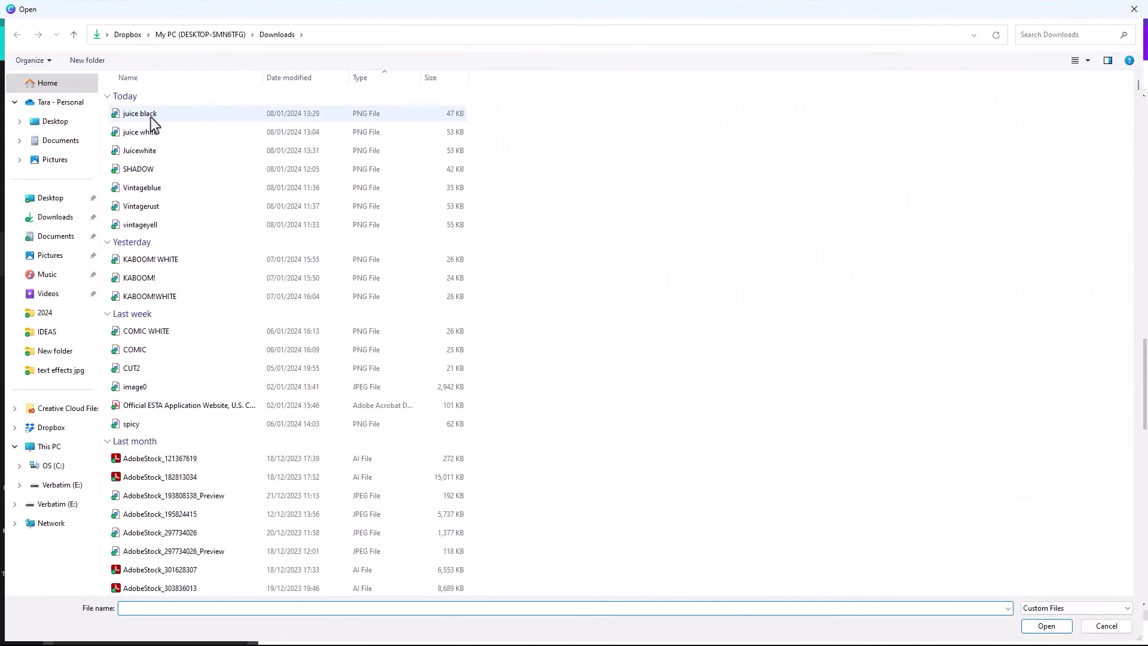
{"action": "left_click", "coordinate": [144, 133]}
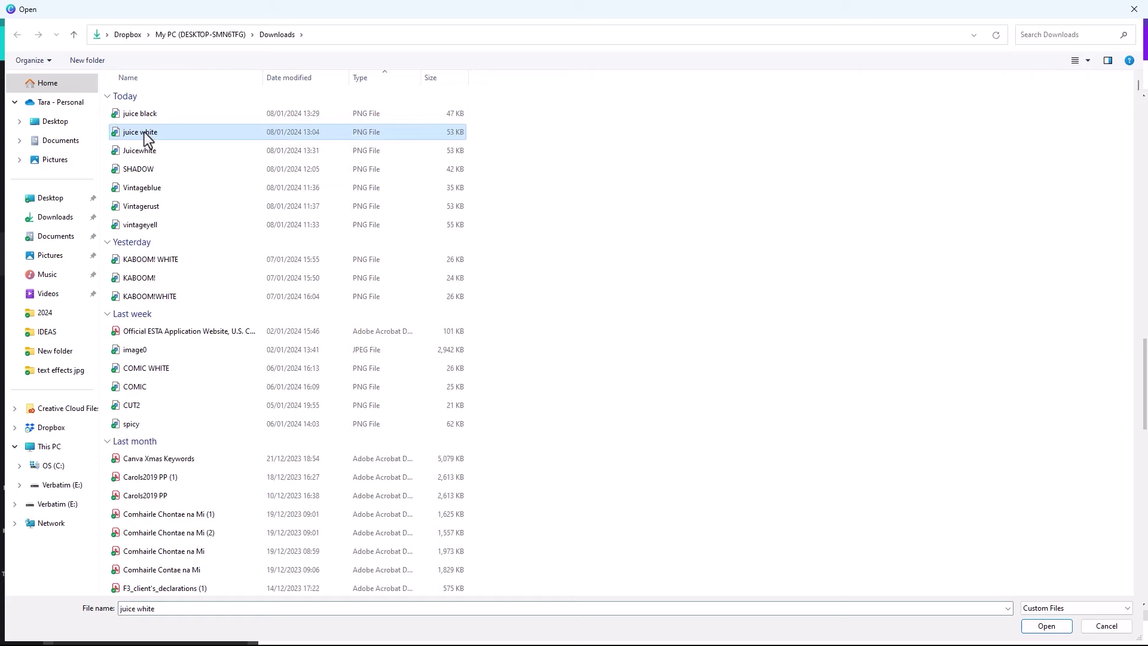
{"action": "left_click", "coordinate": [1046, 626]}
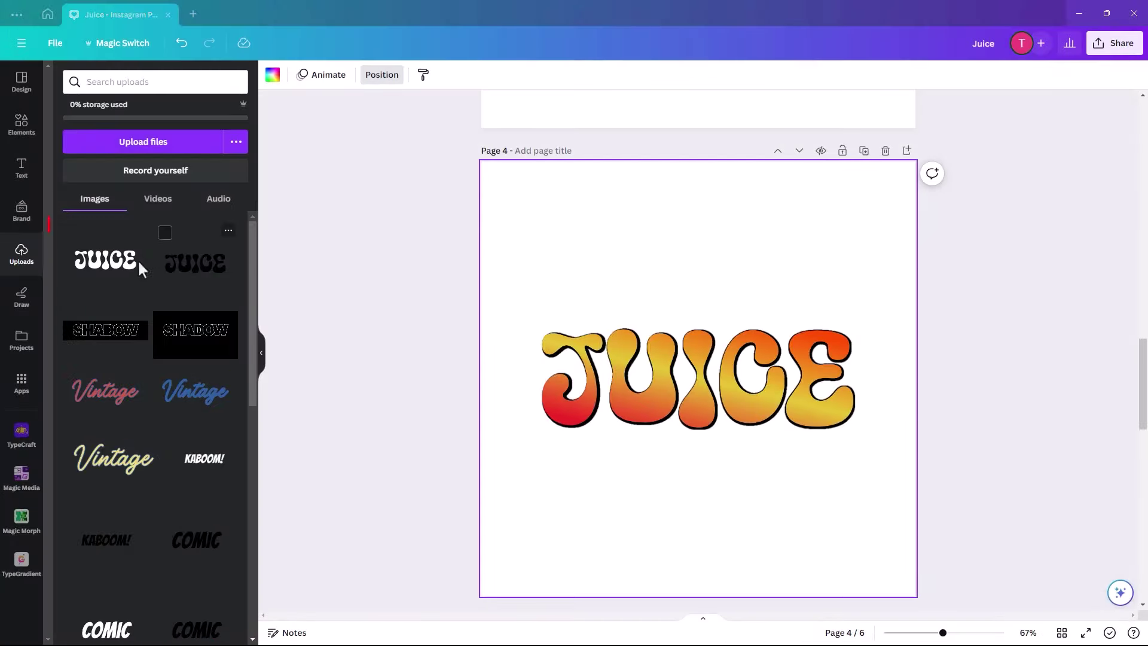
Add the white Juice image to page 4, enlarge it to page width, crop the empty space above and below, and align it over the lettering
{"action": "left_click", "coordinate": [96, 272]}
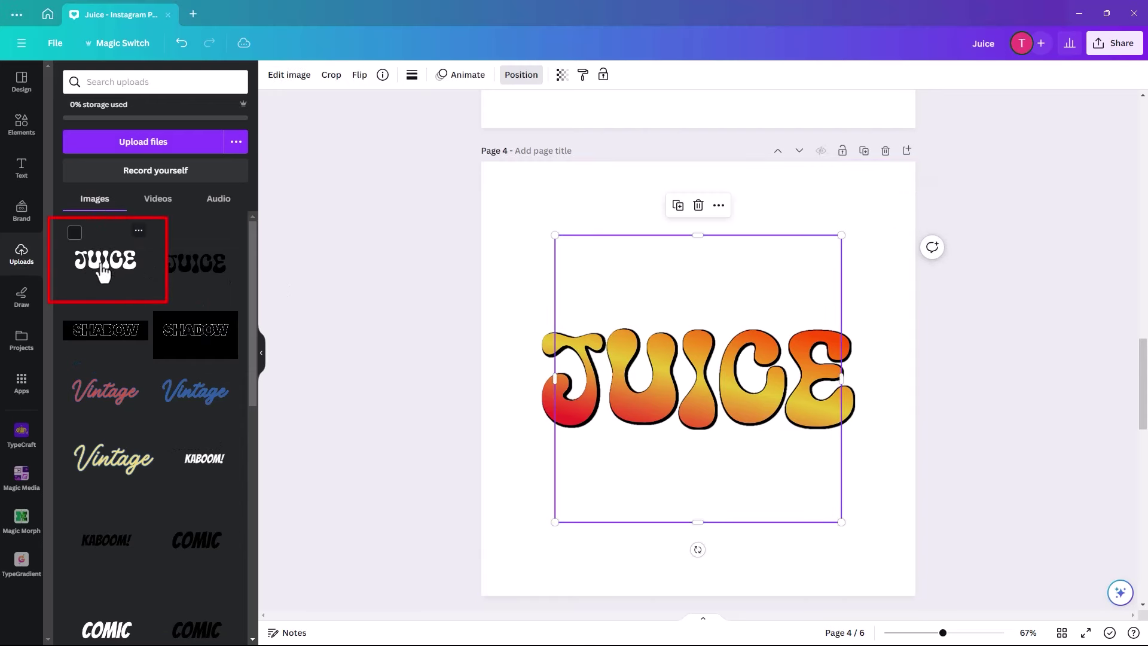
{"action": "left_click_drag", "start_coordinate": [629, 379], "coordinate": [556, 306]}
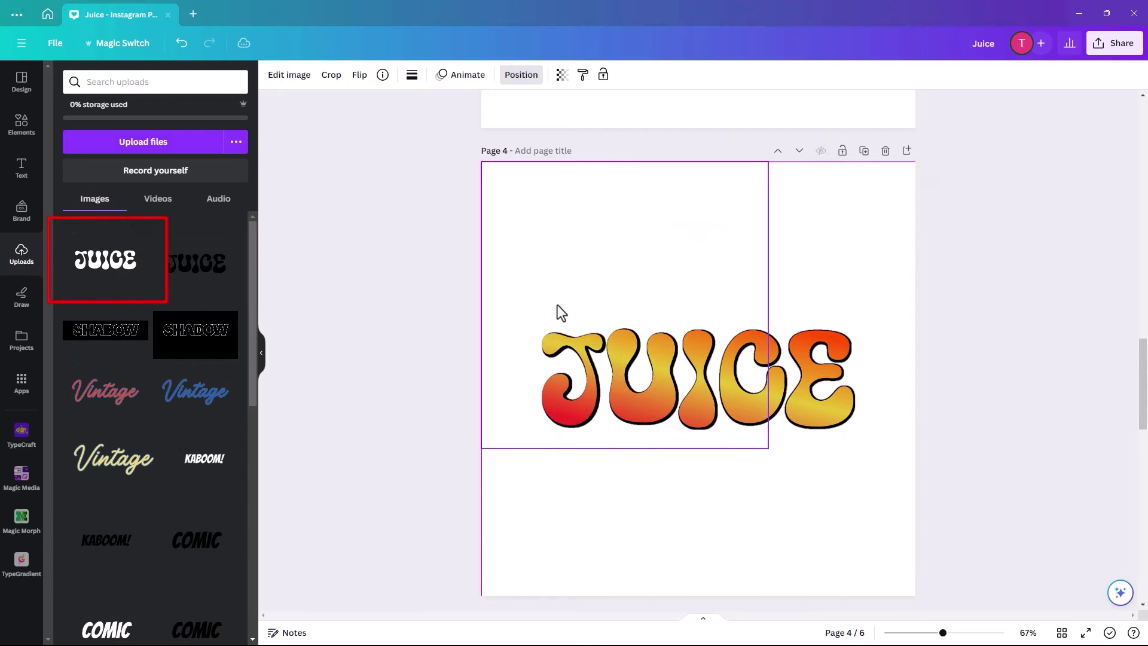
{"action": "left_click_drag", "start_coordinate": [767, 448], "coordinate": [916, 592]}
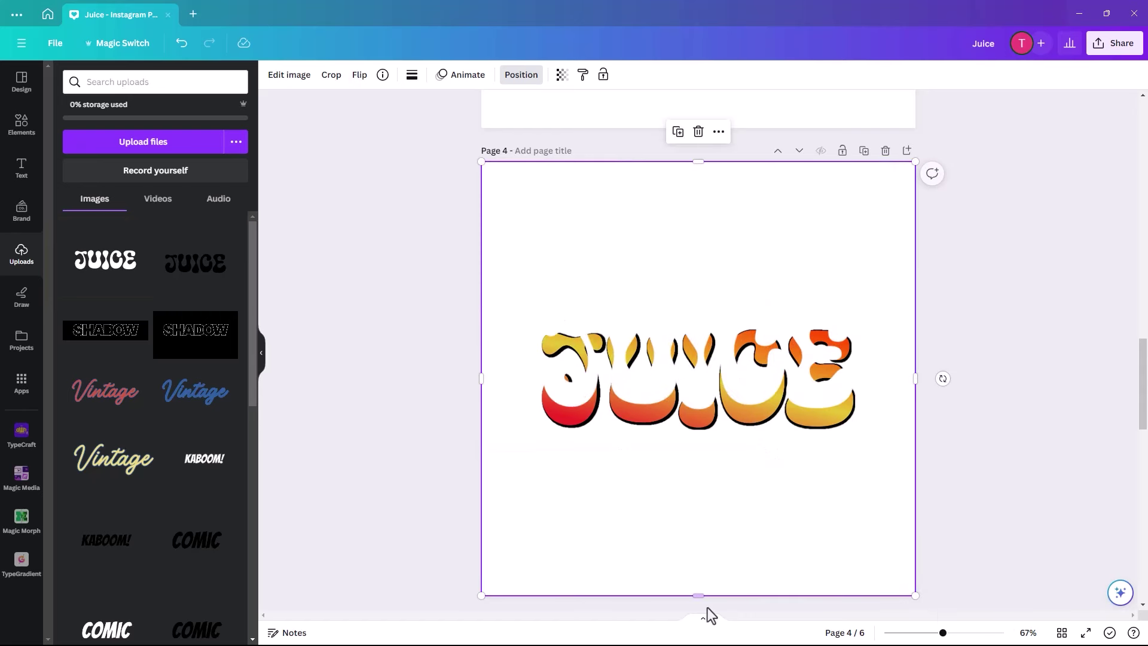
{"action": "left_click_drag", "start_coordinate": [695, 593], "coordinate": [672, 483]}
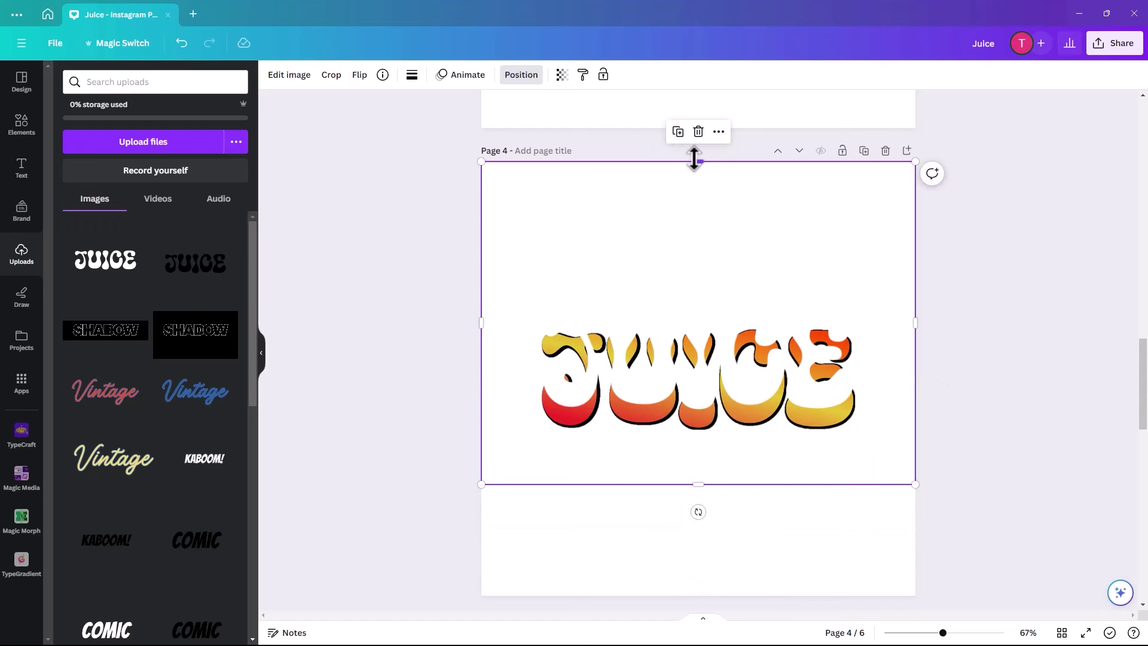
{"action": "left_click_drag", "start_coordinate": [695, 160], "coordinate": [692, 256]}
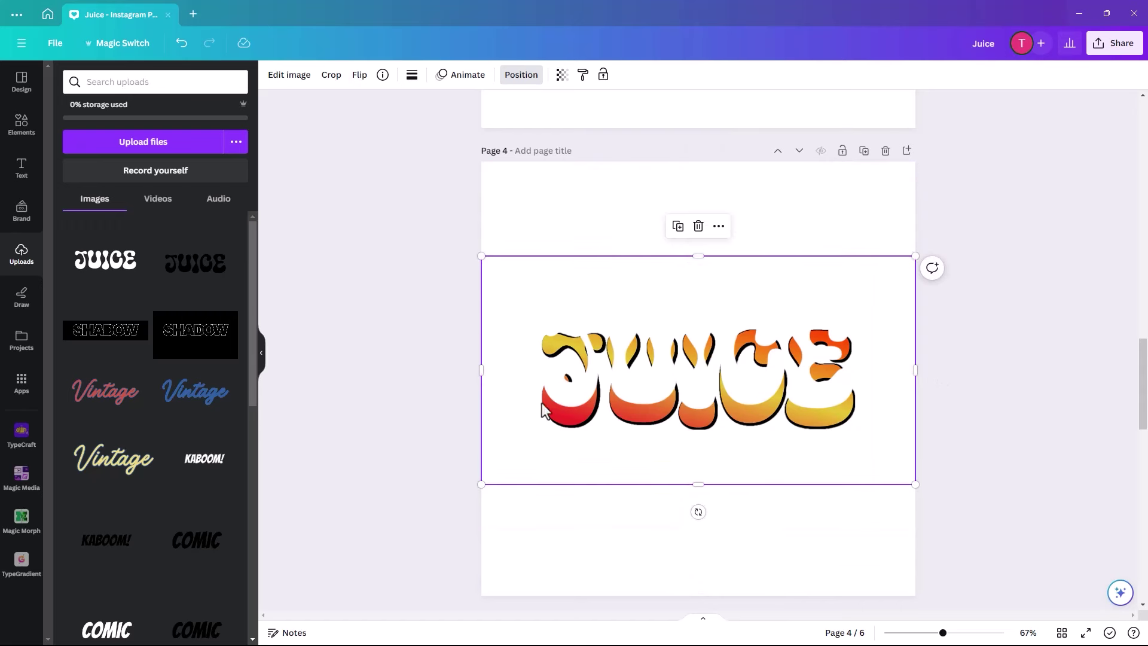
{"action": "left_click_drag", "start_coordinate": [569, 395], "coordinate": [572, 417]}
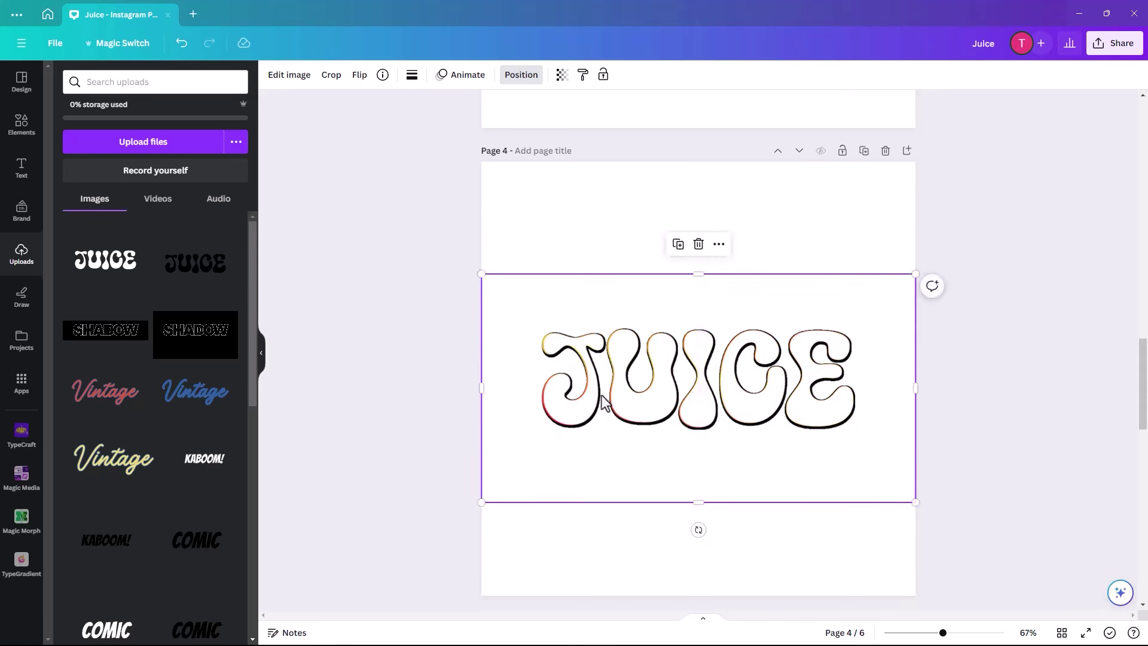
Set the page 4 background to the orange-yellow document color
{"action": "left_click", "coordinate": [540, 235]}
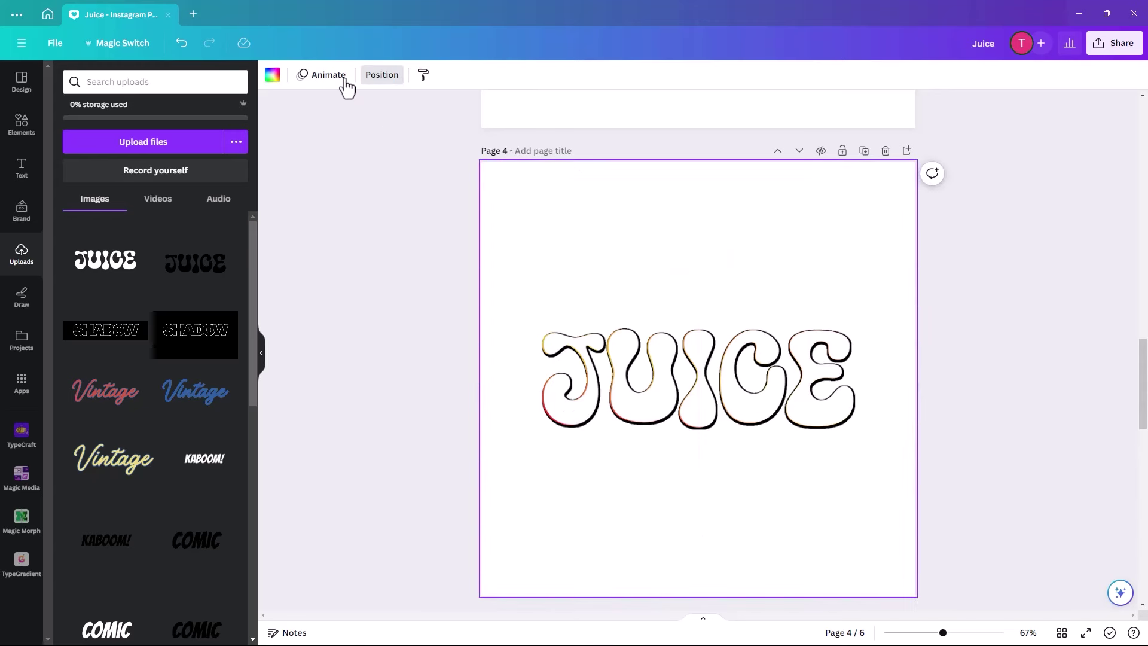
{"action": "left_click", "coordinate": [273, 75]}
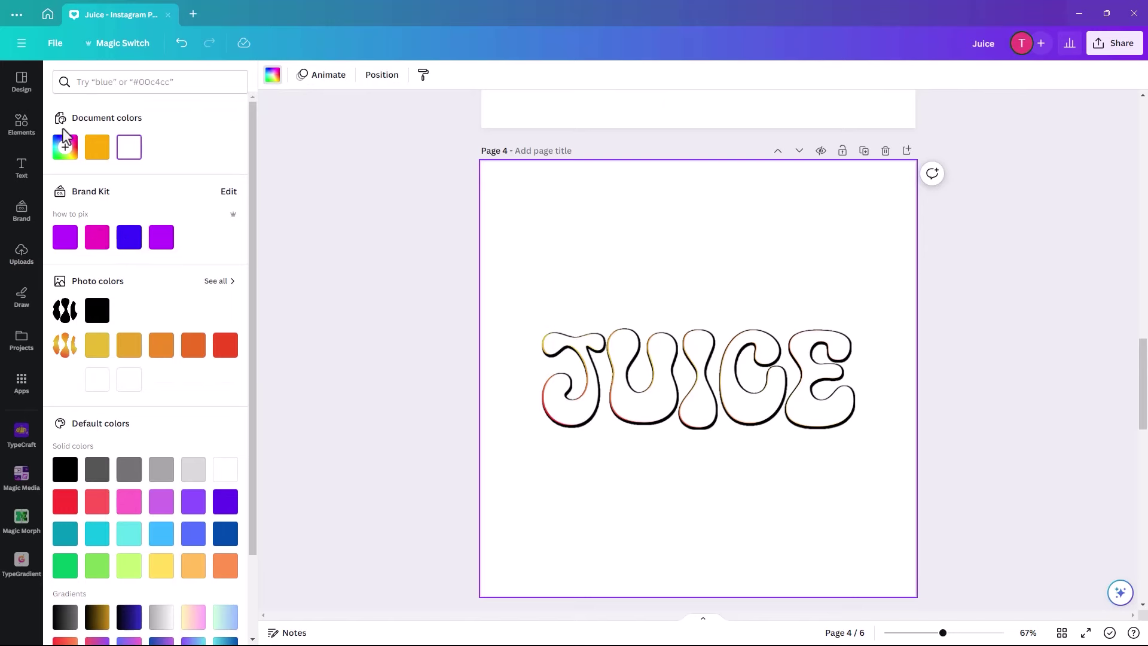
{"action": "left_click", "coordinate": [98, 148]}
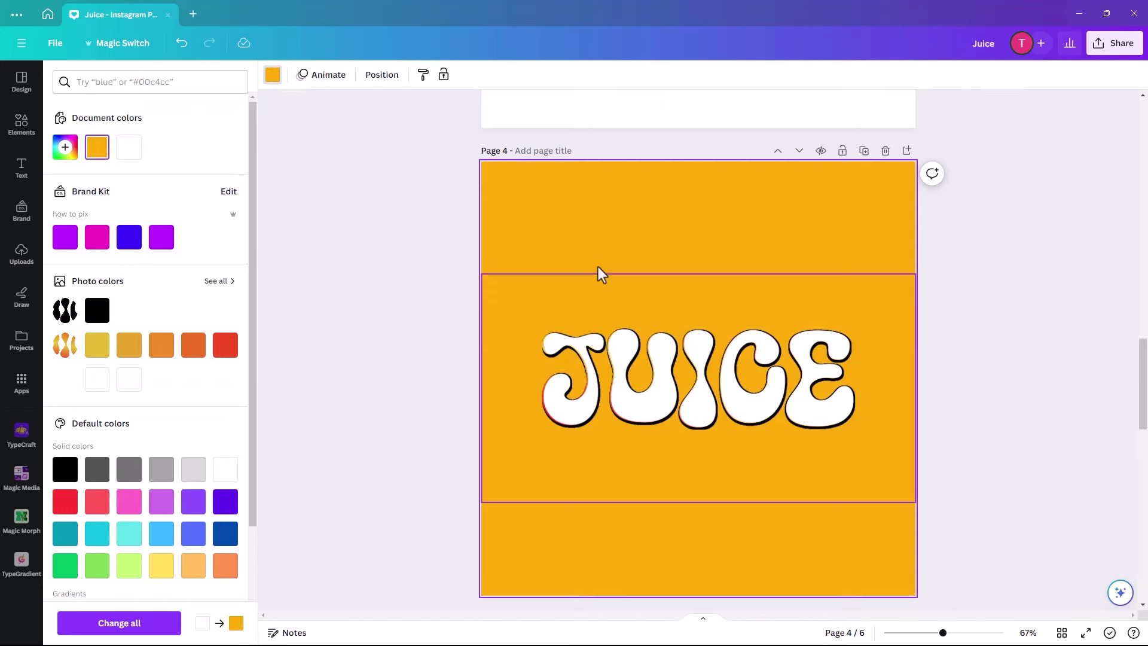
{"action": "left_click", "coordinate": [449, 262]}
Move the white Juice layer below the black Juice layer on page 4
{"action": "left_click", "coordinate": [622, 360]}
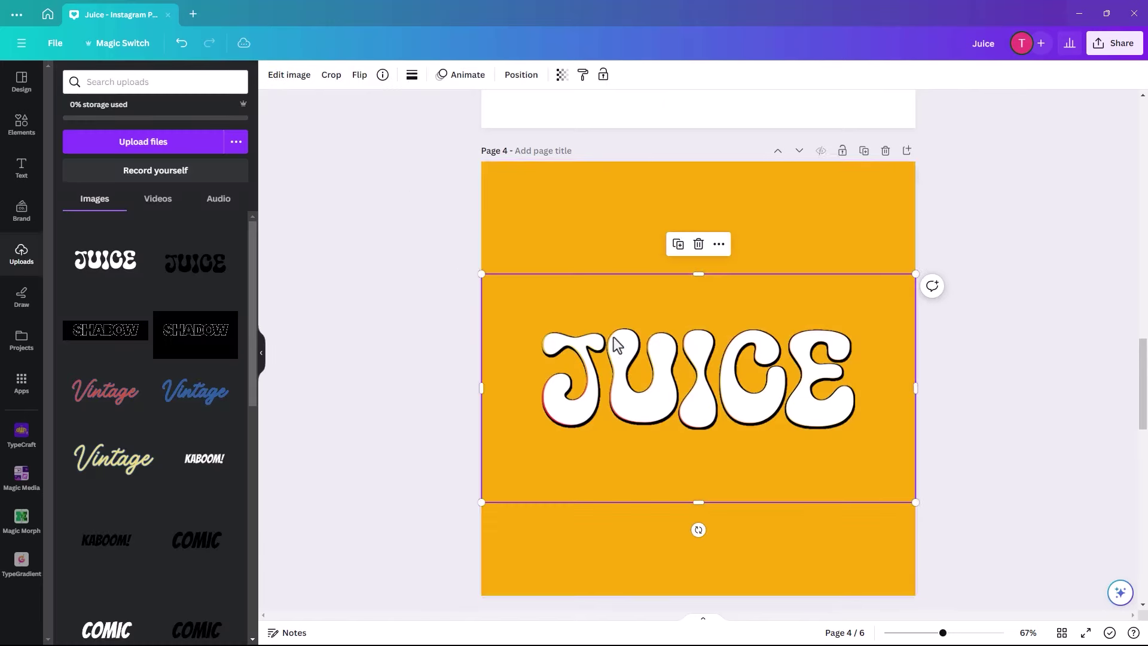
{"action": "left_click", "coordinate": [521, 79]}
{"action": "left_click_drag", "start_coordinate": [149, 153], "coordinate": [159, 229]}
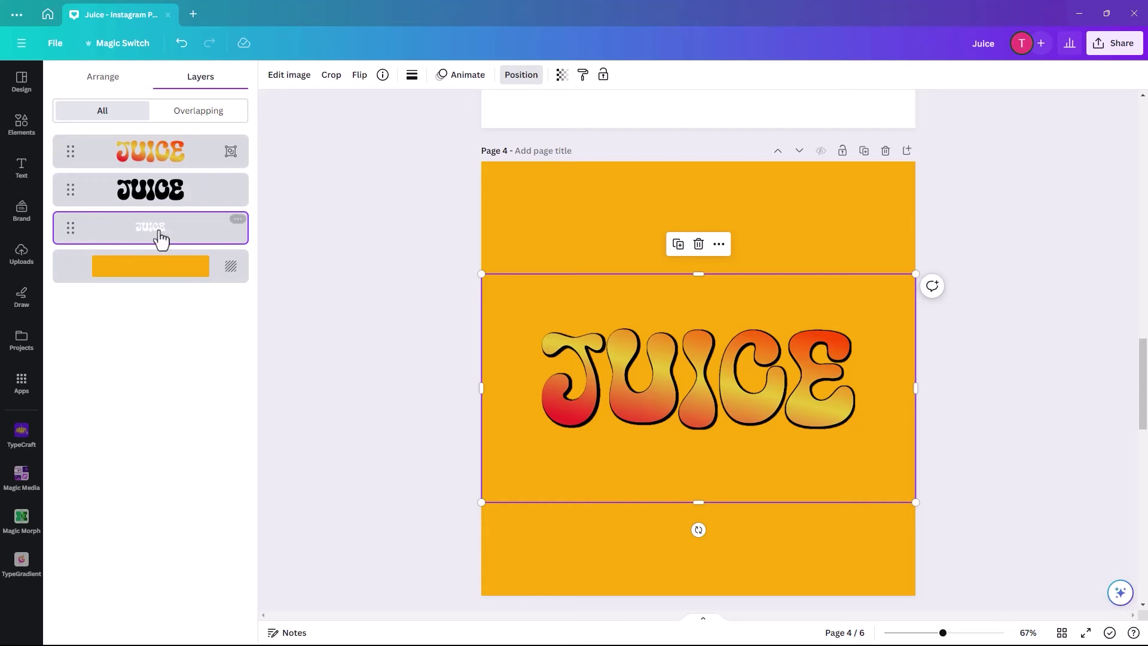
Give the white Juice image a Glow shadow with size 12, transparency 100 and blur 0
{"action": "left_click", "coordinate": [287, 76]}
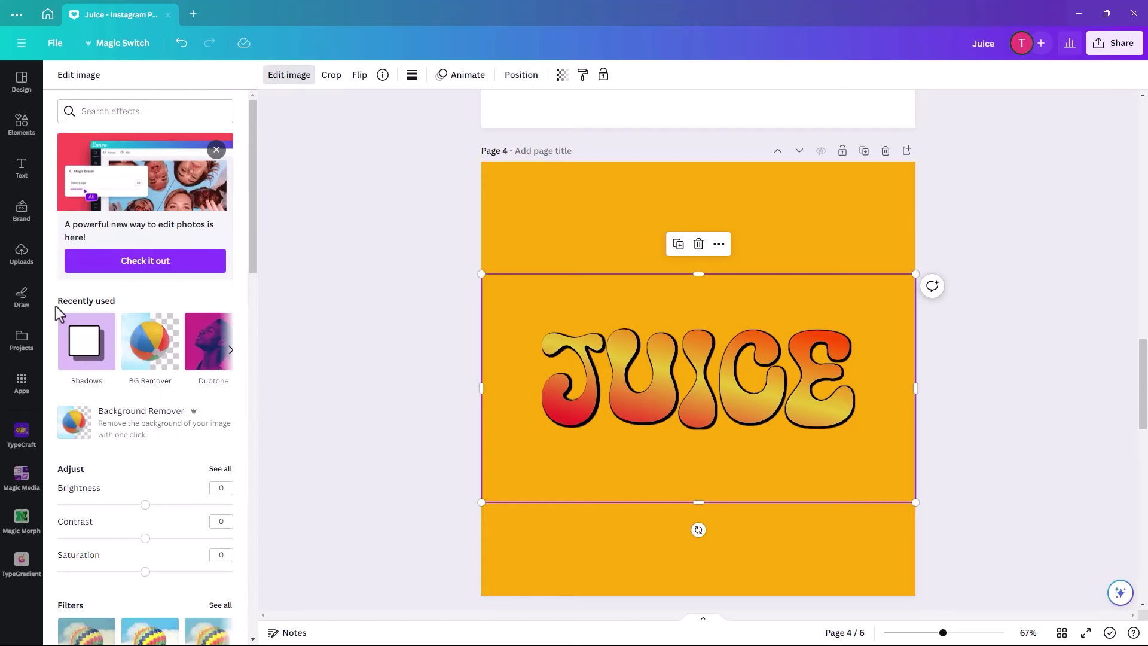
{"action": "left_click", "coordinate": [85, 342]}
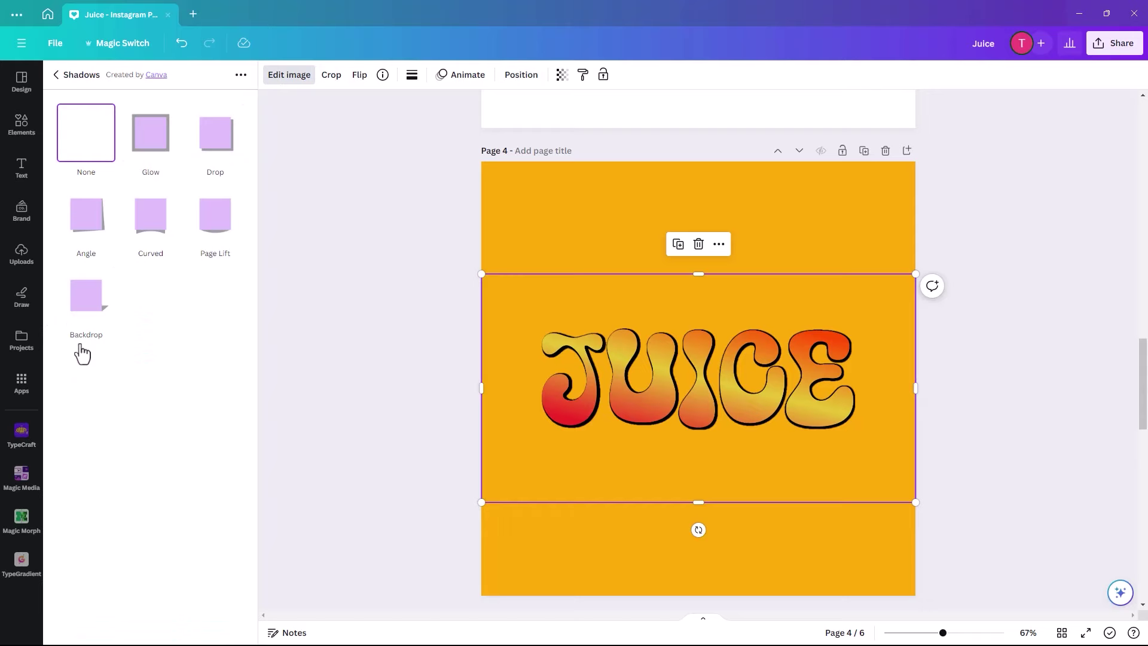
{"action": "left_click", "coordinate": [144, 146]}
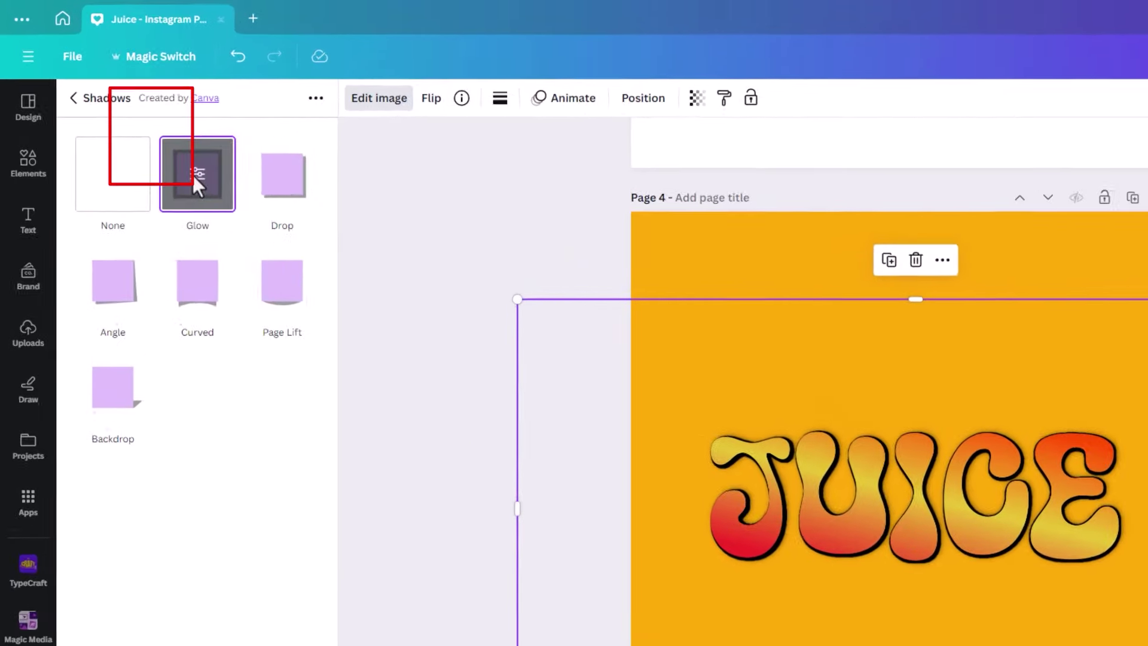
{"action": "left_click", "coordinate": [149, 133]}
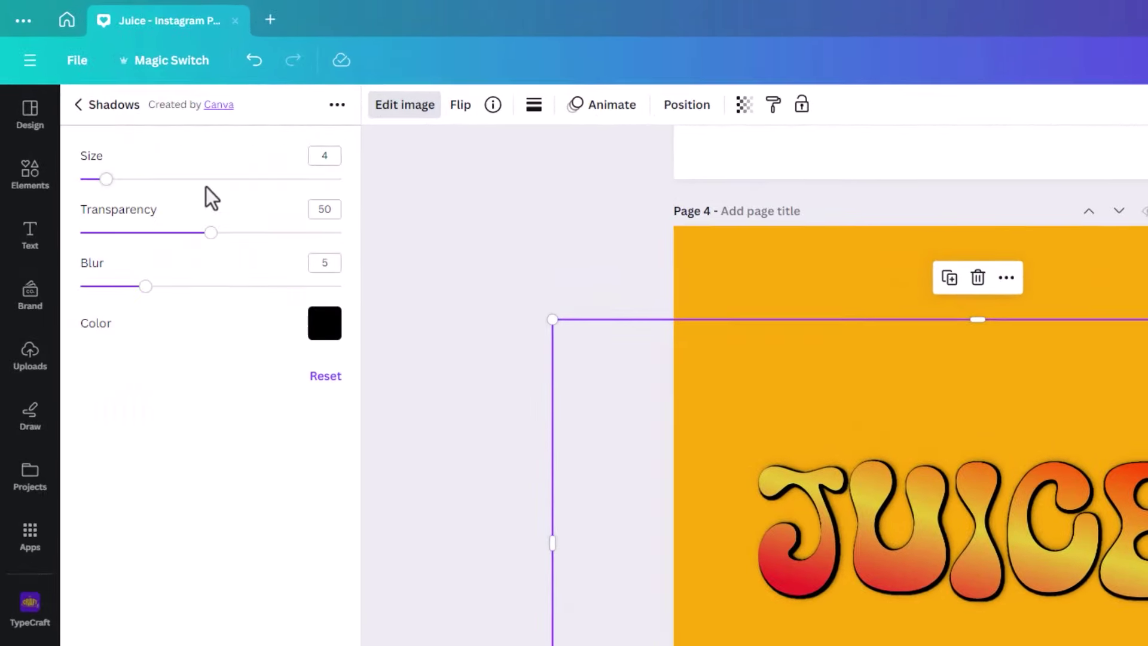
{"action": "left_click_drag", "start_coordinate": [103, 184], "coordinate": [159, 179]}
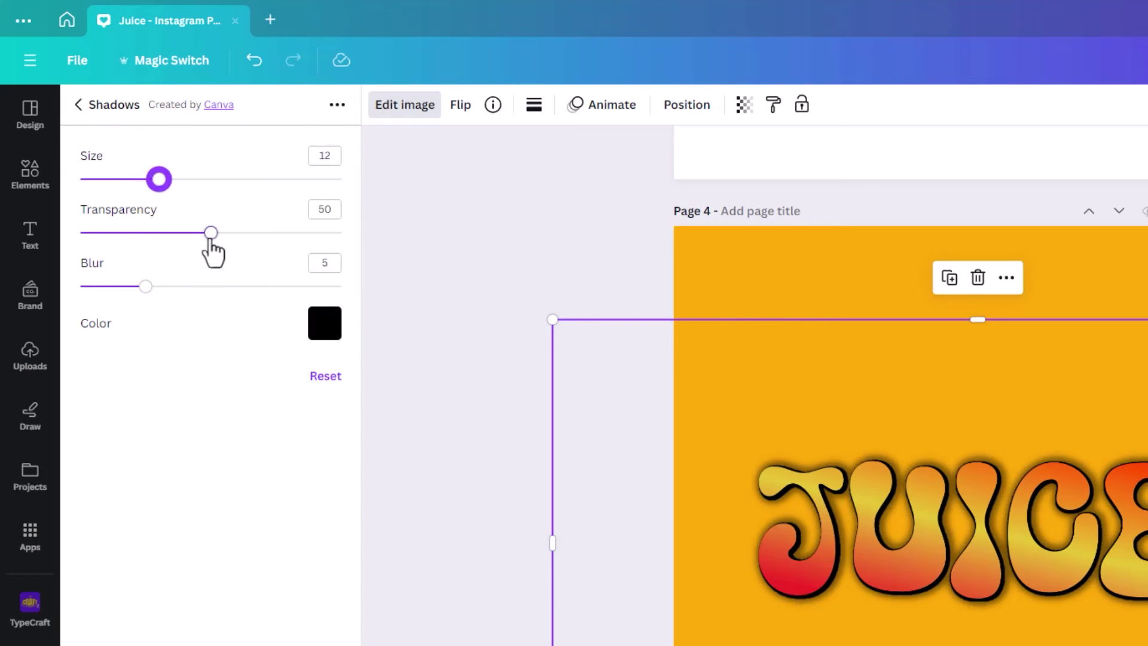
{"action": "left_click_drag", "start_coordinate": [211, 233], "coordinate": [378, 250]}
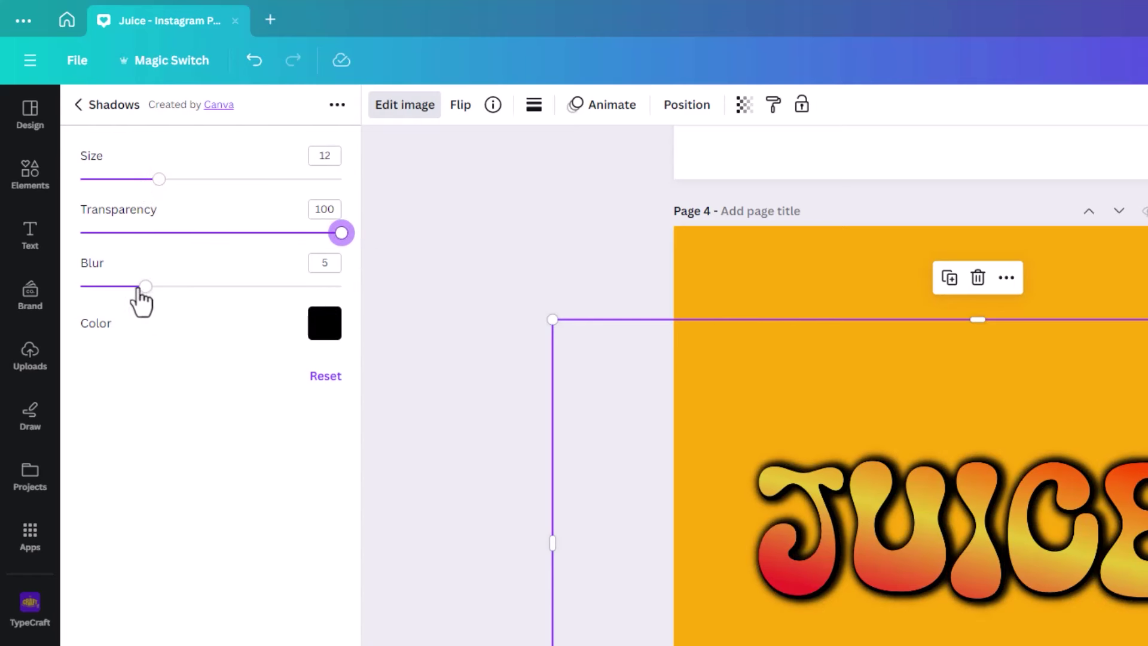
{"action": "left_click_drag", "start_coordinate": [145, 286], "coordinate": [21, 290]}
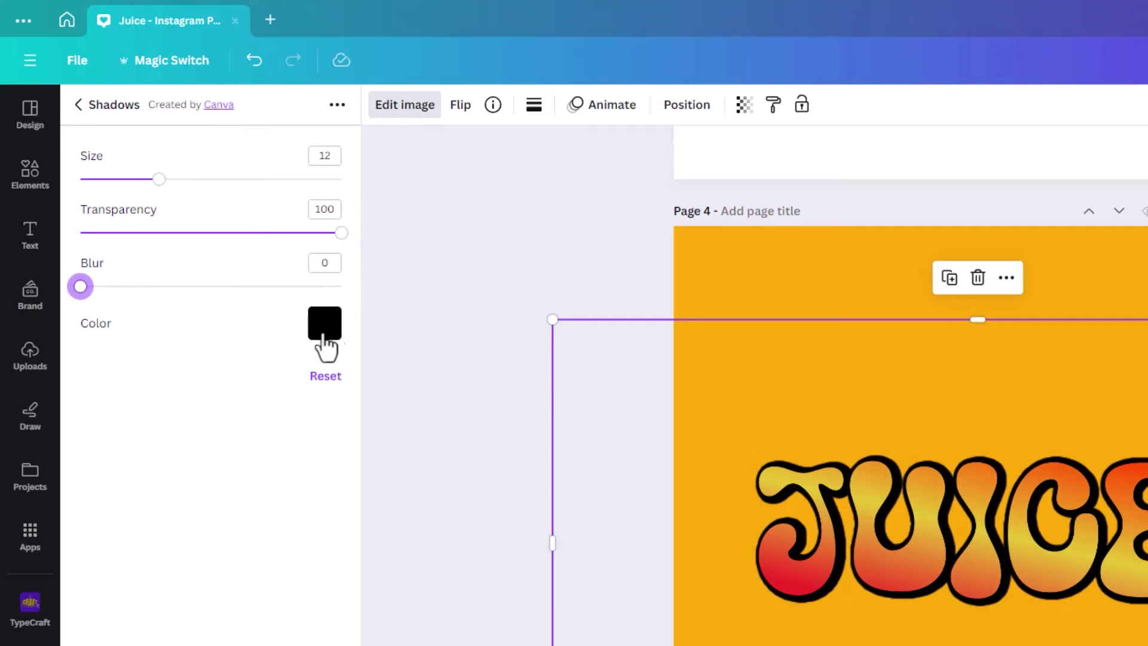
Set the glow color to white and its size to 16, and apply the shadow to the white Juice image
{"action": "left_click", "coordinate": [324, 326]}
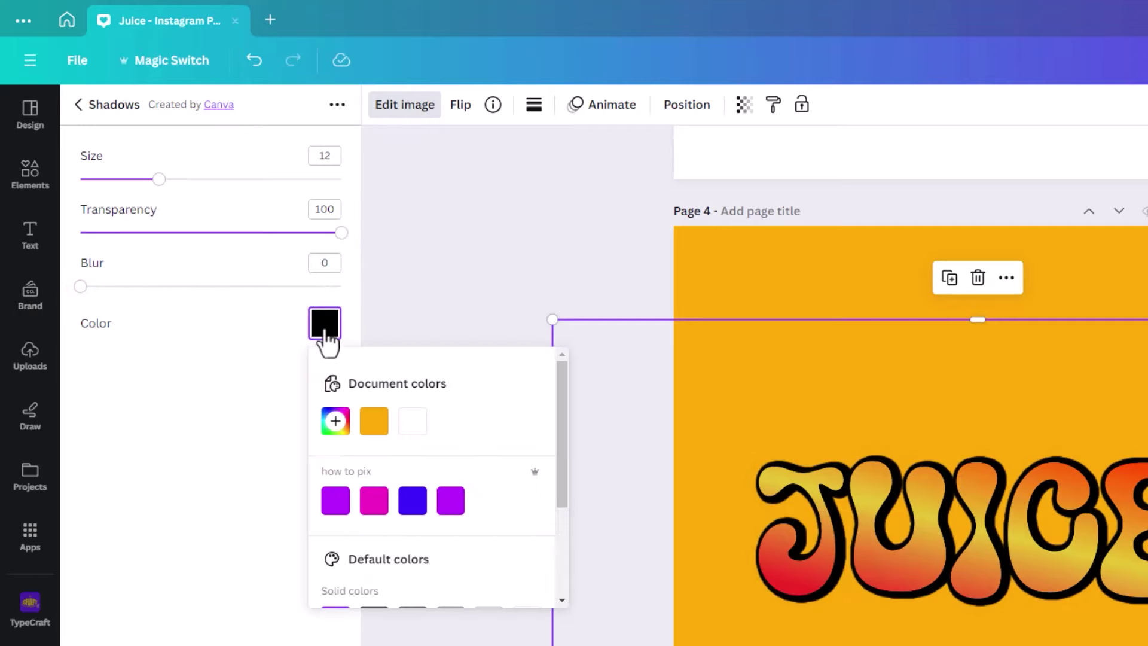
{"action": "left_click", "coordinate": [416, 426]}
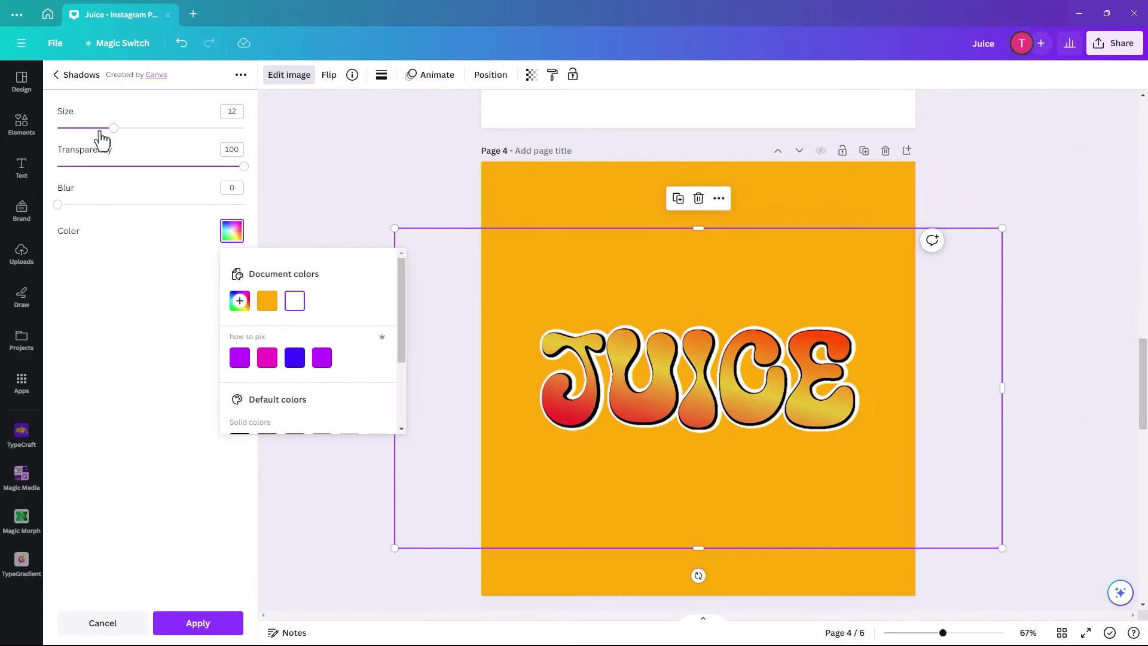
{"action": "left_click_drag", "start_coordinate": [113, 128], "coordinate": [132, 129]}
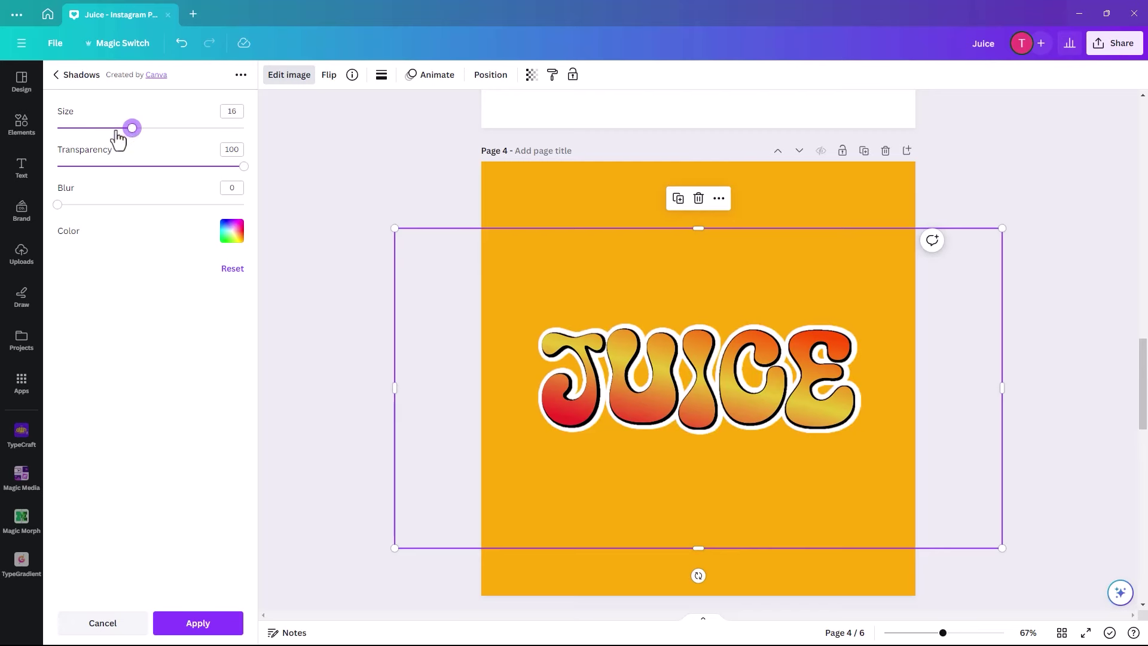
{"action": "left_click", "coordinate": [203, 625]}
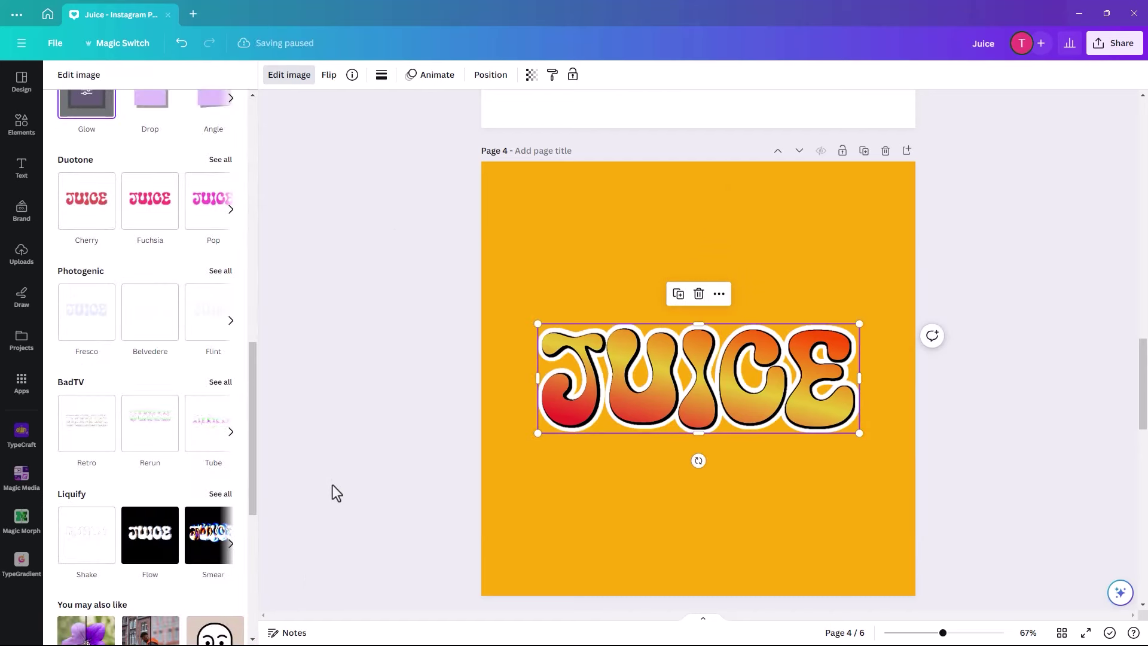
{"action": "left_click", "coordinate": [389, 451]}
Fill page 4 with the square red-orange bubbles photo from the orange bubbles results and place it beneath all the Juice layers
{"action": "left_click", "coordinate": [662, 291]}
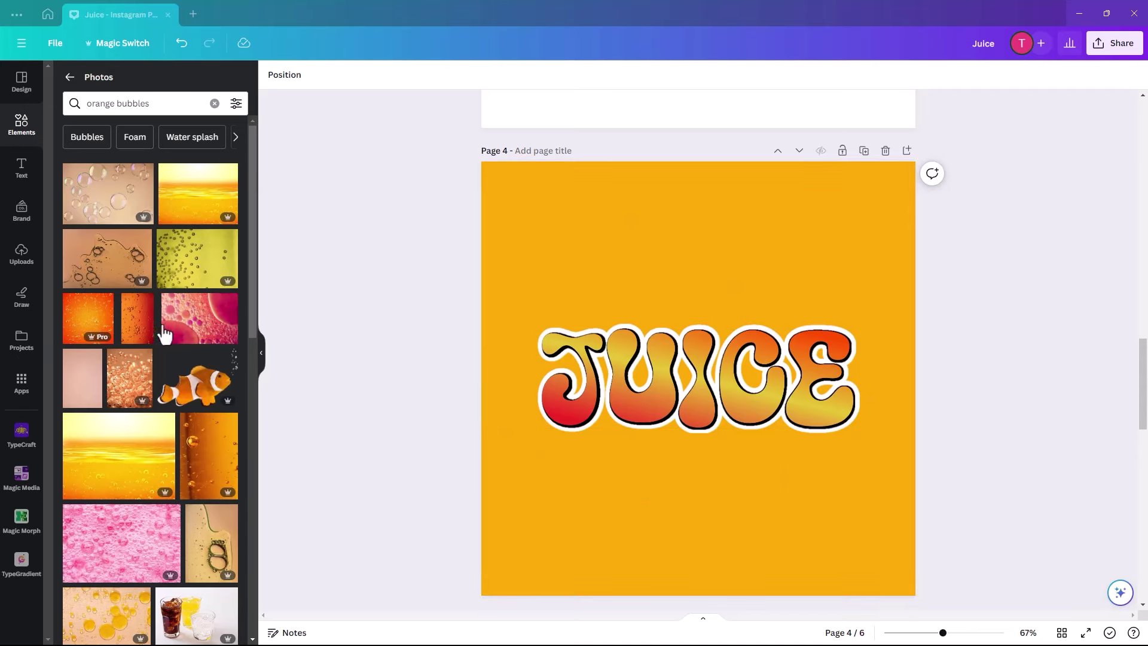
{"action": "left_click", "coordinate": [88, 326]}
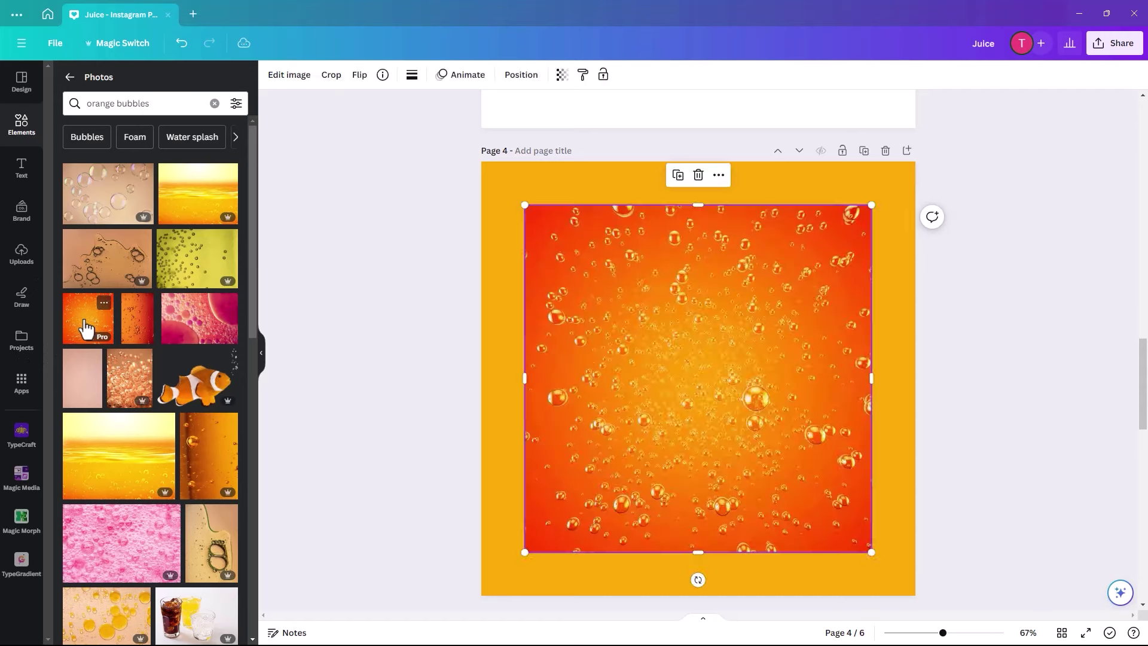
{"action": "left_click_drag", "start_coordinate": [874, 555], "coordinate": [915, 592]}
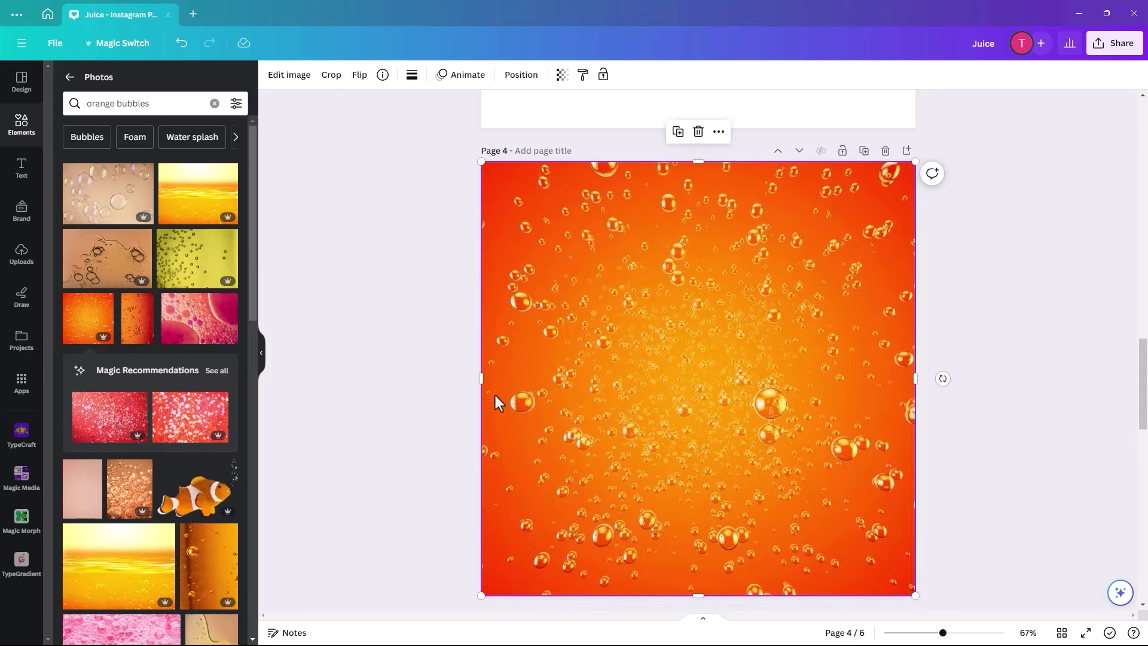
{"action": "left_click", "coordinate": [521, 74]}
{"action": "left_click_drag", "start_coordinate": [150, 153], "coordinate": [150, 290]}
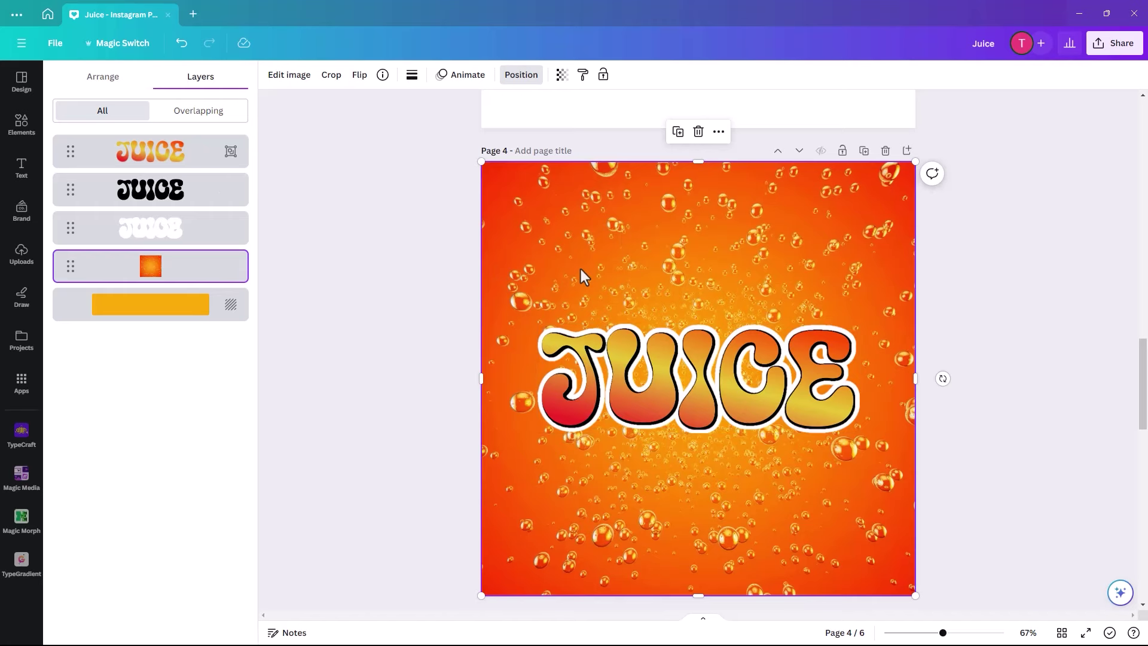
Go to blank page 3 and search the elements for bubbles, limiting the results to photos
{"action": "scroll", "coordinate": [580, 269], "scroll_direction": "up", "scroll_amount": 6}
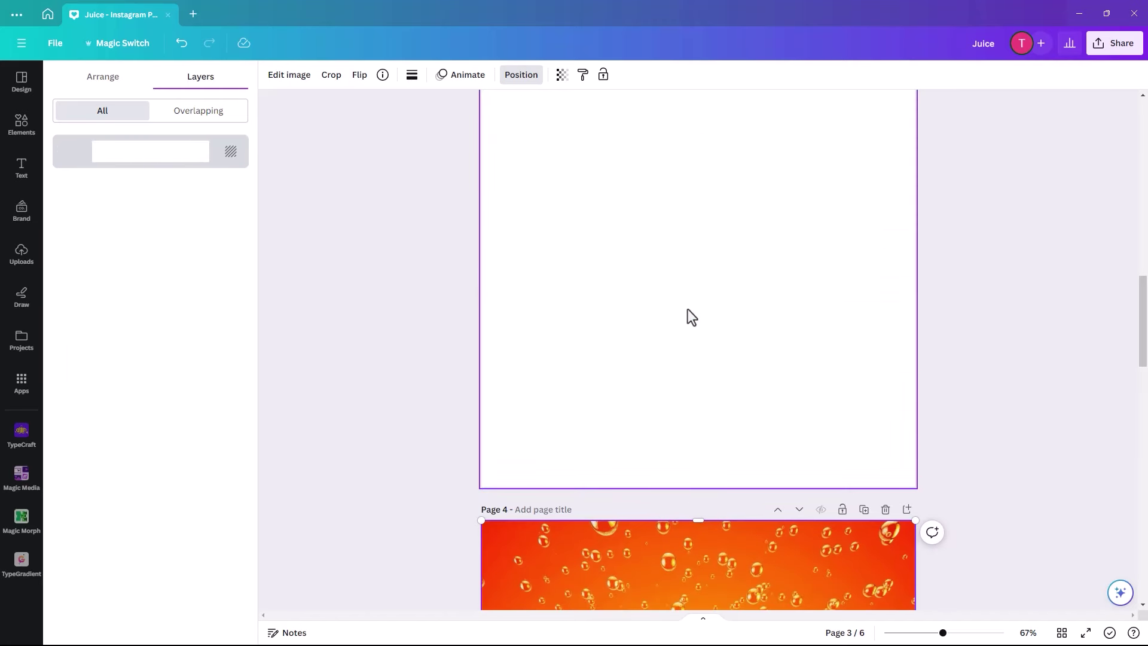
{"action": "left_click", "coordinate": [688, 309]}
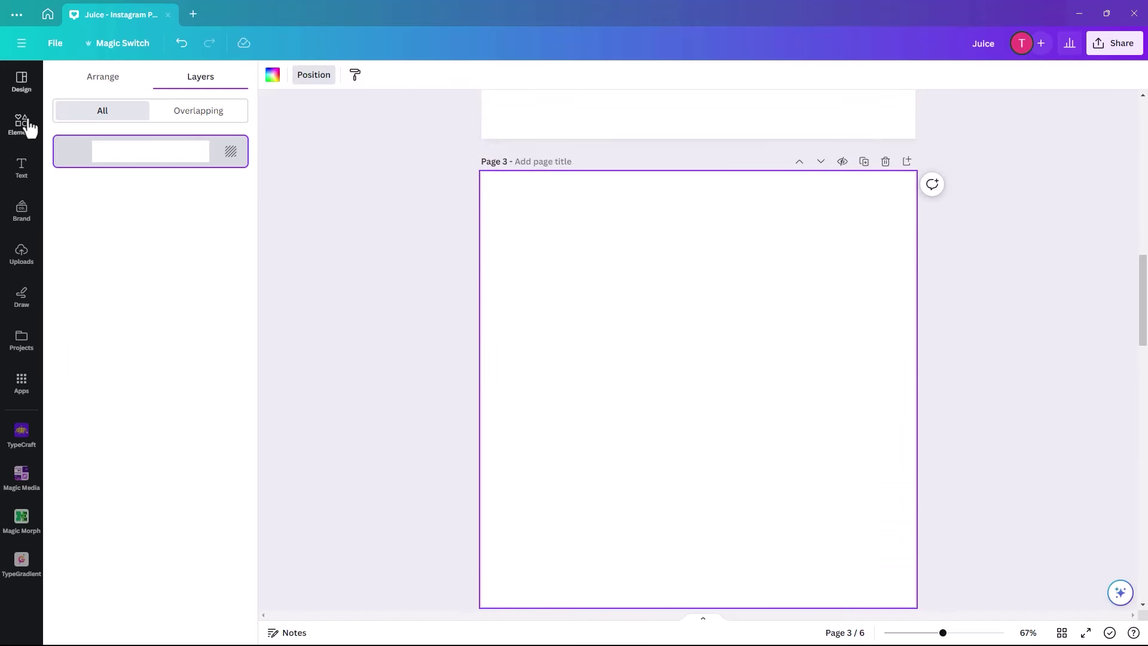
{"action": "left_click", "coordinate": [22, 124]}
{"action": "left_click", "coordinate": [94, 83]}
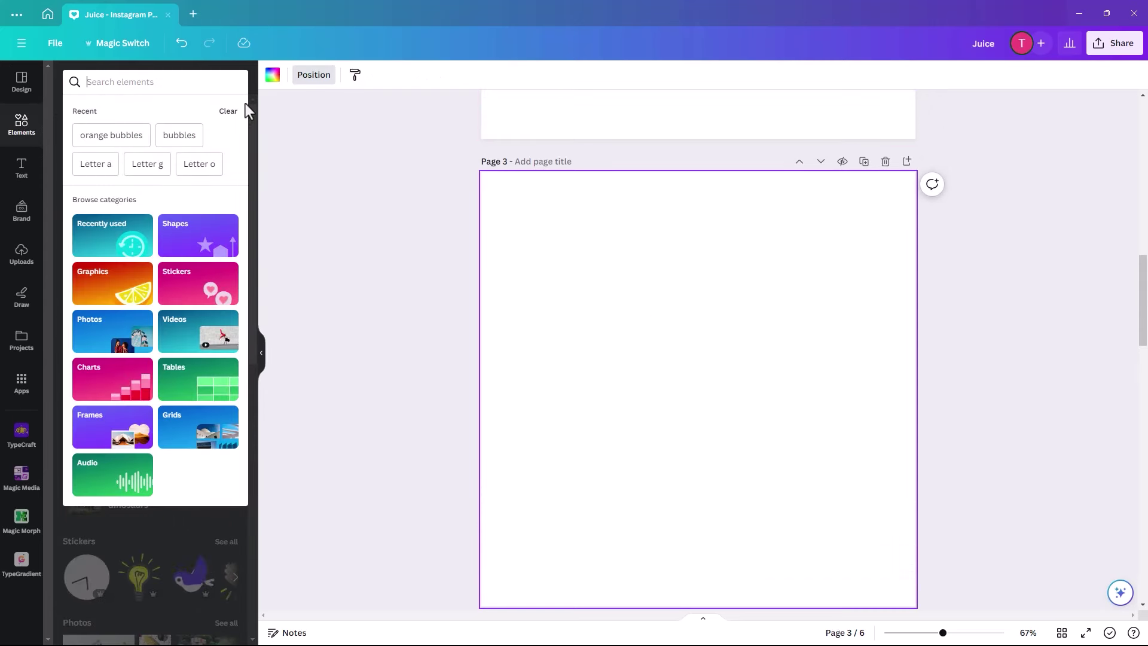
{"action": "type", "text": "bub"}
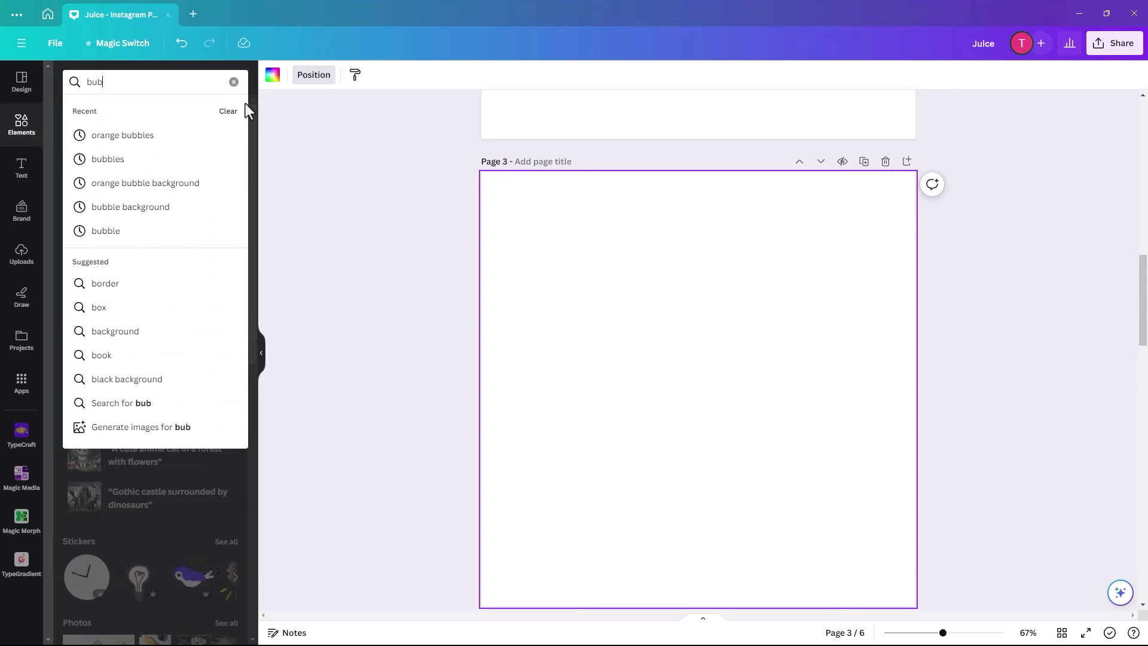
{"action": "type", "text": "bles"}
{"action": "key", "text": "Return"}
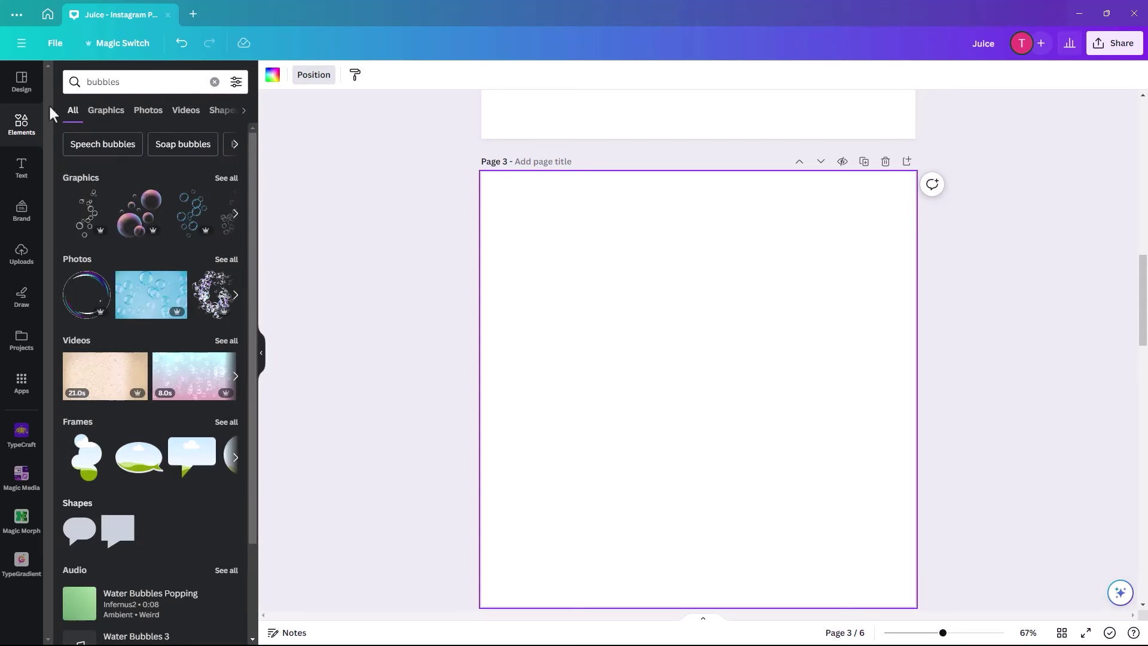
{"action": "left_click", "coordinate": [149, 113]}
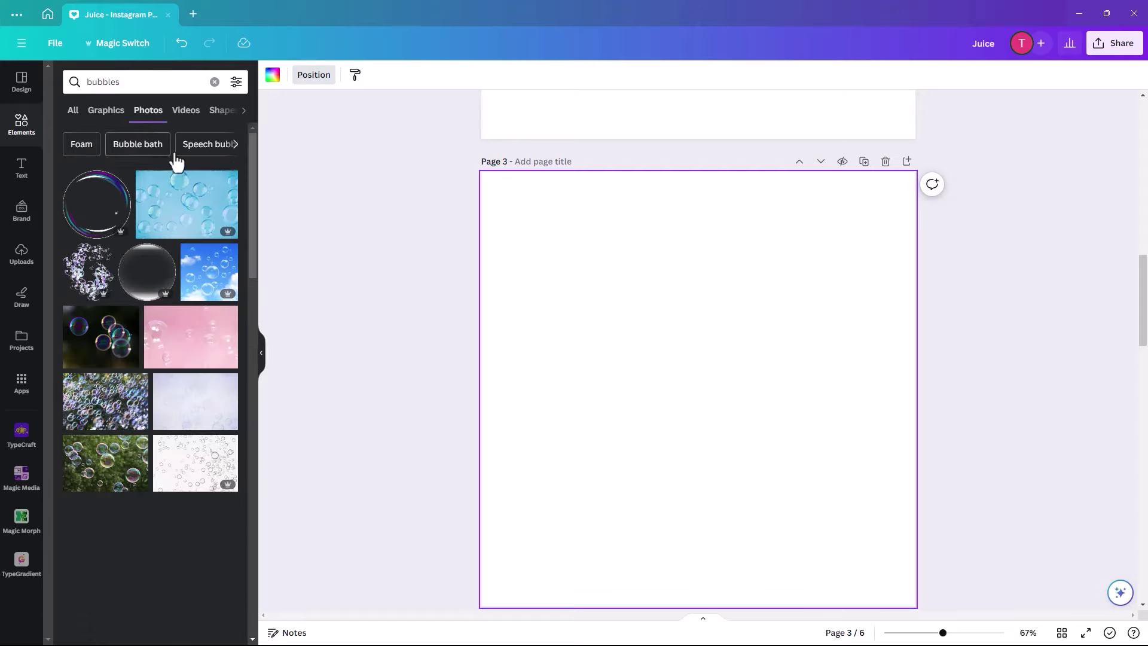
{"action": "scroll", "coordinate": [131, 457], "scroll_direction": "down", "scroll_amount": 5}
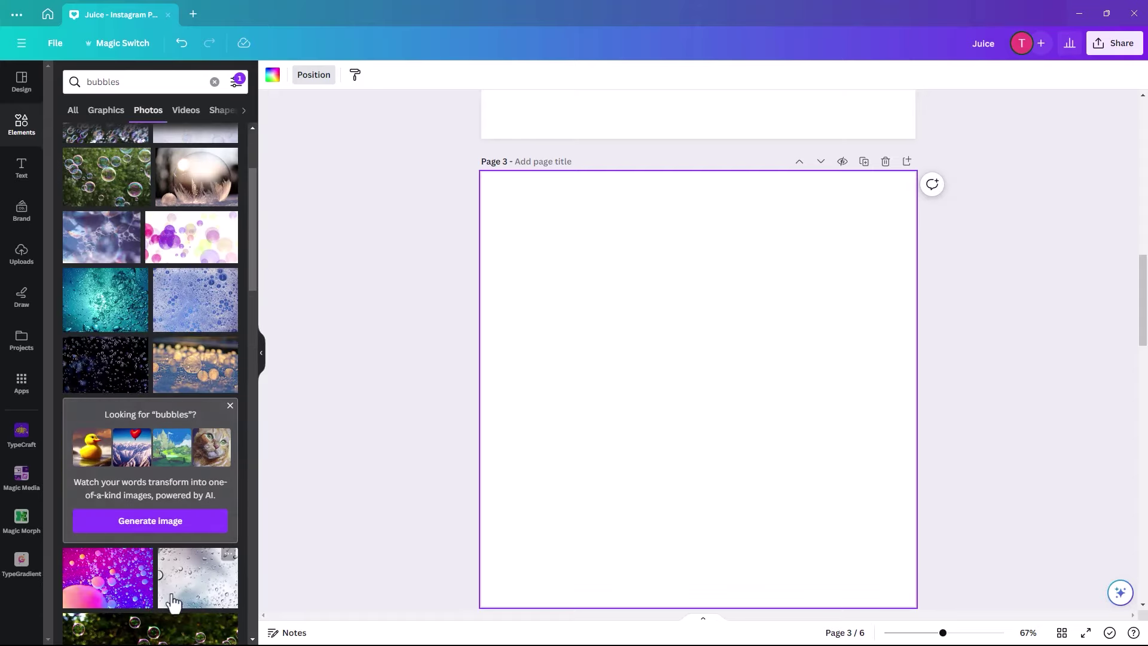
Add the gray water-droplets photo to page 3, align it to the page's upper-left corner and enlarge it to cover the whole page
{"action": "left_click", "coordinate": [212, 589]}
{"action": "left_click_drag", "start_coordinate": [592, 465], "coordinate": [549, 379]}
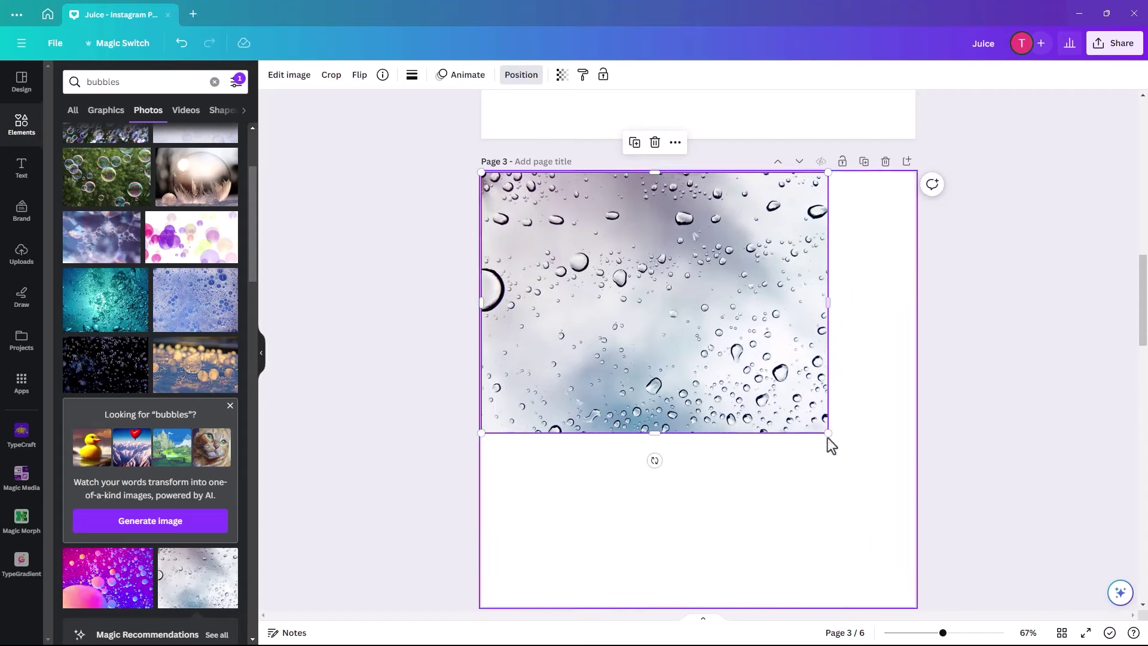
{"action": "left_click_drag", "start_coordinate": [828, 434], "coordinate": [1022, 644]}
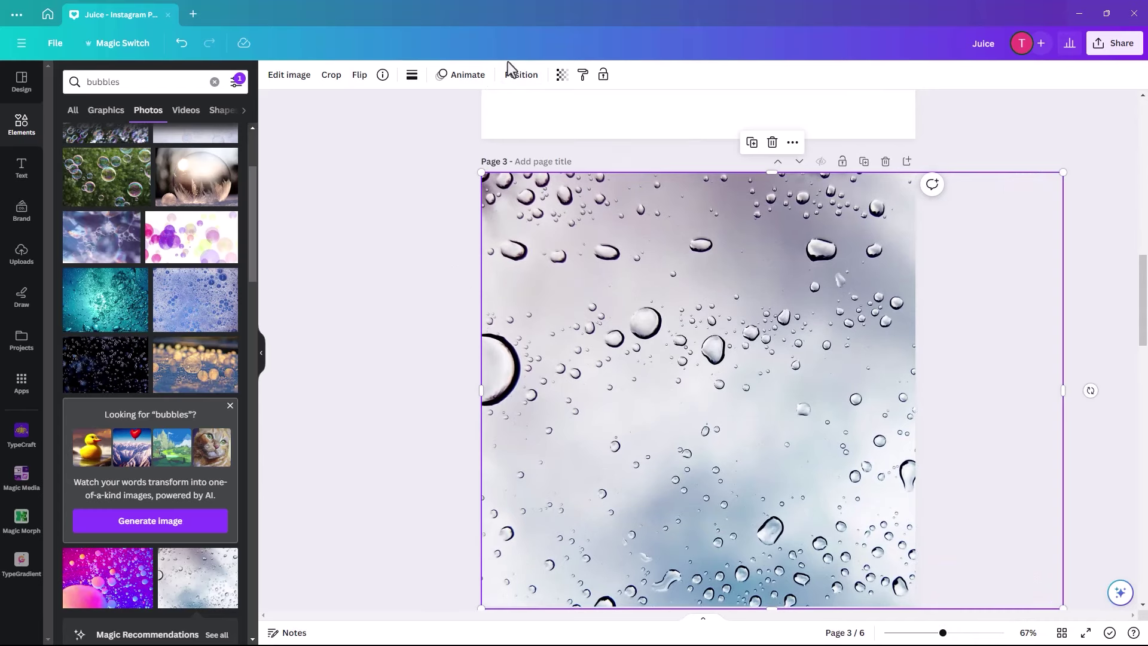
Set page 3's background to the orange document color beneath the water-droplets photo, keeping the photo covering the page
{"action": "left_click_drag", "start_coordinate": [569, 254], "coordinate": [663, 360]}
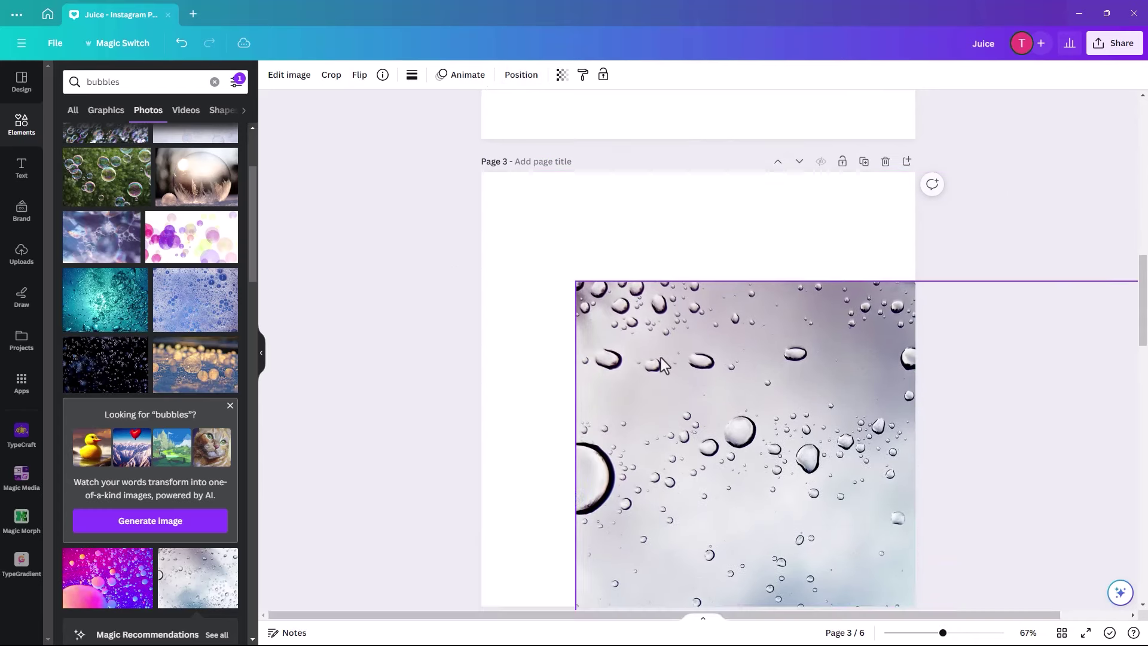
{"action": "left_click", "coordinate": [491, 214]}
{"action": "left_click", "coordinate": [273, 75]}
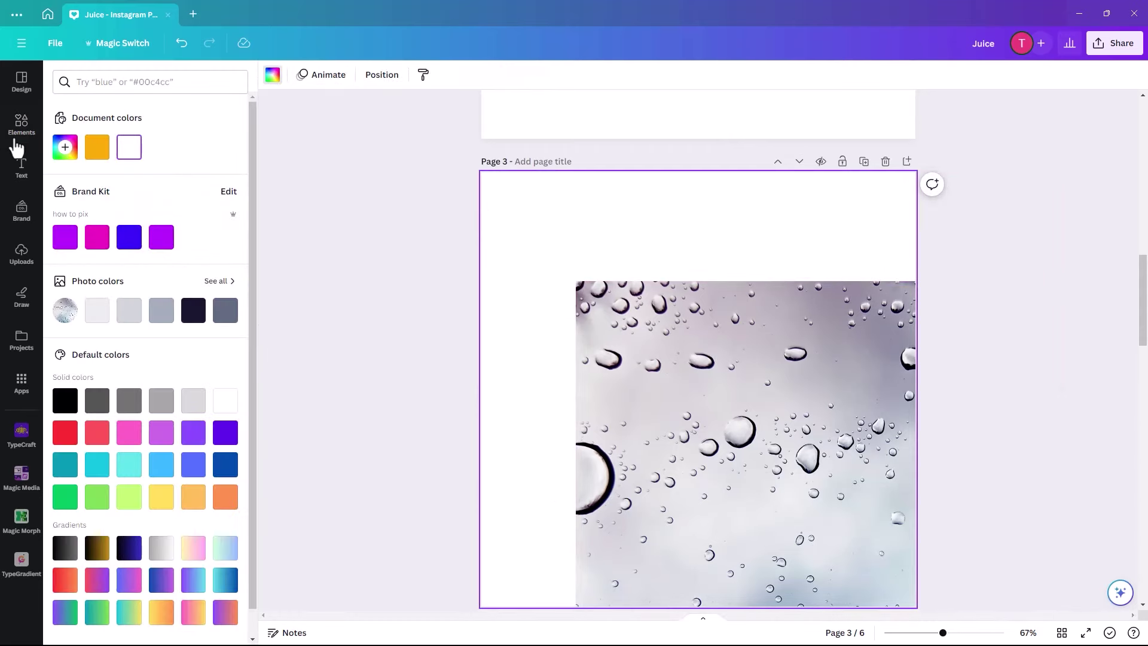
{"action": "left_click", "coordinate": [97, 147]}
{"action": "left_click_drag", "start_coordinate": [719, 463], "coordinate": [624, 356]}
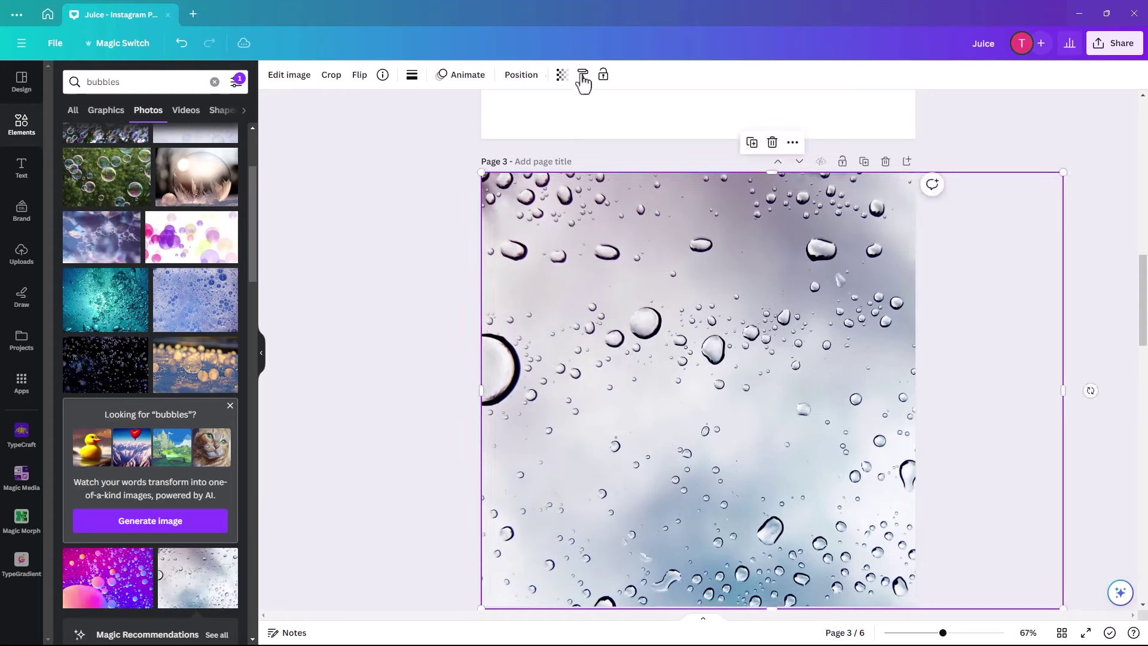
Set the water-droplets photo's transparency to 19 so the orange background shows through
{"action": "left_click", "coordinate": [561, 75]}
{"action": "left_click_drag", "start_coordinate": [562, 123], "coordinate": [470, 135]}
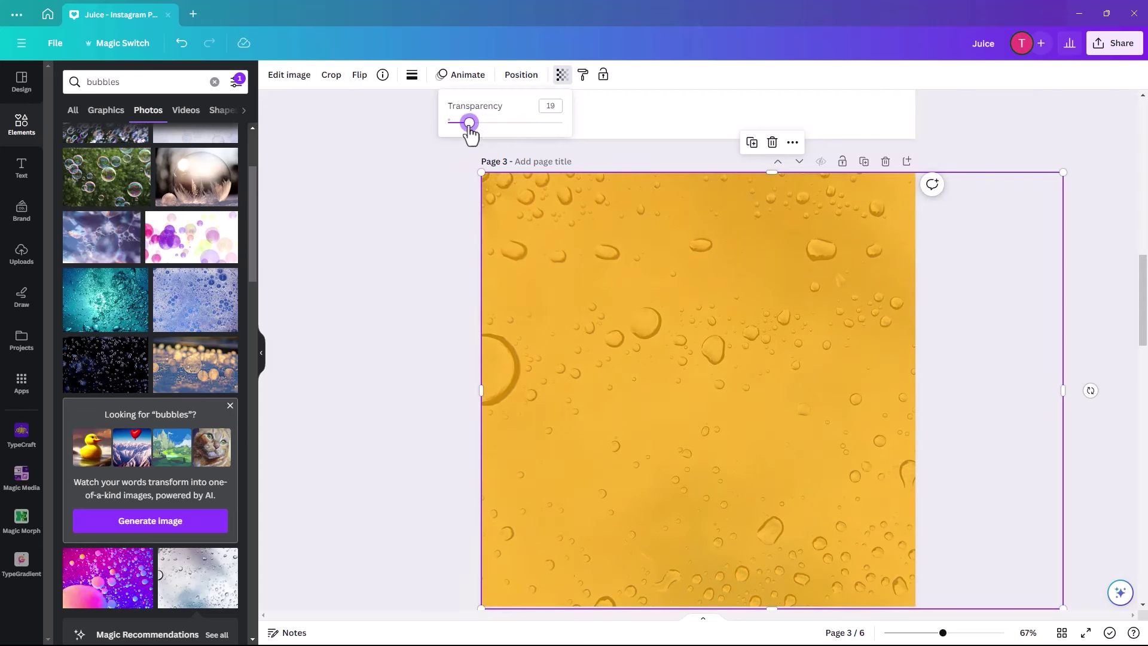
{"action": "left_click", "coordinate": [528, 364]}
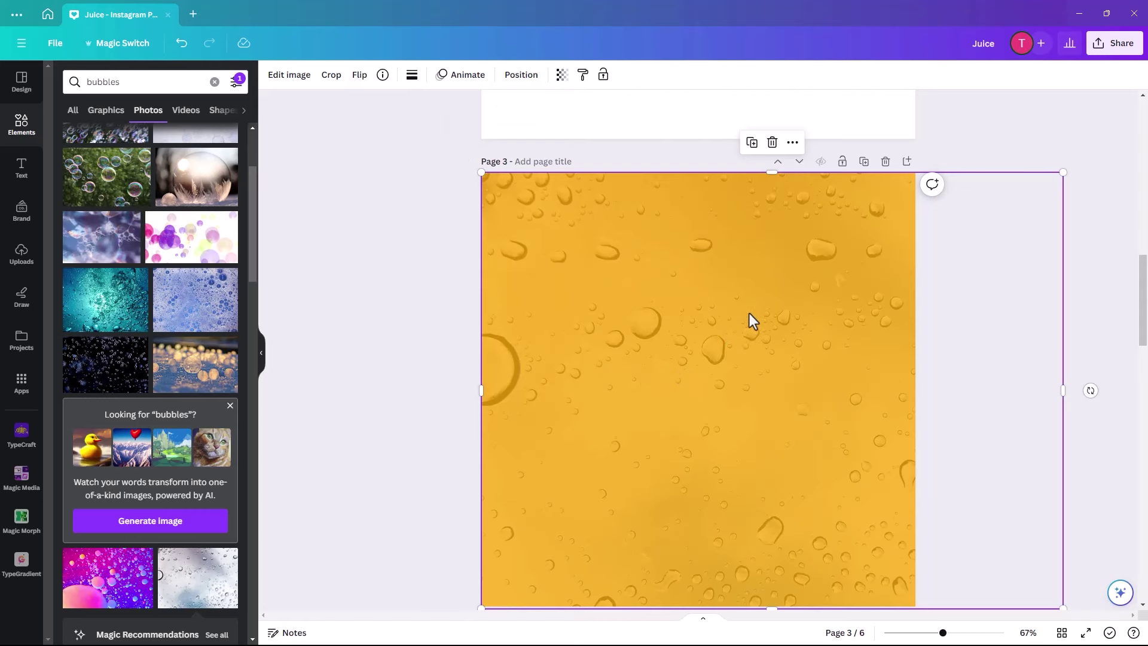
Delete the water-droplets photo from page 3 and return to the Juice design on page 4
{"action": "key", "text": "Delete"}
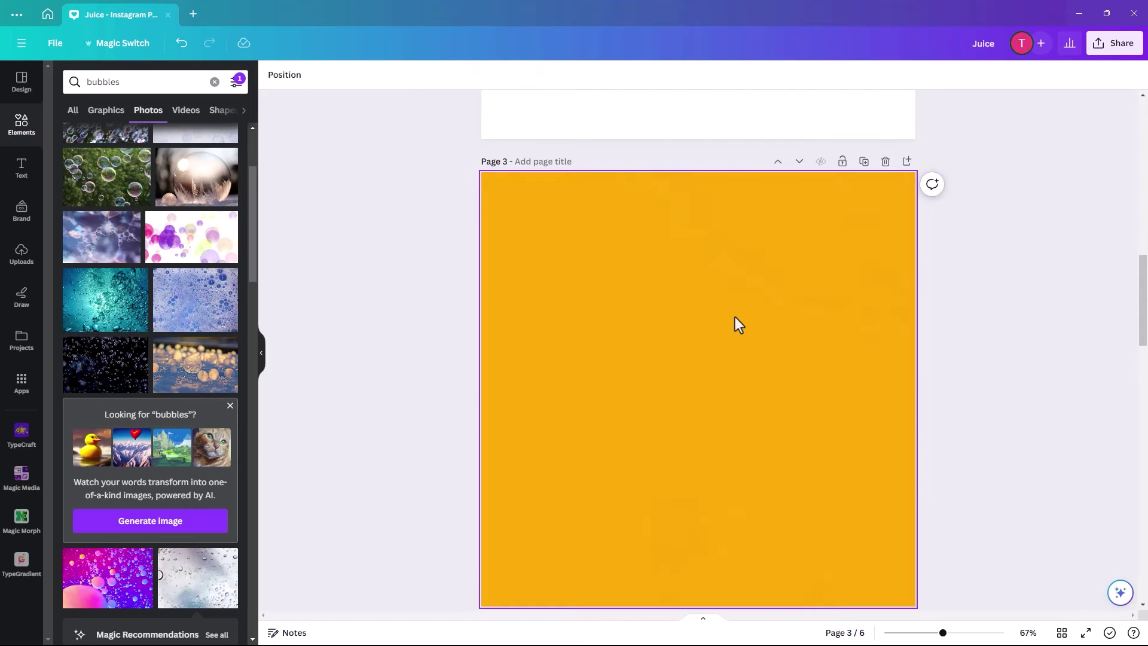
{"action": "scroll", "coordinate": [758, 306], "scroll_direction": "down", "scroll_amount": 8}
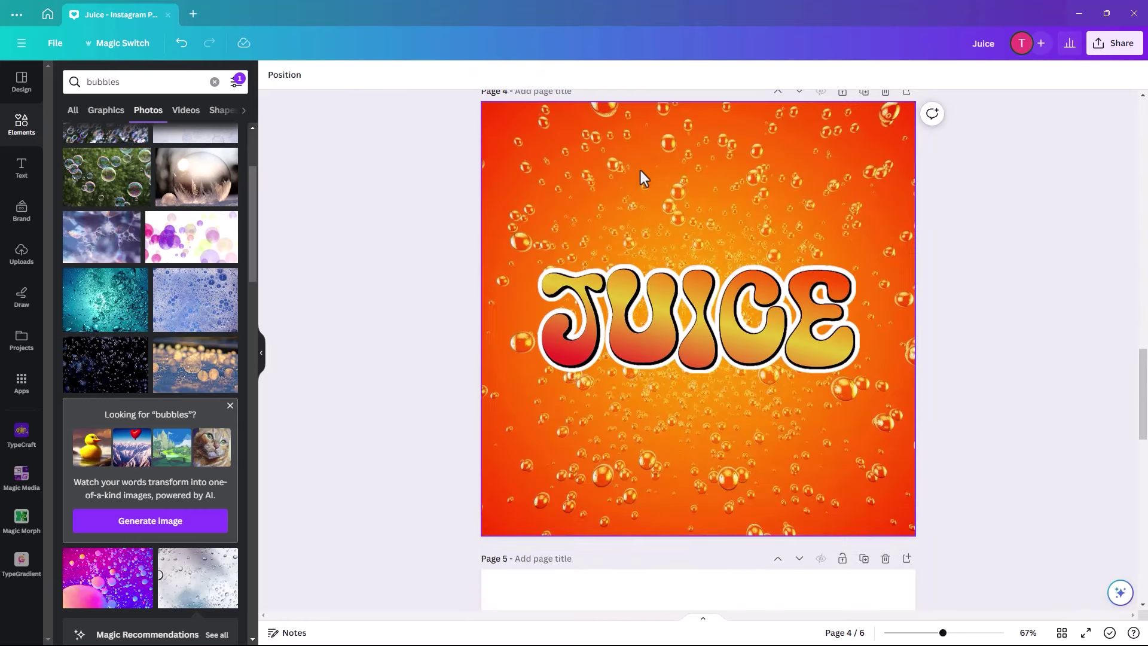
{"action": "scroll", "coordinate": [988, 239], "scroll_direction": "up", "scroll_amount": 3}
{"action": "scroll", "coordinate": [989, 239], "scroll_direction": "down", "scroll_amount": 2}
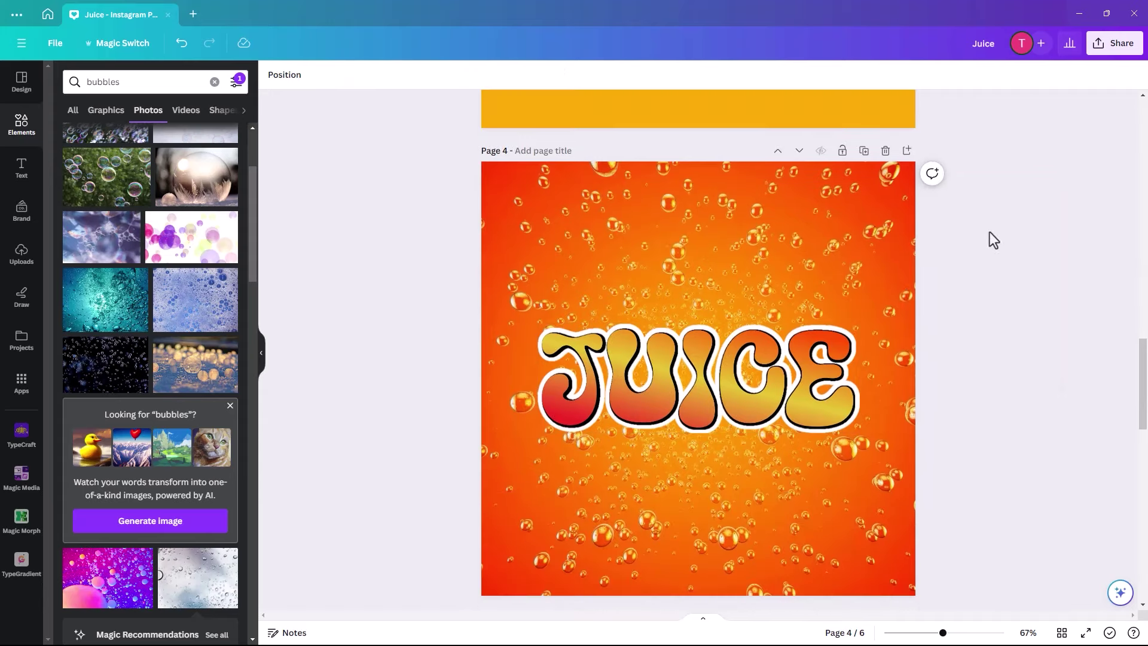
Clear the elements search and search the Frames category for bubbles
{"action": "left_click", "coordinate": [214, 81]}
{"action": "left_click", "coordinate": [108, 81]}
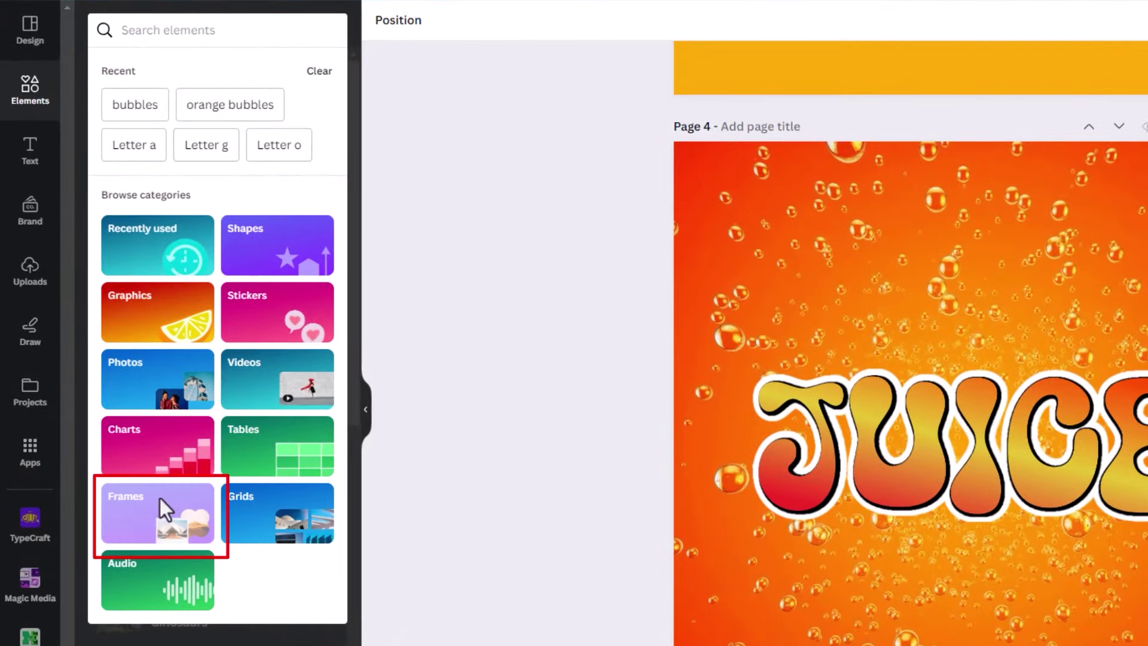
{"action": "left_click", "coordinate": [164, 526]}
{"action": "left_click", "coordinate": [132, 60]}
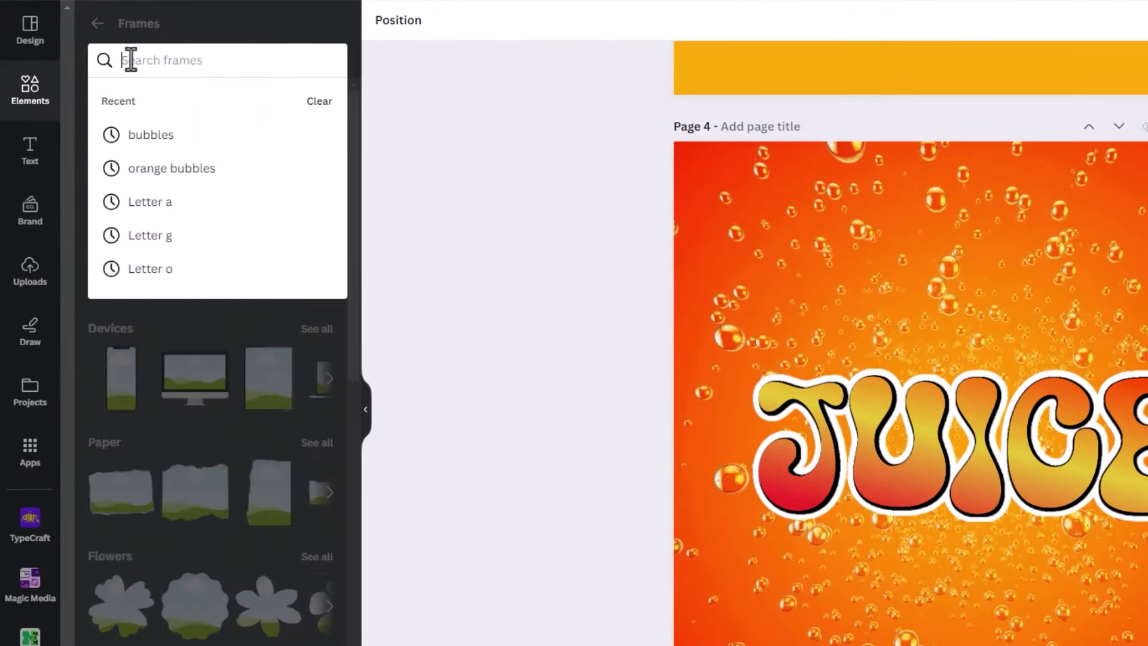
{"action": "left_click", "coordinate": [156, 135]}
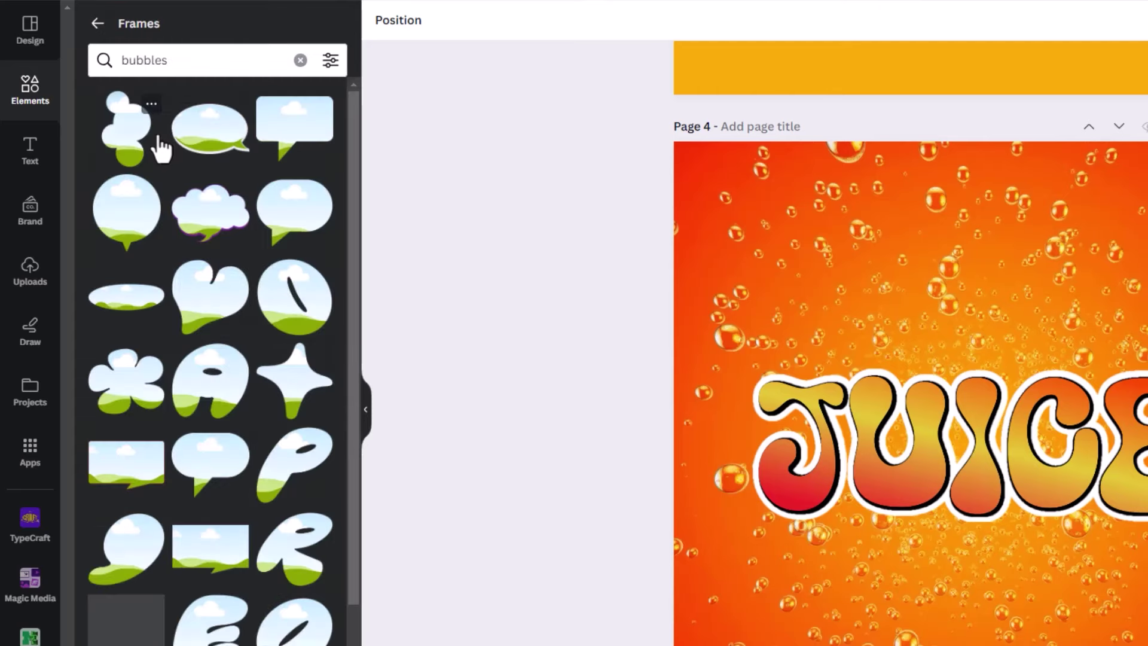
{"action": "scroll", "coordinate": [170, 186], "scroll_direction": "down", "scroll_amount": 2}
{"action": "scroll", "coordinate": [143, 187], "scroll_direction": "up", "scroll_amount": 2}
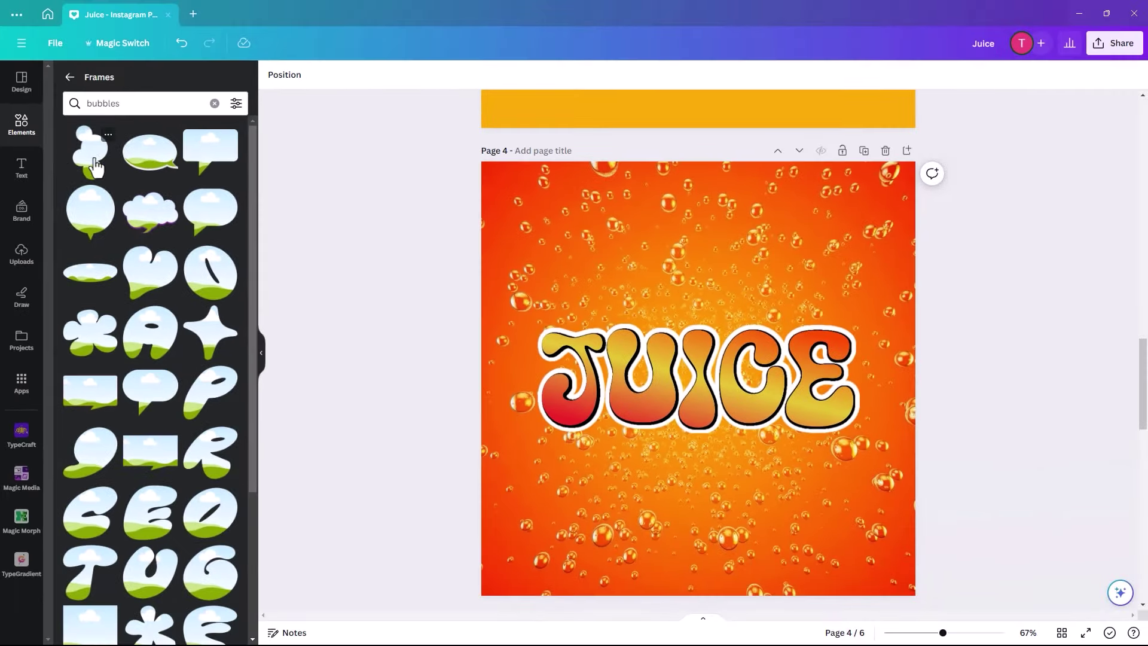
Add the four-circle bubble cluster frame to page 4, color it white, and tilt and shrink it over the upper part of the E
{"action": "left_click", "coordinate": [95, 167]}
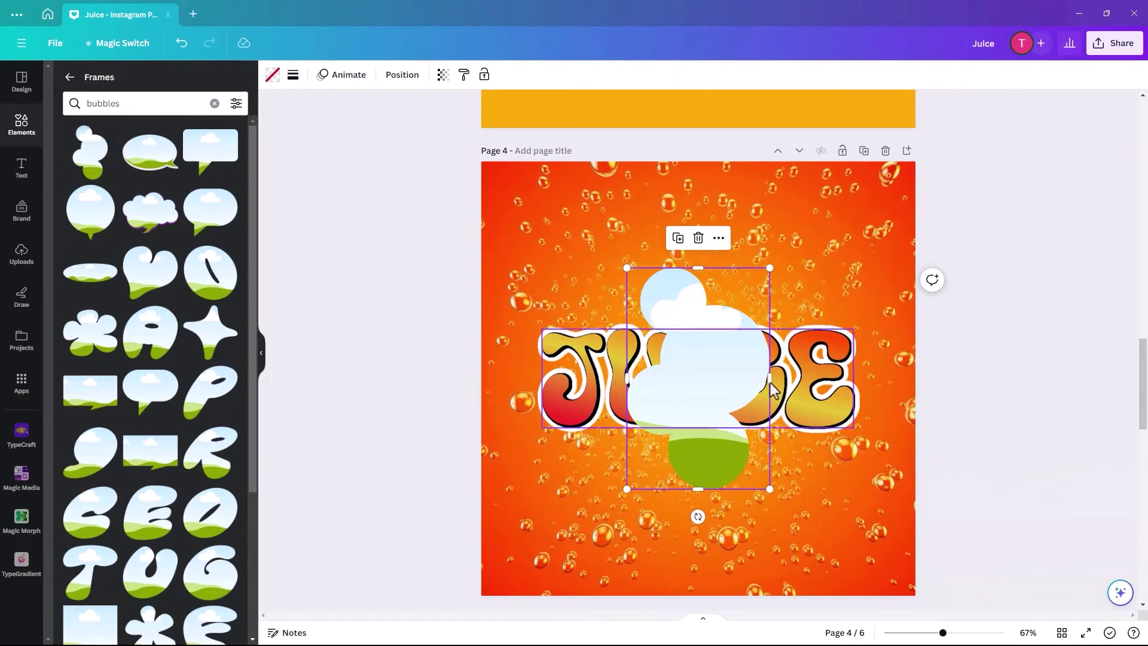
{"action": "left_click_drag", "start_coordinate": [730, 384], "coordinate": [866, 315]}
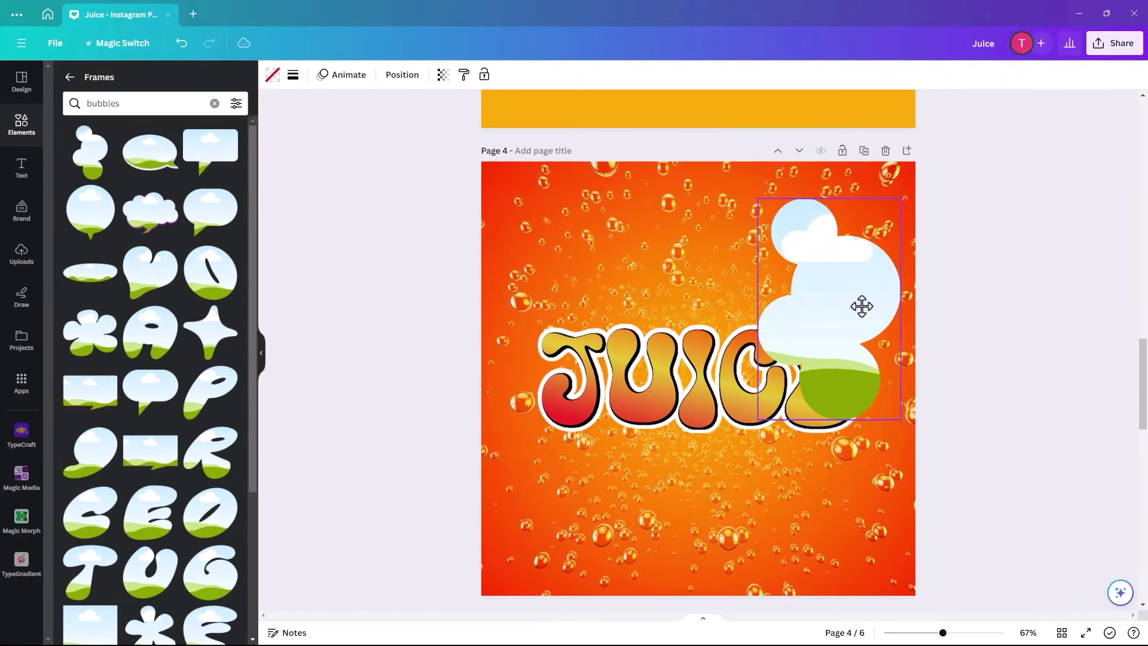
{"action": "left_click_drag", "start_coordinate": [828, 447], "coordinate": [908, 422]}
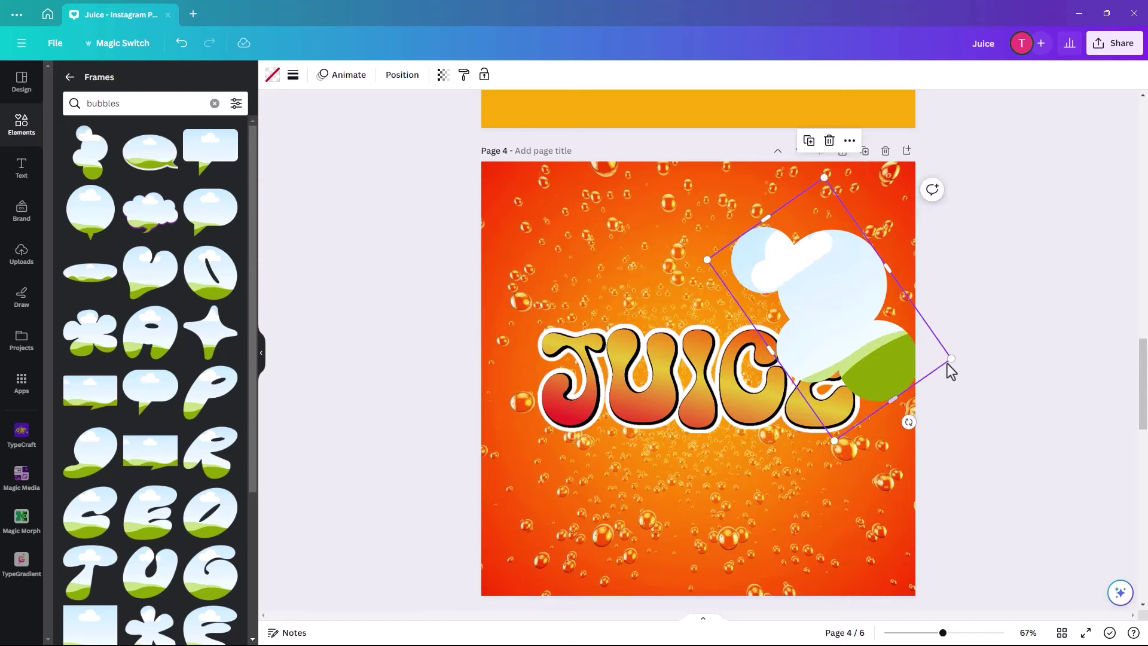
{"action": "left_click_drag", "start_coordinate": [924, 348], "coordinate": [855, 347]}
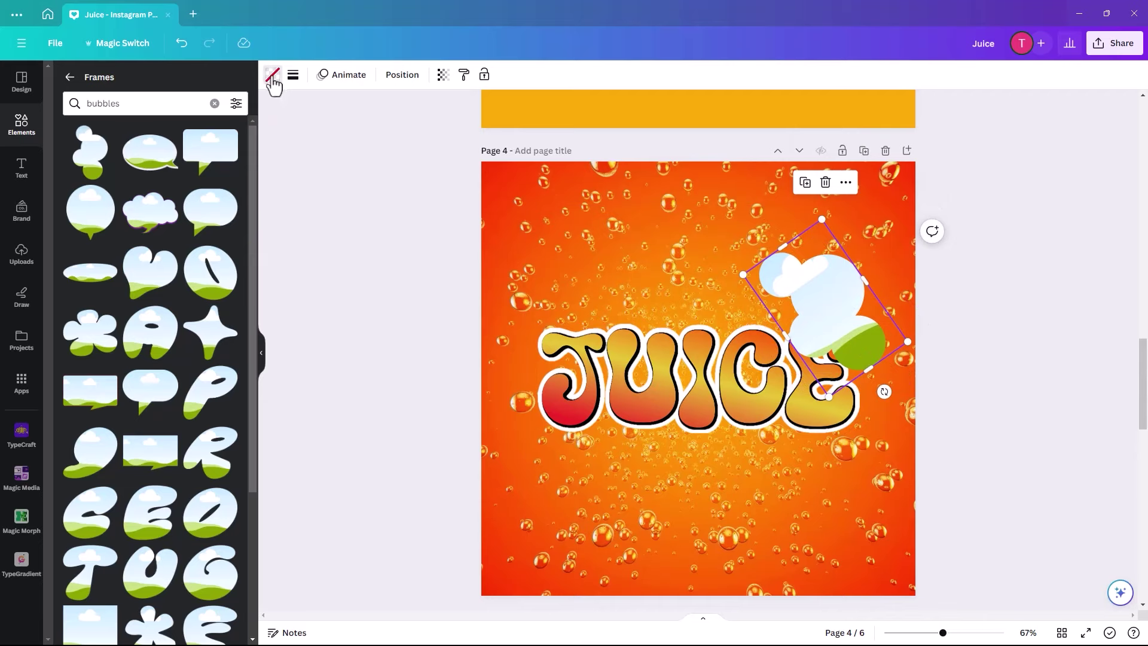
{"action": "left_click", "coordinate": [161, 149]}
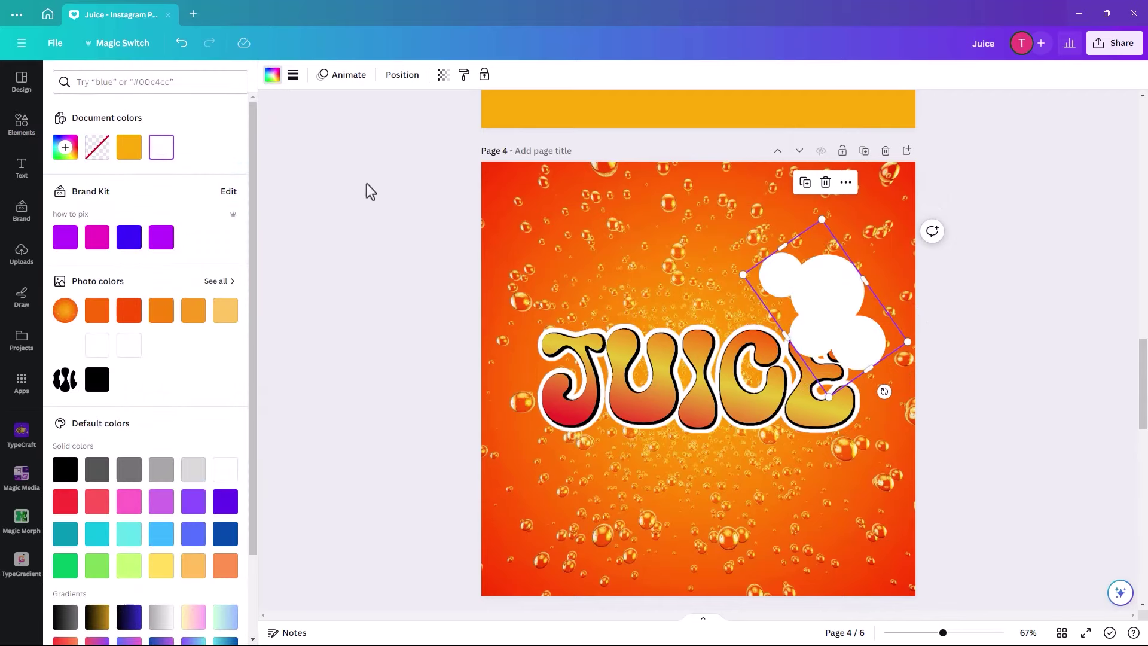
{"action": "mouse_move", "coordinate": [835, 317]}
{"action": "left_mouse_down"}
{"action": "mouse_move", "coordinate": [832, 297]}
{"action": "mouse_move", "coordinate": [825, 303]}
{"action": "left_mouse_up"}
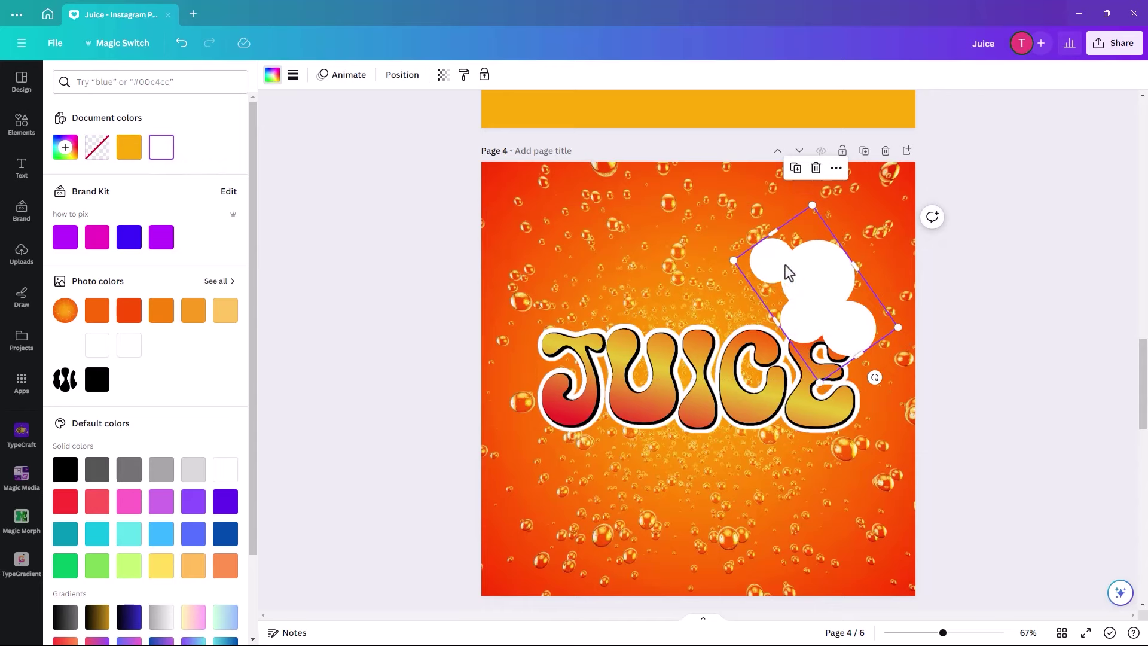
Duplicate the white bubble cluster, place the copy over the lower part of the J and rotate it more upright
{"action": "left_click", "coordinate": [796, 168]}
{"action": "left_click_drag", "start_coordinate": [824, 320], "coordinate": [555, 469]}
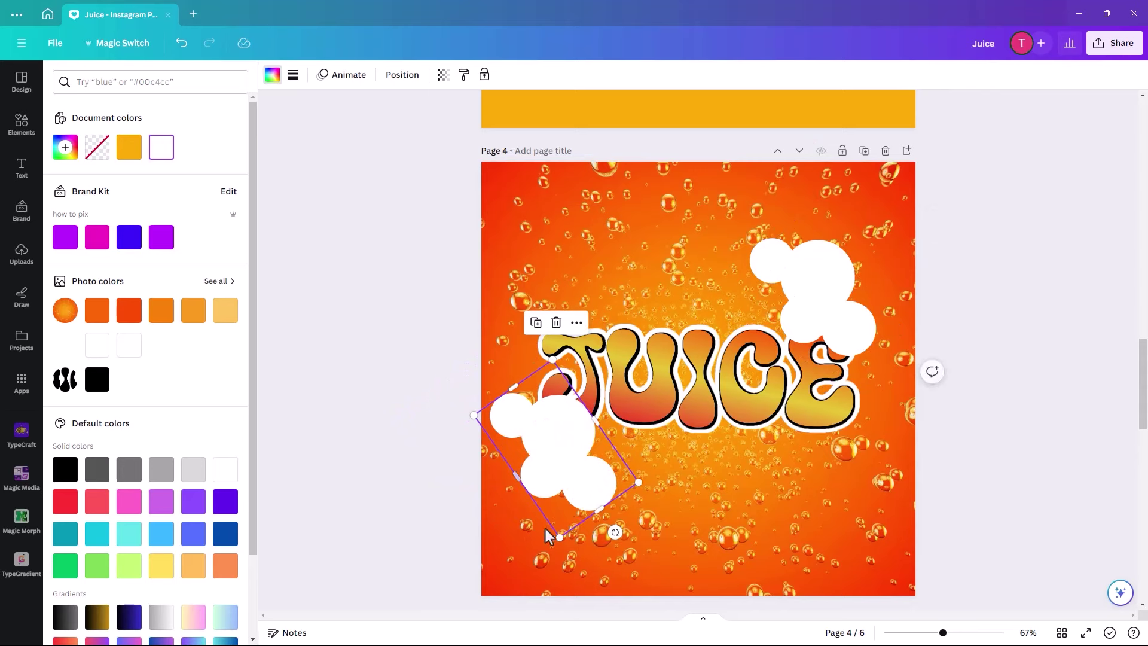
{"action": "left_click_drag", "start_coordinate": [611, 534], "coordinate": [579, 541]}
{"action": "left_click_drag", "start_coordinate": [561, 481], "coordinate": [551, 461]}
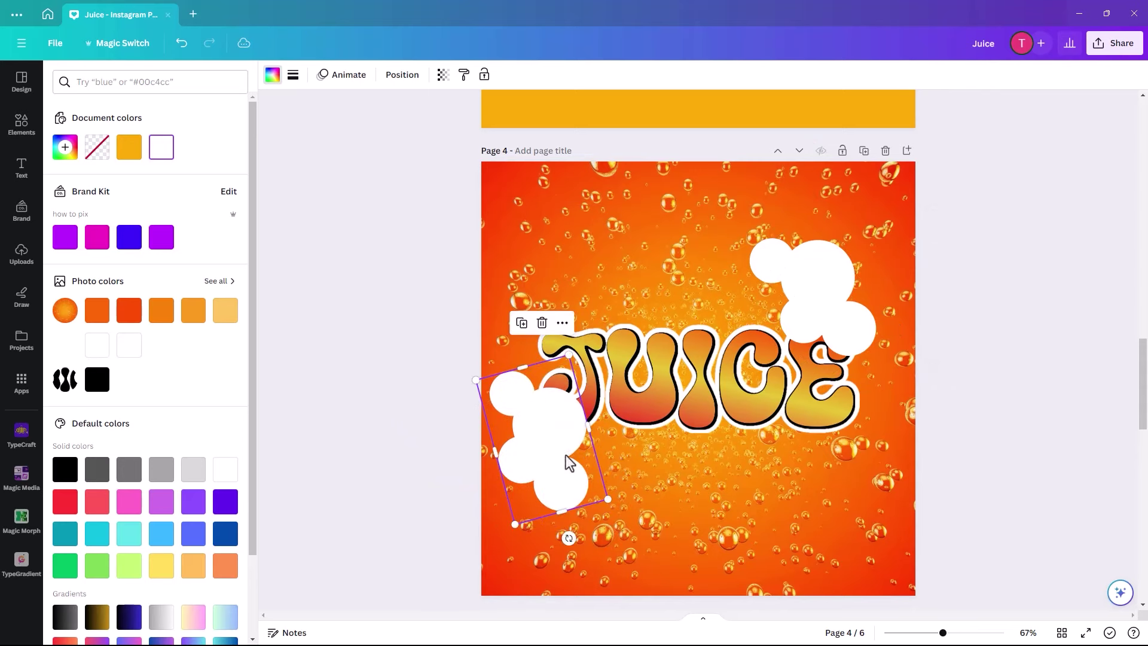
Duplicate the bubble cluster by the E, shrink the copy and place it at the lower edge of the C
{"action": "left_click", "coordinate": [789, 304]}
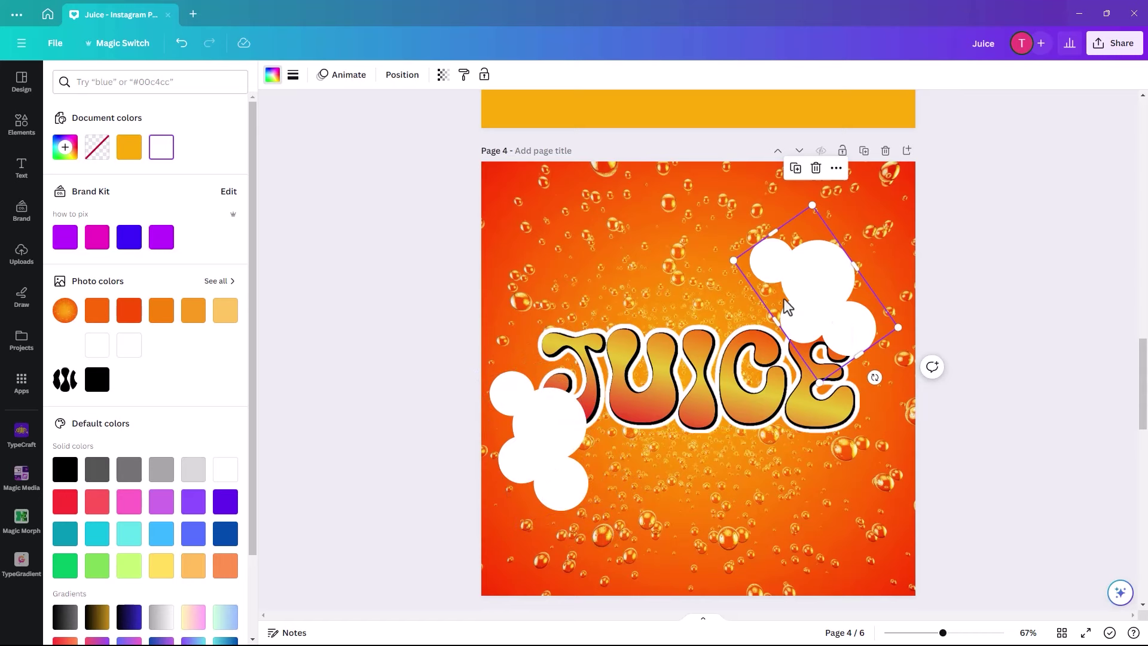
{"action": "left_click", "coordinate": [795, 169]}
{"action": "left_click_drag", "start_coordinate": [810, 305], "coordinate": [752, 471]}
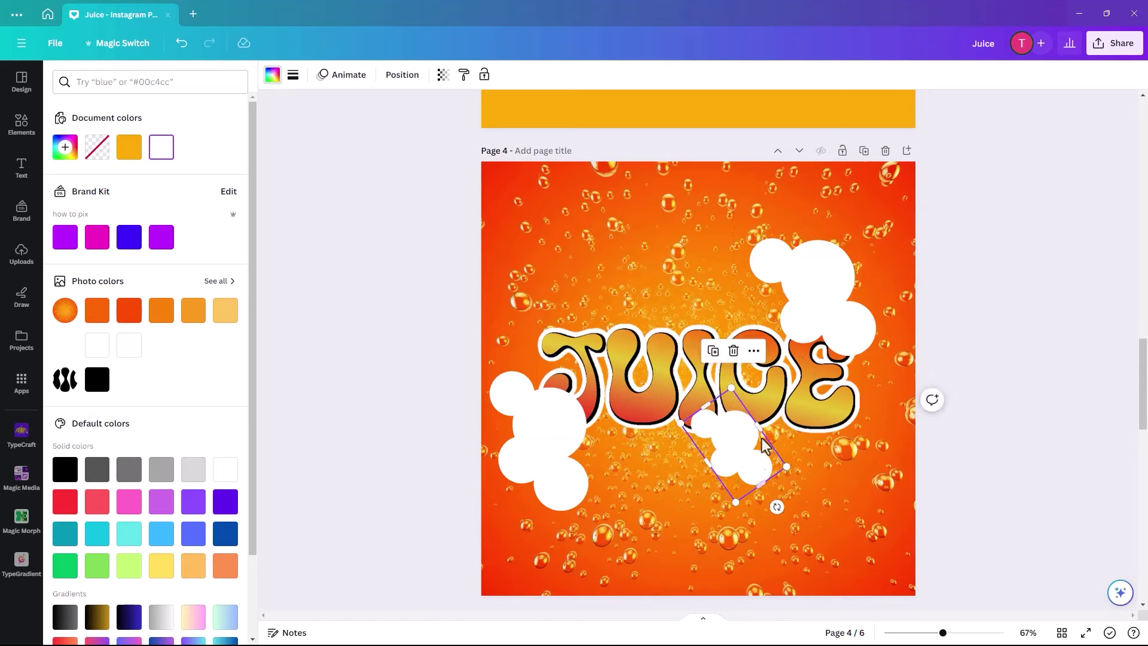
Duplicate the bubble cluster by the E again, shrink the copy and place it above the J and U
{"action": "left_click", "coordinate": [789, 275]}
{"action": "left_click", "coordinate": [795, 170]}
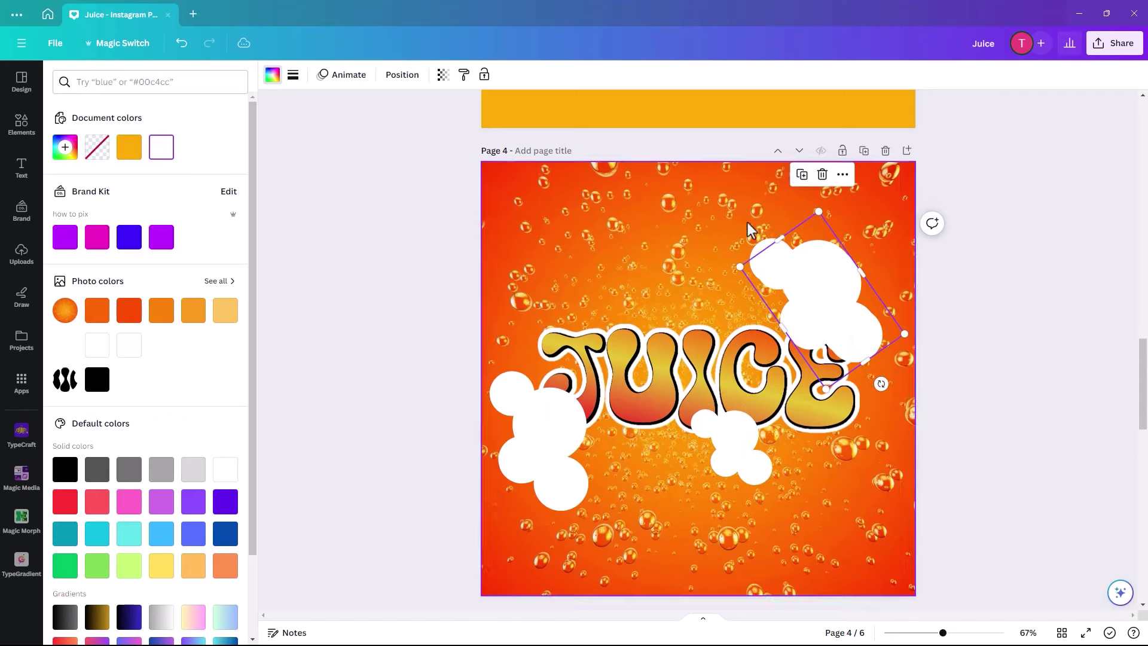
{"action": "left_click_drag", "start_coordinate": [834, 305], "coordinate": [607, 298]}
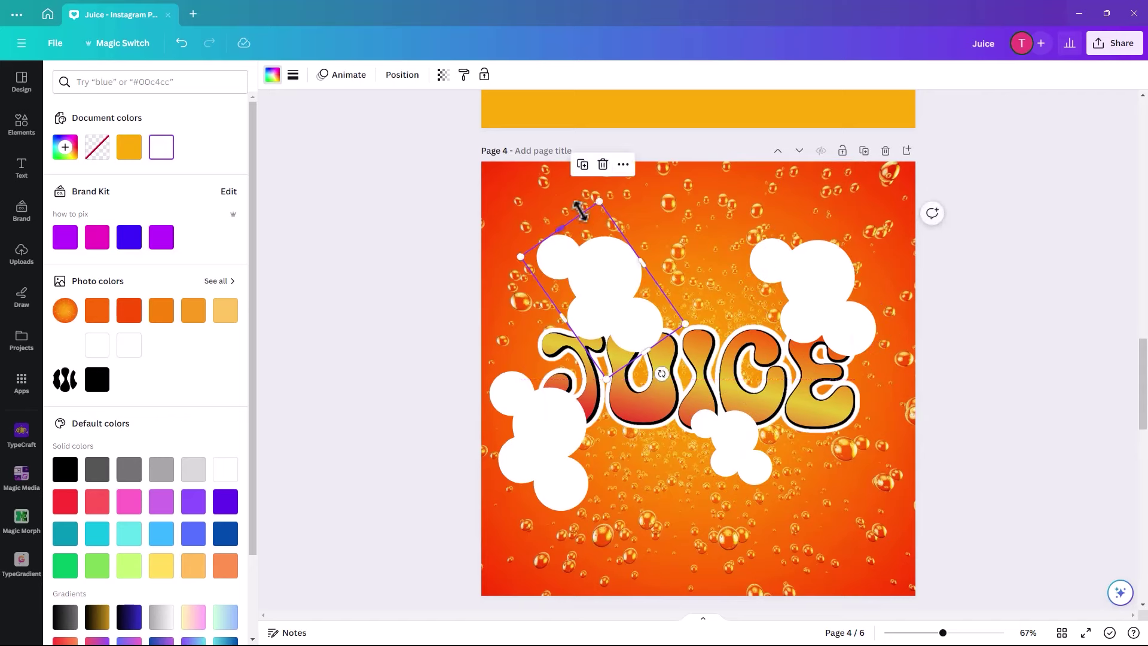
{"action": "left_click_drag", "start_coordinate": [611, 230], "coordinate": [622, 261]}
{"action": "mouse_move", "coordinate": [619, 330]}
{"action": "left_mouse_down"}
{"action": "mouse_move", "coordinate": [644, 324]}
{"action": "mouse_move", "coordinate": [624, 315]}
{"action": "left_mouse_up"}
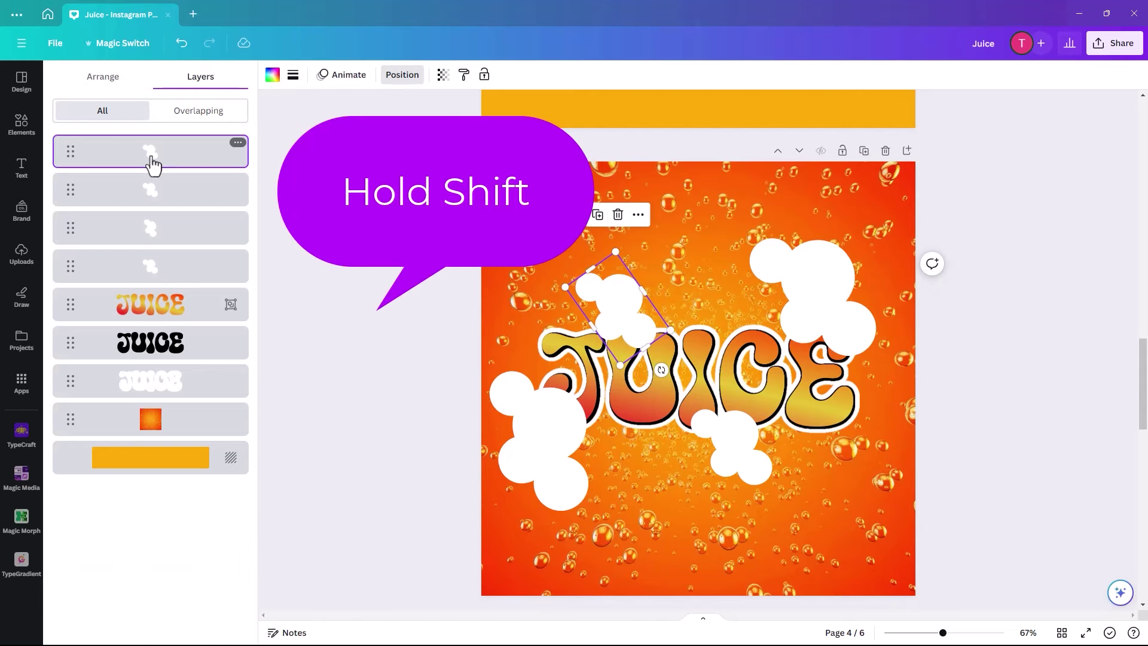
Group the four white bubble clusters and position the group beneath all the Juice layers, shifted slightly to the right
{"action": "left_click", "coordinate": [149, 283], "text": "shift"}
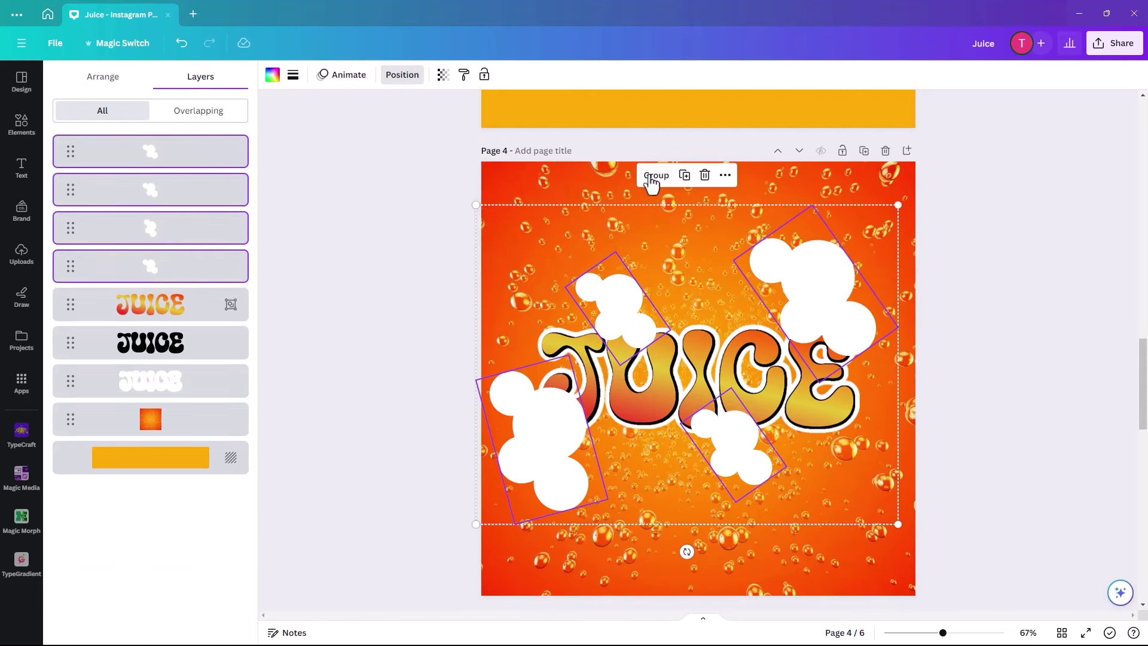
{"action": "left_click", "coordinate": [654, 176]}
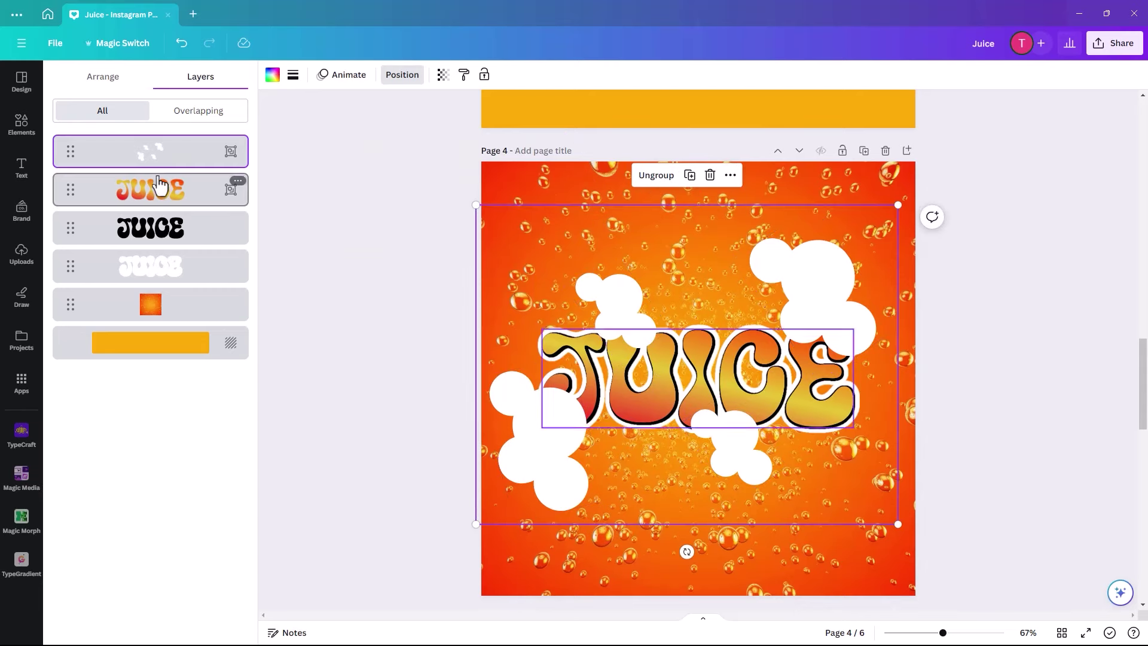
{"action": "left_click_drag", "start_coordinate": [152, 154], "coordinate": [153, 282]}
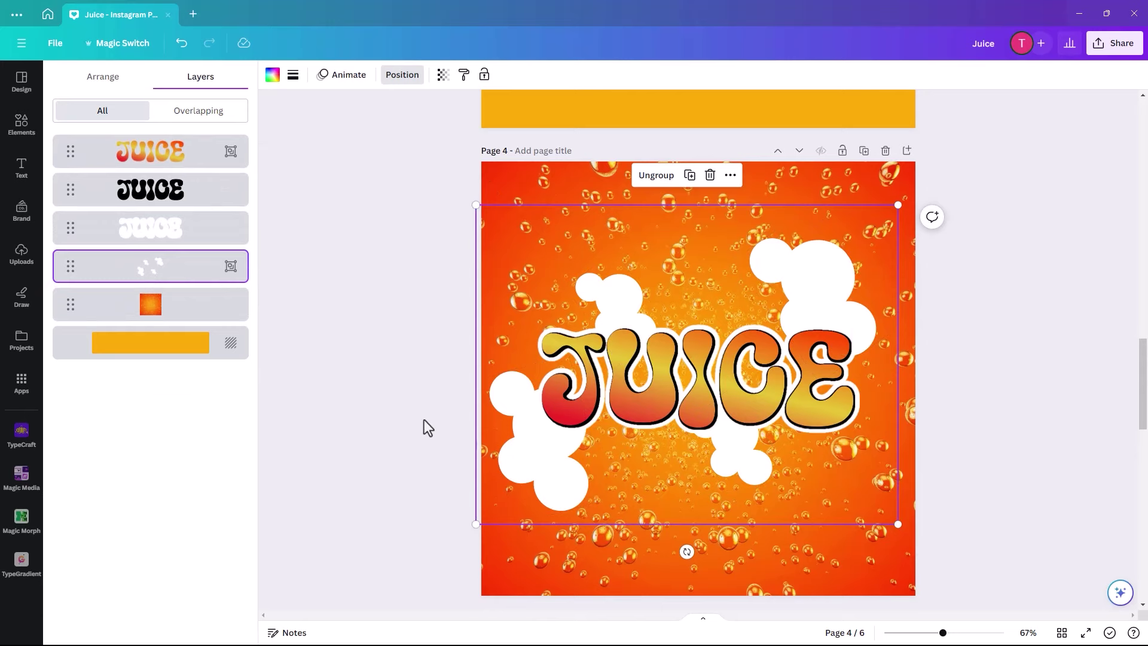
{"action": "left_click", "coordinate": [541, 449]}
{"action": "left_click_drag", "start_coordinate": [543, 459], "coordinate": [554, 460]}
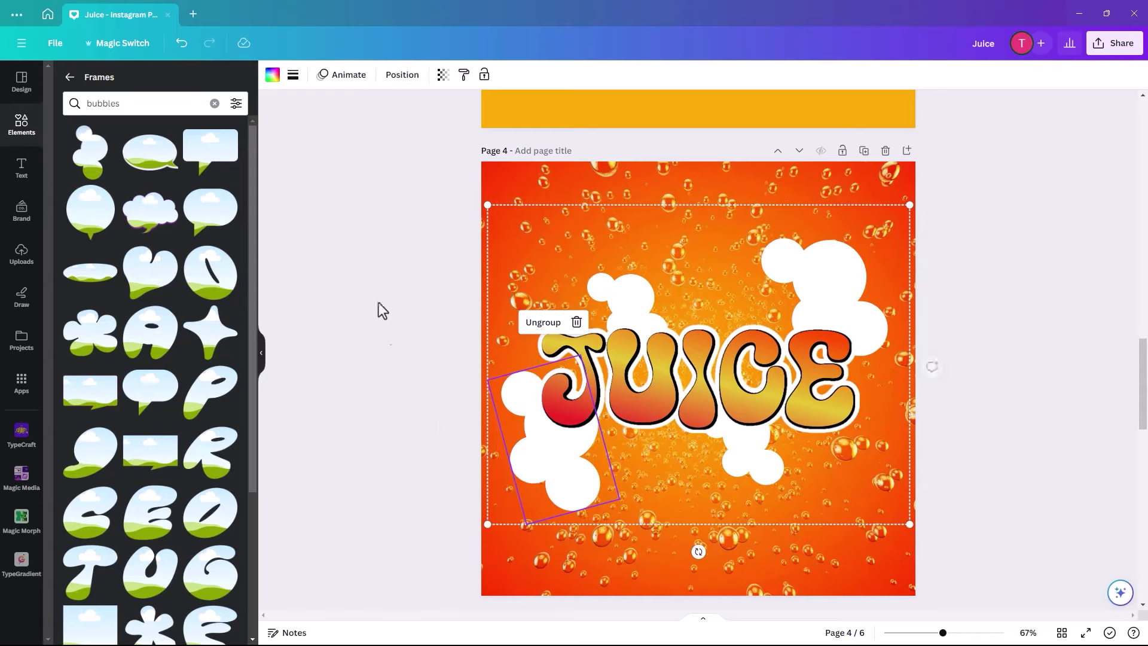
Add a circle shape, color it white and arrange three small circles of decreasing size below the Juice lettering
{"action": "left_click", "coordinate": [19, 126]}
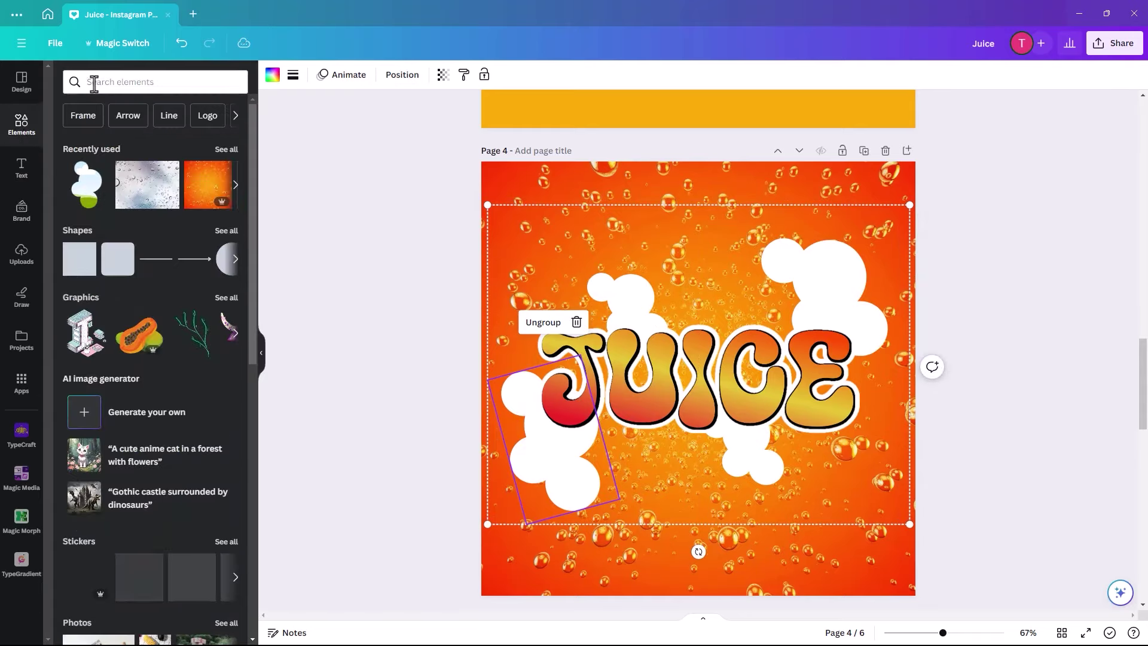
{"action": "left_click", "coordinate": [90, 81]}
{"action": "left_click", "coordinate": [205, 239]}
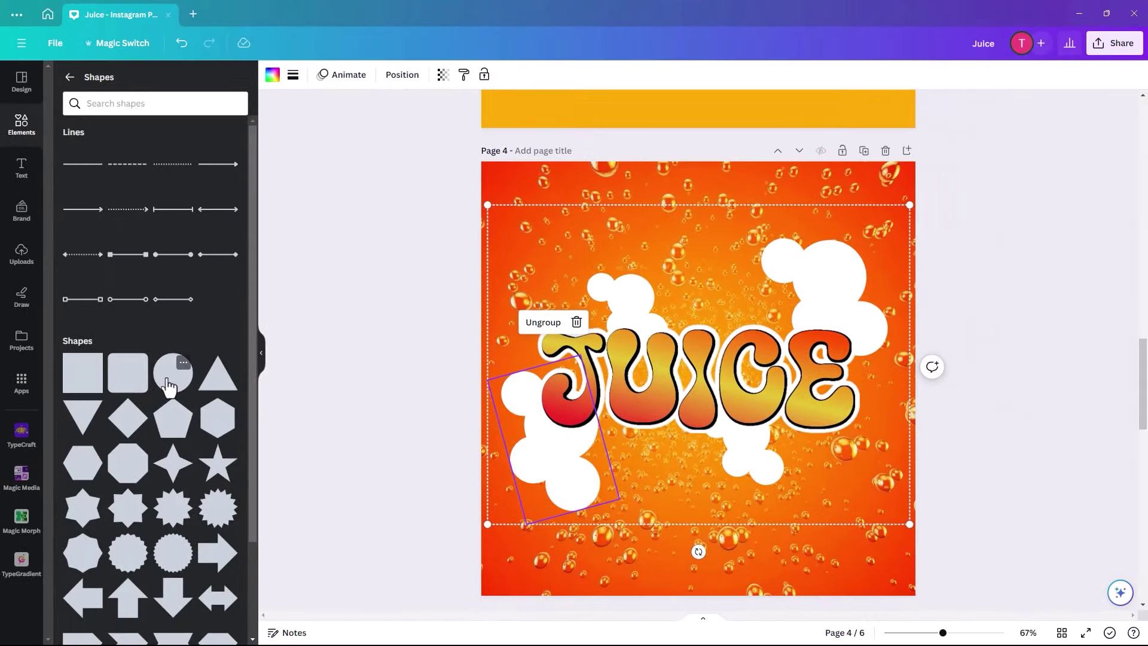
{"action": "left_click", "coordinate": [172, 373]}
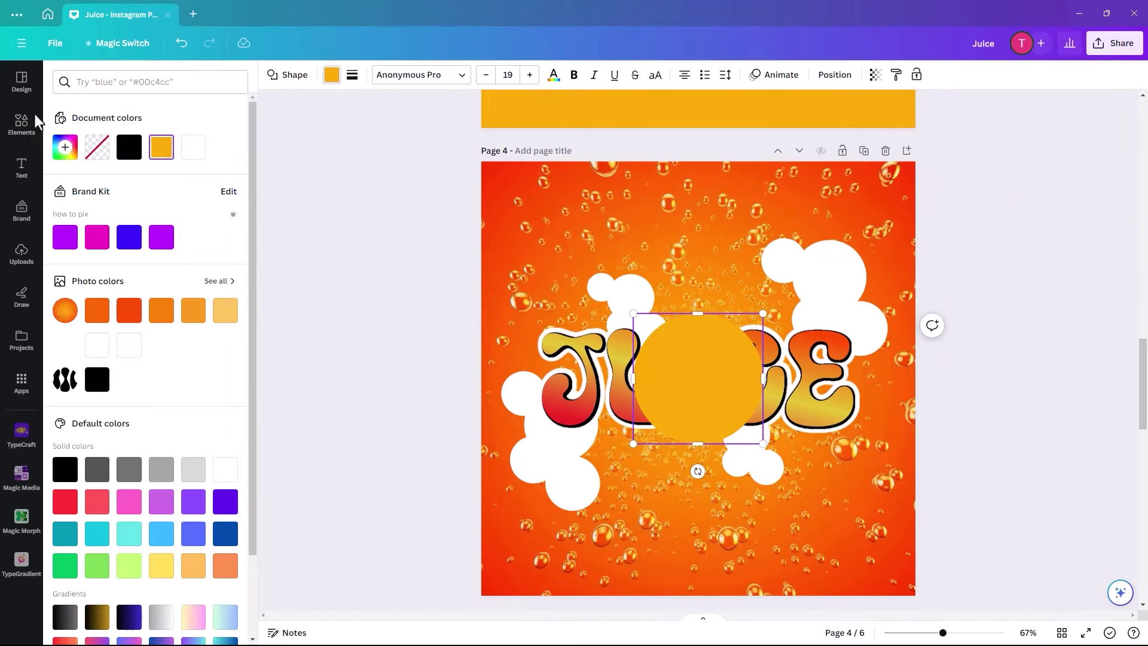
{"action": "left_click_drag", "start_coordinate": [761, 312], "coordinate": [669, 511]}
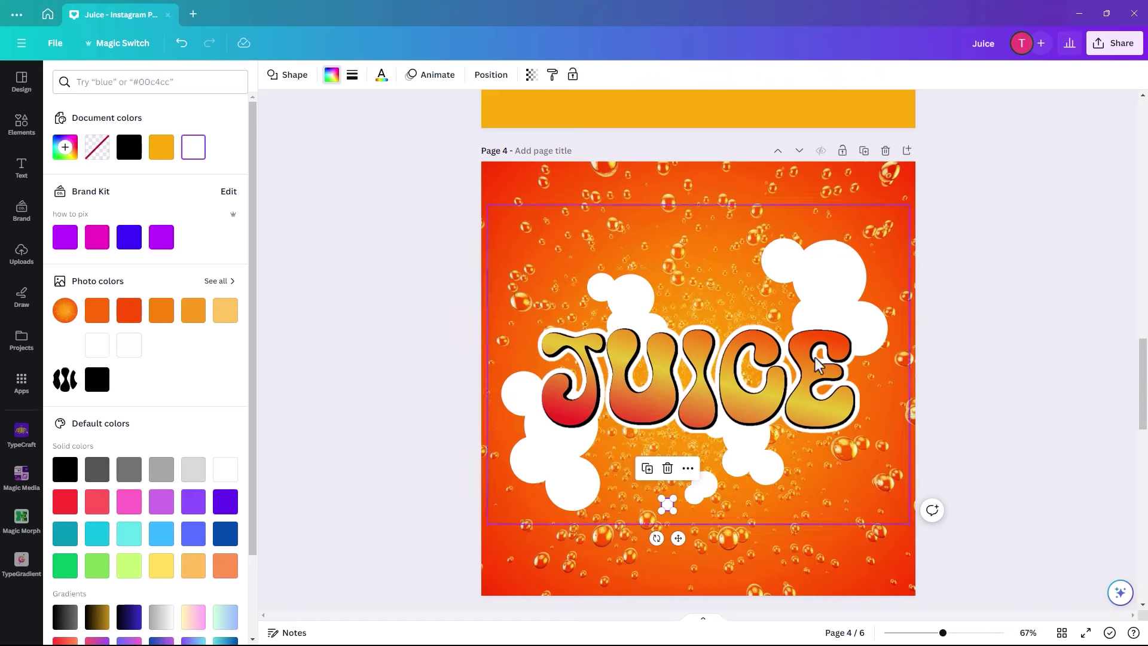
Duplicate the small white circle and arrange two small overlapping circles above the letter J
{"action": "left_click", "coordinate": [703, 485]}
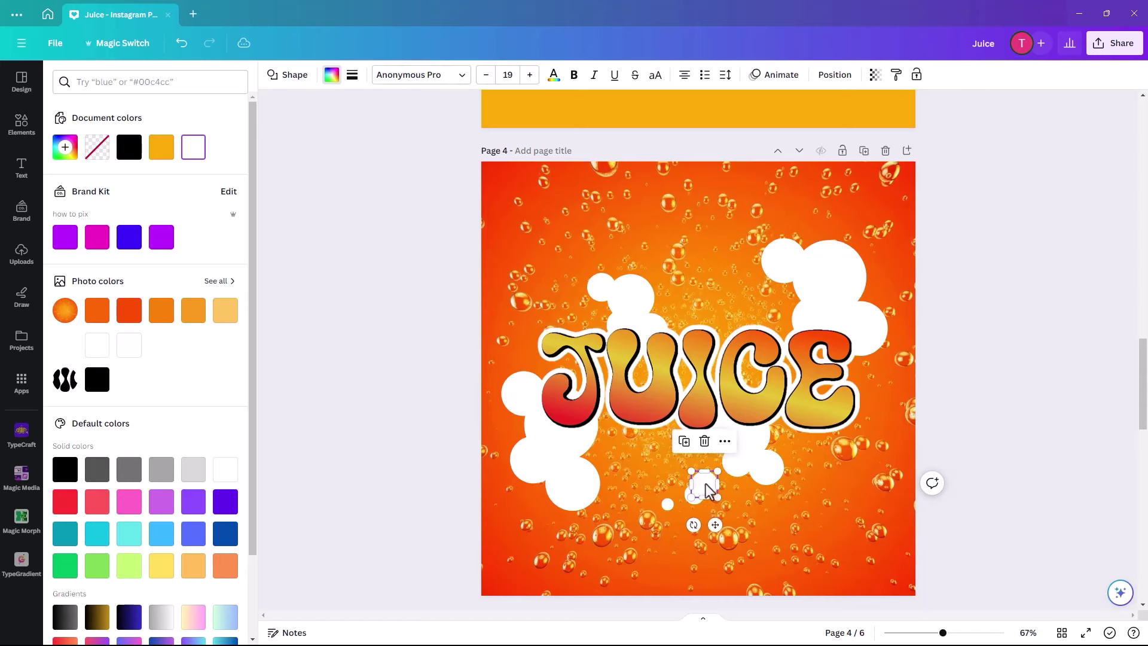
{"action": "left_click", "coordinate": [684, 442]}
{"action": "left_click_drag", "start_coordinate": [715, 499], "coordinate": [572, 242]}
{"action": "key", "text": "Escape"}
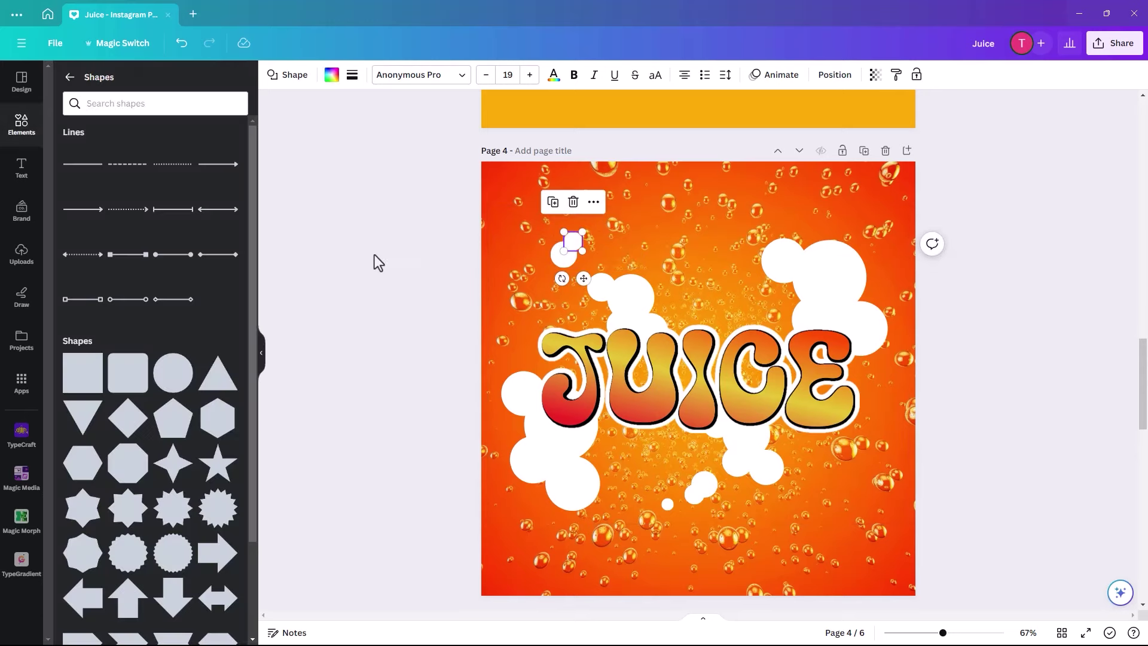